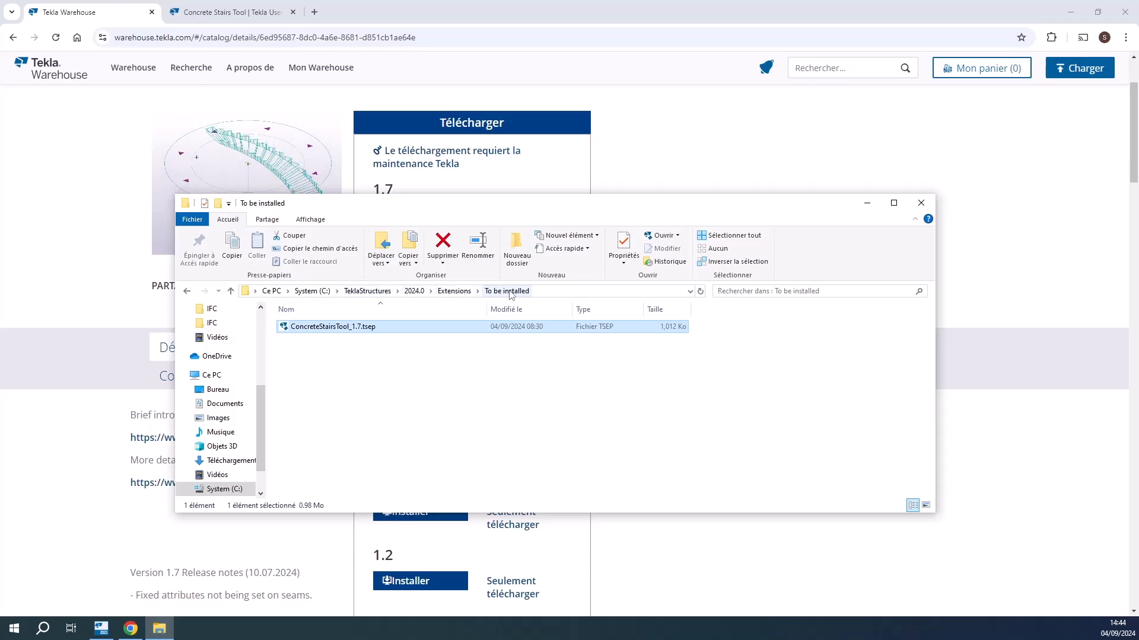
# Switch to Tekla Structures and start the concrete stairs tool with Centre alignment, closing its properties dialog
pyautogui.click(439, 354)
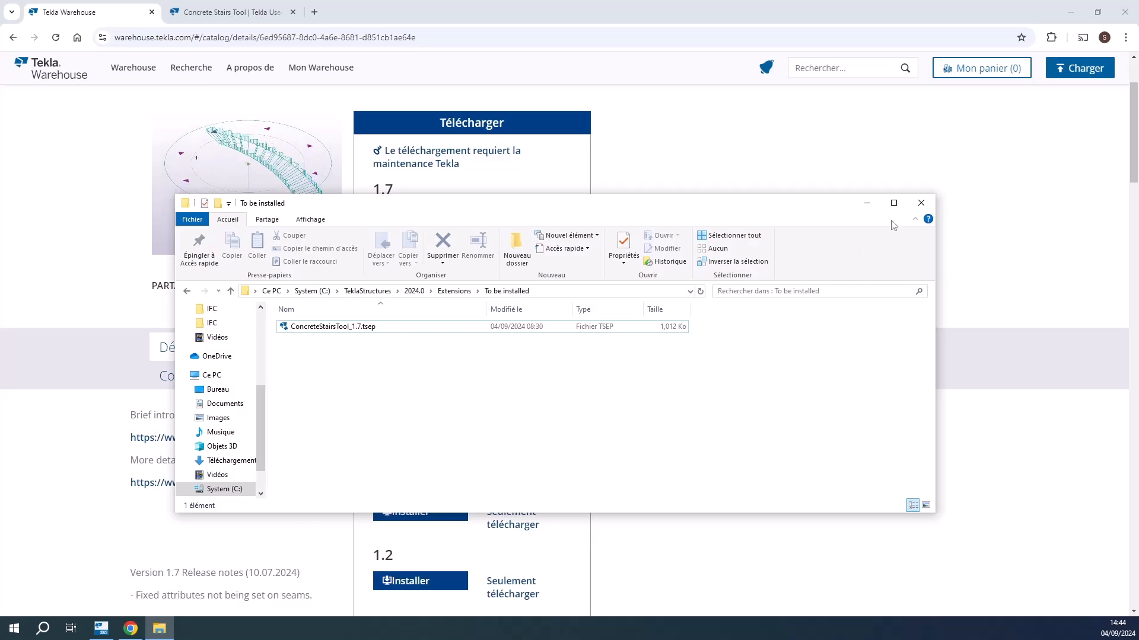
pyautogui.click(867, 203)
pyautogui.click(105, 627)
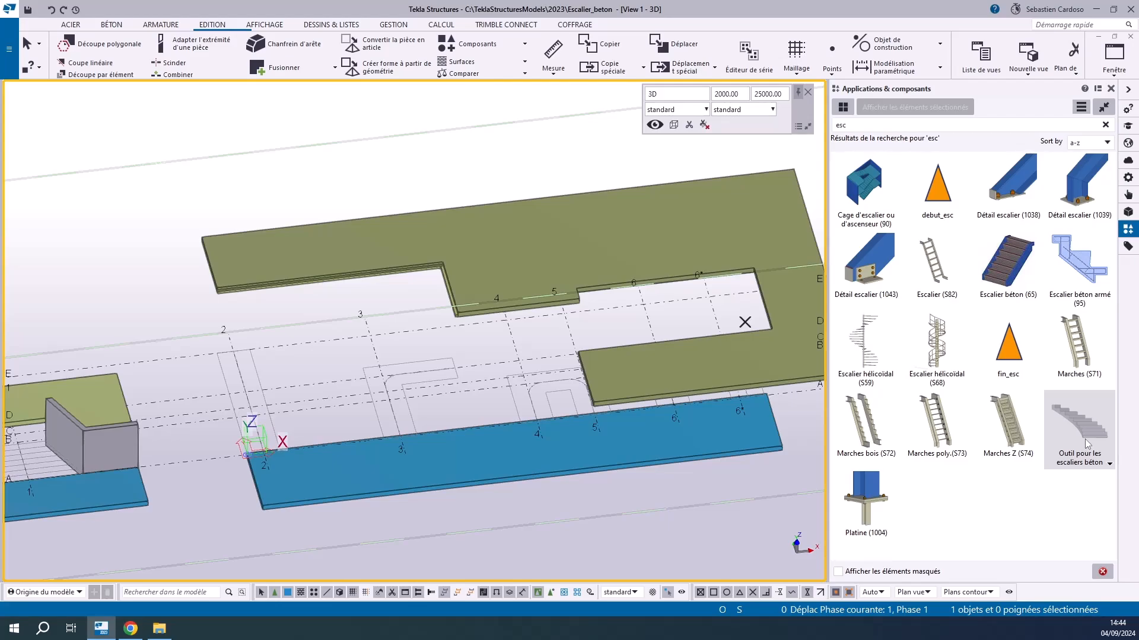
pyautogui.click(1076, 426)
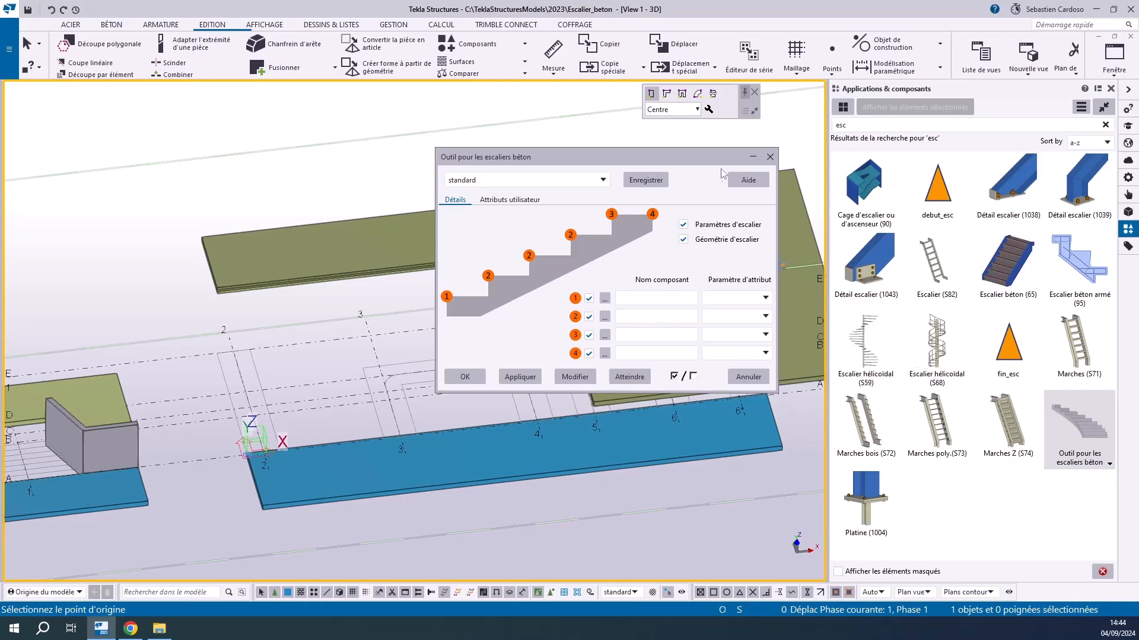
pyautogui.click(769, 158)
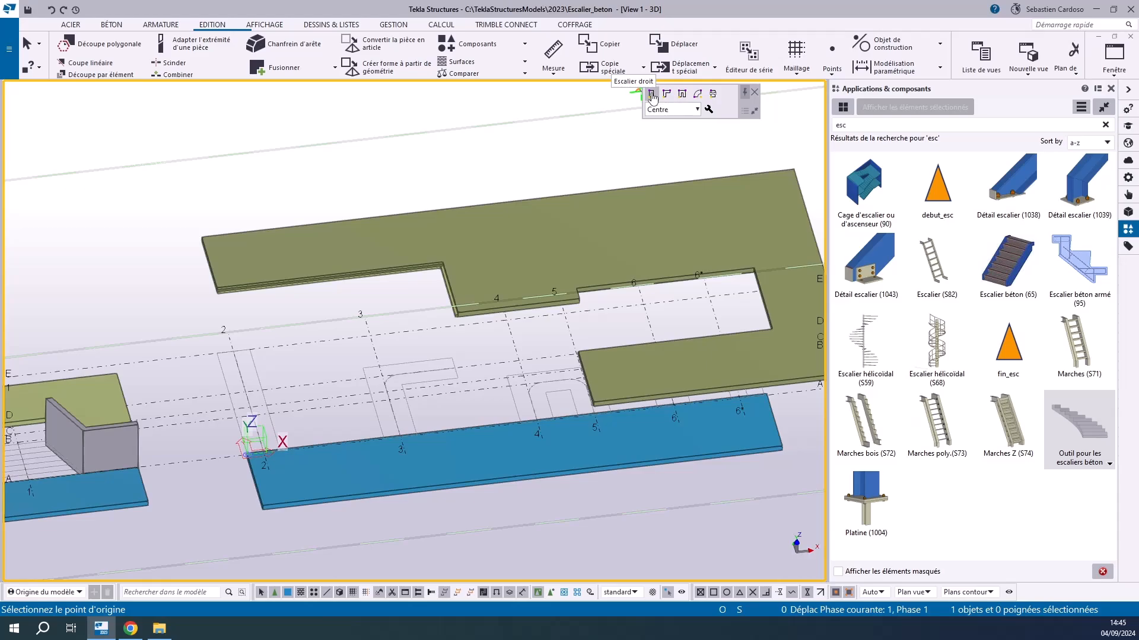
pyautogui.click(673, 110)
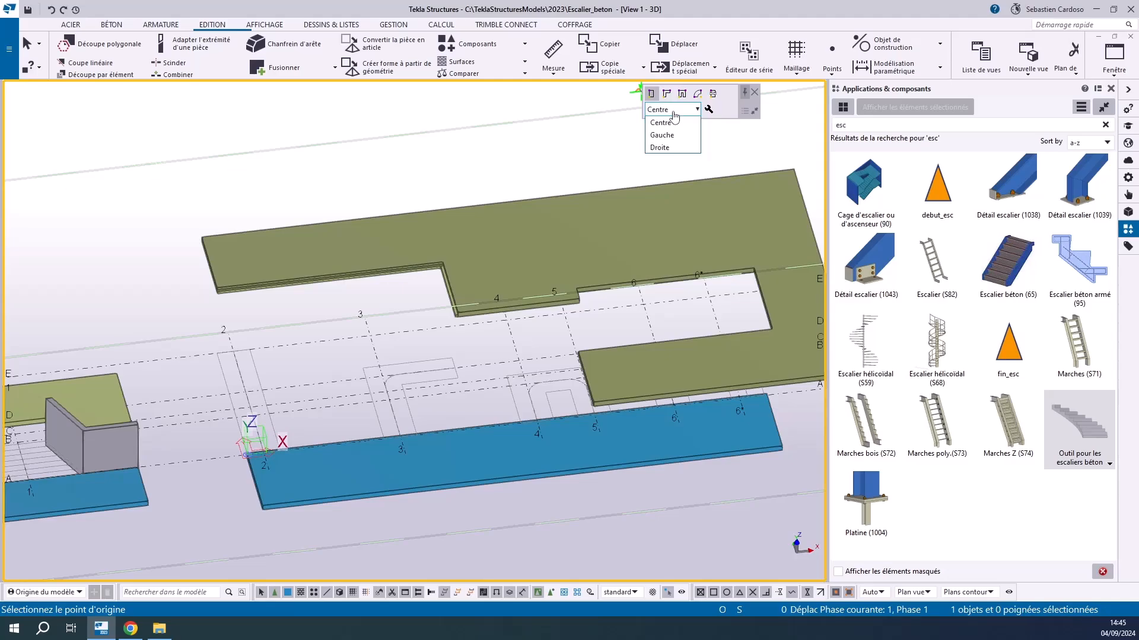
pyautogui.click(661, 122)
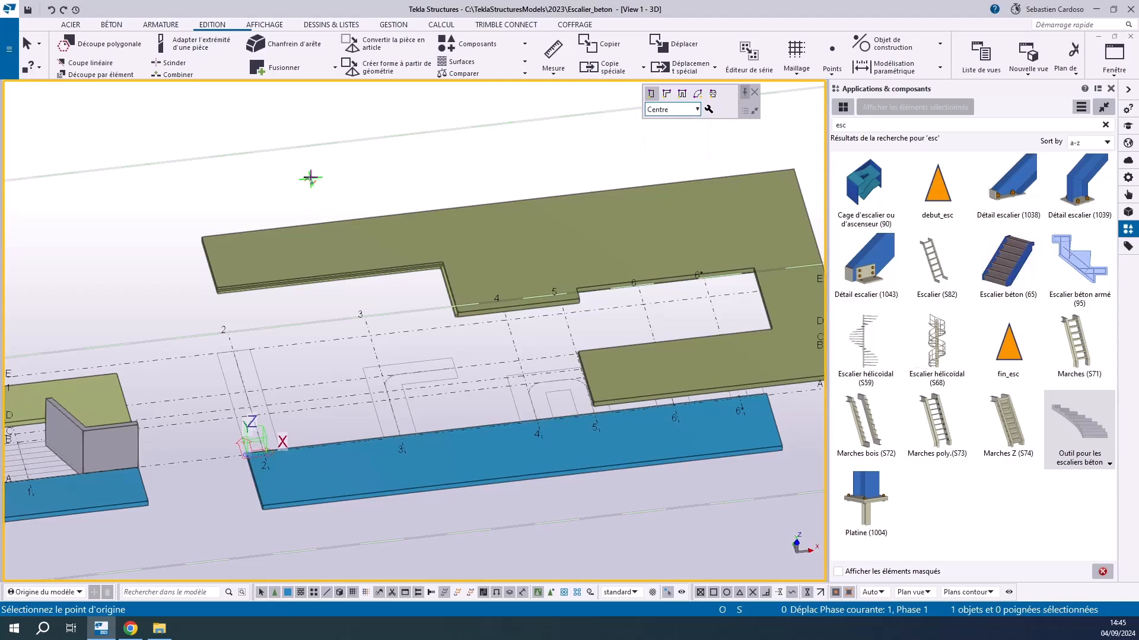
# Place a straight stair about 5900 mm long along grid line 2, from the lower slab near grid A to the upper slab at grid E
pyautogui.hotkey('ctrl', 'p')
pyautogui.hotkey('ctrl', 'p')
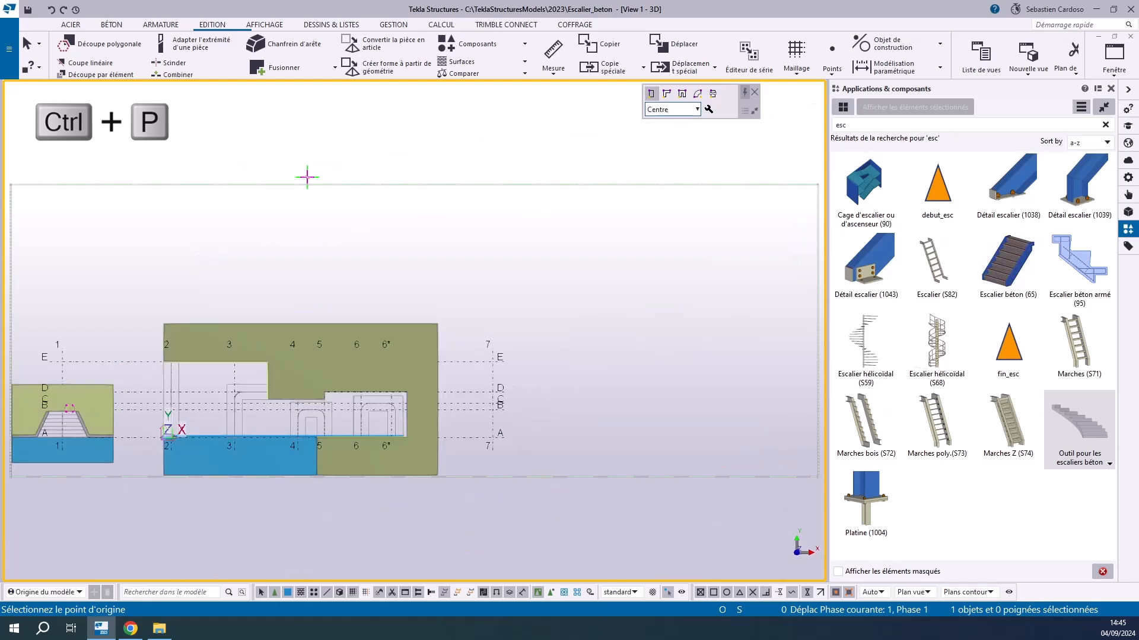
pyautogui.scroll(10, 163, 432)
pyautogui.click(257, 465)
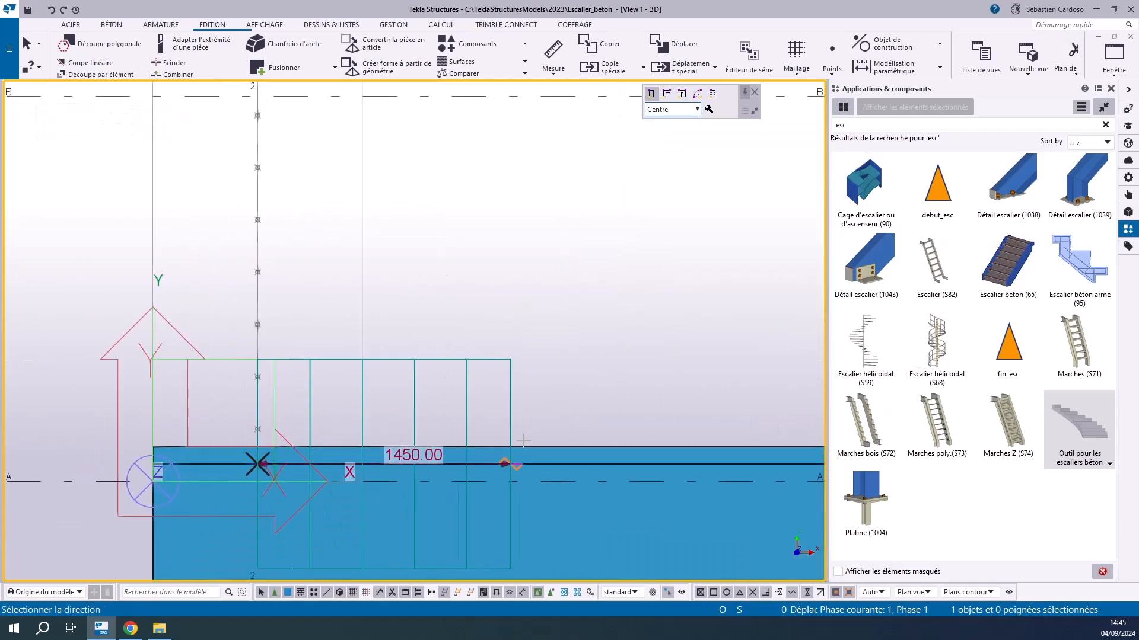
pyautogui.scroll(-5, 551, 445)
pyautogui.scroll(2, 483, 162)
pyautogui.scroll(2, 474, 178)
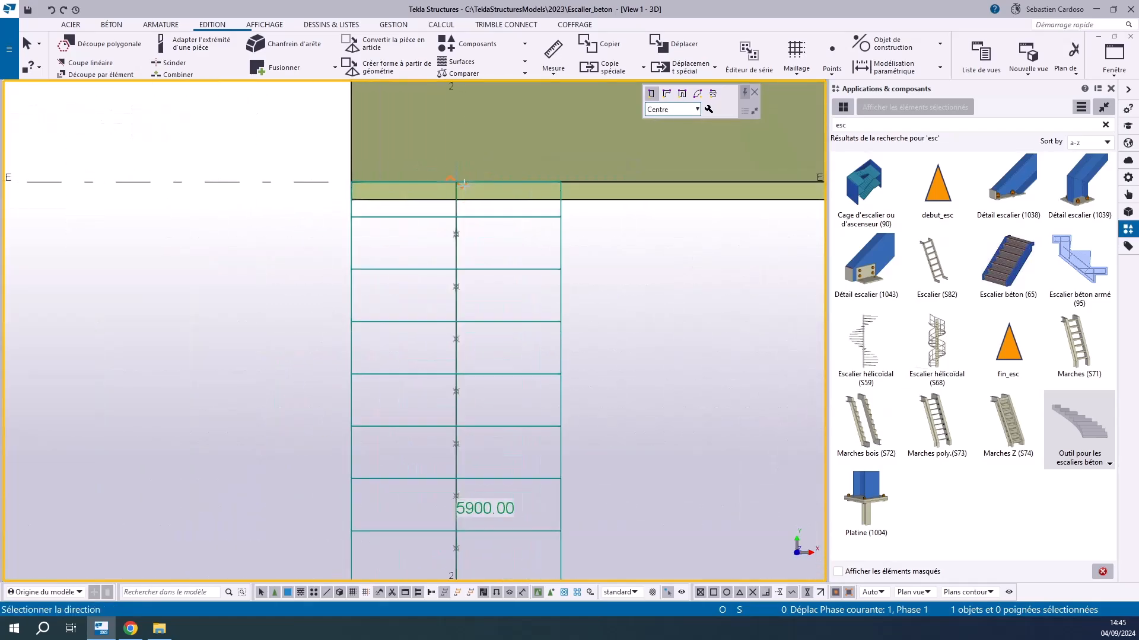
pyautogui.click(456, 182)
pyautogui.scroll(-2, 356, 140)
pyautogui.rightClick(347, 141)
pyautogui.click(380, 150)
pyautogui.keyDown('ctrl'); pyautogui.moveTo(424, 323); pyautogui.dragTo(555, 205, button='middle'); pyautogui.keyUp('ctrl')
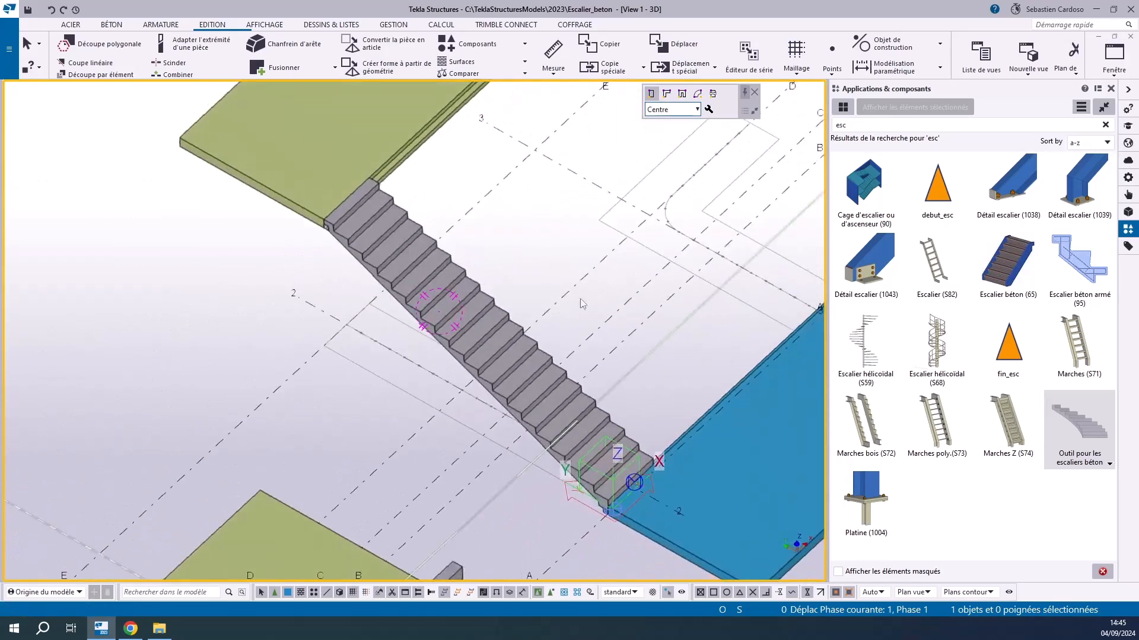
pyautogui.scroll(3, 552, 415)
pyautogui.scroll(-2, 374, 307)
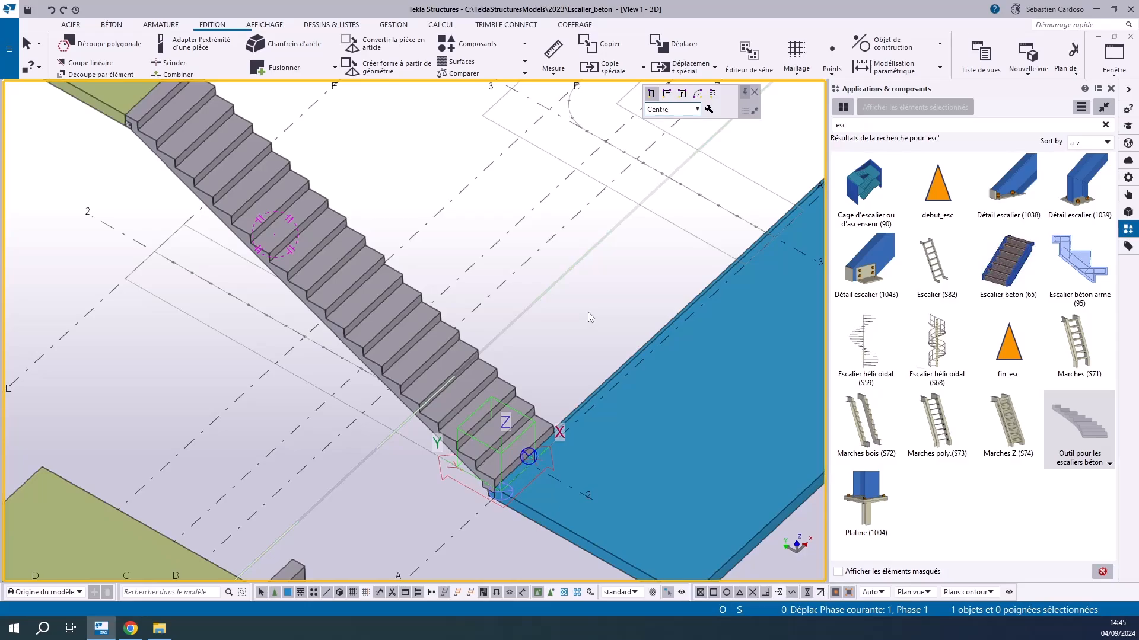
# Select the new stair and set its width to 1000 mm
pyautogui.moveTo(589, 312); pyautogui.dragTo(591, 354, button='middle')
pyautogui.click(392, 360)
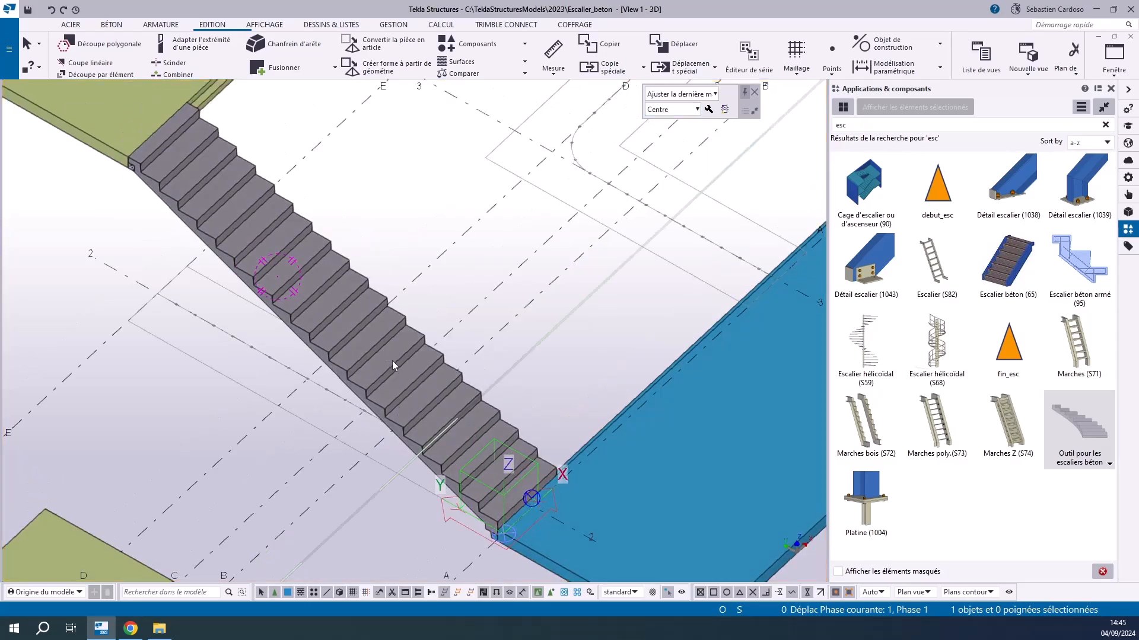
pyautogui.scroll(2, 535, 507)
pyautogui.scroll(-2, 523, 503)
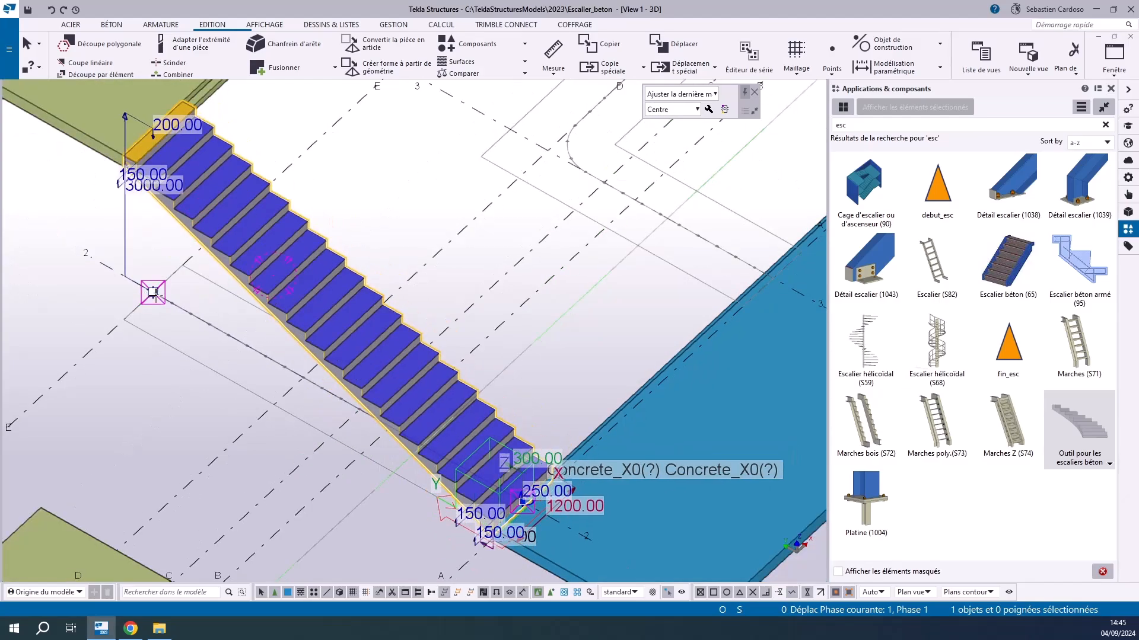
pyautogui.moveTo(555, 374); pyautogui.dragTo(530, 245, button='middle')
pyautogui.scroll(2, 530, 246)
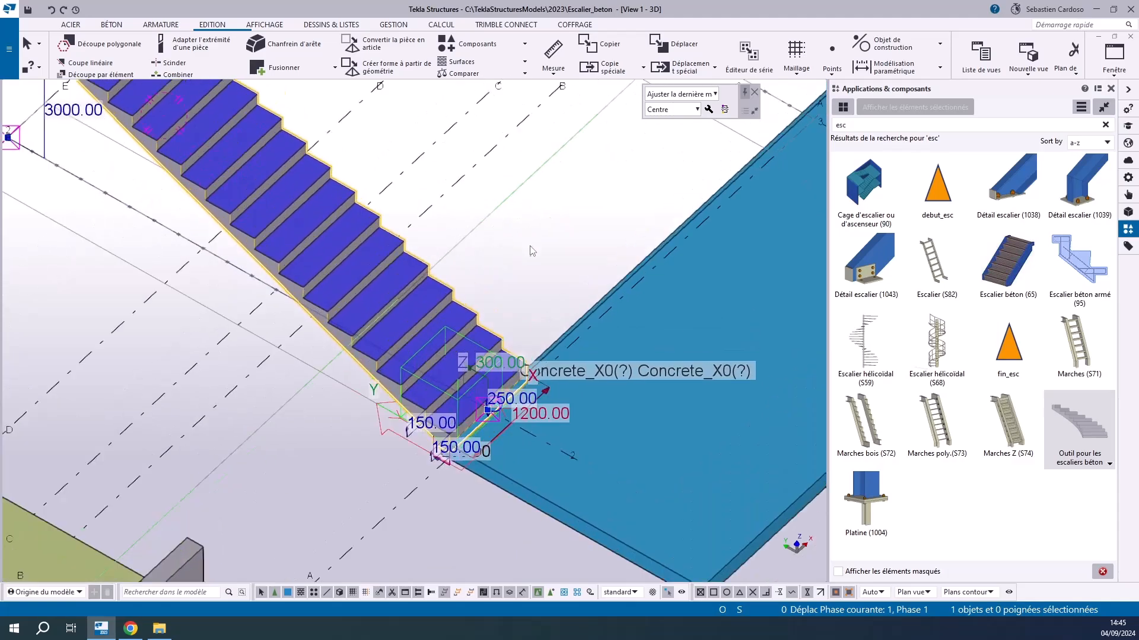
pyautogui.scroll(4, 522, 451)
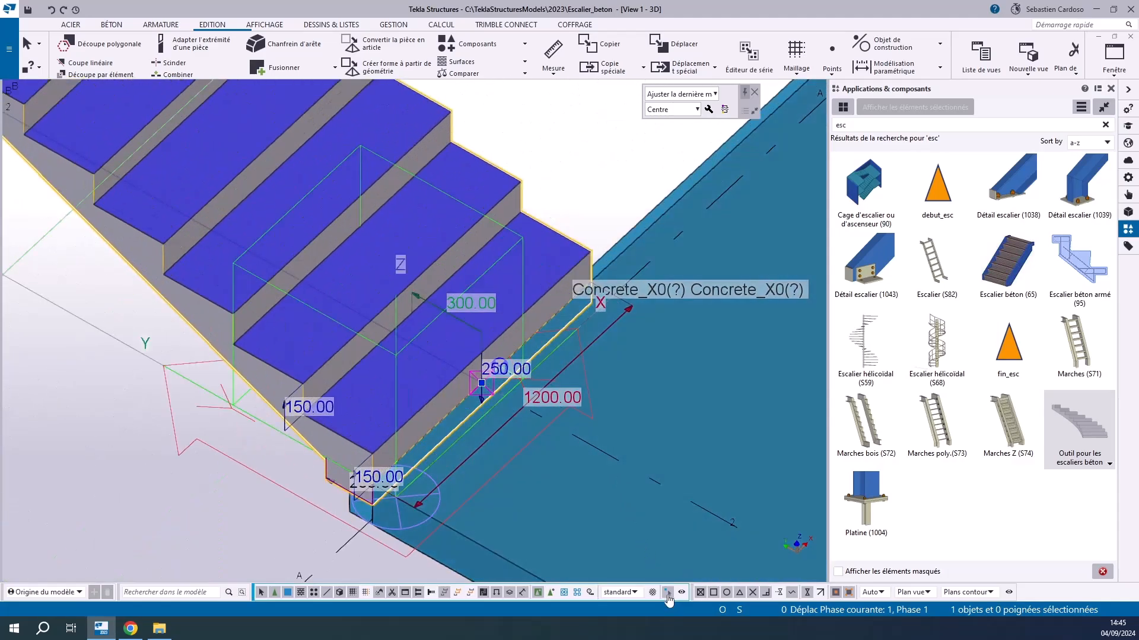
pyautogui.click(552, 398)
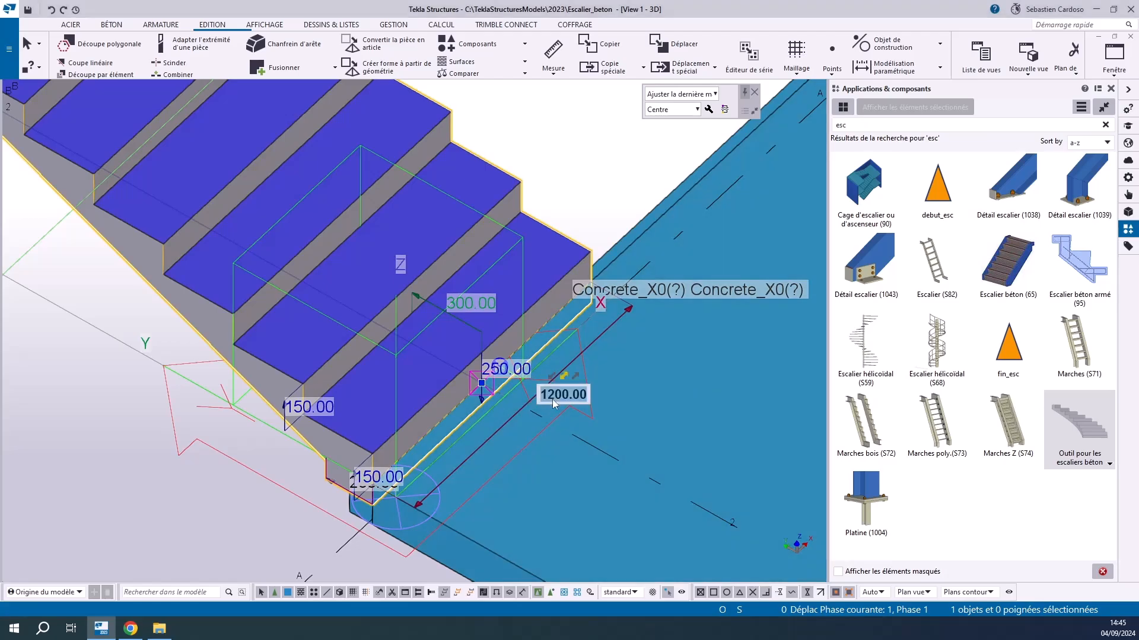
pyautogui.press('BackSpace')
pyautogui.write('0')
pyautogui.press('Return')
pyautogui.scroll(3, 377, 471)
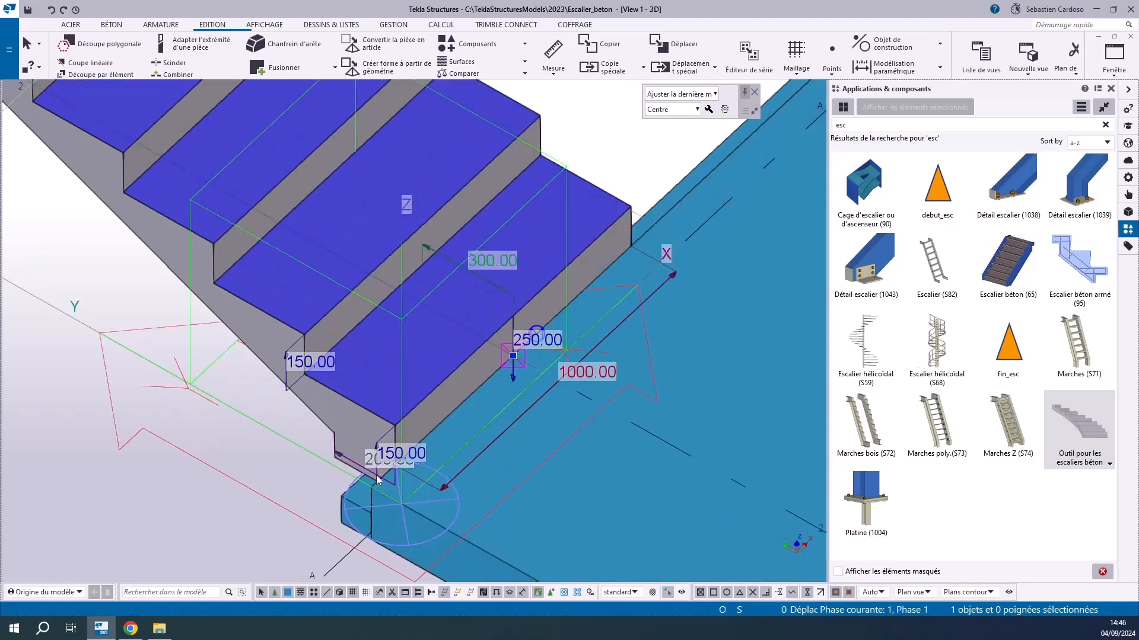
# Set the riser height of the intermediate steps to 200 mm
pyautogui.click(280, 324)
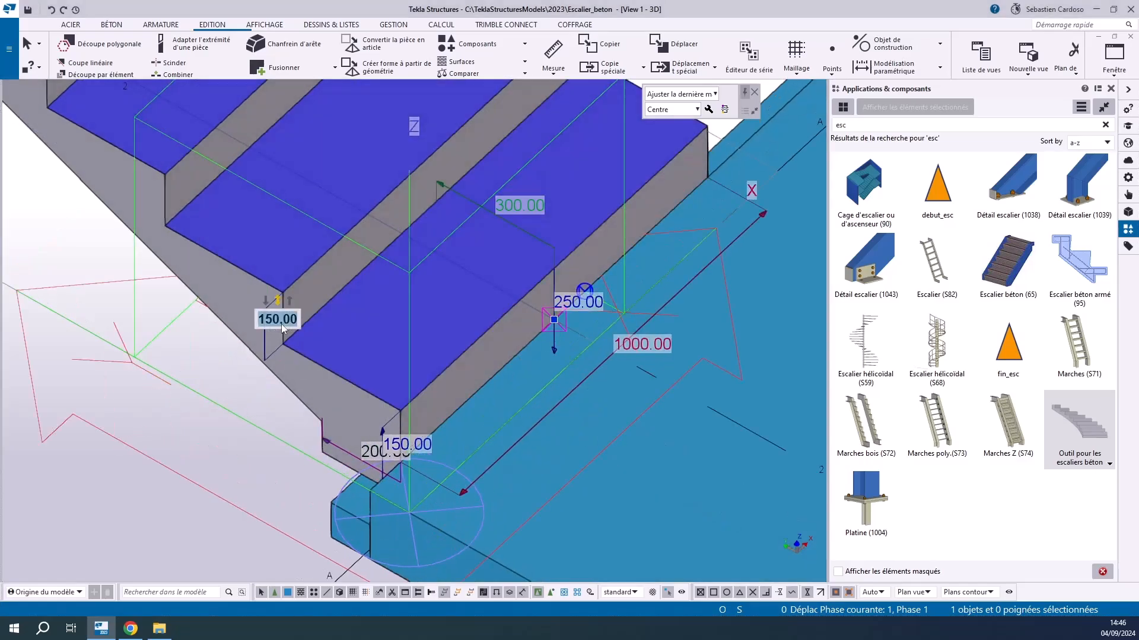
pyautogui.write('200')
pyautogui.press('Return')
# Set the horizontal length of the foot under the stair's first step to 300 mm
pyautogui.click(406, 445)
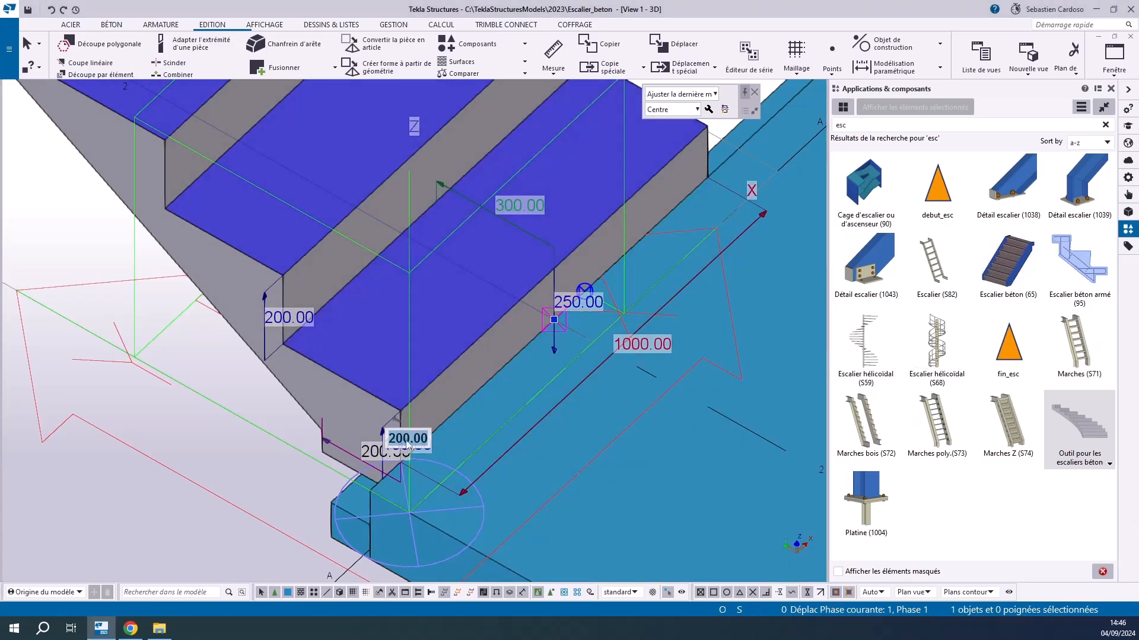
pyautogui.write('300')
pyautogui.press('Return')
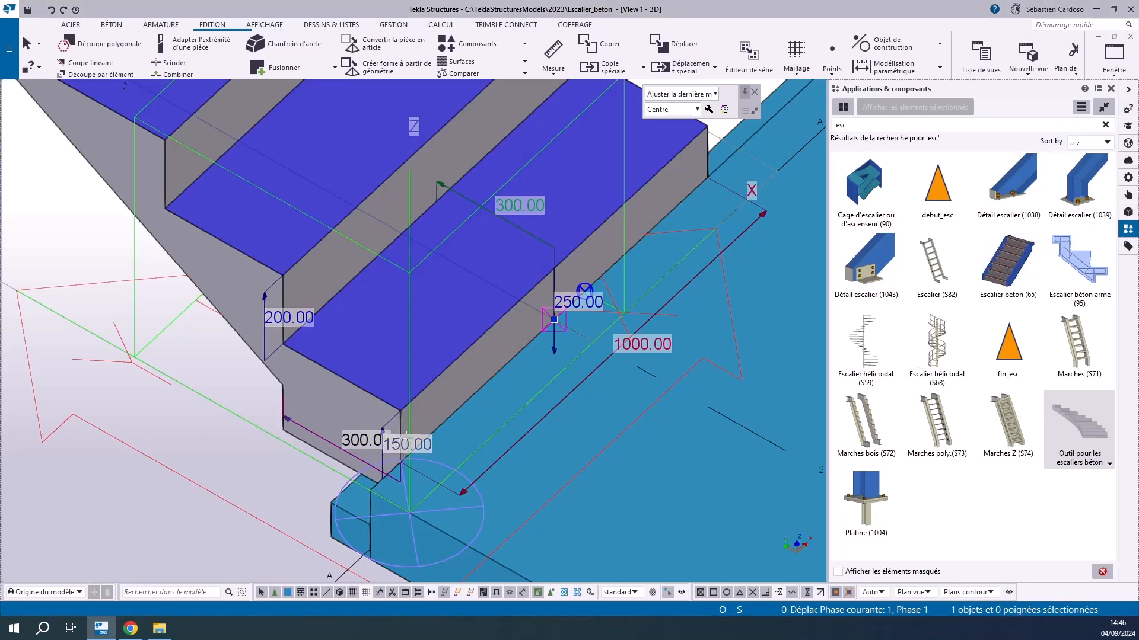
# Set the first step's riser height to 200 mm
pyautogui.click(408, 443)
pyautogui.write('200')
pyautogui.press('Return')
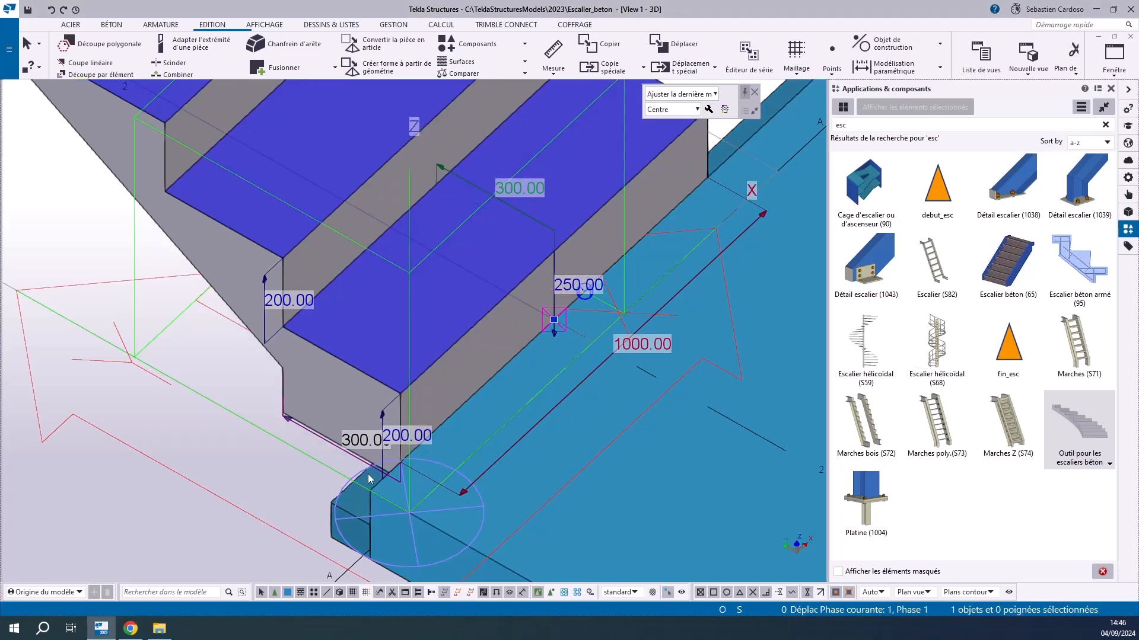
pyautogui.click(364, 445)
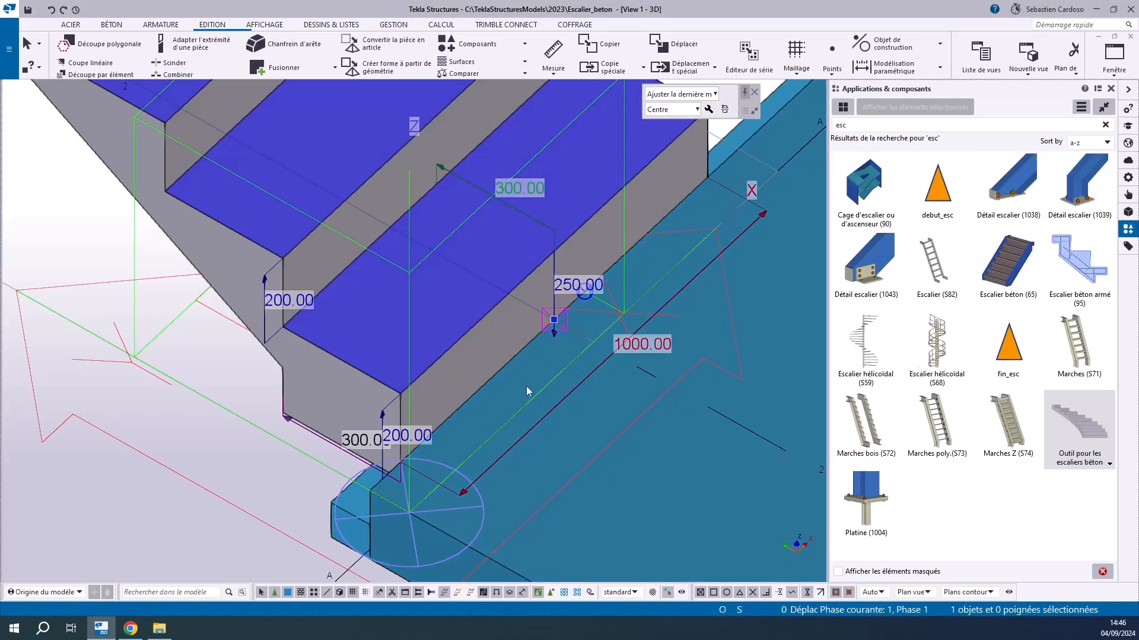
# Set the vertical depth of the first step, from its tread to the underside, to 300 mm
pyautogui.scroll(-3, 558, 363)
pyautogui.scroll(4, 587, 385)
pyautogui.keyDown('ctrl'); pyautogui.moveTo(597, 398); pyautogui.dragTo(572, 420, button='middle'); pyautogui.keyUp('ctrl')
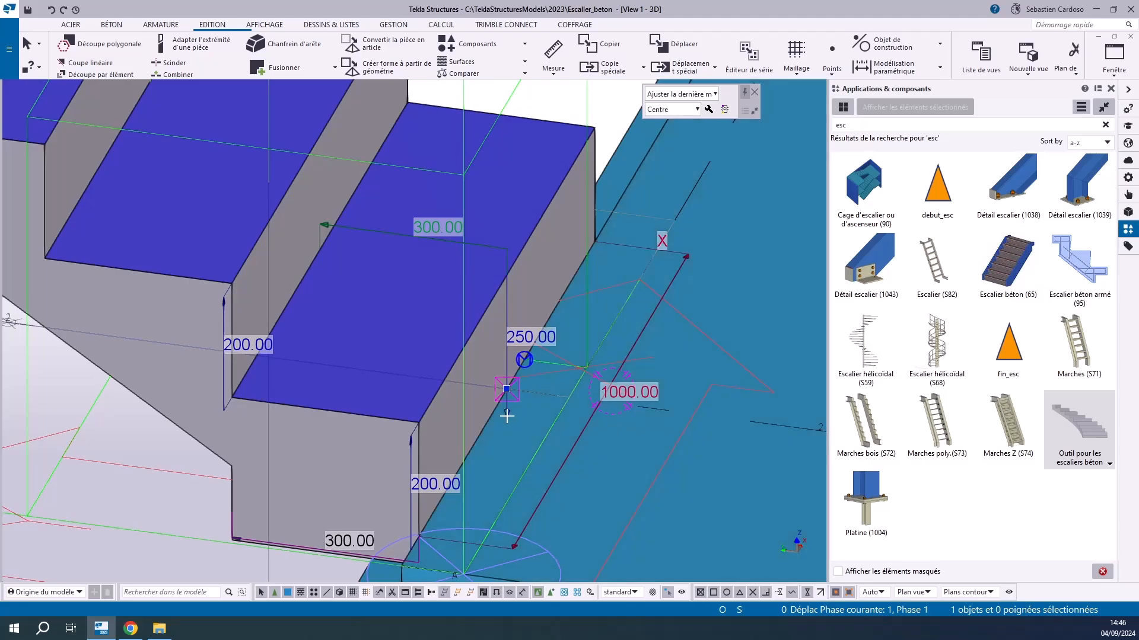
pyautogui.click(522, 338)
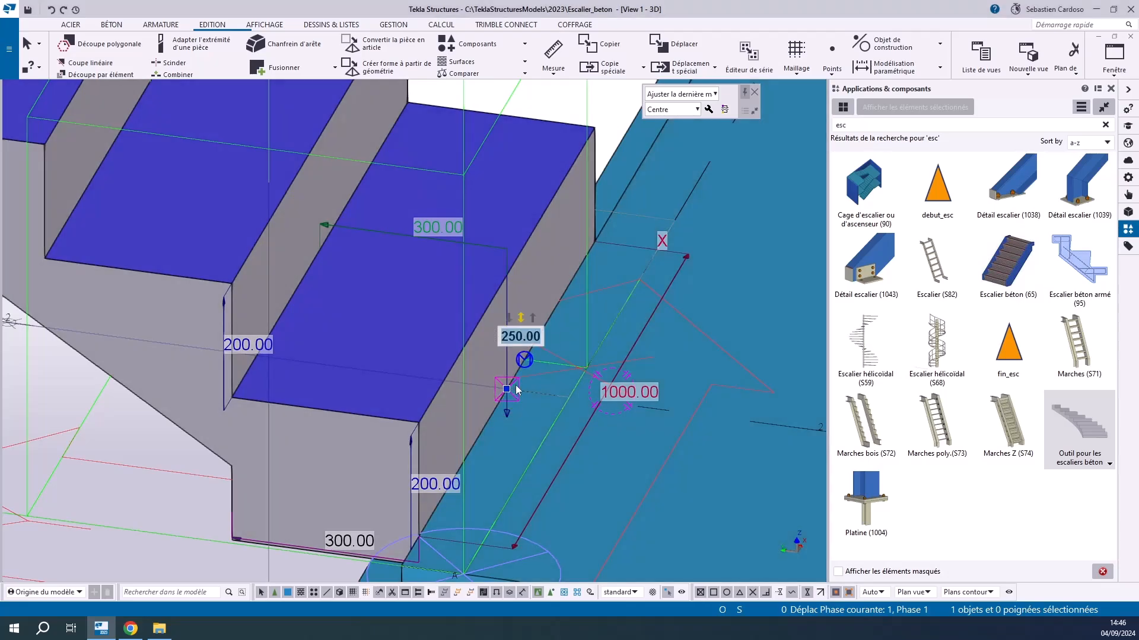
pyautogui.click(515, 338)
pyautogui.click(516, 336)
pyautogui.write('30')
pyautogui.press('Return')
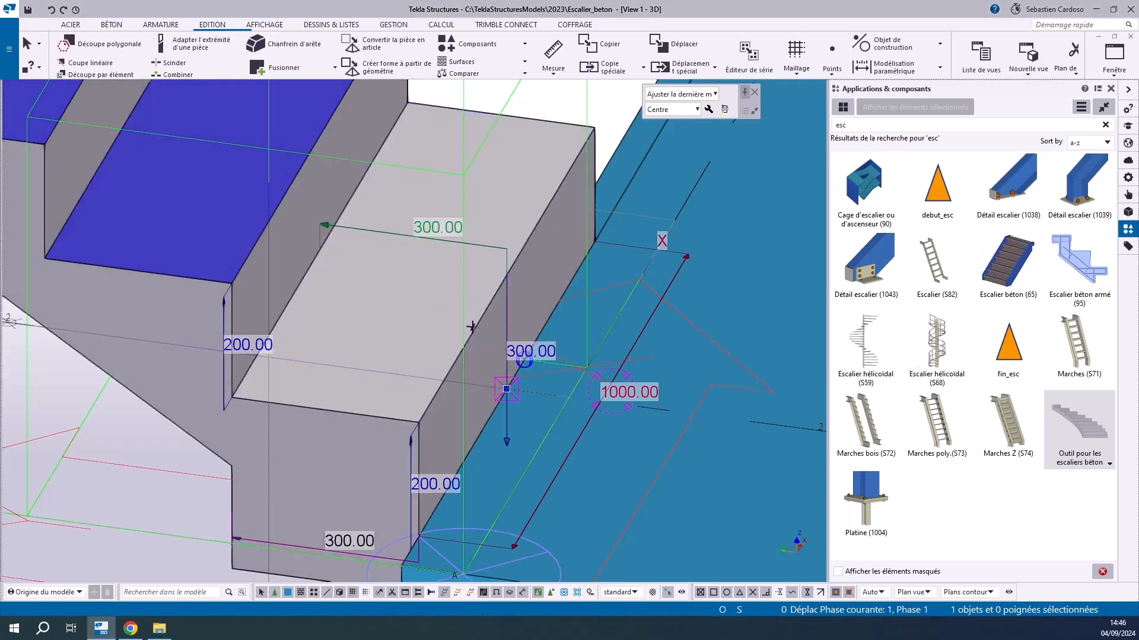
# Set the horizontal length of the foot under the first step to 600 mm
pyautogui.scroll(-3, 474, 328)
pyautogui.scroll(4, 381, 422)
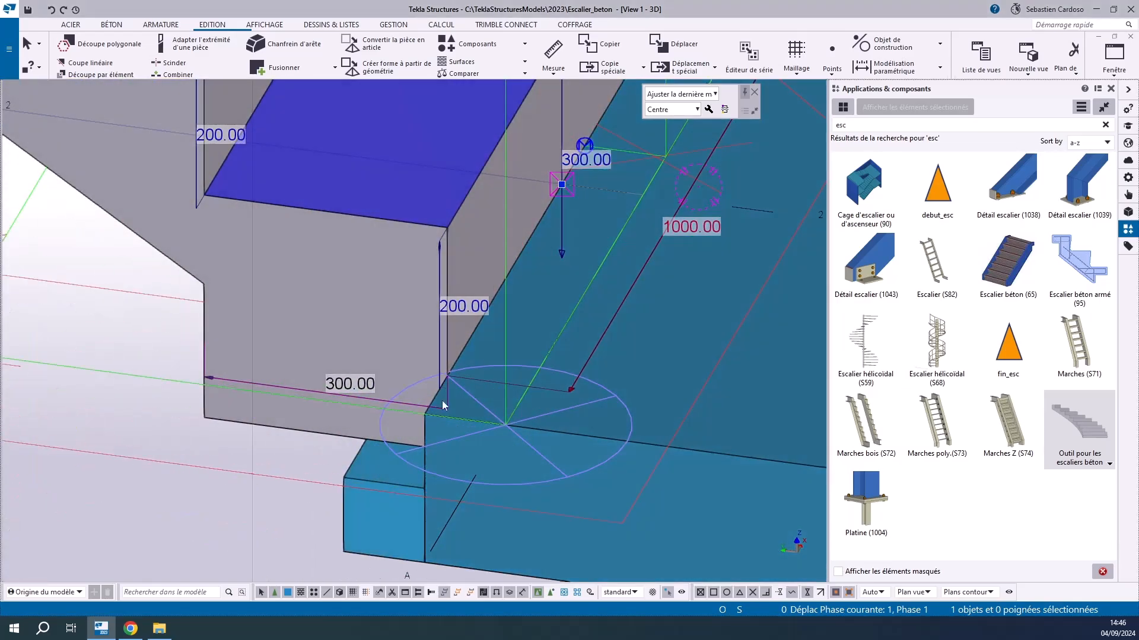
pyautogui.scroll(-3, 436, 419)
pyautogui.click(401, 404)
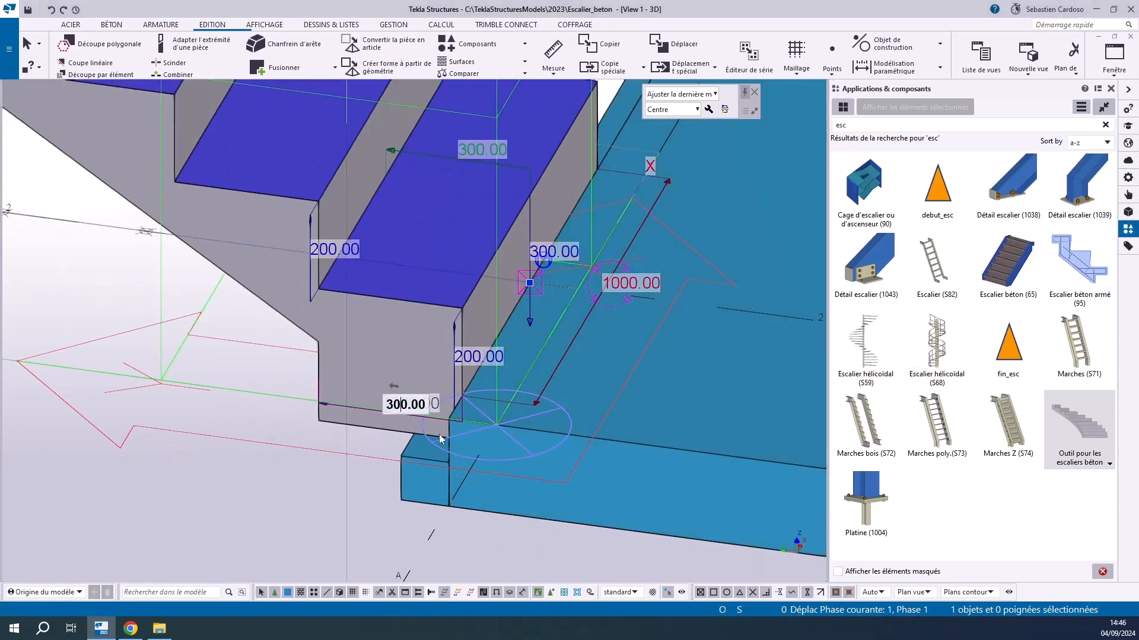
pyautogui.moveTo(394, 407); pyautogui.dragTo(378, 411)
pyautogui.write('6')
pyautogui.press('Return')
pyautogui.scroll(-3, 475, 427)
pyautogui.scroll(-2, 455, 368)
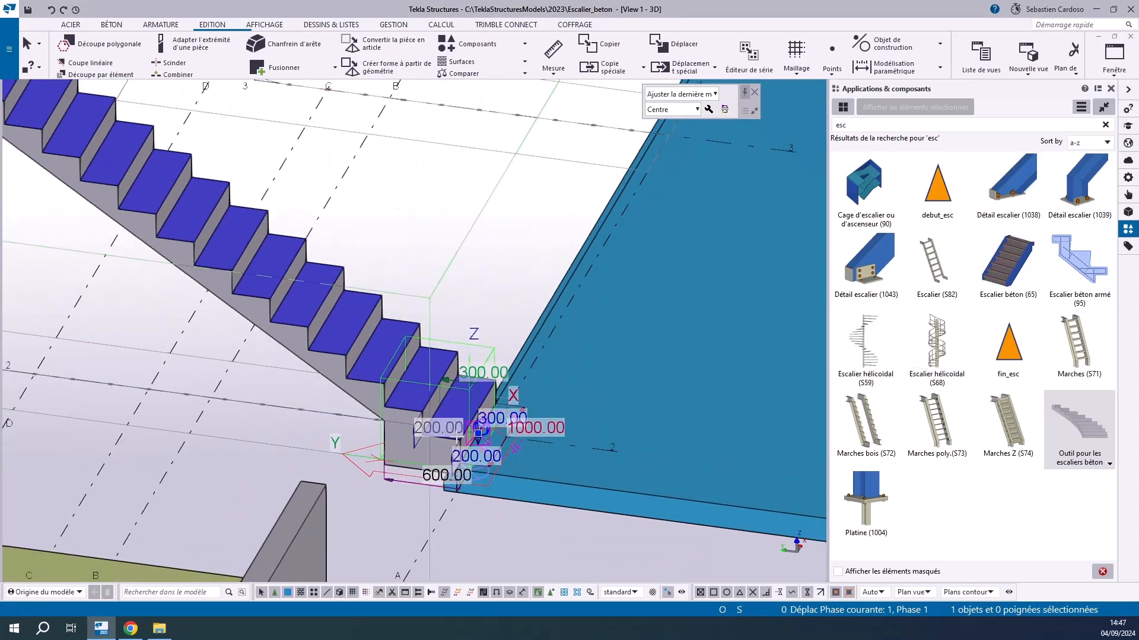
# Set the last riser's height at the upper landing to 300 mm
pyautogui.moveTo(399, 356); pyautogui.dragTo(498, 515, button='middle')
pyautogui.scroll(-4, 460, 363)
pyautogui.scroll(2, 270, 291)
pyautogui.click(243, 304)
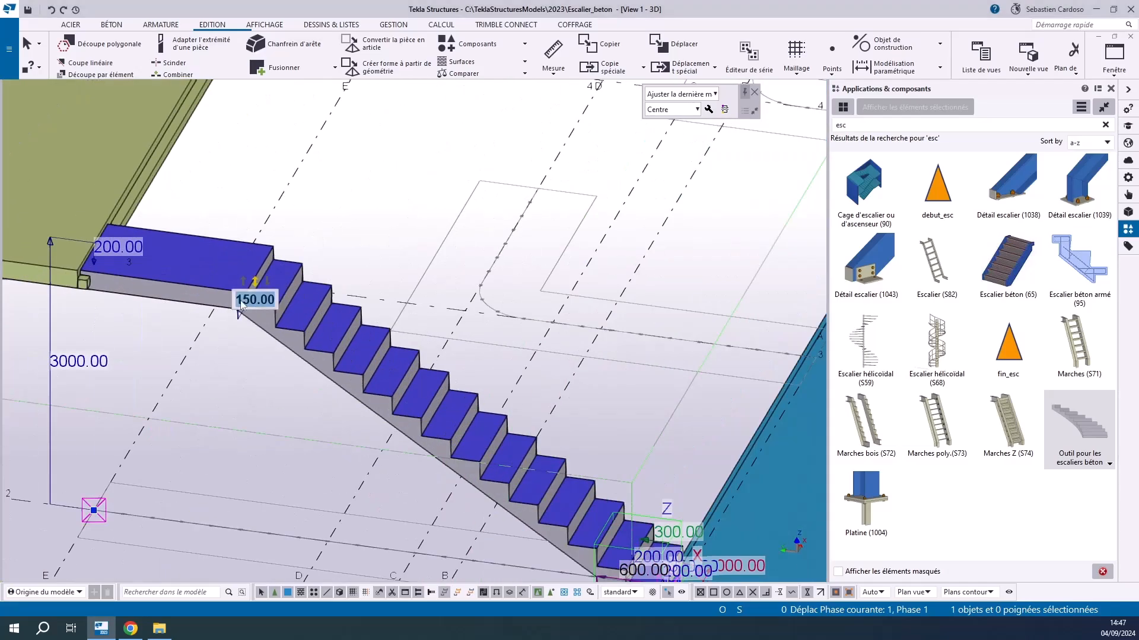
pyautogui.write('300')
pyautogui.press('Return')
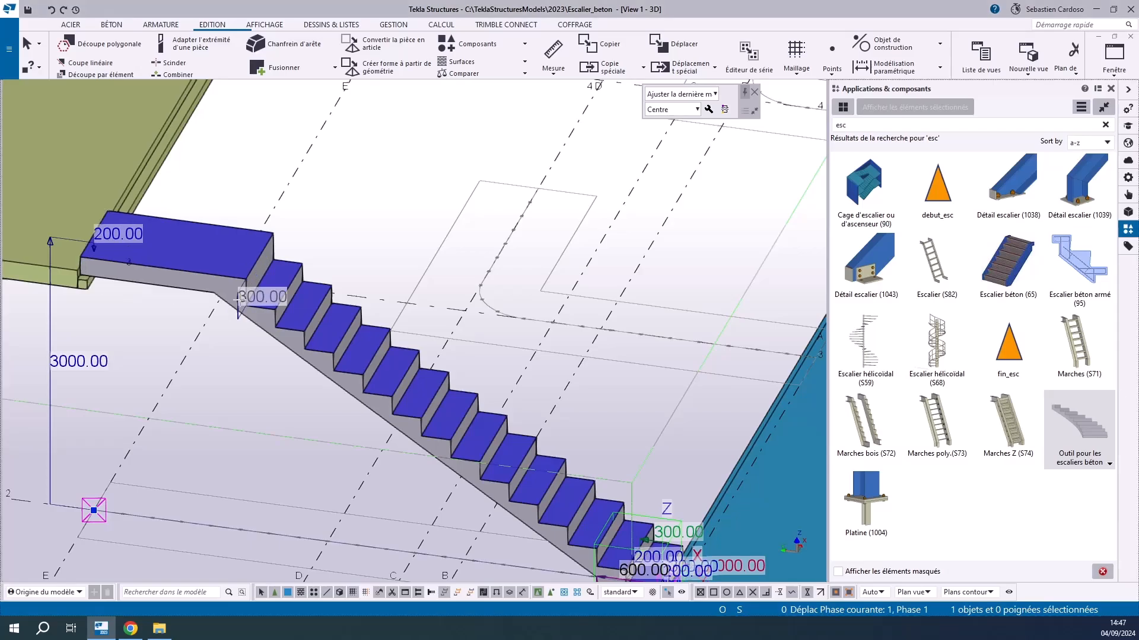
# Set the last riser's height at the upper landing to 200 mm
pyautogui.click(92, 230)
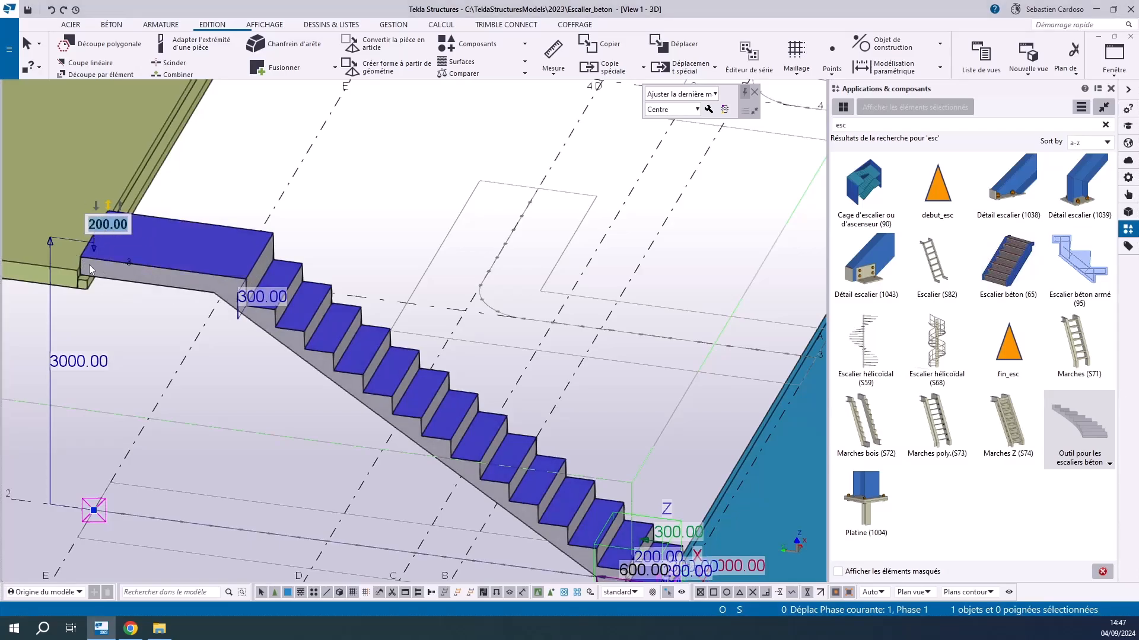
pyautogui.click(106, 287)
pyautogui.scroll(6, 106, 287)
pyautogui.scroll(-4, 106, 329)
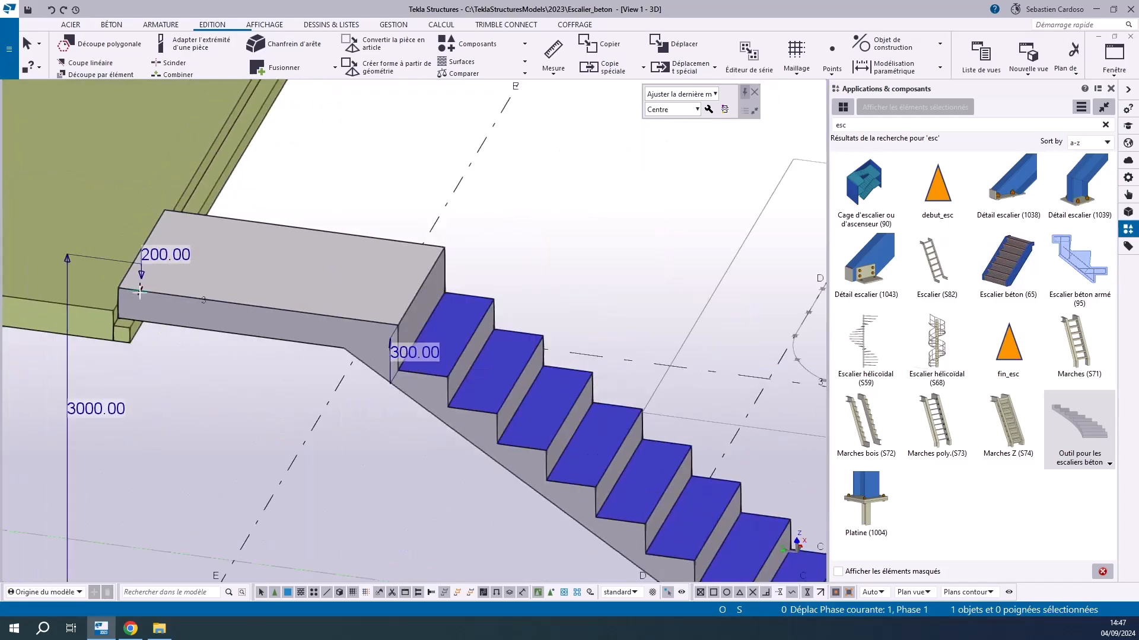
pyautogui.scroll(3, 136, 292)
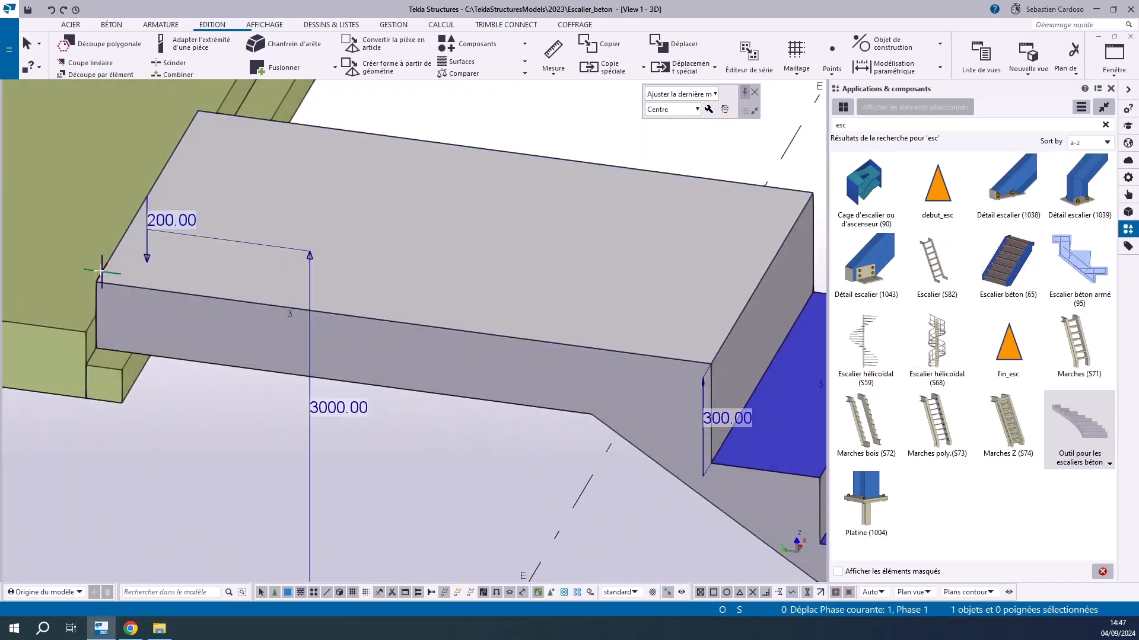
pyautogui.click(714, 418)
pyautogui.click(702, 414)
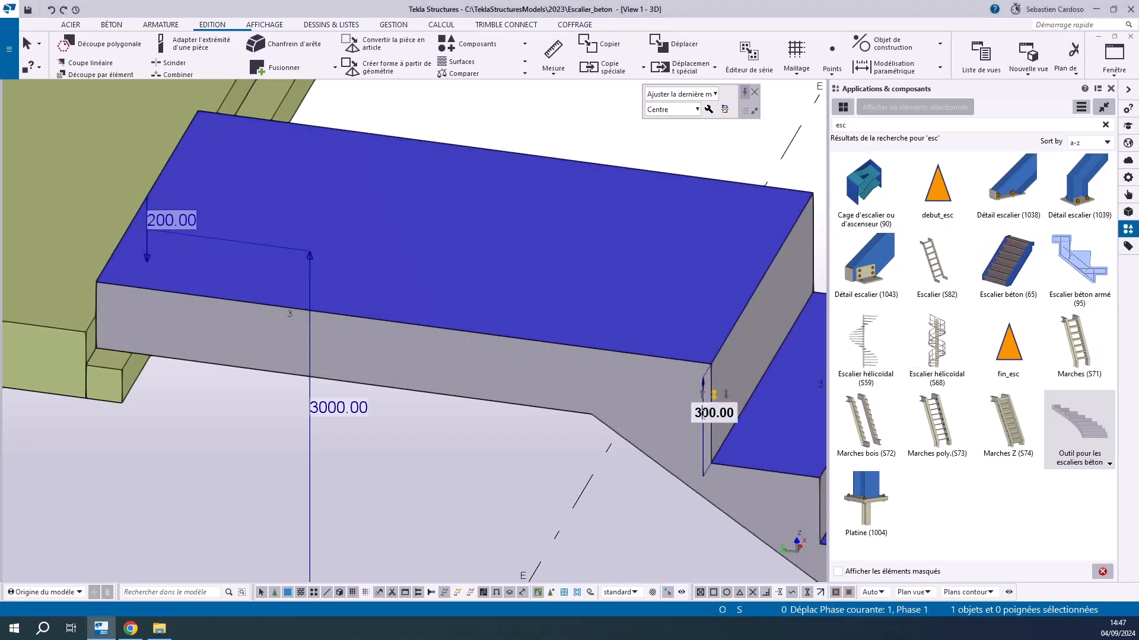
pyautogui.press('BackSpace')
pyautogui.write('2')
pyautogui.press('Return')
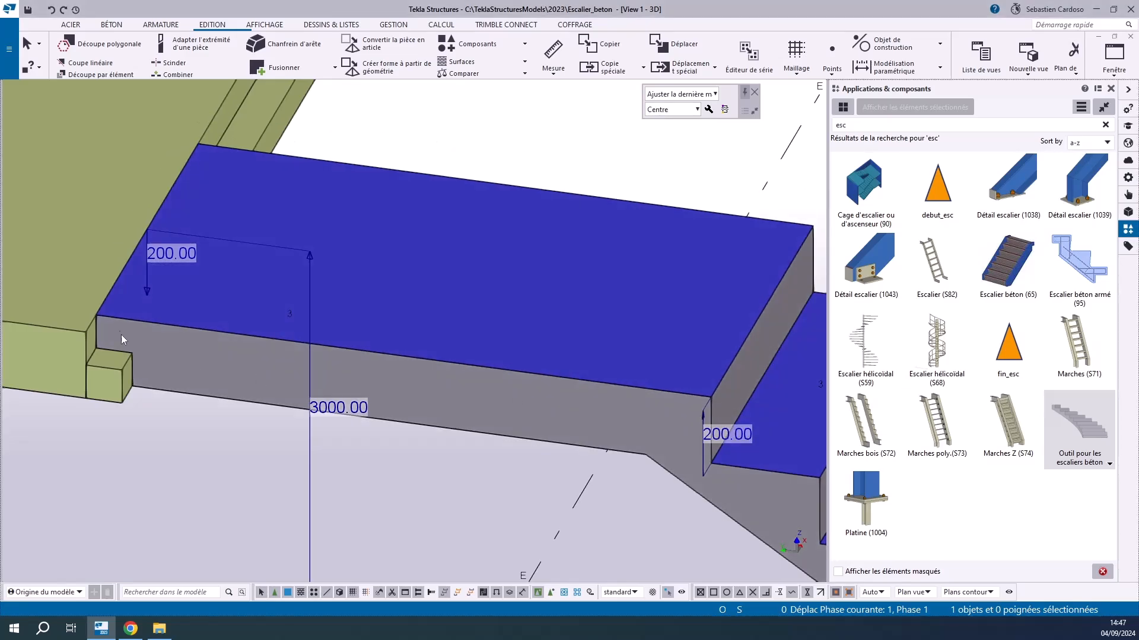
# Set the vertical depth of the upper landing, from its tread to the underside, to 100 mm
pyautogui.click(164, 254)
pyautogui.click(160, 251)
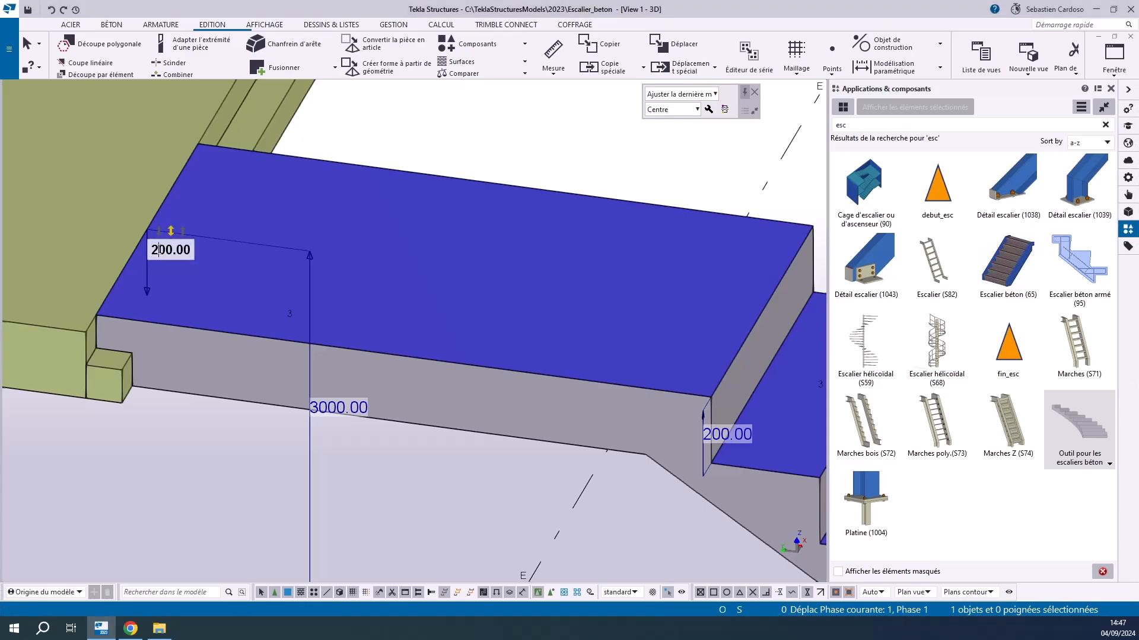
pyautogui.write('10')
pyautogui.press('BackSpace')
pyautogui.press('Return')
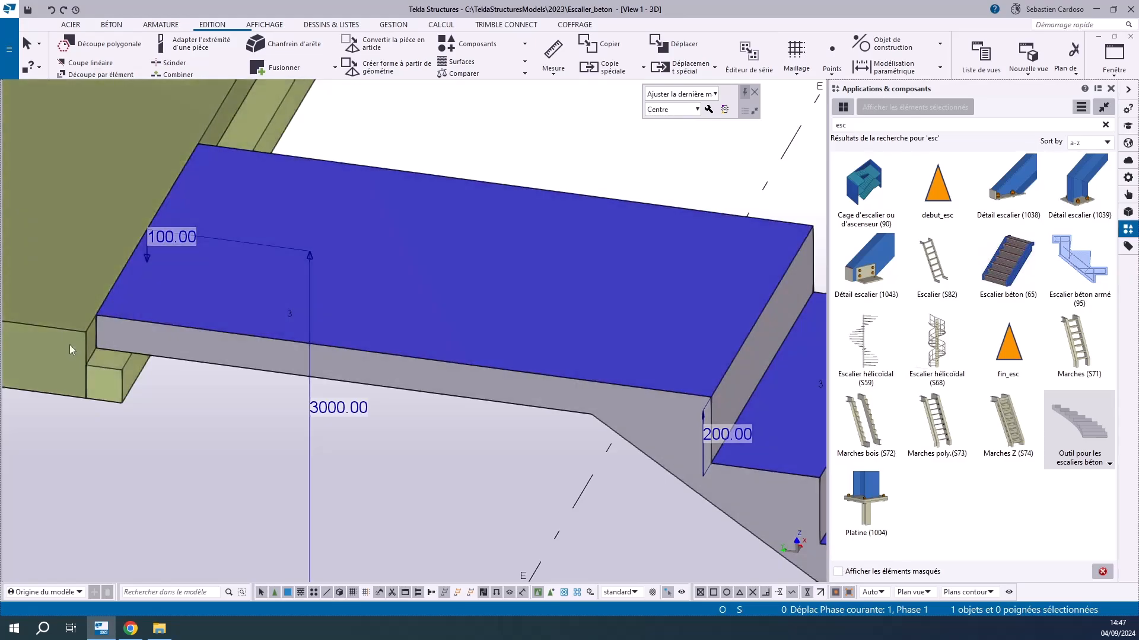
# Set the stair's total height to 3500 mm
pyautogui.scroll(-4, 324, 251)
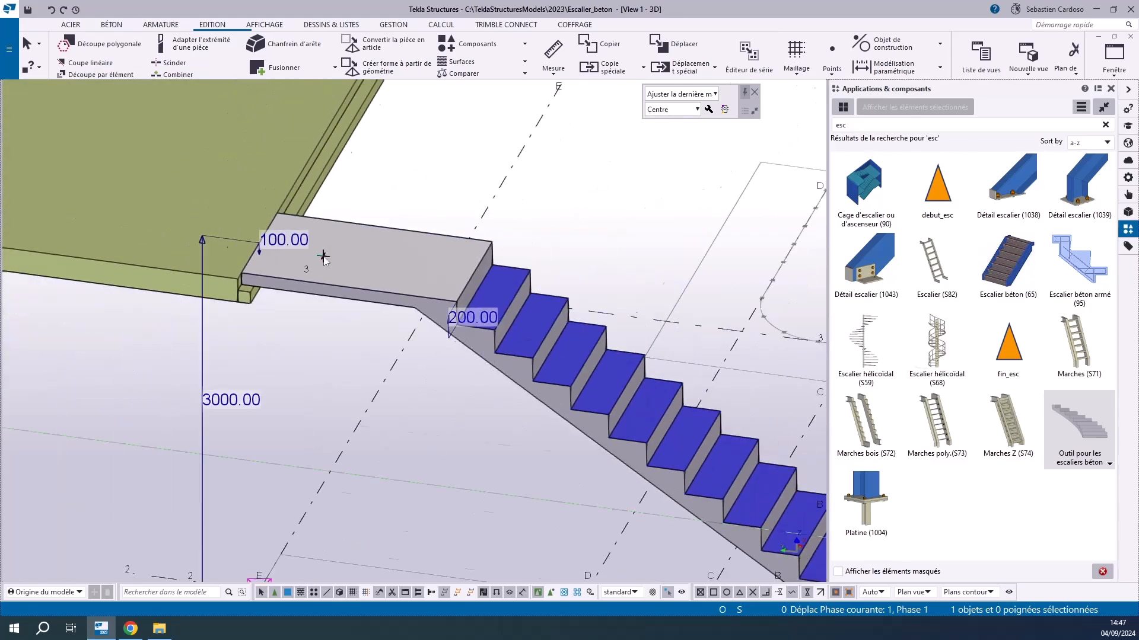
pyautogui.scroll(-2, 323, 251)
pyautogui.click(255, 367)
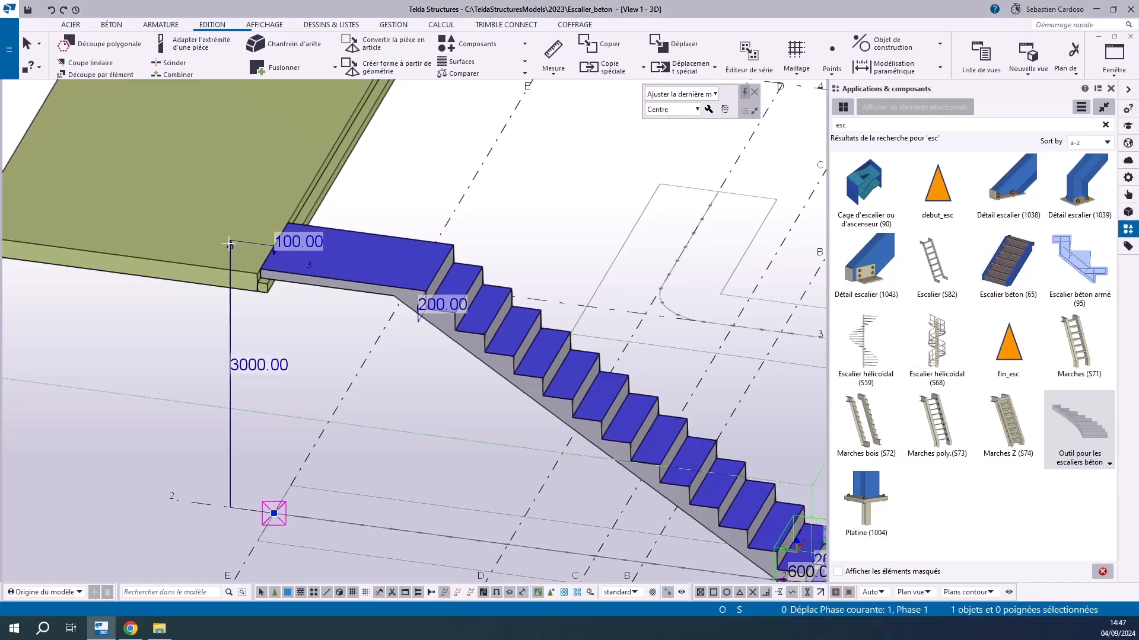
pyautogui.click(247, 368)
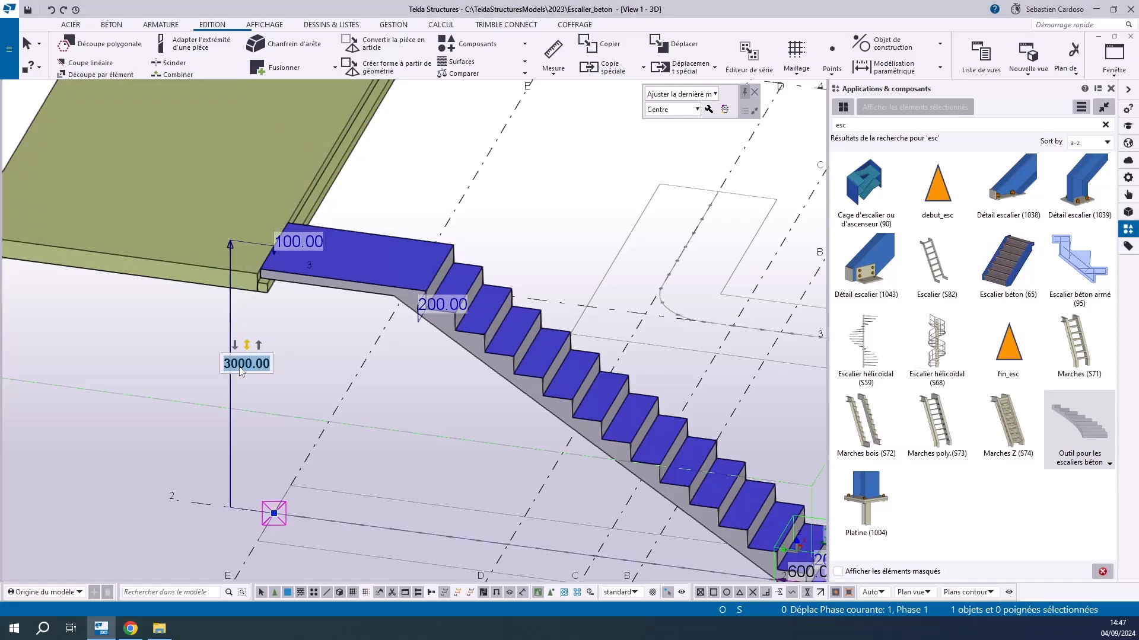
pyautogui.write('3500')
pyautogui.press('Return')
# Lower the stair's height handle to the level of the upper slab, for a total height of 3000 mm
pyautogui.scroll(2, 222, 197)
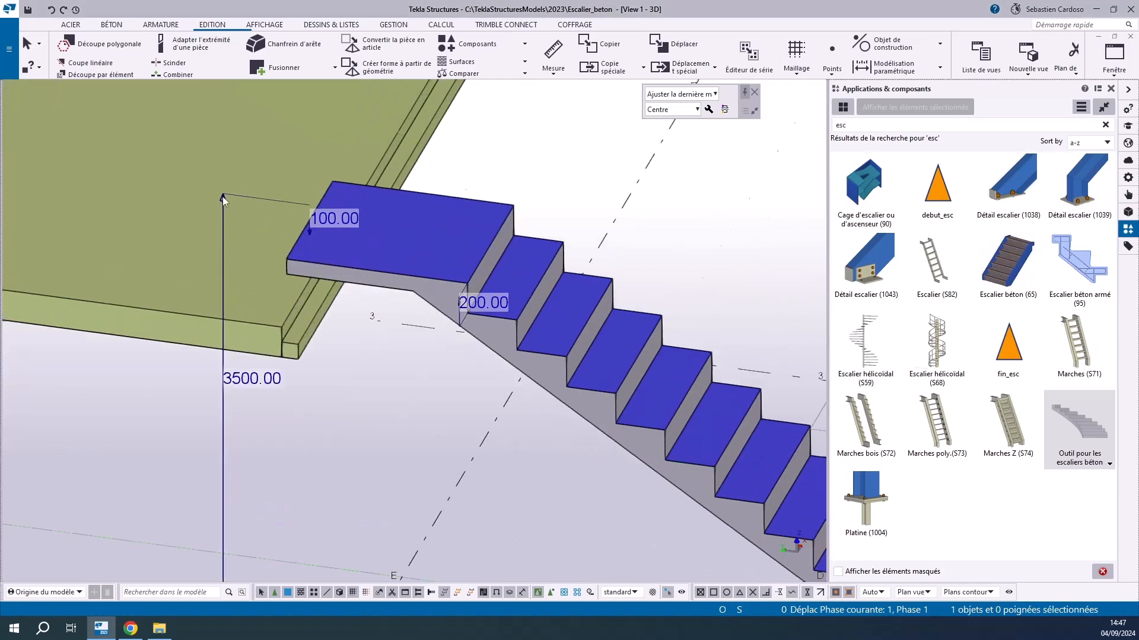
pyautogui.scroll(1, 223, 197)
pyautogui.moveTo(223, 197); pyautogui.dragTo(295, 369)
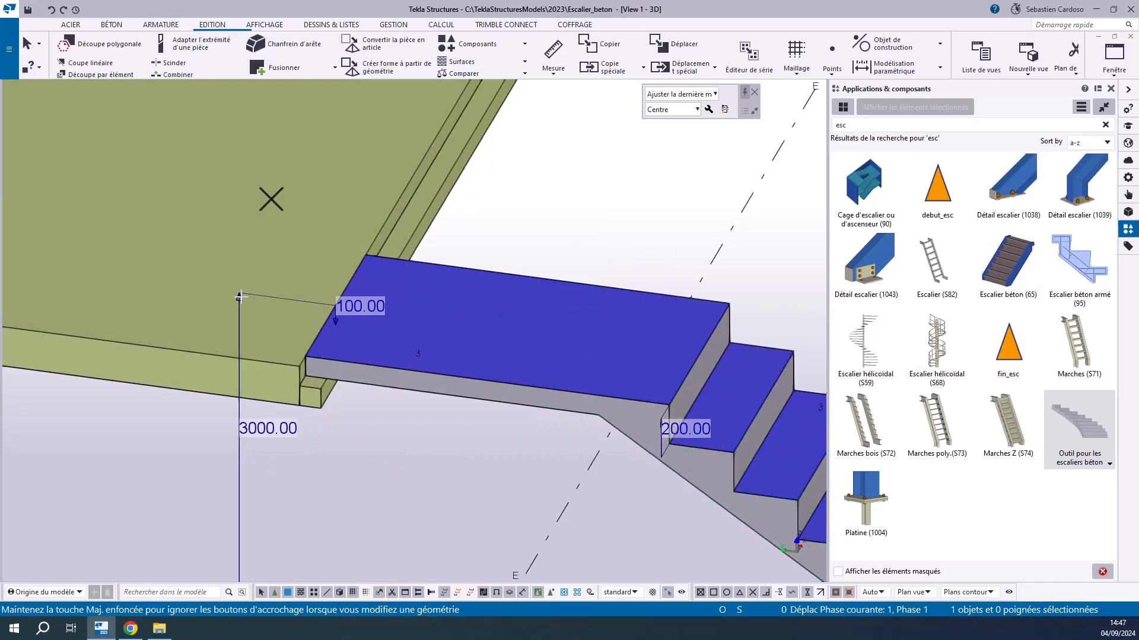
pyautogui.moveTo(239, 297); pyautogui.dragTo(288, 364)
# Set the horizontal length of the foot under the first step to 200 mm
pyautogui.scroll(-6, 290, 363)
pyautogui.scroll(3, 339, 406)
pyautogui.scroll(5, 735, 533)
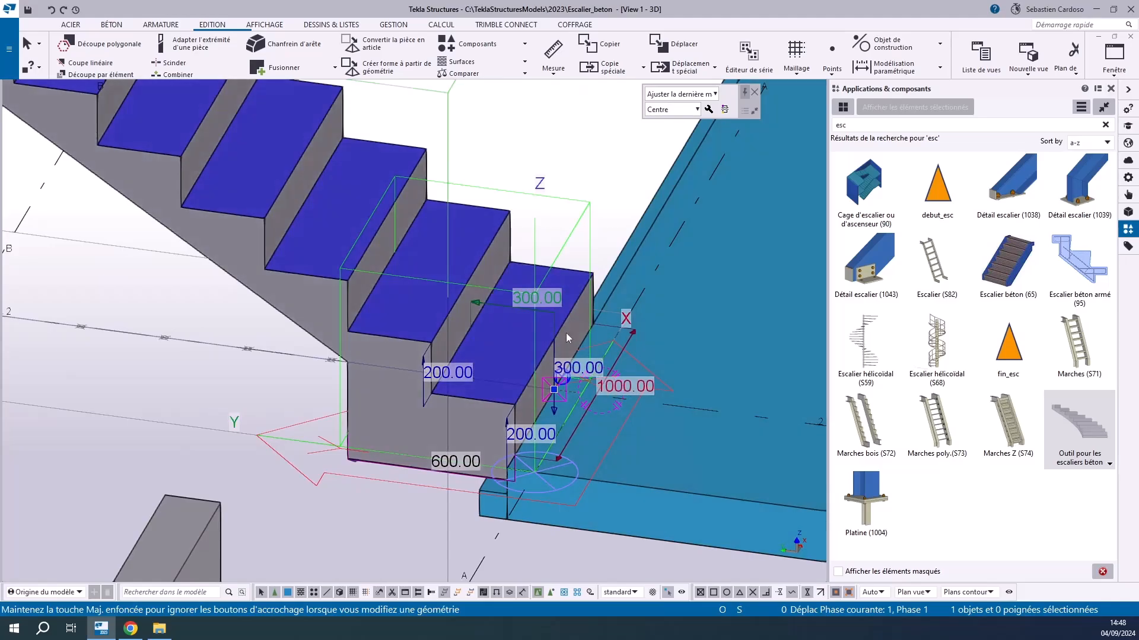
pyautogui.scroll(-1, 473, 424)
pyautogui.scroll(5, 427, 433)
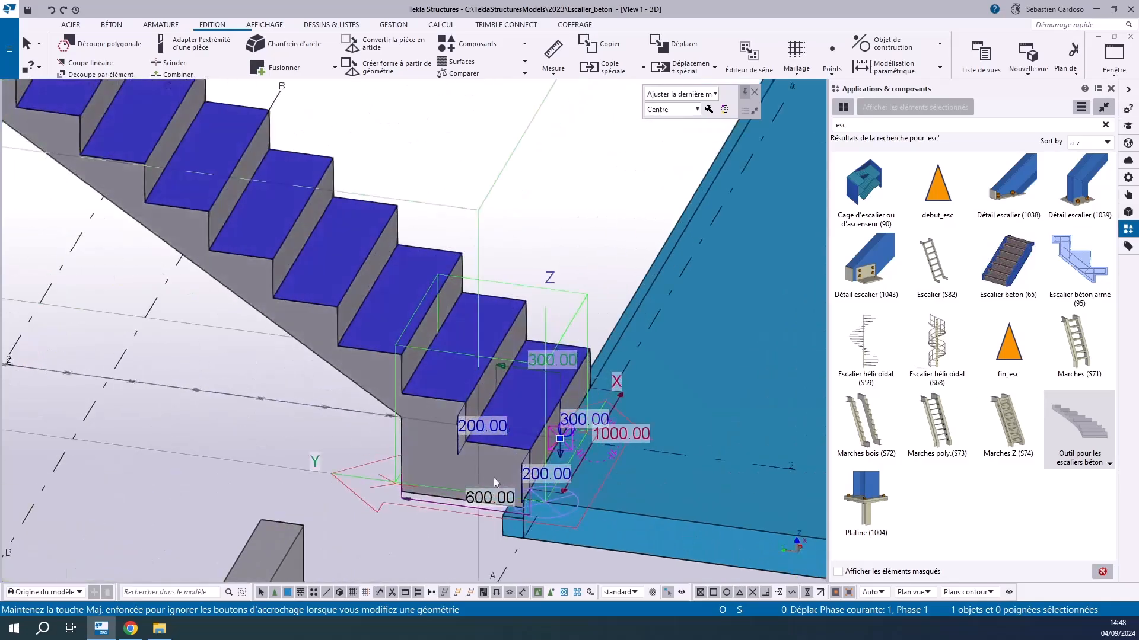
pyautogui.click(461, 510)
pyautogui.write('200')
pyautogui.press('Return')
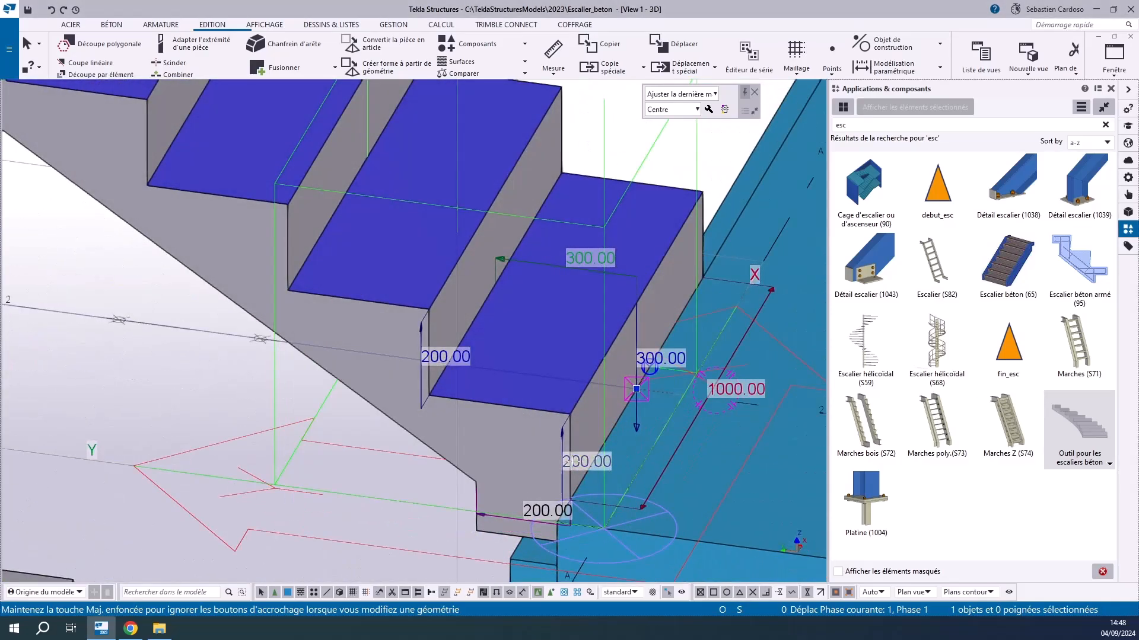
# Set both the first riser's height and the height of the regular risers above it to 150 mm
pyautogui.click(574, 461)
pyautogui.write('150')
pyautogui.press('Return')
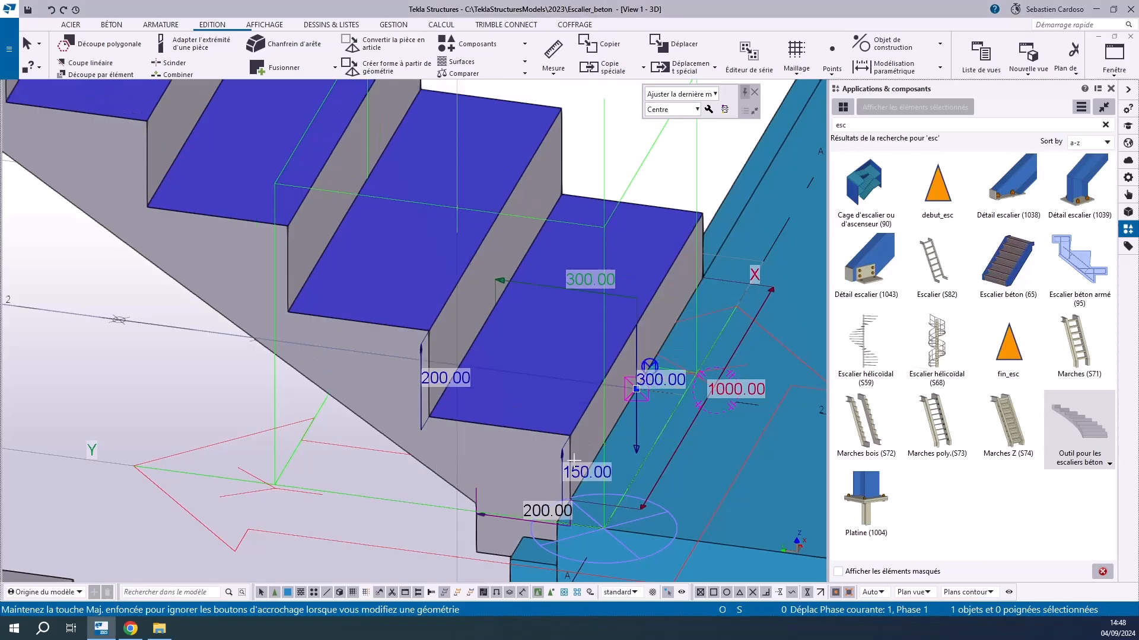
pyautogui.click(449, 376)
pyautogui.write('150')
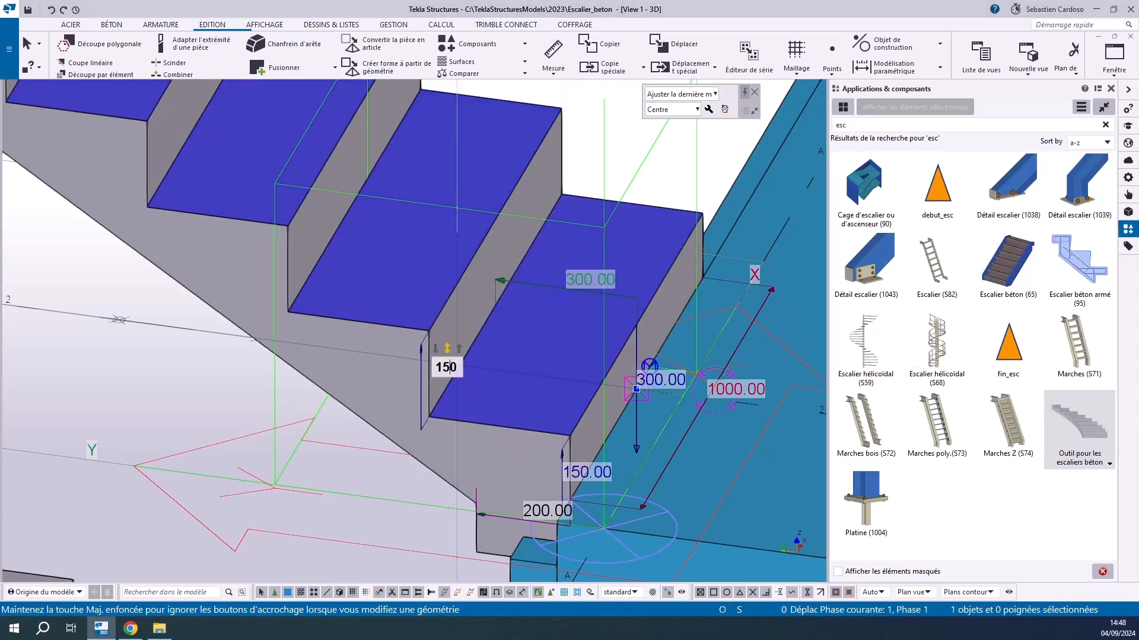
pyautogui.press('Return')
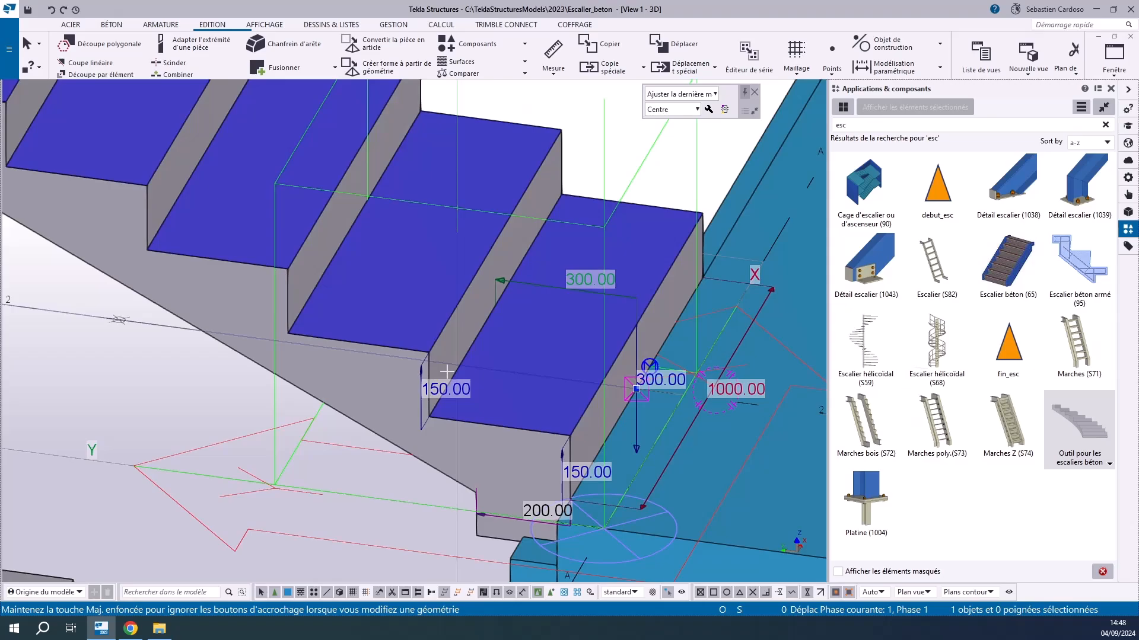
# Try a tread depth of 250 mm on the stair and return it to 300 mm
pyautogui.click(593, 278)
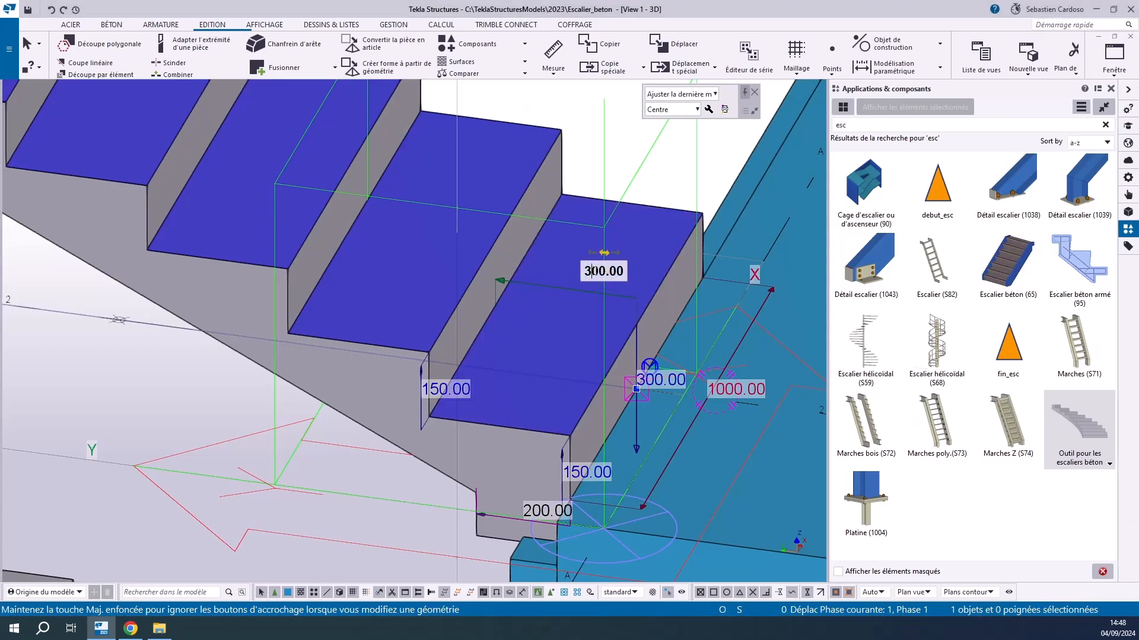
pyautogui.moveTo(599, 271); pyautogui.dragTo(580, 275)
pyautogui.write('25')
pyautogui.press('Return')
pyautogui.click(589, 285)
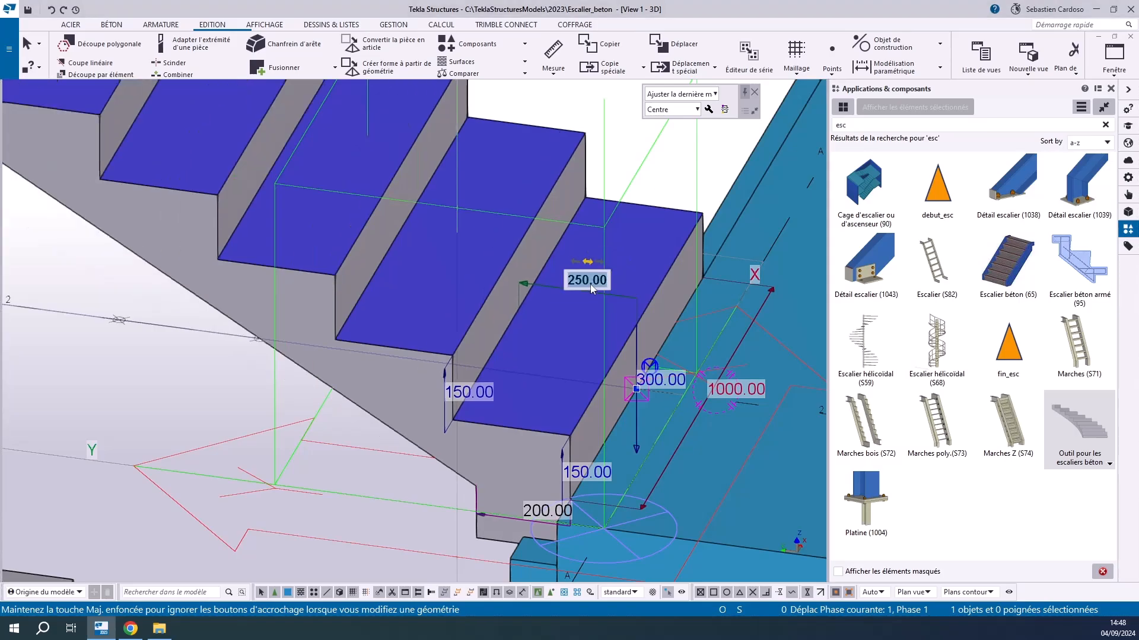
pyautogui.write('30')
pyautogui.press('Return')
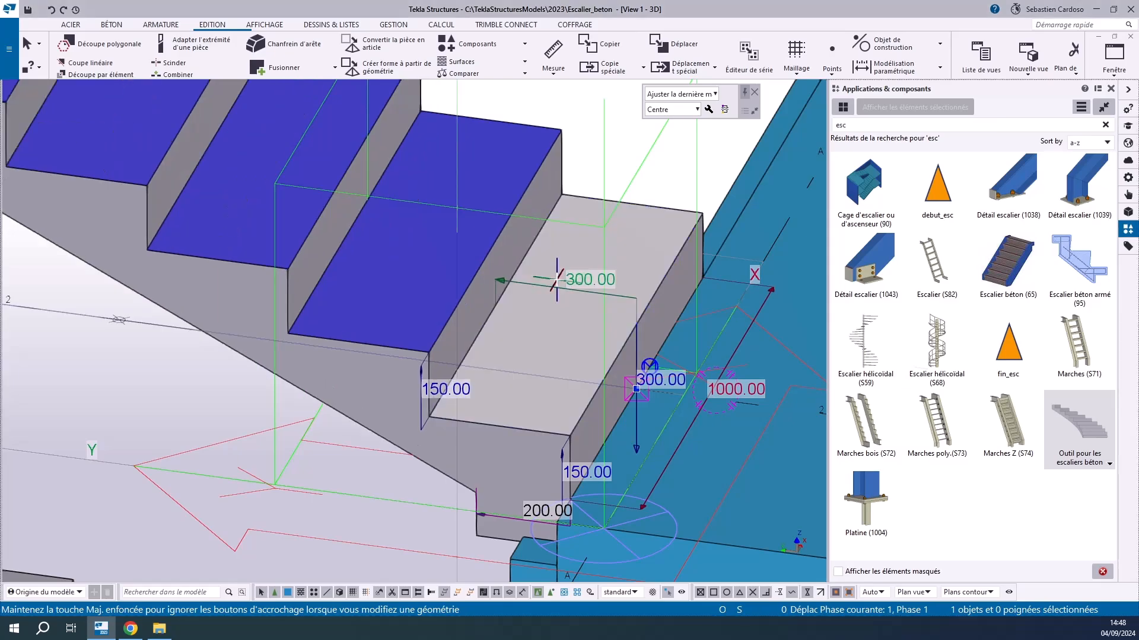
# Set the first step's vertical depth to 250 mm and the stair's width to 1200 mm
pyautogui.click(650, 378)
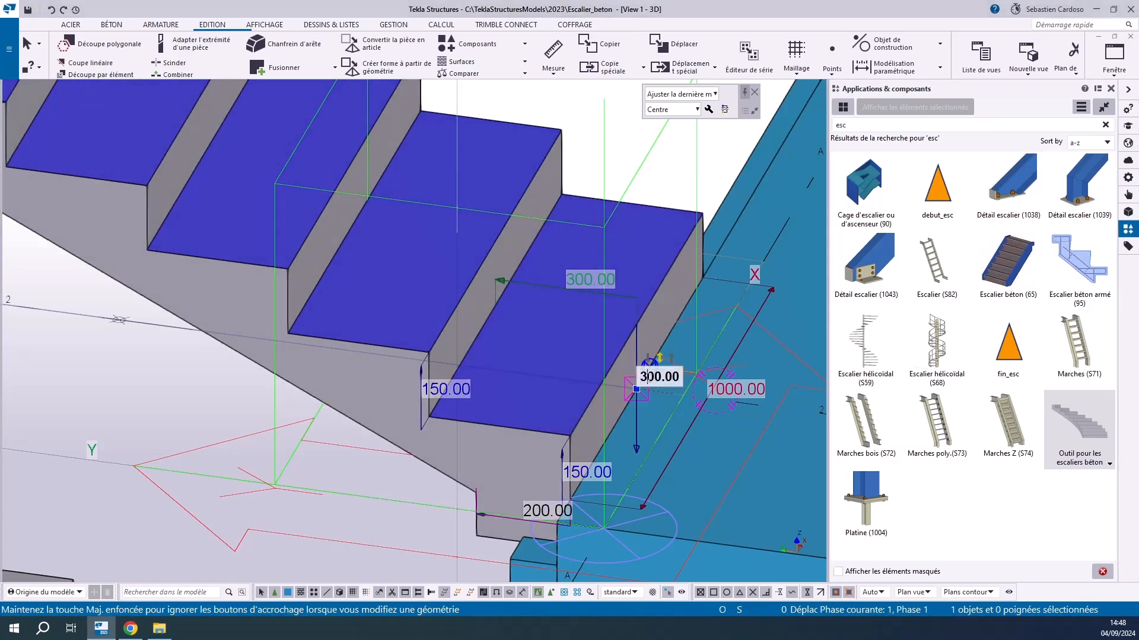
pyautogui.click(726, 388)
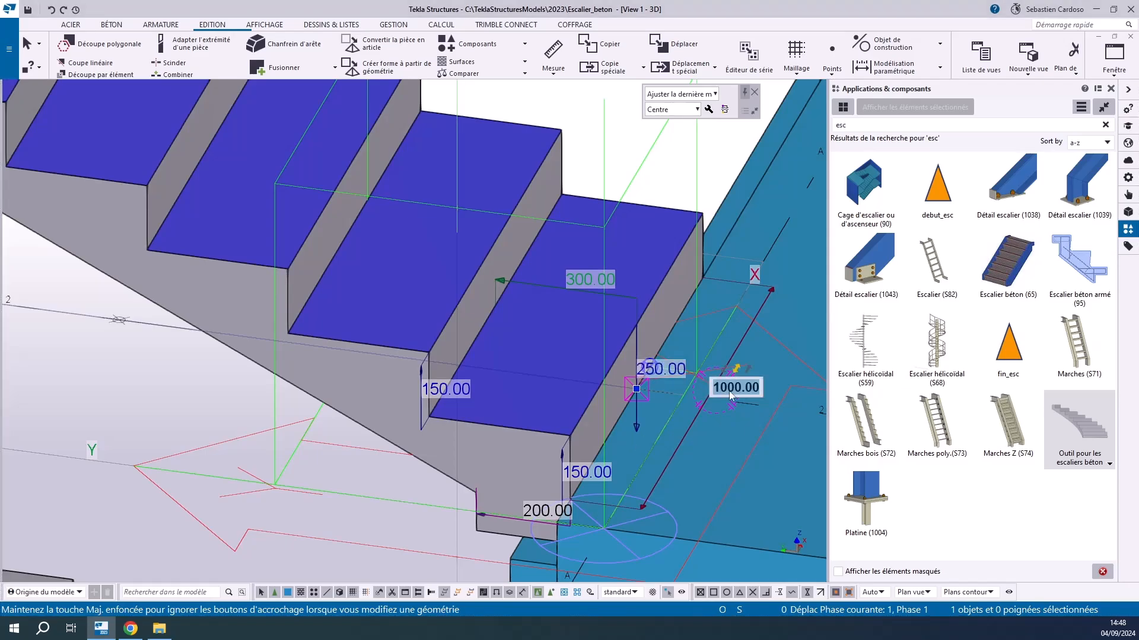
pyautogui.press('Delete')
pyautogui.write('2')
pyautogui.press('Return')
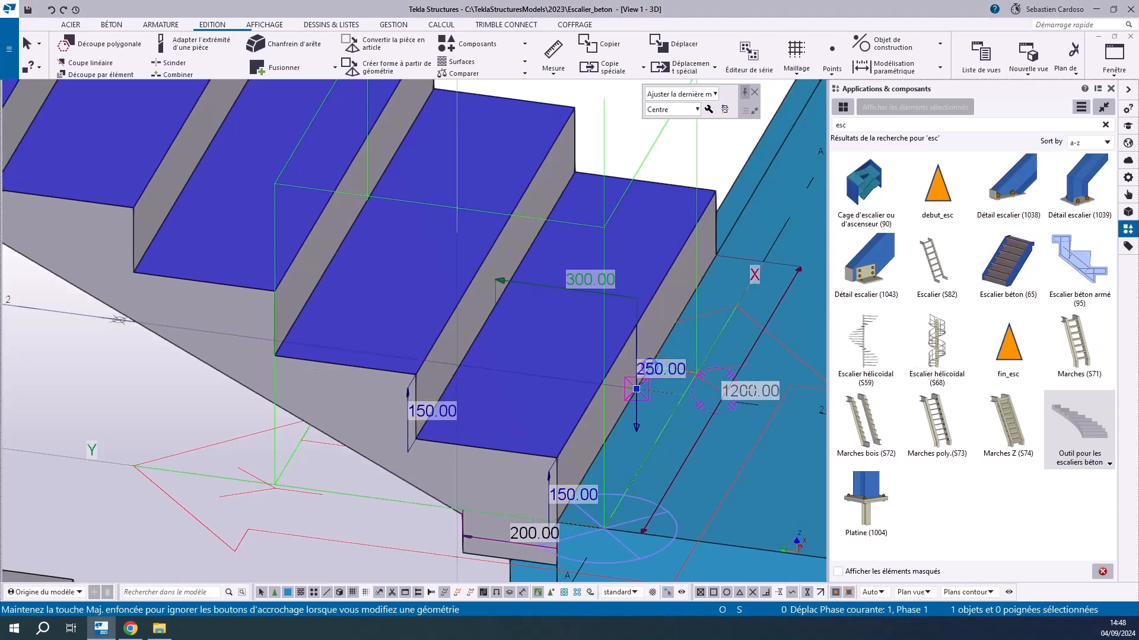
# Set the last riser's height at the upper slab to 150 mm
pyautogui.scroll(-3, 669, 414)
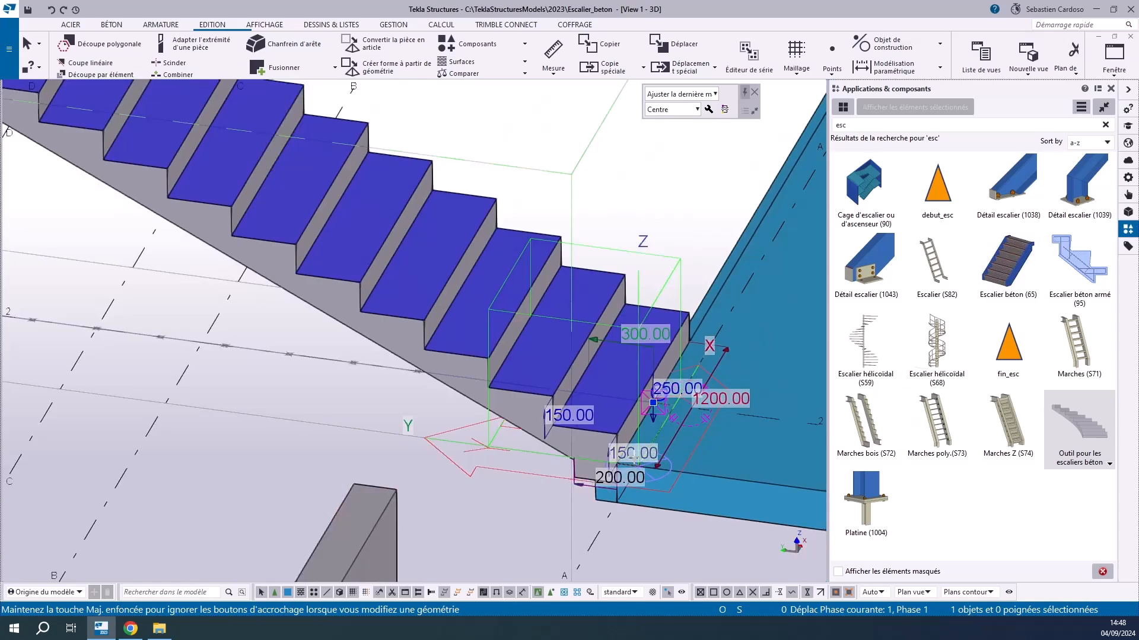
pyautogui.scroll(4, 559, 424)
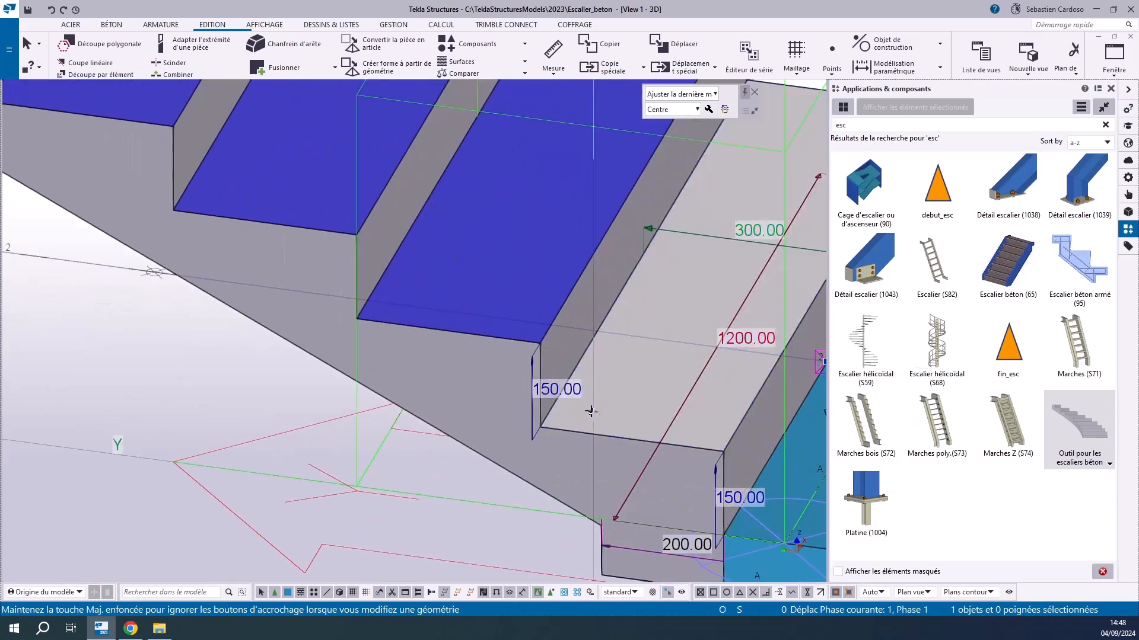
pyautogui.scroll(-5, 742, 247)
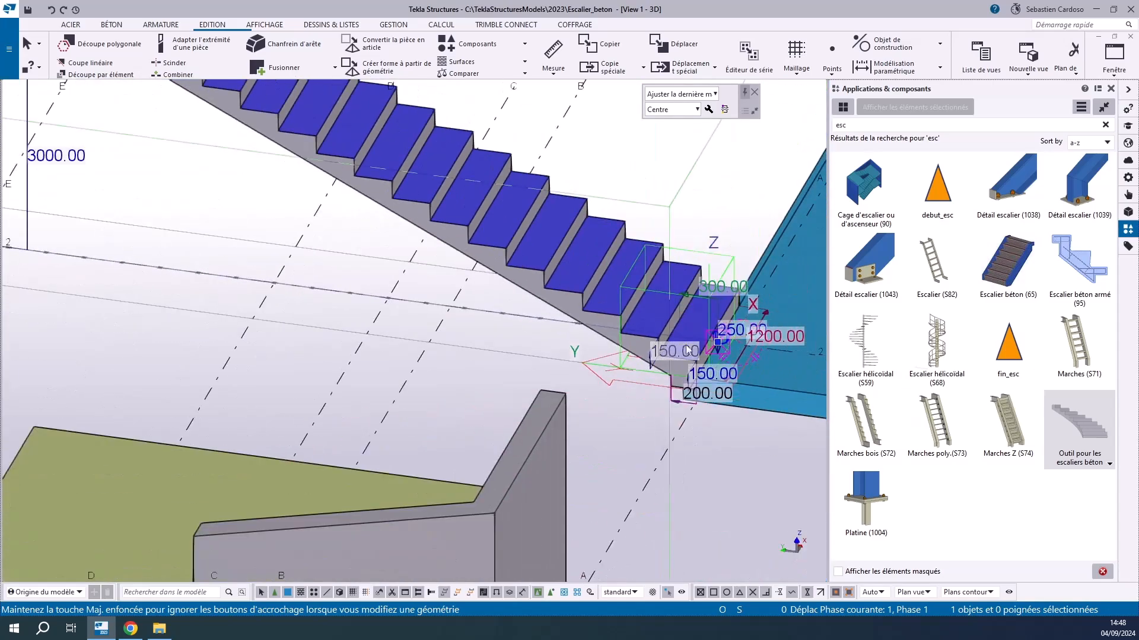
pyautogui.scroll(4, 405, 186)
pyautogui.scroll(1, 405, 186)
pyautogui.click(306, 266)
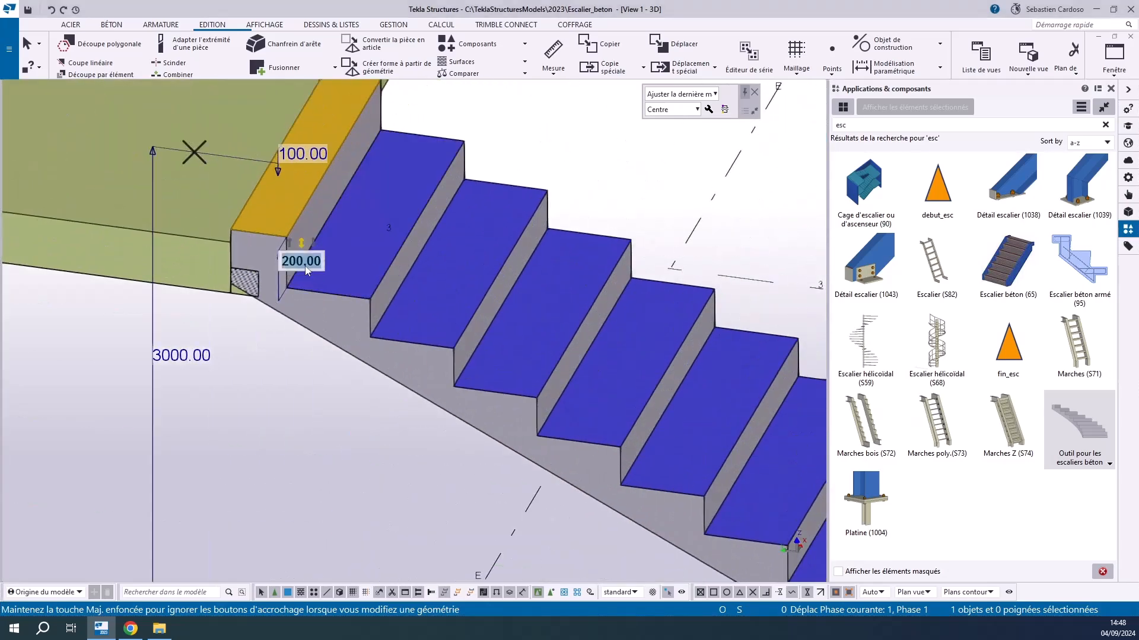
pyautogui.write('150')
pyautogui.press('Return')
# Set the vertical depth of the top step at the upper slab to 200 mm
pyautogui.click(292, 167)
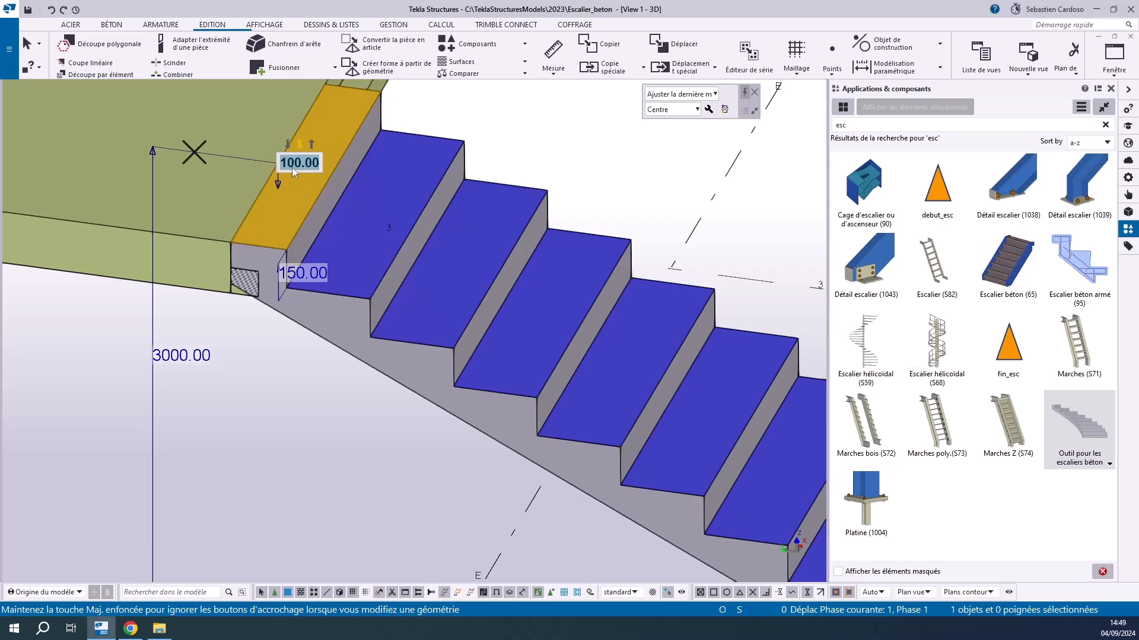
pyautogui.write('200')
pyautogui.press('Return')
# Examine the adjusted flight between the lower and upper slabs and clear the stair selection
pyautogui.scroll(-4, 481, 296)
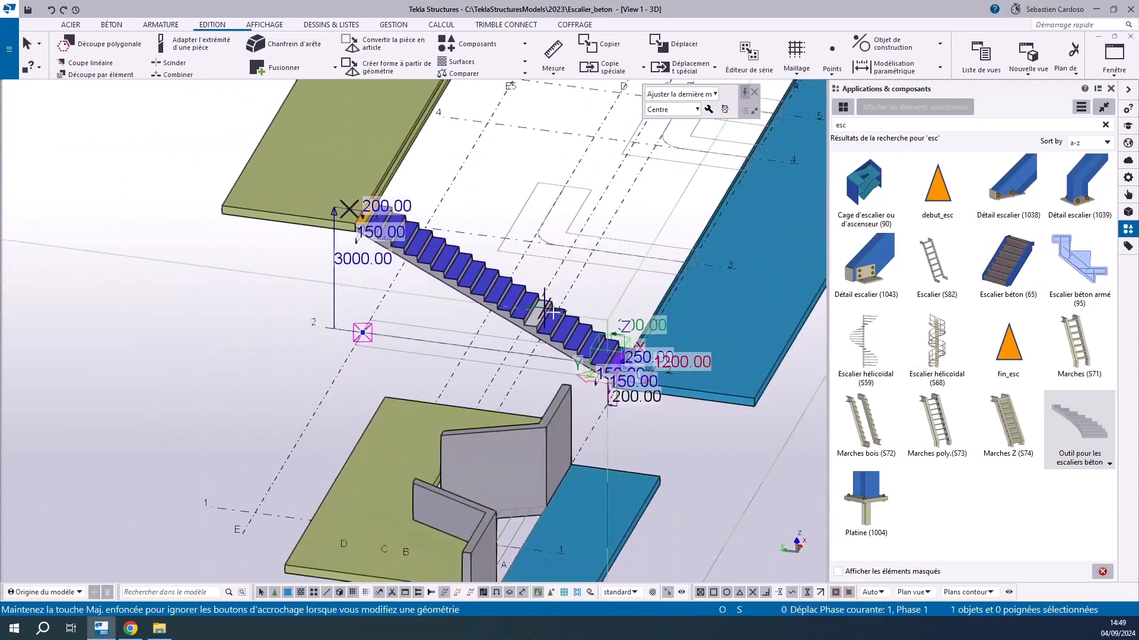
pyautogui.scroll(5, 675, 355)
pyautogui.scroll(8, 599, 402)
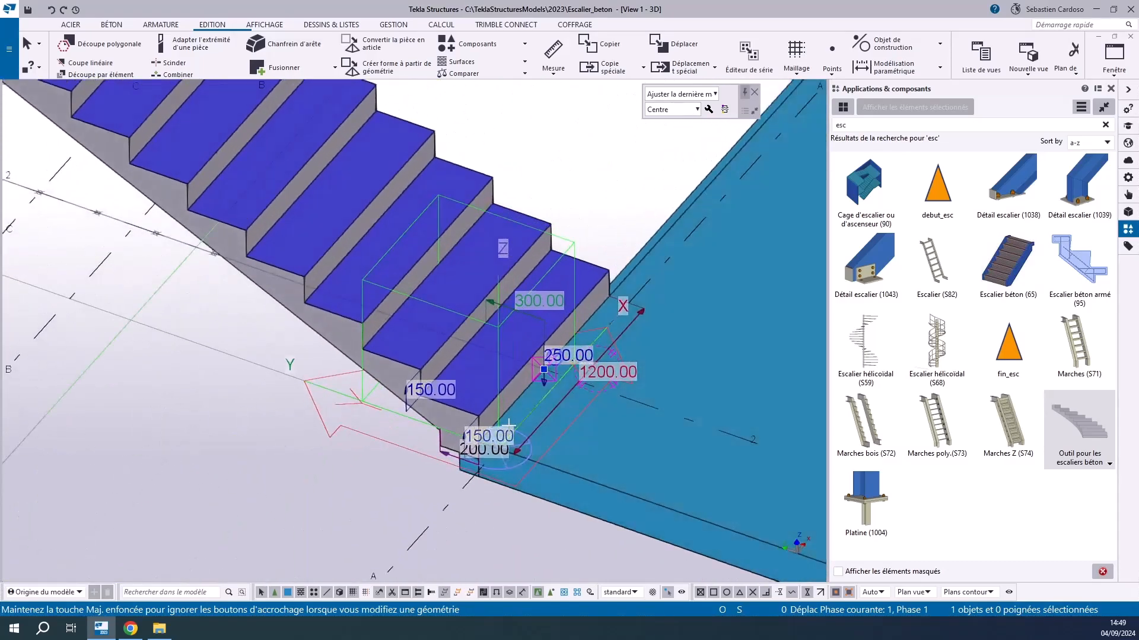
pyautogui.scroll(-6, 649, 366)
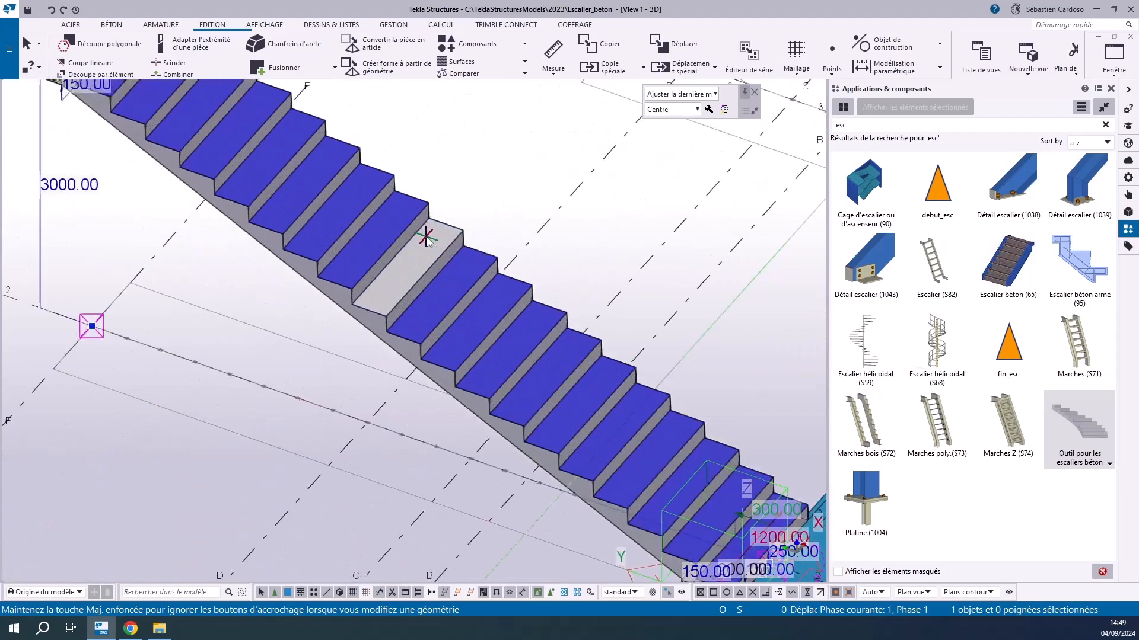
pyautogui.scroll(4, 391, 162)
pyautogui.scroll(-5, 259, 369)
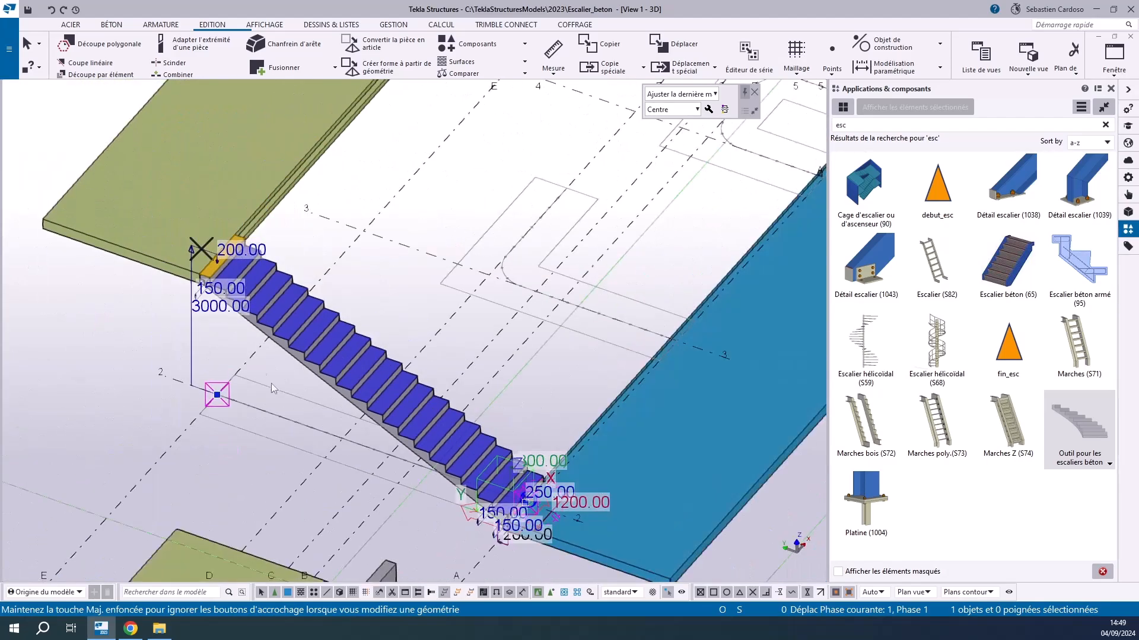
pyautogui.scroll(3, 444, 528)
pyautogui.click(443, 528)
pyautogui.scroll(4, 490, 473)
pyautogui.scroll(-1, 458, 467)
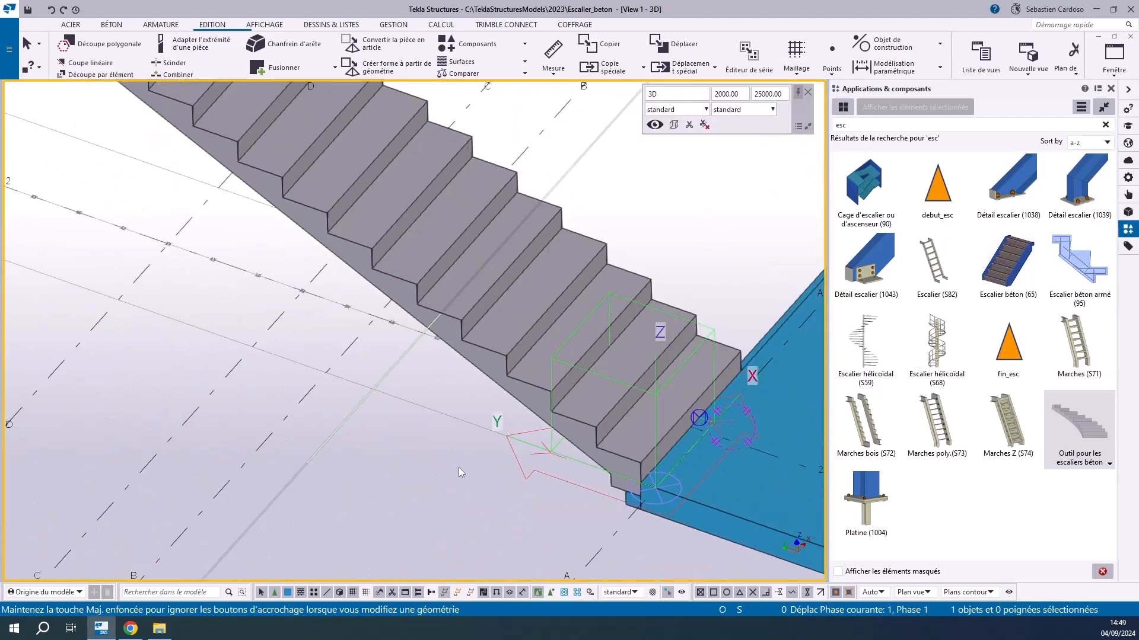
# Examine the stair's alignment with the slabs in plan, and its junction with the upper slab in 3D
pyautogui.hotkey('ctrl', 'p')
pyautogui.scroll(8, 166, 437)
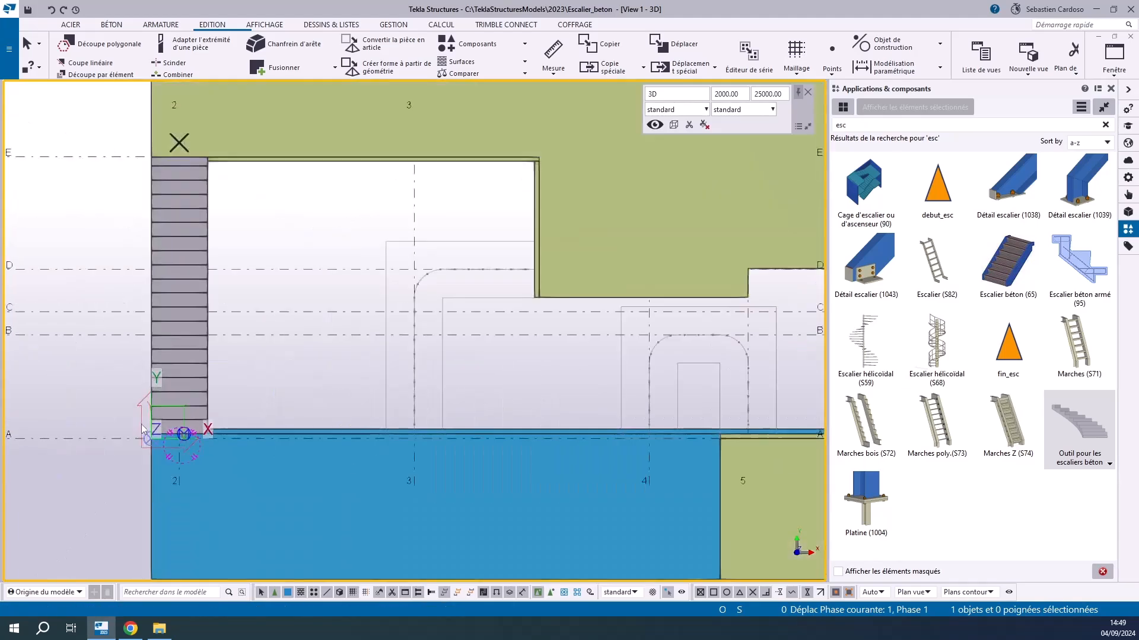
pyautogui.keyDown('ctrl'); pyautogui.moveTo(408, 408); pyautogui.dragTo(546, 422, button='middle'); pyautogui.keyUp('ctrl')
pyautogui.scroll(-7, 546, 442)
pyautogui.scroll(8, 436, 288)
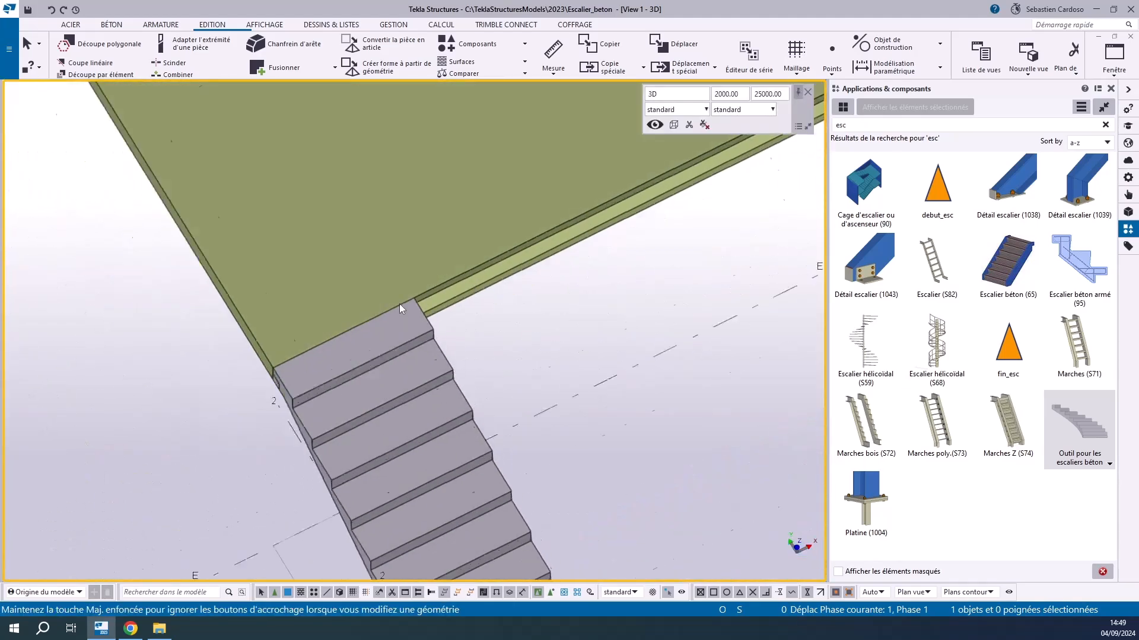
pyautogui.scroll(-4, 399, 304)
pyautogui.keyDown('ctrl'); pyautogui.moveTo(398, 422); pyautogui.dragTo(441, 397, button='middle'); pyautogui.keyUp('ctrl')
pyautogui.scroll(-4, 440, 397)
# Select the stair and examine how its foot meets the edge of the lower slab
pyautogui.click(364, 426)
pyautogui.scroll(4, 365, 426)
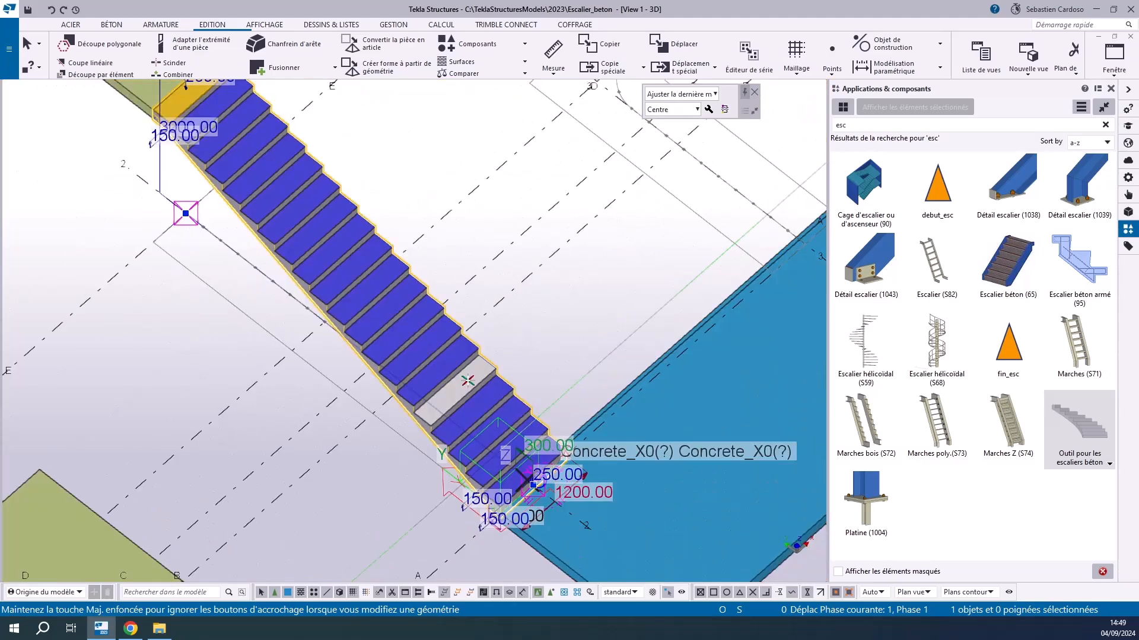
pyautogui.scroll(-2, 415, 382)
pyautogui.scroll(6, 450, 412)
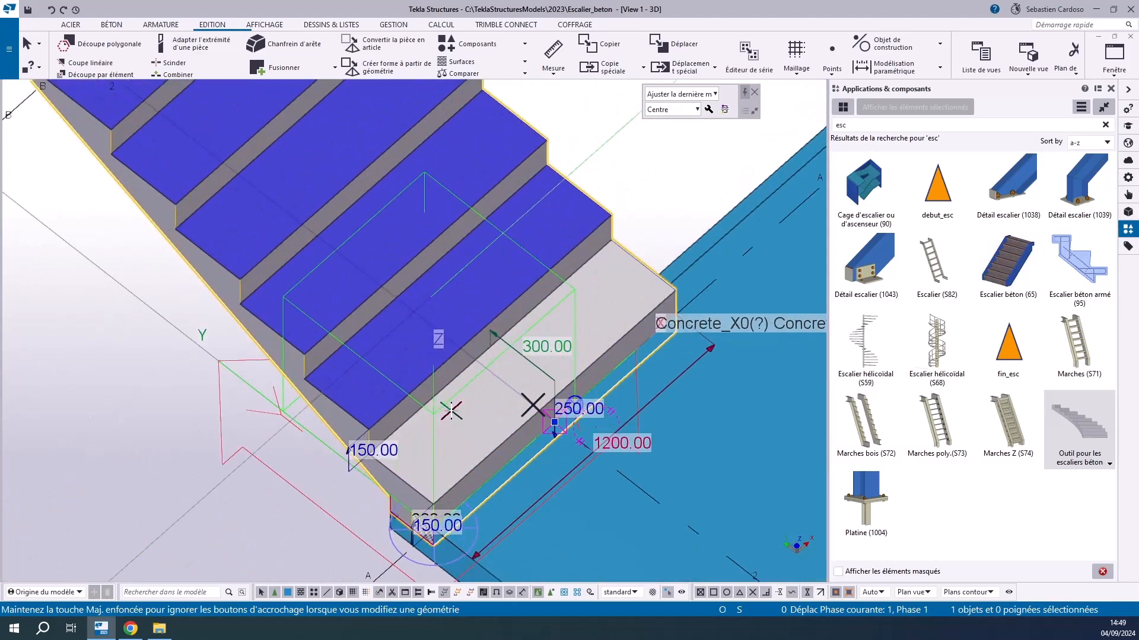
pyautogui.scroll(4, 404, 558)
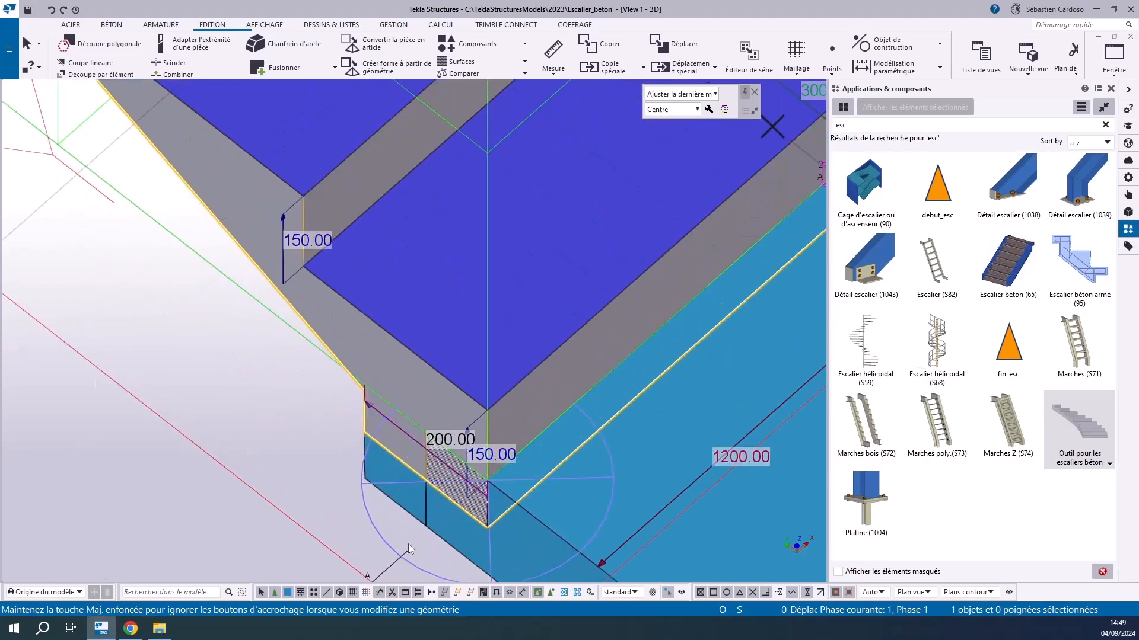
pyautogui.scroll(-5, 489, 380)
pyautogui.scroll(-6, 489, 381)
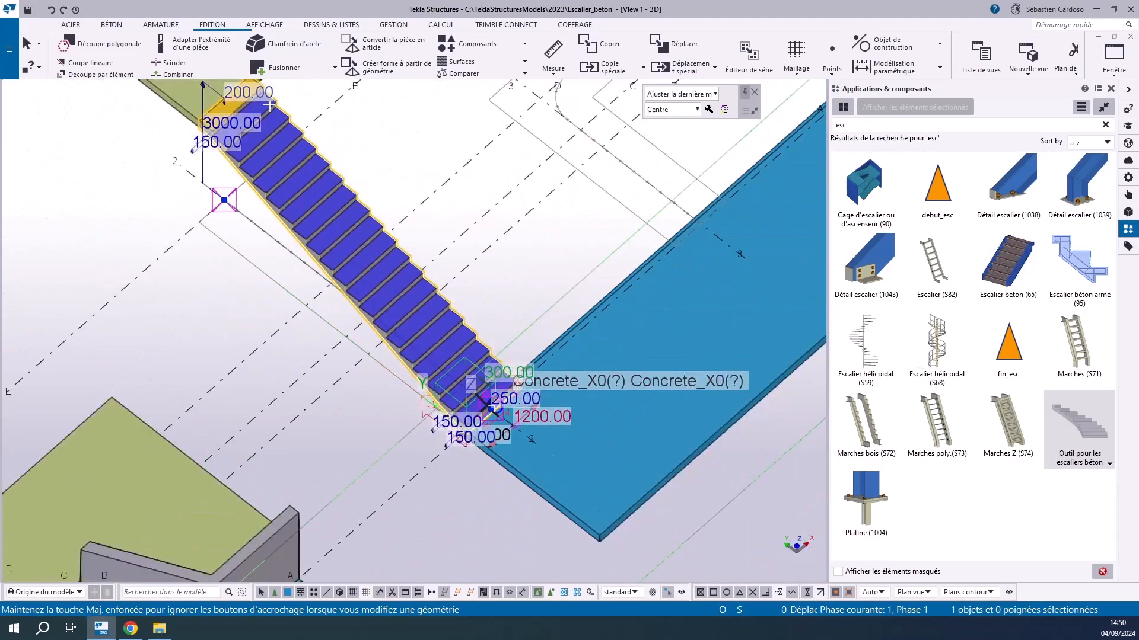
# Change the stair's adjustment mode to "Ajuster la hauteur marche"
pyautogui.moveTo(252, 96); pyautogui.dragTo(278, 150, button='middle')
pyautogui.click(694, 95)
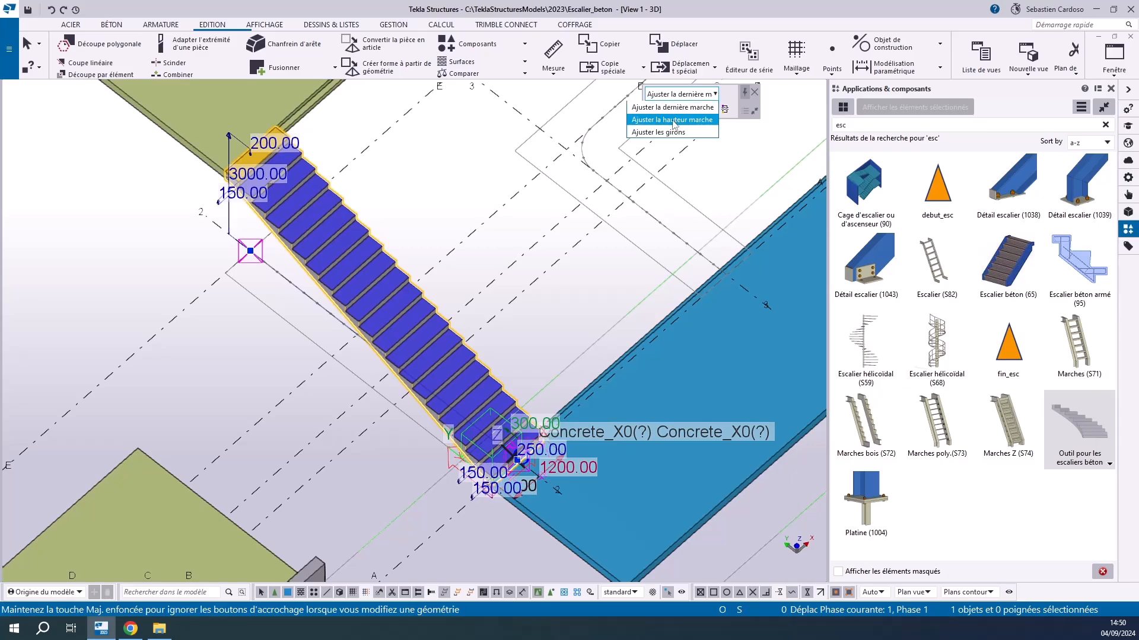
pyautogui.click(673, 121)
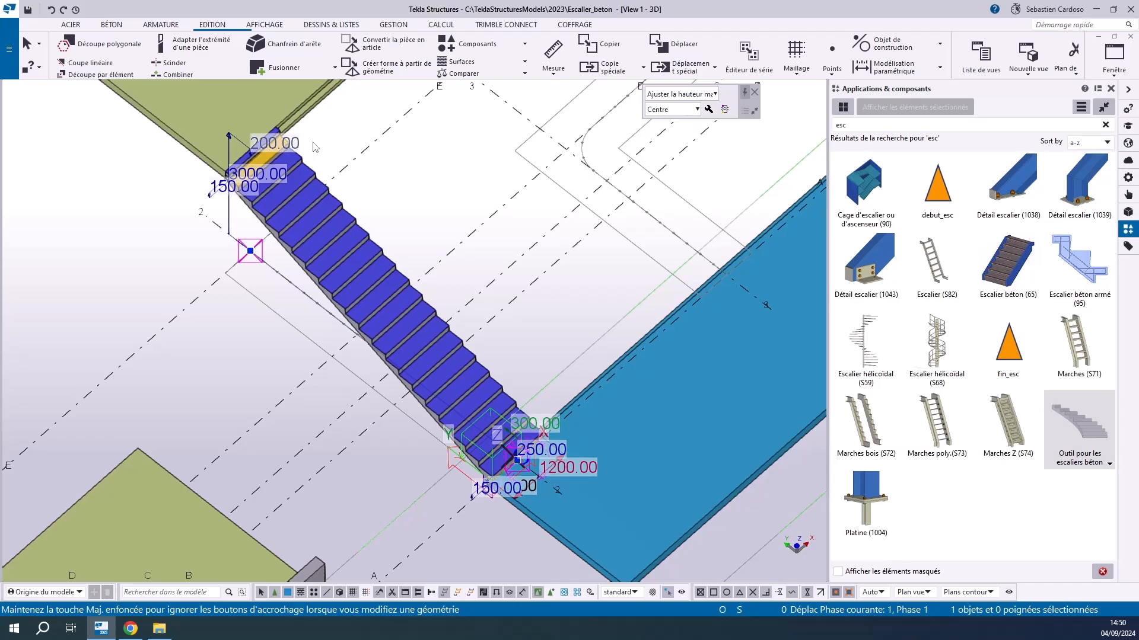
# Examine how the height adjustment affects the steps at the lower slab, along the flight and at the upper slab
pyautogui.scroll(6, 522, 468)
pyautogui.scroll(-4, 598, 438)
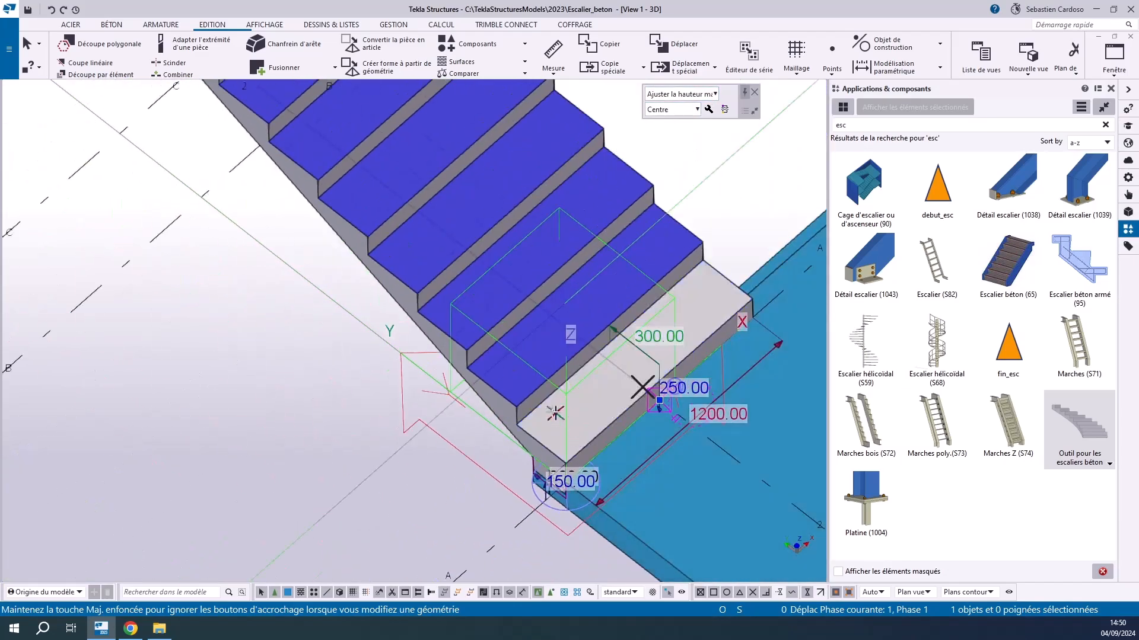
pyautogui.scroll(4, 583, 488)
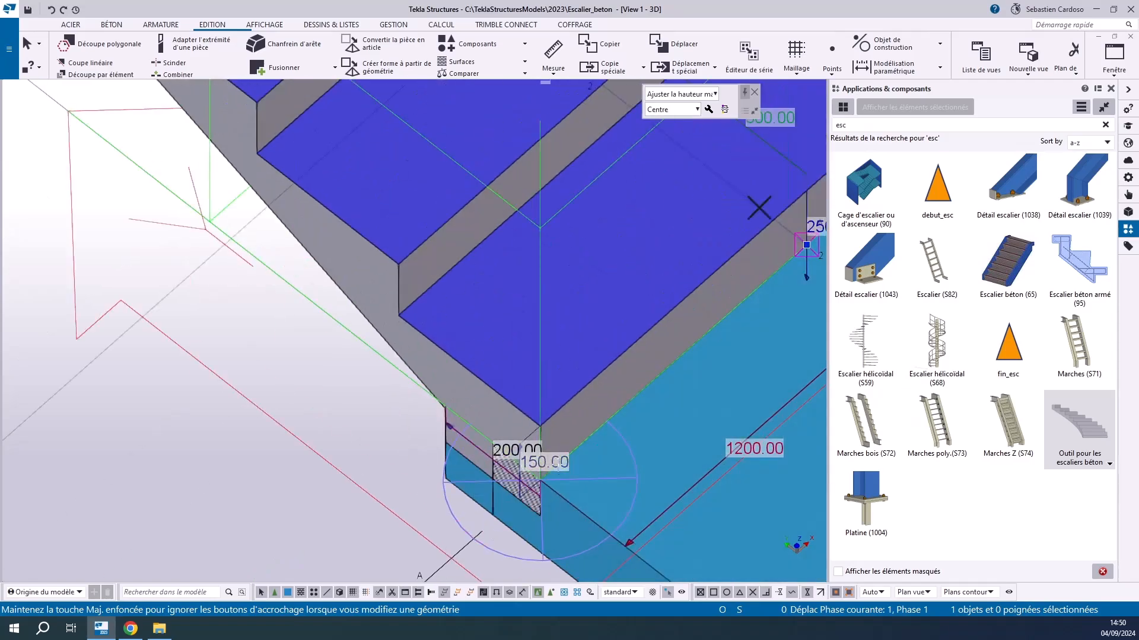
pyautogui.scroll(2, 558, 464)
pyautogui.scroll(-5, 538, 452)
pyautogui.scroll(5, 368, 190)
pyautogui.scroll(3, 277, 215)
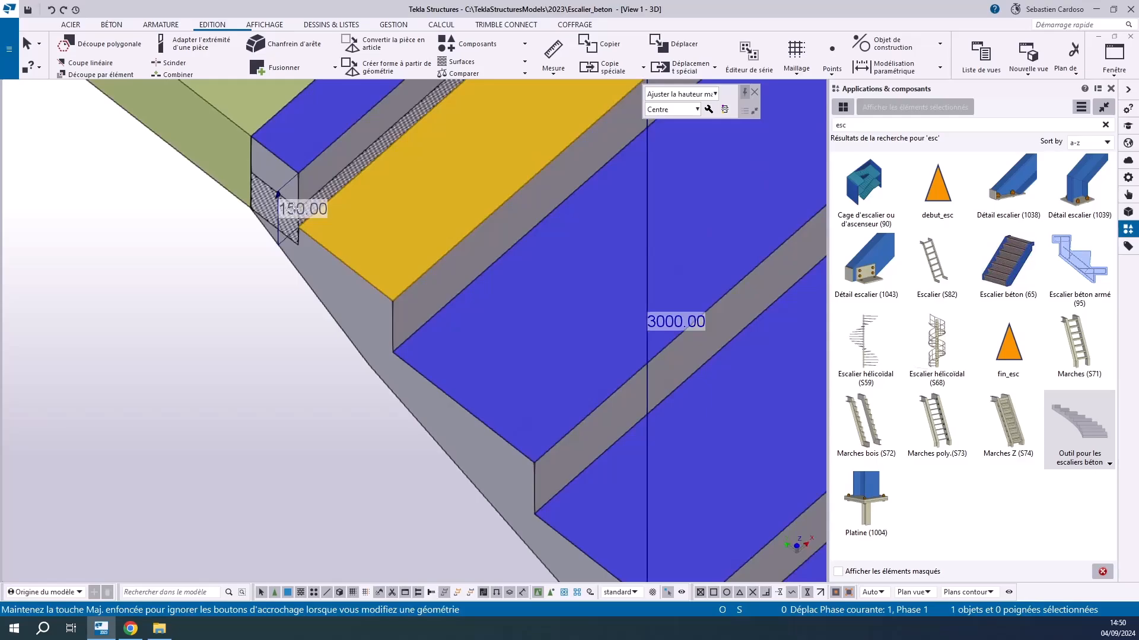
pyautogui.scroll(-5, 278, 195)
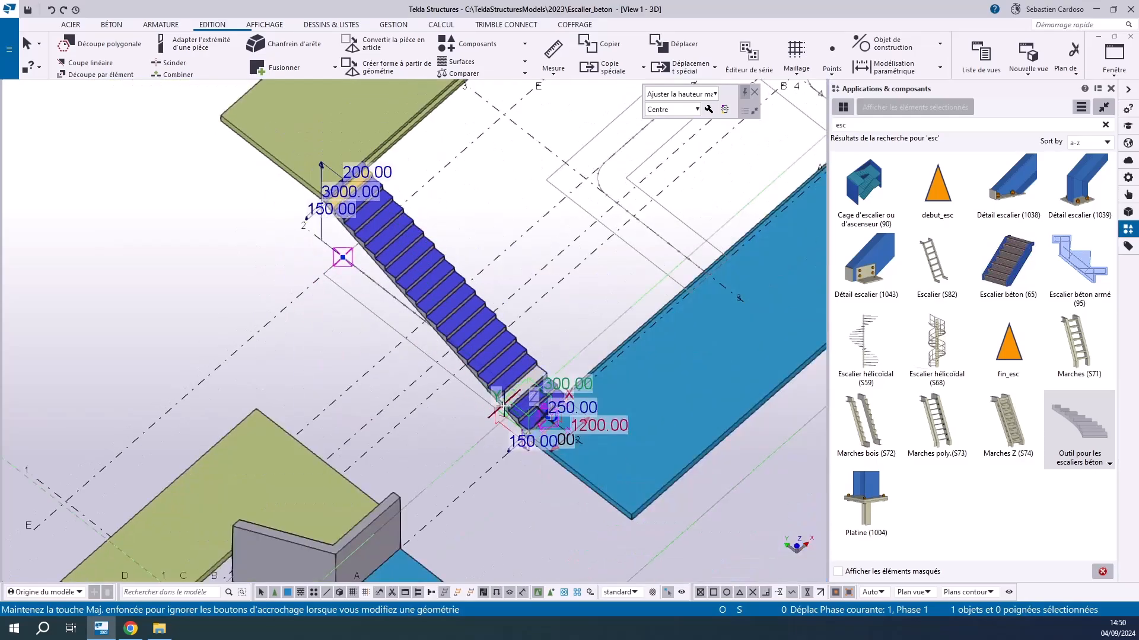
pyautogui.scroll(3, 517, 440)
pyautogui.scroll(-5, 522, 415)
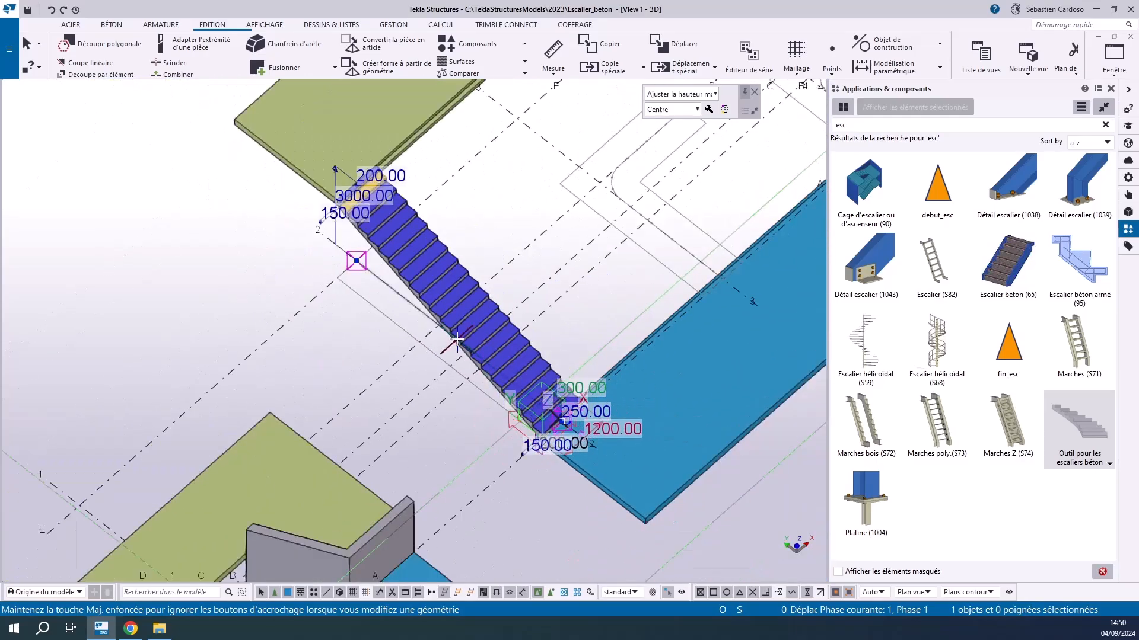
pyautogui.scroll(4, 452, 341)
pyautogui.scroll(-2, 452, 341)
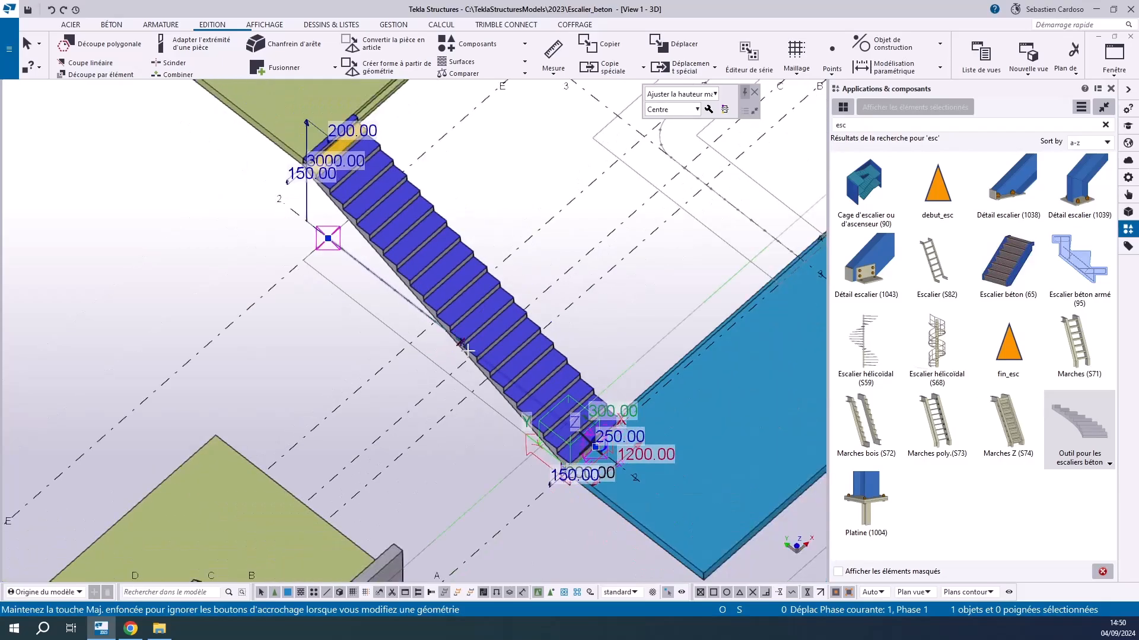
pyautogui.scroll(3, 319, 139)
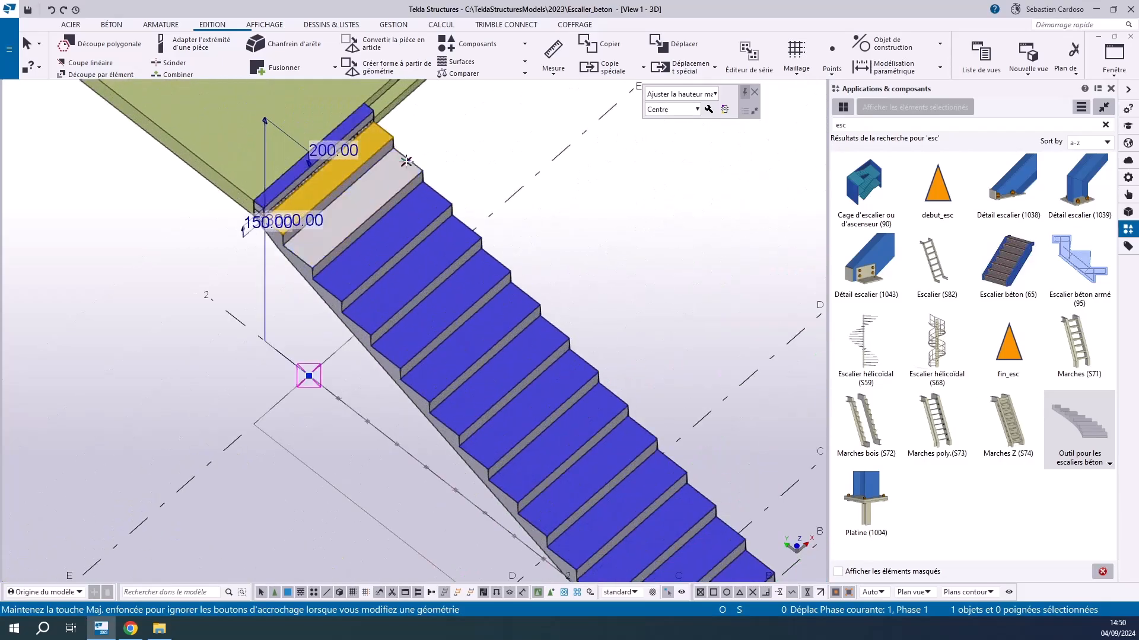
pyautogui.scroll(3, 319, 139)
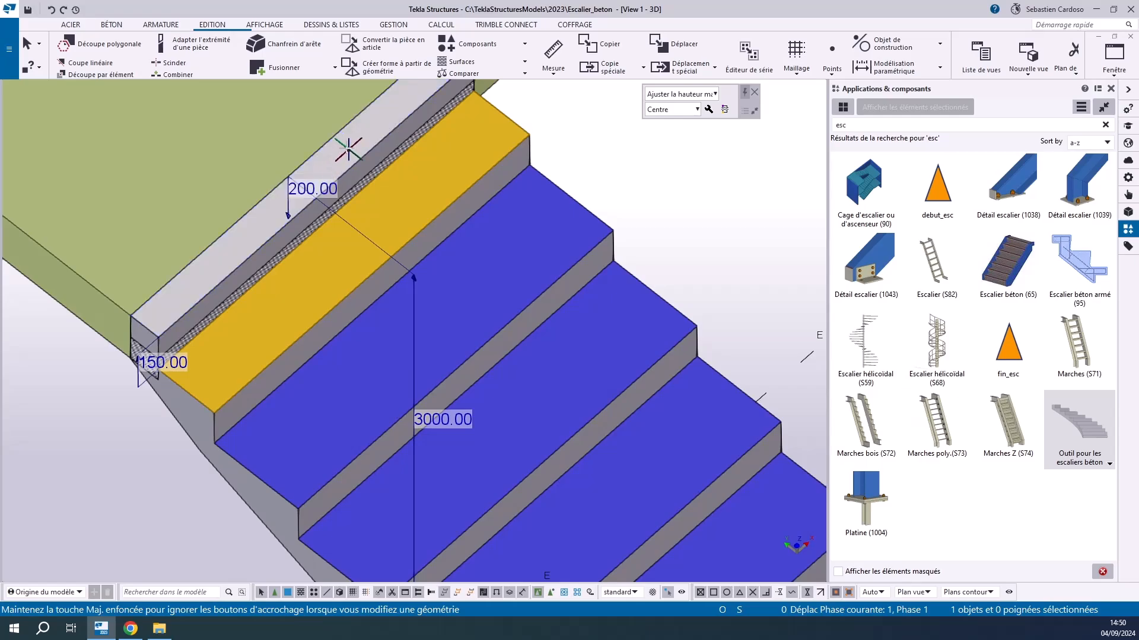
pyautogui.scroll(-3, 304, 188)
pyautogui.scroll(-3, 333, 203)
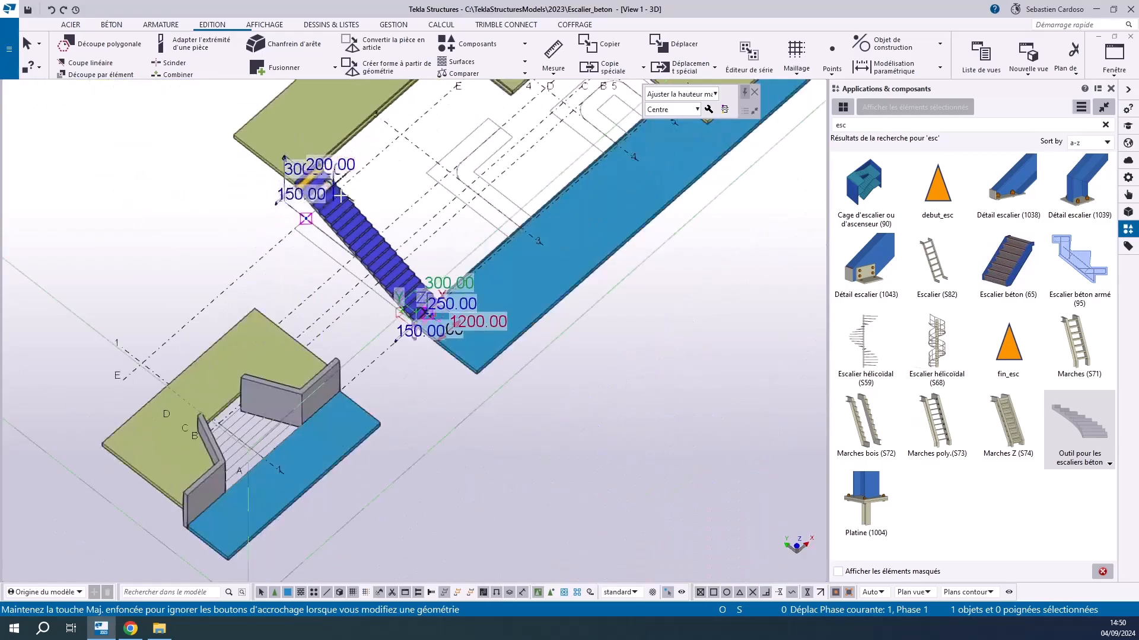
# Set the stair's tread depth at the foot of the flight to 500 mm
pyautogui.scroll(3, 427, 308)
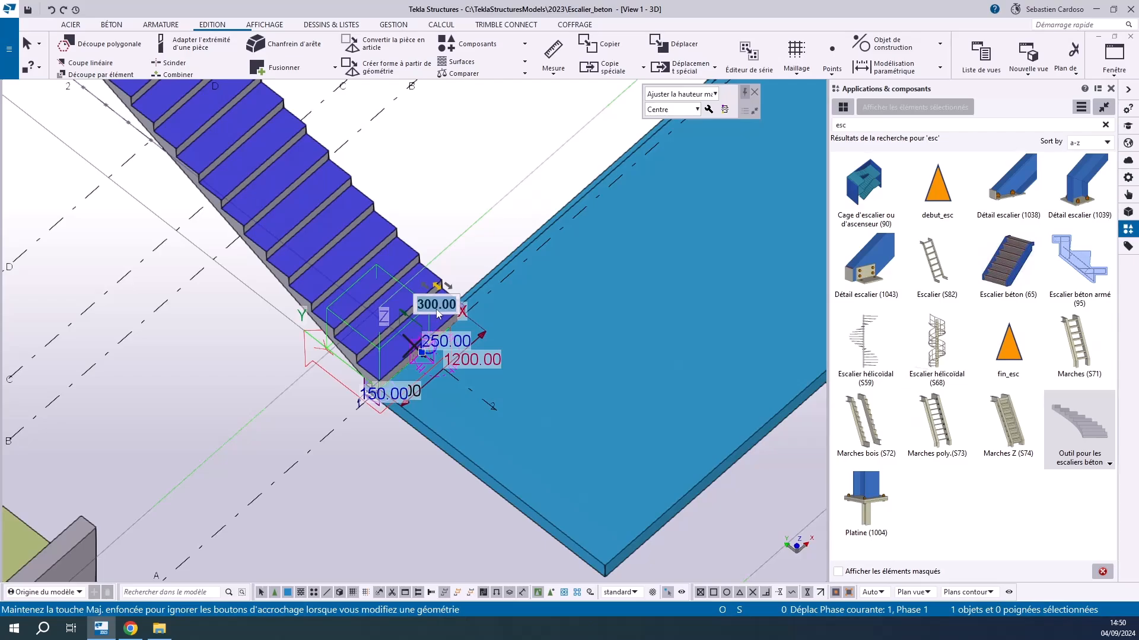
pyautogui.write('500')
pyautogui.press('Return')
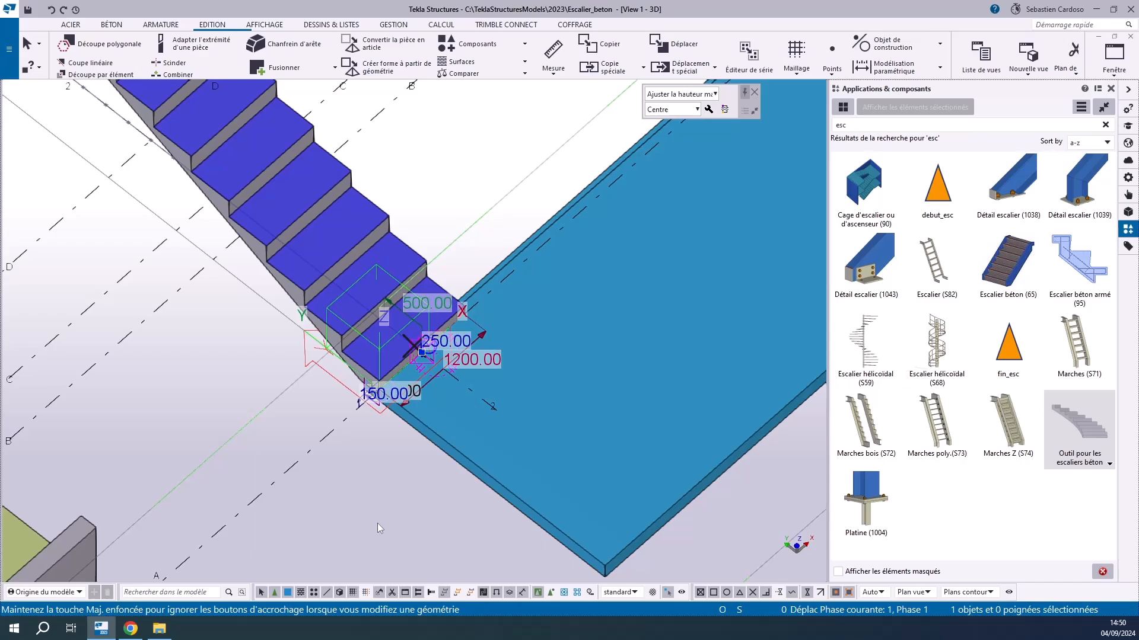
# Check the deeper treads along the flight and set the tread depth to 300 mm
pyautogui.scroll(-3, 333, 379)
pyautogui.scroll(3, 333, 379)
pyautogui.scroll(-3, 333, 379)
pyautogui.scroll(4, 151, 143)
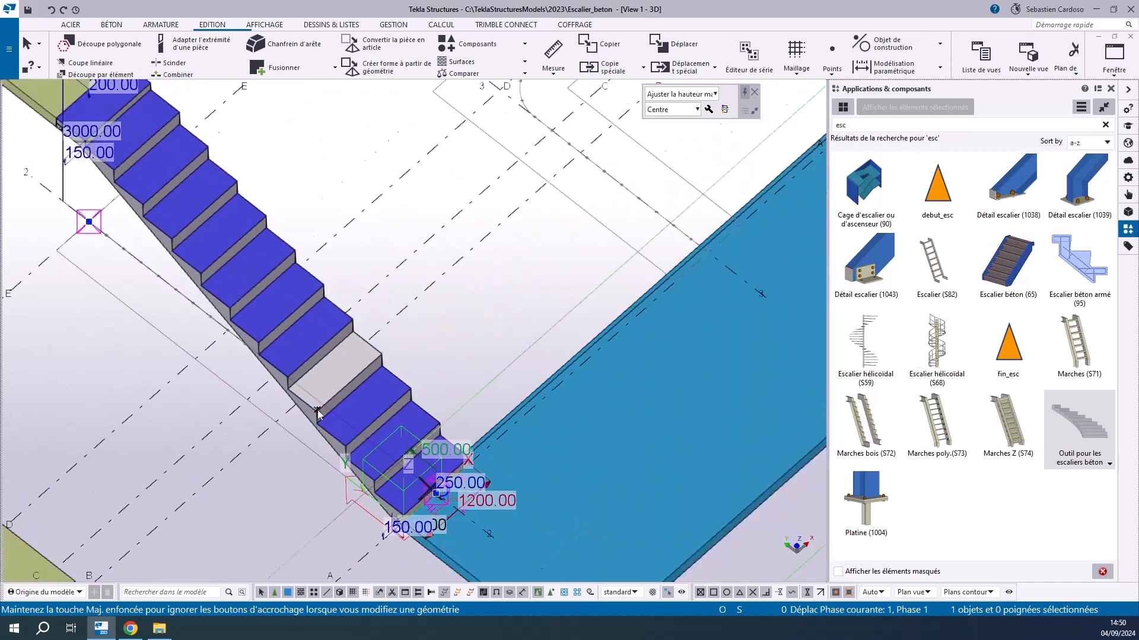
pyautogui.scroll(-3, 151, 143)
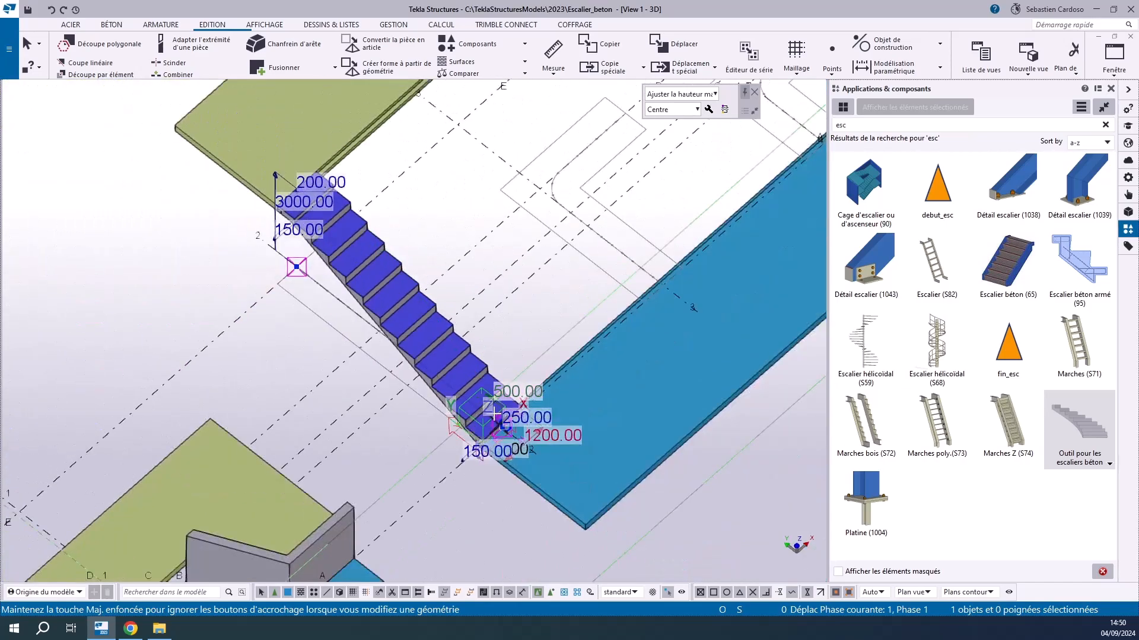
pyautogui.scroll(4, 507, 433)
pyautogui.scroll(2, 452, 510)
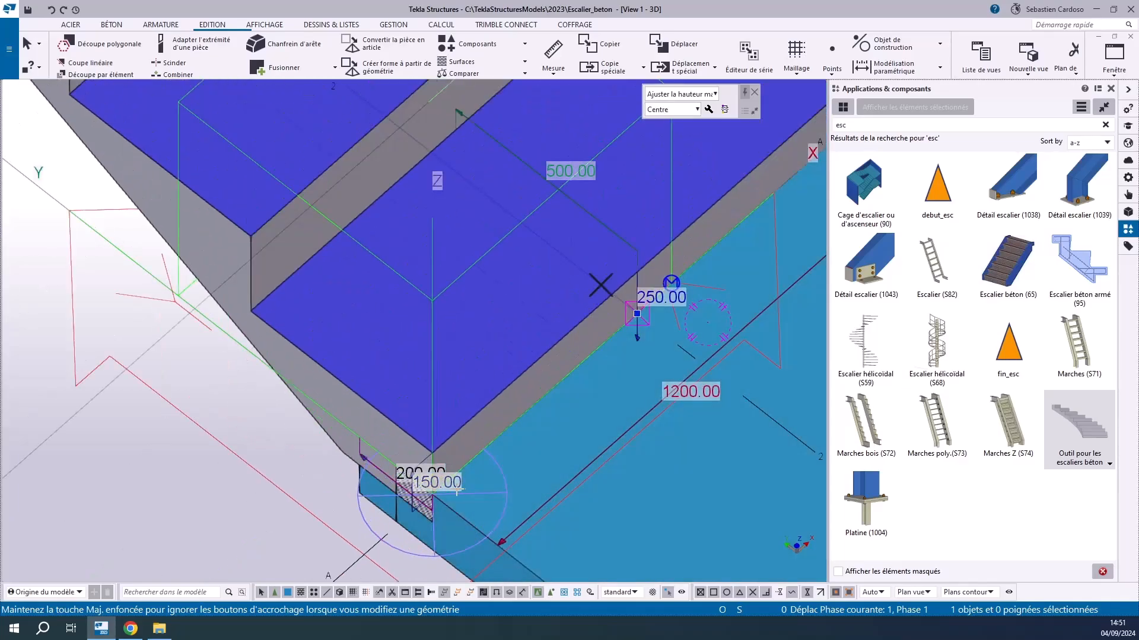
pyautogui.scroll(-2, 517, 456)
pyautogui.click(558, 337)
pyautogui.write('300')
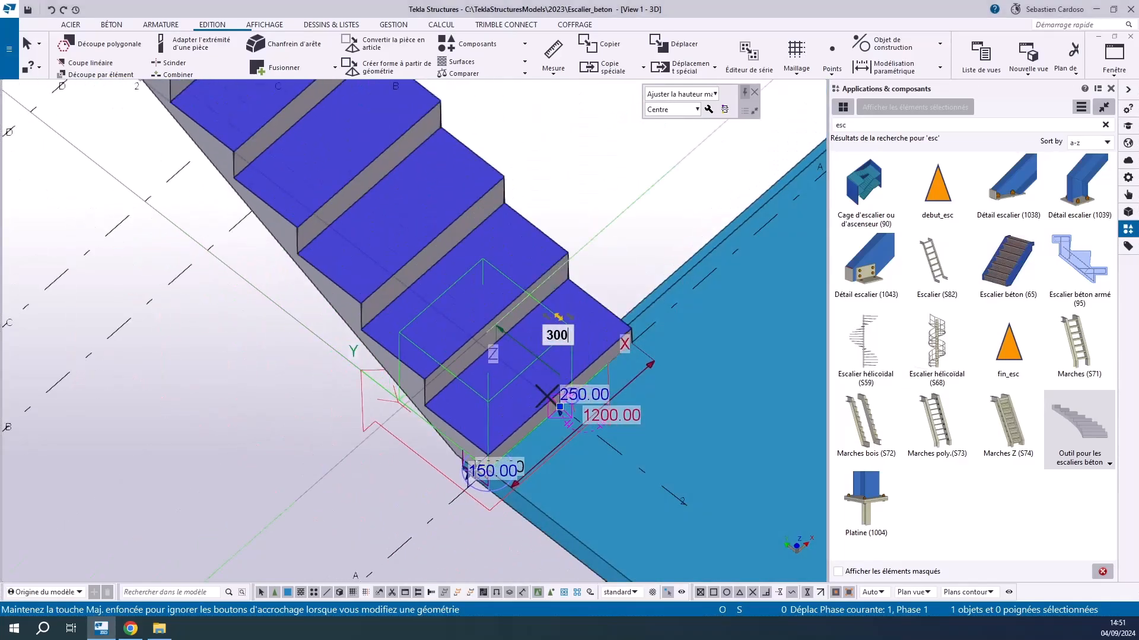
pyautogui.press('Return')
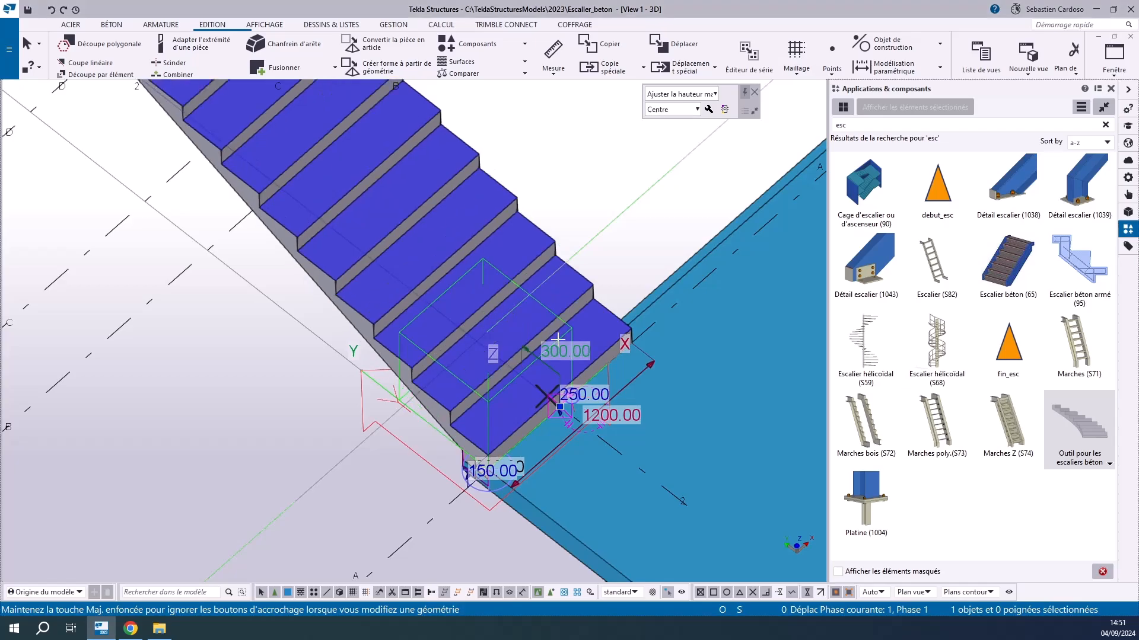
# Change the adjustment mode to "Ajuster les girons" and set the riser height to 300 mm
pyautogui.click(680, 94)
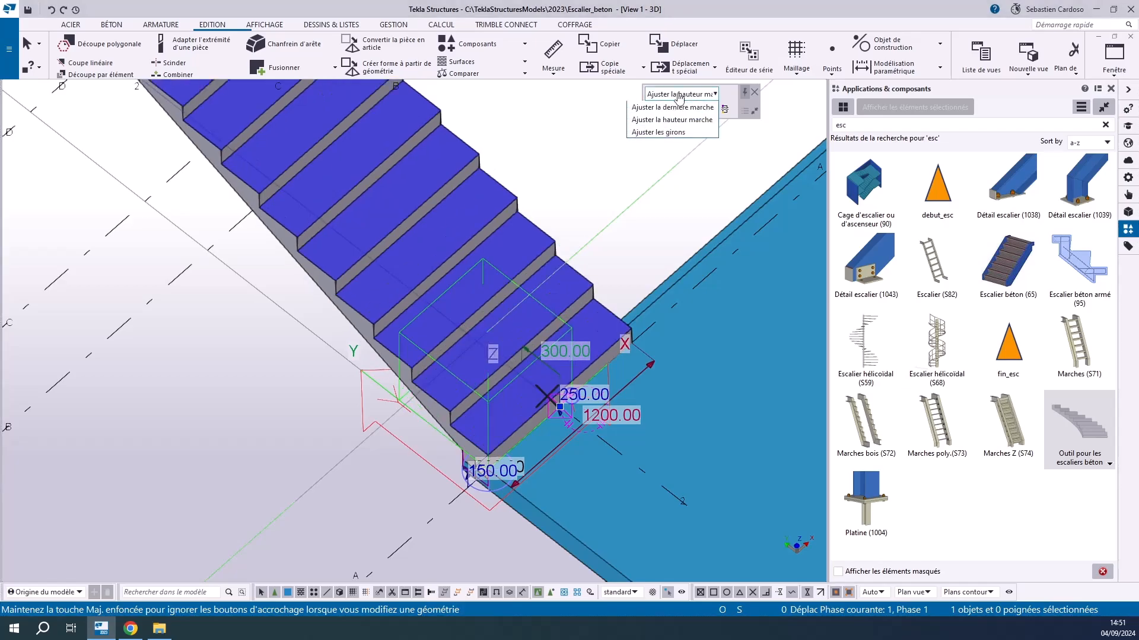
pyautogui.click(657, 132)
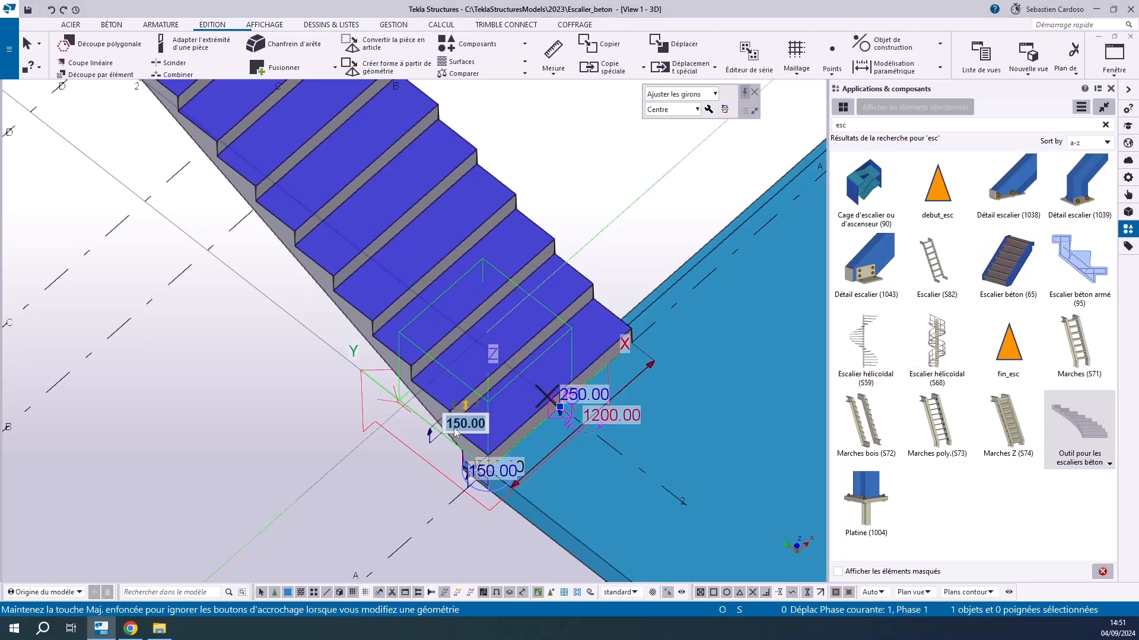
pyautogui.write('300')
pyautogui.press('Return')
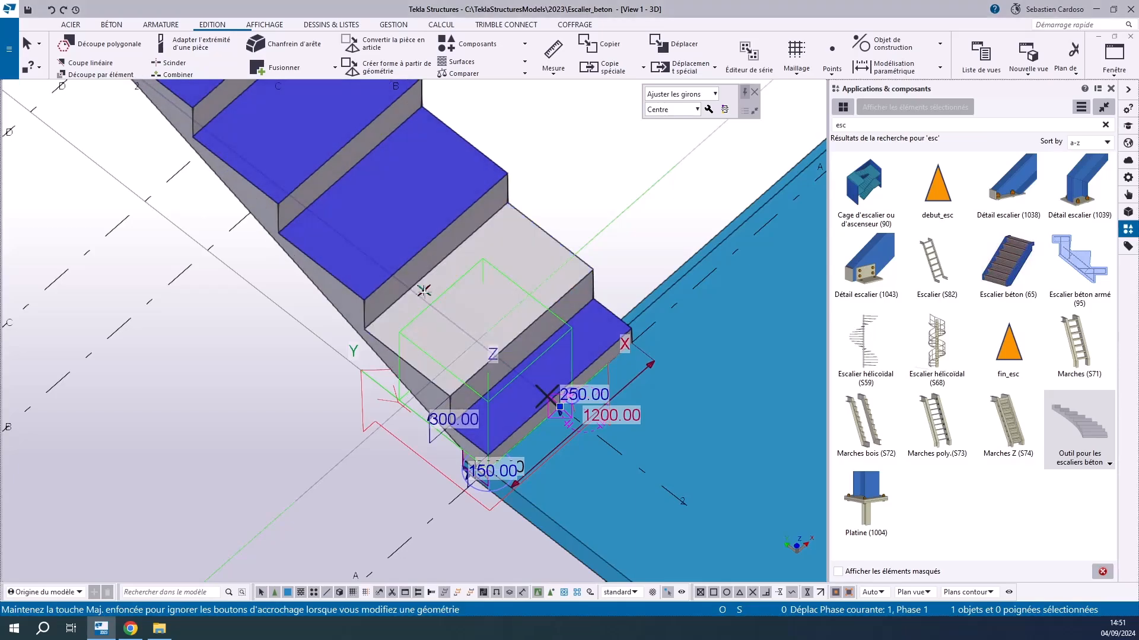
# Return the adjustment mode to "Ajuster la dernière marche" and set the riser height to 150 mm
pyautogui.scroll(-3, 466, 373)
pyautogui.scroll(4, 467, 372)
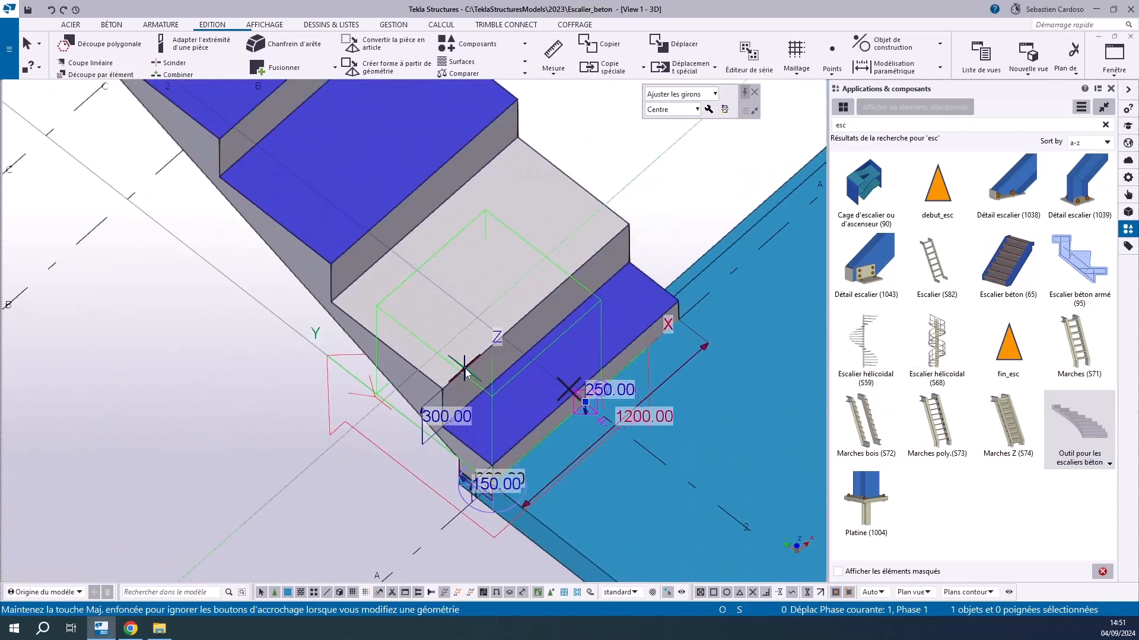
pyautogui.scroll(-4, 467, 372)
pyautogui.scroll(4, 322, 154)
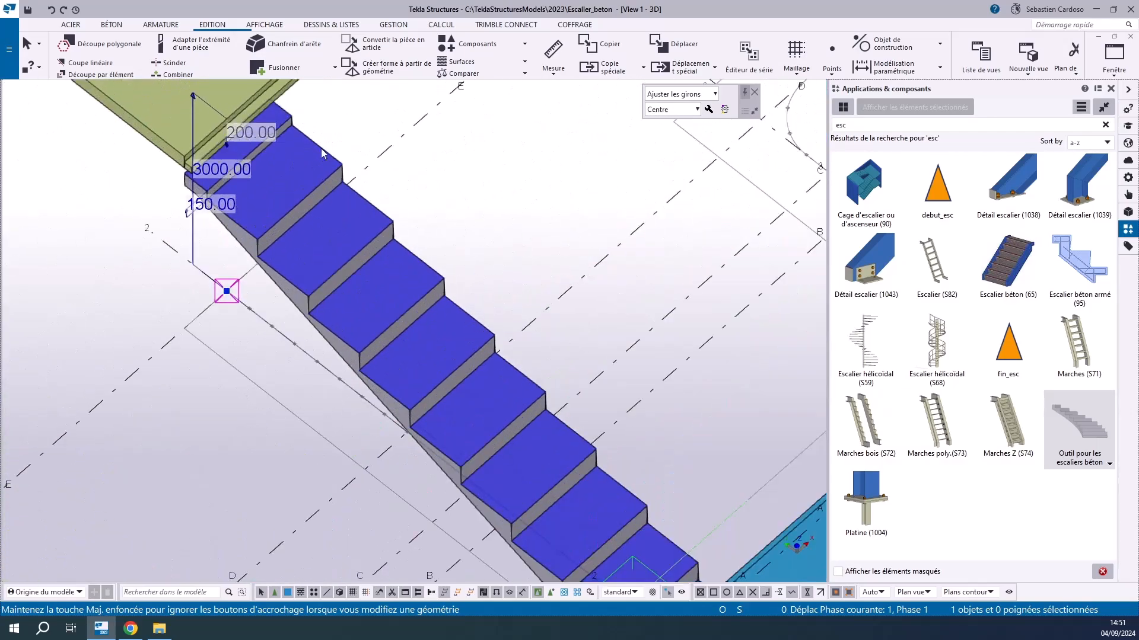
pyautogui.scroll(-4, 322, 153)
pyautogui.scroll(4, 492, 385)
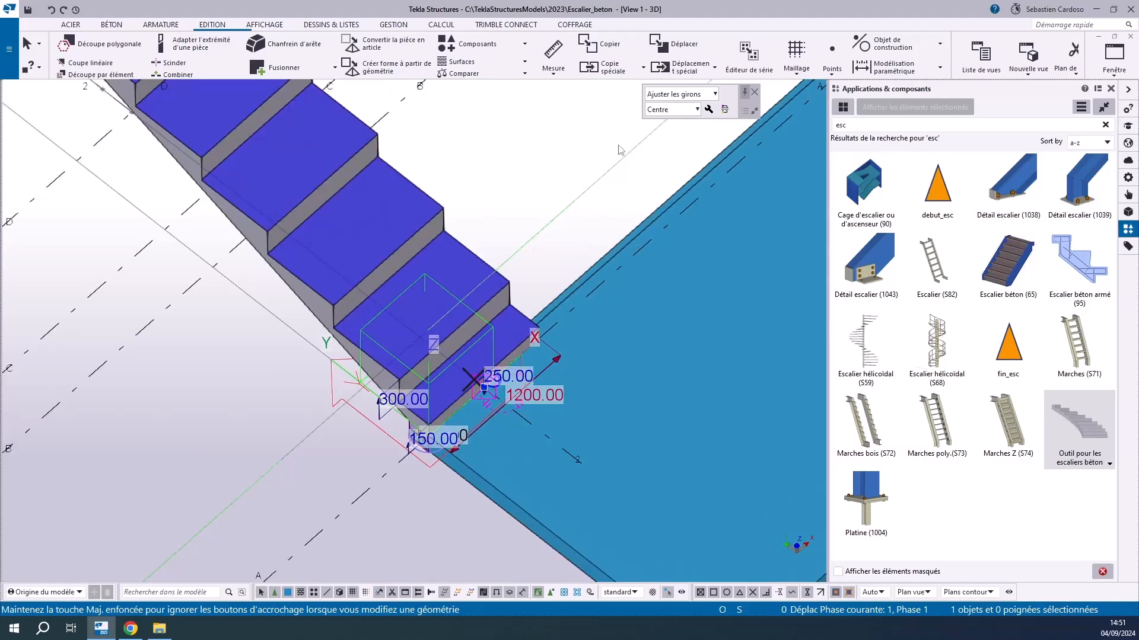
pyautogui.click(671, 95)
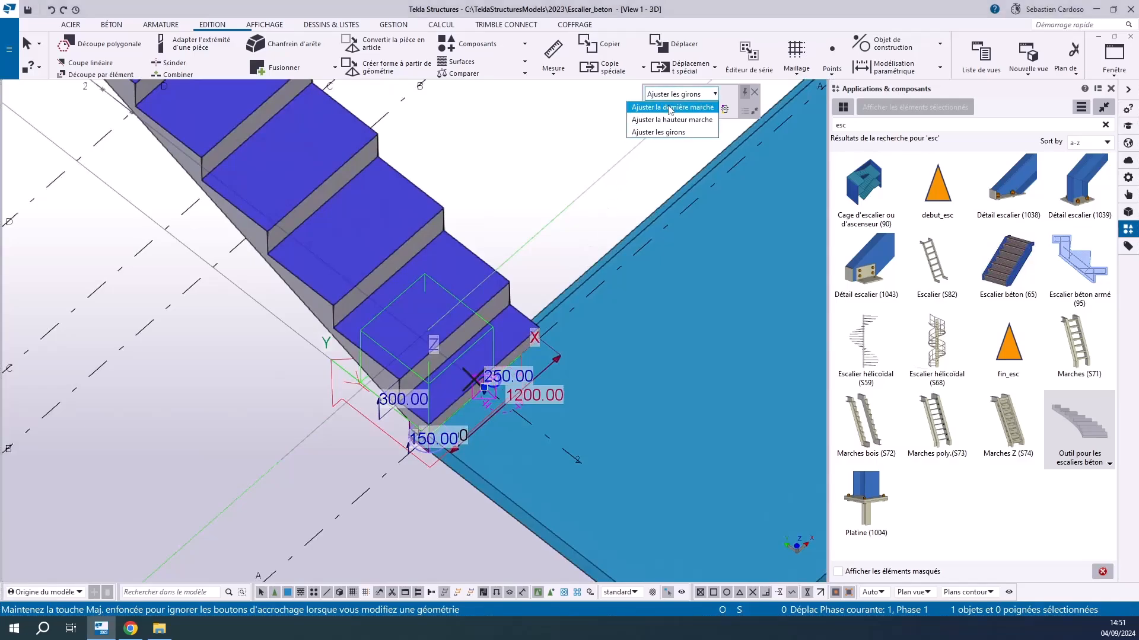
pyautogui.click(670, 107)
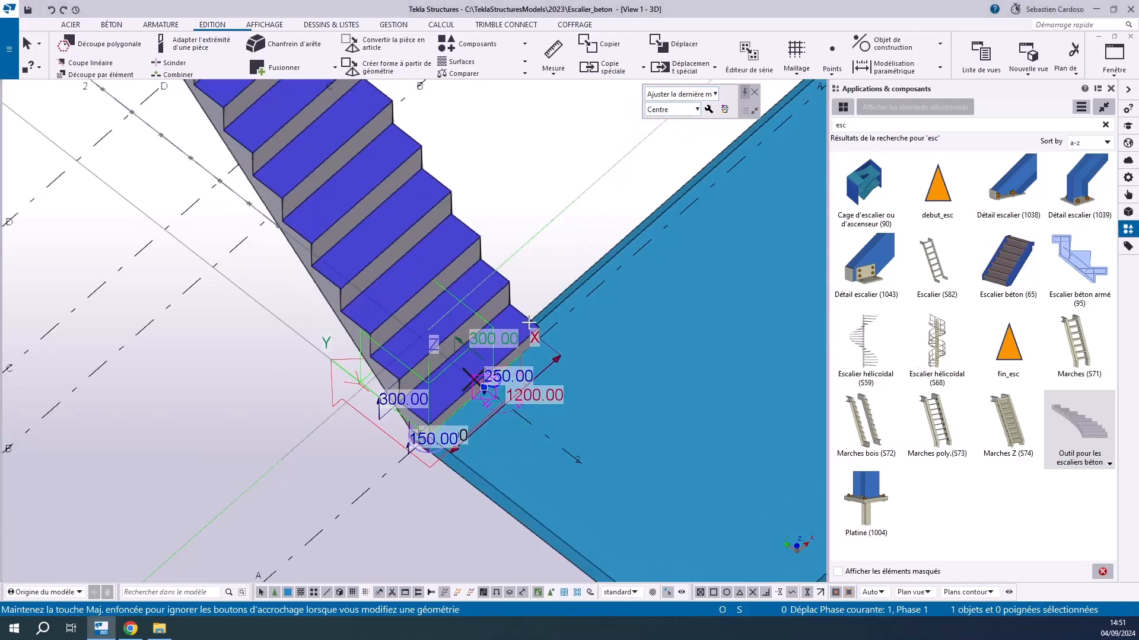
pyautogui.scroll(3, 533, 322)
pyautogui.write('150')
pyautogui.press('Return')
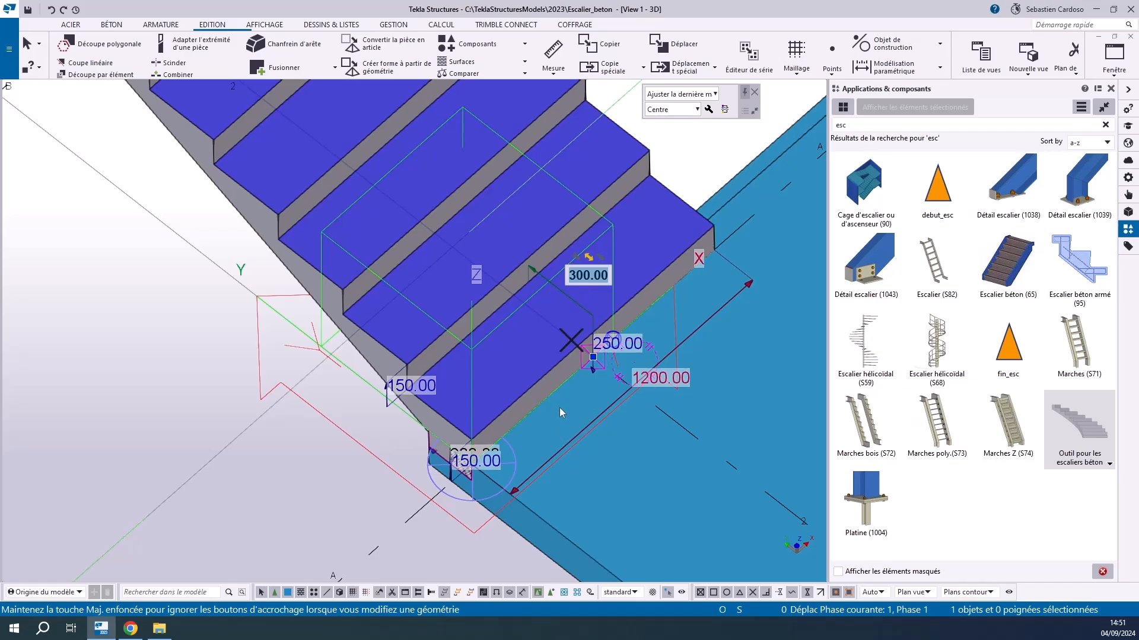
# View the whole flight and open the stair's general settings at the lower length (Longueur inférieure)
pyautogui.moveTo(473, 512); pyautogui.dragTo(437, 468, button='middle')
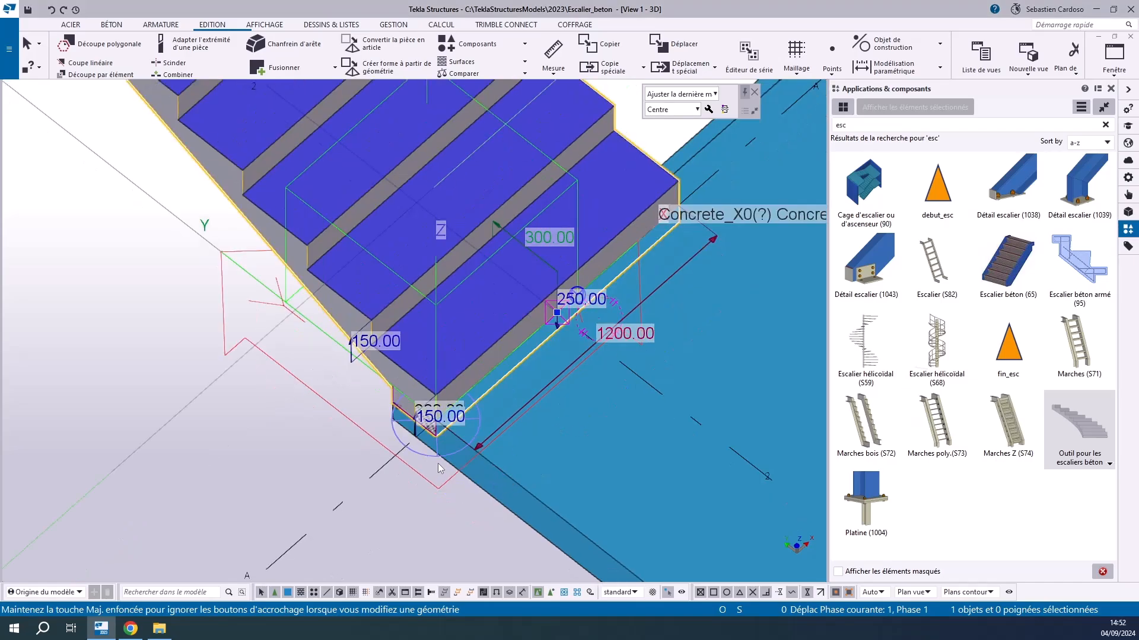
pyautogui.scroll(-3, 378, 460)
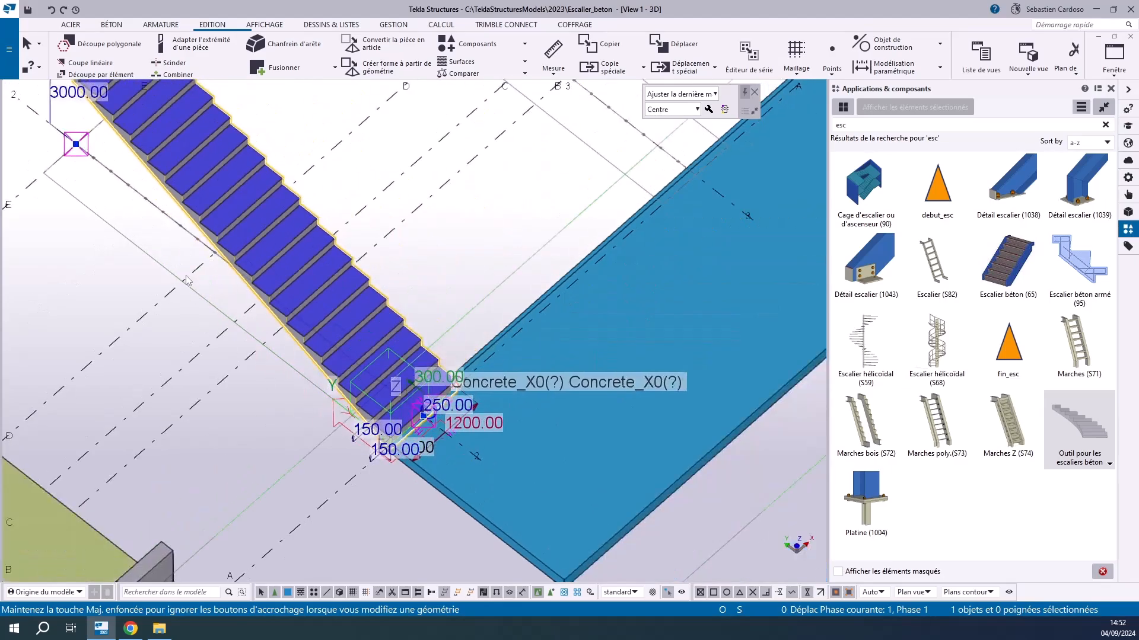
pyautogui.moveTo(185, 281); pyautogui.dragTo(281, 369, button='middle')
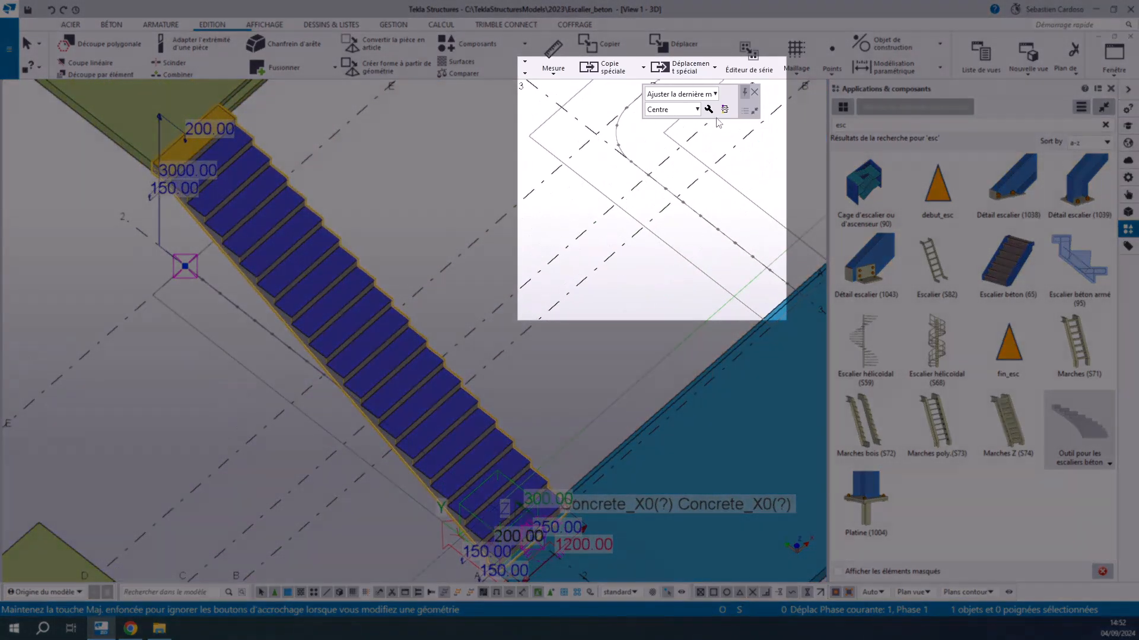
pyautogui.click(708, 110)
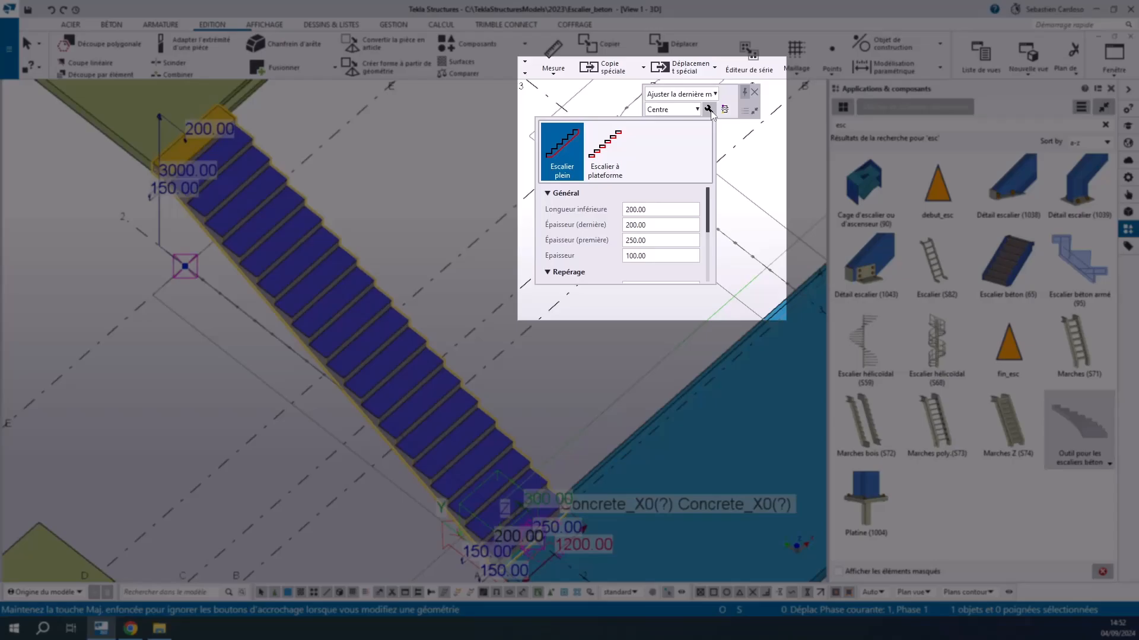
pyautogui.click(661, 208)
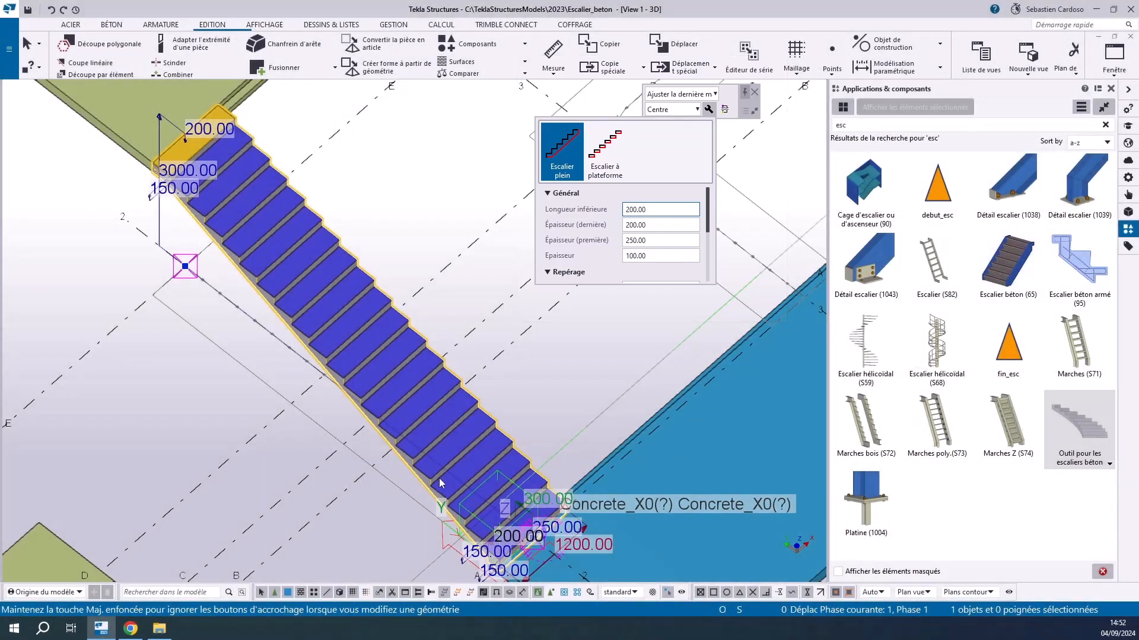
# Examine the notch at the stair's foot on the lower slab and reopen the general settings to compare its dimensions
pyautogui.click(461, 347)
pyautogui.scroll(-3, 445, 261)
pyautogui.scroll(6, 482, 403)
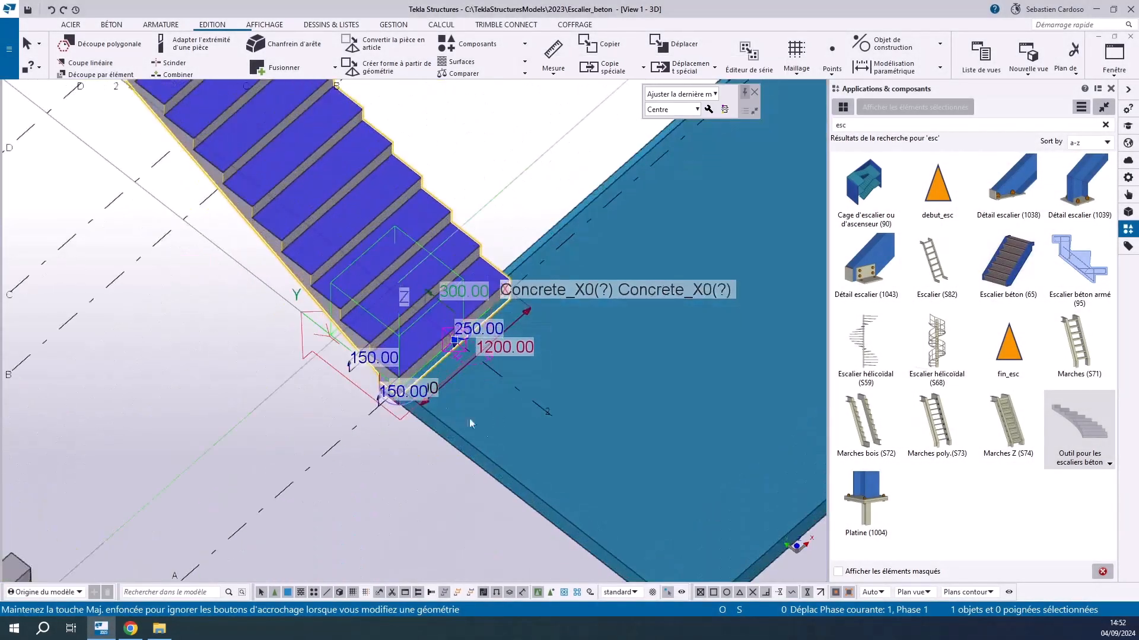
pyautogui.scroll(5, 403, 437)
pyautogui.scroll(4, 404, 441)
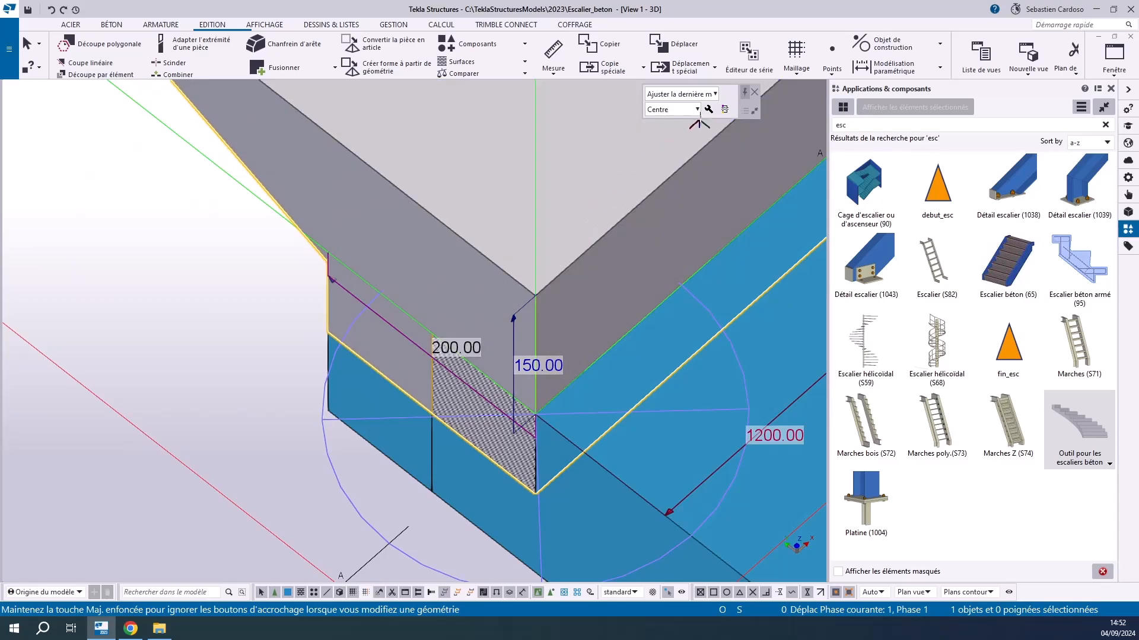
pyautogui.click(708, 109)
pyautogui.click(652, 224)
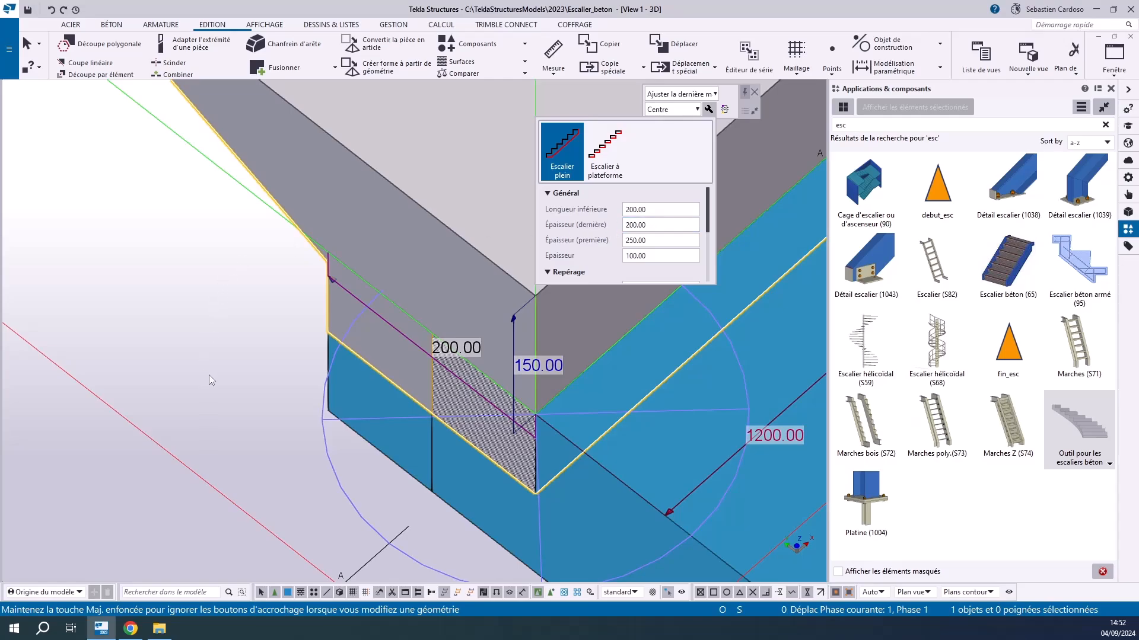
# Inspect the stair's top step and its foot on the lower slab against the last and first thicknesses in the general settings
pyautogui.scroll(-14, 238, 315)
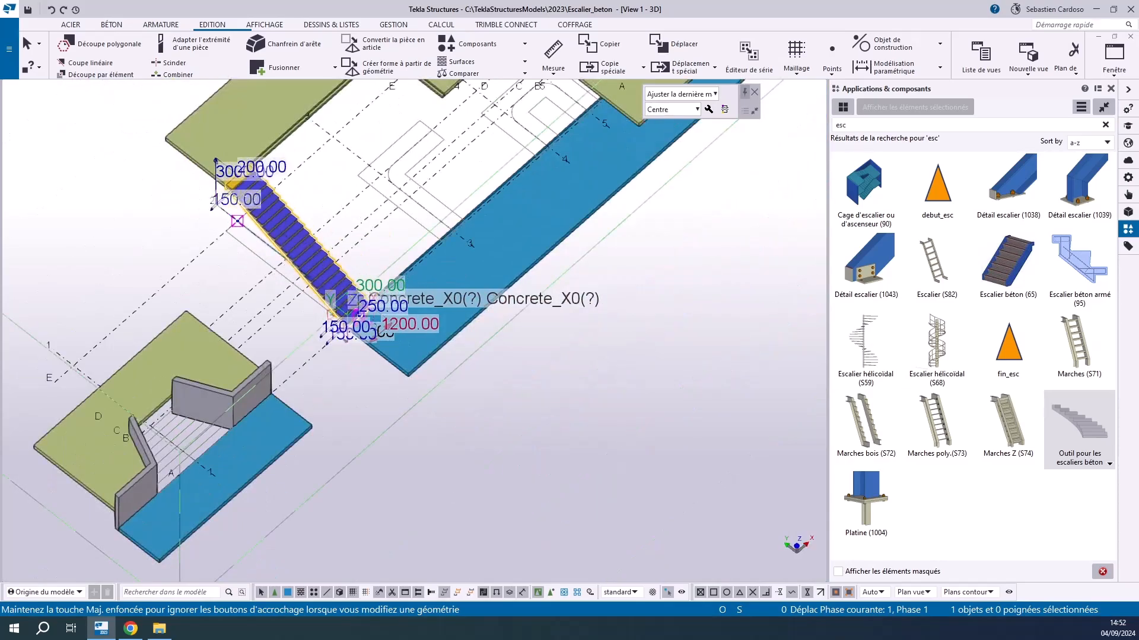
pyautogui.scroll(5, 241, 226)
pyautogui.scroll(5, 240, 226)
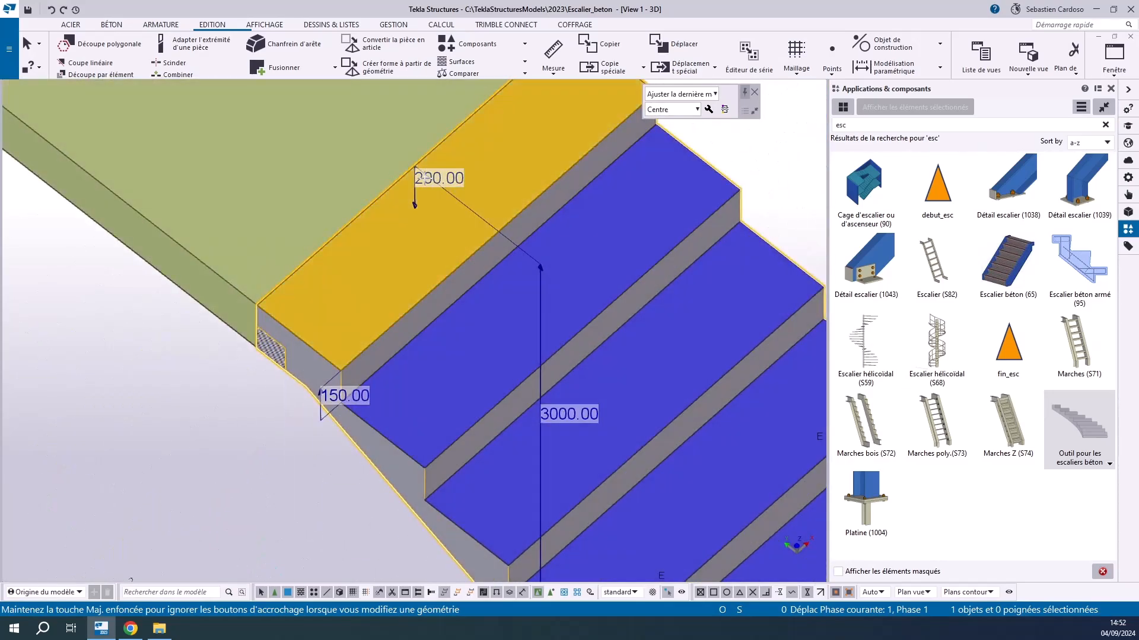
pyautogui.scroll(-8, 238, 173)
pyautogui.scroll(7, 377, 344)
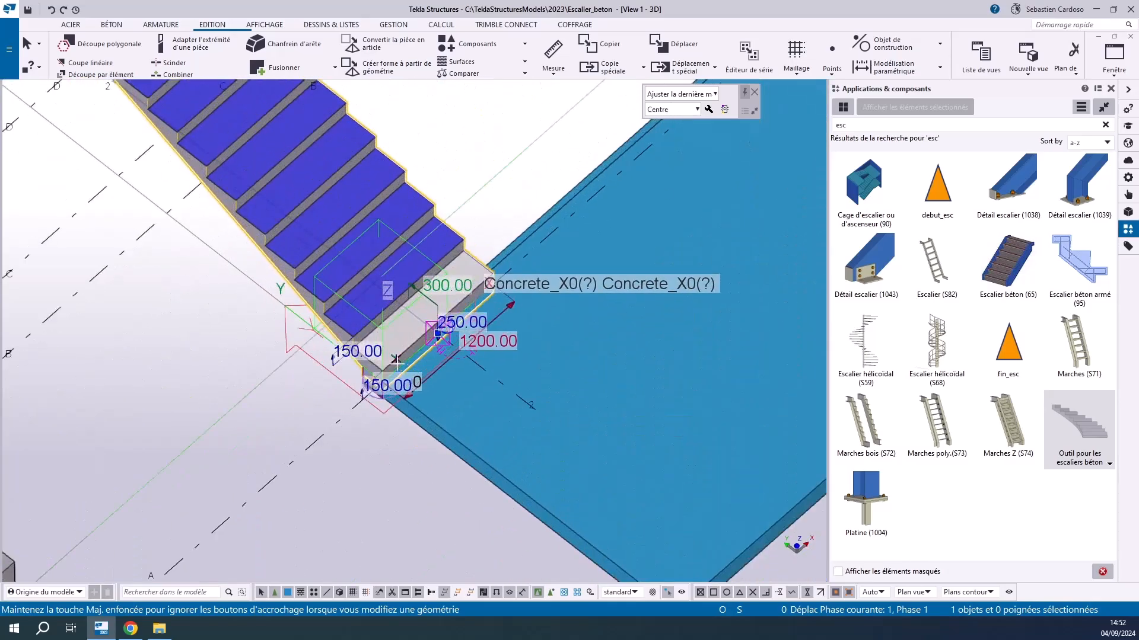
pyautogui.click(708, 109)
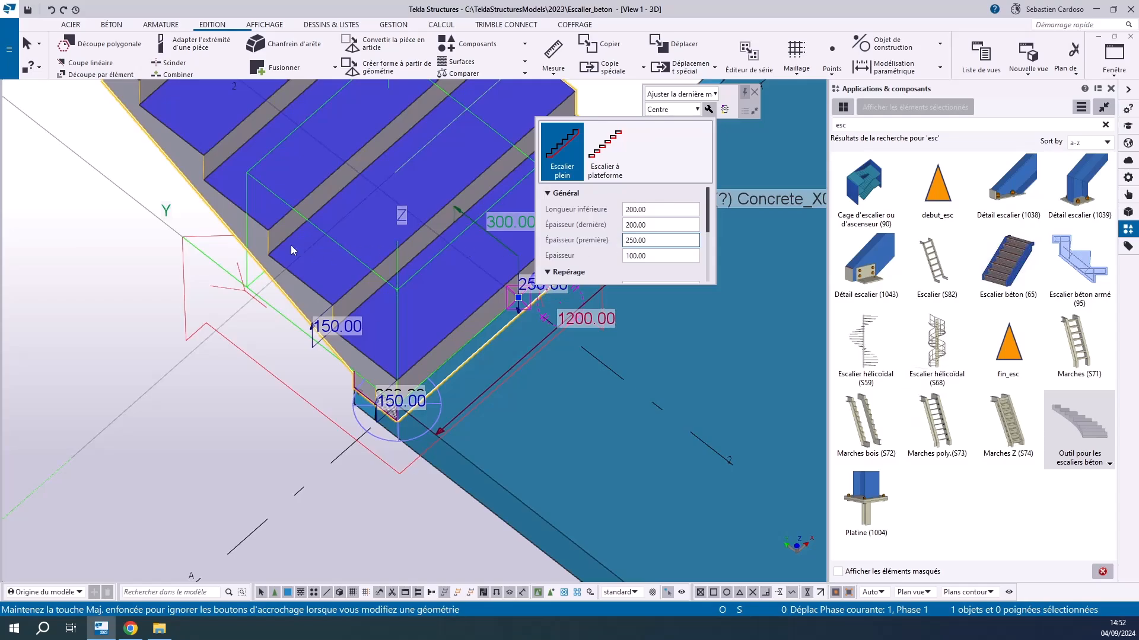
pyautogui.scroll(3, 570, 311)
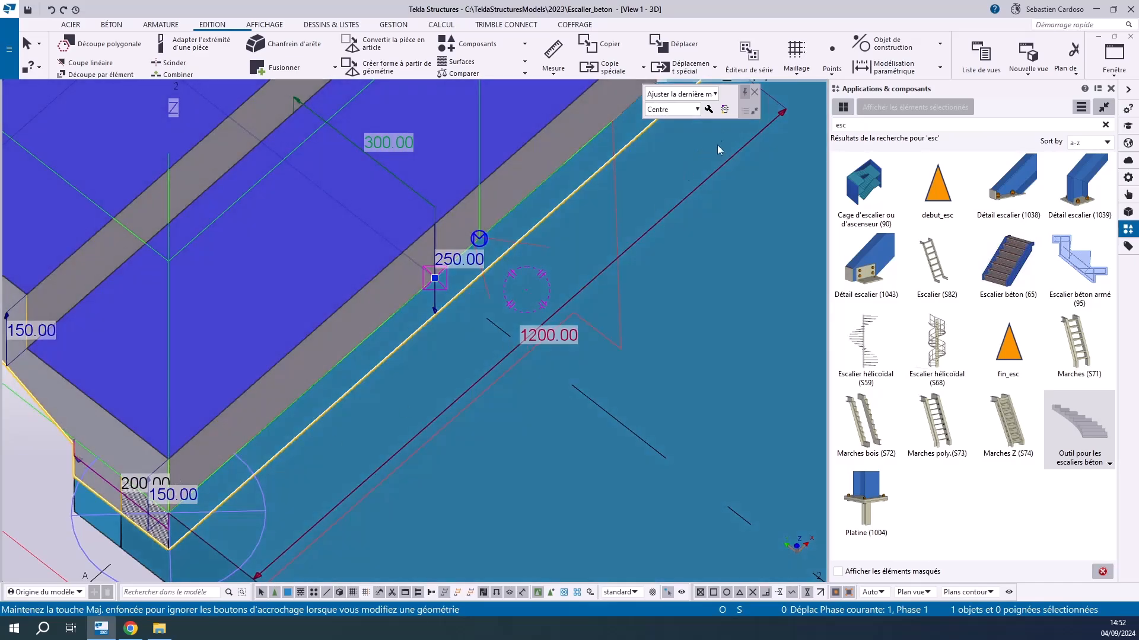
# Locate the general thickness (Épaisseur) in the stair's general settings and inspect the underside of the flight
pyautogui.click(715, 113)
pyautogui.click(654, 255)
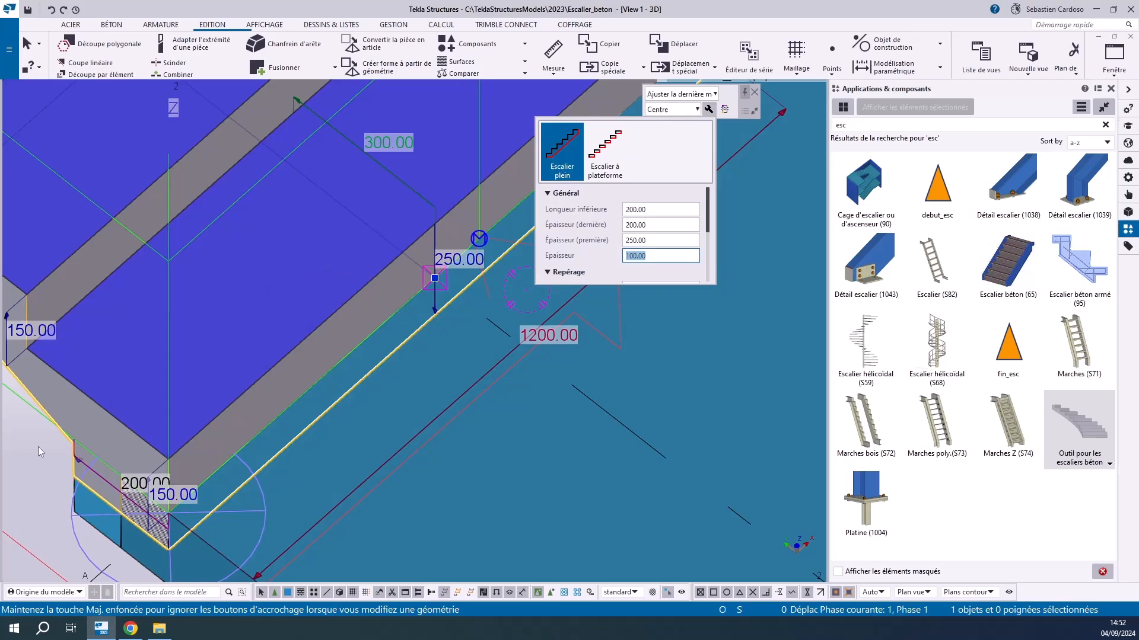
pyautogui.scroll(-4, 543, 373)
pyautogui.scroll(9, 368, 371)
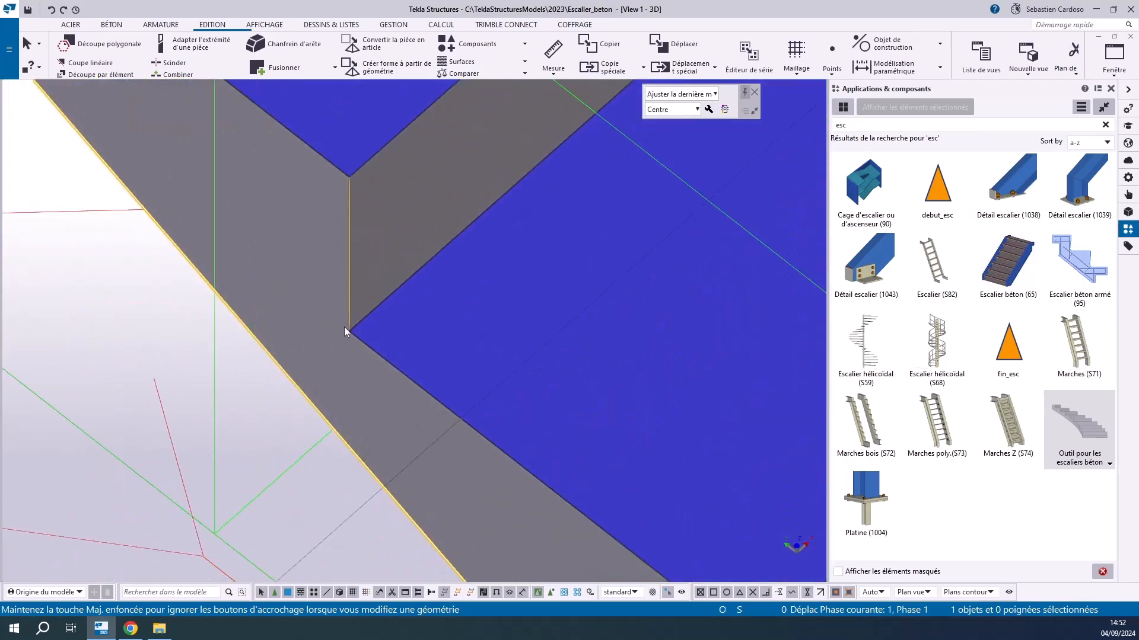
pyautogui.scroll(-3, 343, 326)
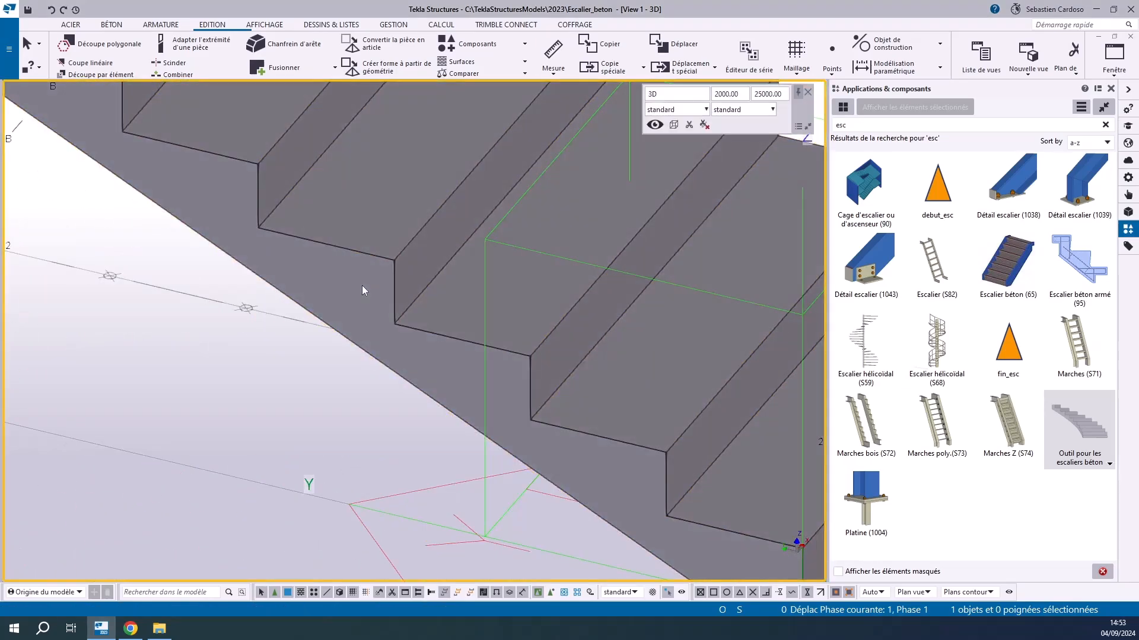
# Measure the stair's waist thickness perpendicularly from an inner step corner to the sloped underside
pyautogui.click(362, 286)
pyautogui.click(552, 52)
pyautogui.click(392, 323)
pyautogui.rightClick(352, 338)
pyautogui.click(379, 458)
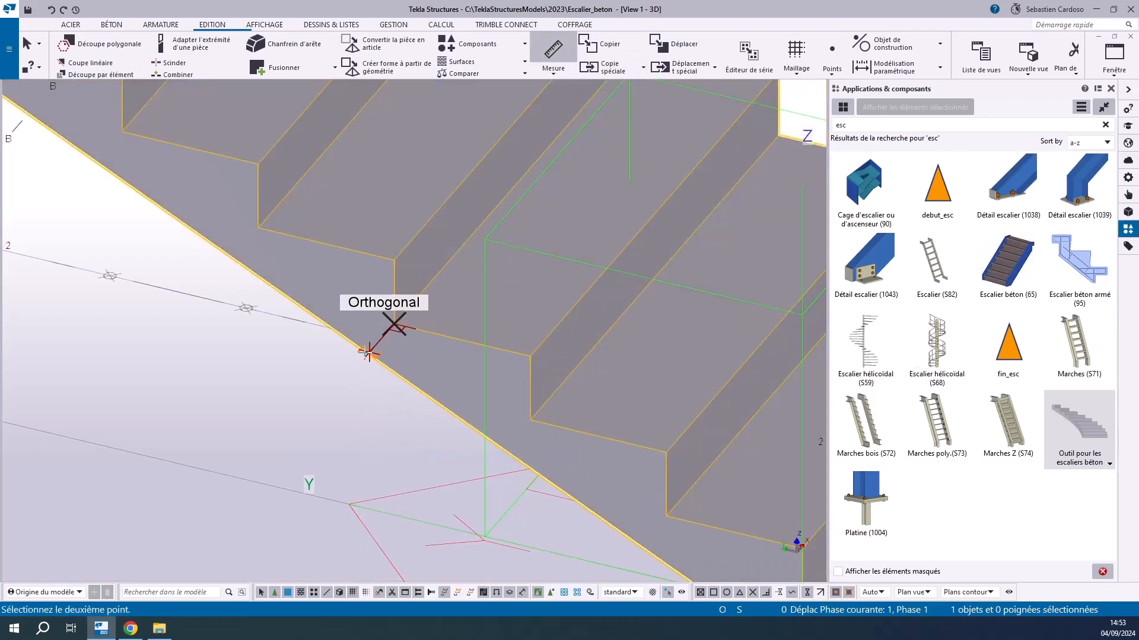
pyautogui.scroll(4, 368, 352)
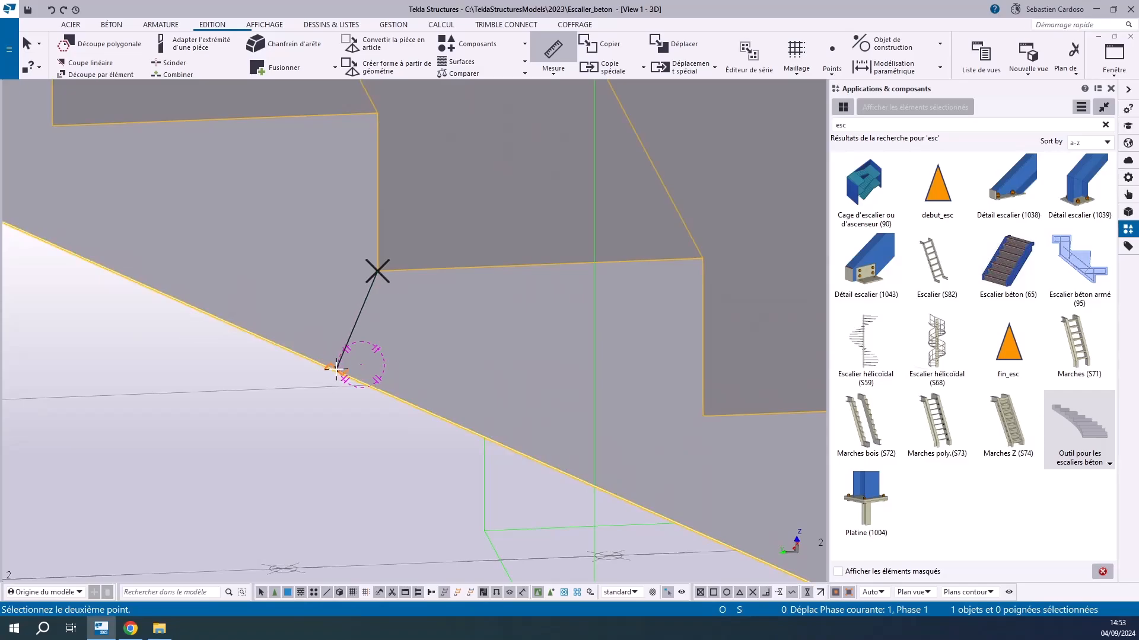
pyautogui.click(328, 367)
pyautogui.click(305, 300)
pyautogui.rightClick(244, 249)
pyautogui.click(272, 257)
pyautogui.scroll(3, 323, 283)
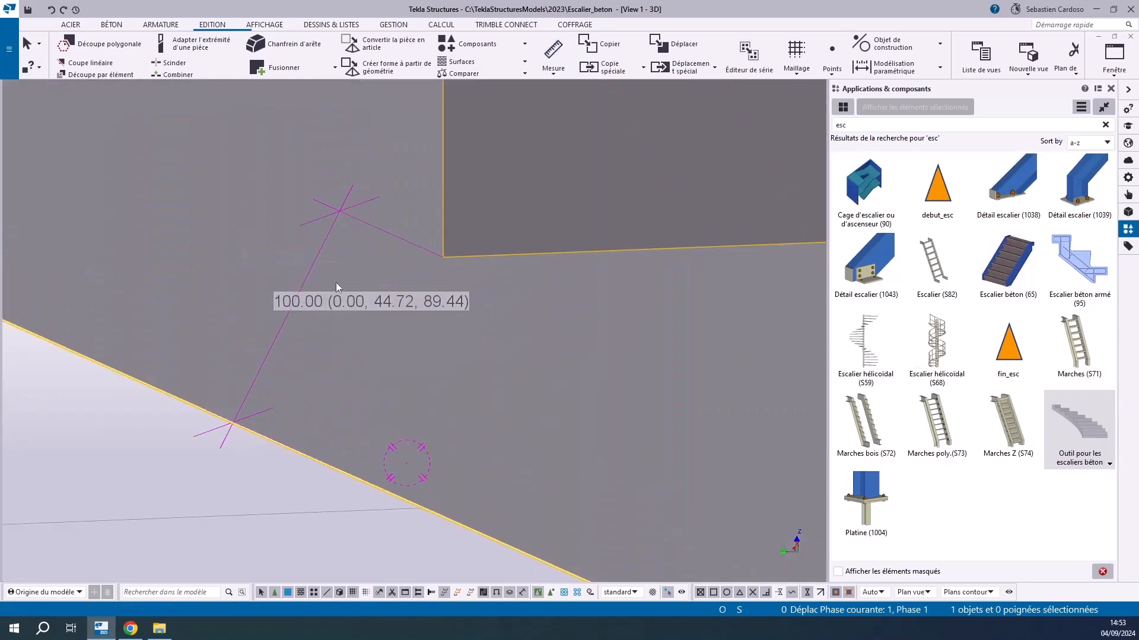
pyautogui.scroll(-4, 345, 307)
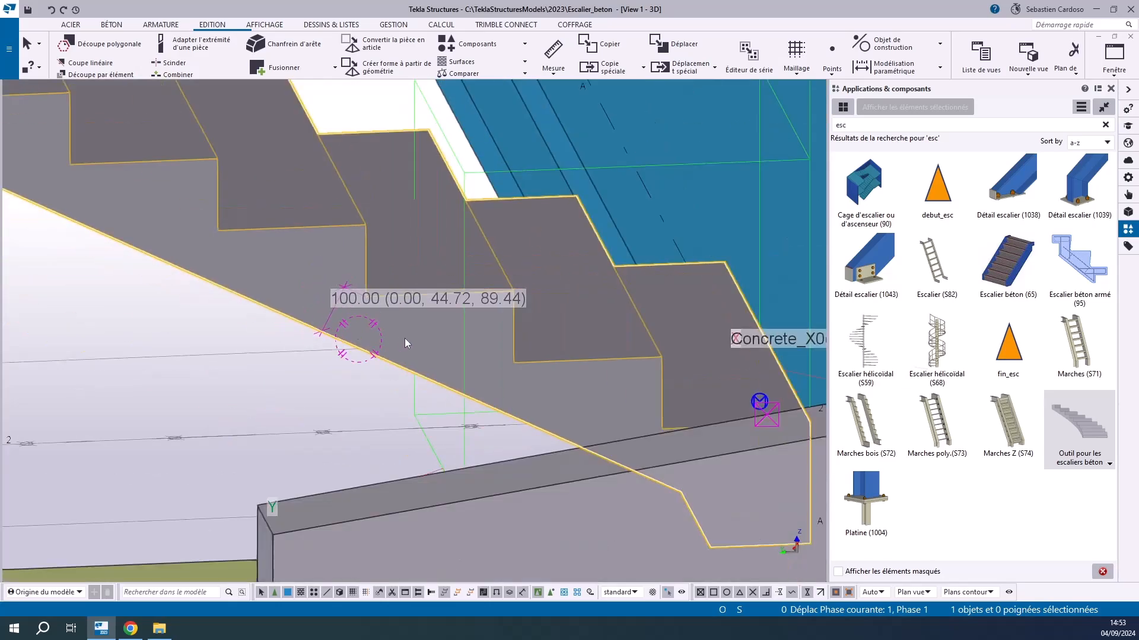
# Reselect the stair component and set its general thickness (Épaisseur) to 200 mm
pyautogui.click(211, 417)
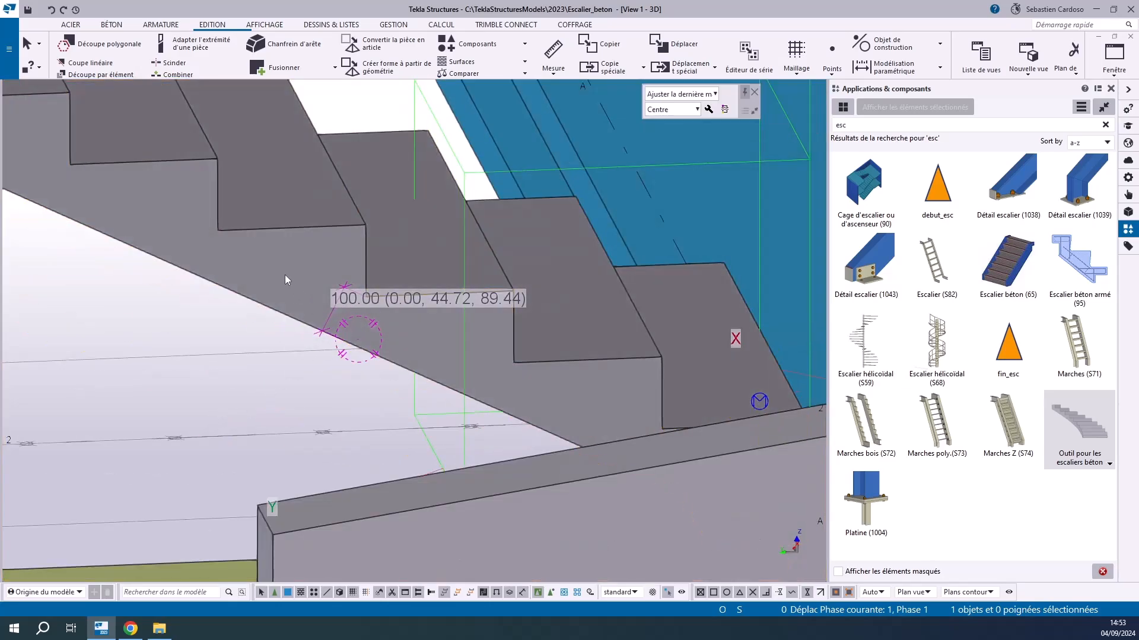
pyautogui.click(284, 275)
pyautogui.click(708, 109)
pyautogui.click(645, 257)
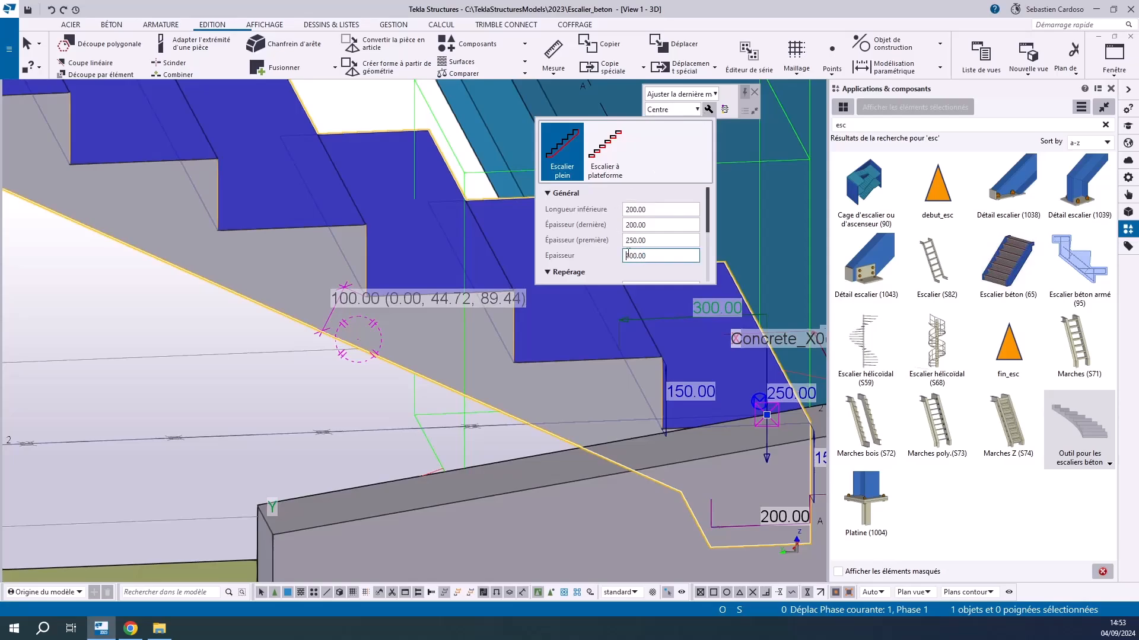
pyautogui.write('2')
pyautogui.press('Return')
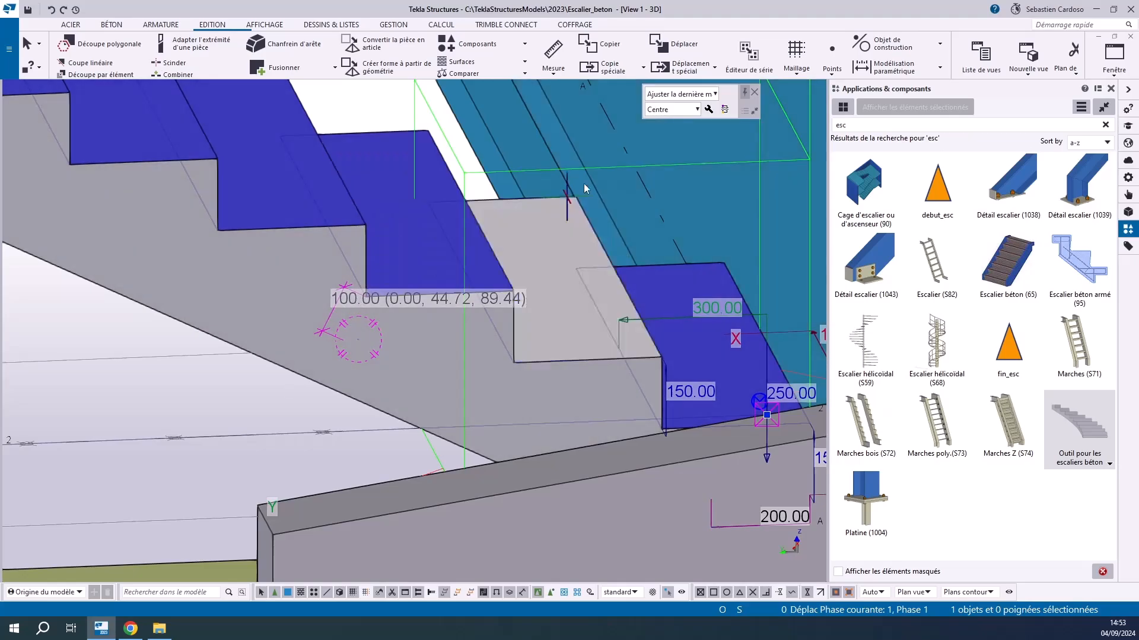
# Set the stair's general thickness (Épaisseur) back to 100 mm and clear the temporary measurement from the view
pyautogui.click(708, 109)
pyautogui.click(631, 255)
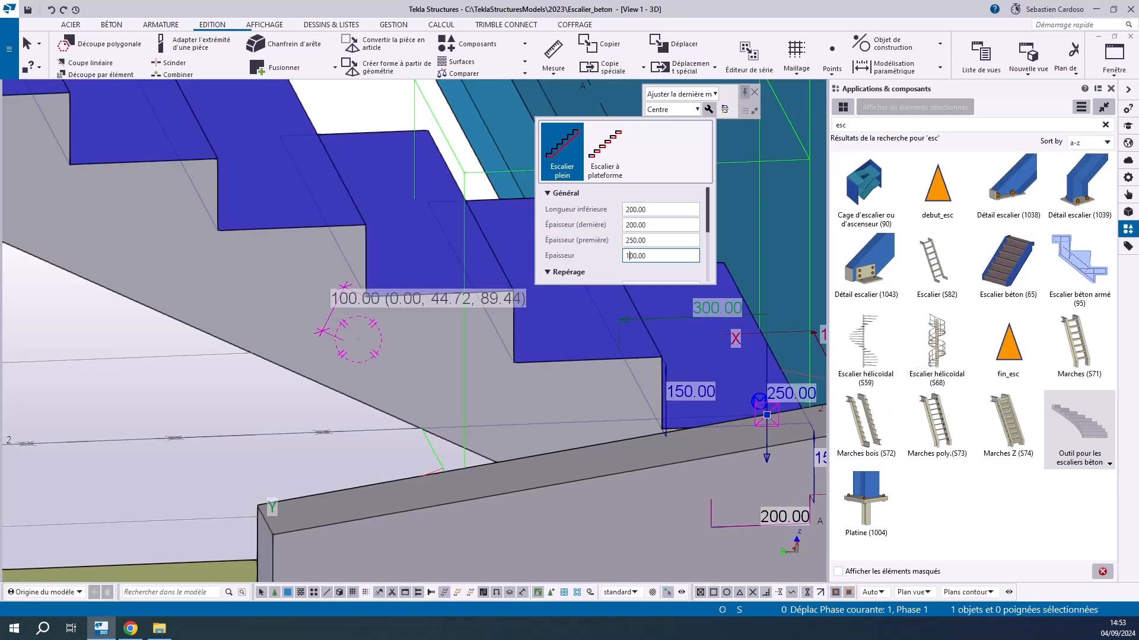
pyautogui.write('1')
pyautogui.press('Return')
pyautogui.click(211, 330)
pyautogui.rightClick(212, 330)
pyautogui.click(255, 400)
# Review the numbering prefix and start number in the stair component's settings
pyautogui.keyDown('ctrl'); pyautogui.moveTo(479, 284); pyautogui.dragTo(360, 315, button='middle'); pyautogui.keyUp('ctrl')
pyautogui.click(229, 293)
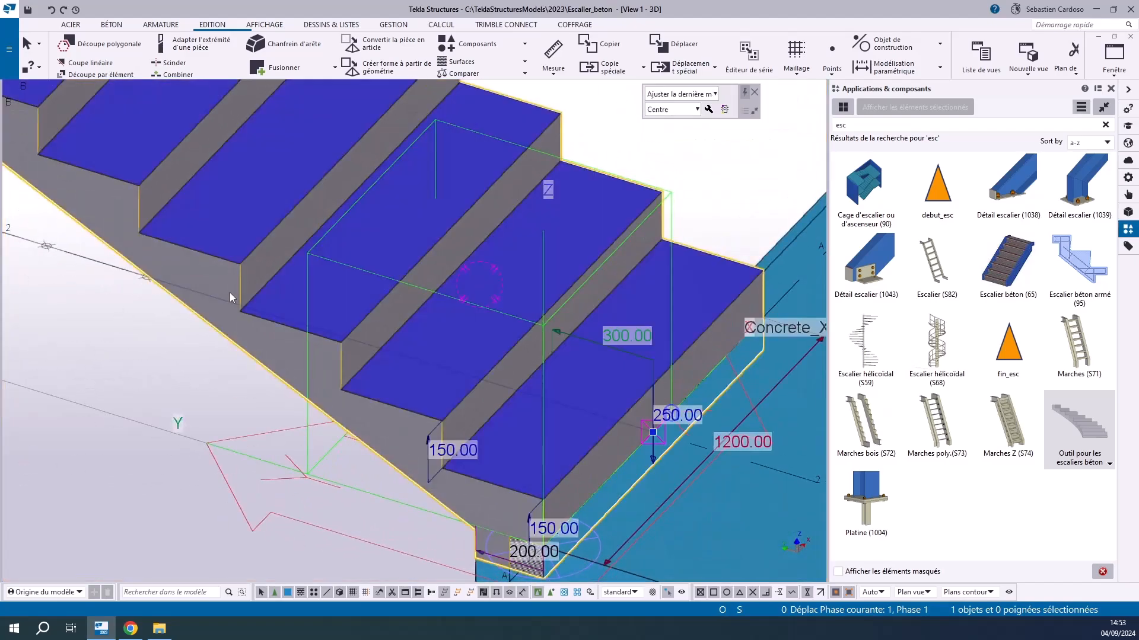
pyautogui.click(708, 110)
pyautogui.scroll(-5, 652, 229)
pyautogui.scroll(3, 646, 232)
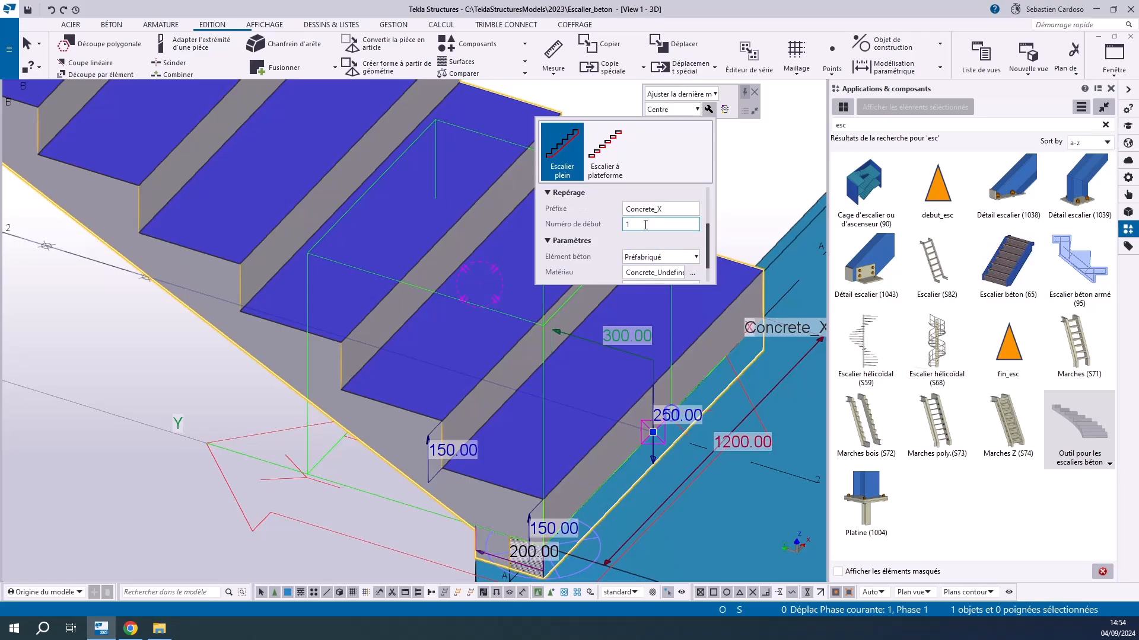
pyautogui.doubleClick(672, 239)
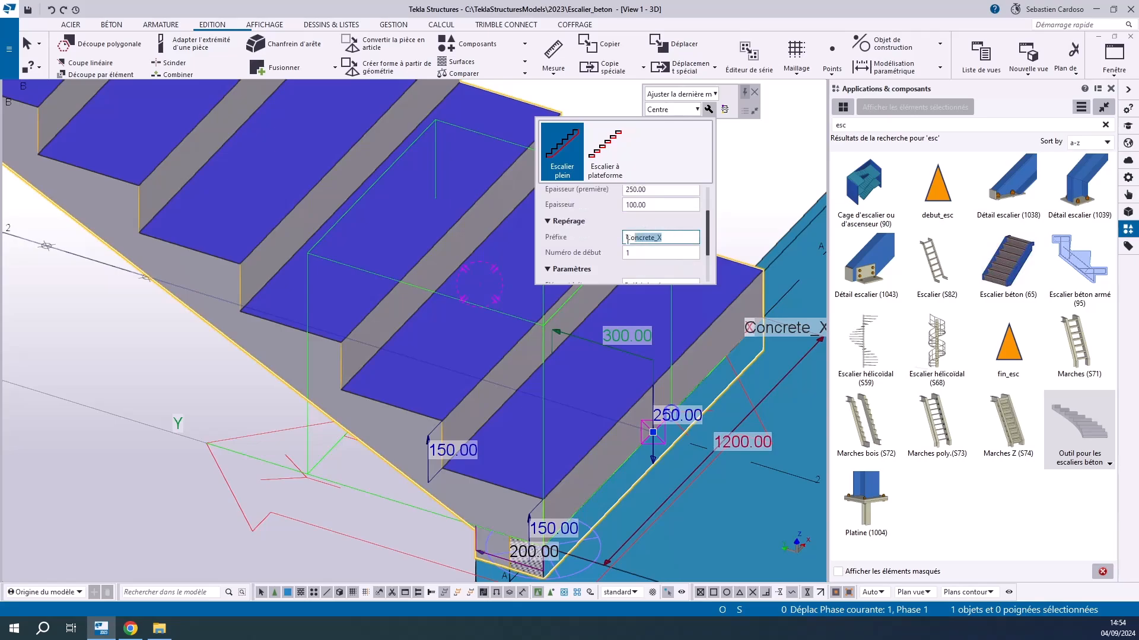
pyautogui.click(631, 253)
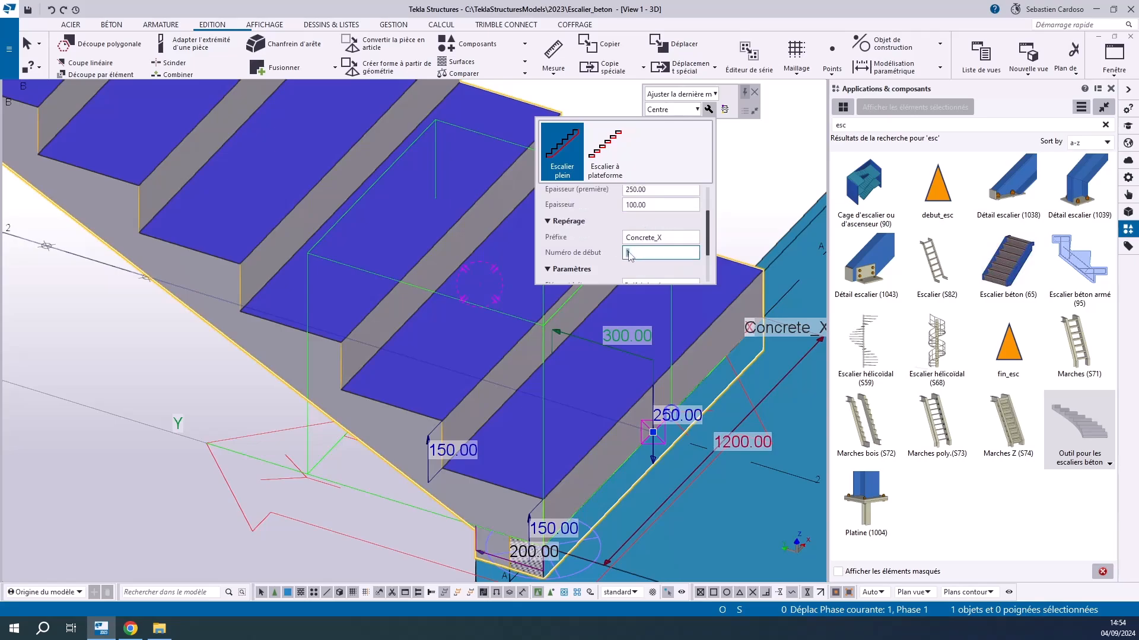
pyautogui.scroll(-2, 632, 254)
# Review the stair component's concrete element type, material, name and class, and return to its general thickness settings
pyautogui.click(657, 230)
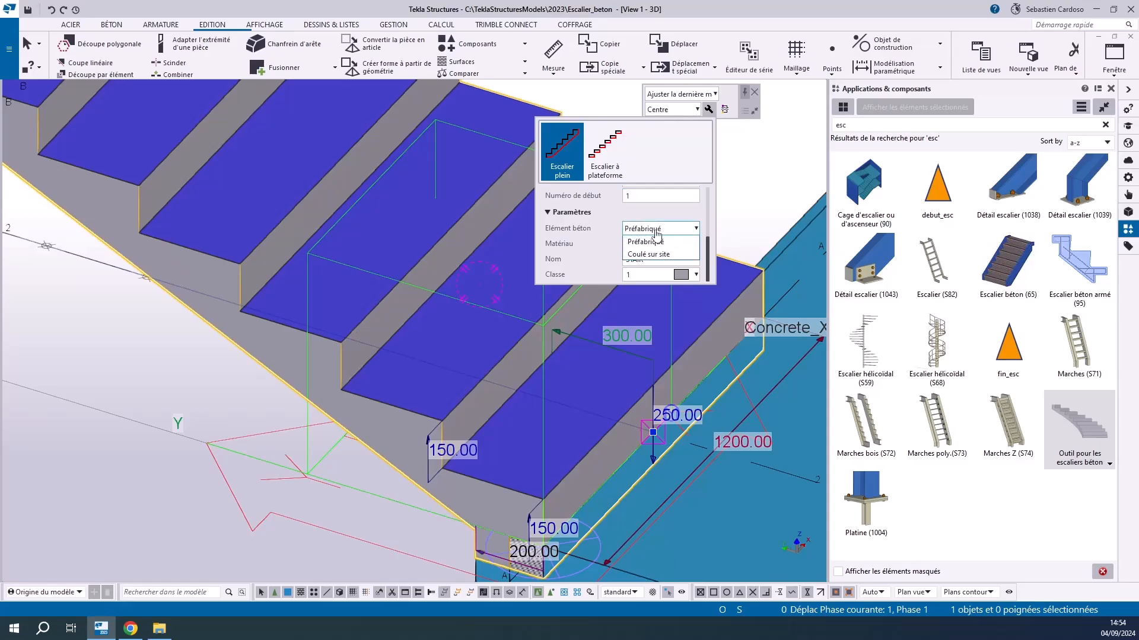
pyautogui.click(646, 242)
pyautogui.click(635, 244)
pyautogui.click(650, 260)
pyautogui.moveTo(650, 259); pyautogui.dragTo(624, 261)
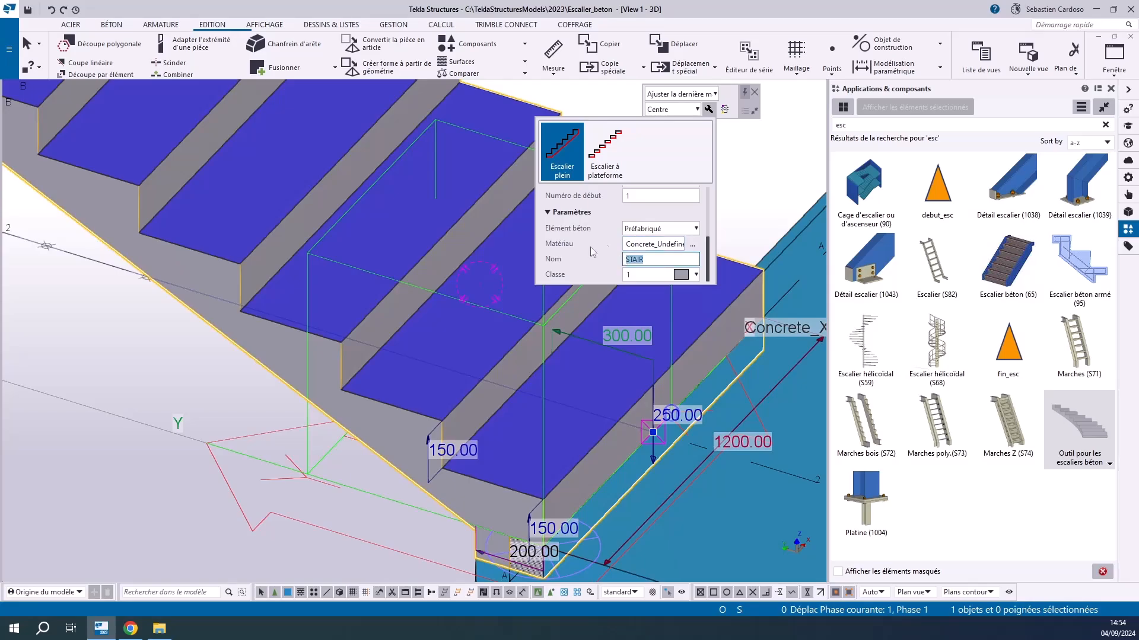
pyautogui.click(647, 275)
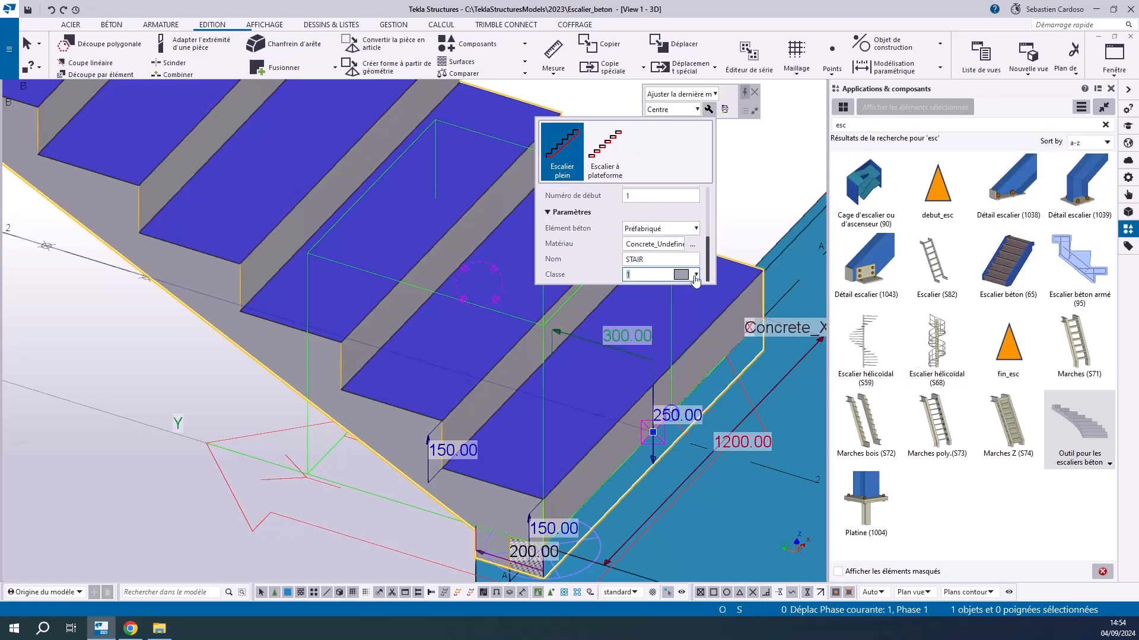
pyautogui.scroll(5, 649, 216)
pyautogui.click(646, 226)
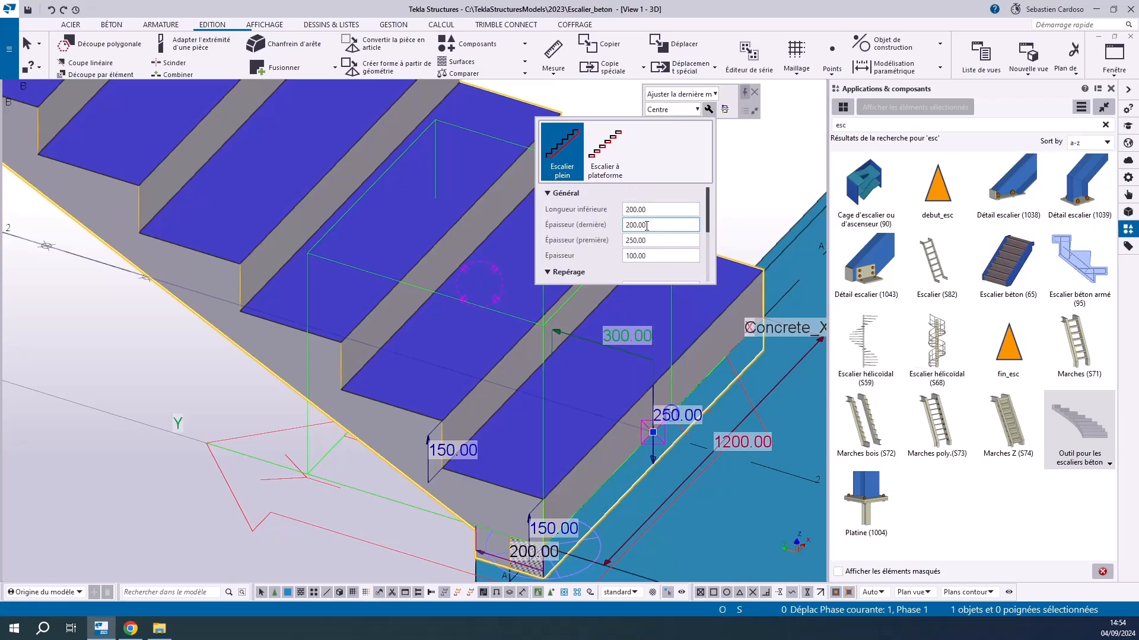
# Select the stair's concrete part alone and review the name and shape in its properties
pyautogui.click(198, 371)
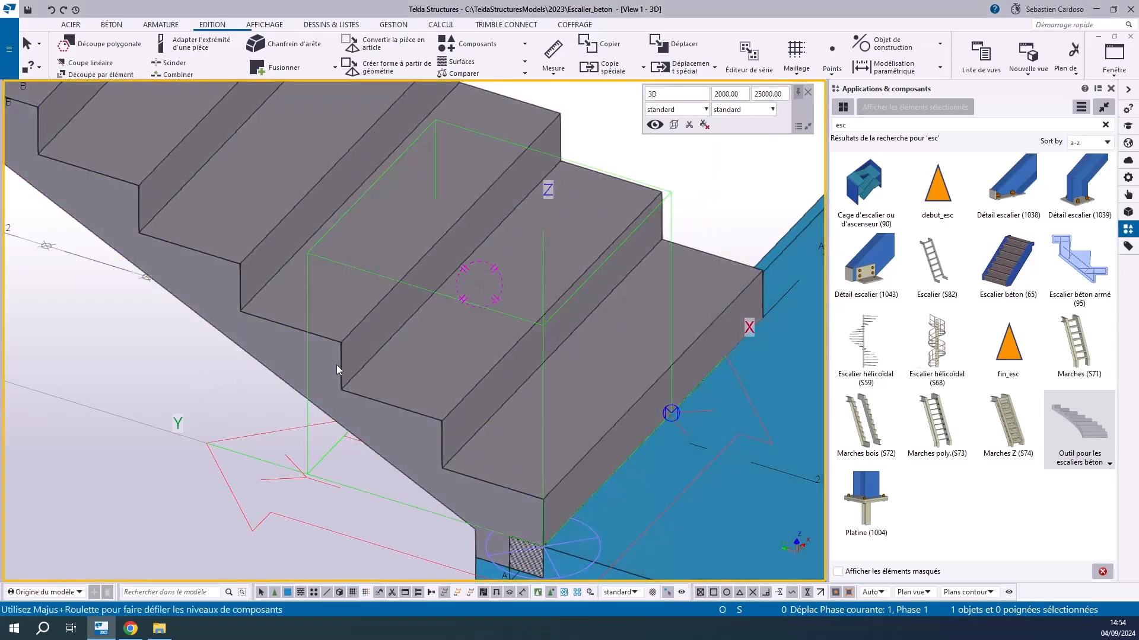
pyautogui.click(284, 349)
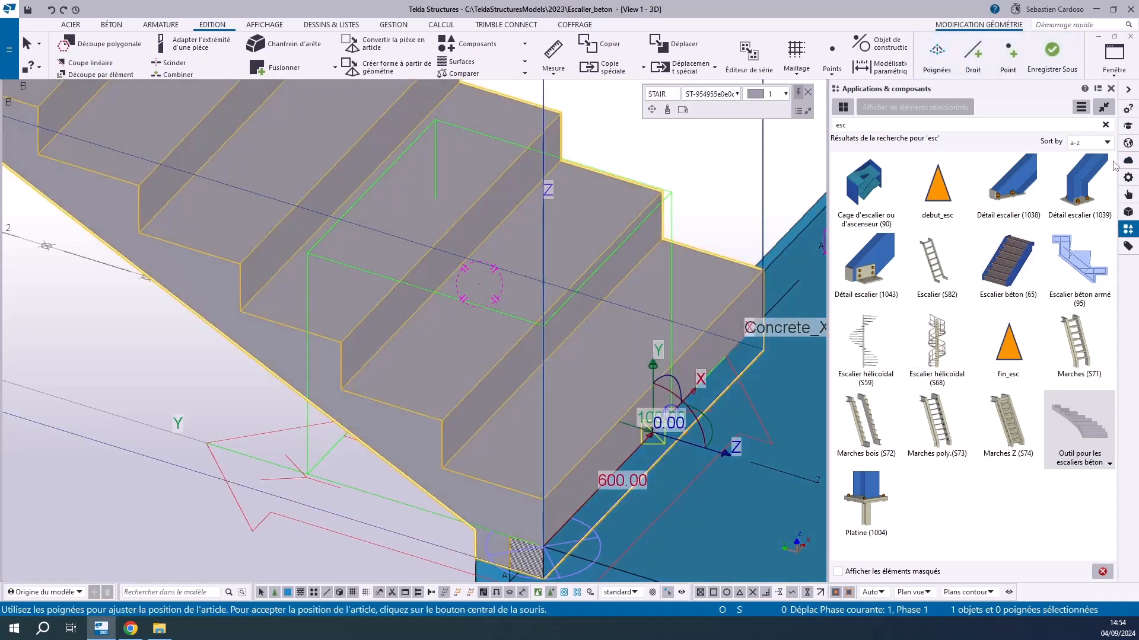
pyautogui.click(1128, 178)
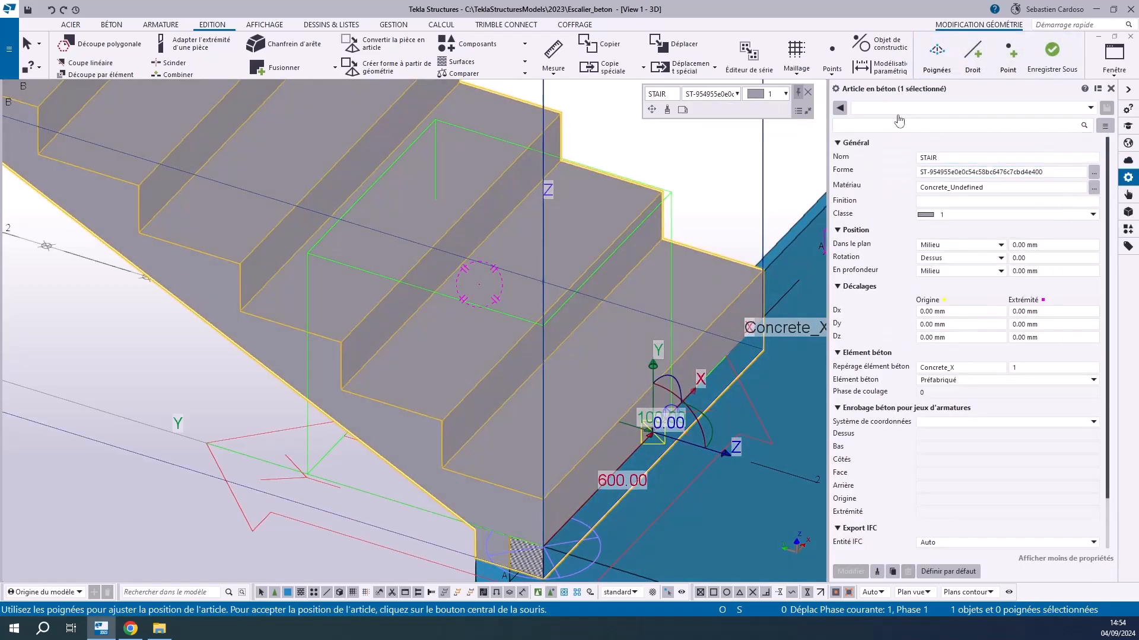
pyautogui.click(939, 156)
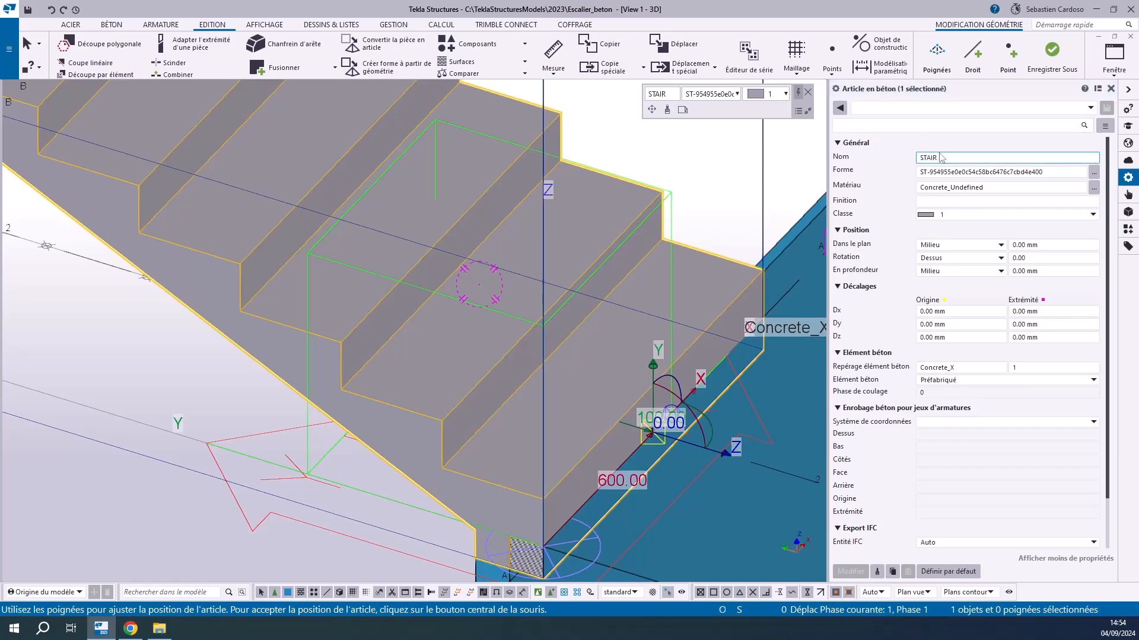
pyautogui.moveTo(952, 157); pyautogui.dragTo(902, 160)
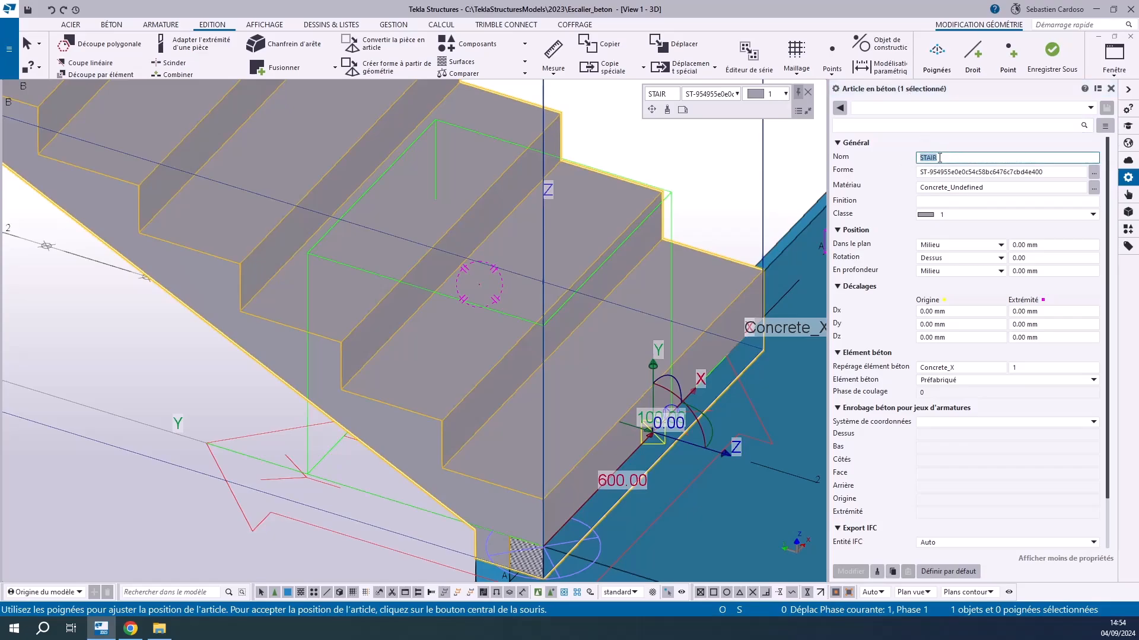
pyautogui.moveTo(922, 172); pyautogui.dragTo(1071, 174)
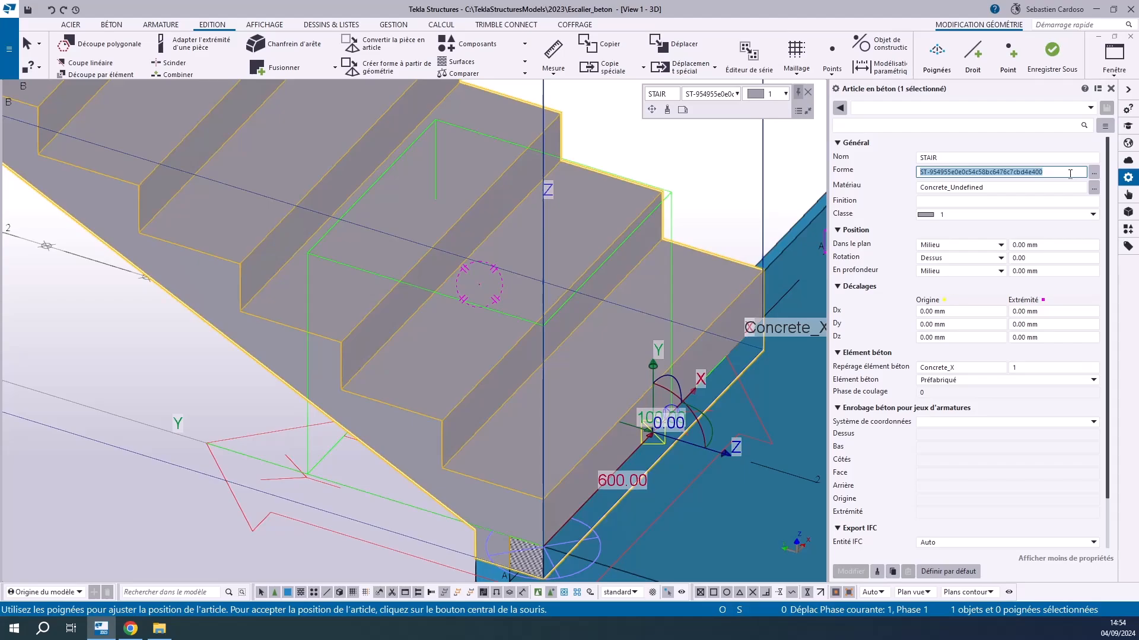
pyautogui.click(958, 158)
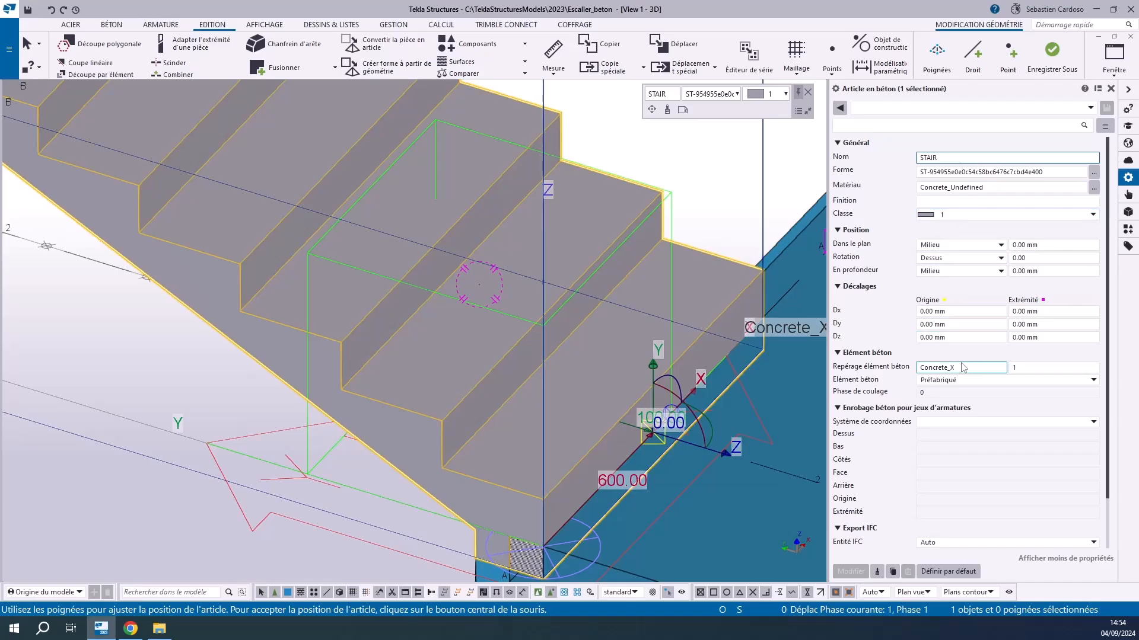
# Check the numbering prefix, start number and concrete element type in the stair part's properties
pyautogui.moveTo(977, 370); pyautogui.dragTo(912, 374)
pyautogui.click(1027, 369)
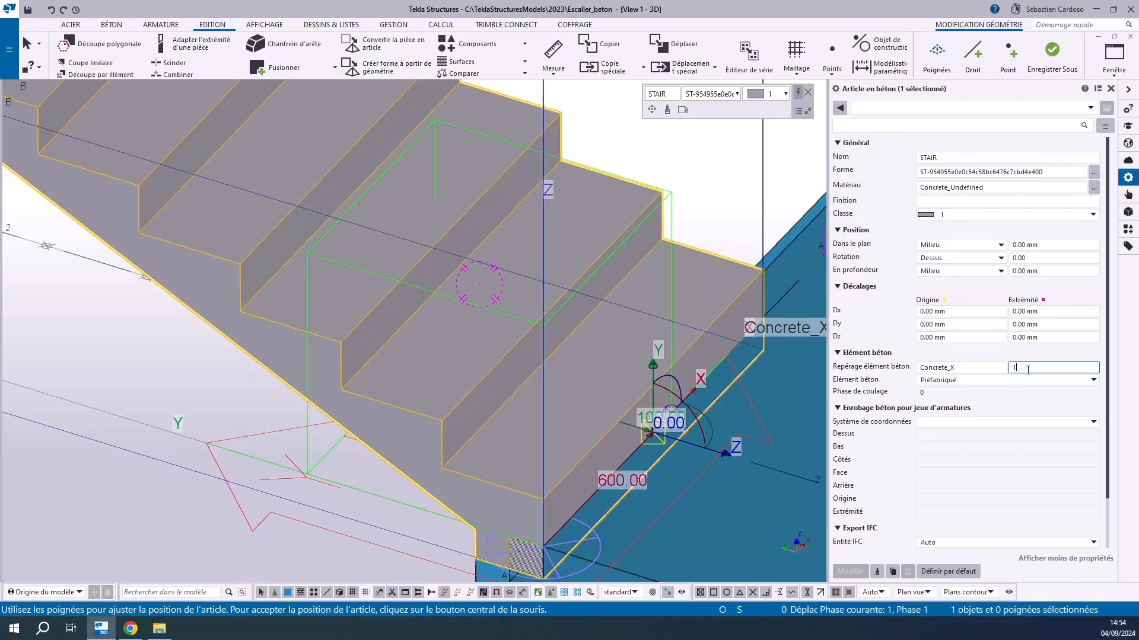
pyautogui.doubleClick(957, 370)
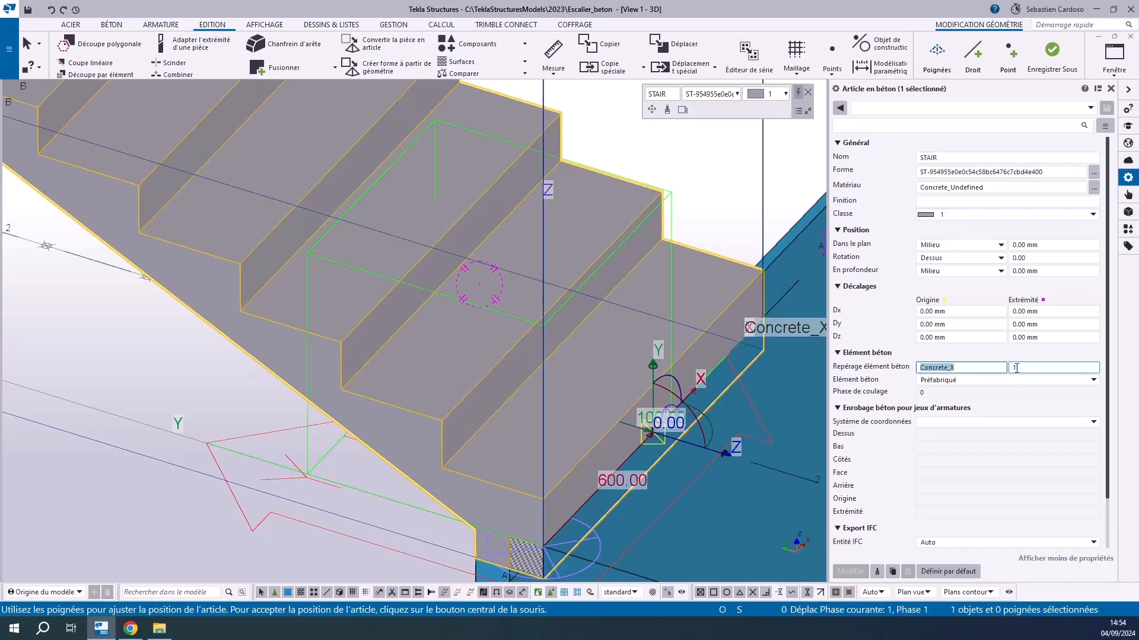
pyautogui.click(950, 384)
pyautogui.click(950, 383)
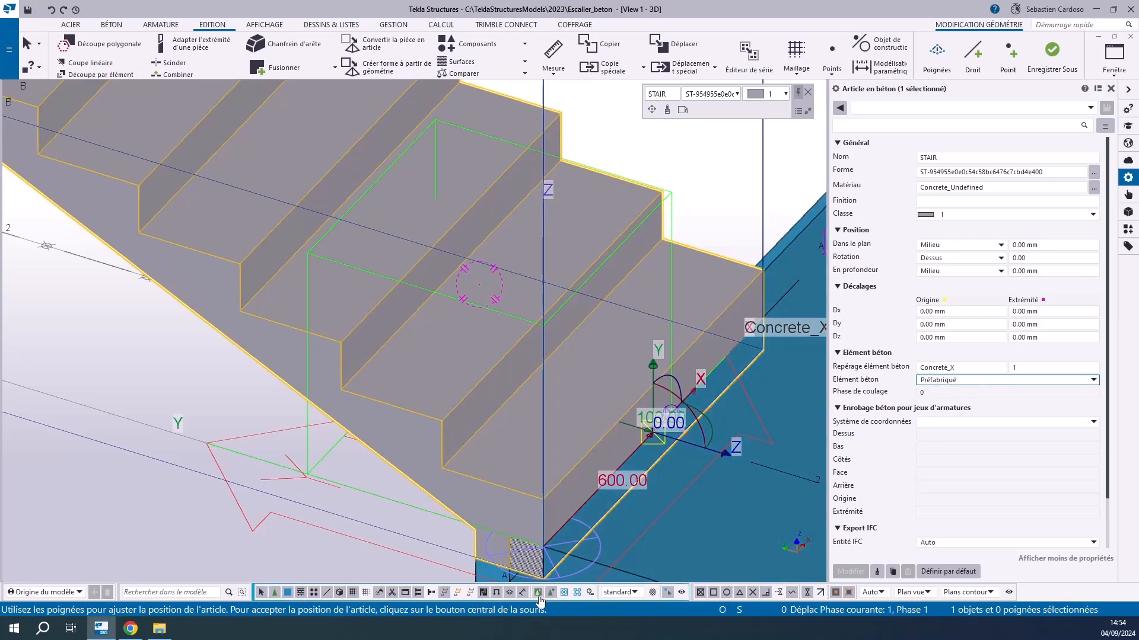
# Reselect the whole stair component and change its stair type from solid to the platform version (Escalier à plateforme)
pyautogui.click(122, 362)
pyautogui.click(252, 325)
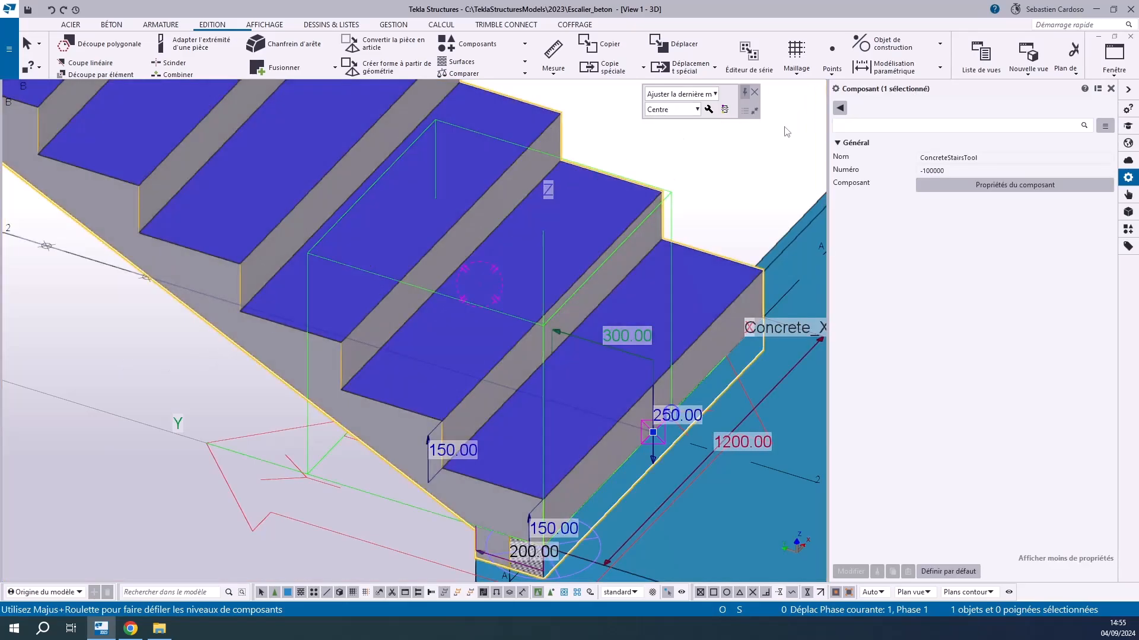
pyautogui.click(708, 109)
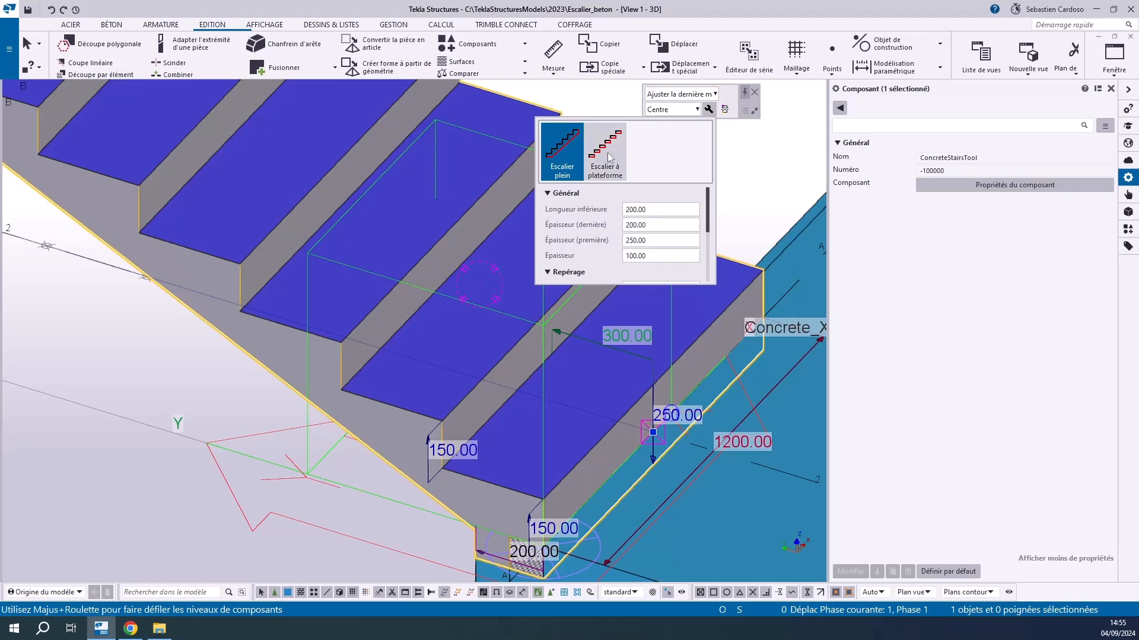
pyautogui.scroll(-5, 516, 394)
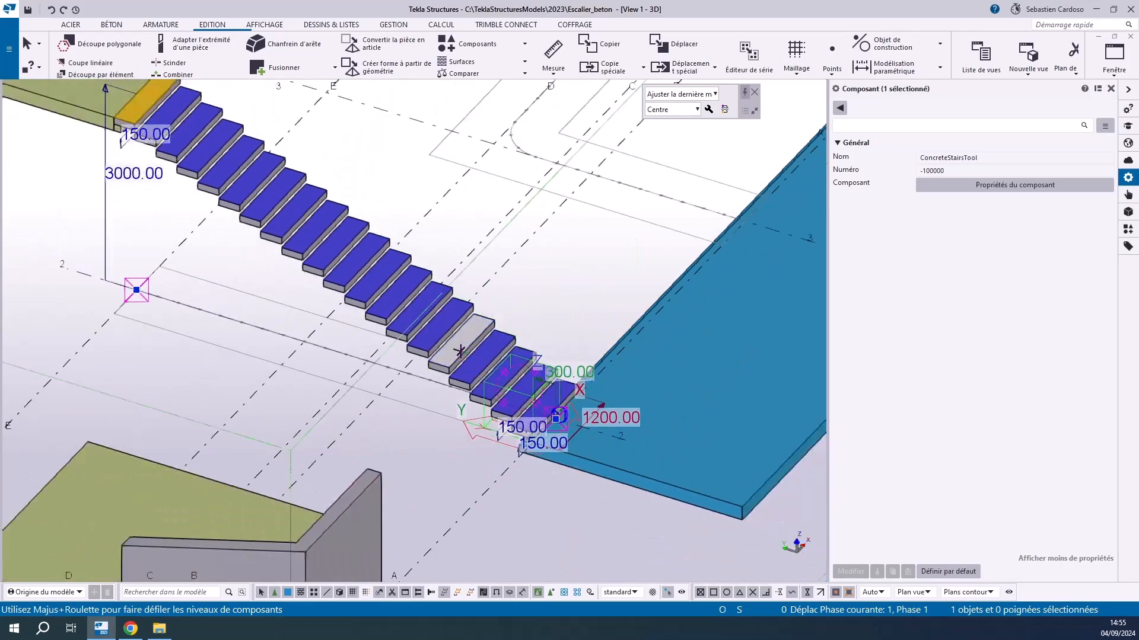
pyautogui.scroll(5, 534, 418)
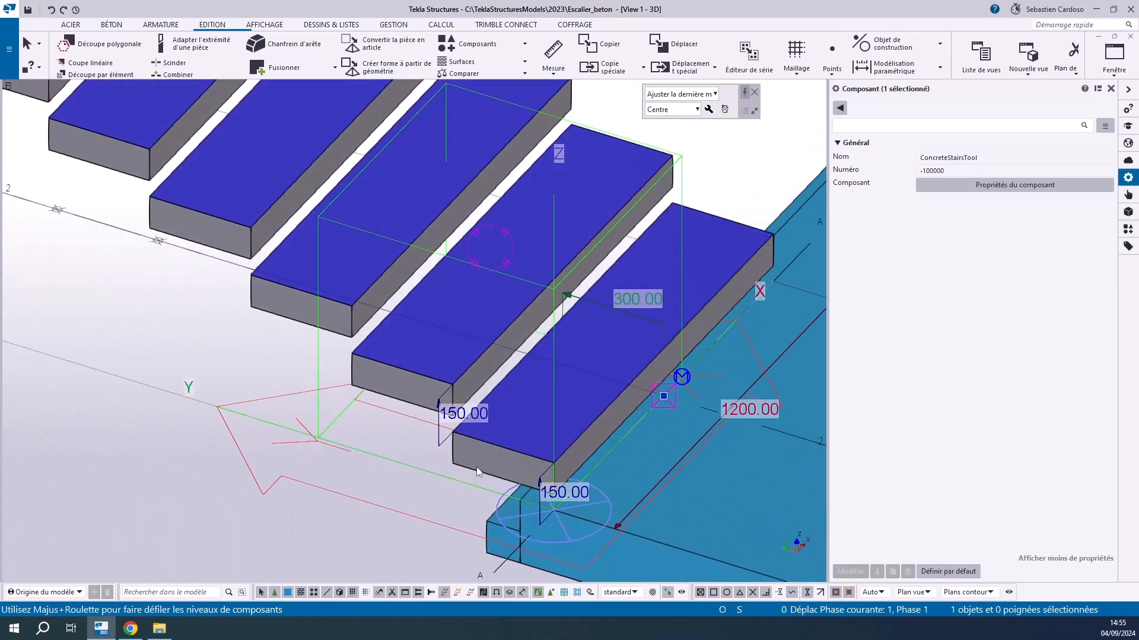
pyautogui.scroll(-5, 545, 469)
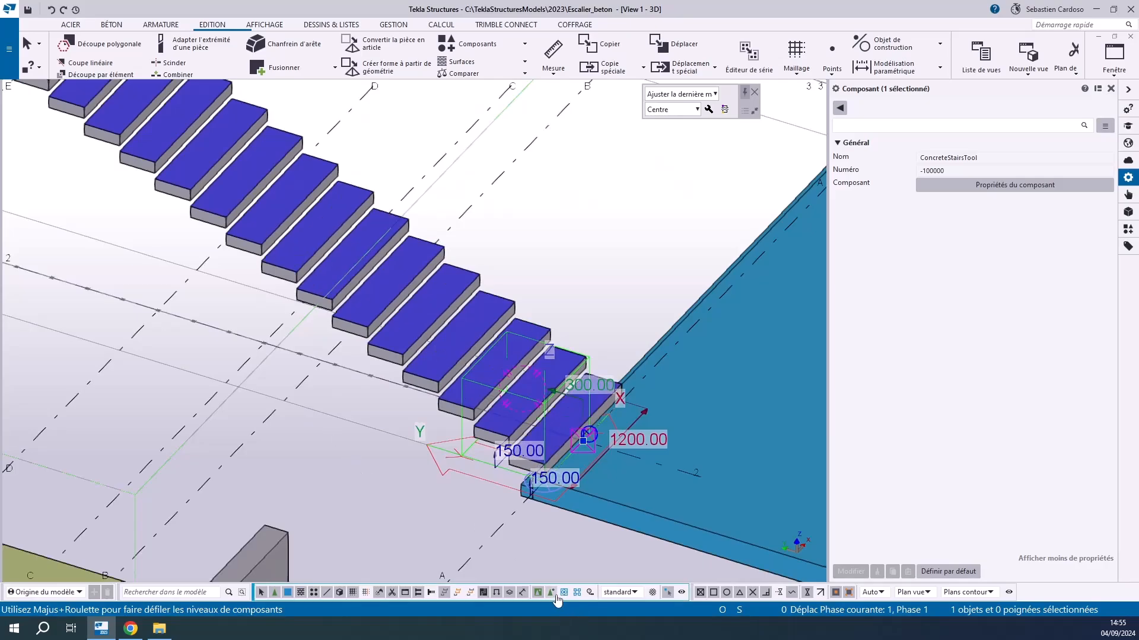
# Select the platform stair's concrete part alone to examine how its treads are grouped and its part properties
pyautogui.click(468, 506)
pyautogui.scroll(3, 414, 372)
pyautogui.click(414, 371)
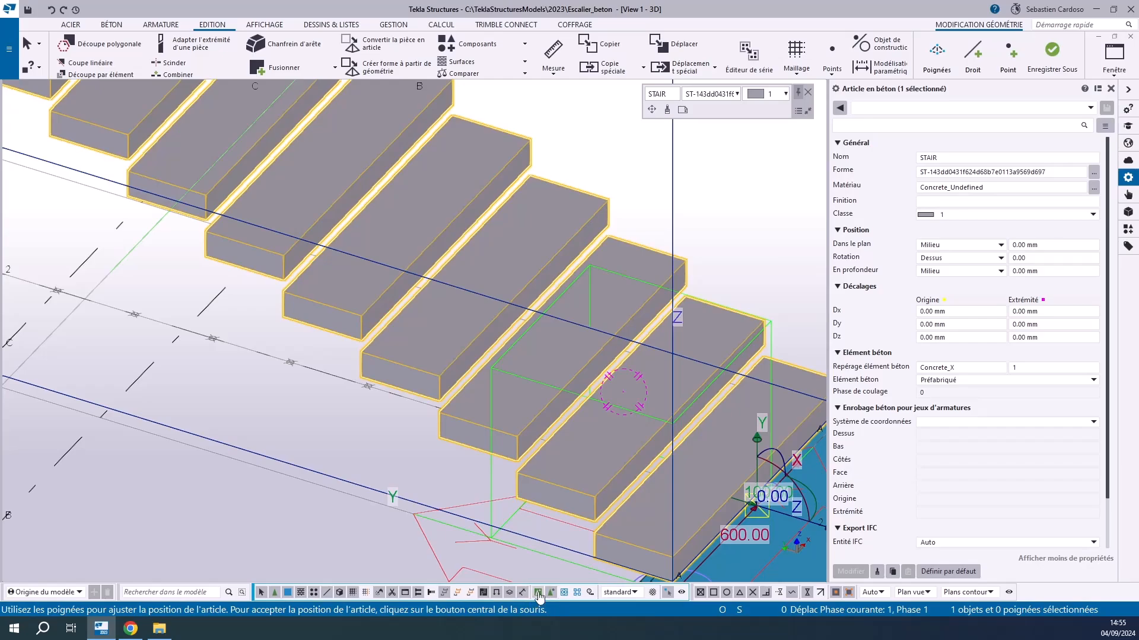
pyautogui.press('Escape')
# Set the platform stair component's tread thickness (Epaisseur) to 30 mm
pyautogui.click(455, 433)
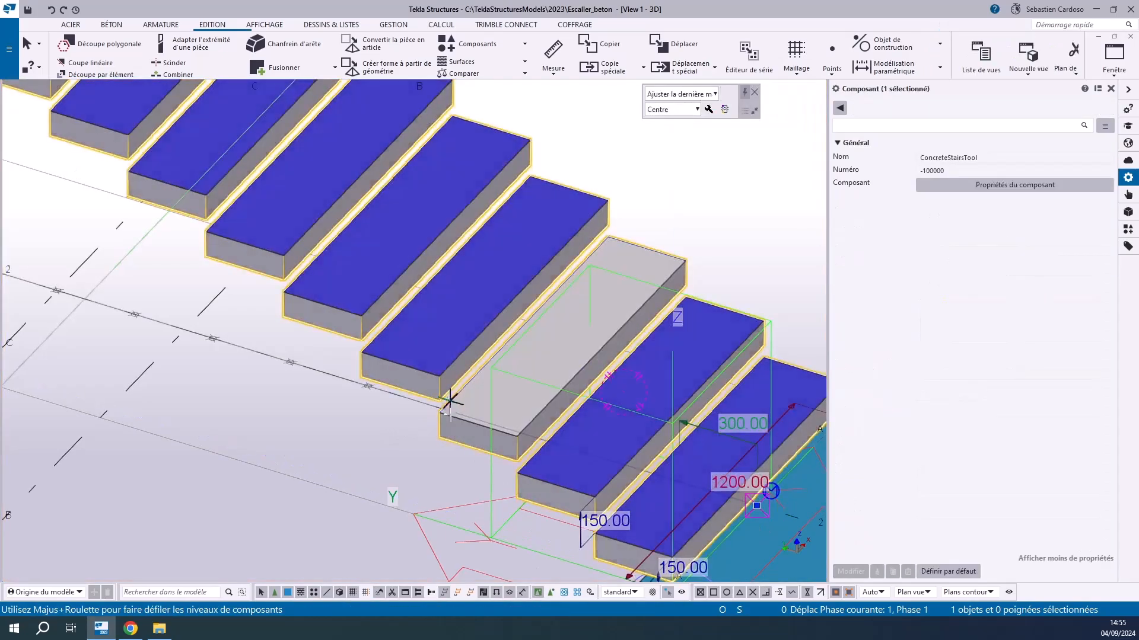
pyautogui.click(708, 109)
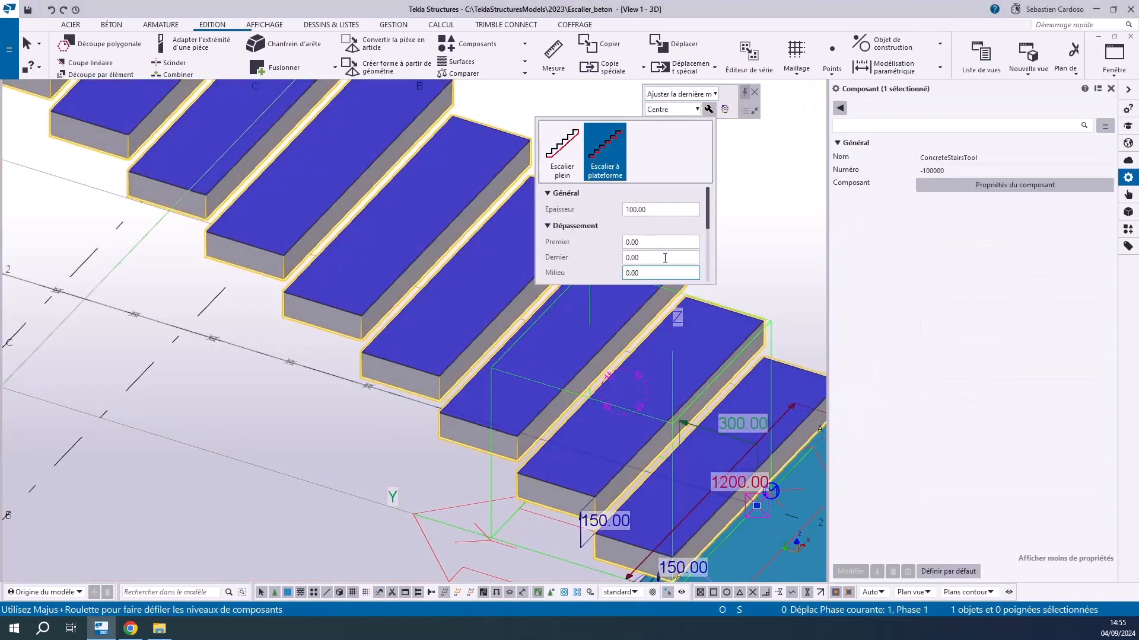
pyautogui.moveTo(655, 210); pyautogui.dragTo(619, 210)
pyautogui.write('30')
pyautogui.press('Return')
pyautogui.click(709, 109)
pyautogui.click(708, 110)
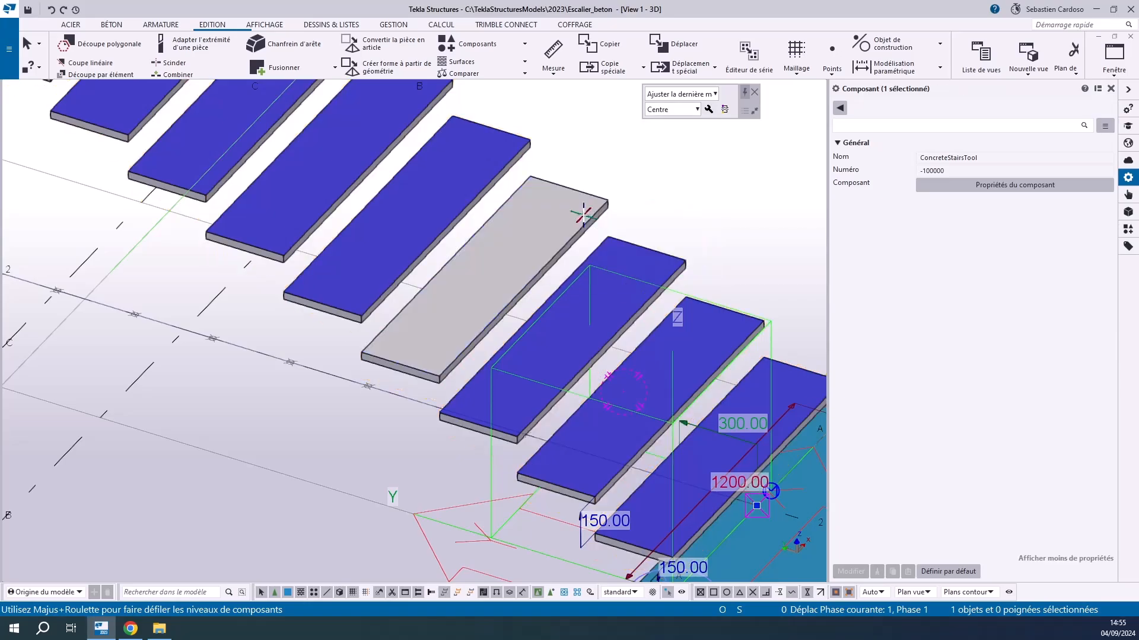
# Set the first tread's overlap (Dépassement, Premier) to 30 mm and inspect the lowest tread
pyautogui.click(709, 109)
pyautogui.click(669, 243)
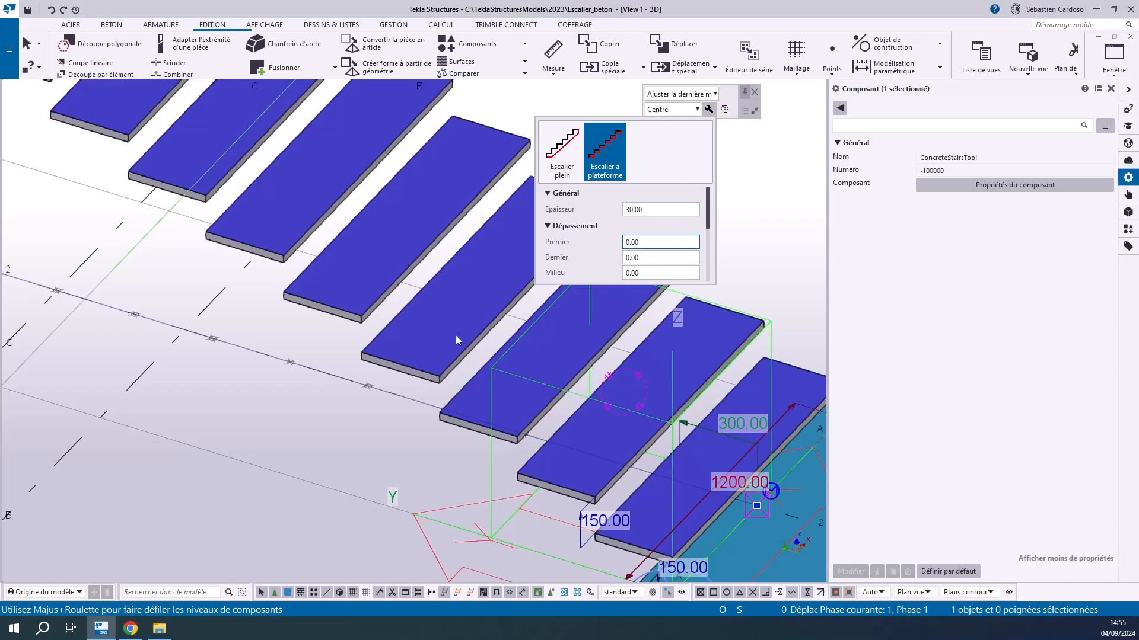
pyautogui.doubleClick(656, 242)
pyautogui.write('3')
pyautogui.click(657, 256)
pyautogui.scroll(-4, 639, 372)
pyautogui.scroll(4, 713, 390)
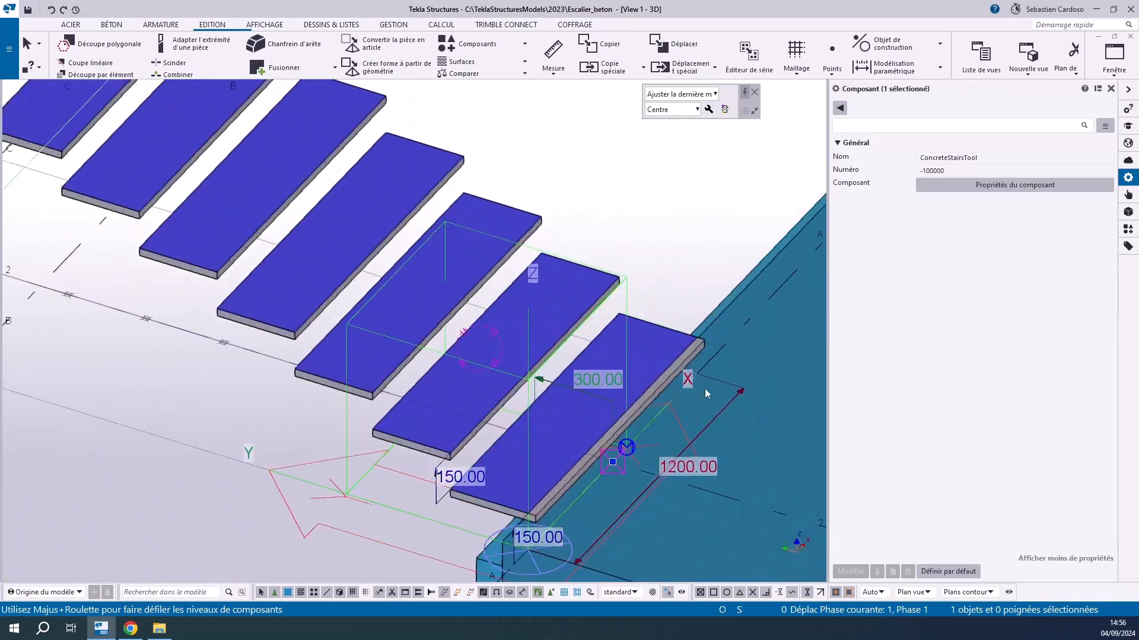
pyautogui.scroll(3, 713, 390)
pyautogui.scroll(-3, 675, 380)
pyautogui.scroll(4, 525, 548)
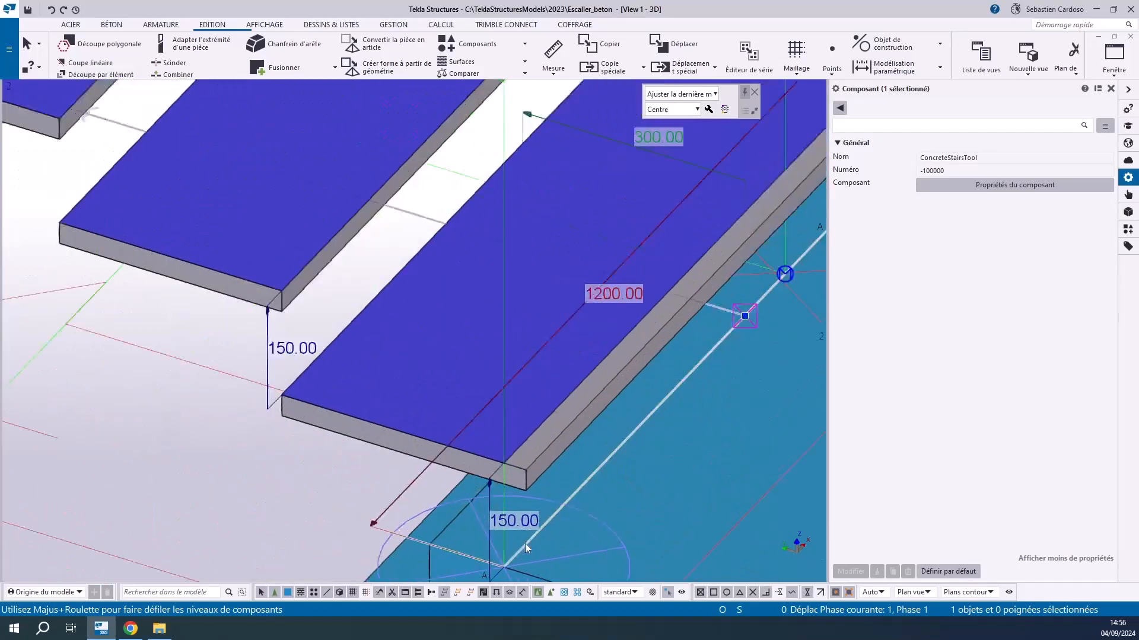
# Set the intermediate treads' overlap (Dépassement, Milieu) of the platform stair to 30 mm
pyautogui.click(343, 483)
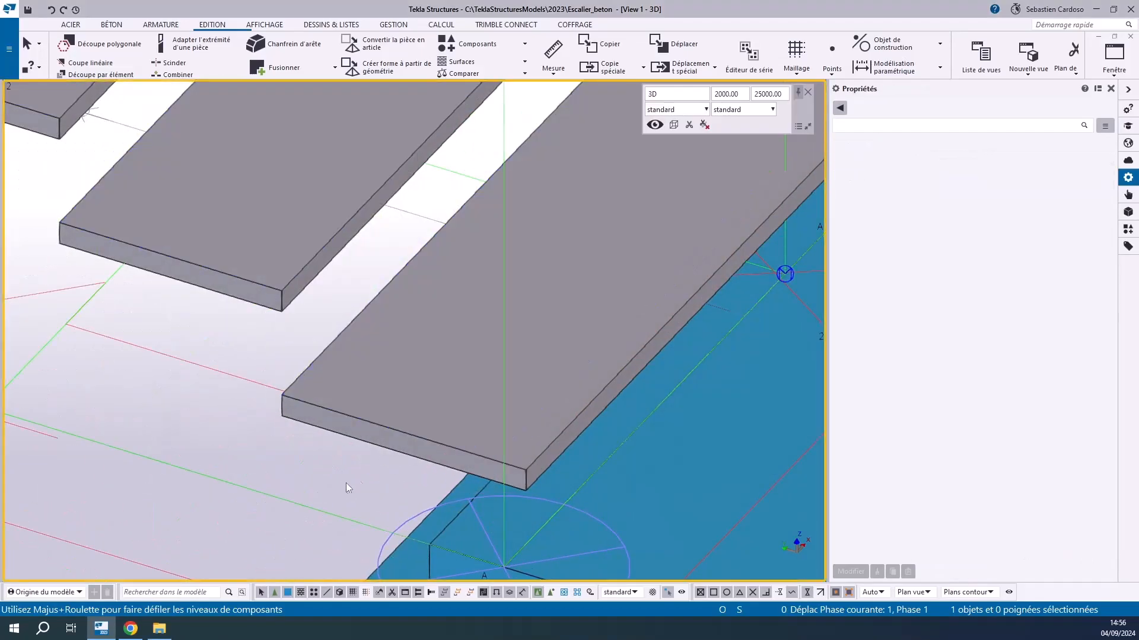
pyautogui.click(528, 465)
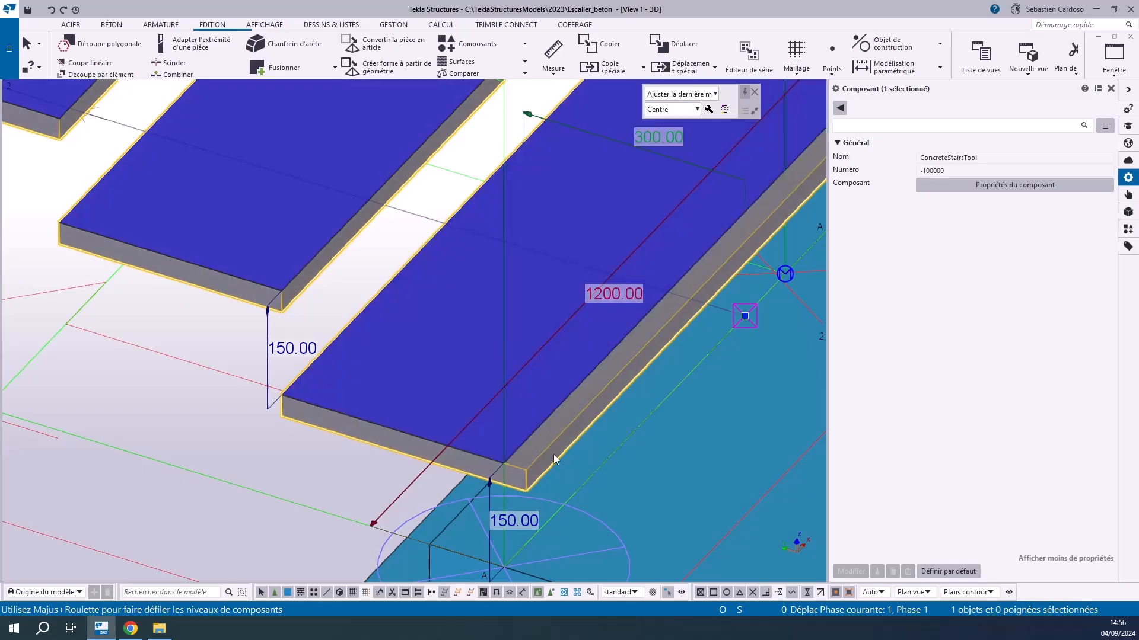
pyautogui.click(709, 110)
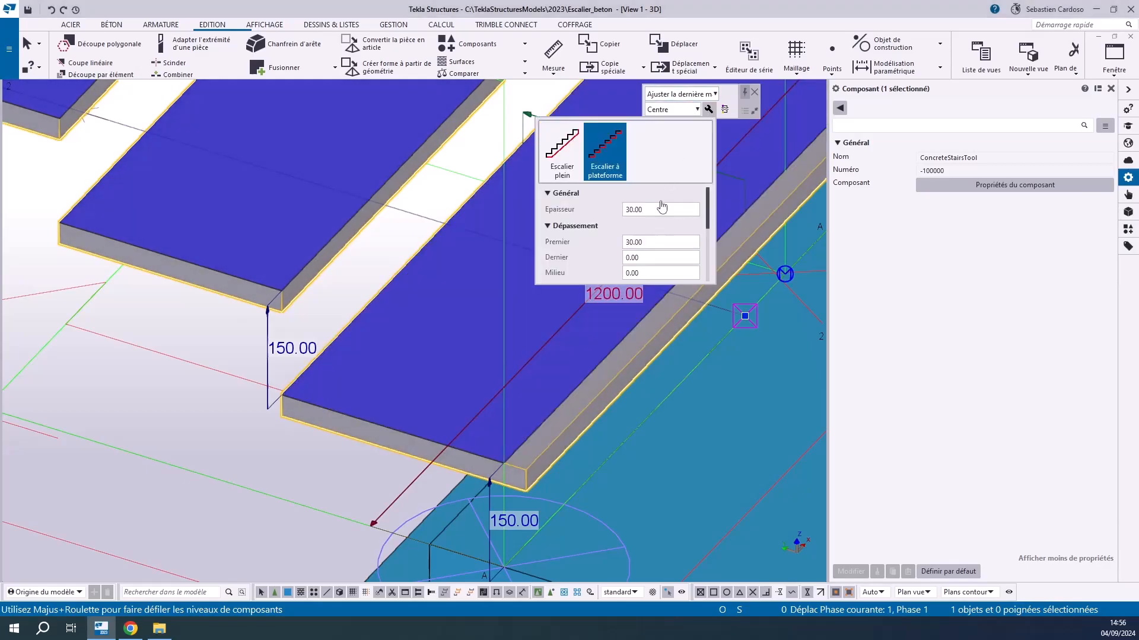
pyautogui.click(651, 272)
pyautogui.write('300')
pyautogui.press('Return')
# Set the last tread's overlap (Dépassement, Dernier) at the upper slab to 30 mm
pyautogui.scroll(-5, 372, 267)
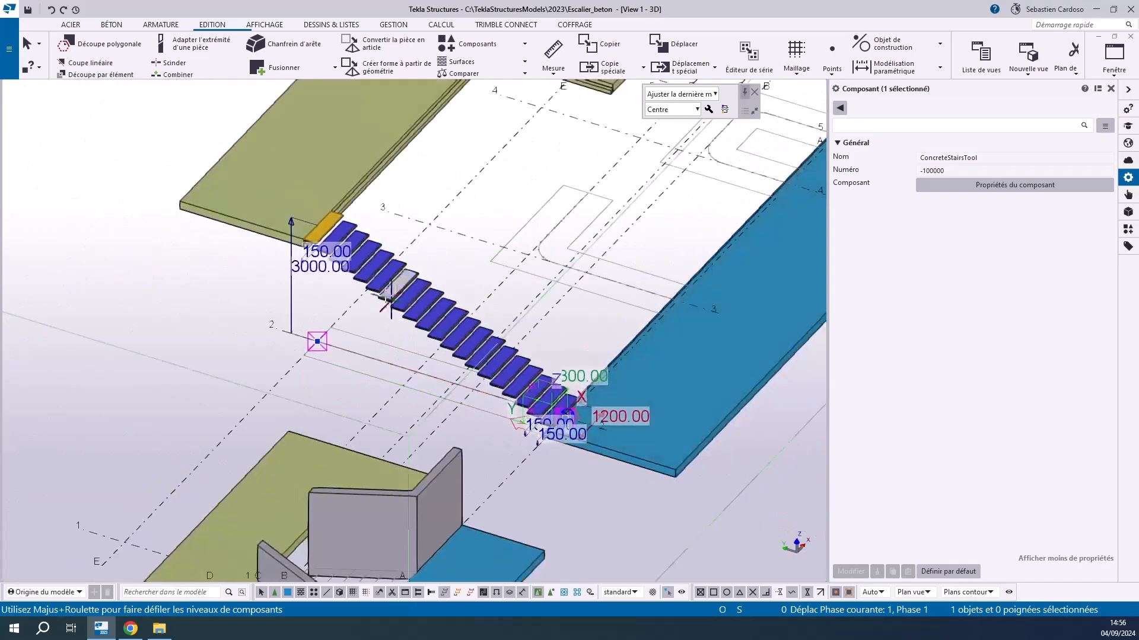
pyautogui.scroll(6, 373, 345)
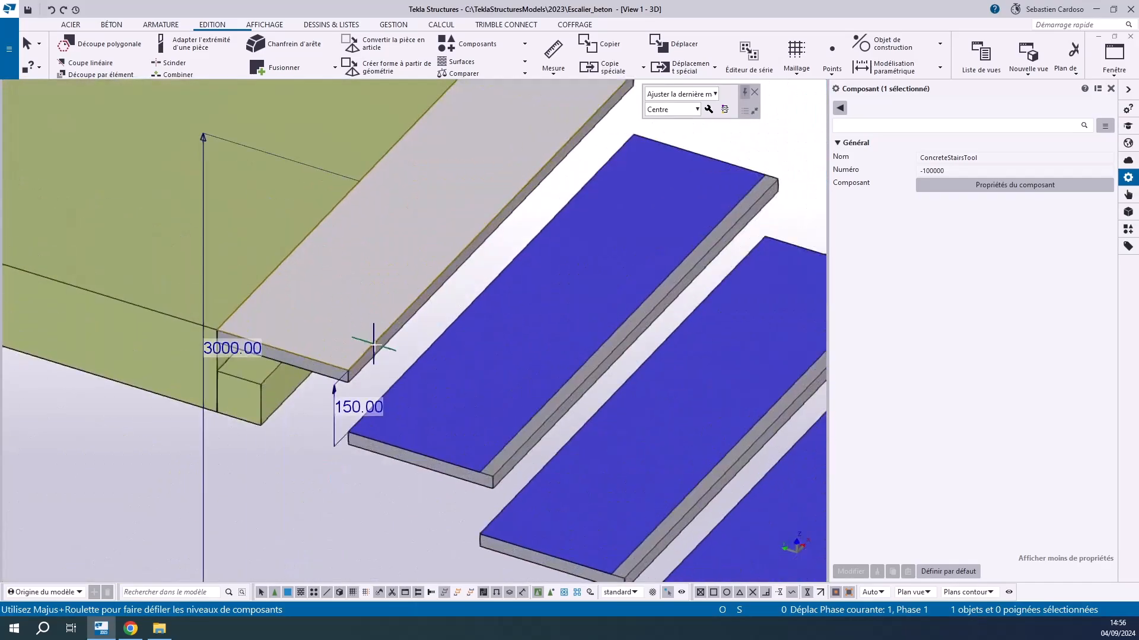
pyautogui.click(709, 110)
pyautogui.moveTo(649, 256); pyautogui.dragTo(582, 255)
pyautogui.write('30')
pyautogui.press('Return')
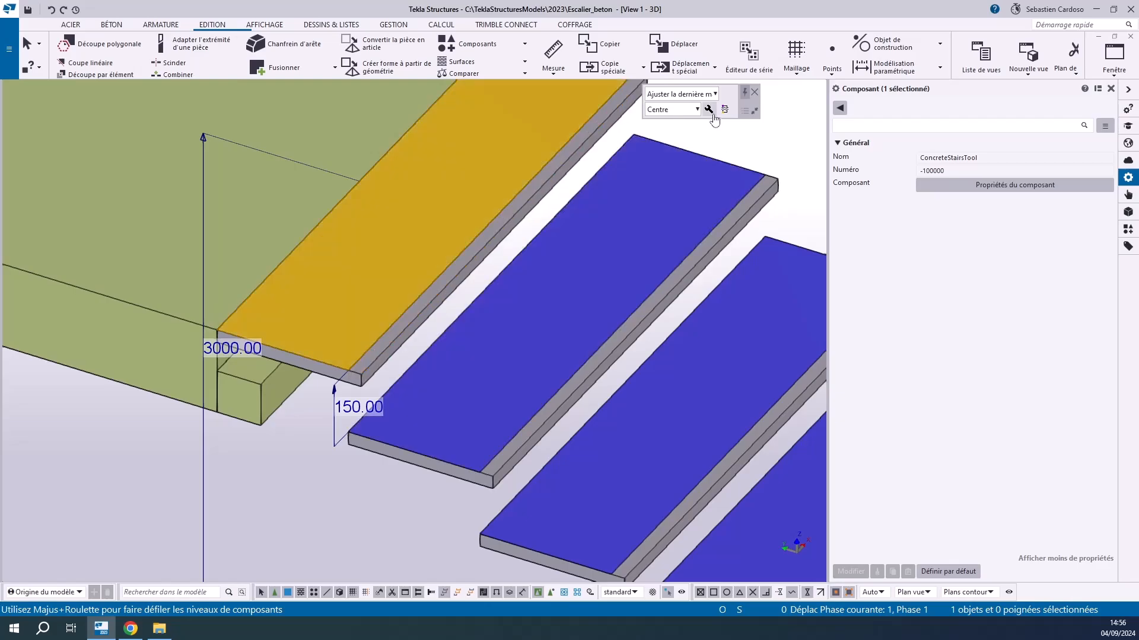
# Change the component back to the solid stair (Escalier plein) with a thickness of 200 mm at the last step
pyautogui.click(713, 113)
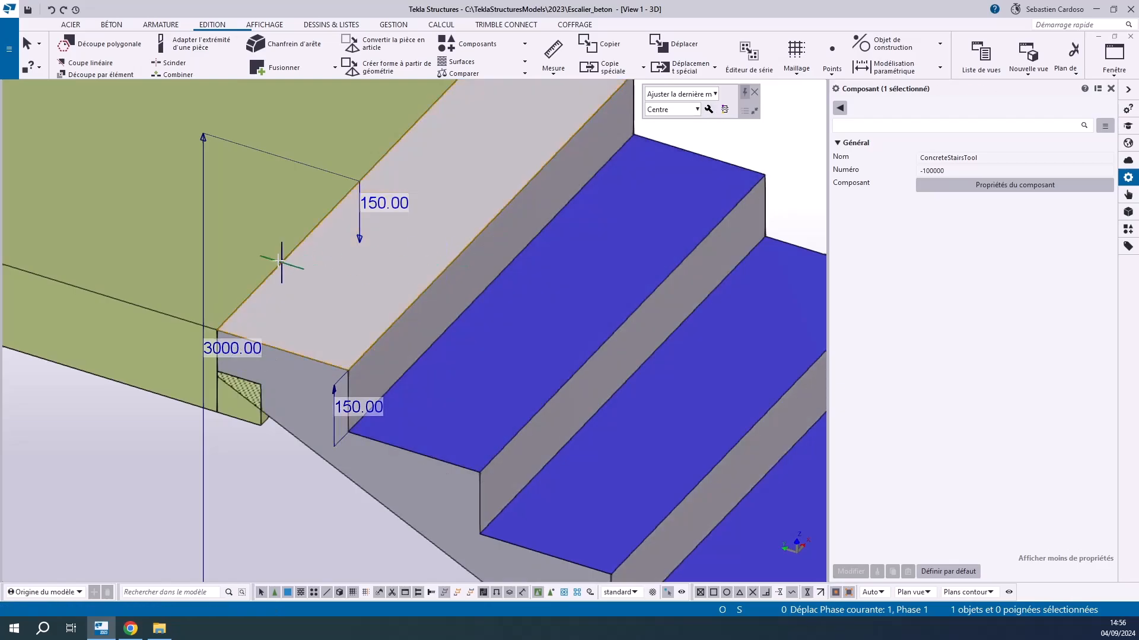
pyautogui.click(384, 205)
pyautogui.write('200')
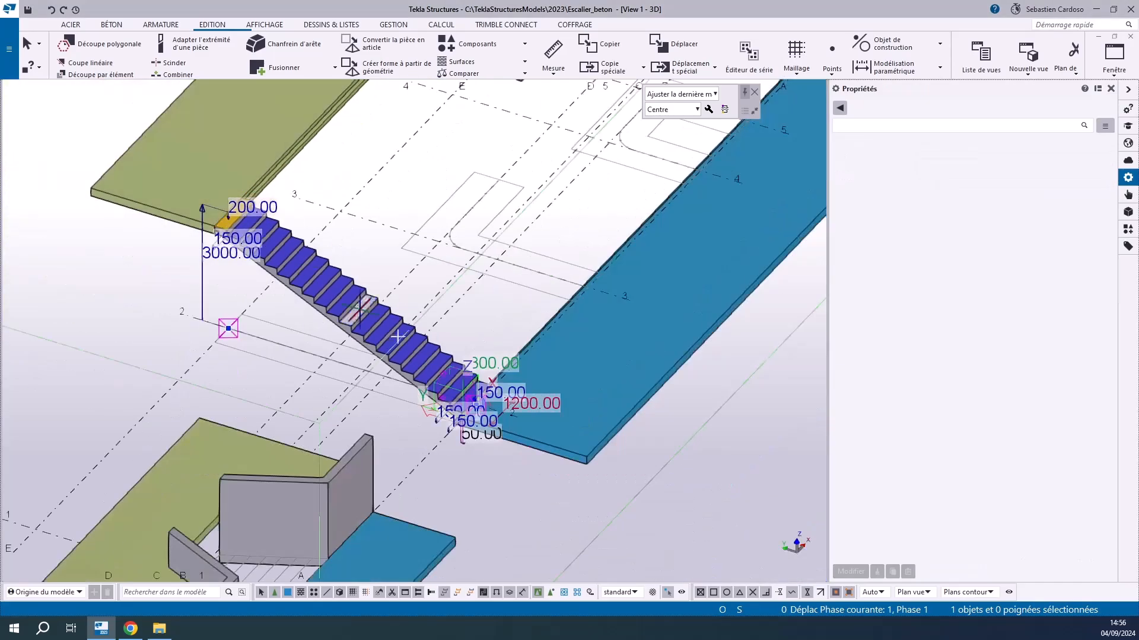
# Set the solid stair's first-step thickness to 250 mm and its lower length to 200 mm
pyautogui.scroll(5, 361, 396)
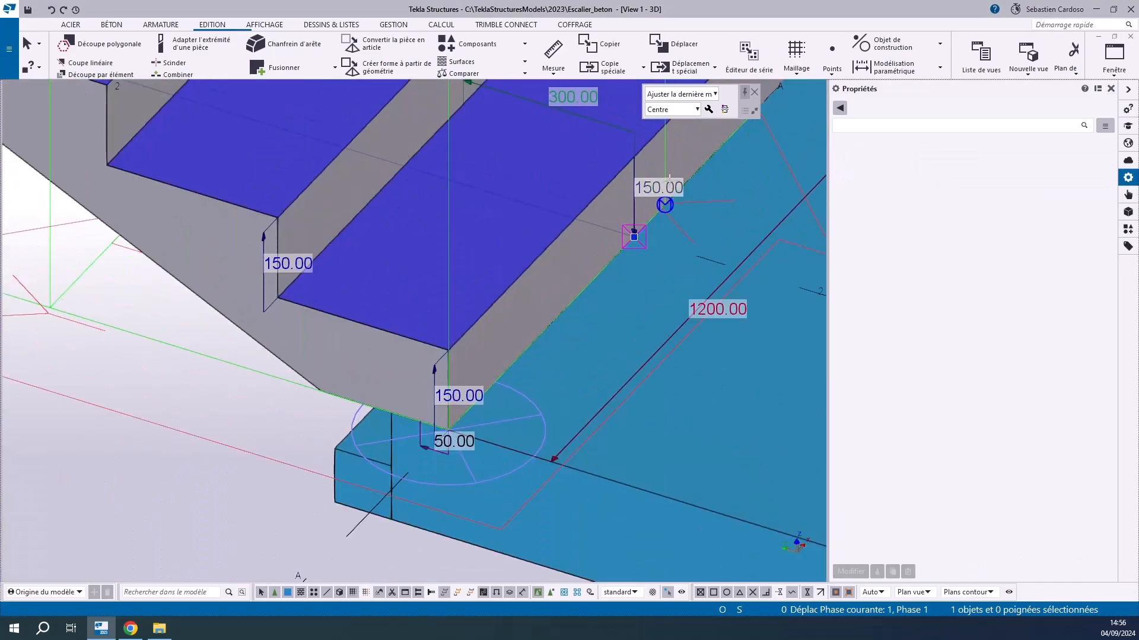
pyautogui.click(662, 185)
pyautogui.write('250')
pyautogui.press('Return')
pyautogui.click(455, 446)
pyautogui.write('200')
pyautogui.press('Return')
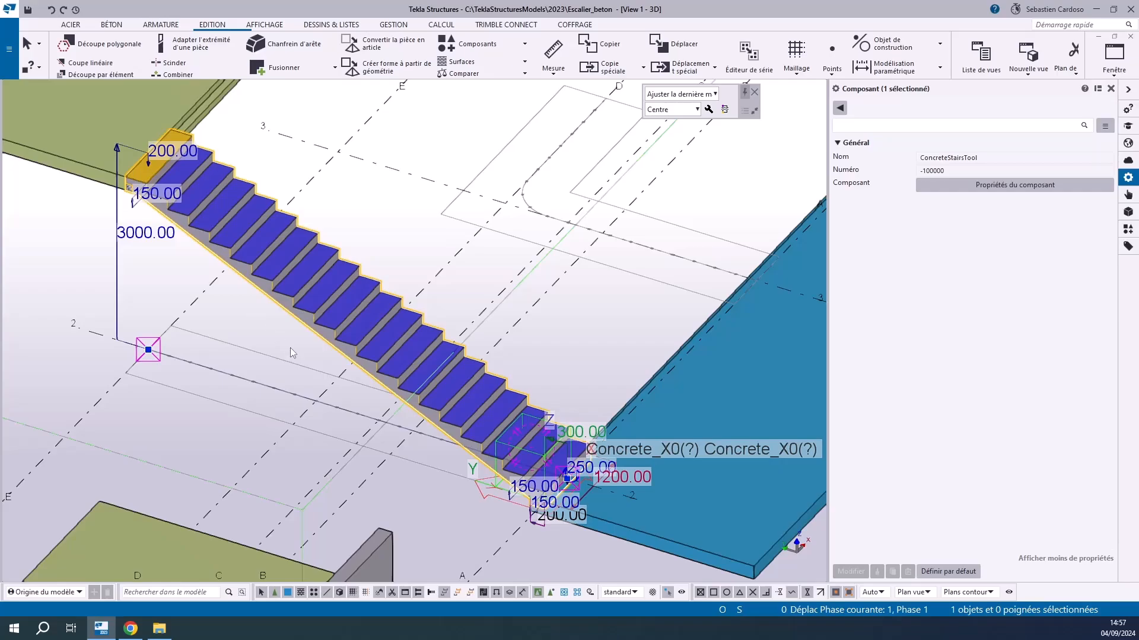
# Open the concrete stair component's detail settings and examine the stair's lower and upper ends against the four numbered detail positions
pyautogui.scroll(4, 565, 505)
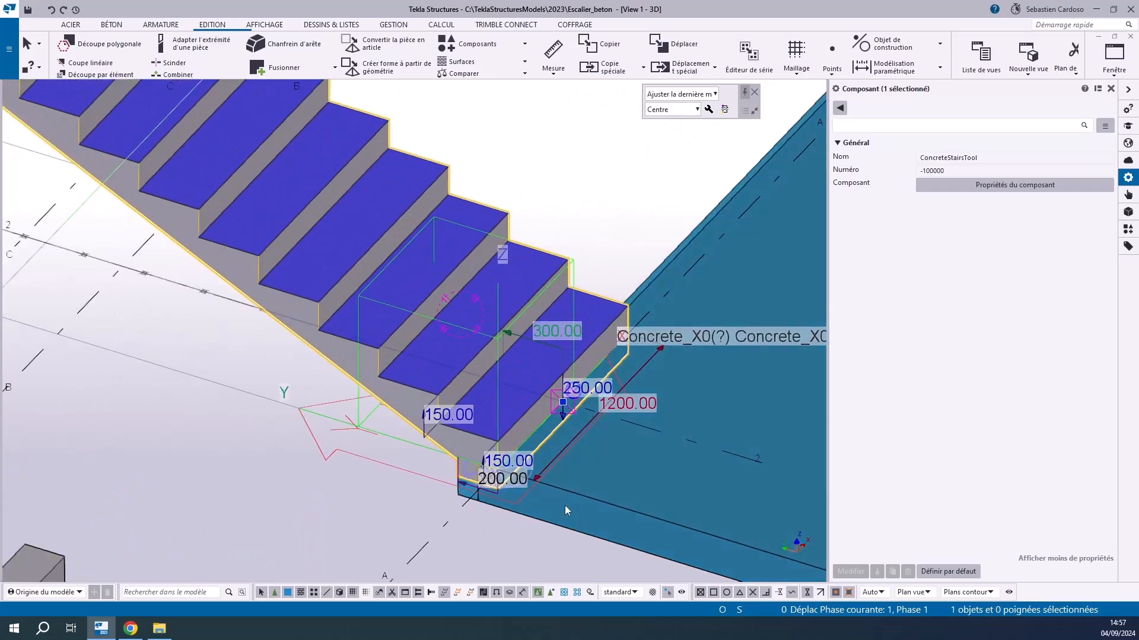
pyautogui.doubleClick(564, 505)
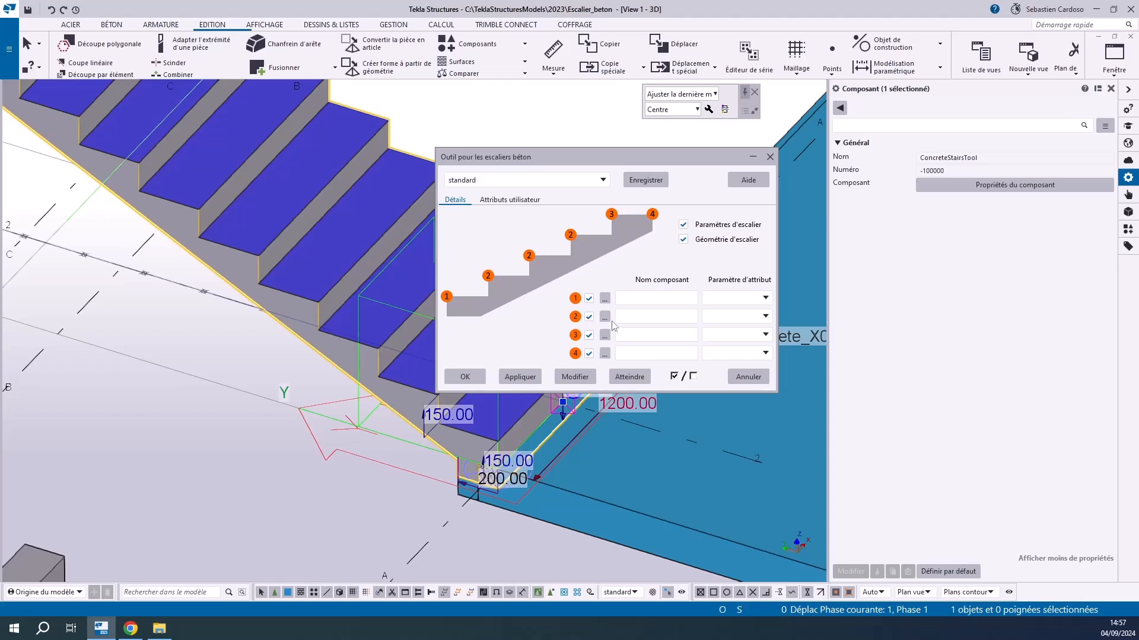
pyautogui.scroll(4, 293, 514)
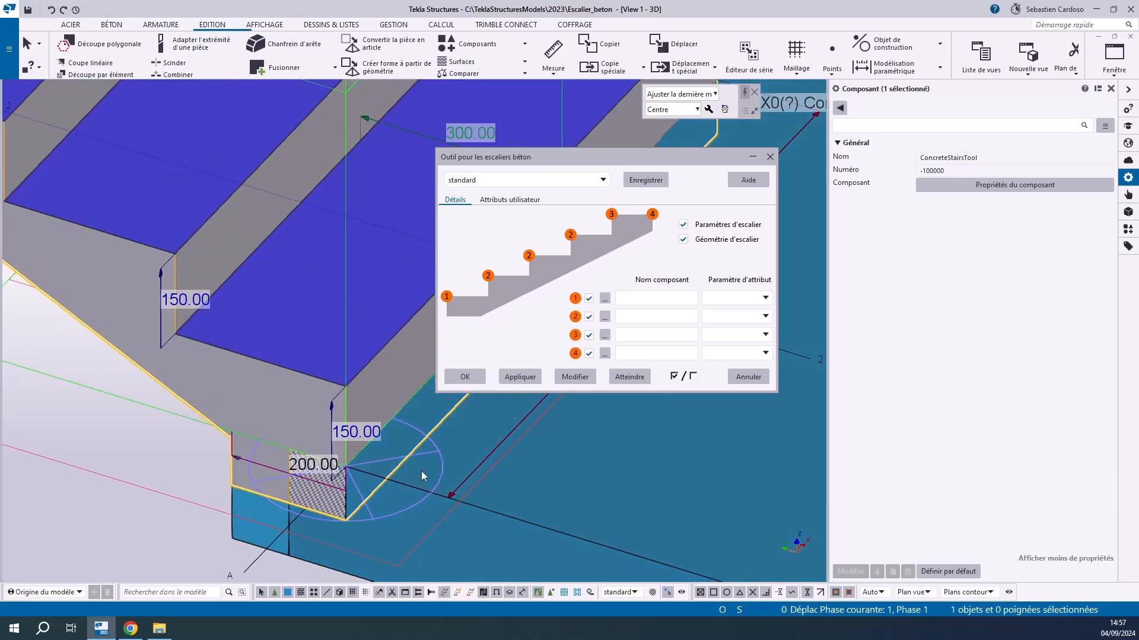
pyautogui.scroll(-5, 421, 471)
pyautogui.scroll(4, 404, 479)
pyautogui.scroll(-6, 406, 479)
pyautogui.scroll(3, 110, 208)
pyautogui.scroll(3, 148, 289)
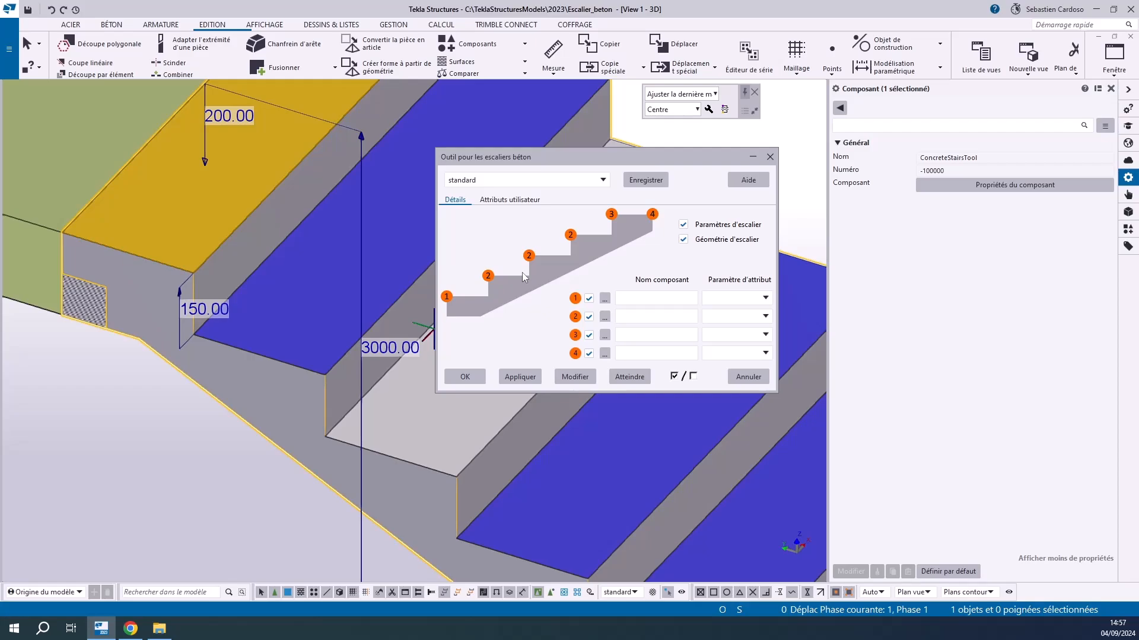
pyautogui.scroll(-5, 115, 280)
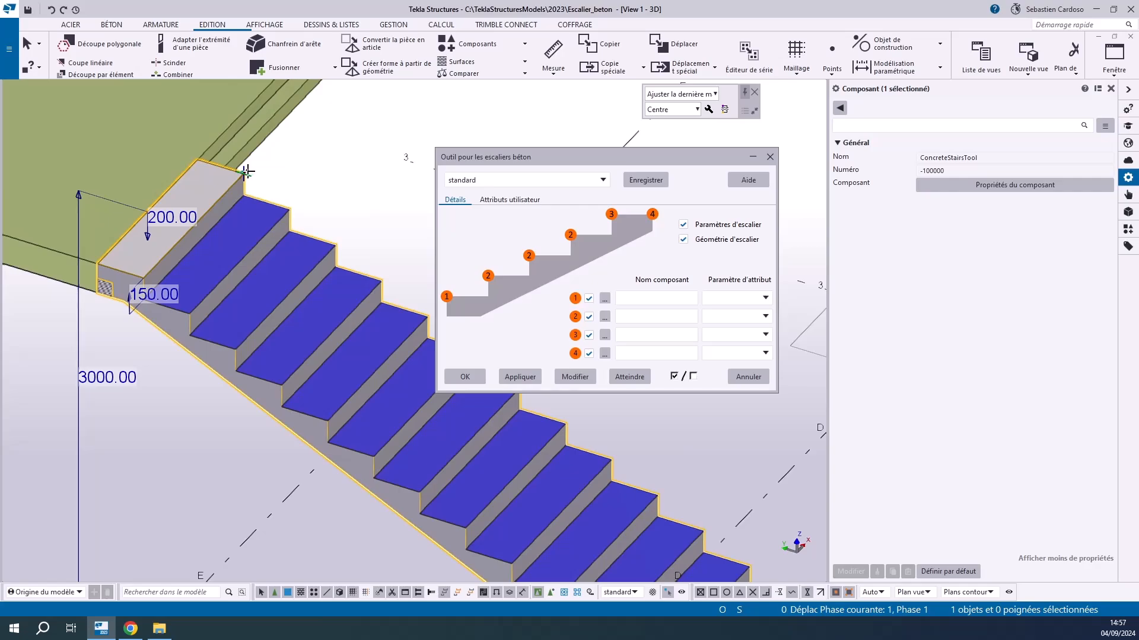
pyautogui.scroll(3, 246, 172)
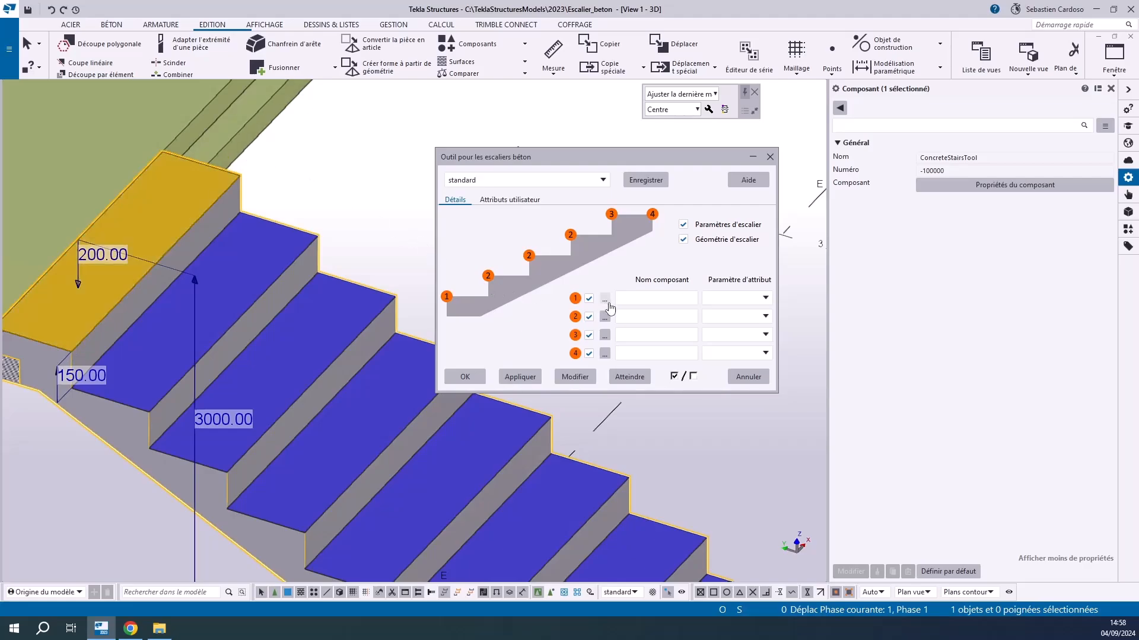
# Check the stair detail component examples on Tekla Warehouse in the browser, and browse the model's uel folder through the custom component import
pyautogui.click(134, 622)
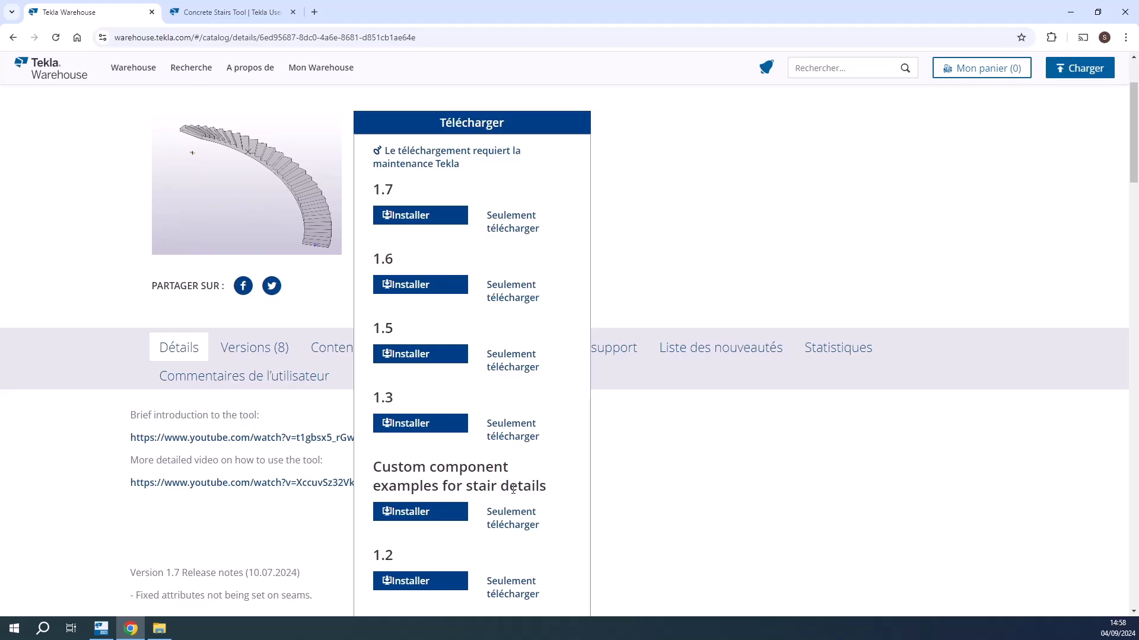
pyautogui.click(1062, 16)
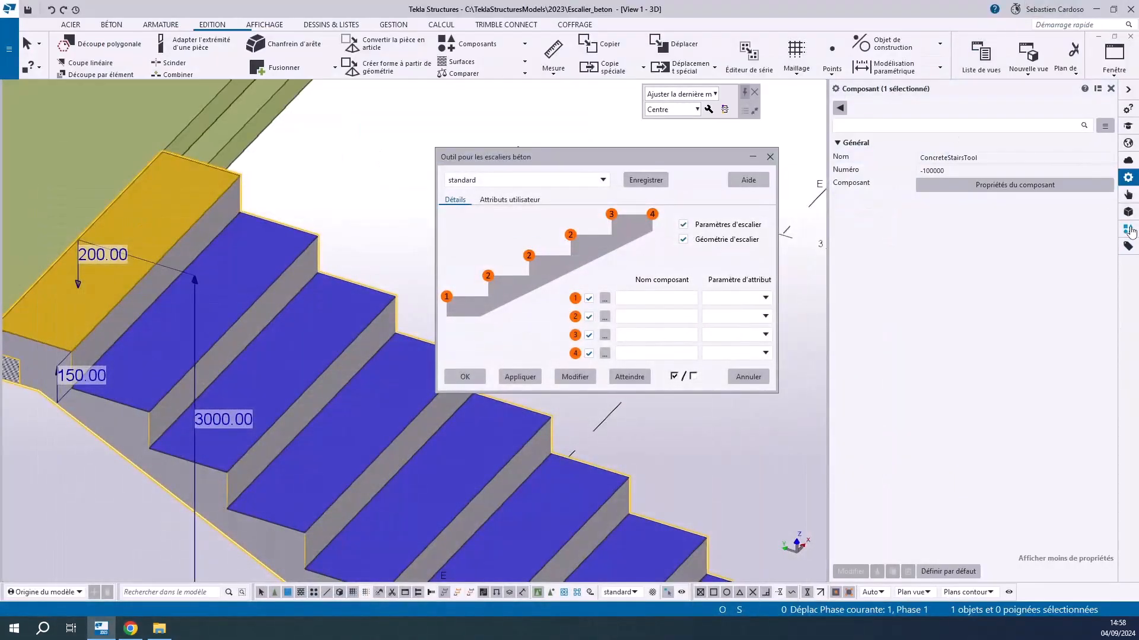
pyautogui.click(1128, 230)
pyautogui.click(1081, 109)
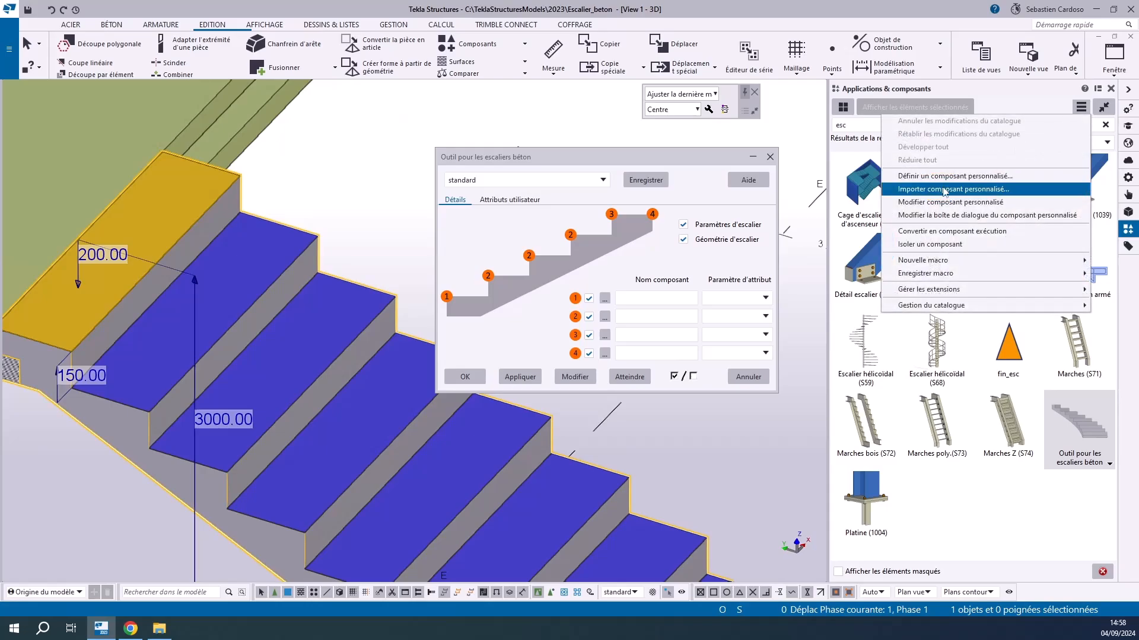
pyautogui.click(946, 186)
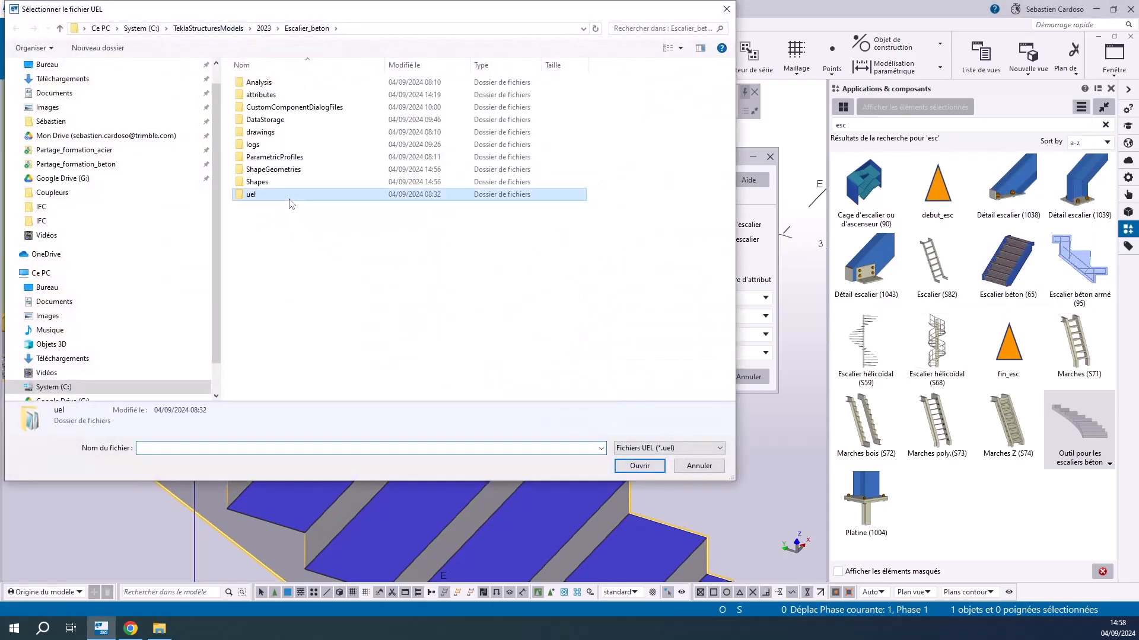
pyautogui.doubleClick(261, 194)
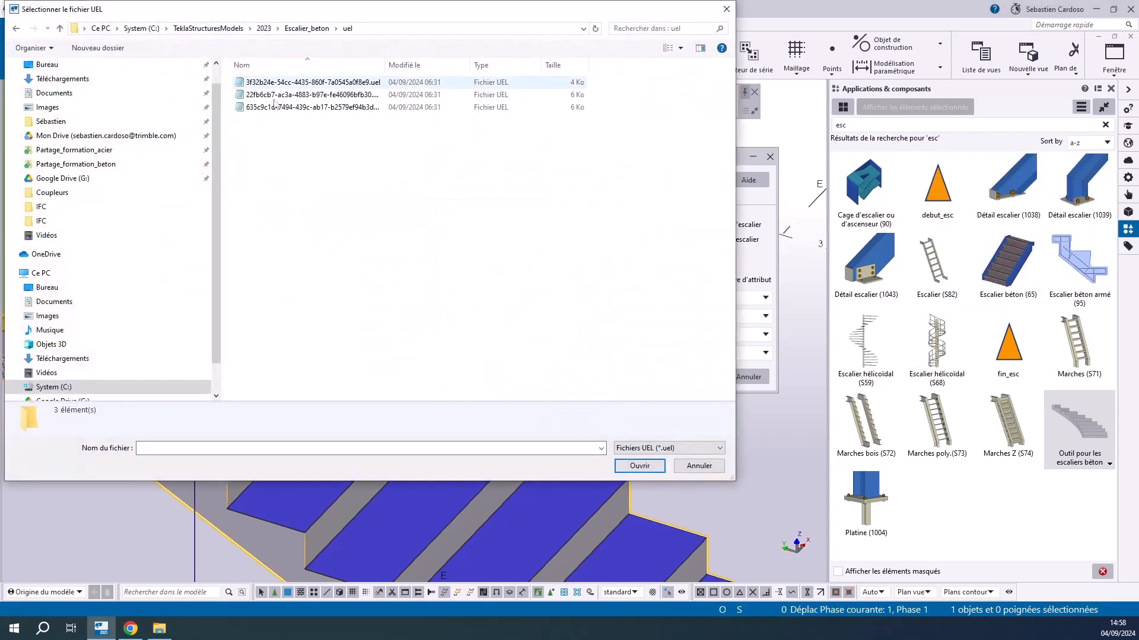
pyautogui.click(698, 466)
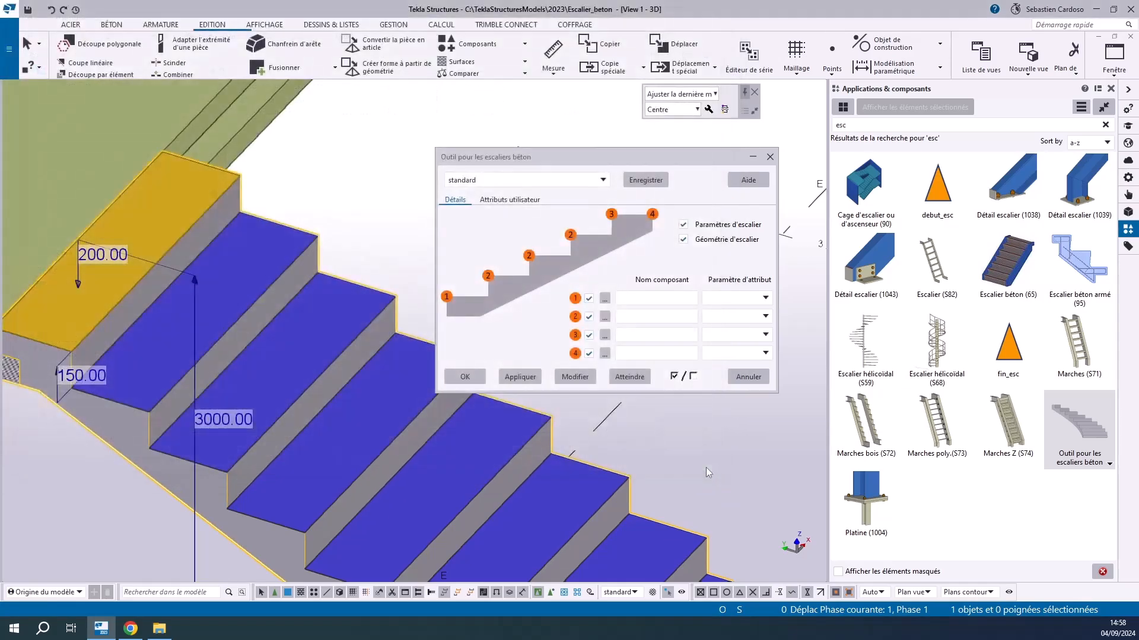
# Search the component catalogue for "step" and assign the StepIndent component to detail position 2 of the stair
pyautogui.click(606, 318)
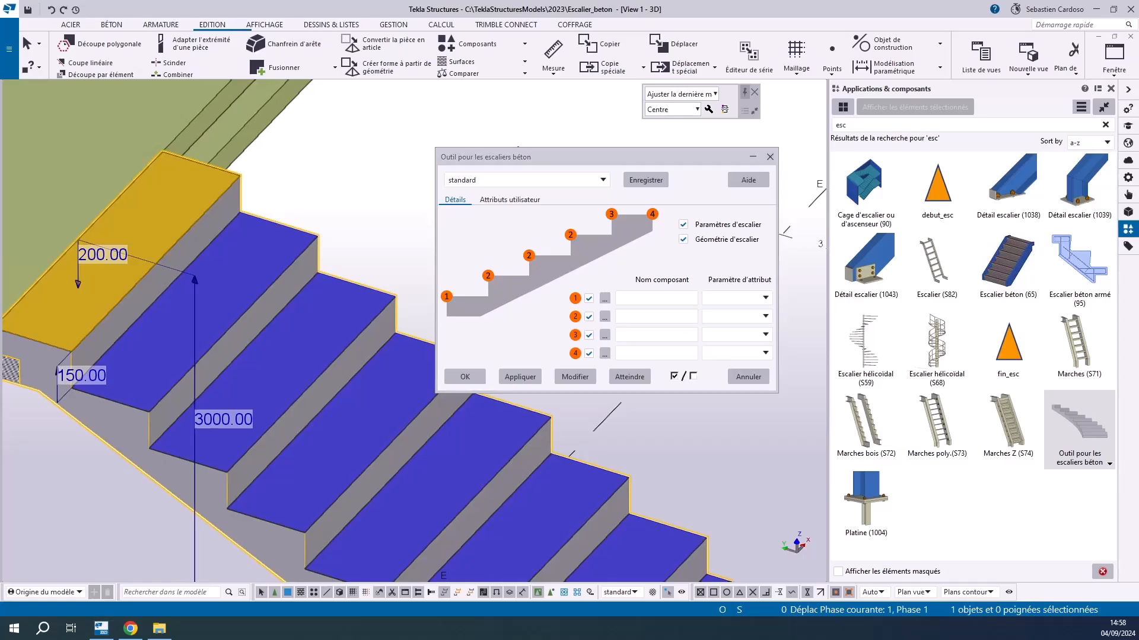
pyautogui.moveTo(549, 48); pyautogui.dragTo(140, 63)
pyautogui.click(45, 93)
pyautogui.write('step')
pyautogui.doubleClick(62, 145)
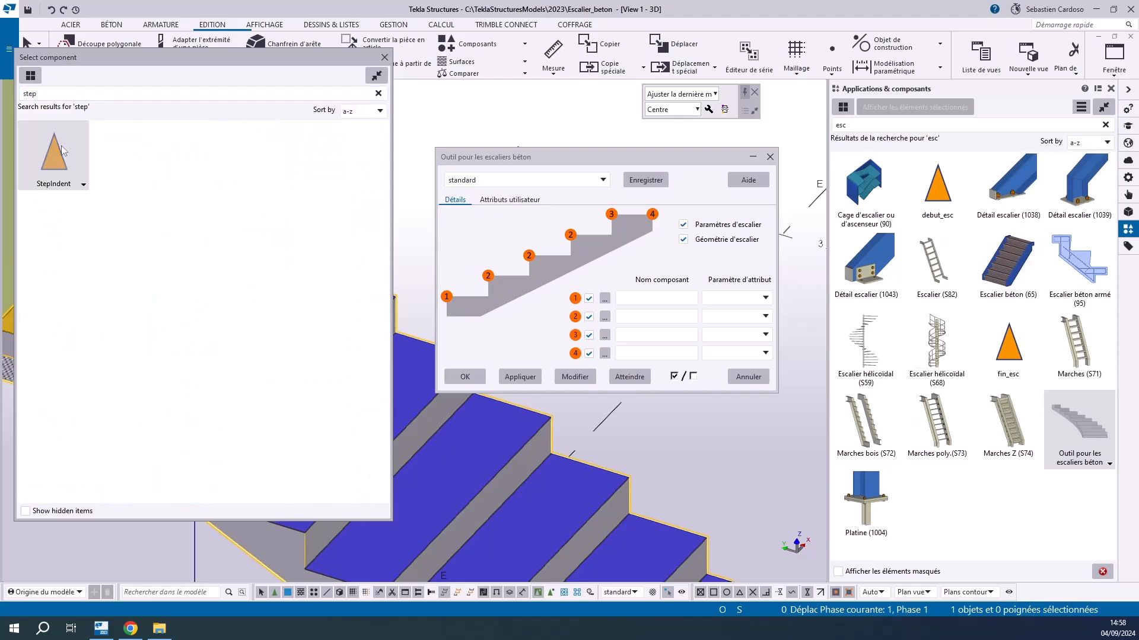
# Search the component catalogue for "step", assign StepIndent to detail position 3, and apply the details to the stair
pyautogui.click(729, 330)
pyautogui.click(729, 327)
pyautogui.click(642, 335)
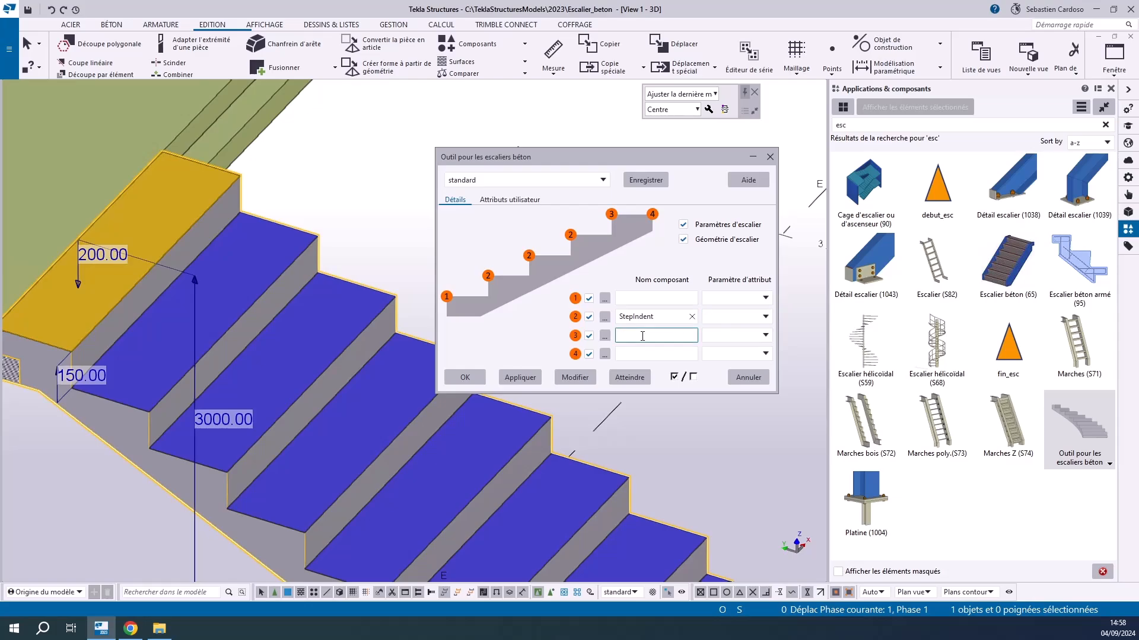
pyautogui.click(111, 118)
pyautogui.write('step')
pyautogui.doubleClick(83, 178)
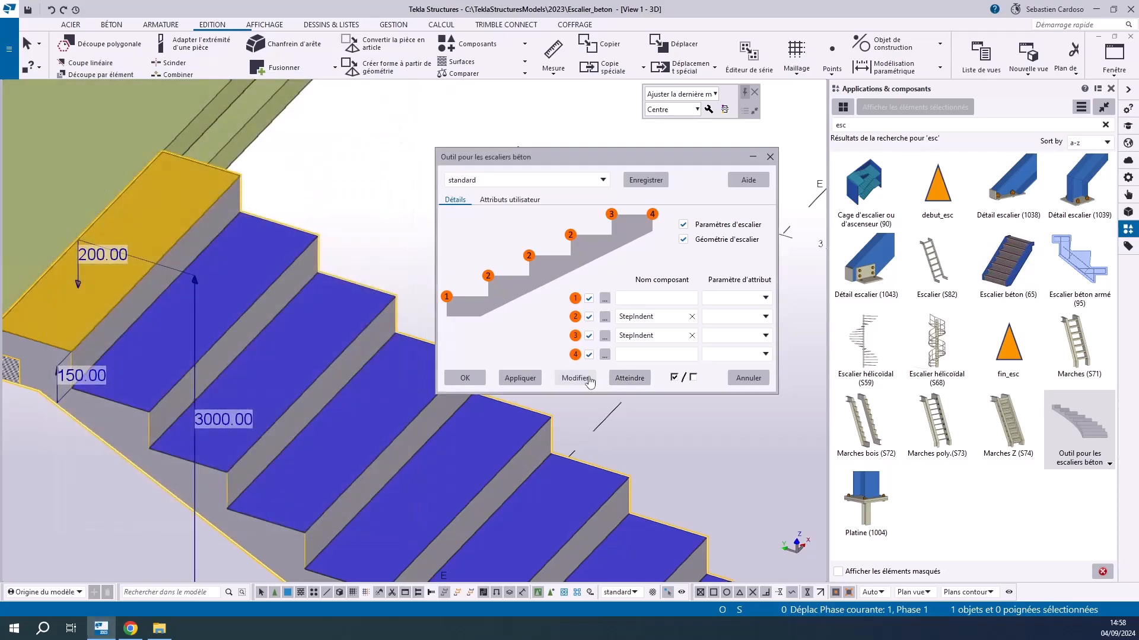
pyautogui.click(585, 385)
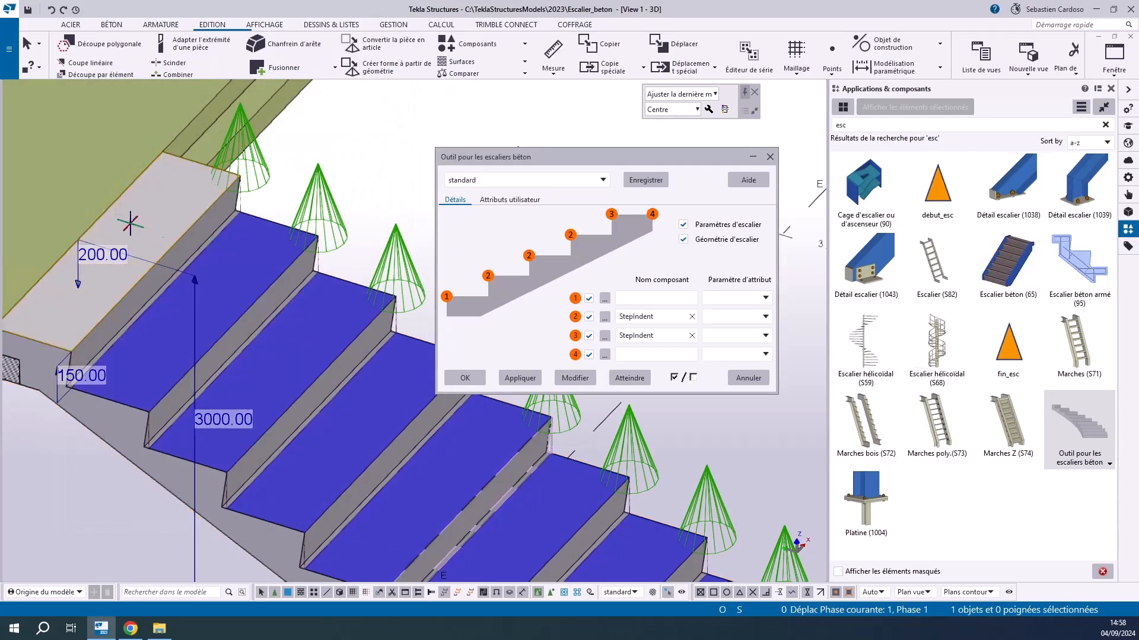
# Search the component catalogue for "step" and open the StepIndent settings to examine the Step Height and Indent parameters
pyautogui.scroll(-6, 150, 232)
pyautogui.scroll(5, 286, 400)
pyautogui.scroll(6, 286, 400)
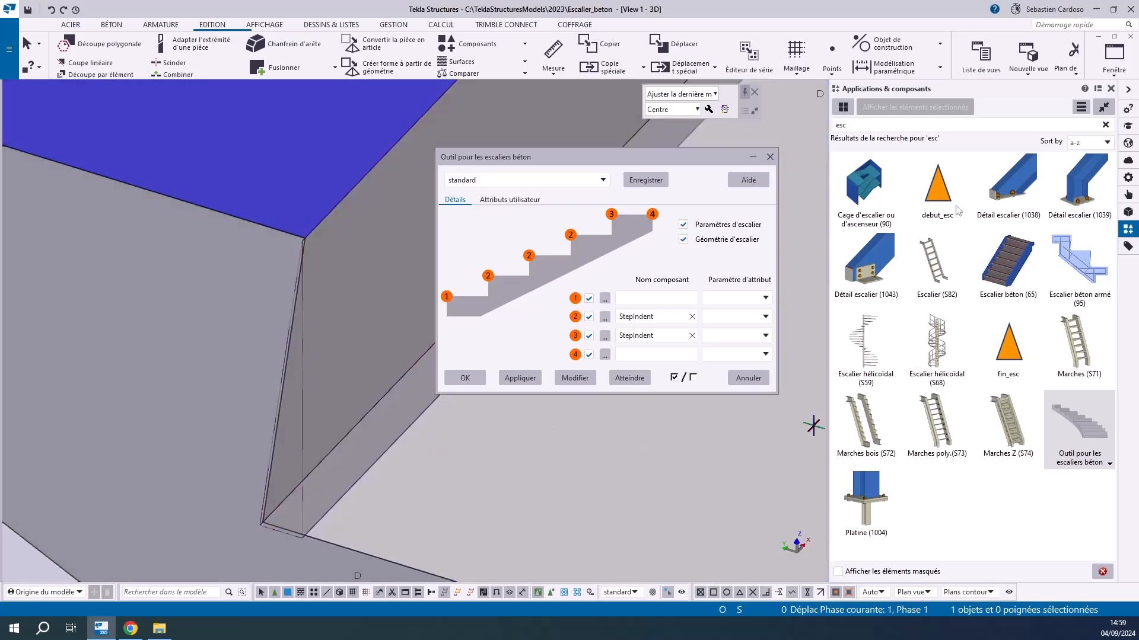
pyautogui.click(852, 124)
pyautogui.write('step')
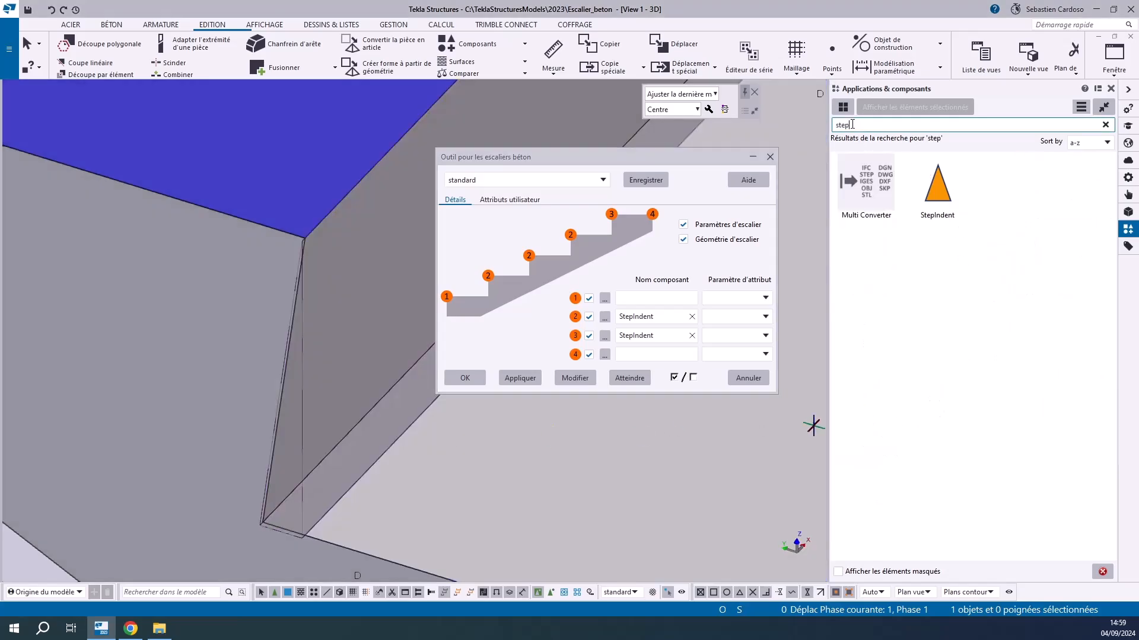
pyautogui.doubleClick(943, 193)
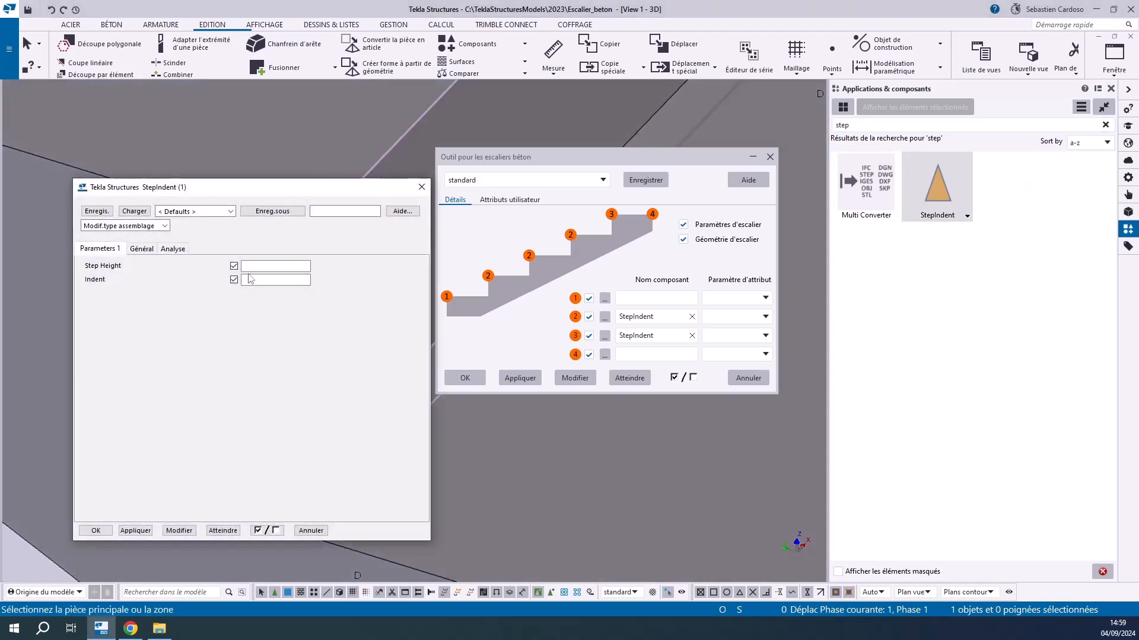
pyautogui.click(261, 266)
pyautogui.click(261, 279)
# Check the StepIndent save settings, close its dialog, and look at the attribute parameter choice for detail position 2
pyautogui.moveTo(224, 190); pyautogui.dragTo(591, 179)
pyautogui.click(712, 202)
pyautogui.click(788, 177)
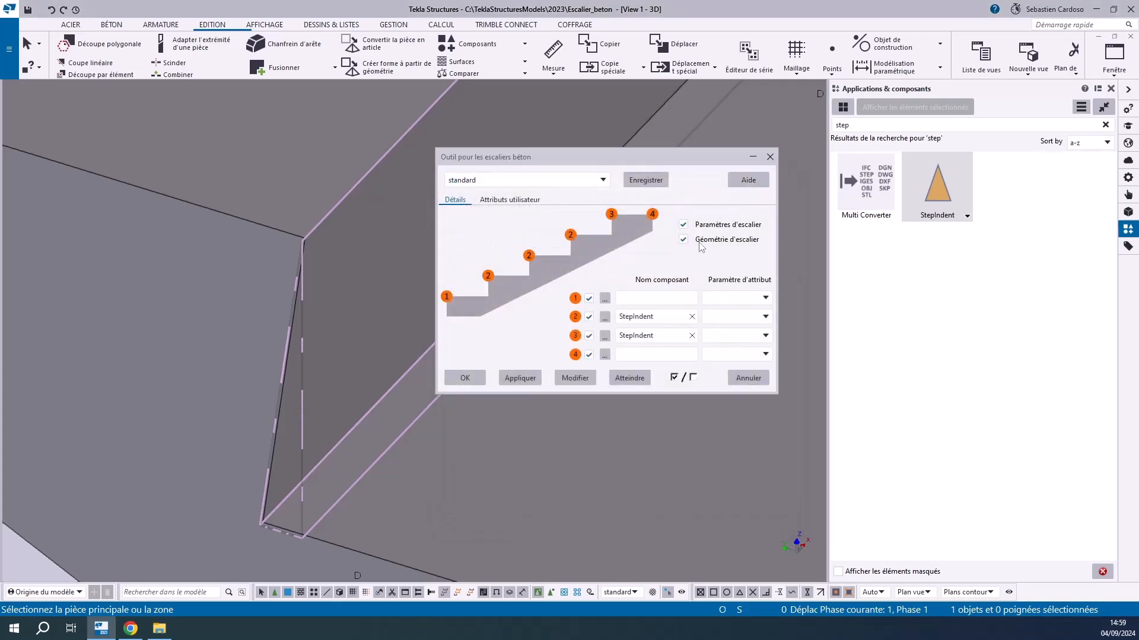
pyautogui.click(713, 326)
pyautogui.click(727, 323)
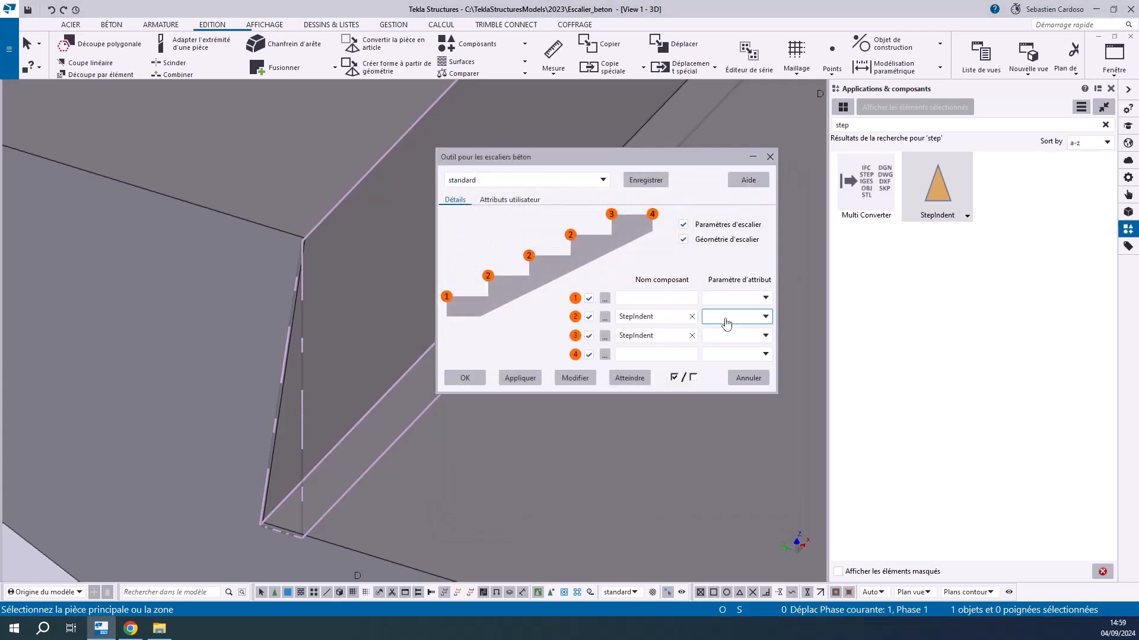
# Search the component selection for "esc" and assign the debut_esc component to detail position 1 of the stair
pyautogui.scroll(-11, 216, 310)
pyautogui.moveTo(146, 259); pyautogui.dragTo(270, 319, button='middle')
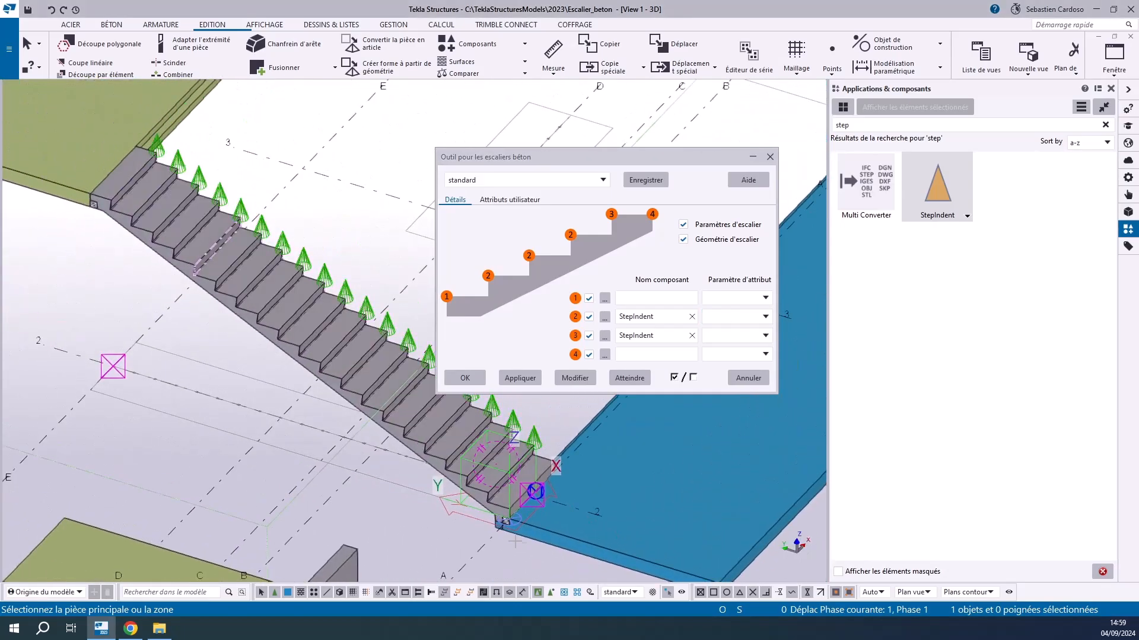
pyautogui.scroll(10, 492, 511)
pyautogui.scroll(-5, 409, 479)
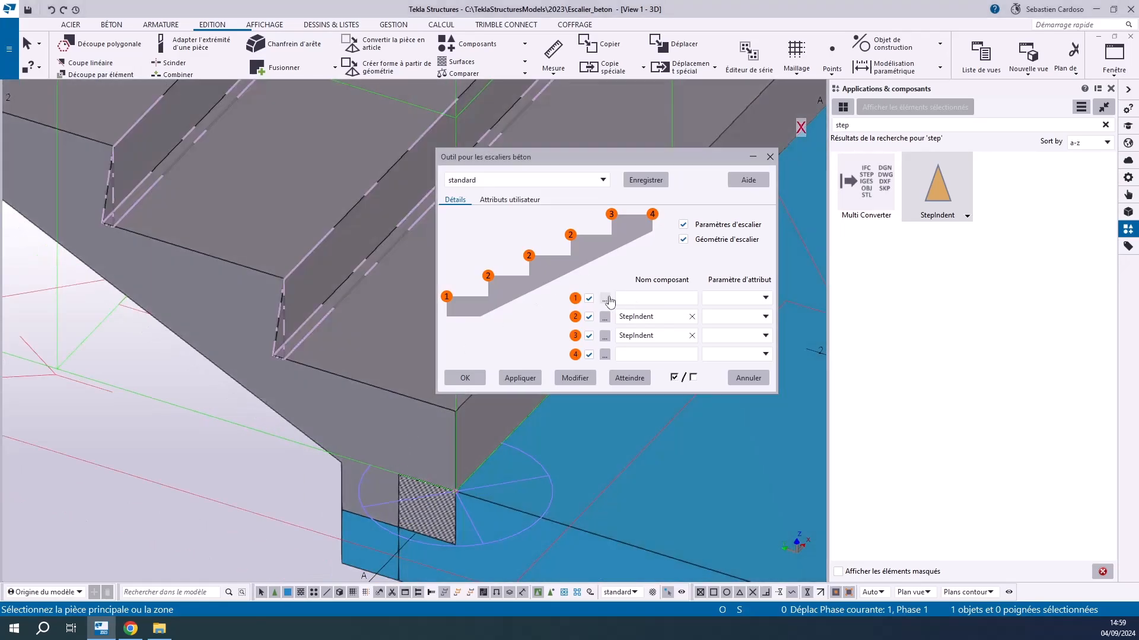
pyautogui.click(608, 298)
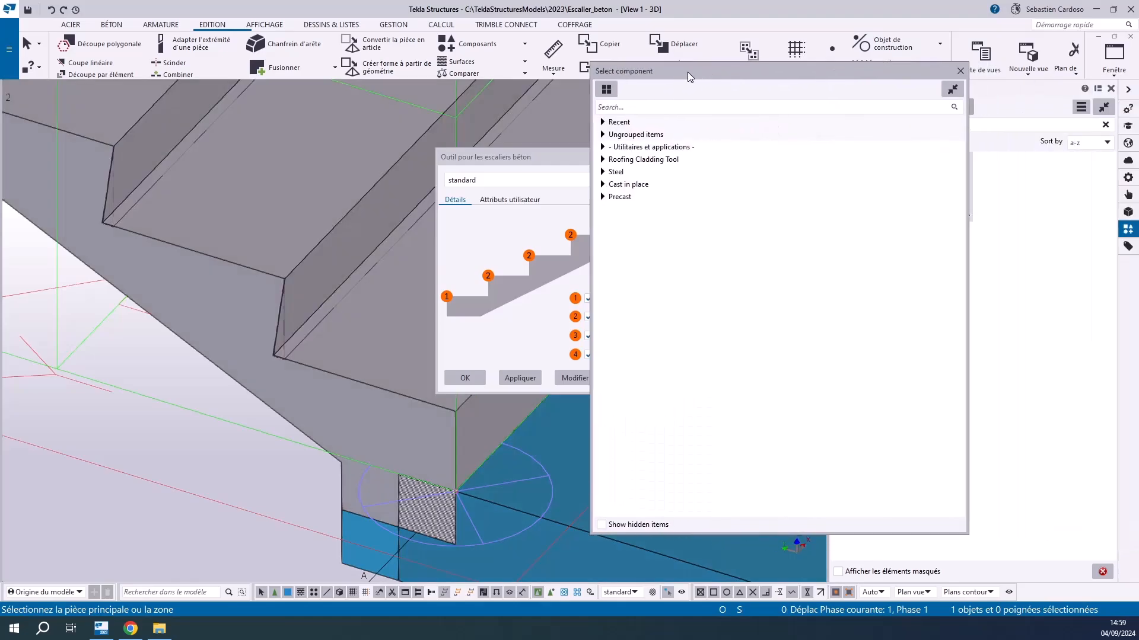
pyautogui.write('esc')
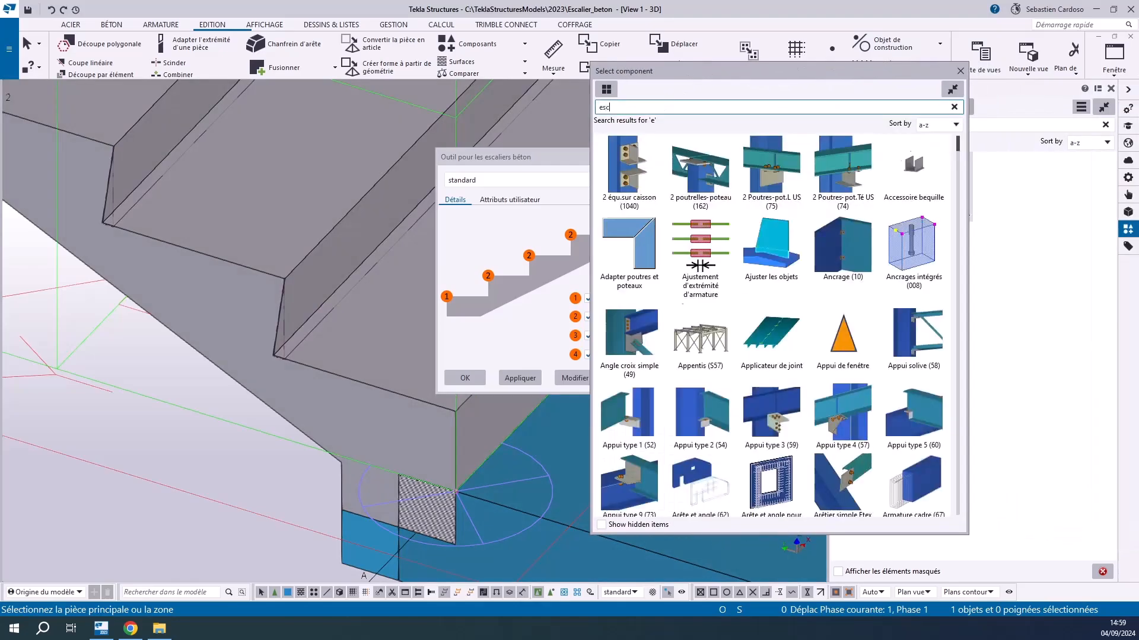
pyautogui.doubleClick(700, 169)
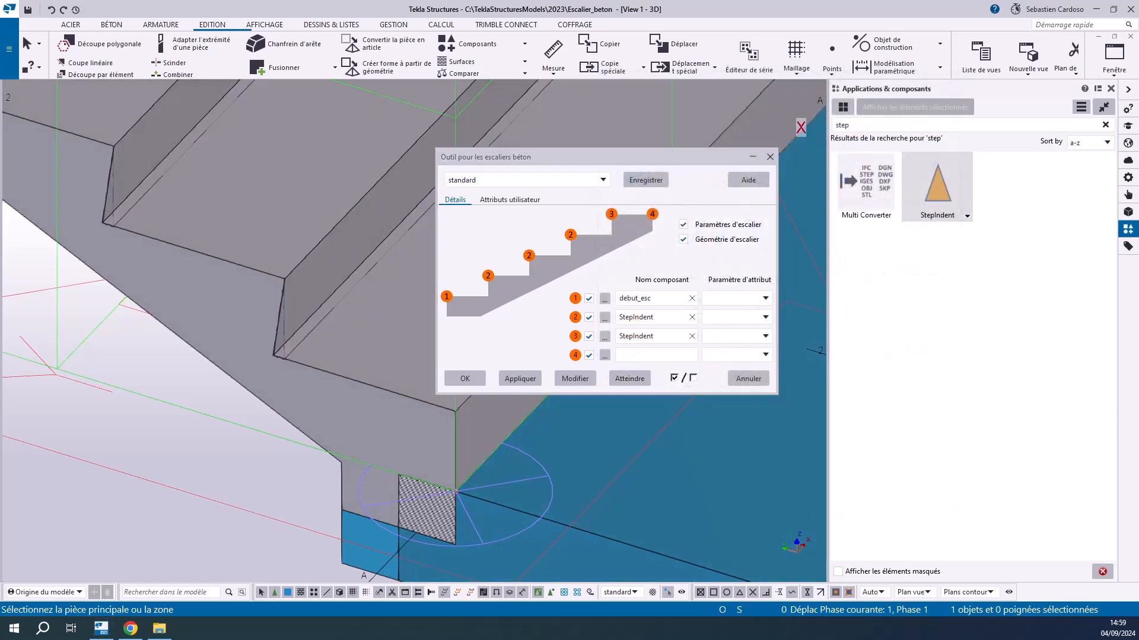
# Search the component selection for "esc", assign fin_esc to detail position 4, and apply the details to the stair
pyautogui.moveTo(0, 124); pyautogui.dragTo(705, 122)
pyautogui.scroll(-10, 258, 349)
pyautogui.scroll(10, 91, 223)
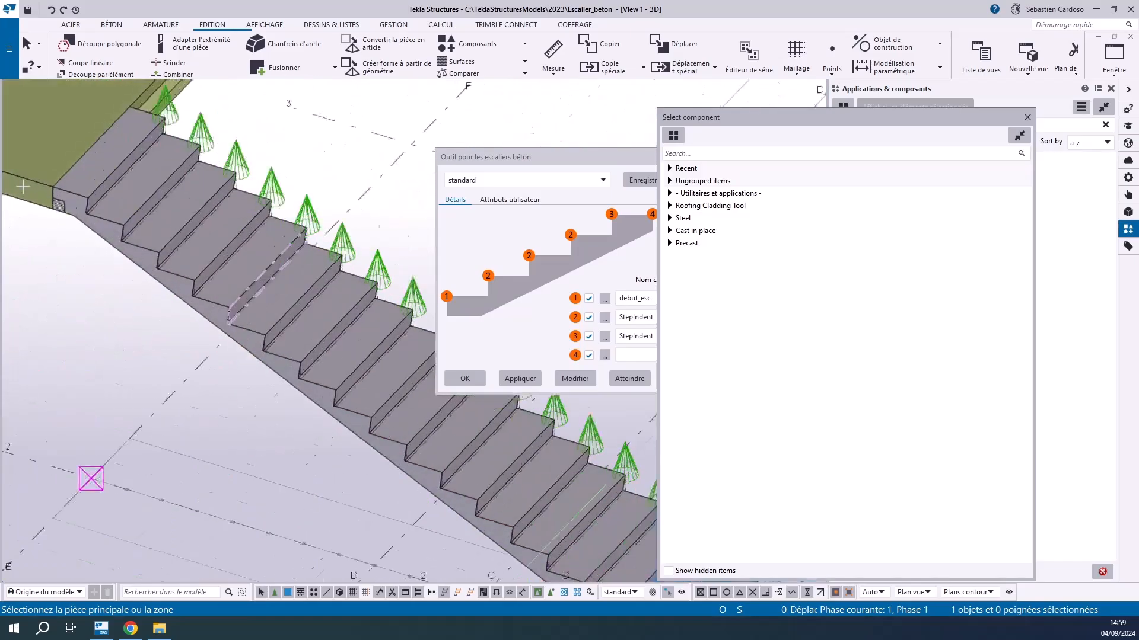
pyautogui.click(683, 155)
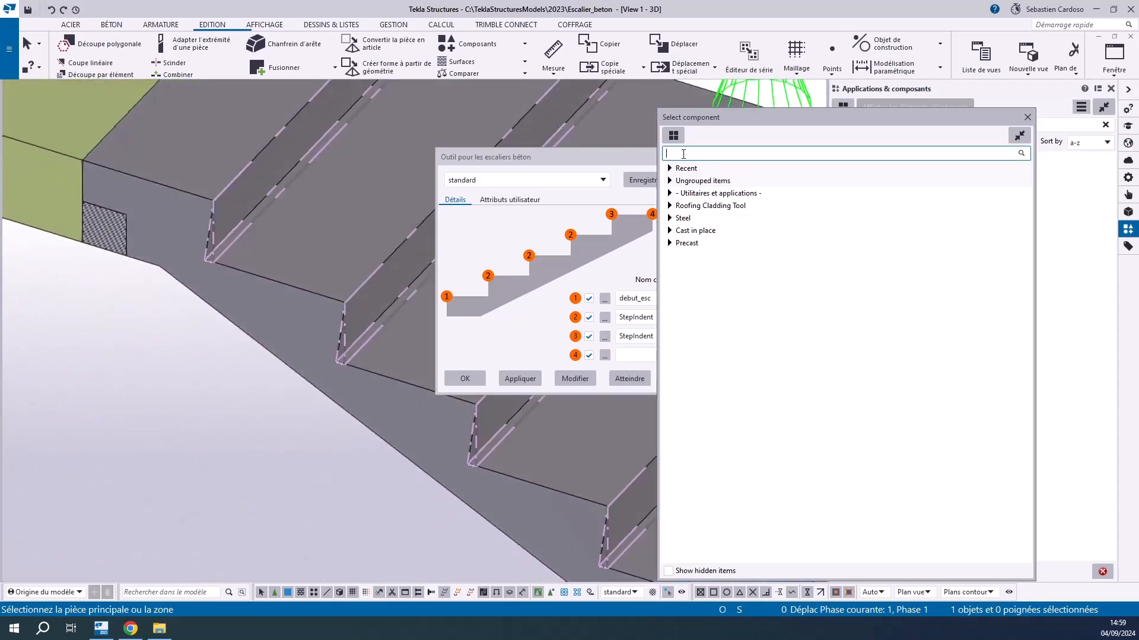
pyautogui.write('esc')
pyautogui.doubleClick(706, 372)
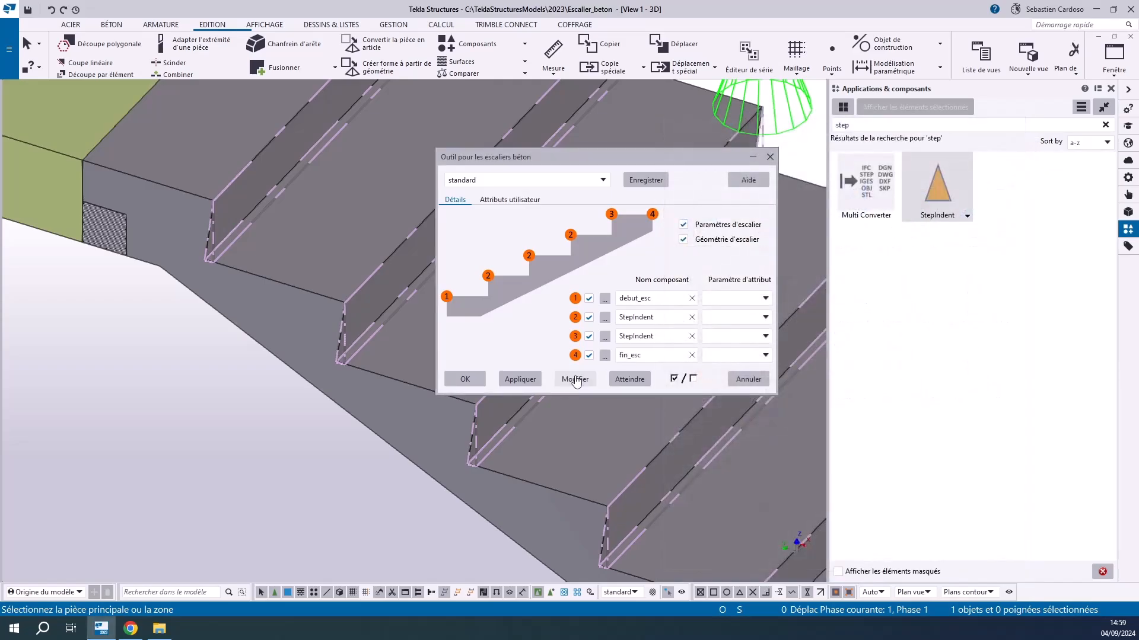
pyautogui.click(575, 379)
# Examine the support details at the stair's upper and lower ends, close the stair settings, and end the running command
pyautogui.scroll(5, 121, 245)
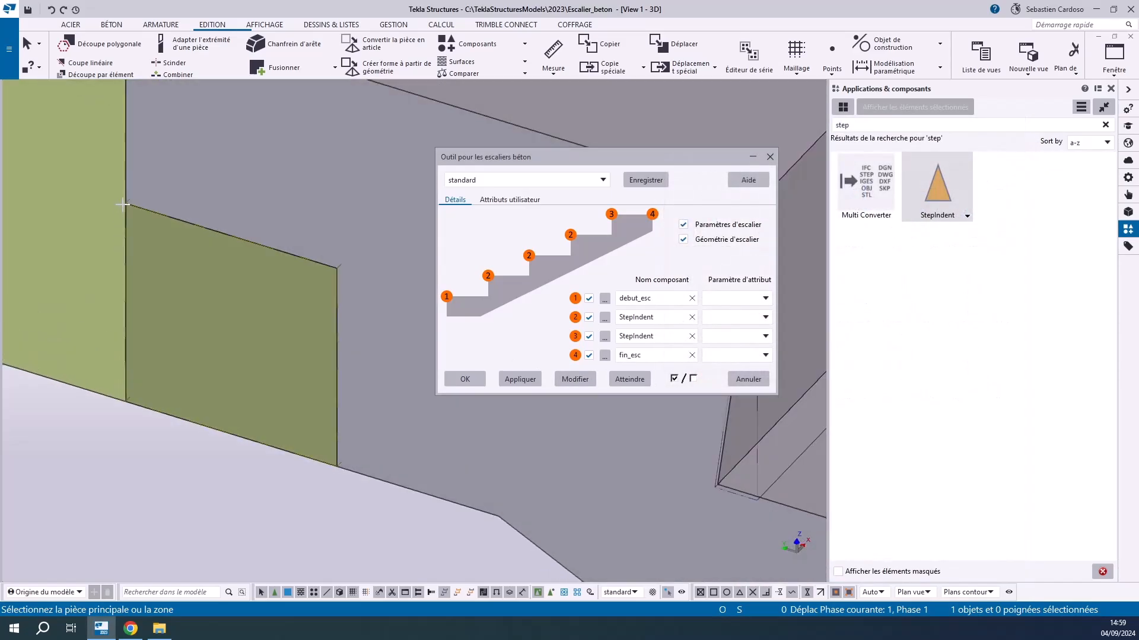
pyautogui.click(122, 205)
pyautogui.scroll(-10, 351, 463)
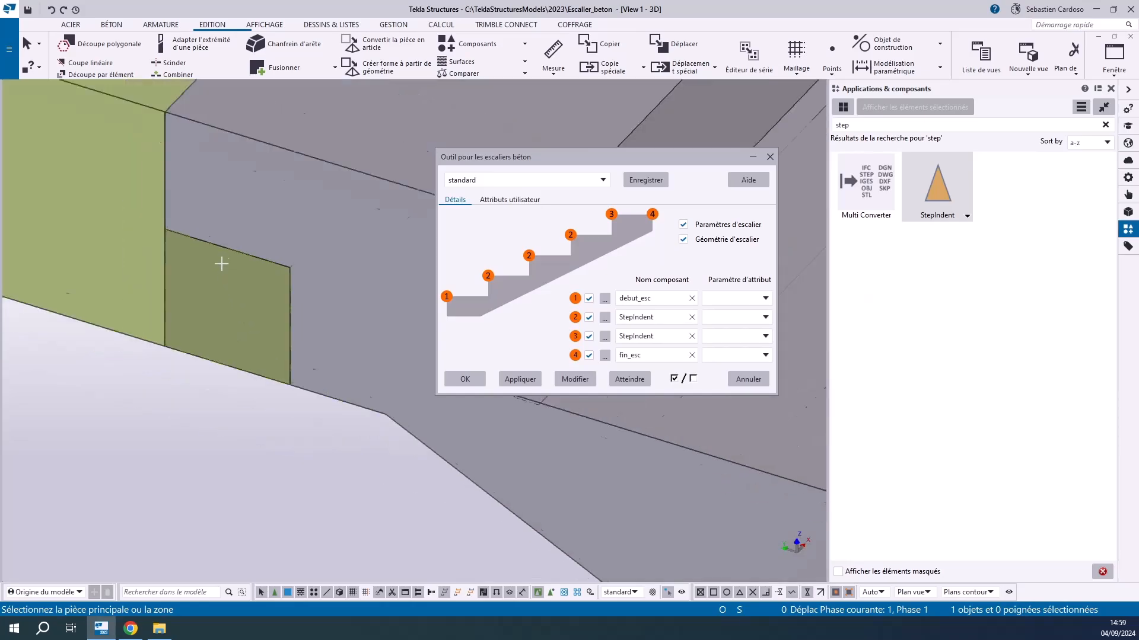
pyautogui.scroll(5, 372, 339)
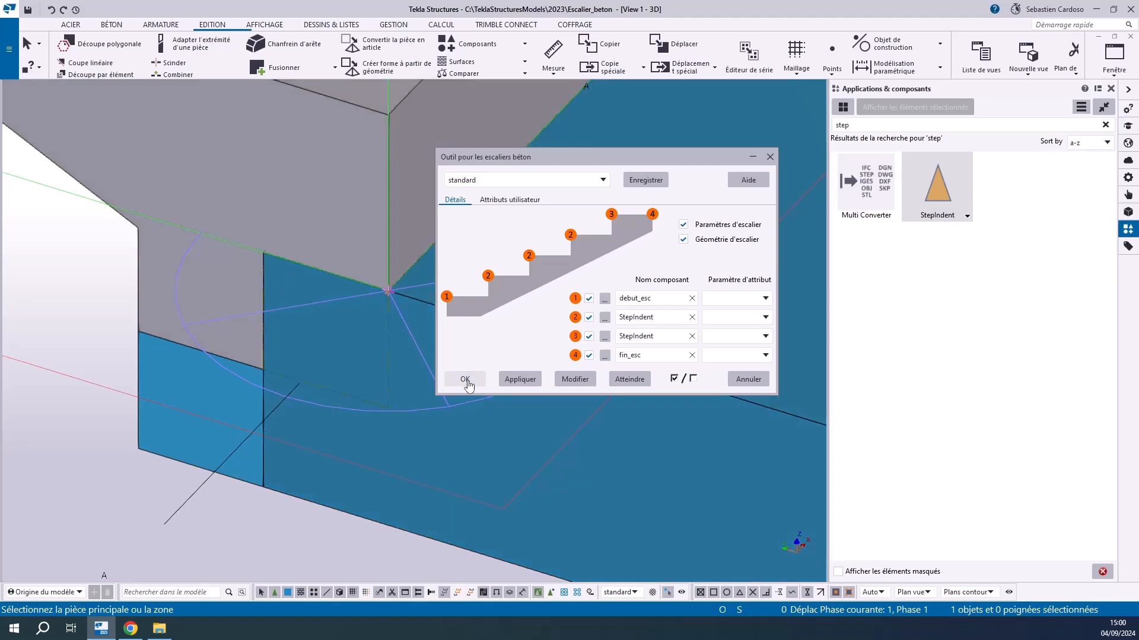
pyautogui.click(465, 379)
pyautogui.rightClick(299, 368)
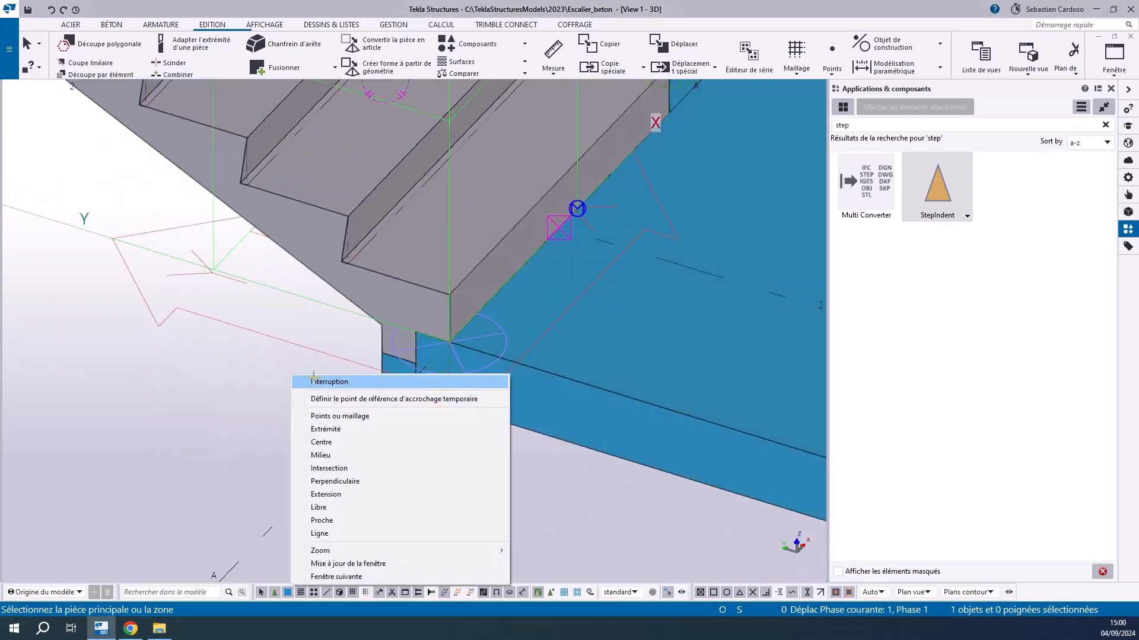
pyautogui.click(308, 379)
# Show only the stair in the view and examine the cut details at its lower and upper ends
pyautogui.rightClick(320, 259)
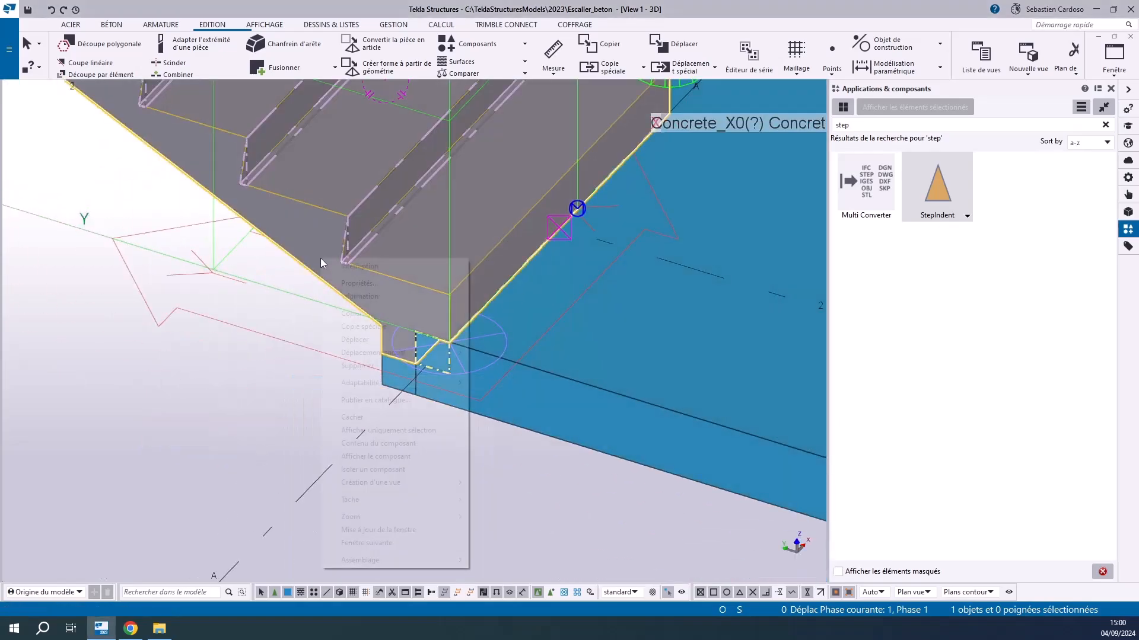
pyautogui.click(396, 432)
pyautogui.scroll(4, 475, 404)
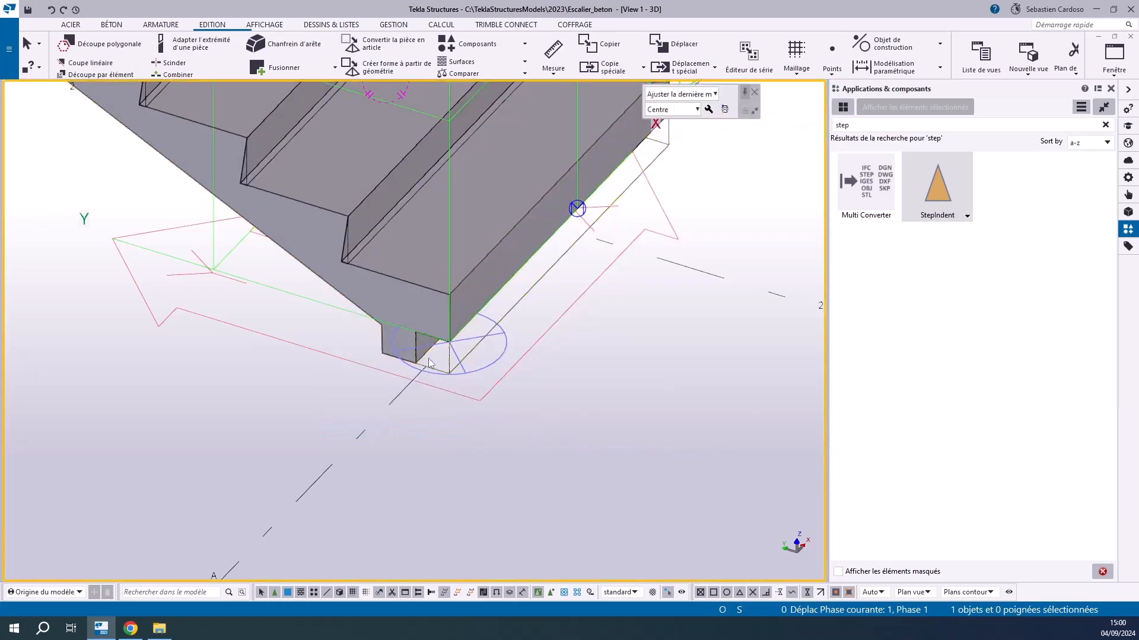
pyautogui.scroll(-8, 474, 387)
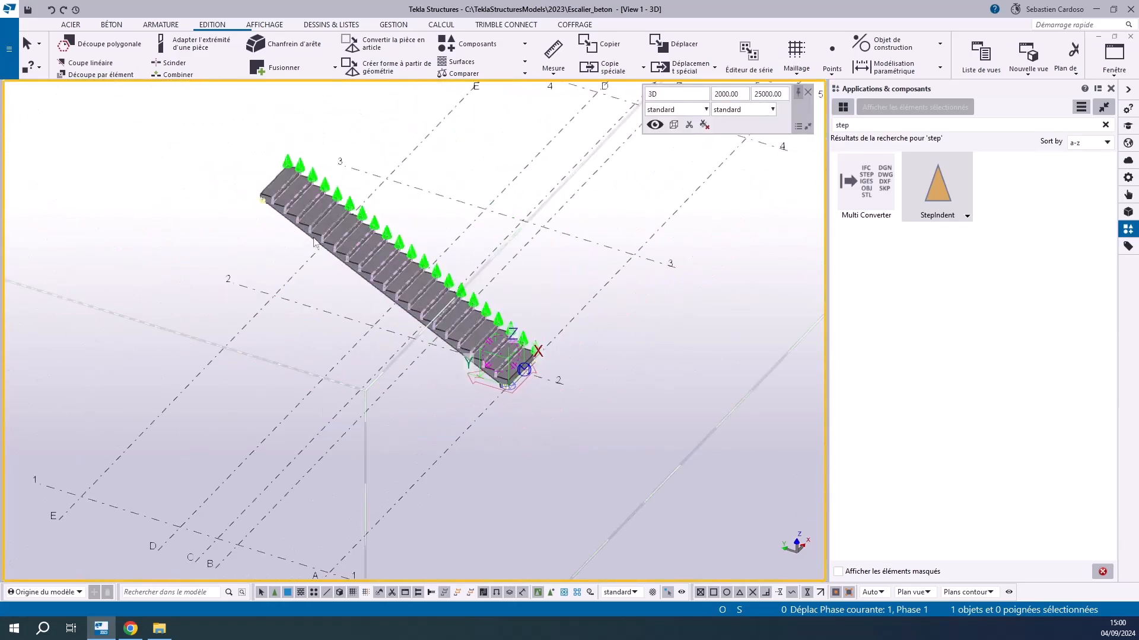
pyautogui.scroll(5, 260, 191)
pyautogui.scroll(3, 260, 191)
pyautogui.scroll(-3, 258, 240)
pyautogui.keyDown('ctrl'); pyautogui.moveTo(288, 258); pyautogui.dragTo(358, 228, button='middle'); pyautogui.keyUp('ctrl')
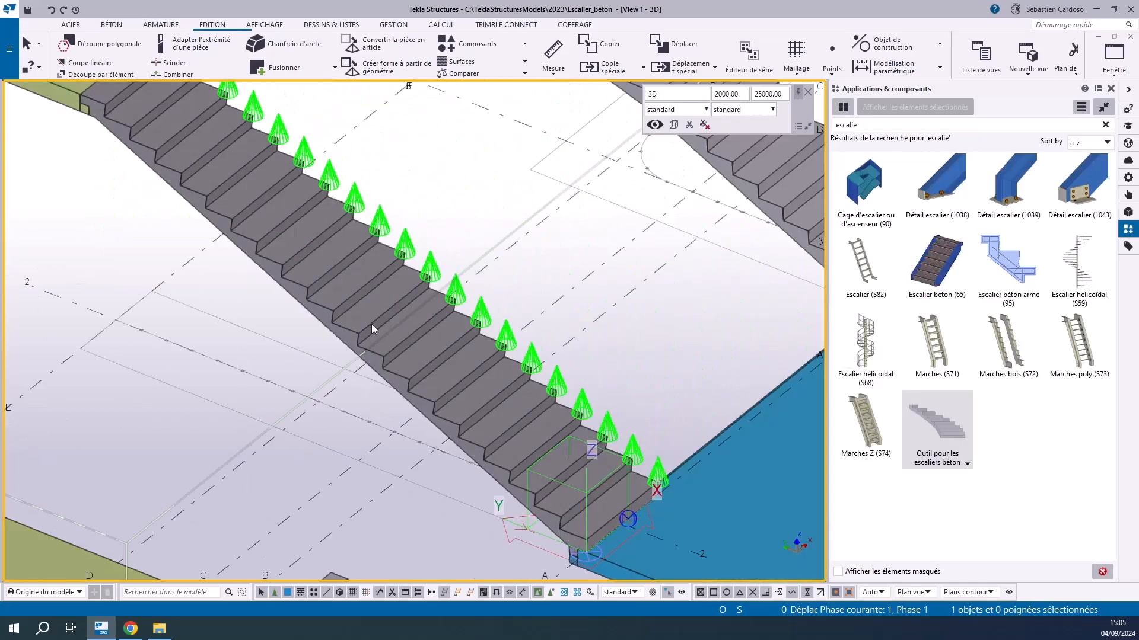
# Set the depth of one mid-flight step to 900 mm to form an intermediate landing, and deselect the stair
pyautogui.click(371, 326)
pyautogui.scroll(6, 370, 321)
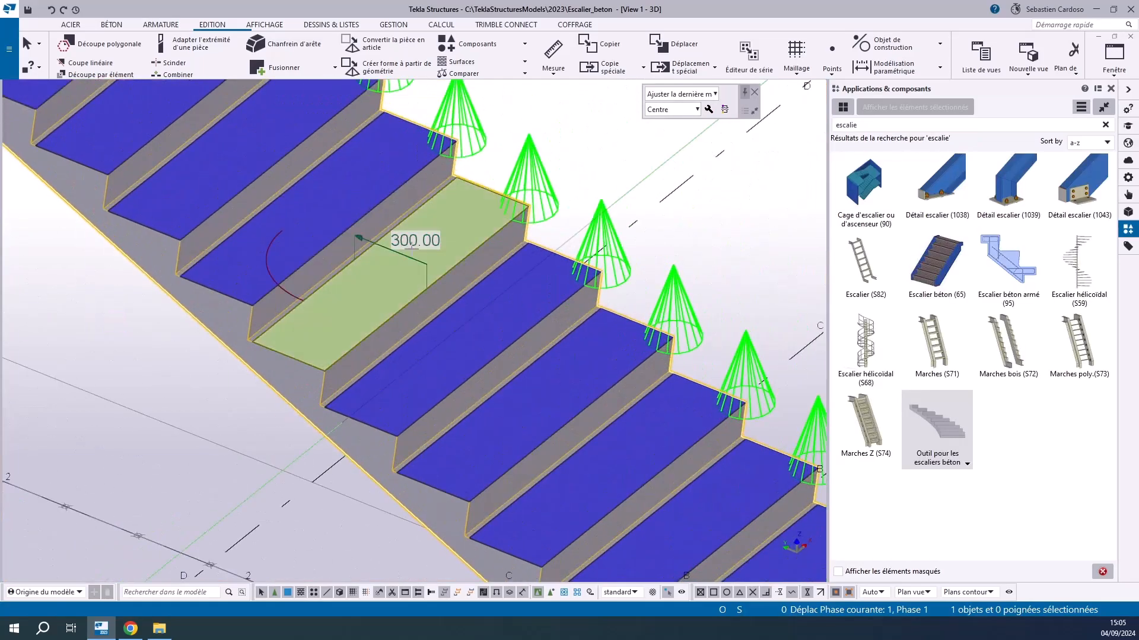
pyautogui.click(414, 242)
pyautogui.write('900')
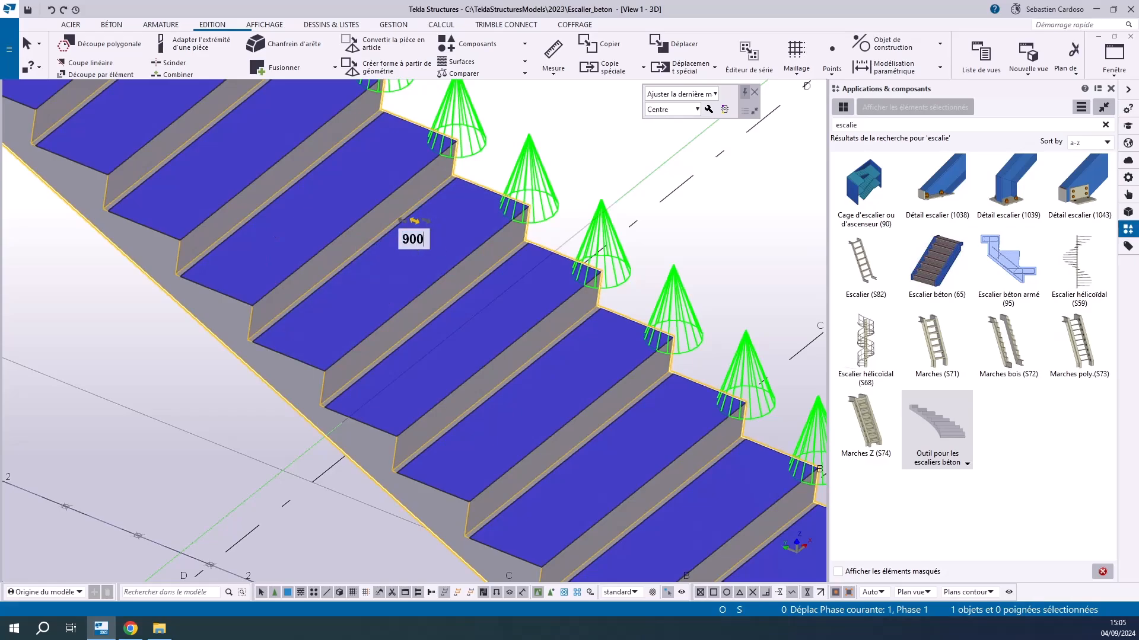
pyautogui.press('Return')
pyautogui.scroll(-4, 414, 243)
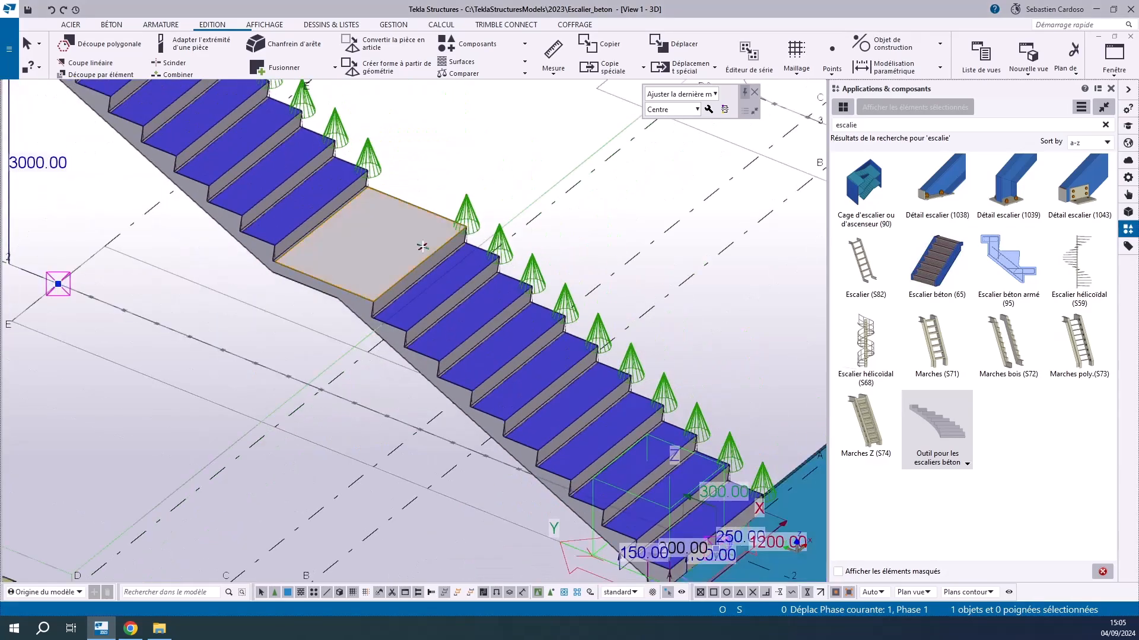
pyautogui.scroll(-4, 344, 375)
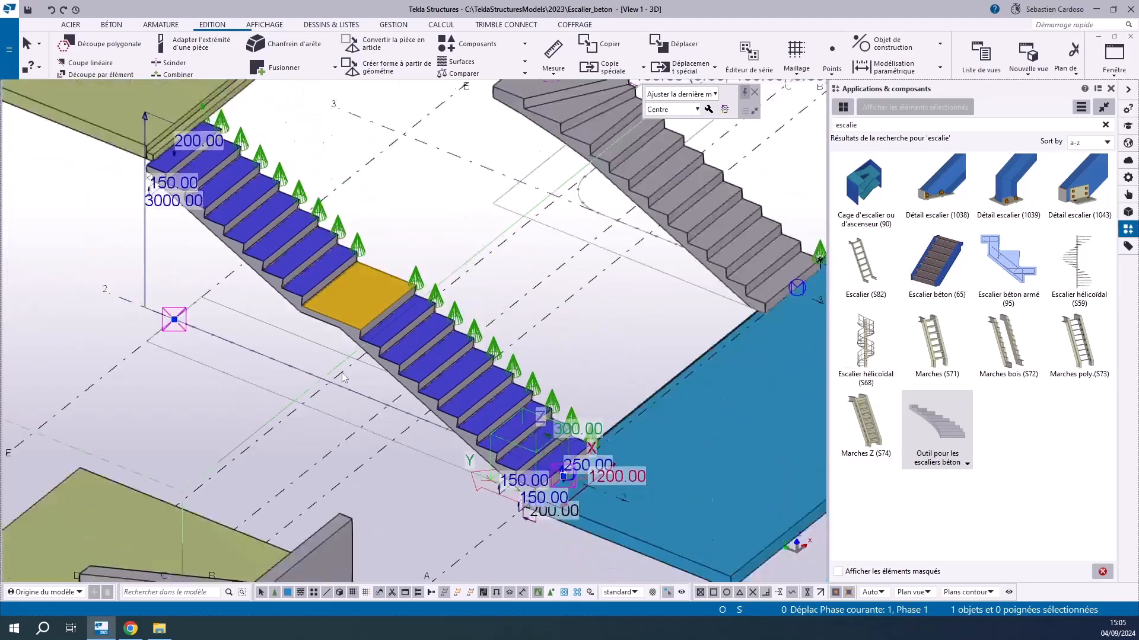
pyautogui.scroll(4, 345, 334)
pyautogui.click(435, 240)
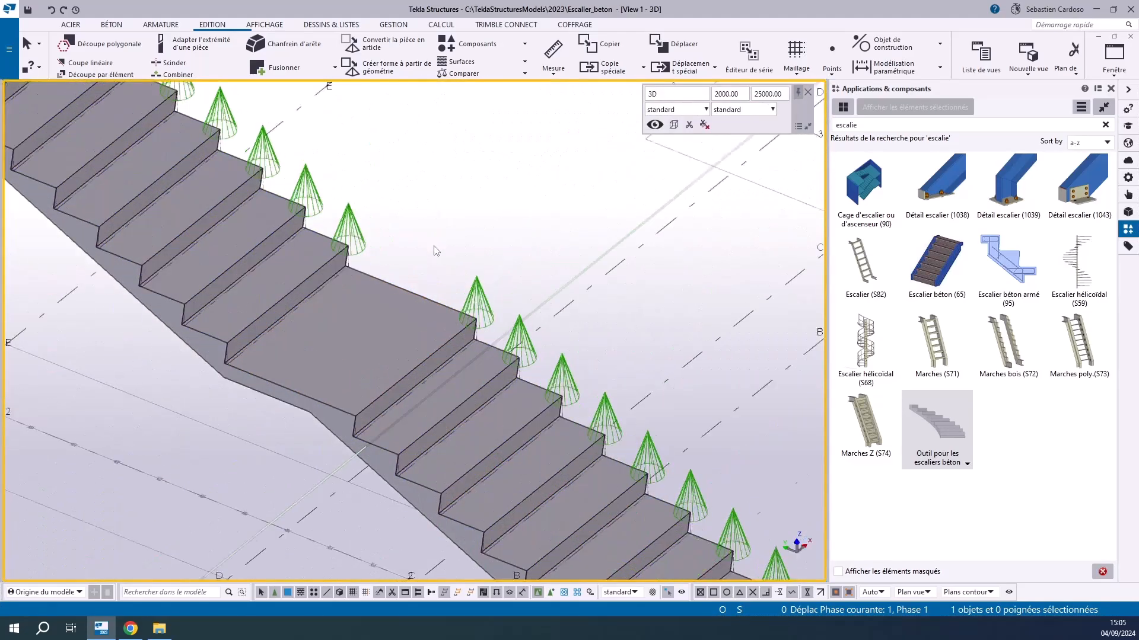
pyautogui.scroll(2, 436, 248)
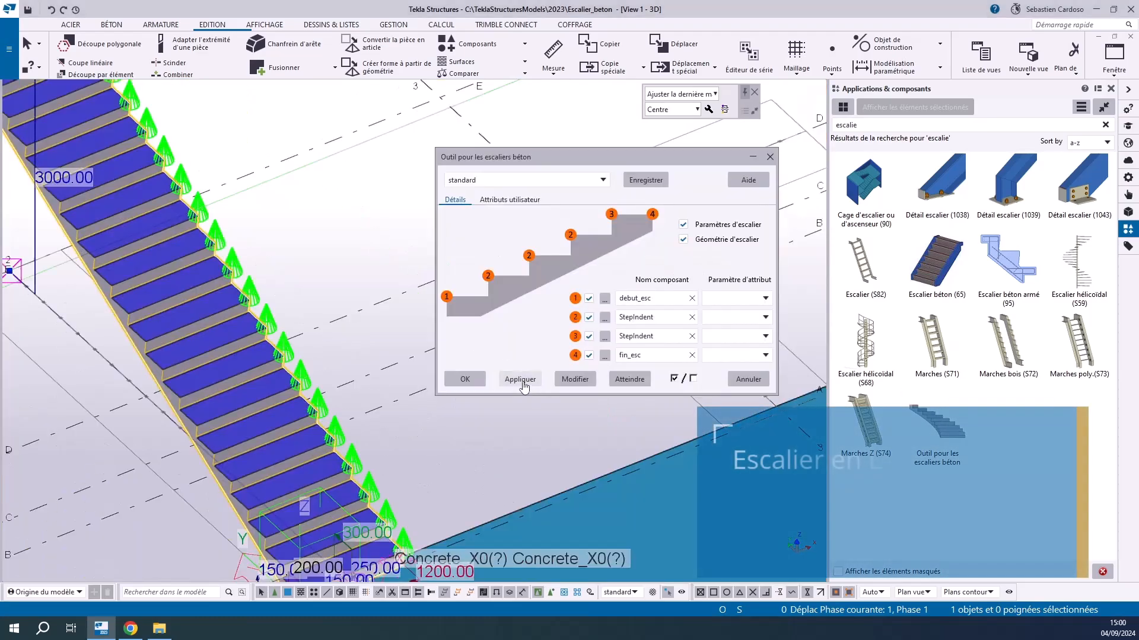
# Close the stair settings and start an L-shaped concrete stair with its origin at the intersection of grid lines 3 and A
pyautogui.click(474, 379)
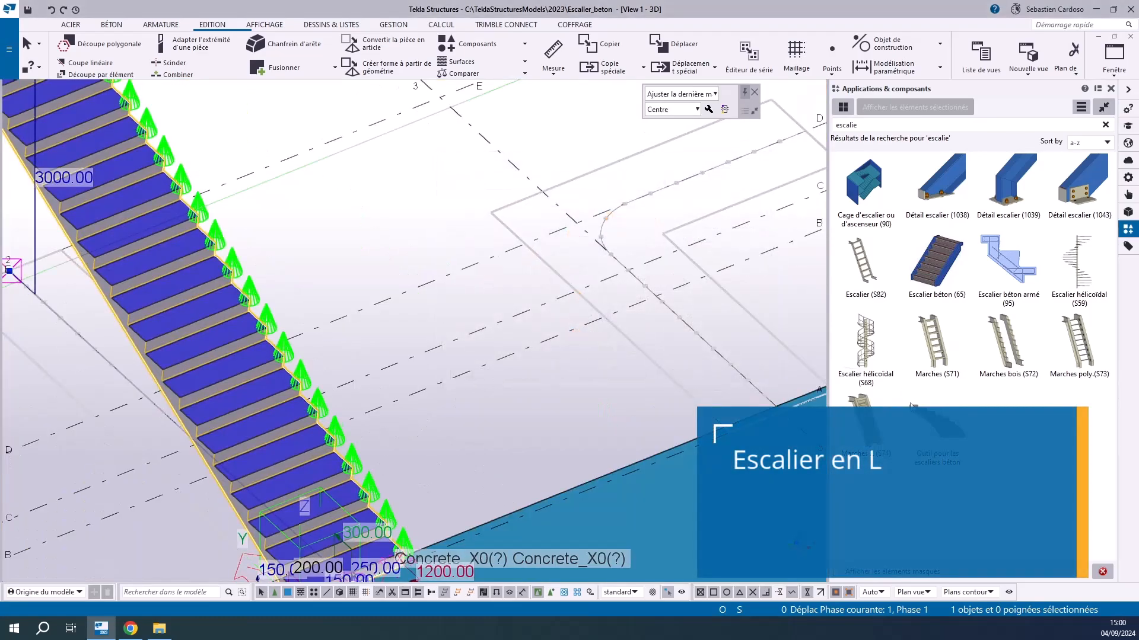
pyautogui.click(944, 432)
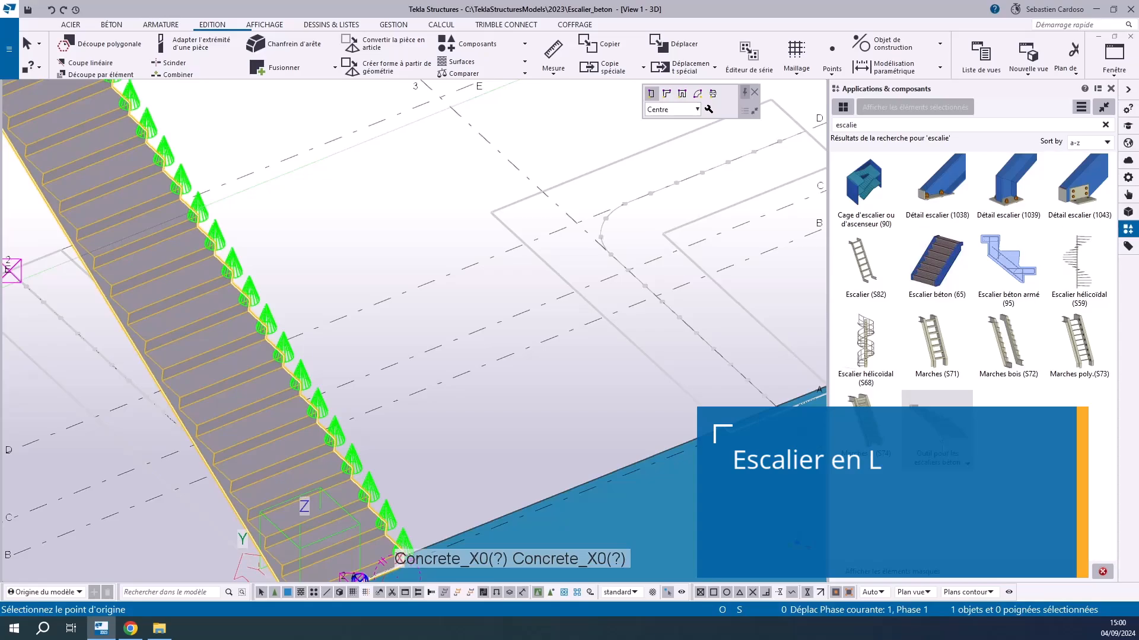
pyautogui.click(667, 93)
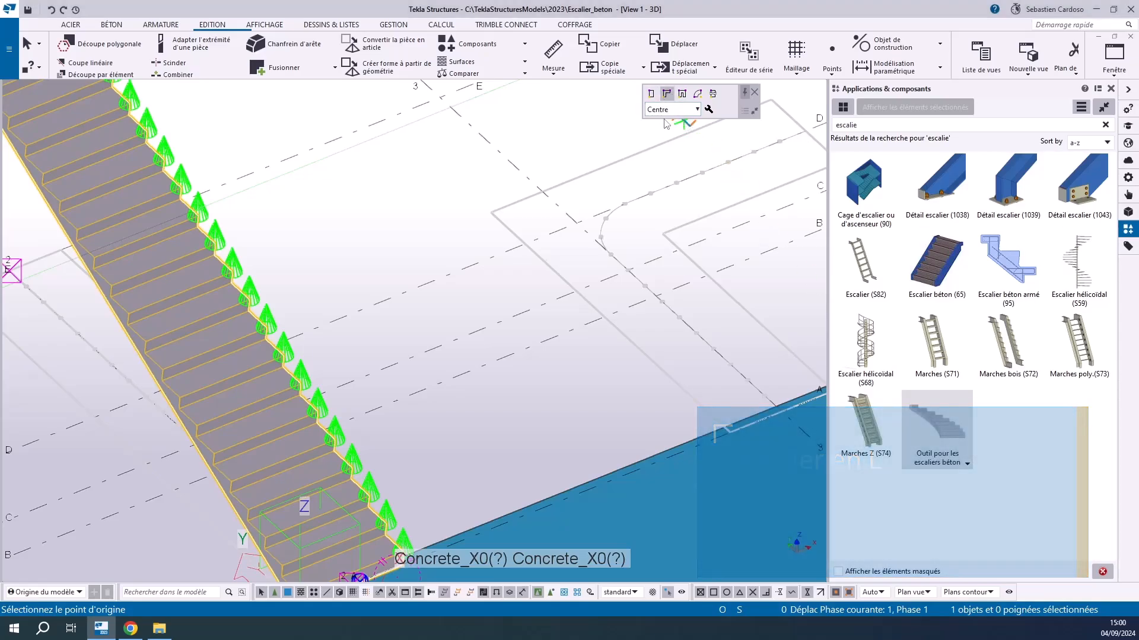
pyautogui.scroll(-3, 365, 248)
pyautogui.scroll(3, 554, 246)
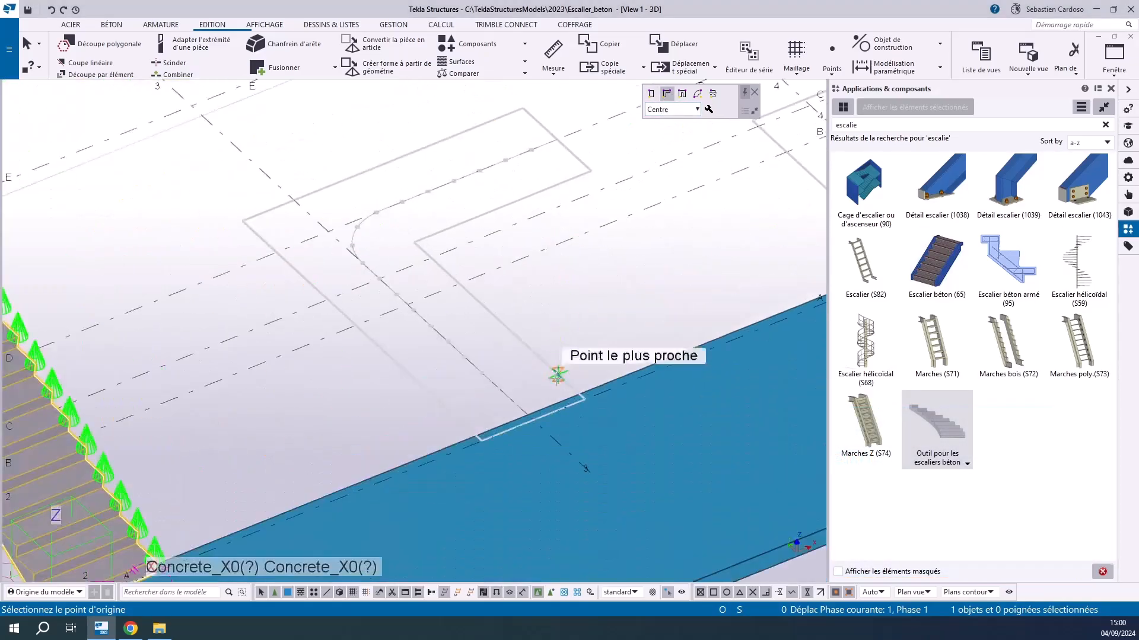
pyautogui.scroll(1, 533, 421)
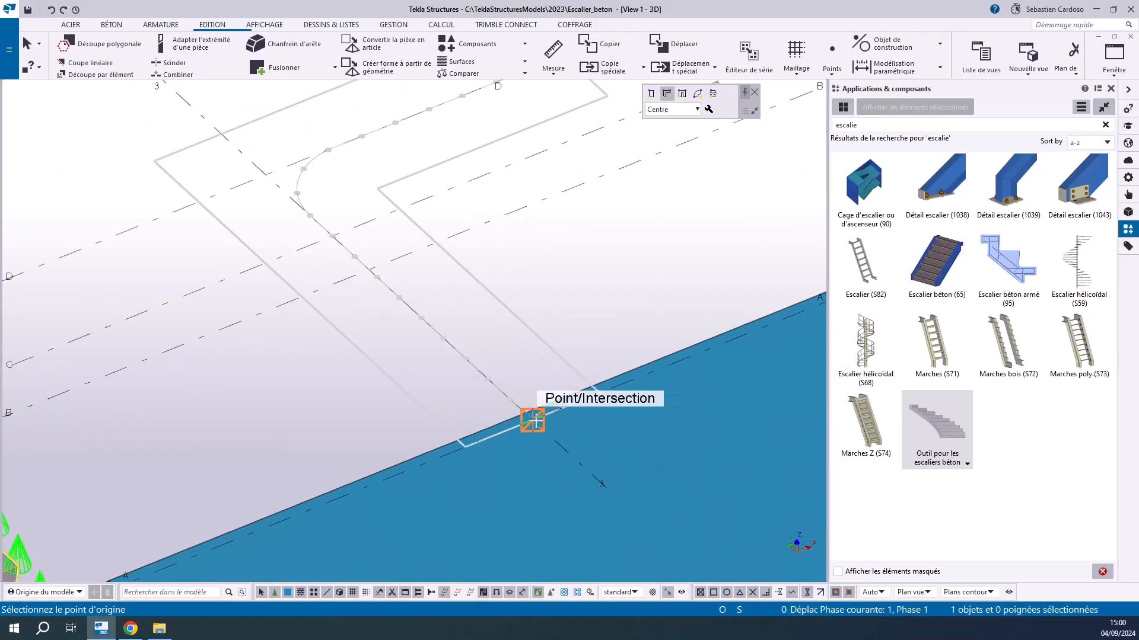
pyautogui.hotkey('ctrl', 'p')
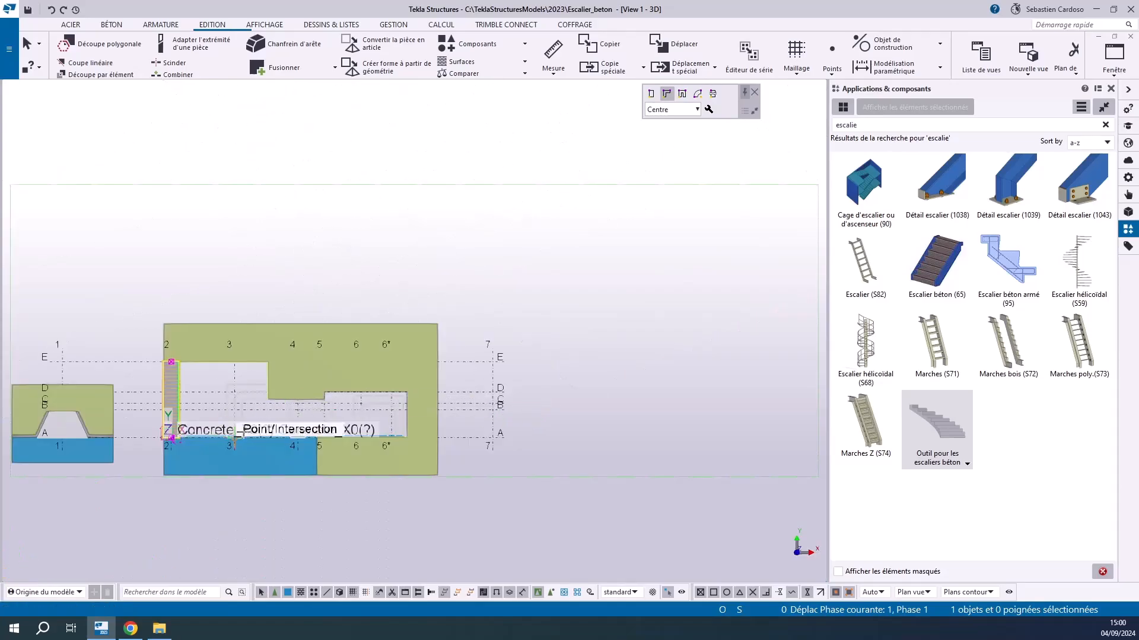
pyautogui.scroll(7, 223, 441)
pyautogui.click(302, 381)
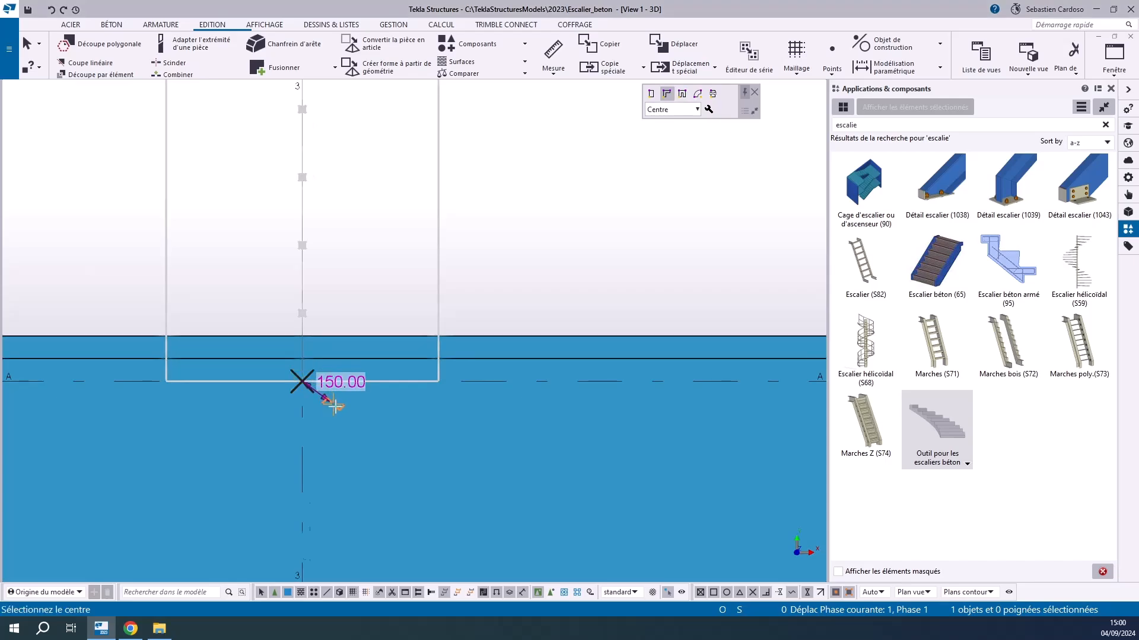
# Place the L-stair's corner at grid intersection 3/D and its end point on grid line D at the upper slab's edge, ending the placement
pyautogui.scroll(-4, 336, 408)
pyautogui.scroll(2, 338, 236)
pyautogui.click(325, 230)
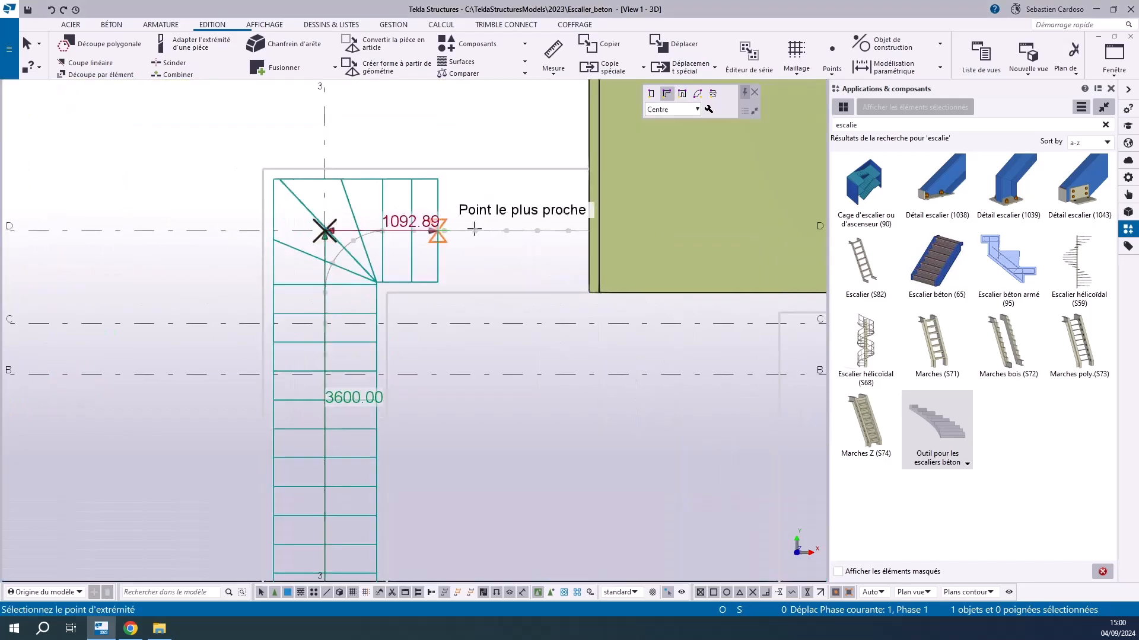
pyautogui.scroll(2, 584, 228)
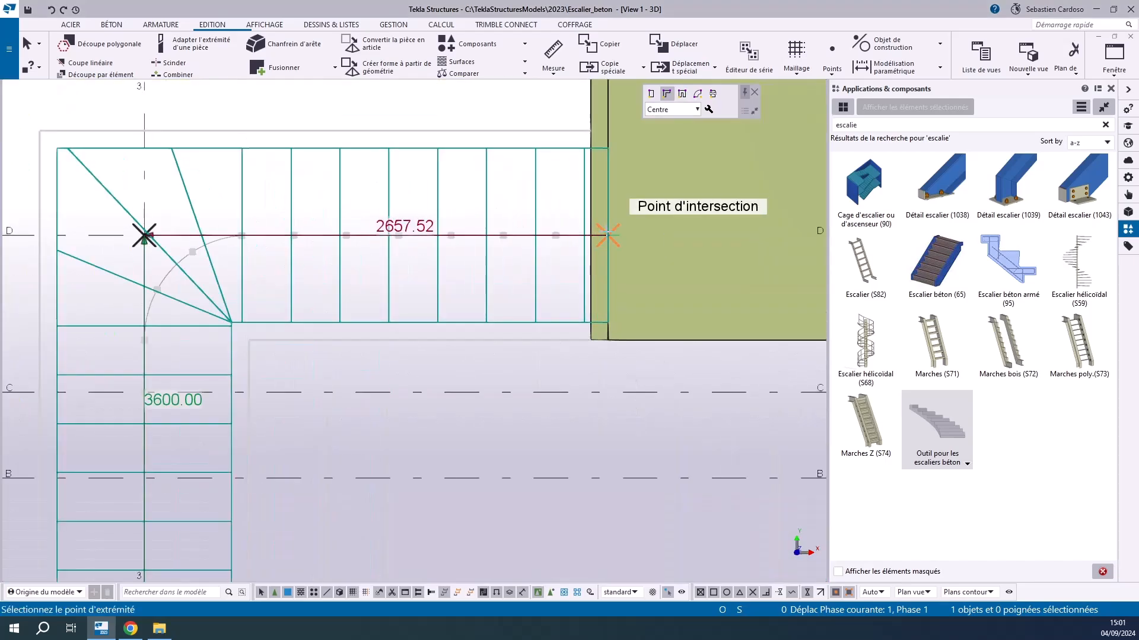
pyautogui.click(608, 235)
pyautogui.scroll(-3, 416, 157)
pyautogui.rightClick(381, 98)
pyautogui.click(402, 109)
# Examine the L-shaped stair's step profile and its support details at the lower and upper slabs
pyautogui.keyDown('ctrl'); pyautogui.moveTo(350, 402); pyautogui.dragTo(409, 296, button='middle'); pyautogui.keyUp('ctrl')
pyautogui.scroll(6, 328, 427)
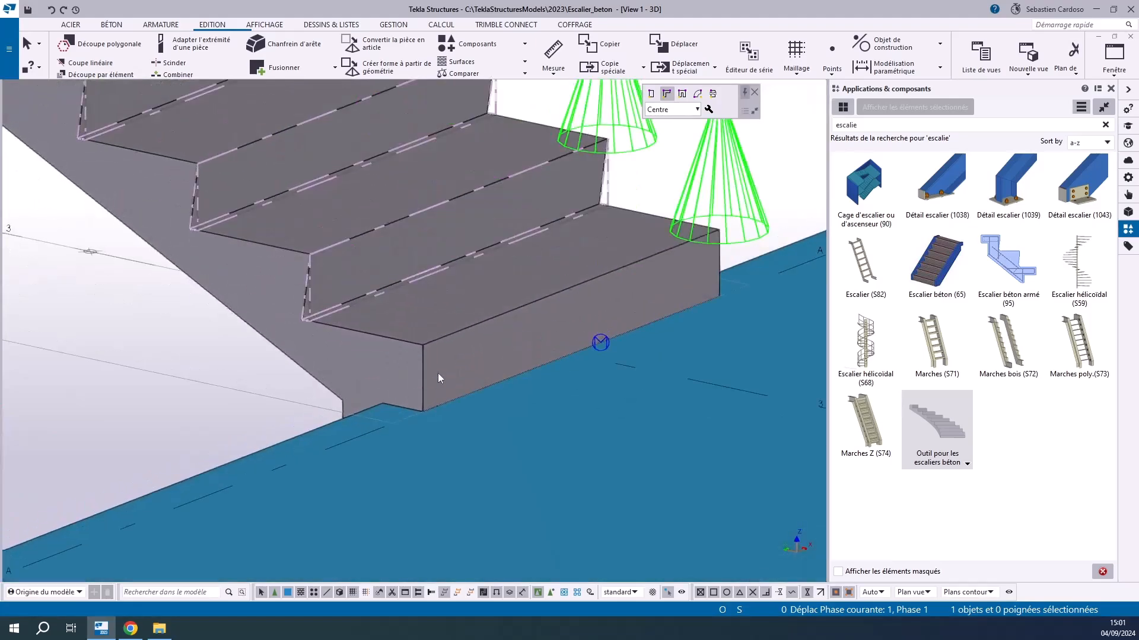
pyautogui.scroll(4, 318, 292)
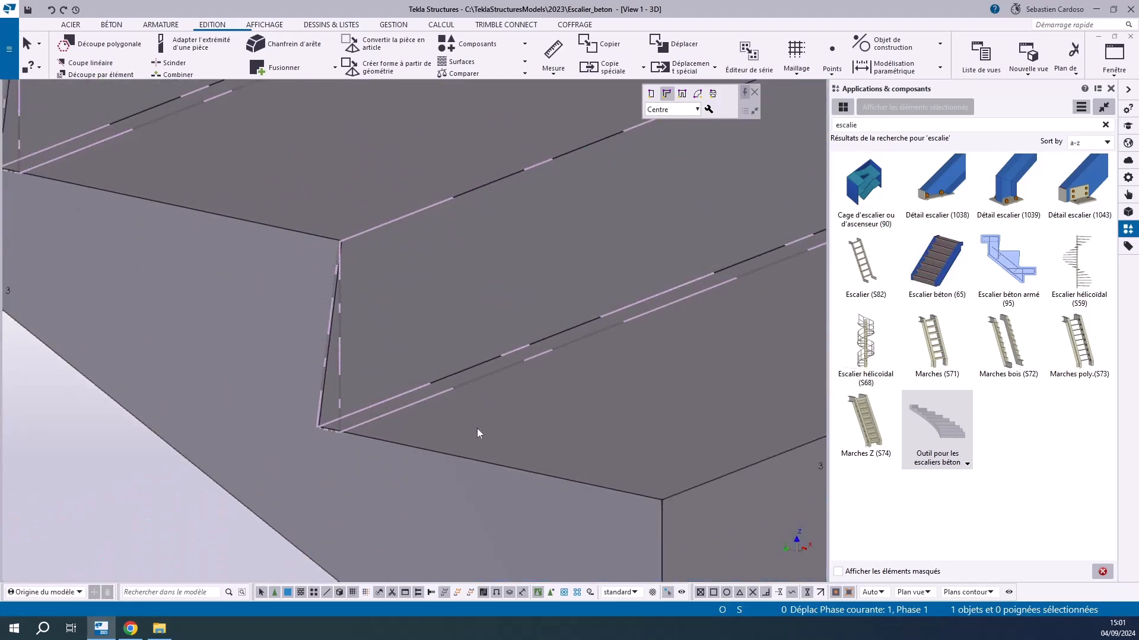
pyautogui.scroll(-8, 522, 373)
pyautogui.moveTo(325, 463); pyautogui.dragTo(332, 578, button='middle')
pyautogui.scroll(5, 479, 204)
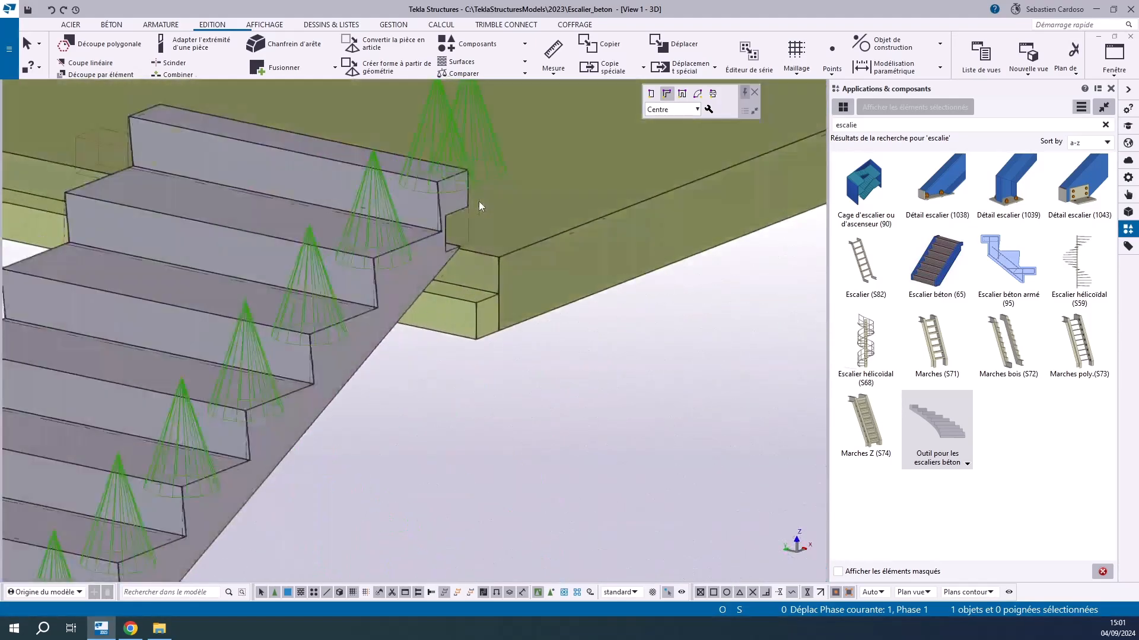
pyautogui.scroll(3, 479, 202)
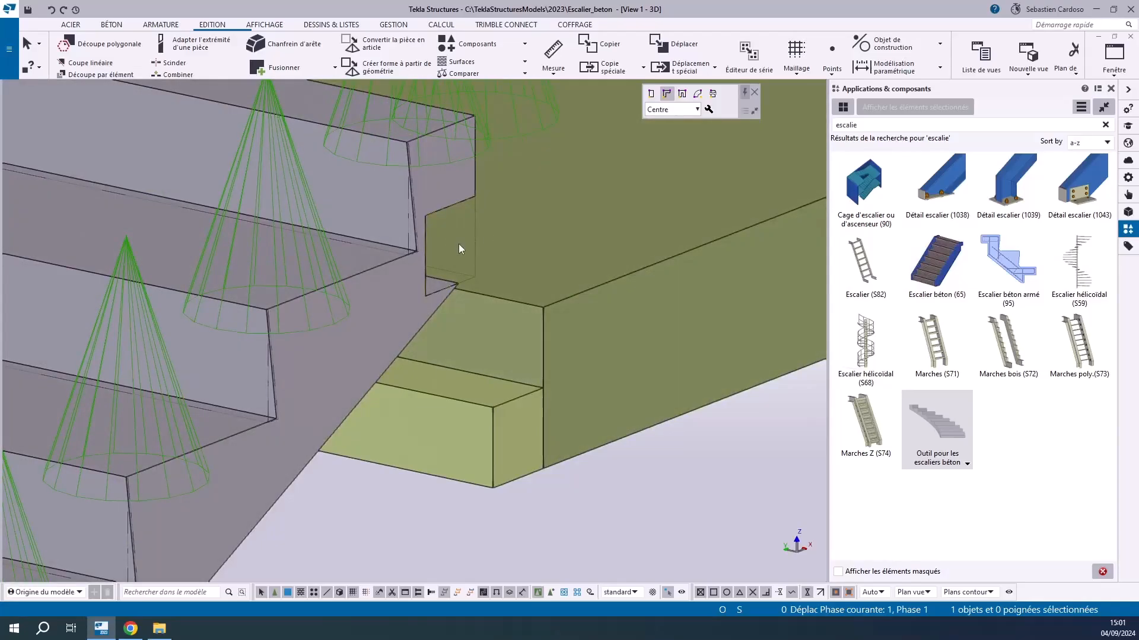
pyautogui.scroll(-8, 468, 225)
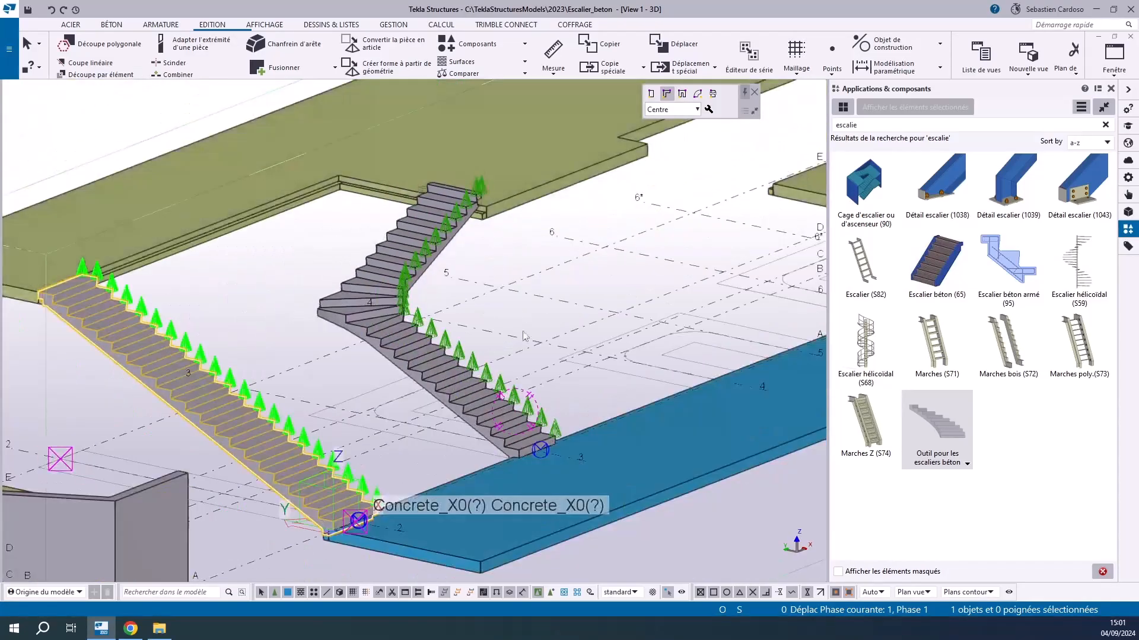
pyautogui.scroll(7, 468, 427)
pyautogui.scroll(-6, 434, 402)
pyautogui.scroll(8, 438, 403)
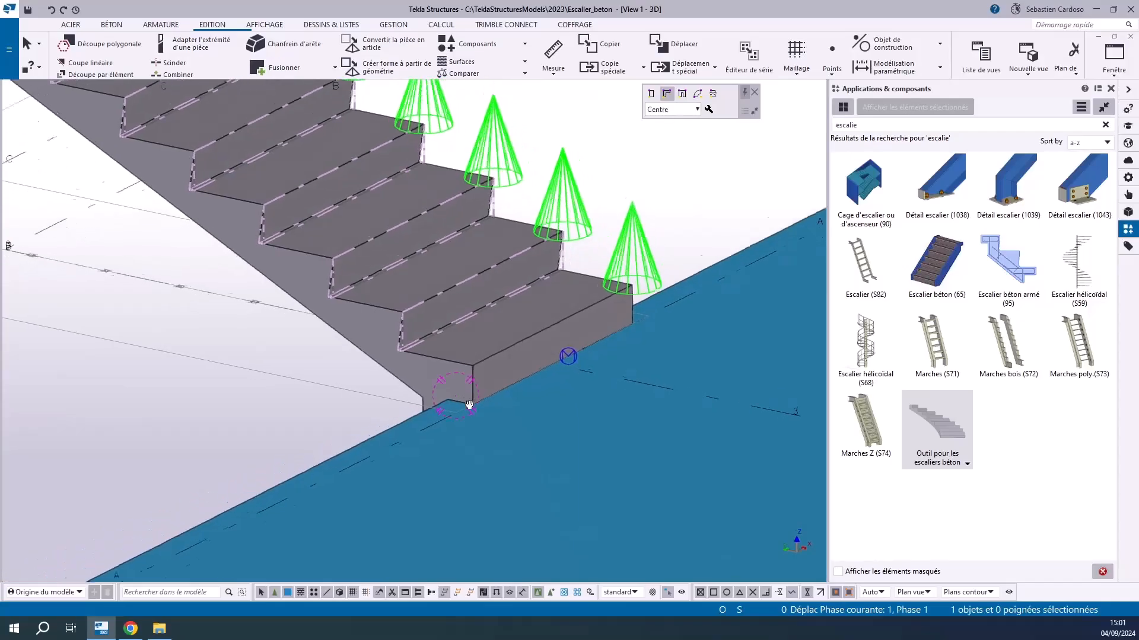
pyautogui.scroll(2, 440, 408)
pyautogui.scroll(-6, 446, 416)
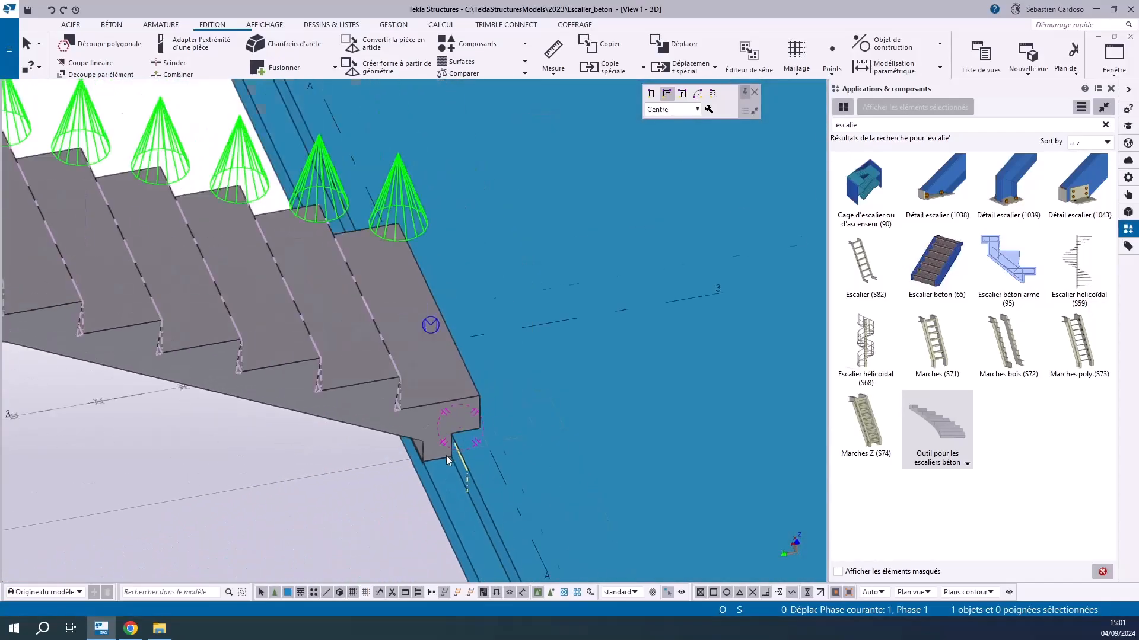
pyautogui.scroll(3, 468, 429)
pyautogui.scroll(-8, 469, 429)
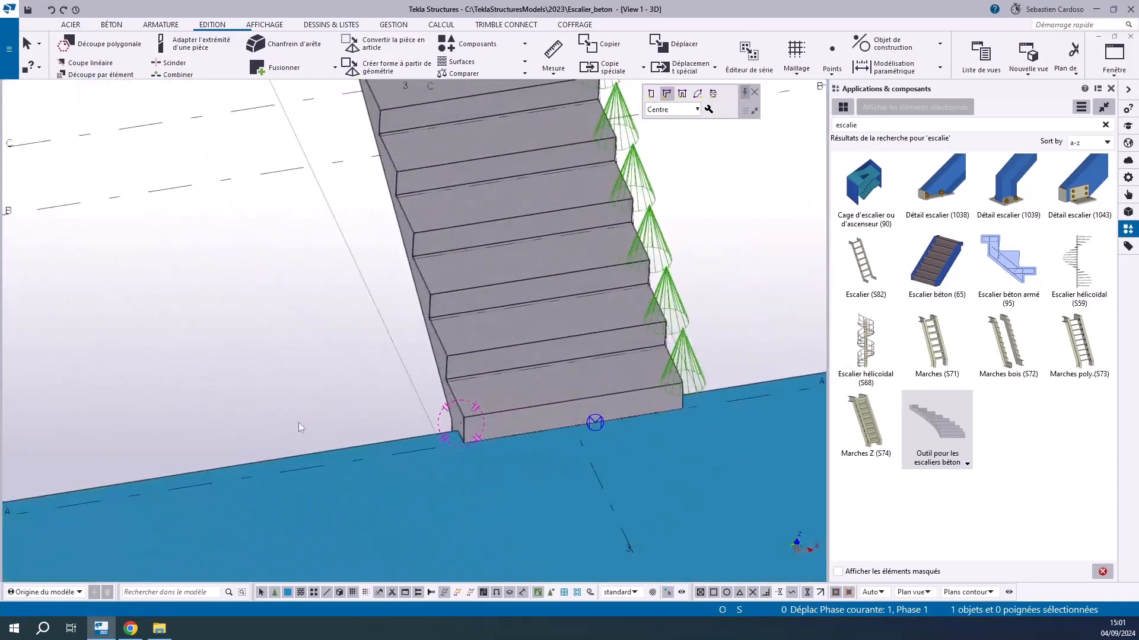
pyautogui.scroll(3, 369, 359)
pyautogui.scroll(5, 375, 425)
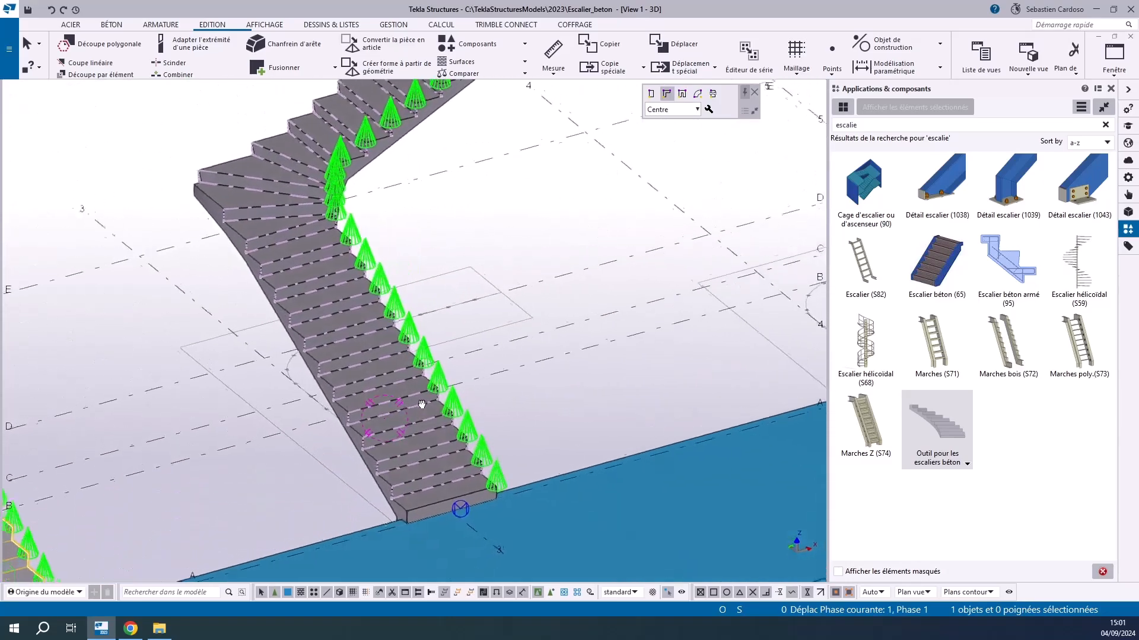
# Select the L-shaped stair and set its first riser height to 150 mm
pyautogui.click(453, 506)
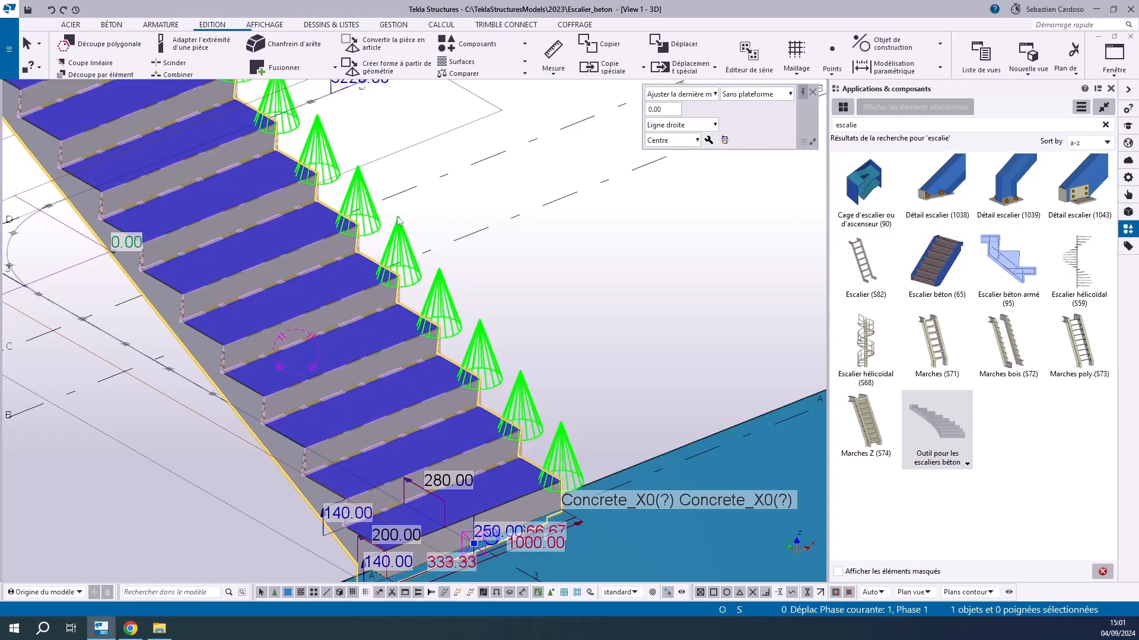
pyautogui.scroll(-3, 411, 230)
pyautogui.scroll(7, 428, 376)
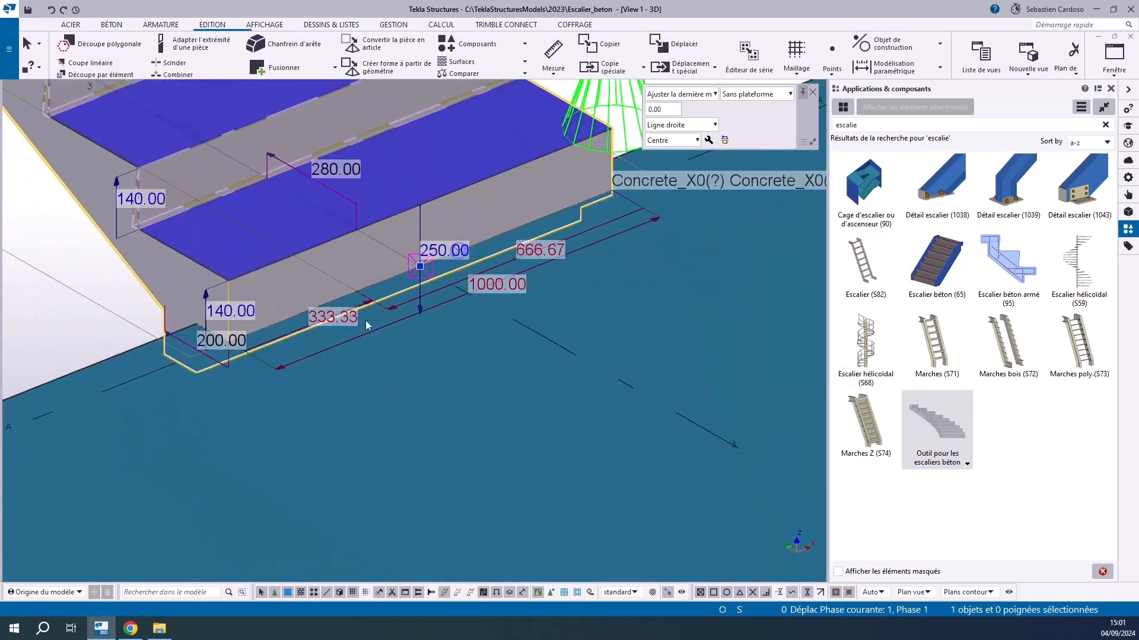
pyautogui.scroll(4, 217, 311)
pyautogui.write('150')
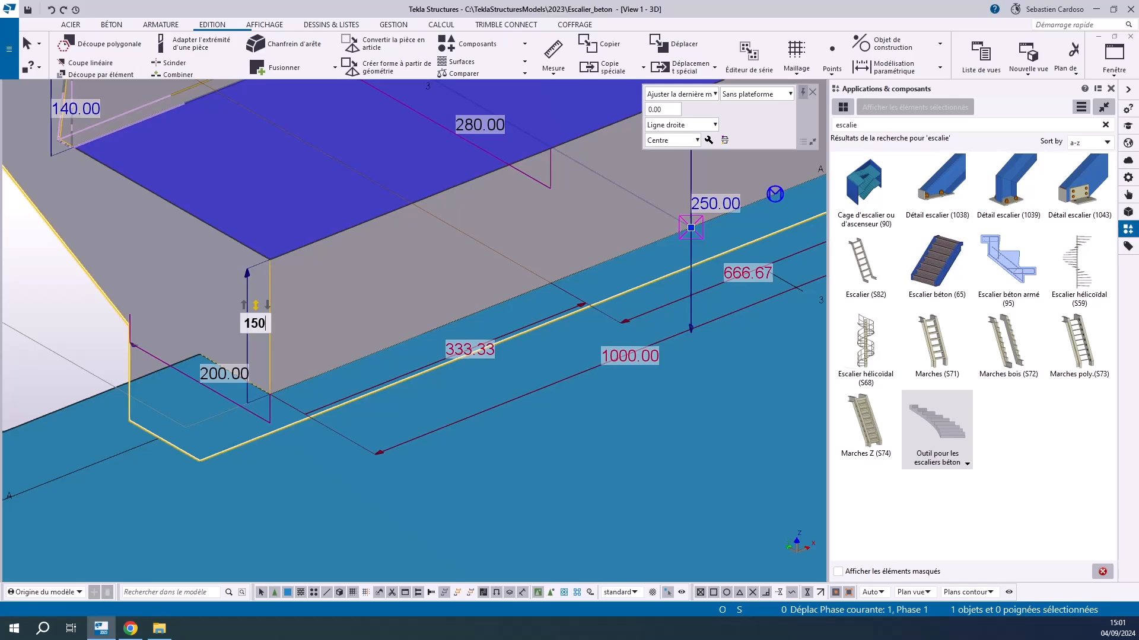
pyautogui.press('Return')
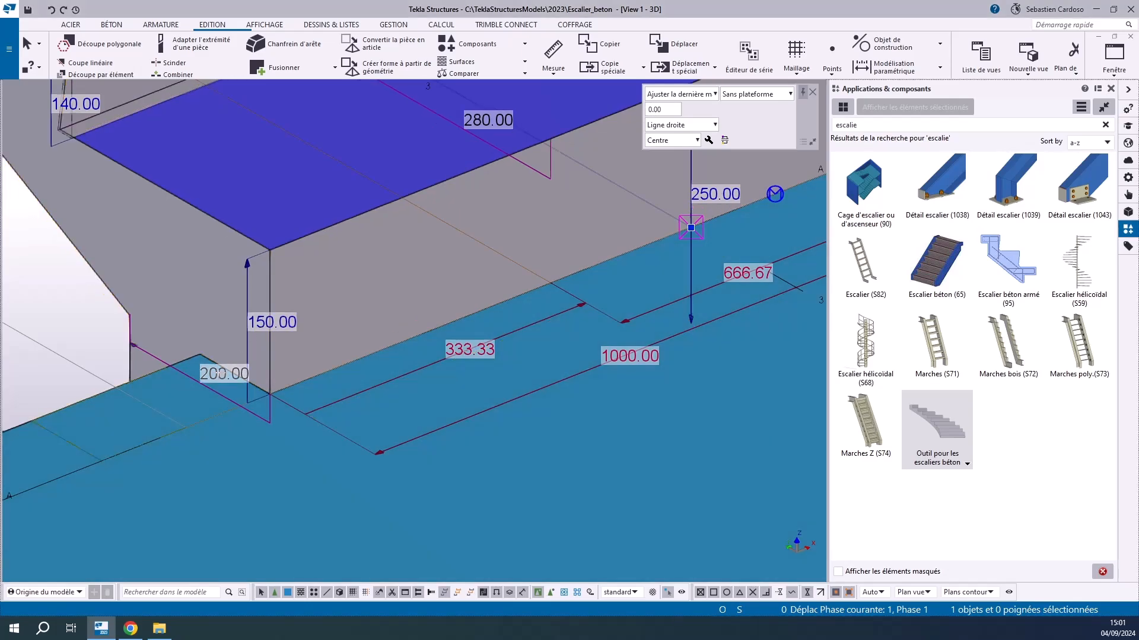
pyautogui.click(221, 372)
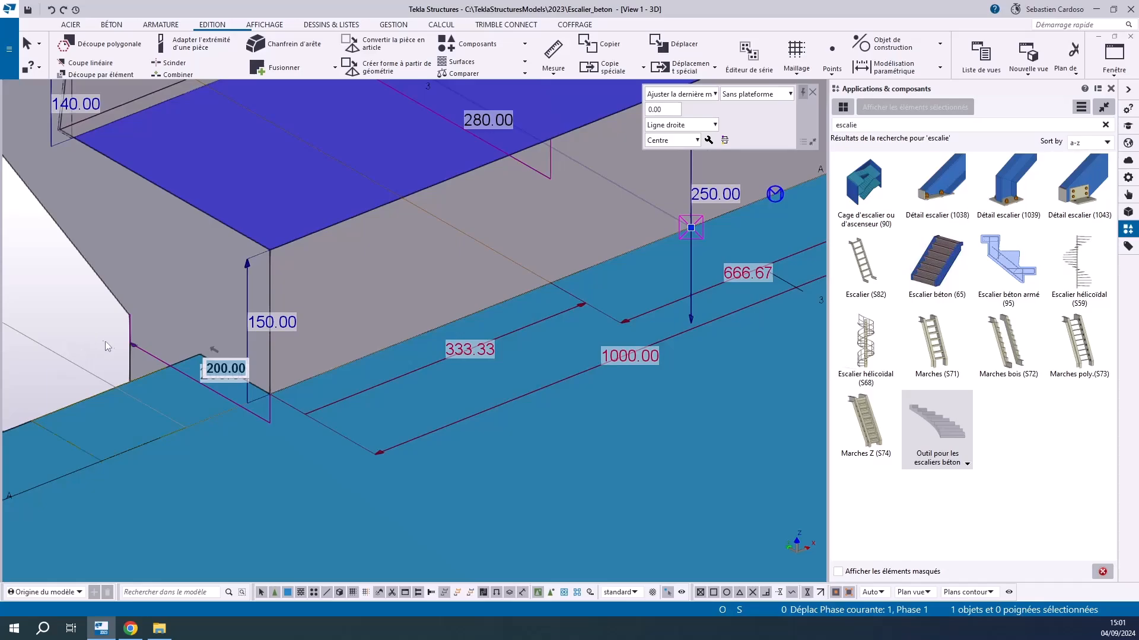
pyautogui.click(221, 369)
pyautogui.click(130, 343)
pyautogui.keyDown('ctrl'); pyautogui.moveTo(118, 331); pyautogui.dragTo(139, 364, button='middle'); pyautogui.keyUp('ctrl')
pyautogui.scroll(-4, 193, 405)
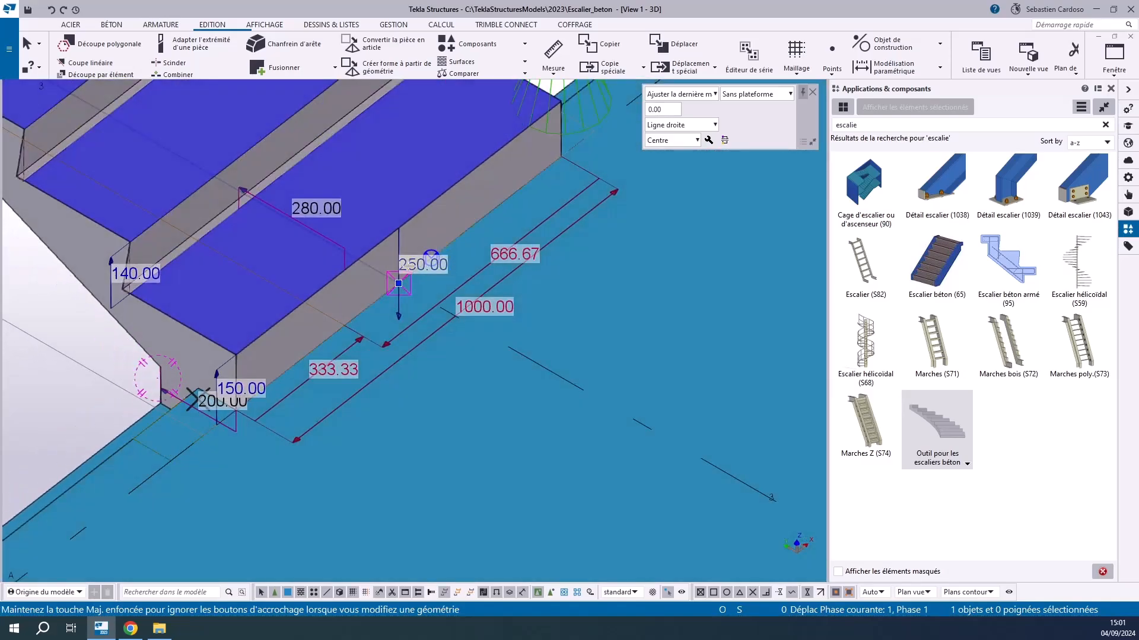
# Set the L-shaped stair's tread depth to 300 mm and its second riser height to 150 mm
pyautogui.click(310, 212)
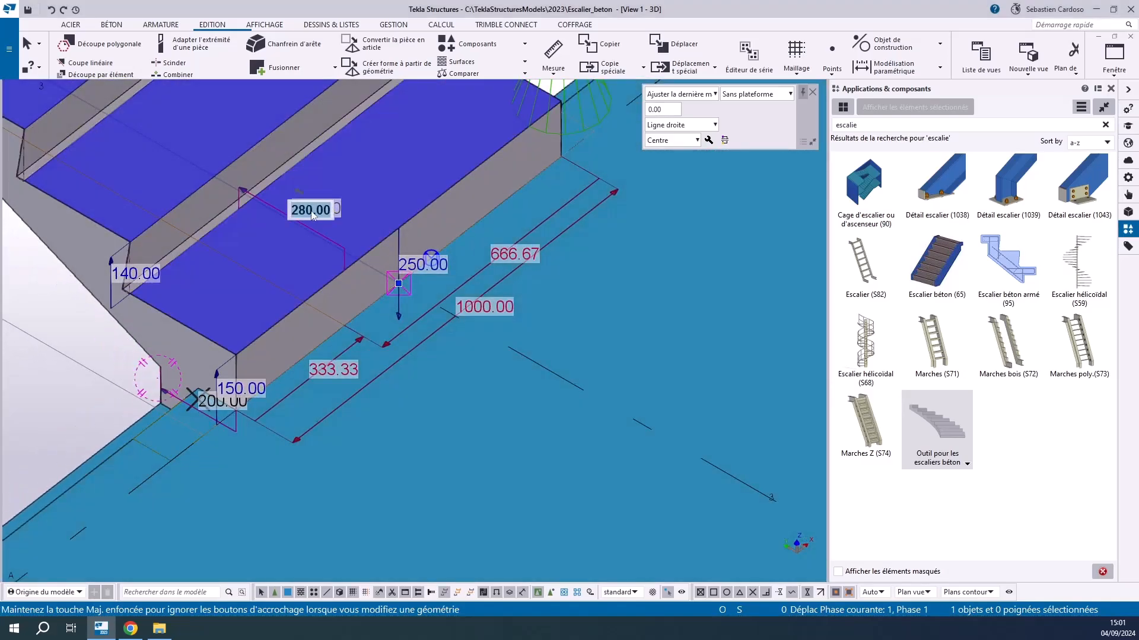
pyautogui.write('30')
pyautogui.press('Return')
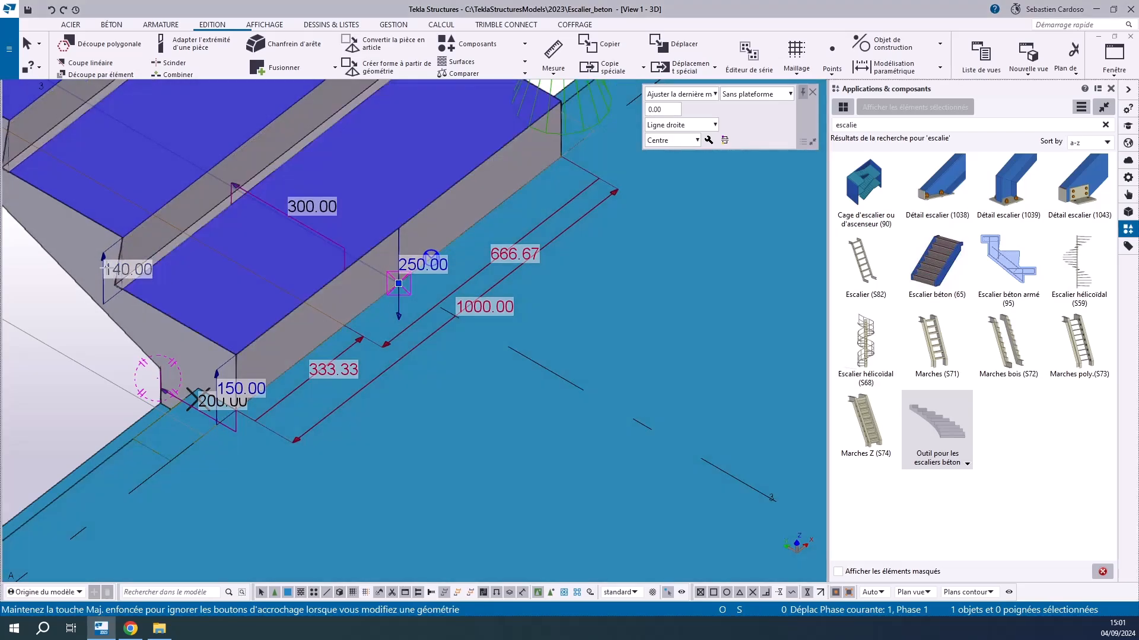
pyautogui.click(106, 268)
pyautogui.write('150')
pyautogui.press('Return')
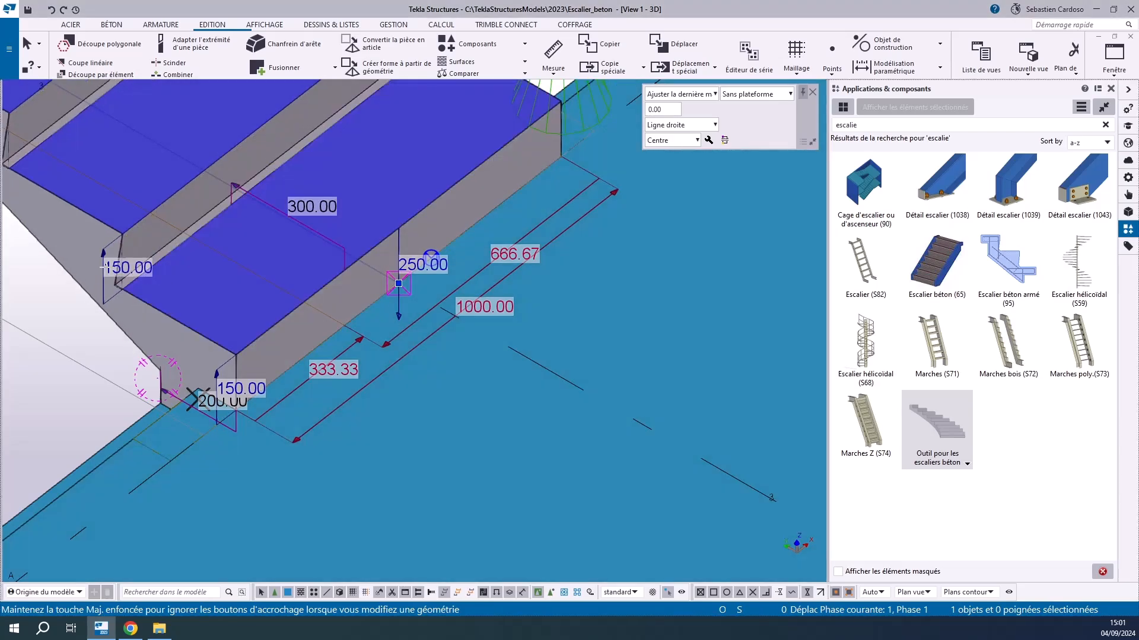
# Set the riser height at the L-stair's upper end to 150 mm and the stair's total height to 3000 mm
pyautogui.scroll(-10, 269, 411)
pyautogui.scroll(3, 245, 241)
pyautogui.scroll(4, 244, 241)
pyautogui.click(233, 252)
pyautogui.write('150')
pyautogui.press('Return')
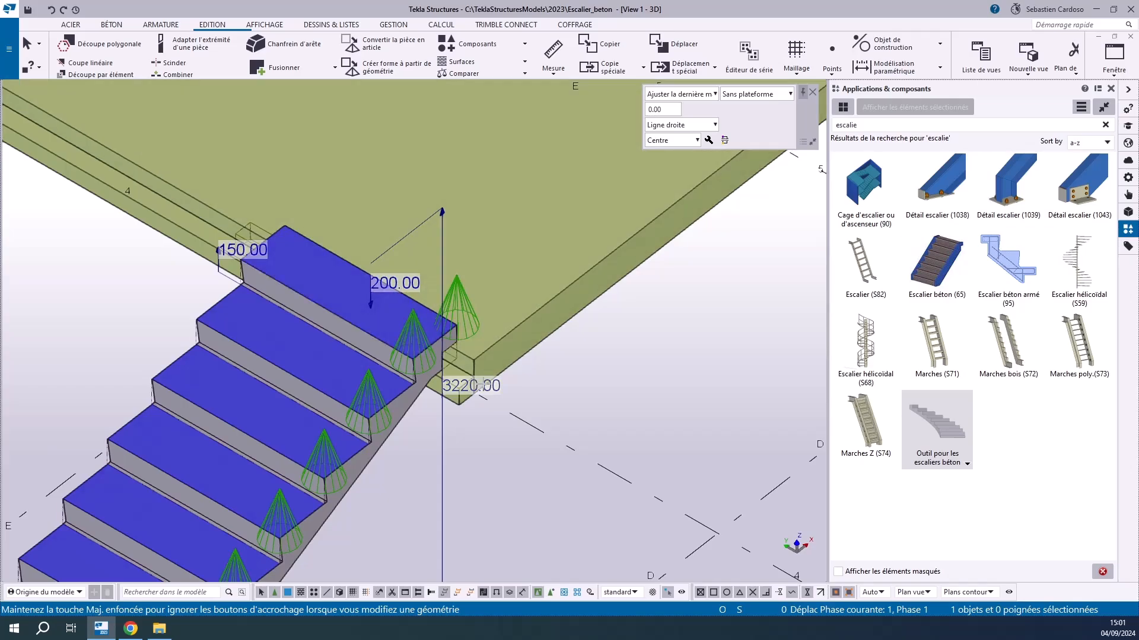
pyautogui.click(473, 386)
pyautogui.write('3000')
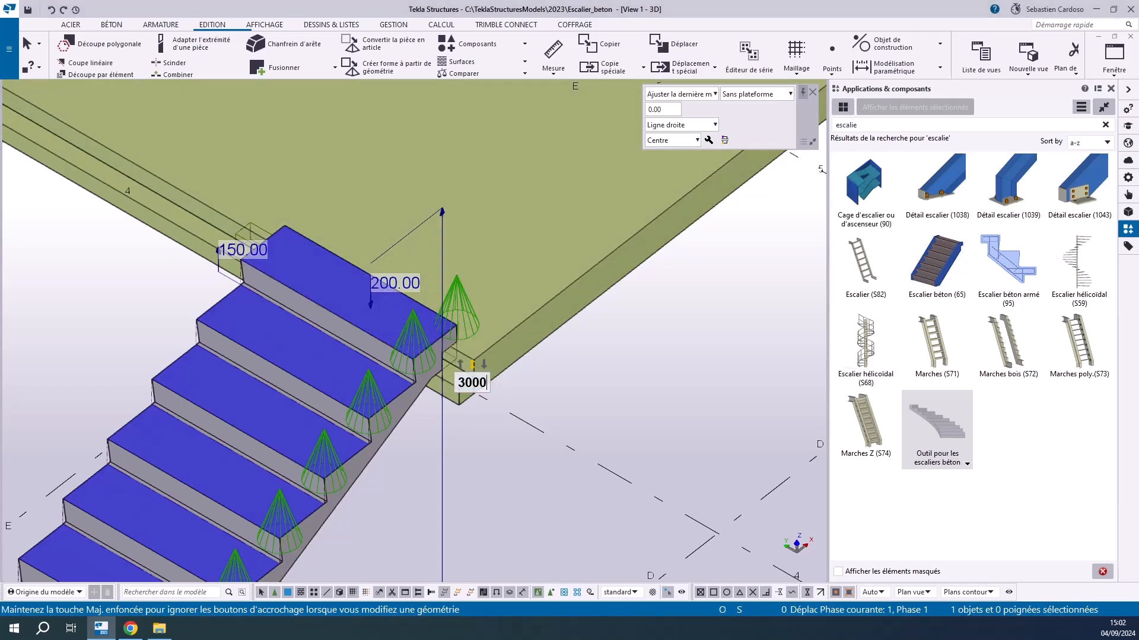
pyautogui.press('Return')
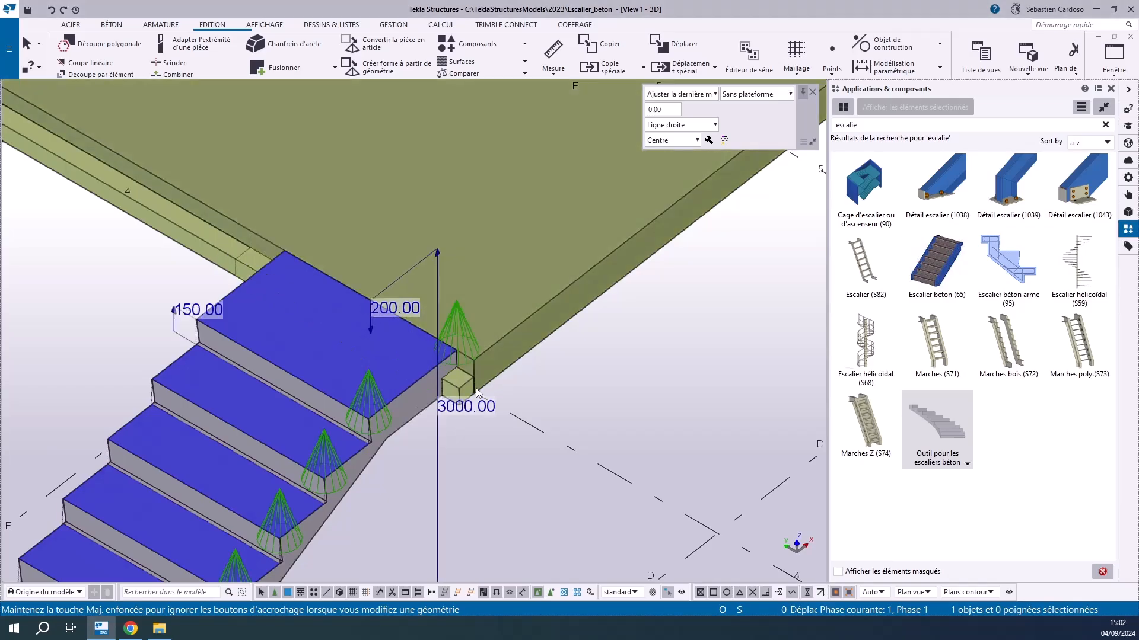
# Set the walking line's distance from the inner side edge of the L-shaped stair to 600 mm
pyautogui.scroll(-3, 346, 256)
pyautogui.scroll(5, 311, 468)
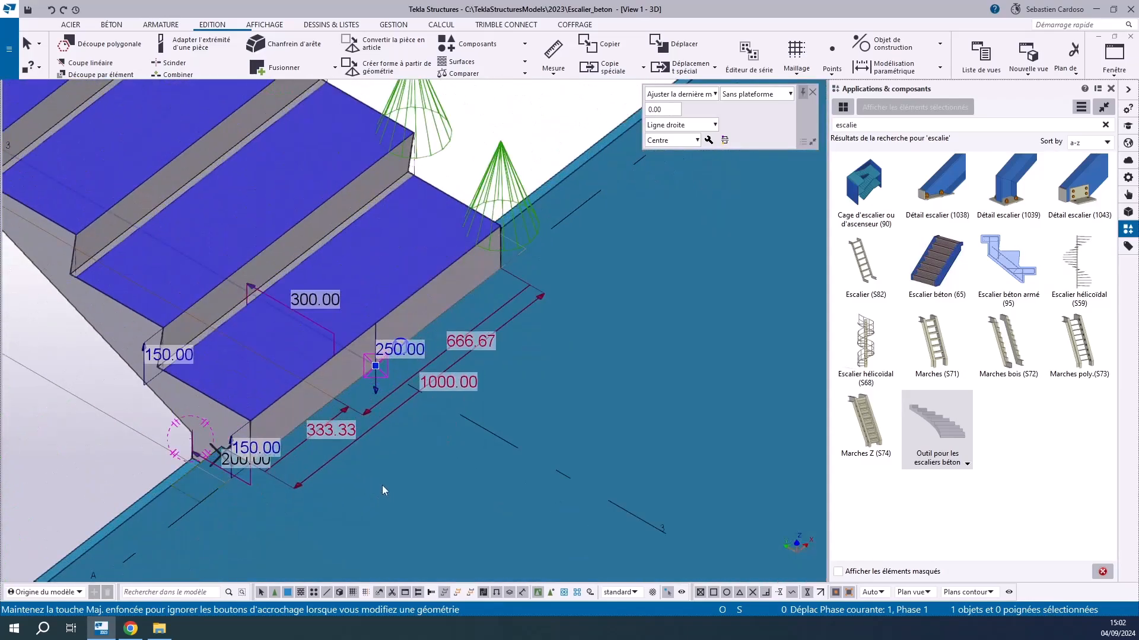
pyautogui.scroll(1, 382, 485)
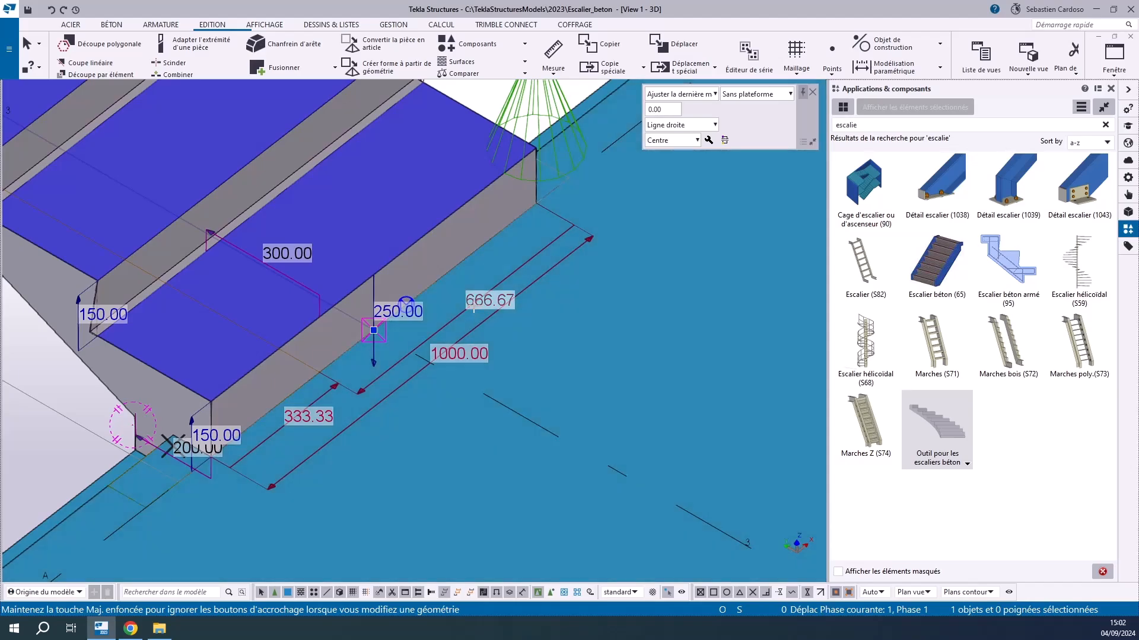
pyautogui.click(493, 302)
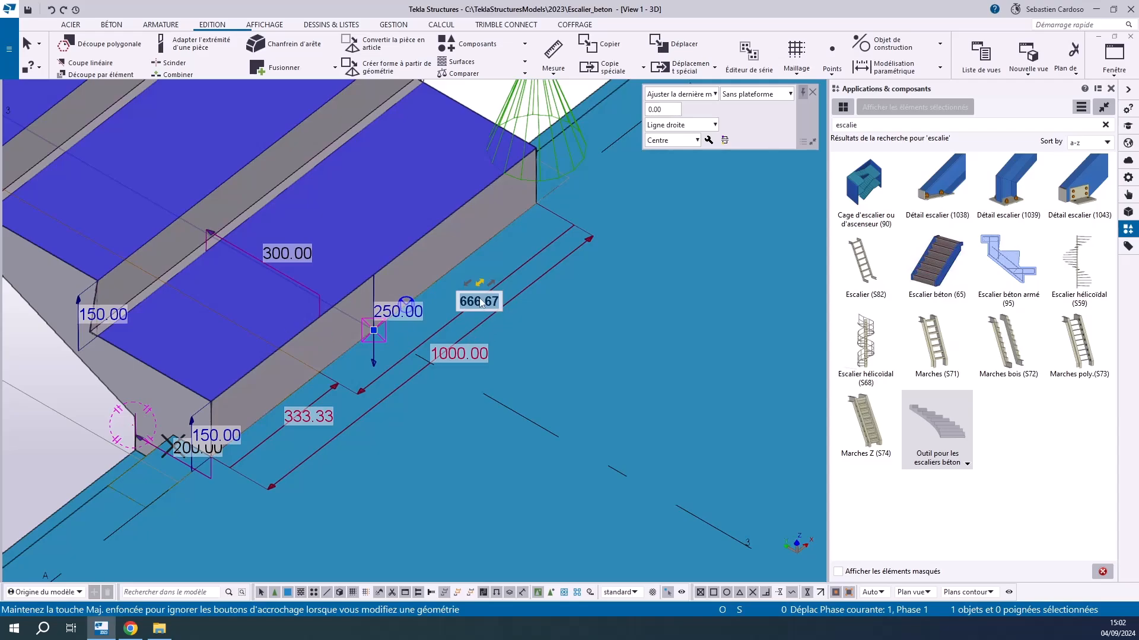
pyautogui.write('600')
pyautogui.press('Return')
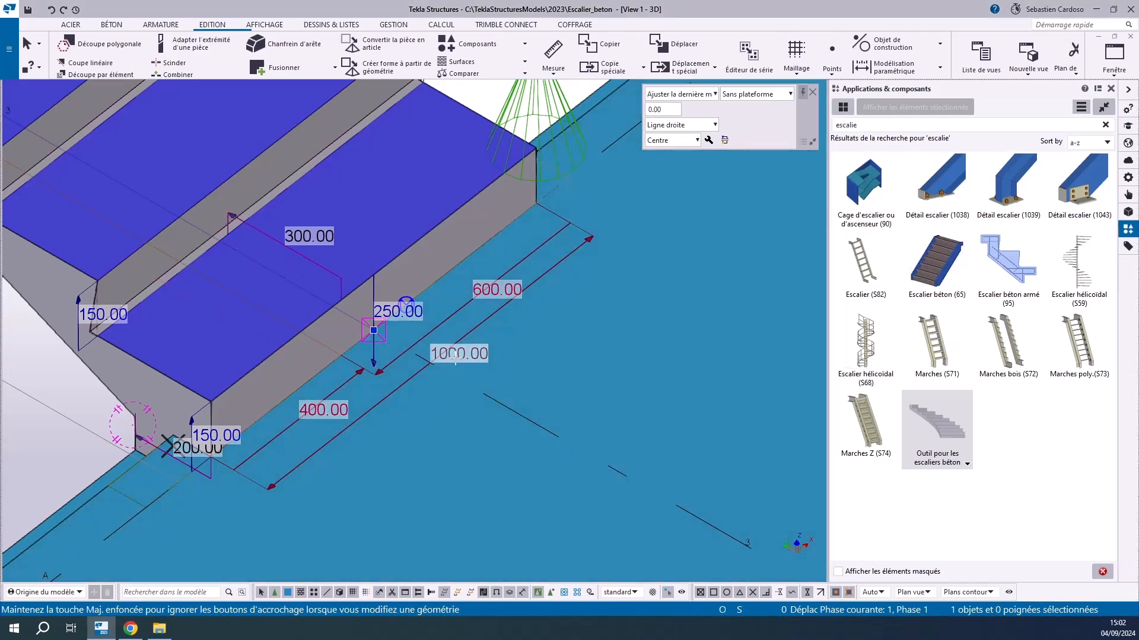
# Set the L-shaped stair's width to 1200 mm and its walking line's distance from the inner side edge to 600 mm
pyautogui.click(455, 356)
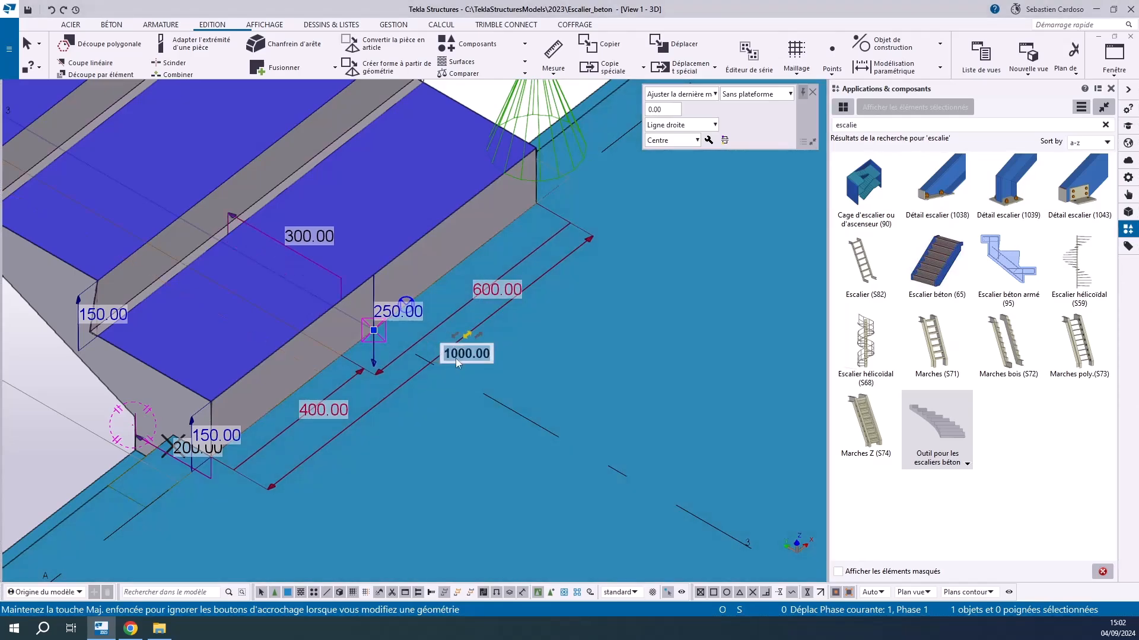
pyautogui.write('1200')
pyautogui.press('Return')
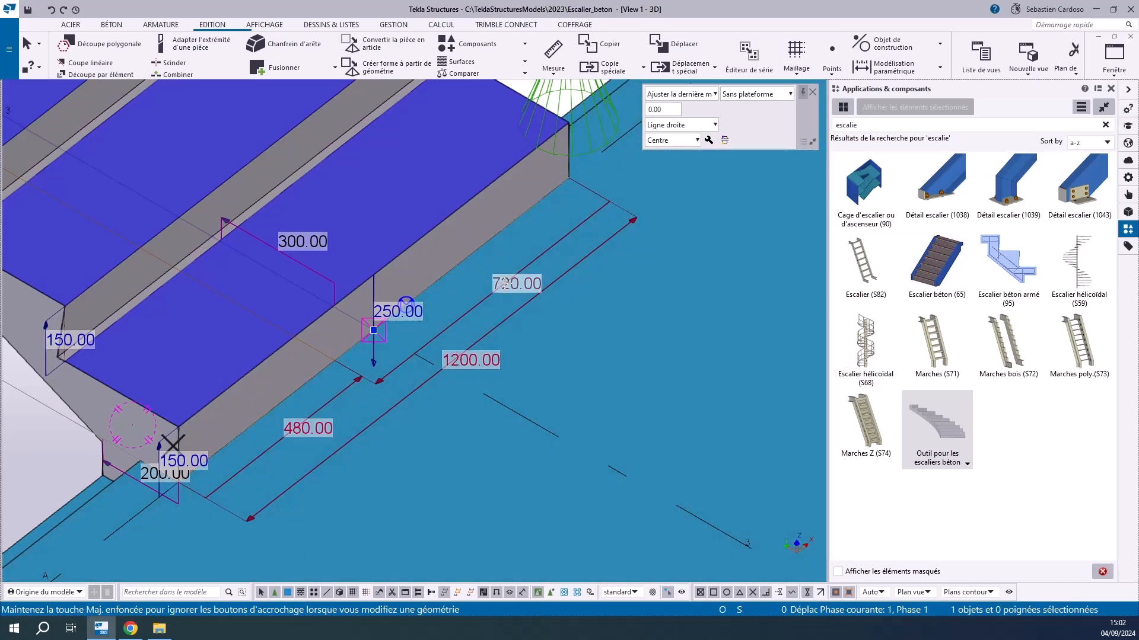
pyautogui.click(512, 283)
pyautogui.write('600')
pyautogui.press('Return')
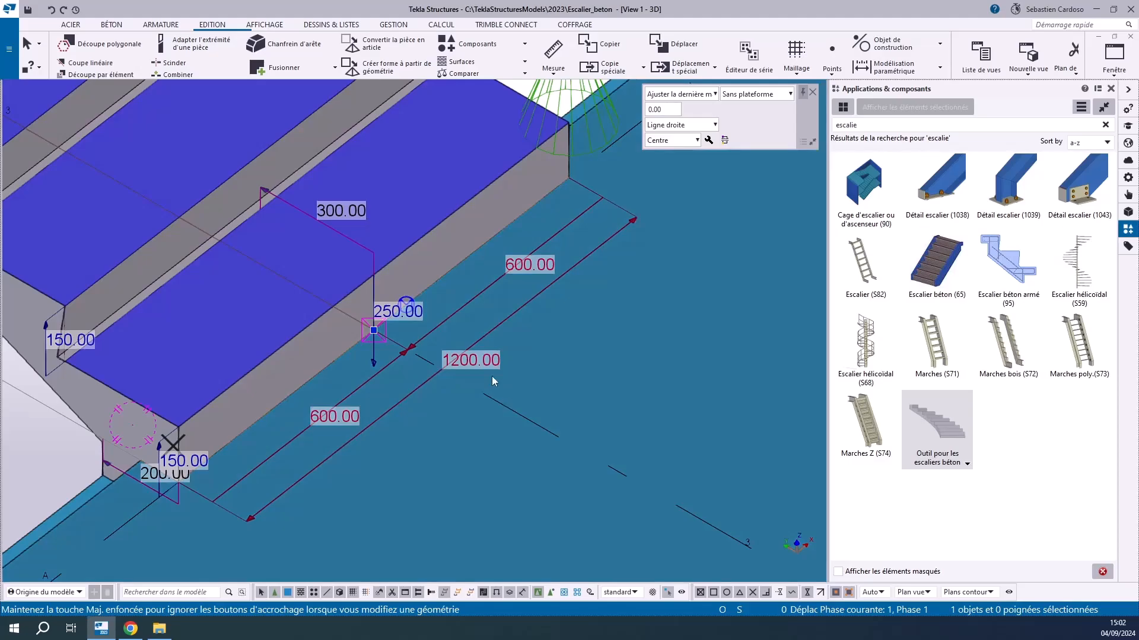
# Examine the L-shaped stair from its lower end to the upper slab, then the winder treads at the turn's inner corner
pyautogui.scroll(-4, 439, 370)
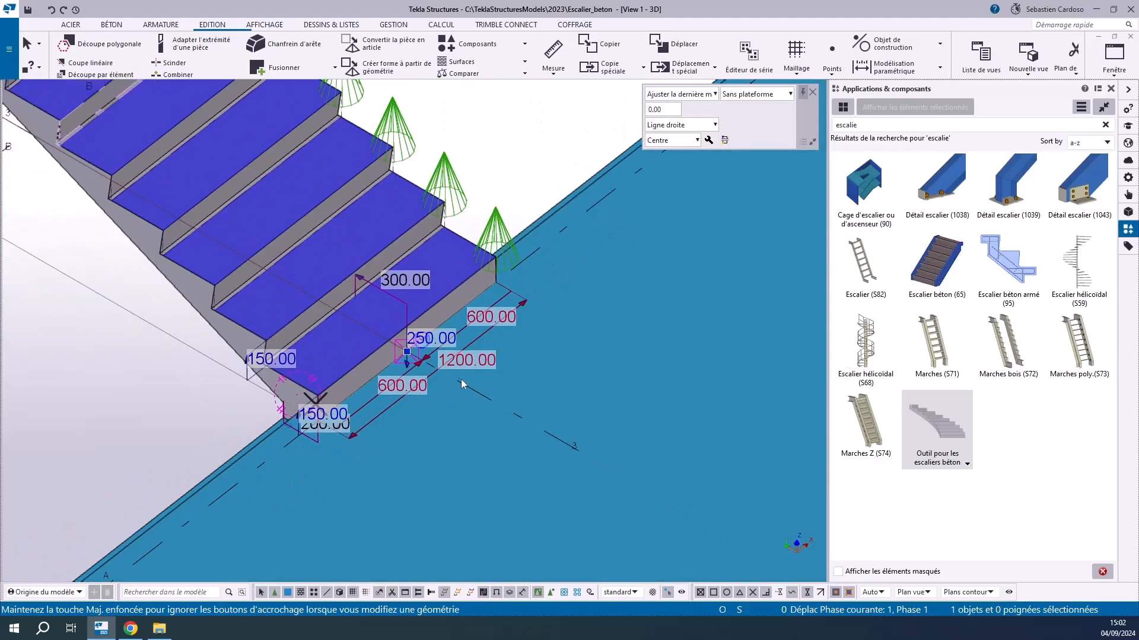
pyautogui.scroll(-5, 462, 382)
pyautogui.moveTo(265, 228); pyautogui.dragTo(270, 396, button='middle')
pyautogui.scroll(3, 382, 163)
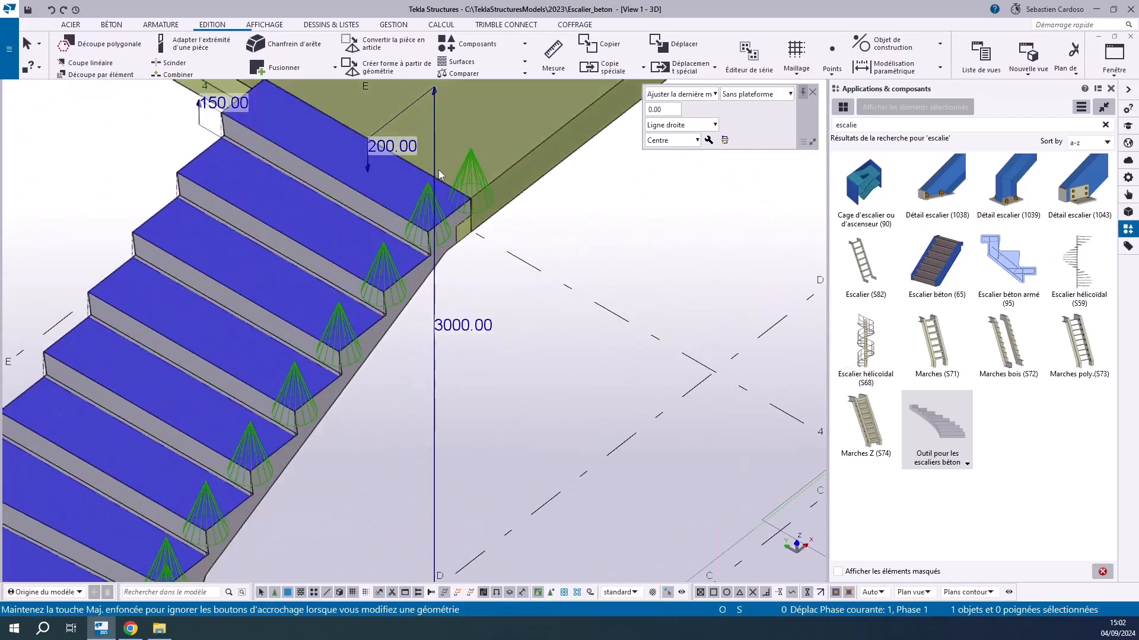
pyautogui.scroll(3, 418, 166)
pyautogui.scroll(-6, 418, 166)
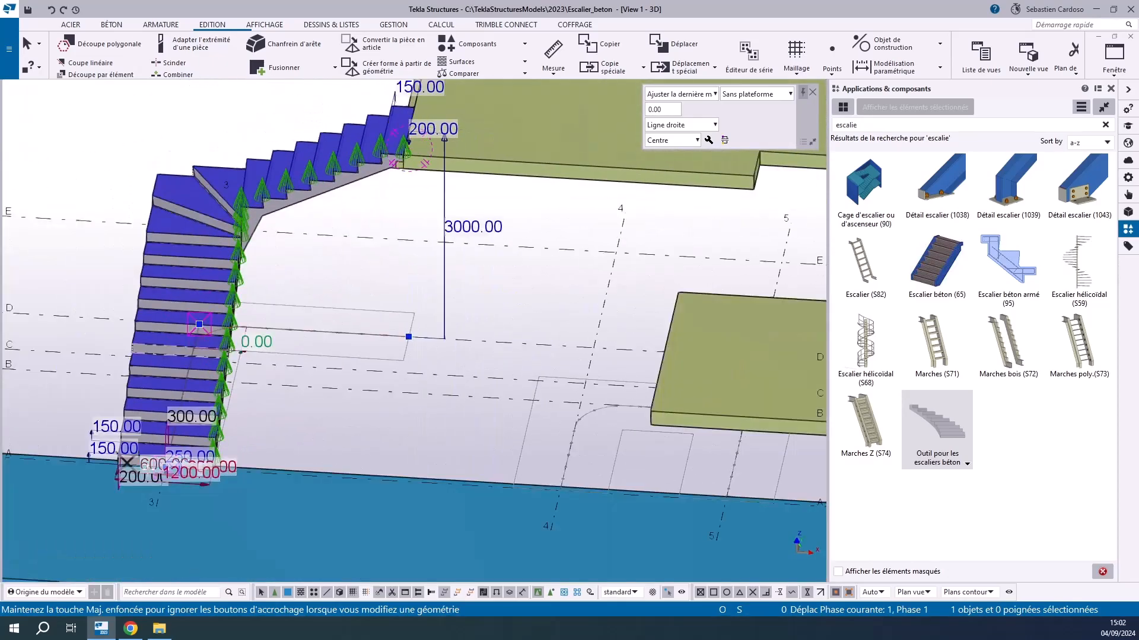
pyautogui.scroll(3, 148, 468)
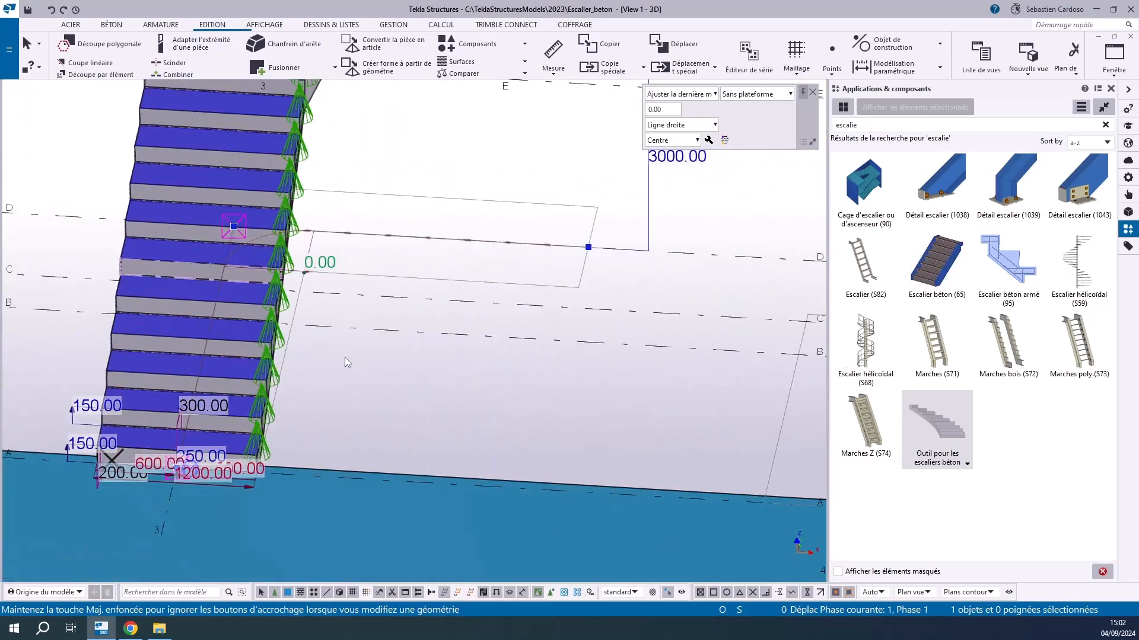
pyautogui.scroll(-3, 344, 357)
pyautogui.scroll(5, 325, 250)
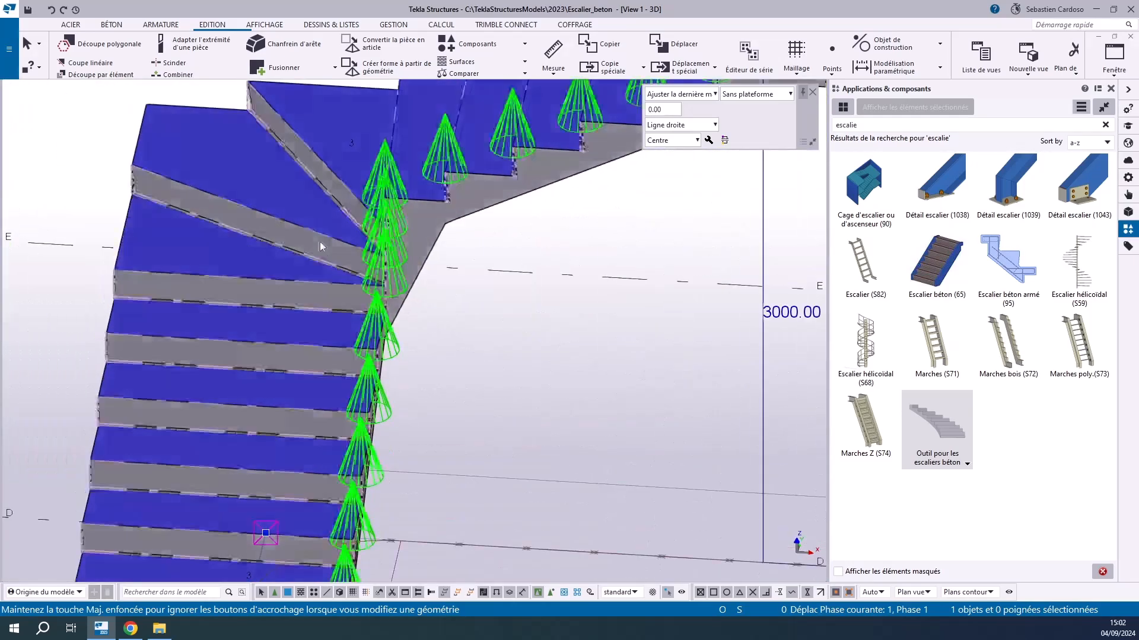
pyautogui.moveTo(300, 134)
pyautogui.mouseDown(button='middle')
pyautogui.moveTo(287, 251)
pyautogui.moveTo(315, 415)
pyautogui.mouseUp(button='middle')
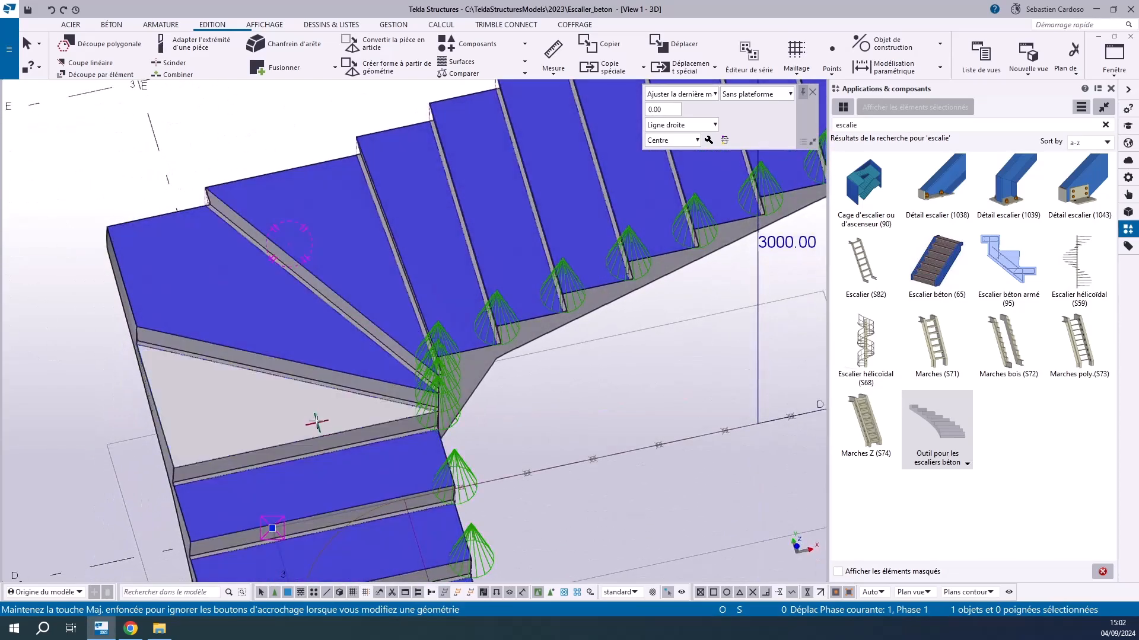
pyautogui.click(677, 109)
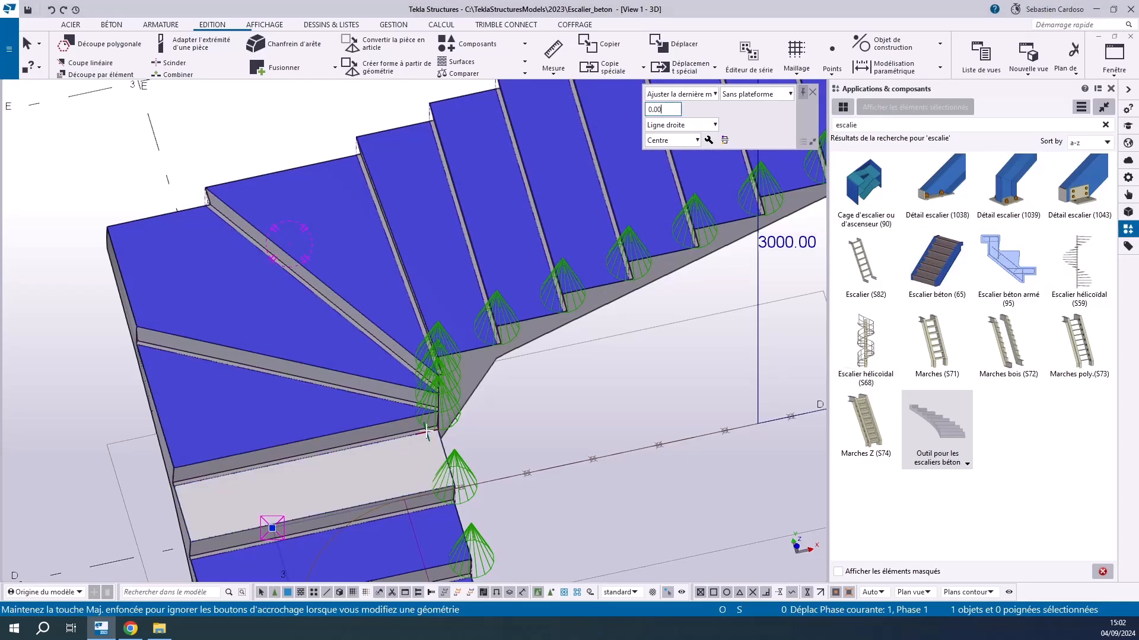
pyautogui.scroll(5, 438, 378)
pyautogui.scroll(3, 439, 376)
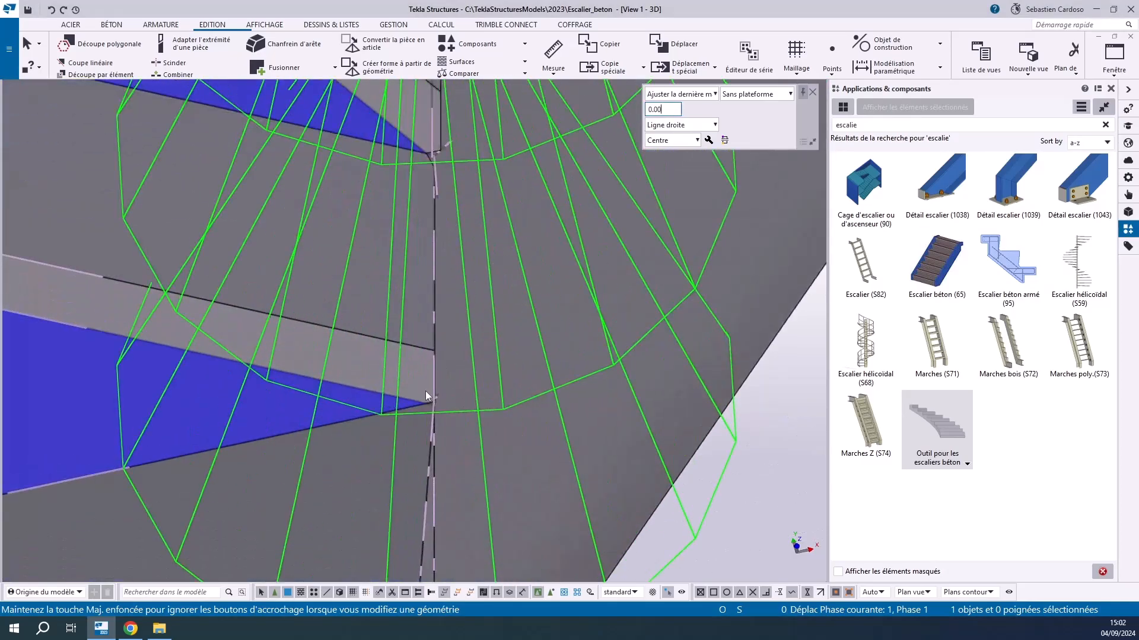
pyautogui.scroll(-5, 427, 396)
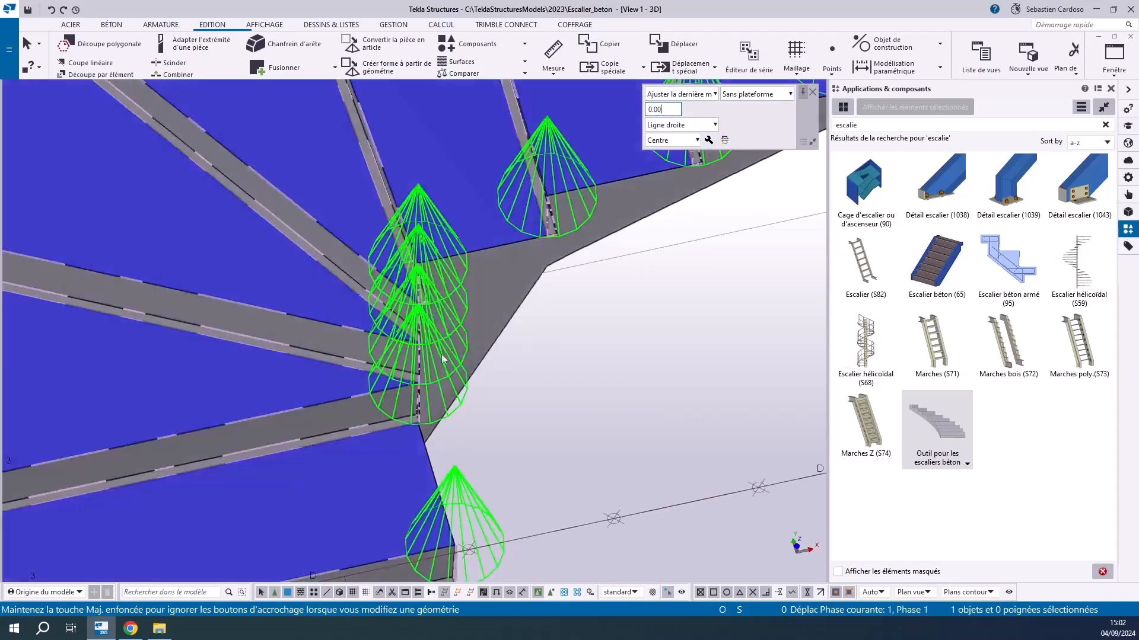
pyautogui.scroll(-3, 525, 339)
# Clear the component names for positions 2 and 3 in the L-shaped stair's settings and apply the change to the stair
pyautogui.click(496, 352)
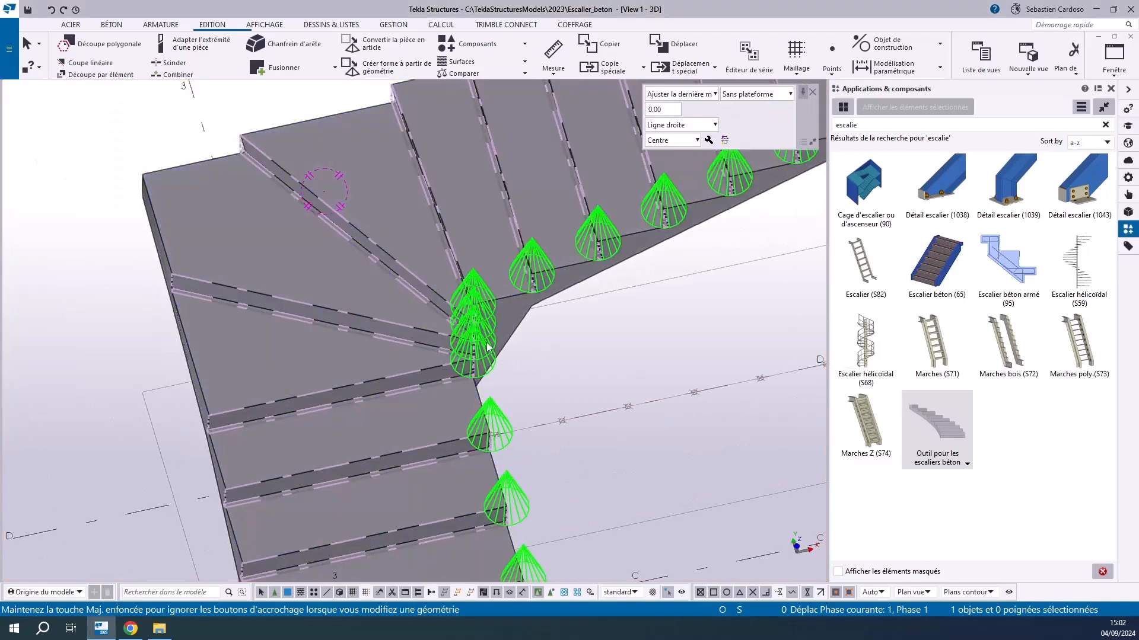
pyautogui.doubleClick(488, 348)
pyautogui.click(691, 317)
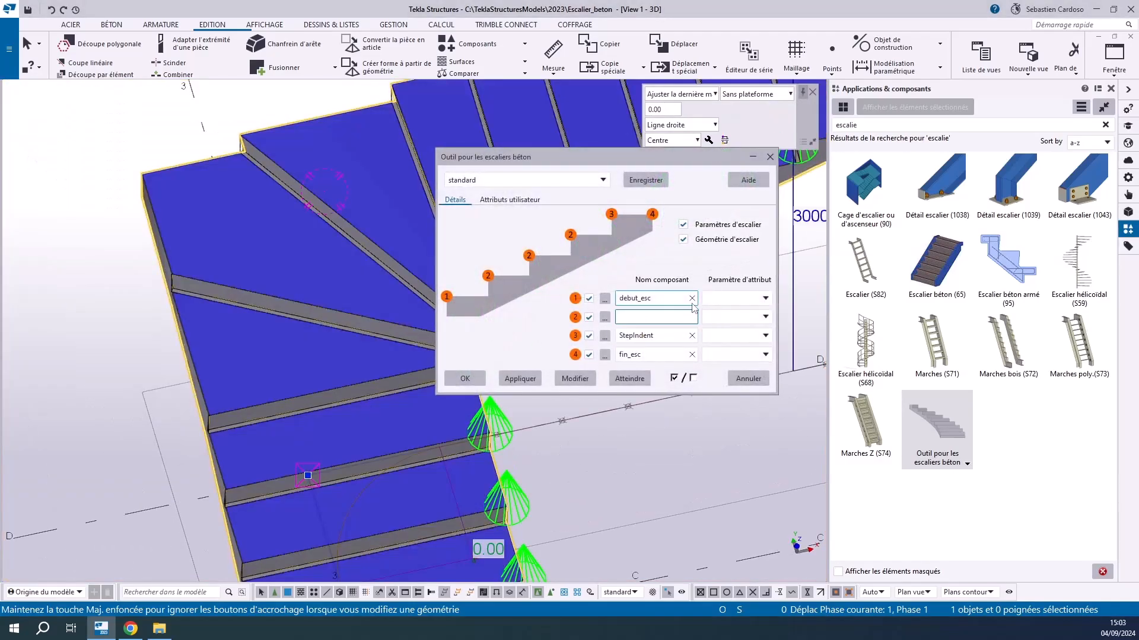
pyautogui.click(691, 336)
pyautogui.click(574, 378)
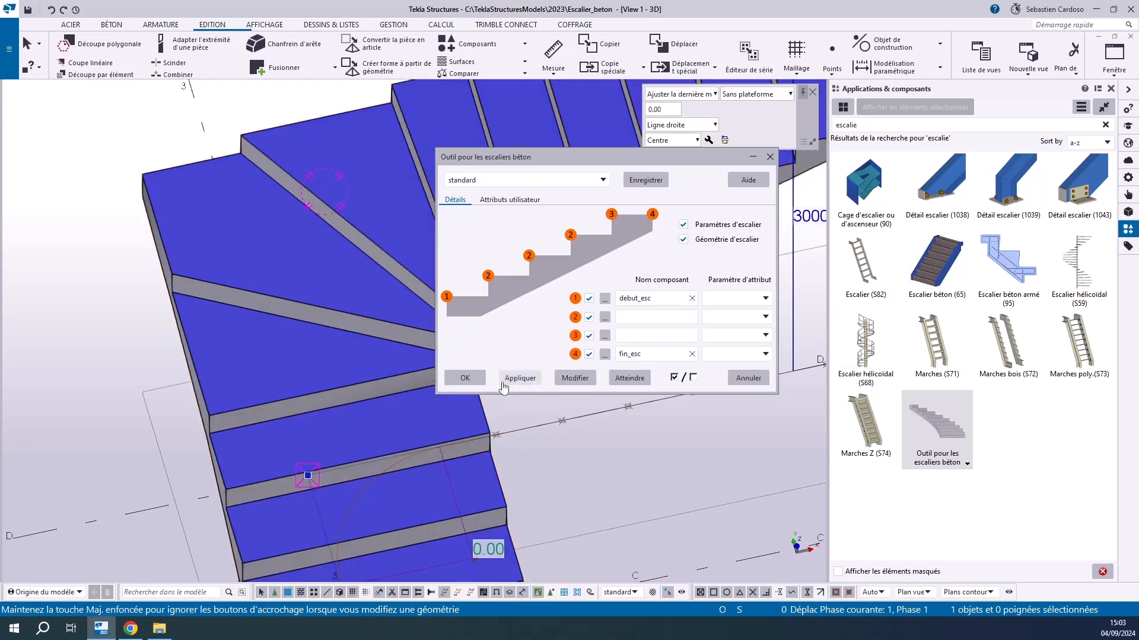
pyautogui.click(466, 378)
# Set the minimum winder tread width at the inner corner of the L-shaped stair to 100 mm
pyautogui.scroll(5, 490, 360)
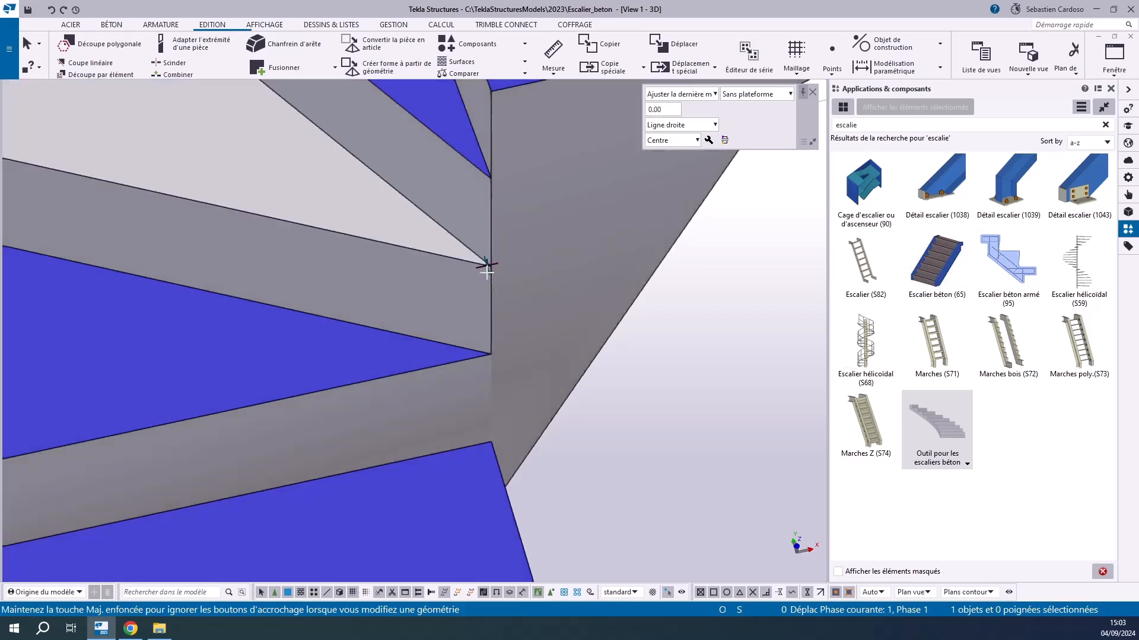
pyautogui.scroll(-3, 485, 339)
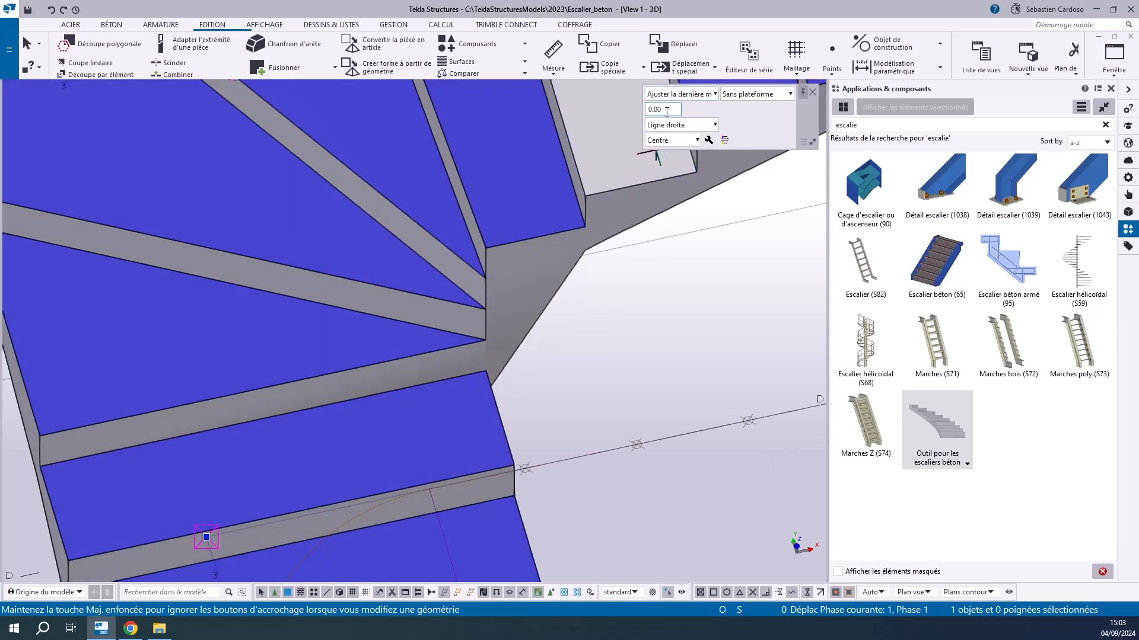
pyautogui.click(665, 109)
pyautogui.doubleClick(660, 109)
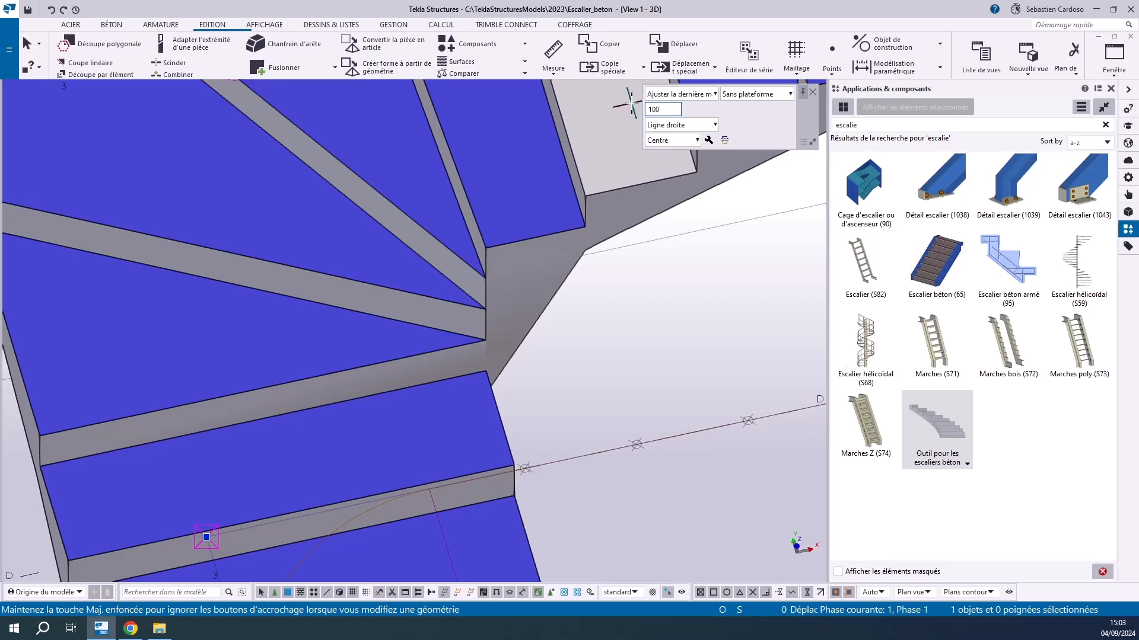
pyautogui.press('Return')
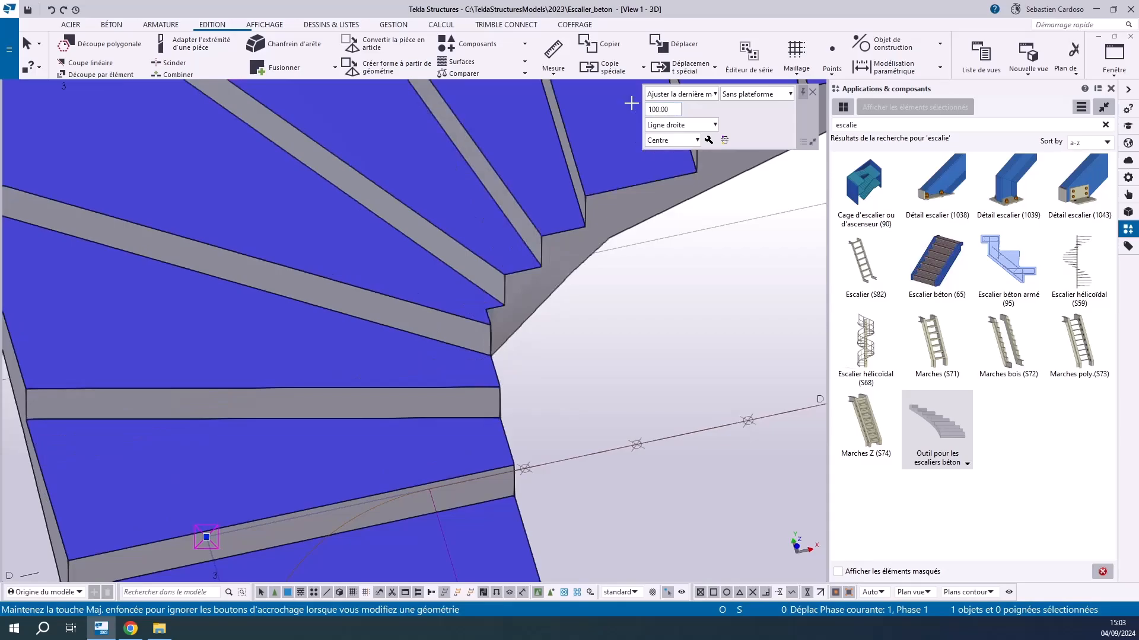
# Measure the width of a winder tread along the inner edge of the stair's turn
pyautogui.scroll(3, 492, 368)
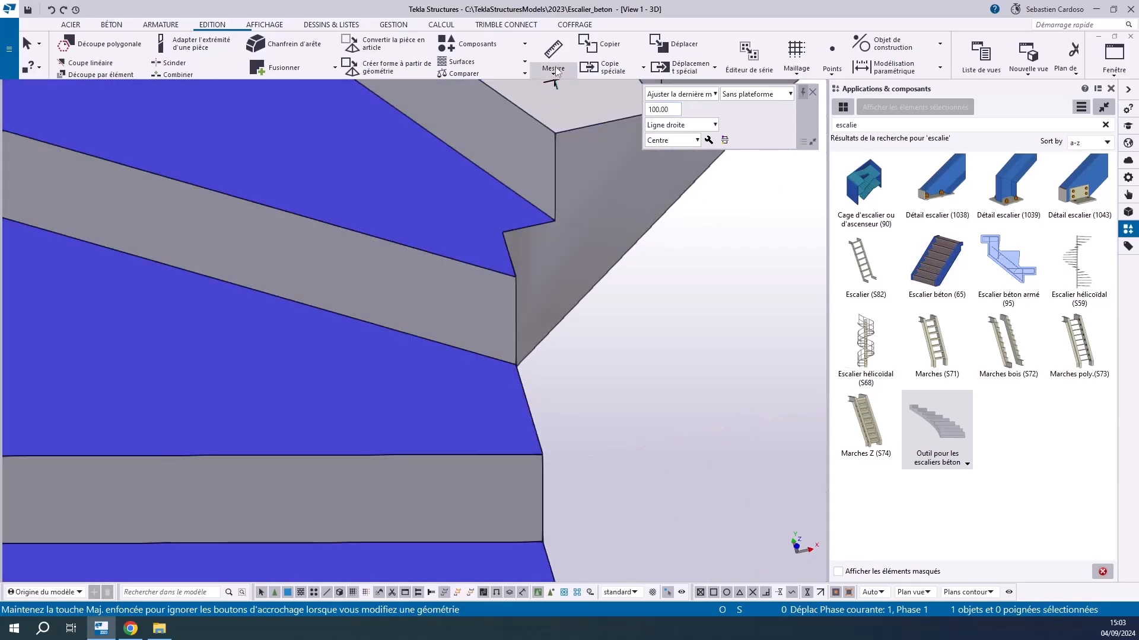
pyautogui.click(553, 52)
pyautogui.click(515, 365)
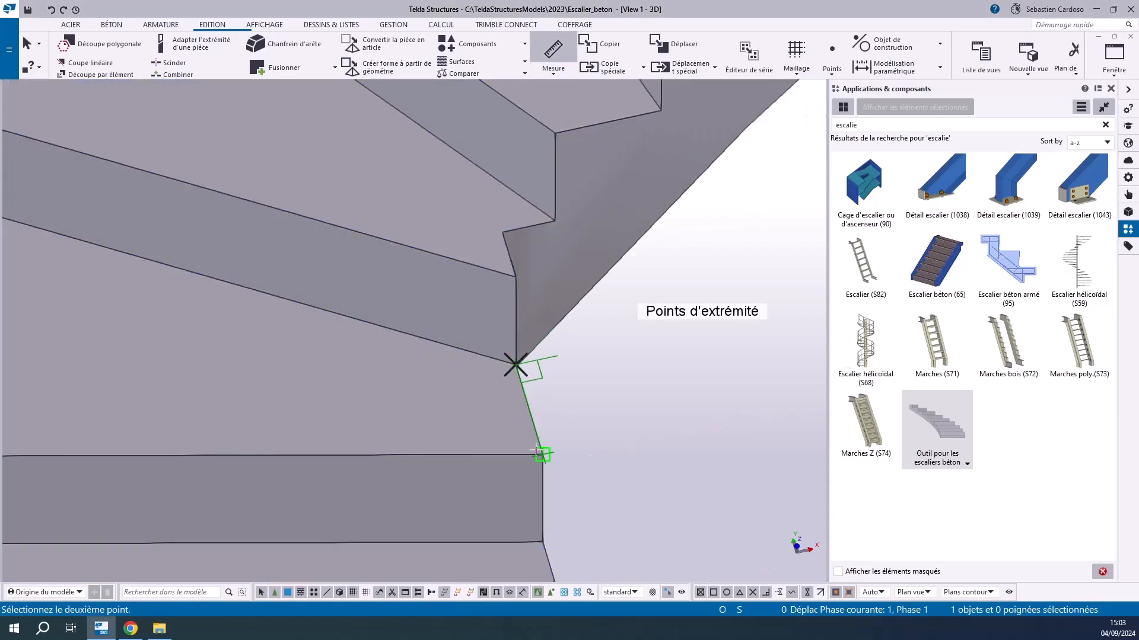
pyautogui.click(542, 454)
pyautogui.rightClick(627, 332)
pyautogui.click(658, 342)
pyautogui.scroll(-3, 591, 337)
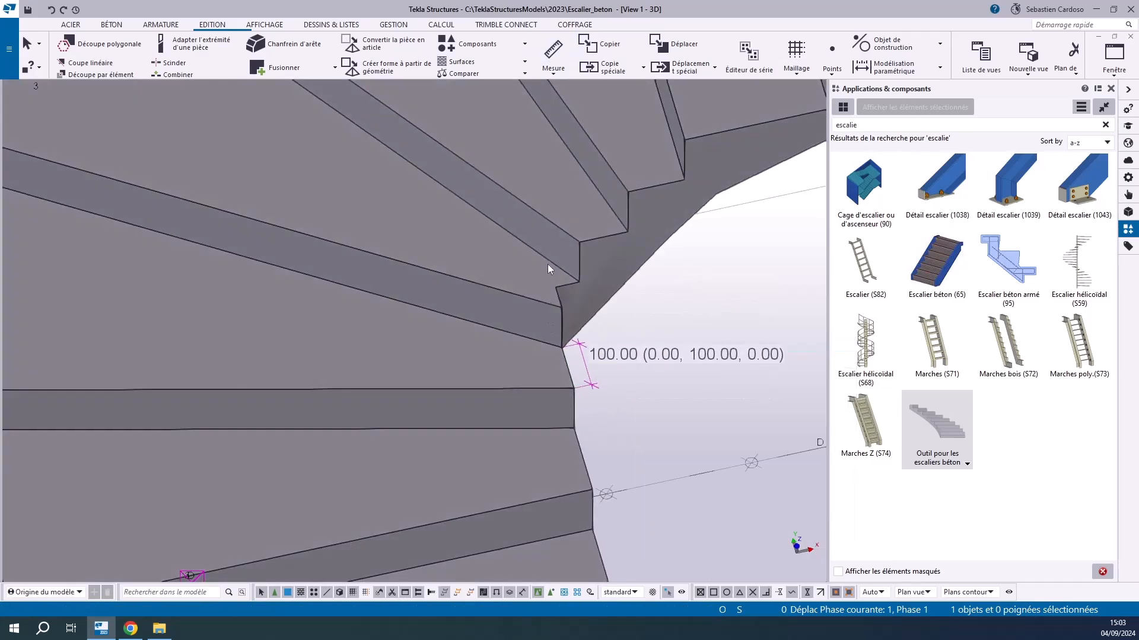
pyautogui.scroll(-5, 440, 250)
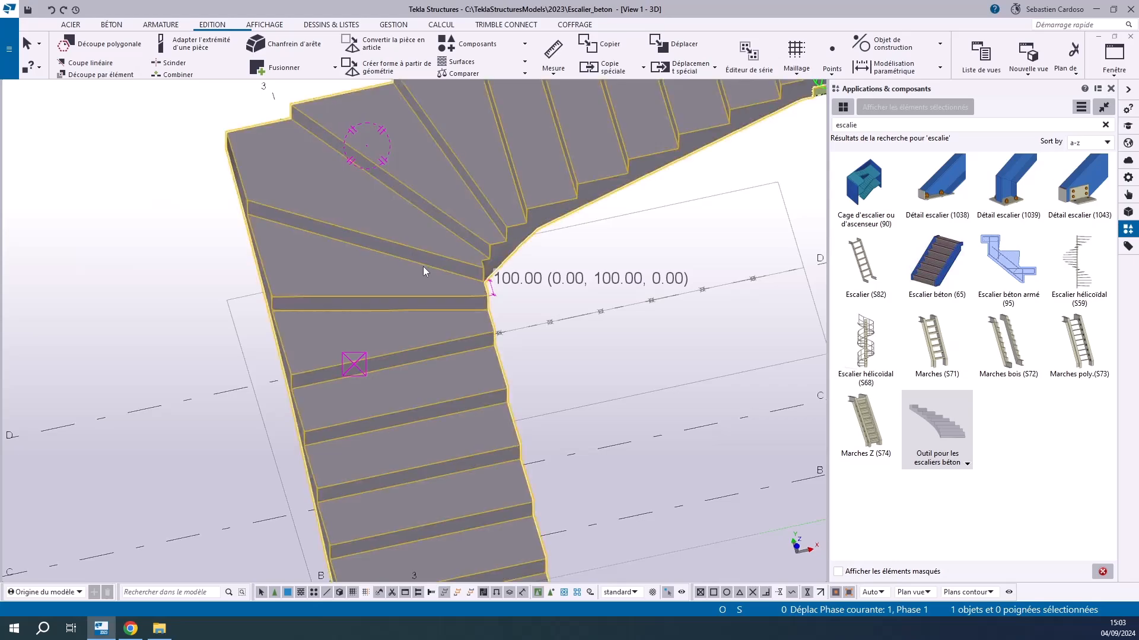
# Switch the 3D view to plan and select the L-shaped stair around its turn
pyautogui.click(441, 279)
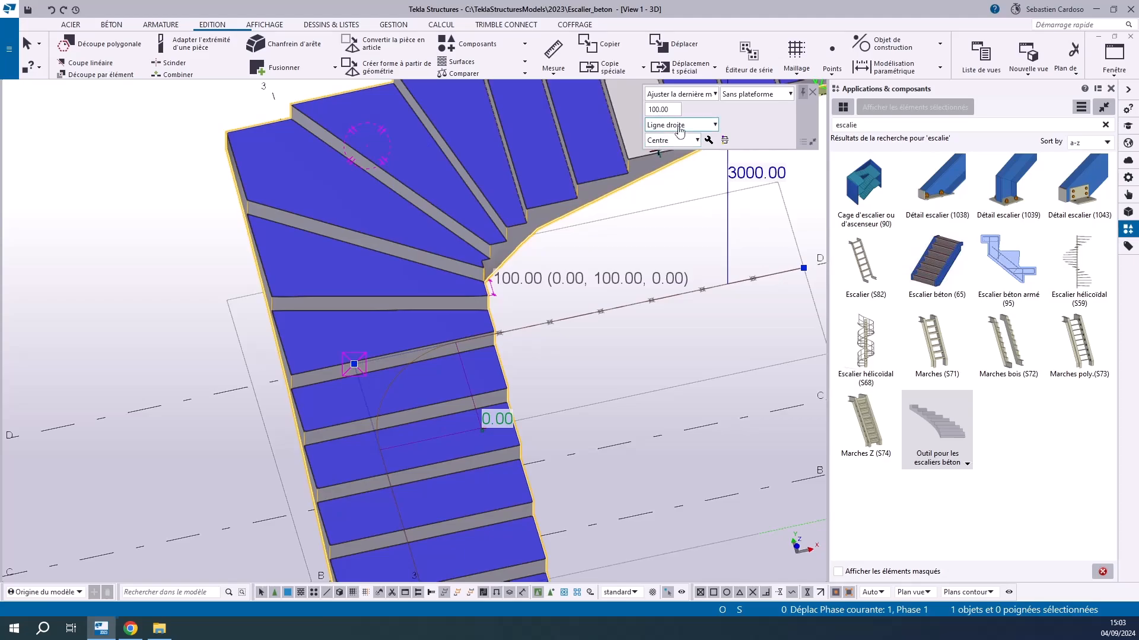
pyautogui.click(680, 125)
pyautogui.click(679, 127)
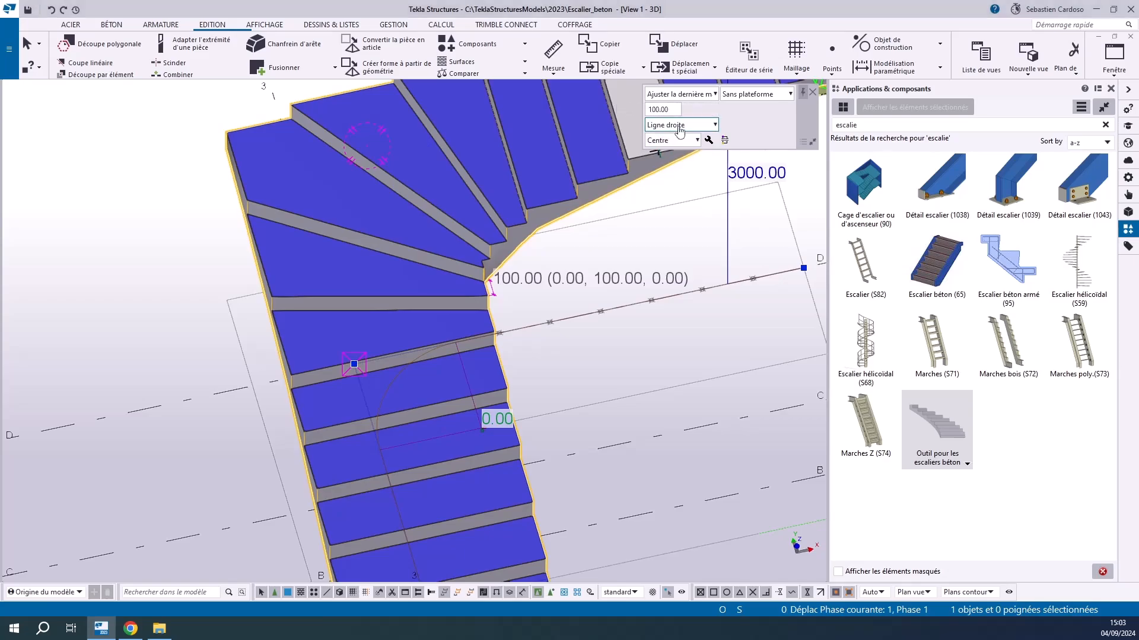
pyautogui.click(676, 127)
pyautogui.click(670, 127)
pyautogui.click(640, 243)
pyautogui.hotkey('ctrl', 'p')
pyautogui.scroll(5, 200, 405)
pyautogui.scroll(5, 299, 405)
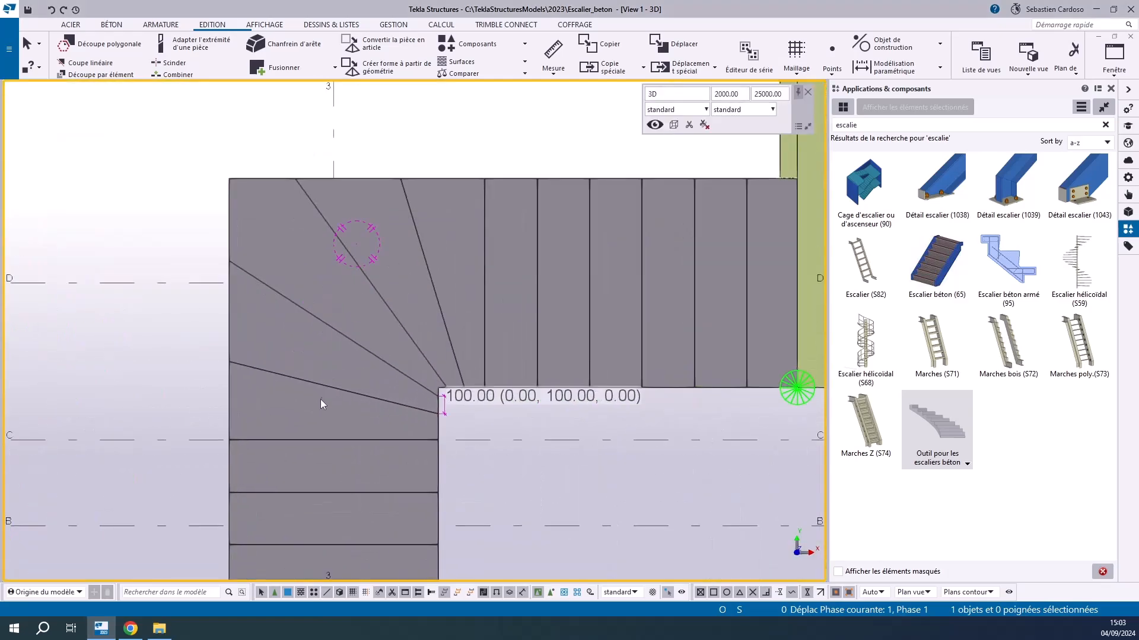
pyautogui.click(322, 389)
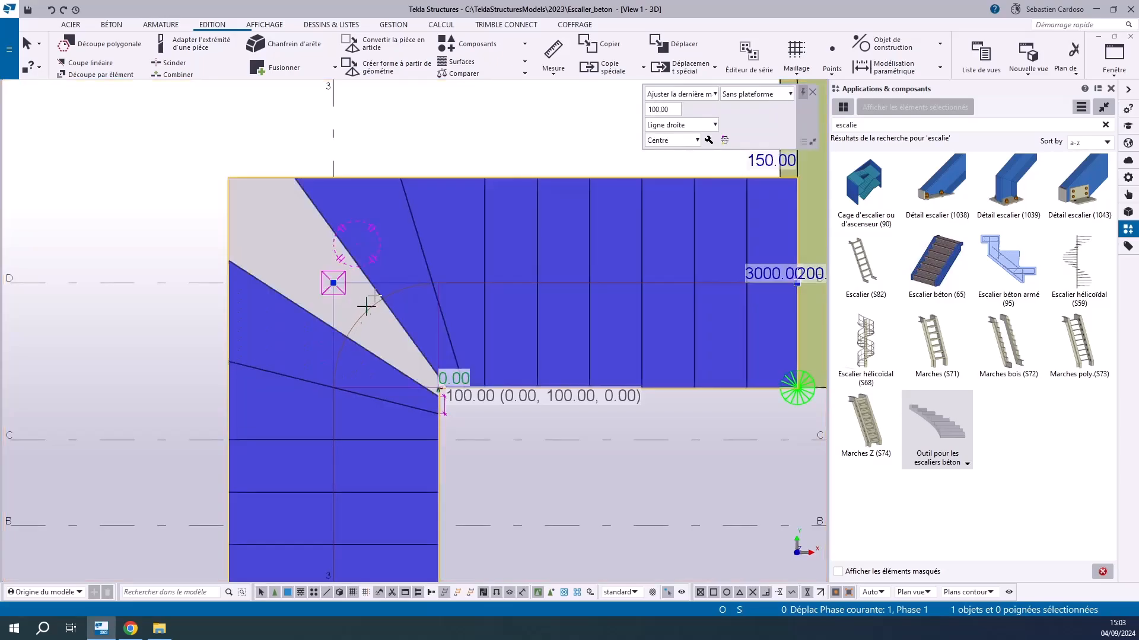
pyautogui.scroll(4, 380, 344)
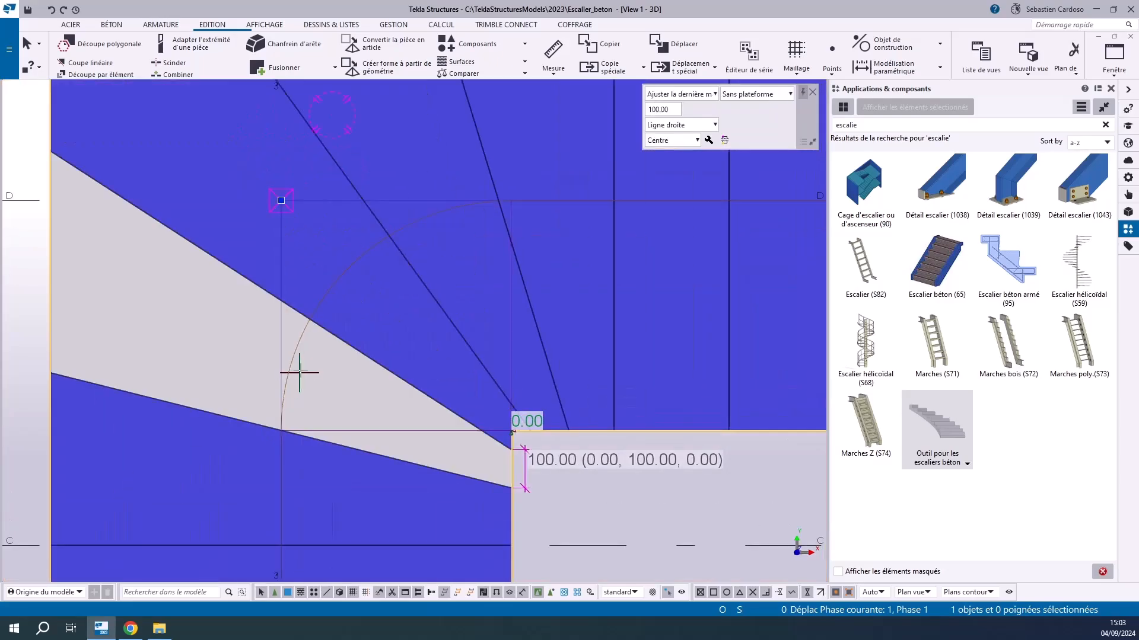
# Compare the Ligne droite and Arc options for the L-shaped stair's turn and leave the option set to Arc
pyautogui.click(701, 126)
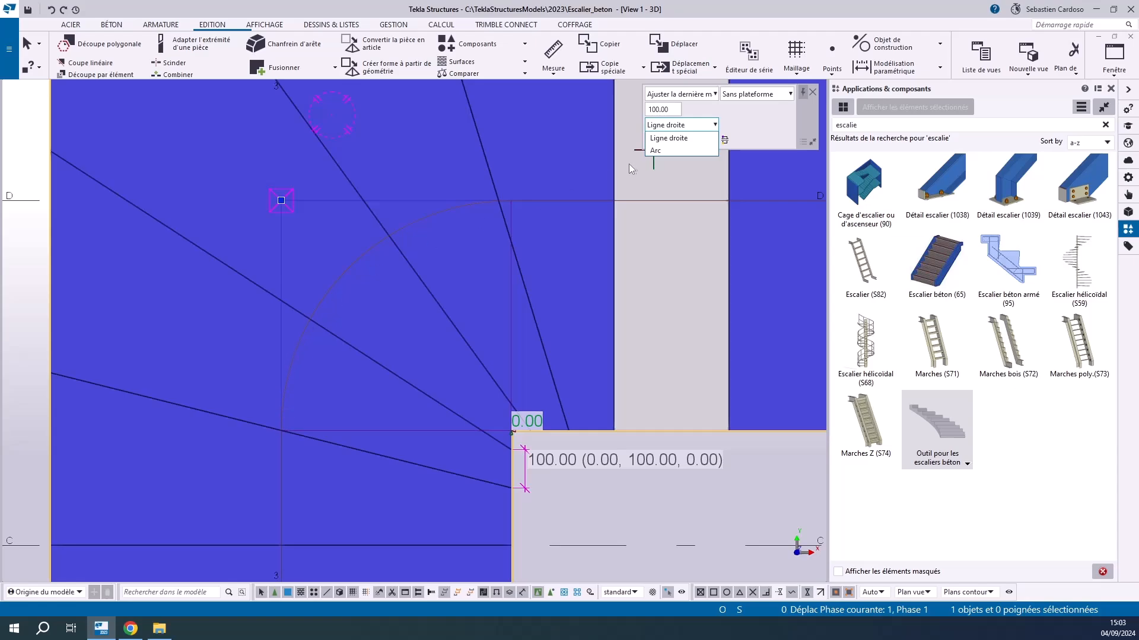
pyautogui.click(677, 152)
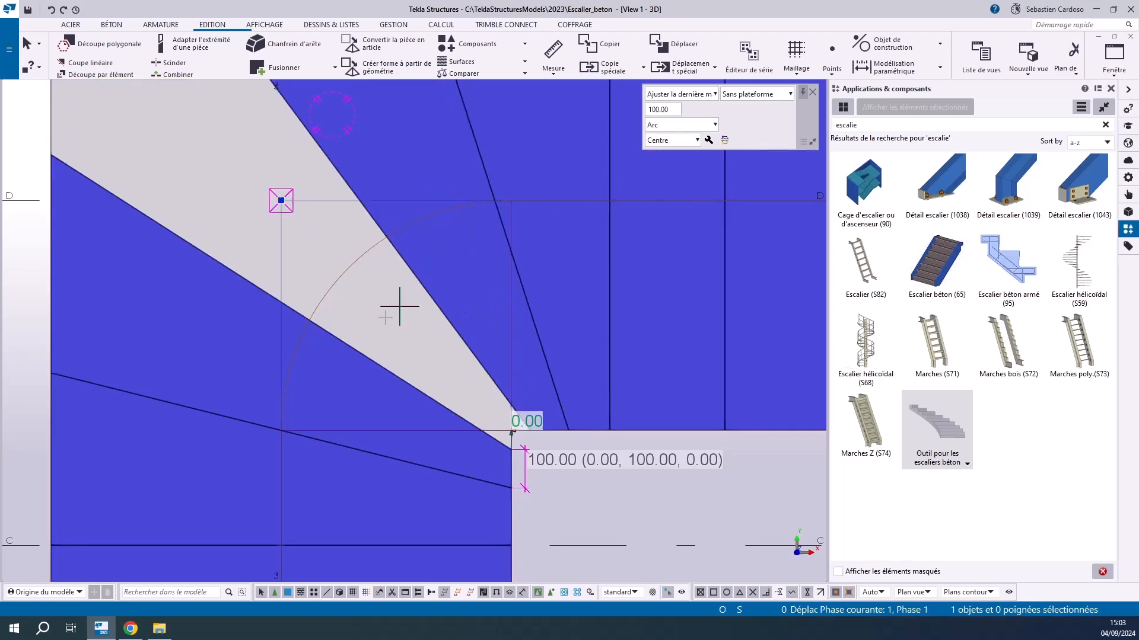
pyautogui.click(682, 125)
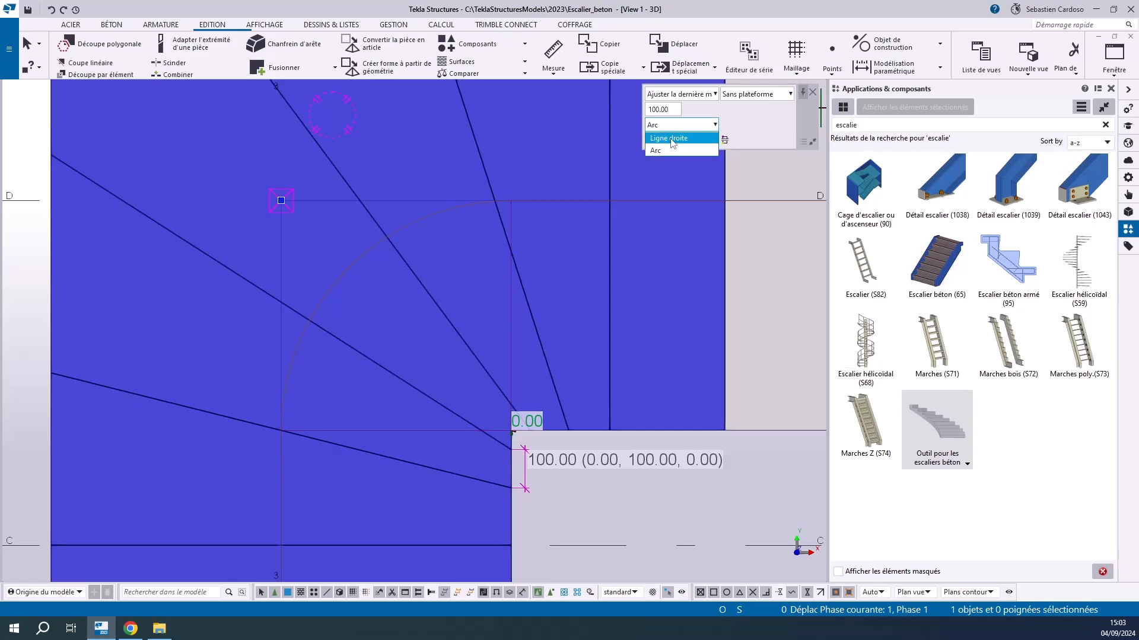
pyautogui.click(676, 140)
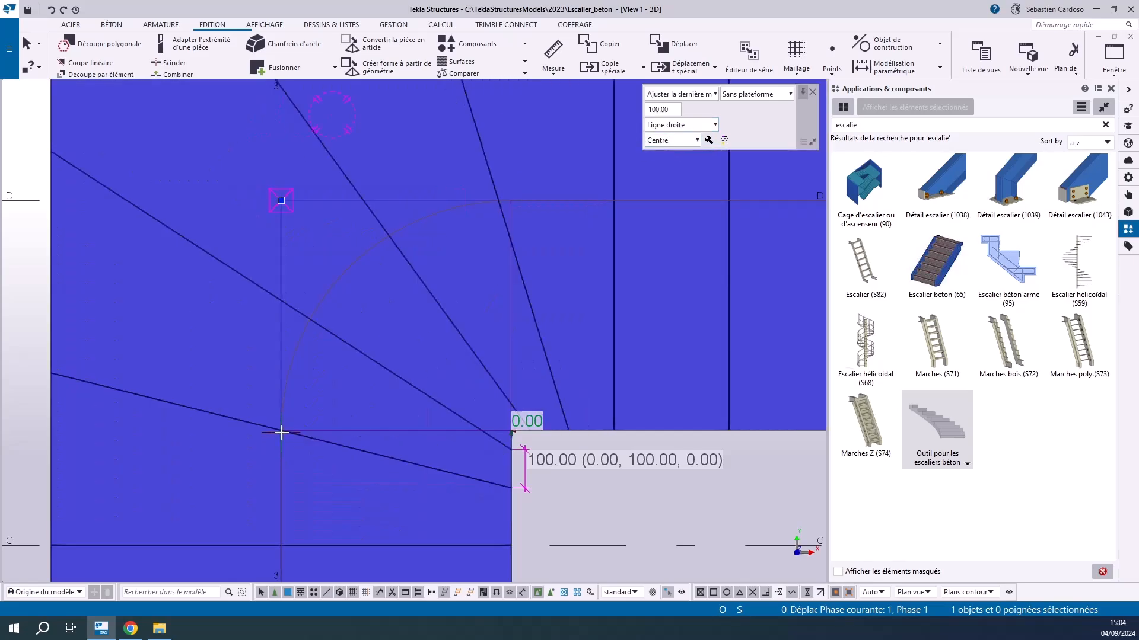
pyautogui.click(700, 126)
pyautogui.click(655, 155)
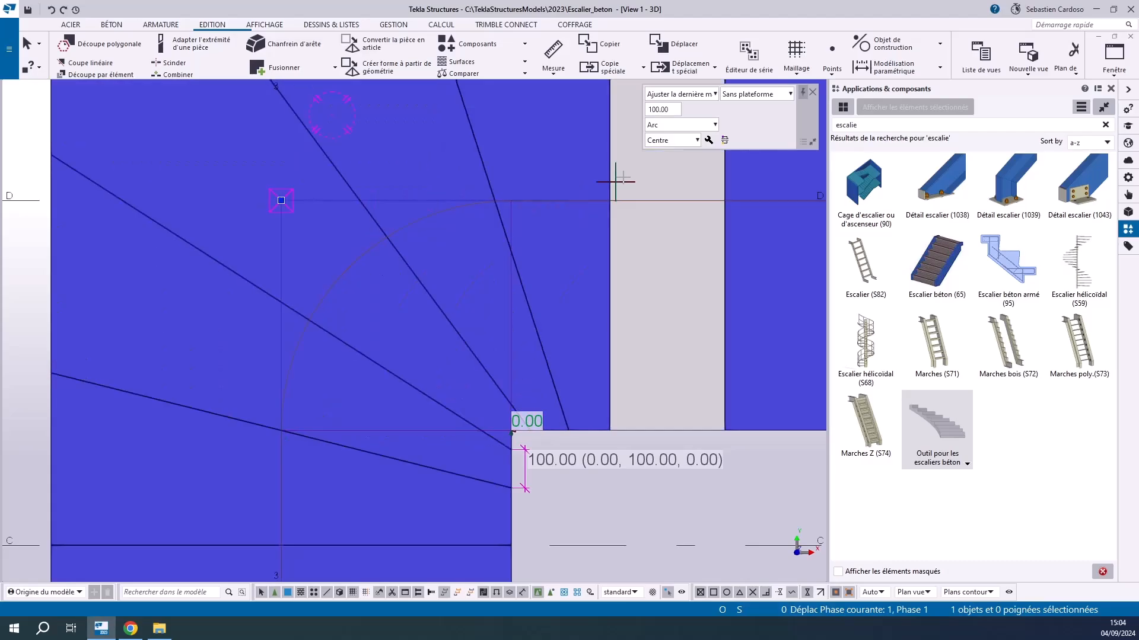
pyautogui.click(659, 126)
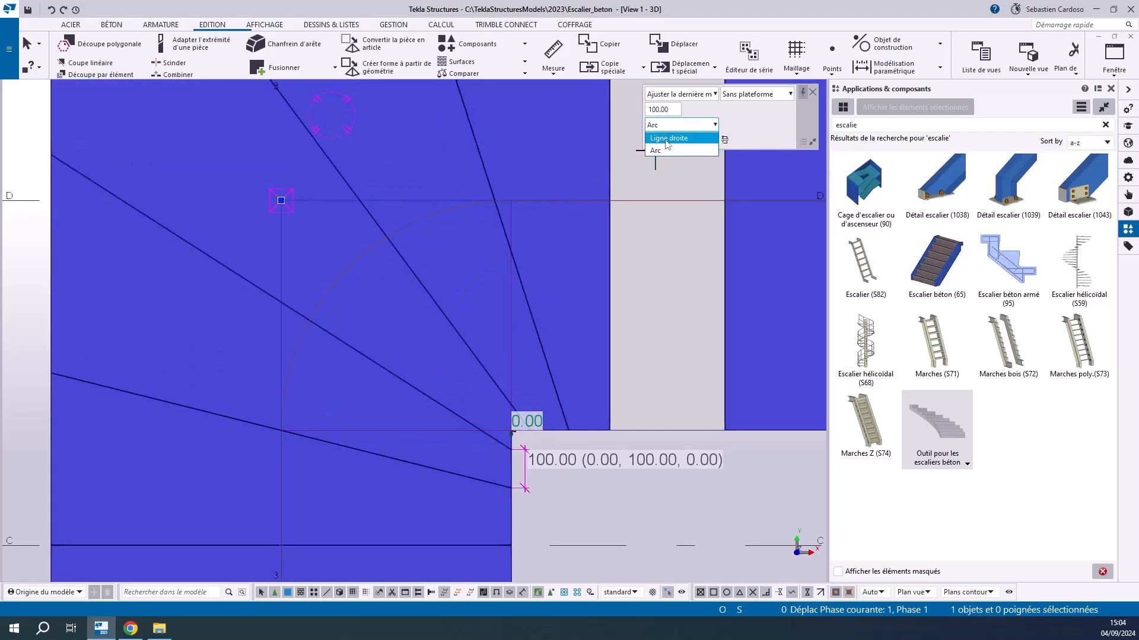
pyautogui.click(667, 139)
pyautogui.click(664, 126)
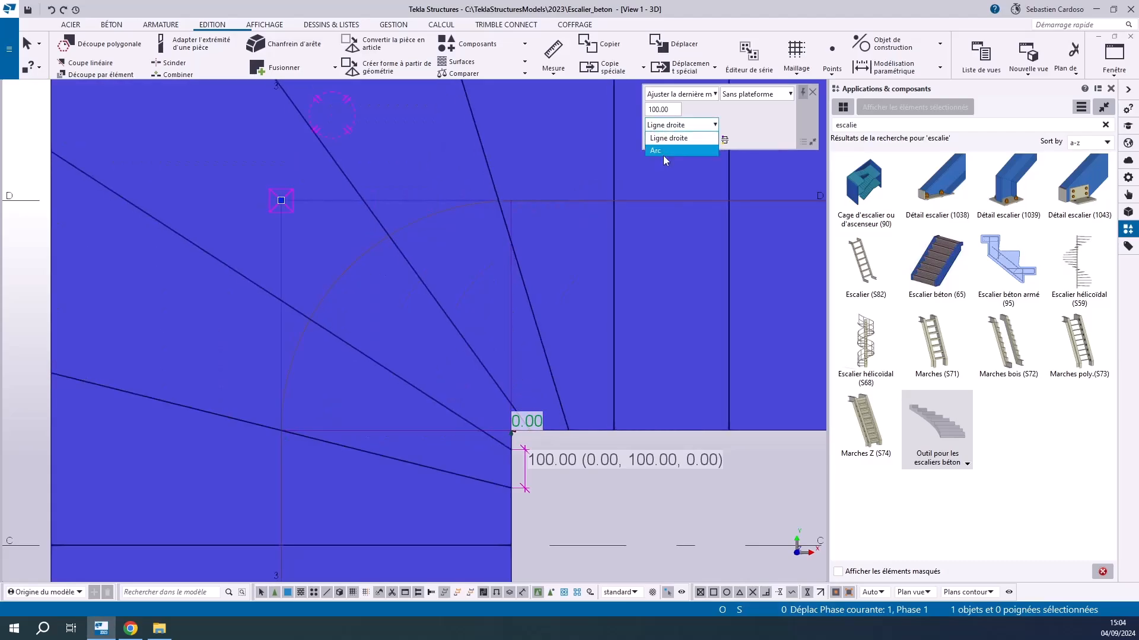
pyautogui.click(663, 152)
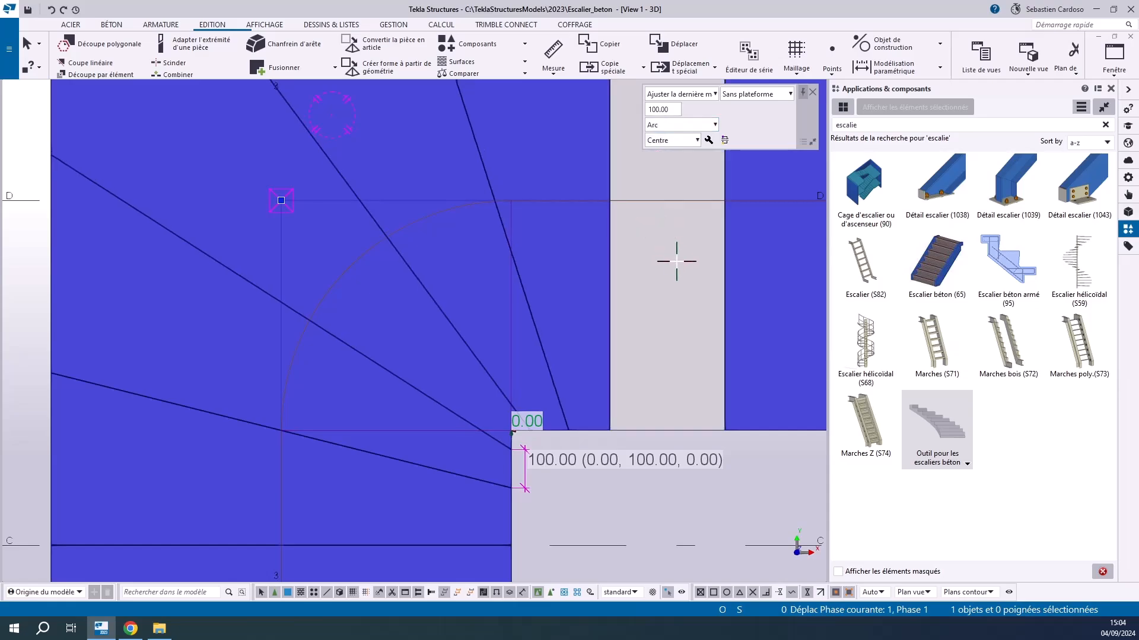
# Set the offset of the walking line arc's centre from the stair's inner corner to 500 mm
pyautogui.scroll(-4, 514, 259)
pyautogui.scroll(4, 528, 332)
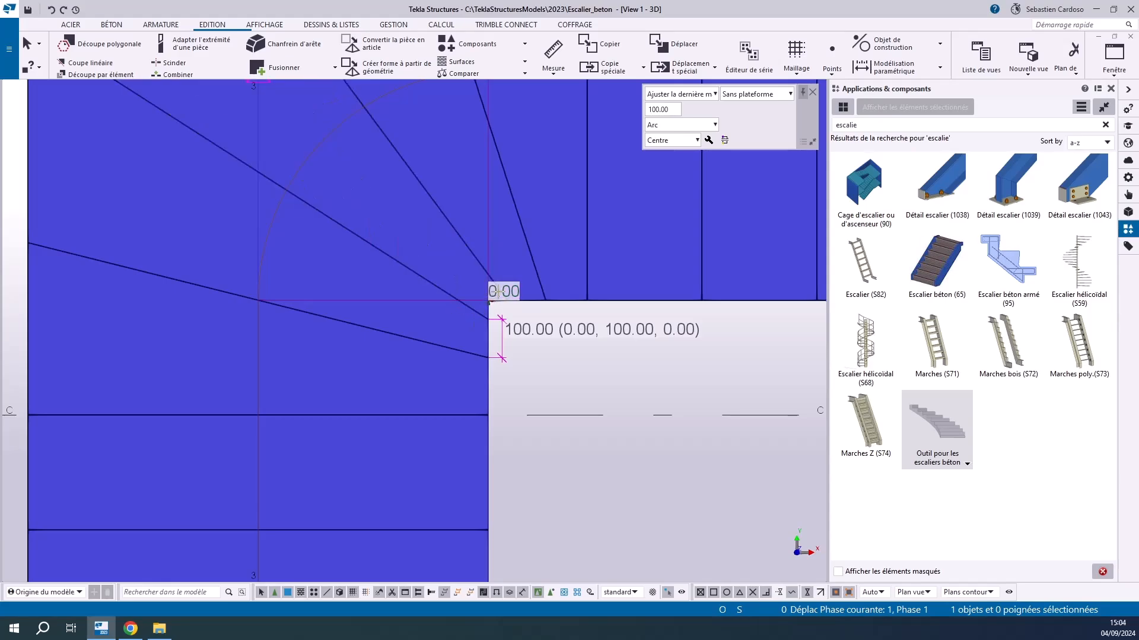
pyautogui.click(497, 291)
pyautogui.write('500')
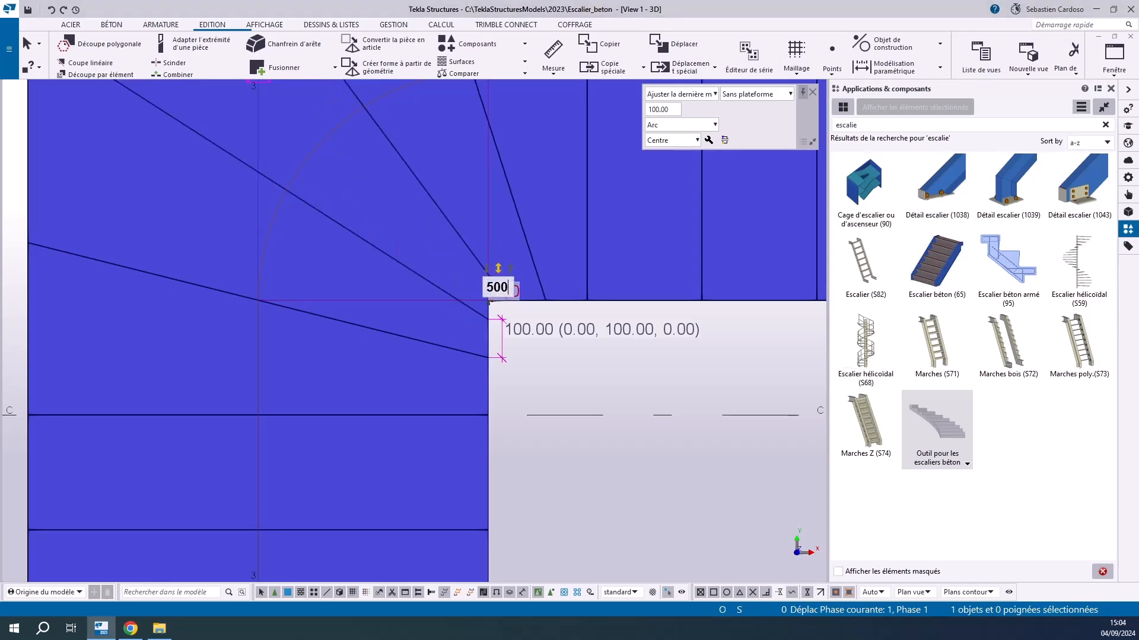
pyautogui.press('Return')
pyautogui.scroll(-2, 377, 406)
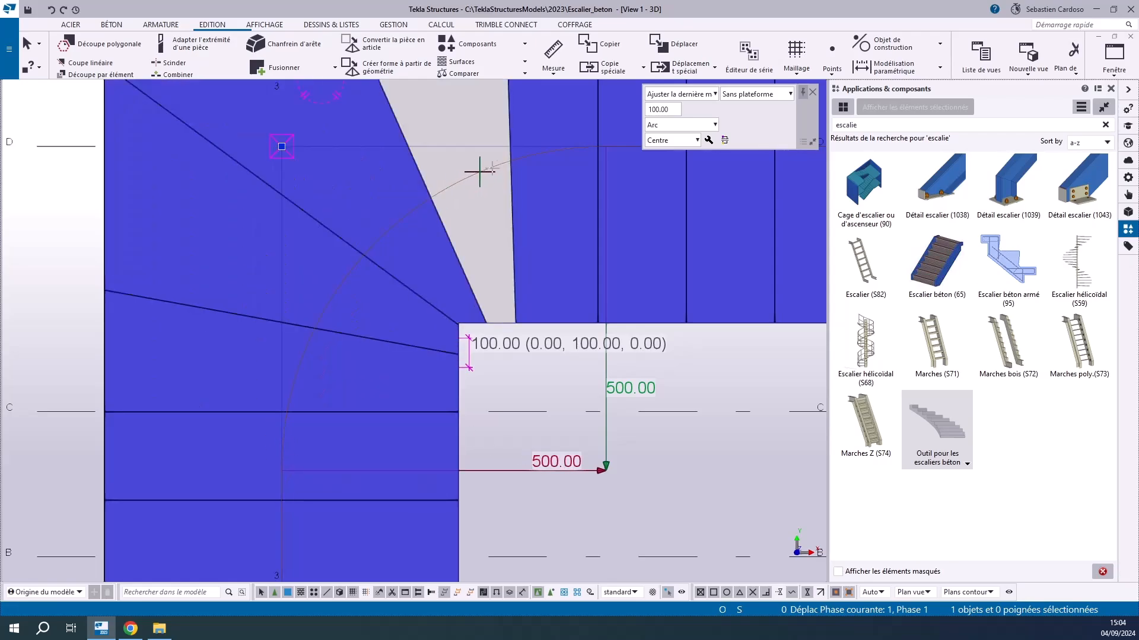
# Open the horizontal offset of the walking line arc's centre for editing
pyautogui.click(563, 462)
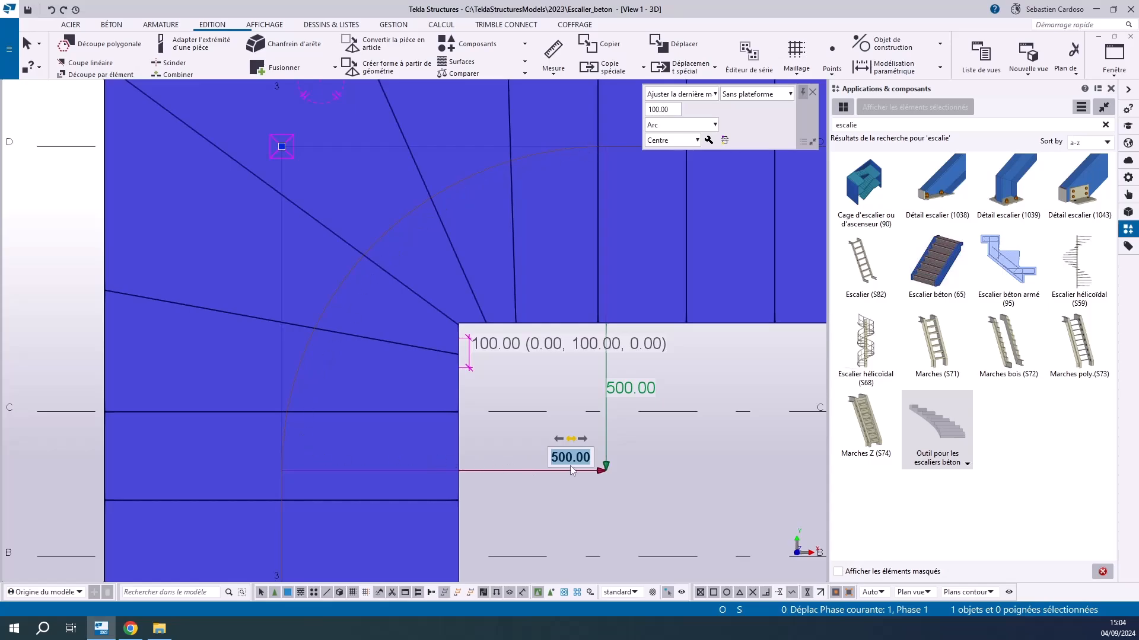
# Set the horizontal offset of the walking line arc's centre to 0 mm
pyautogui.write('0')
pyautogui.press('Return')
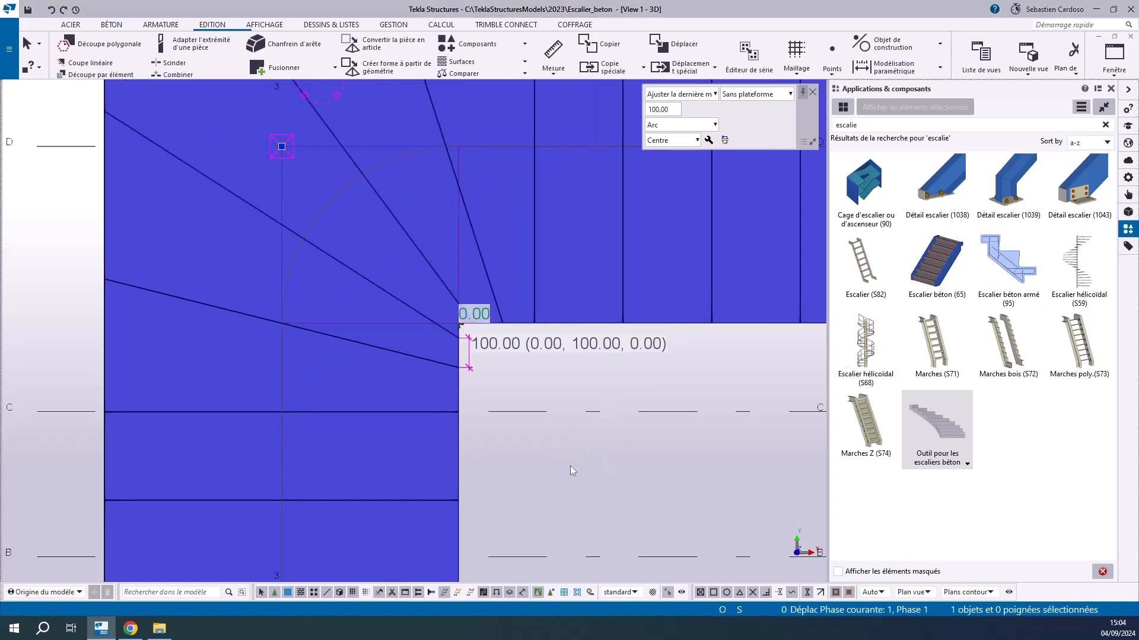
# Review the L-shaped stair's Escalier plein and Escalier à plateforme types along with its general, numbering and part parameters
pyautogui.click(708, 140)
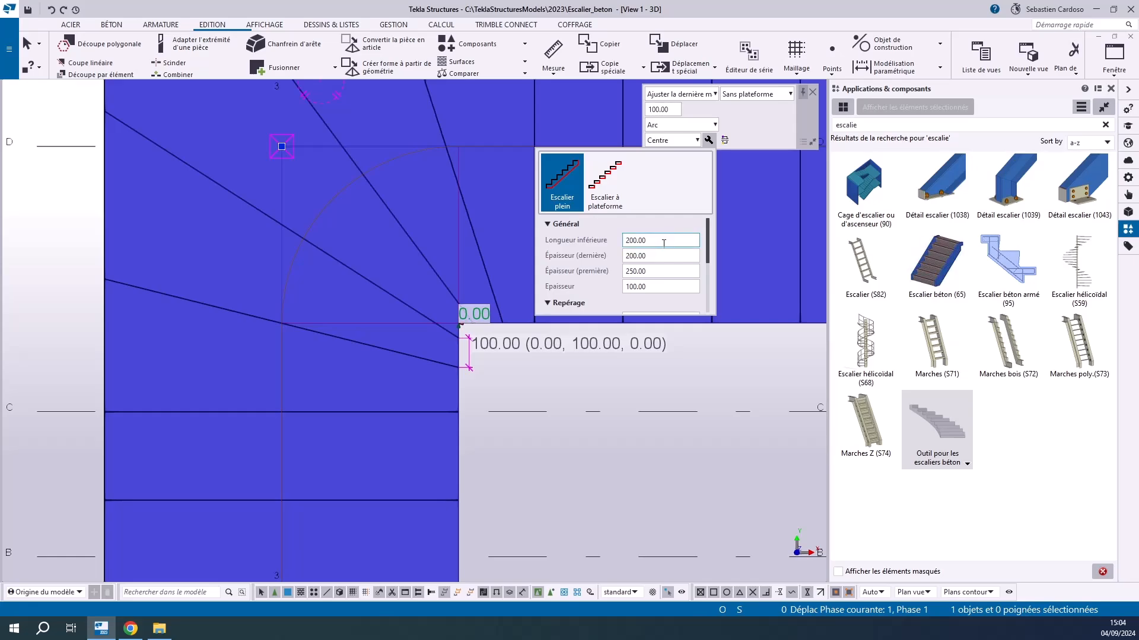
pyautogui.scroll(-1, 664, 244)
pyautogui.scroll(-2, 661, 252)
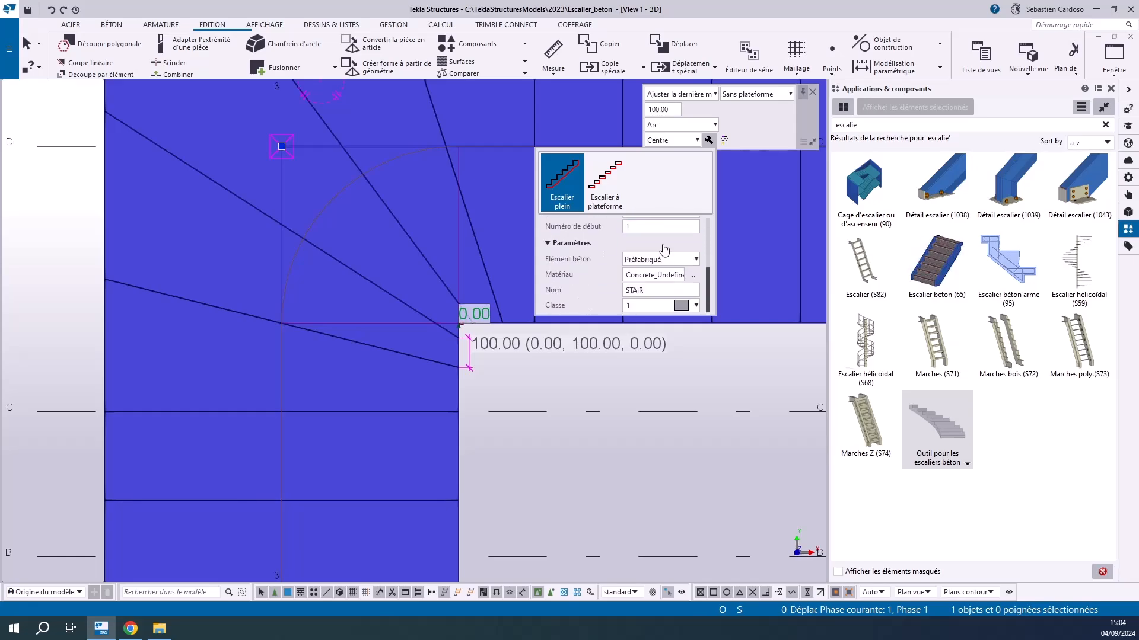
pyautogui.scroll(3, 662, 261)
pyautogui.scroll(1, 662, 261)
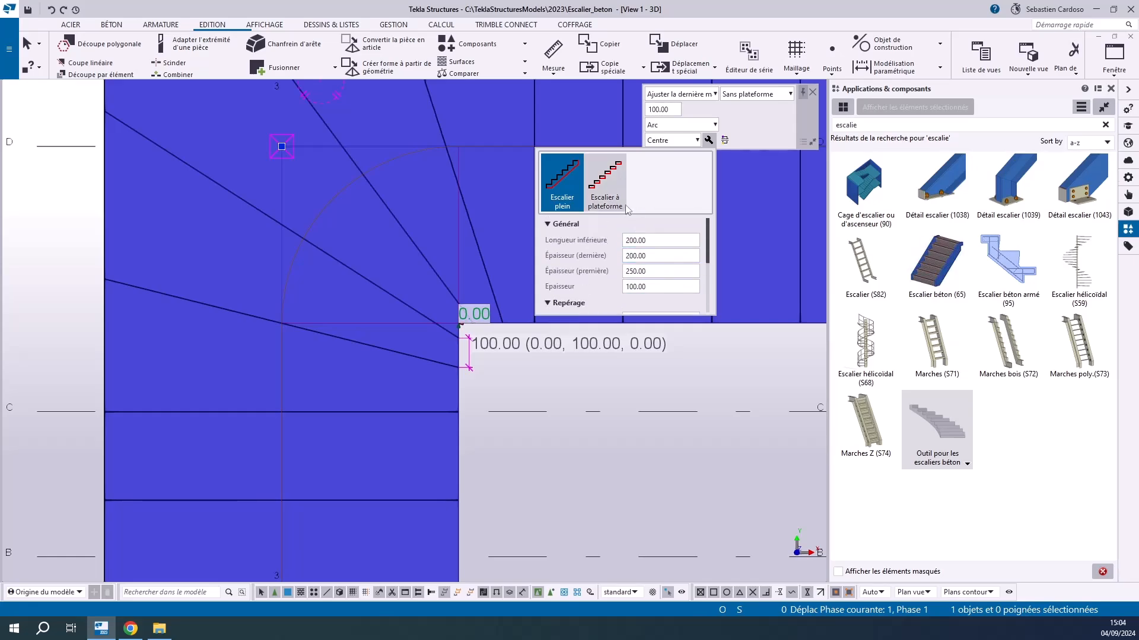
pyautogui.scroll(-5, 504, 376)
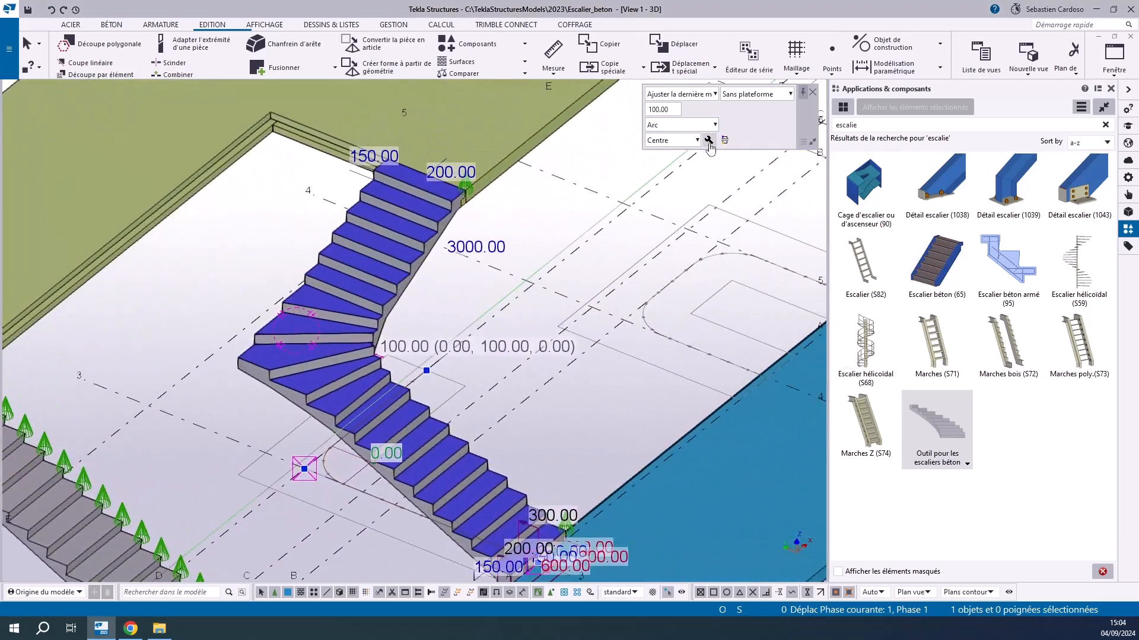
pyautogui.click(708, 140)
pyautogui.click(612, 184)
pyautogui.scroll(4, 346, 451)
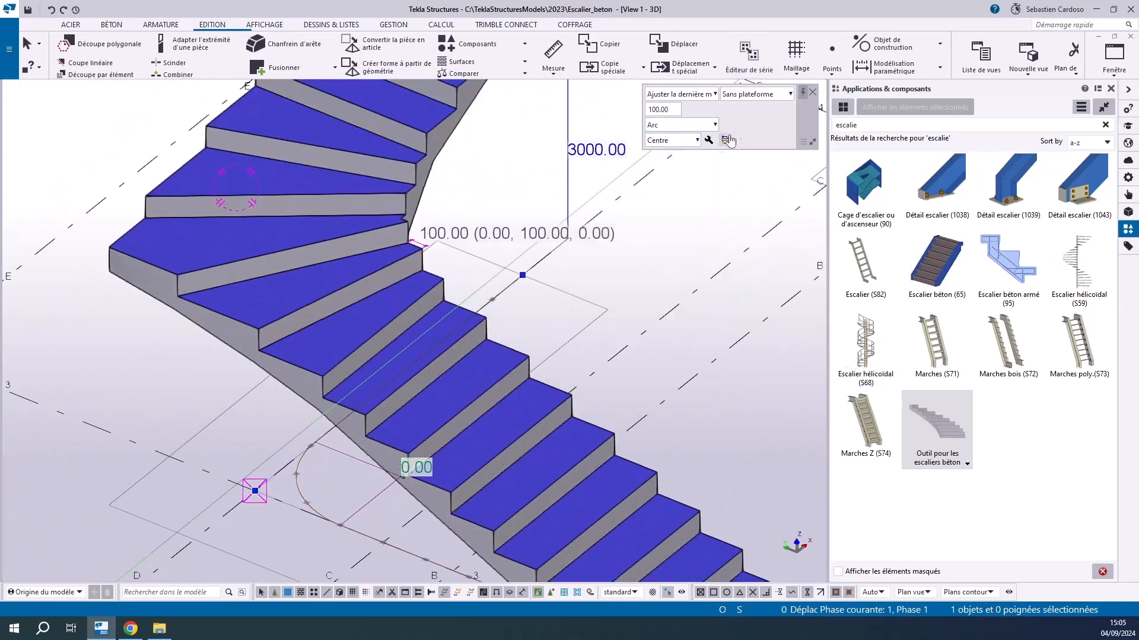
# Try the Avec plateforme option for the L-shaped stair's turn and look at the corner from closer up
pyautogui.click(762, 94)
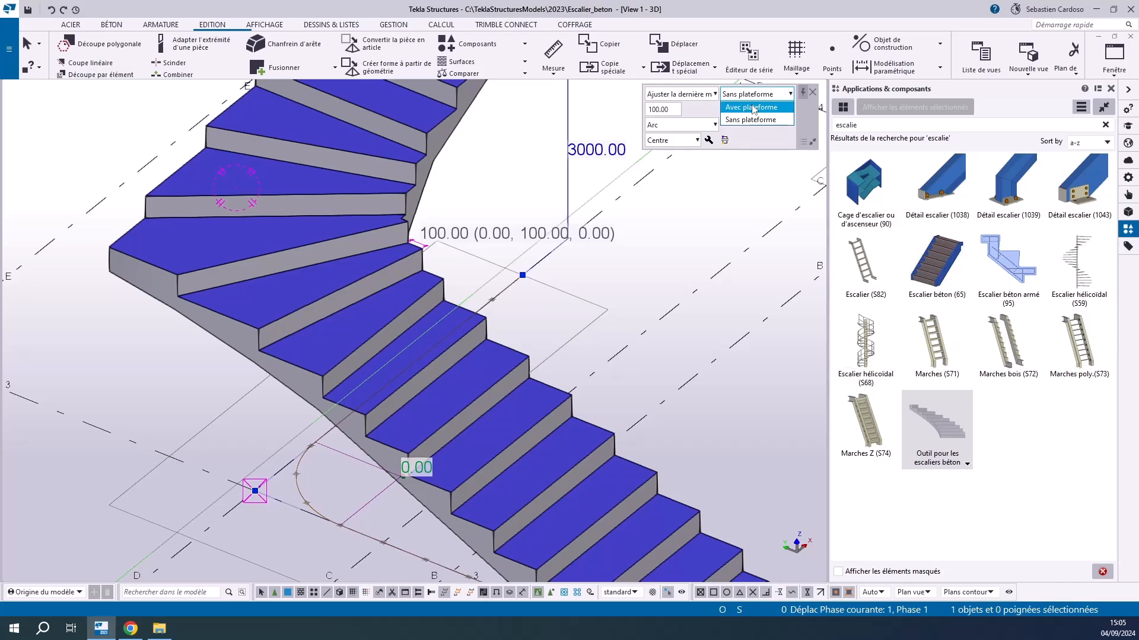
pyautogui.click(752, 107)
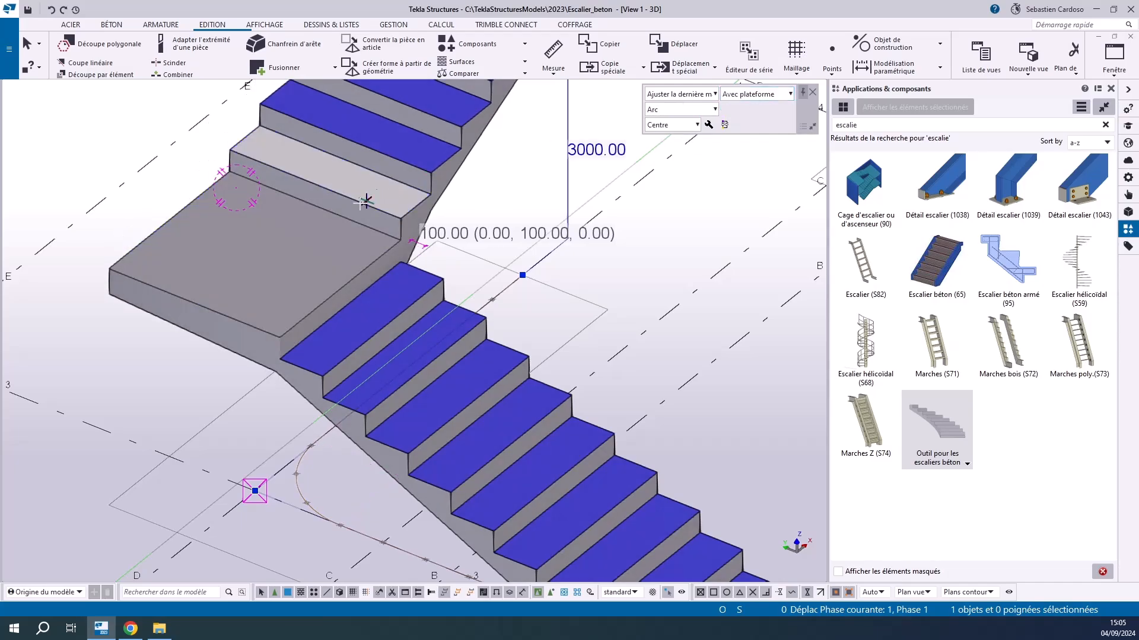
pyautogui.scroll(3, 399, 259)
pyautogui.scroll(-2, 424, 288)
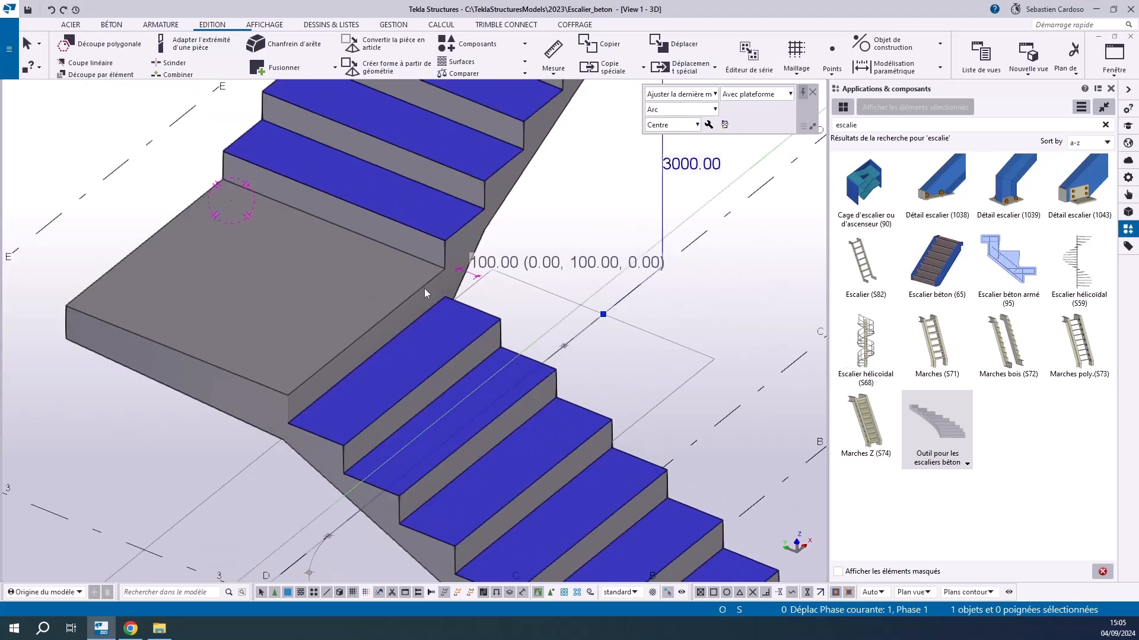
# Return the L-shaped stair's turn to Sans plateforme and set its winder offset to 100 mm
pyautogui.click(768, 95)
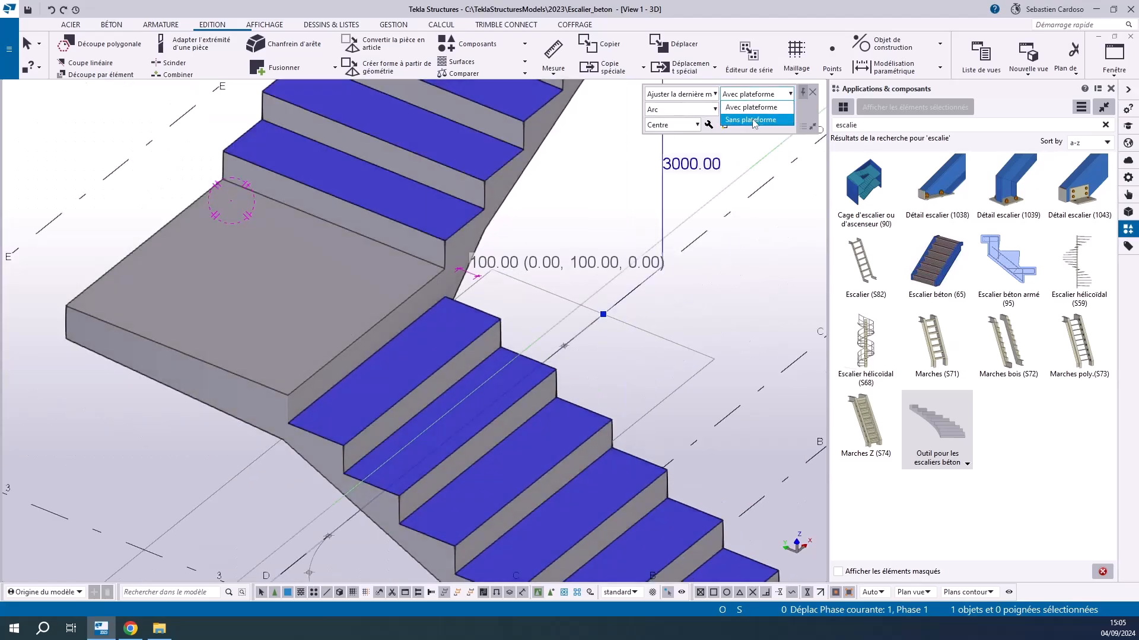
pyautogui.click(752, 121)
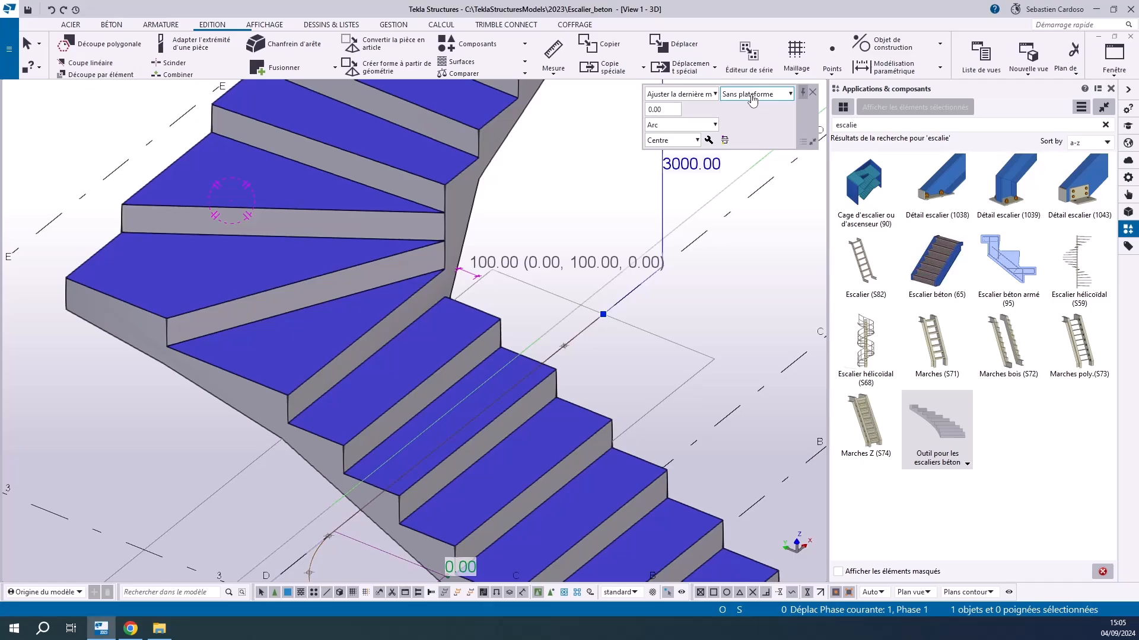
pyautogui.click(752, 97)
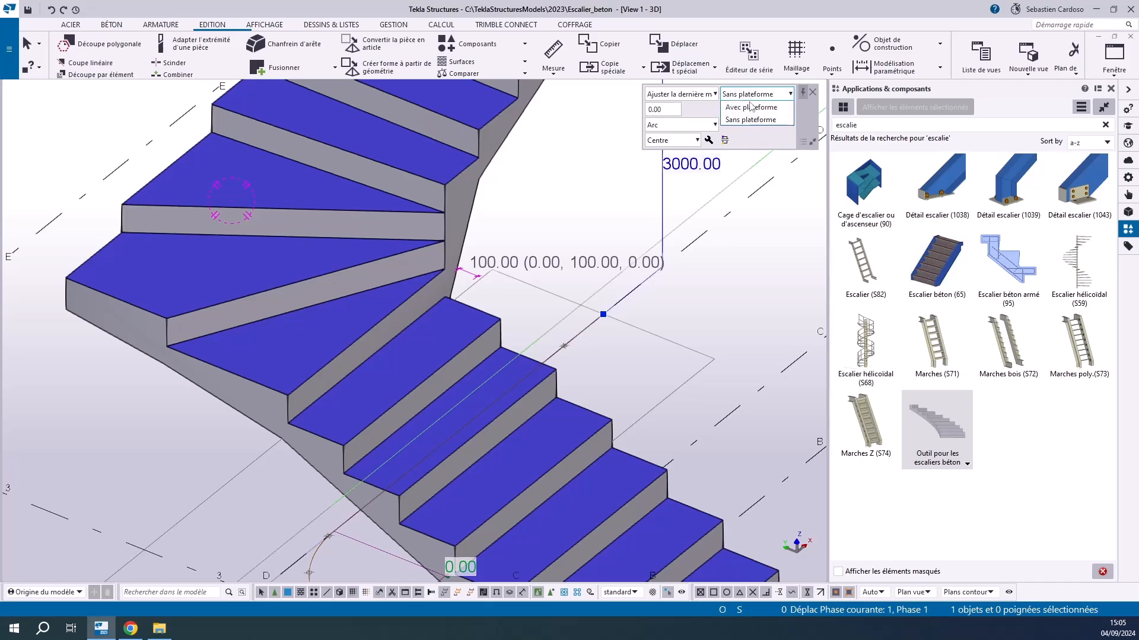
pyautogui.click(657, 110)
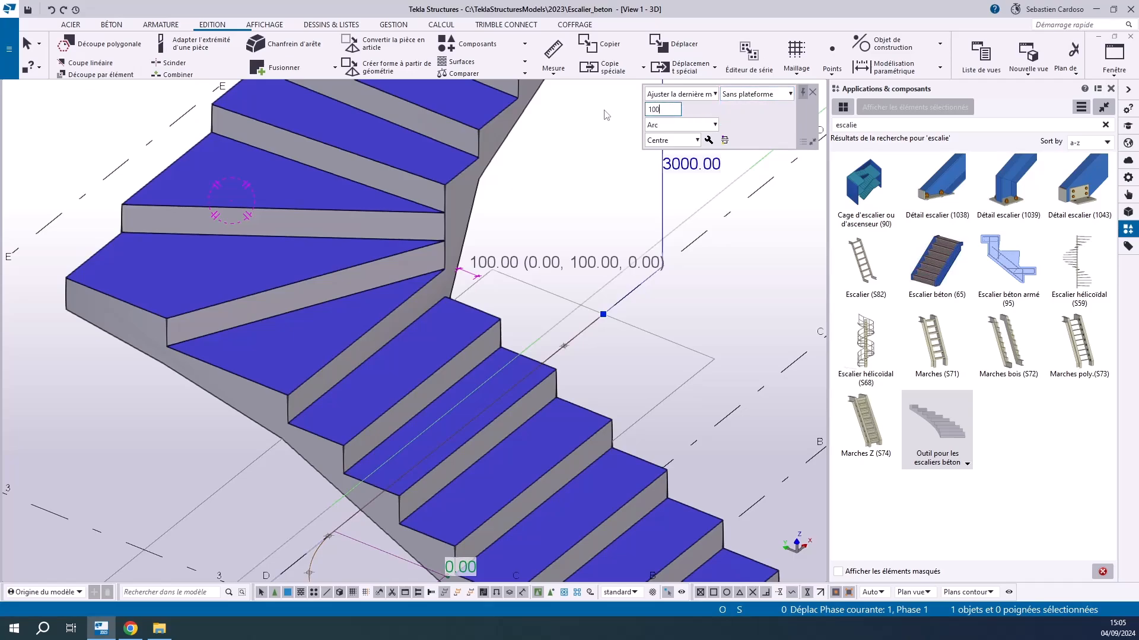
pyautogui.press('Return')
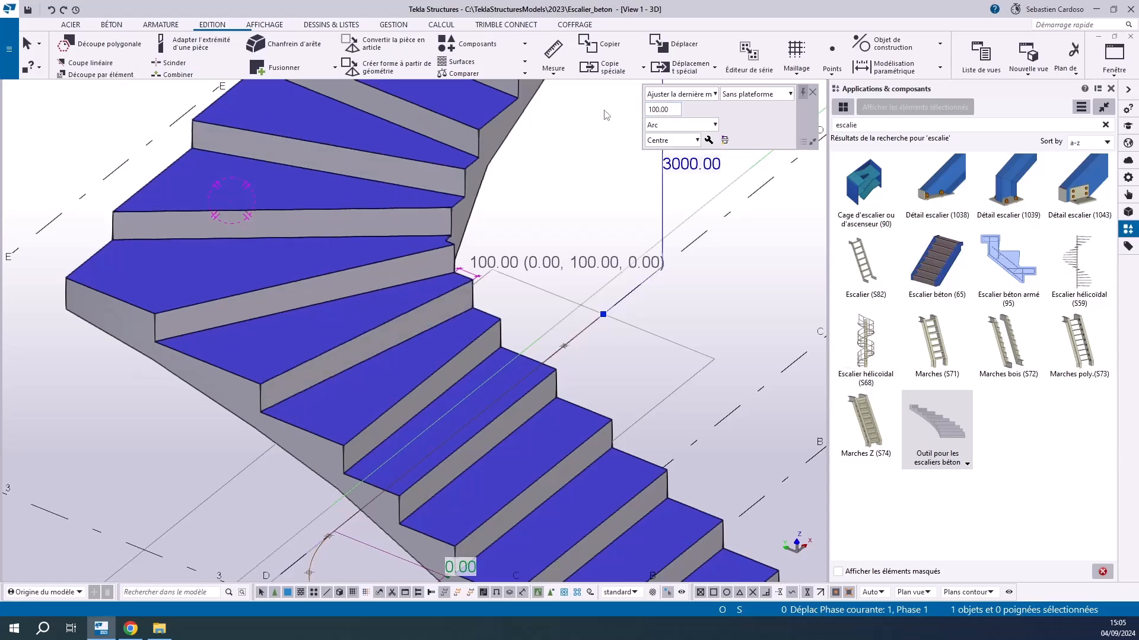
pyautogui.click(765, 94)
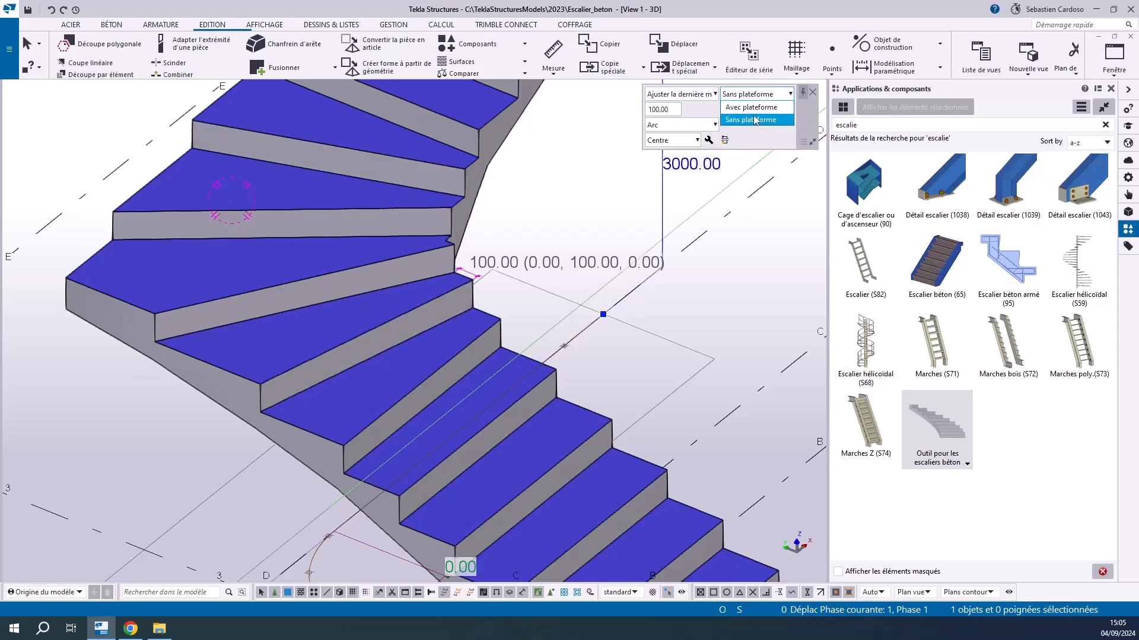
pyautogui.click(752, 108)
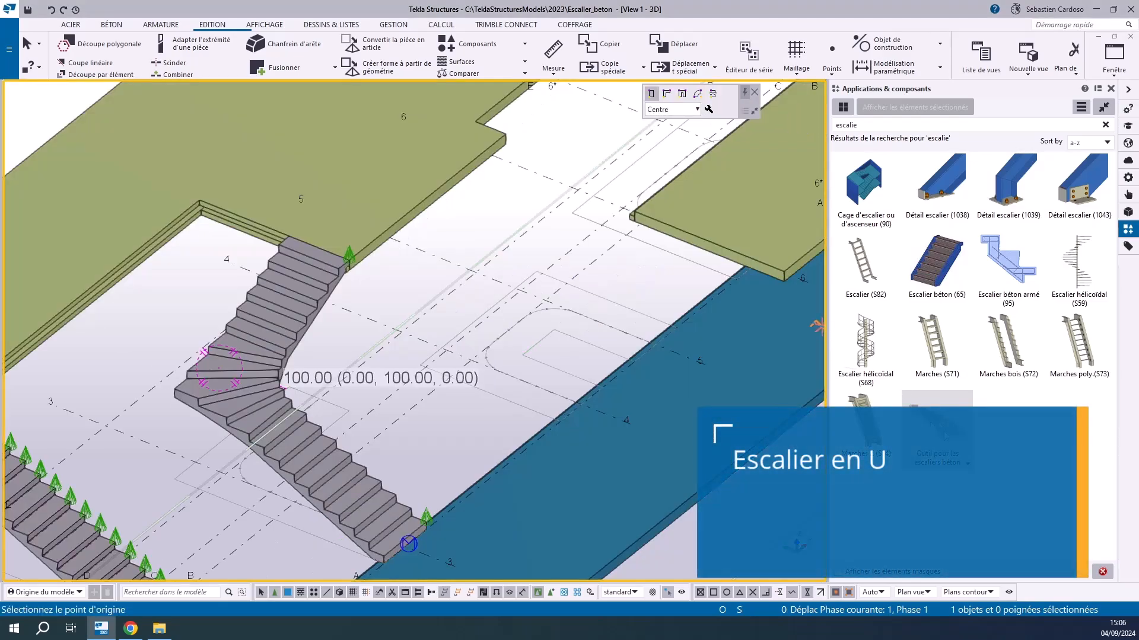
# Create a U-shaped stair from grid intersection A-4 through B-4 and B-5 to A-5, ending the command
pyautogui.click(682, 95)
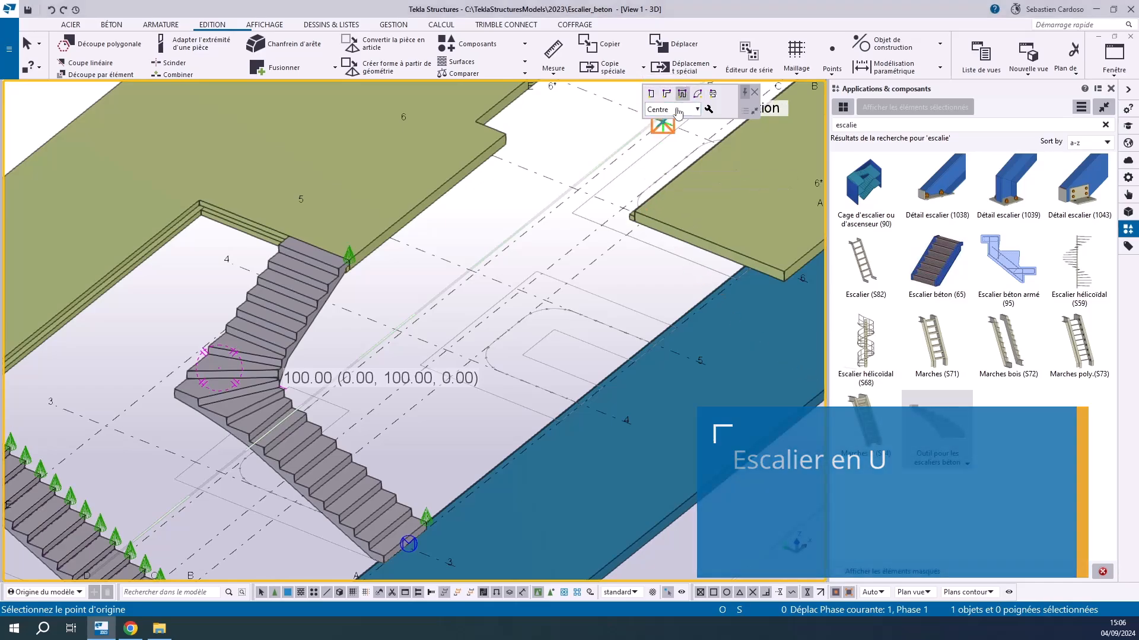
pyautogui.scroll(5, 566, 477)
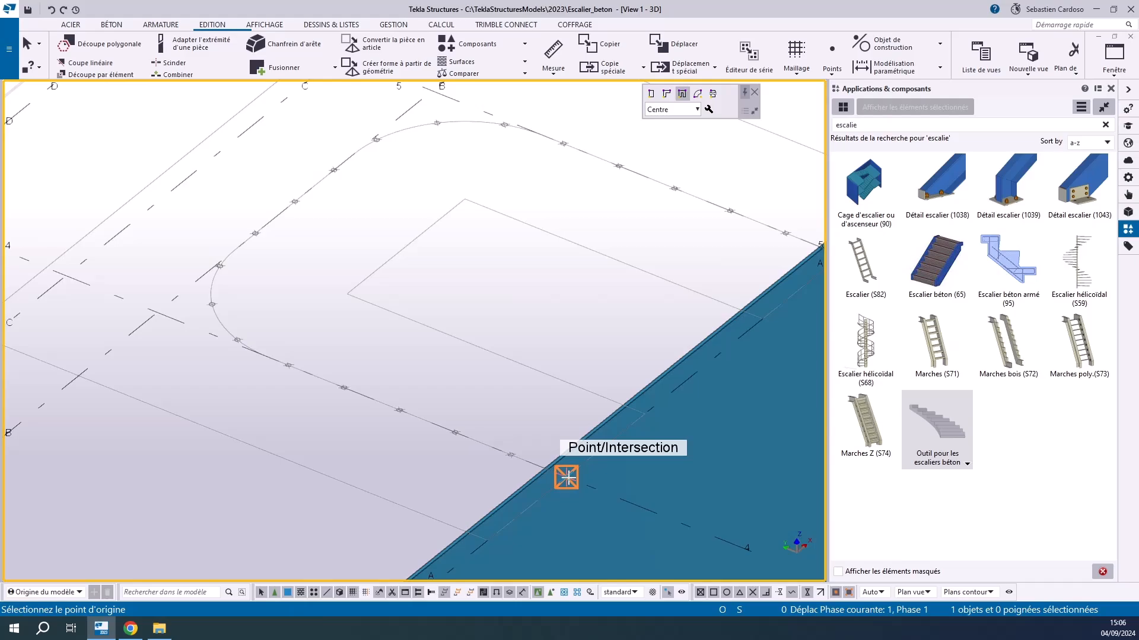
pyautogui.click(566, 478)
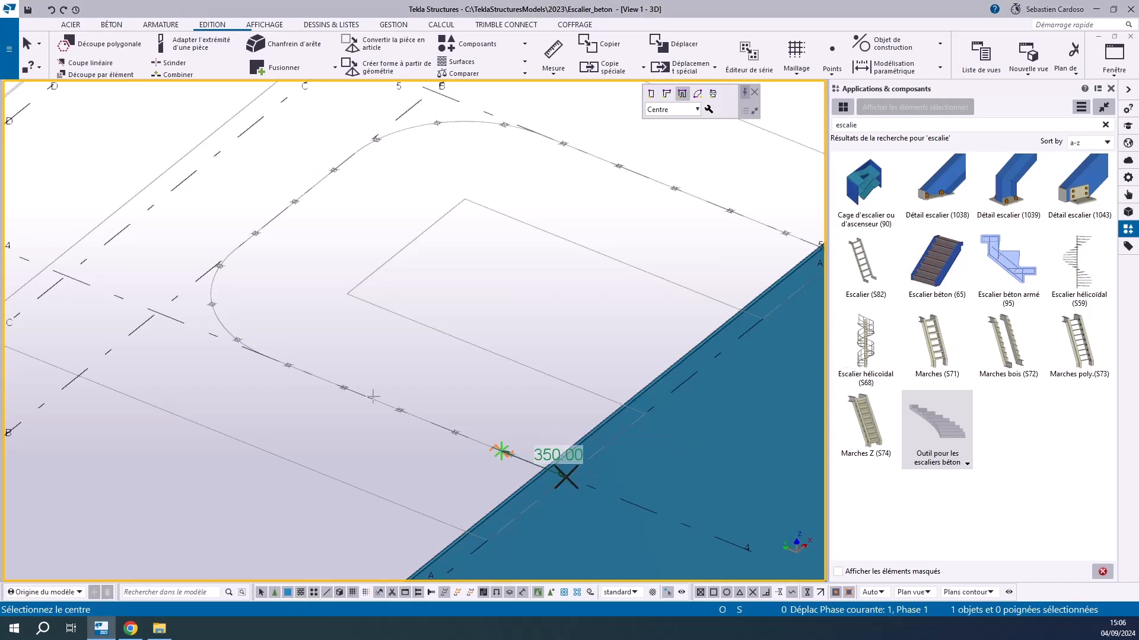
pyautogui.click(157, 313)
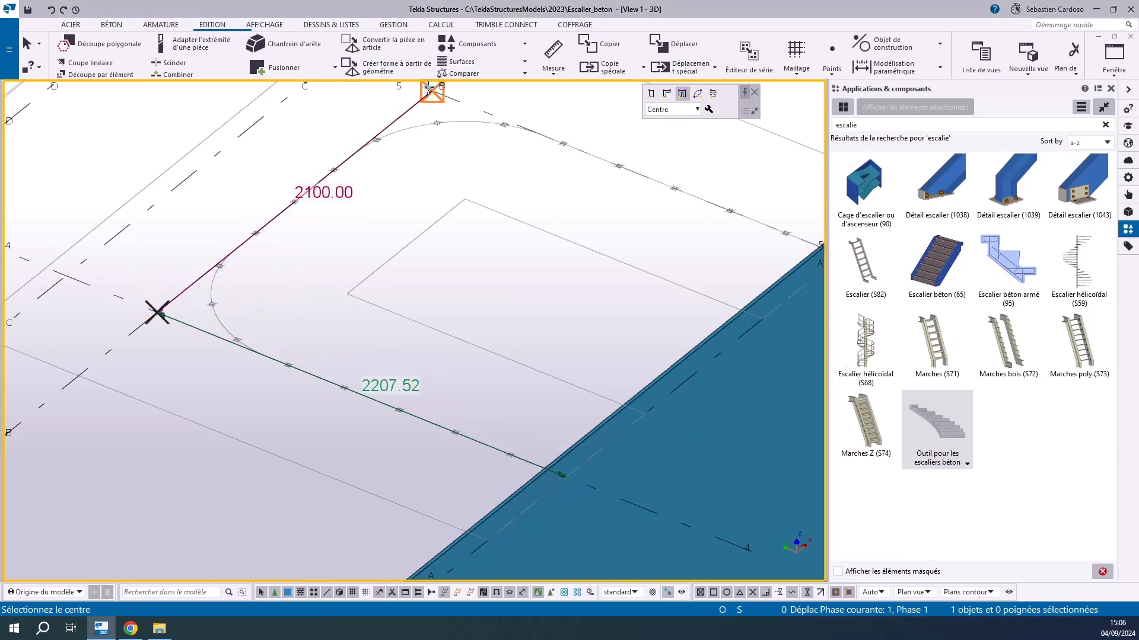
pyautogui.click(431, 91)
pyautogui.scroll(-2, 430, 172)
pyautogui.scroll(1, 659, 199)
pyautogui.click(653, 231)
pyautogui.scroll(1, 646, 230)
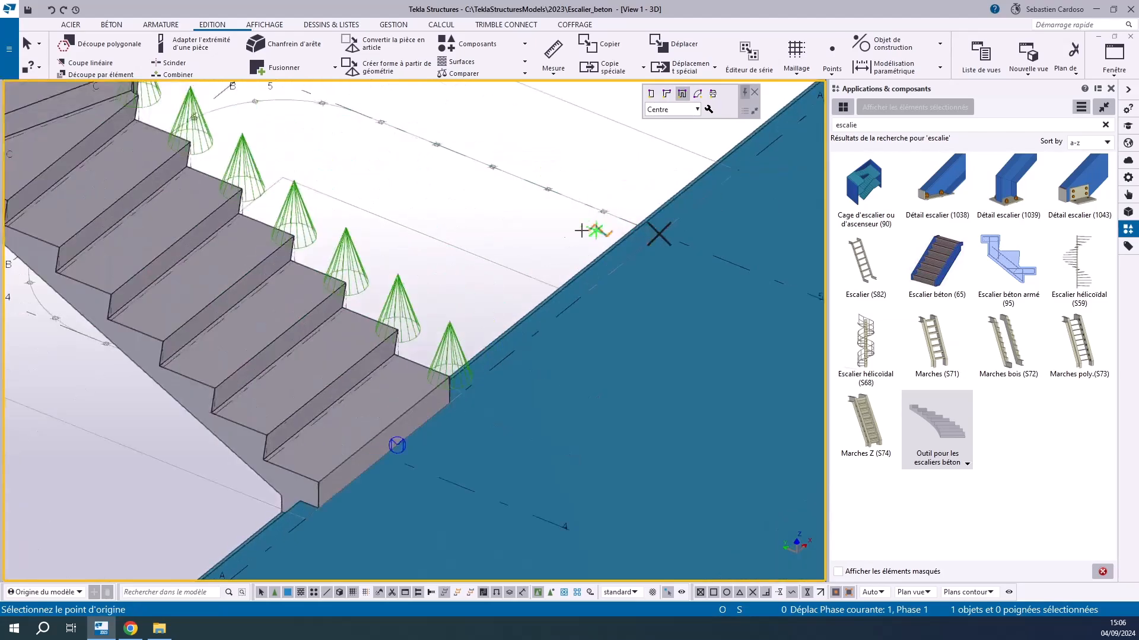
pyautogui.scroll(-2, 596, 231)
pyautogui.rightClick(210, 182)
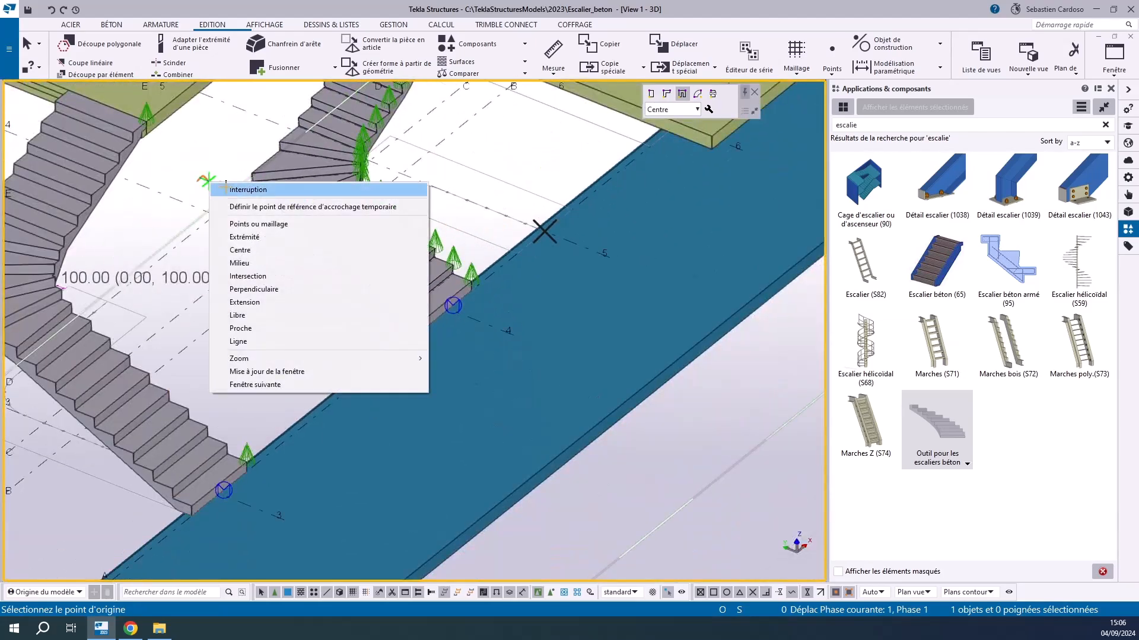
pyautogui.click(225, 187)
# Modify the new U-shaped stair's component properties so its treads and flights form a single concrete part
pyautogui.scroll(-2, 501, 201)
pyautogui.scroll(3, 507, 203)
pyautogui.scroll(2, 468, 208)
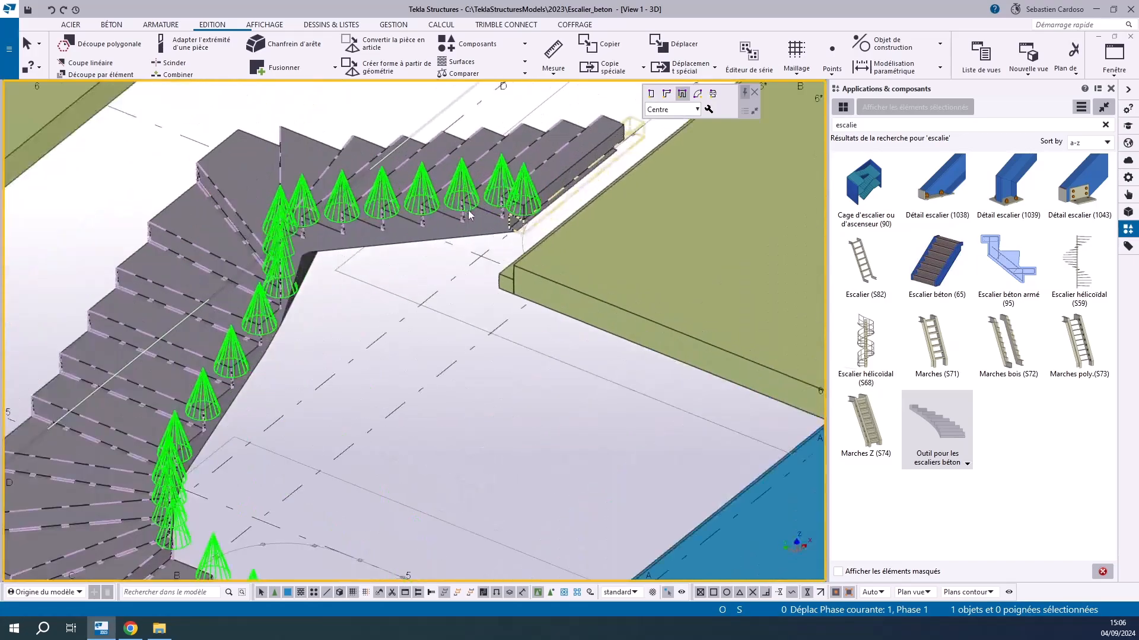
pyautogui.scroll(-3, 469, 215)
pyautogui.click(336, 372)
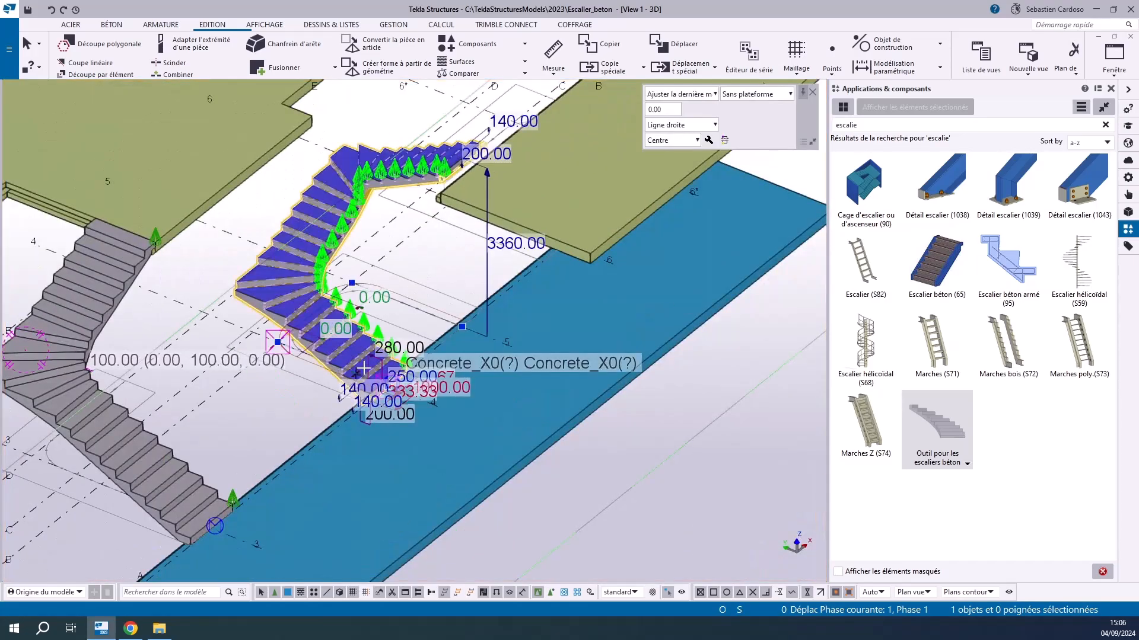
pyautogui.scroll(4, 382, 265)
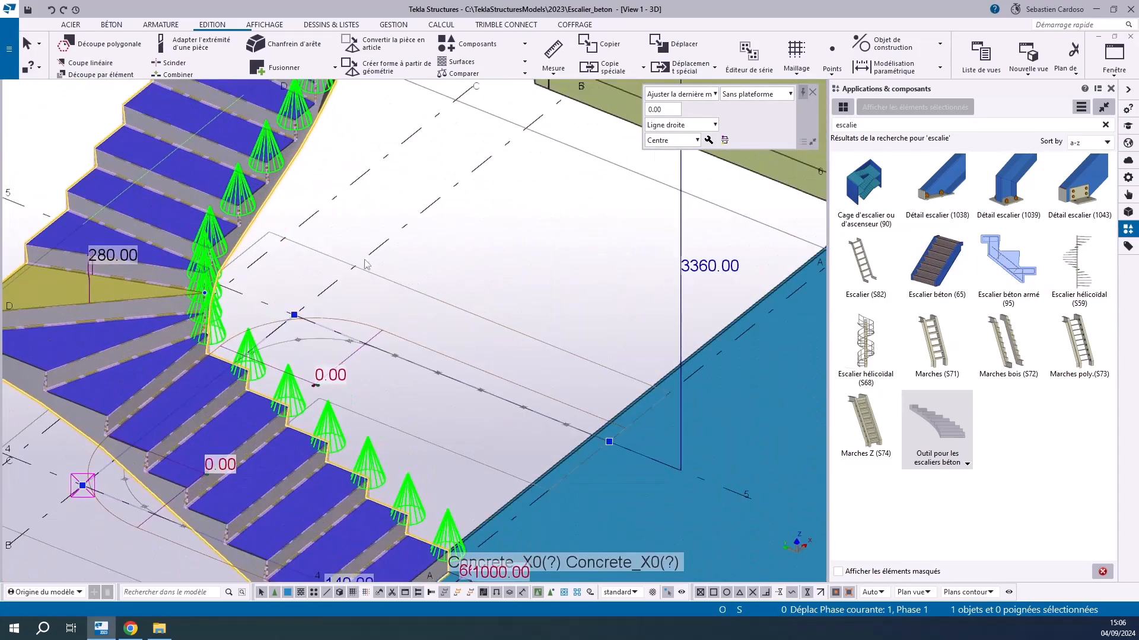
pyautogui.click(380, 230)
pyautogui.doubleClick(156, 244)
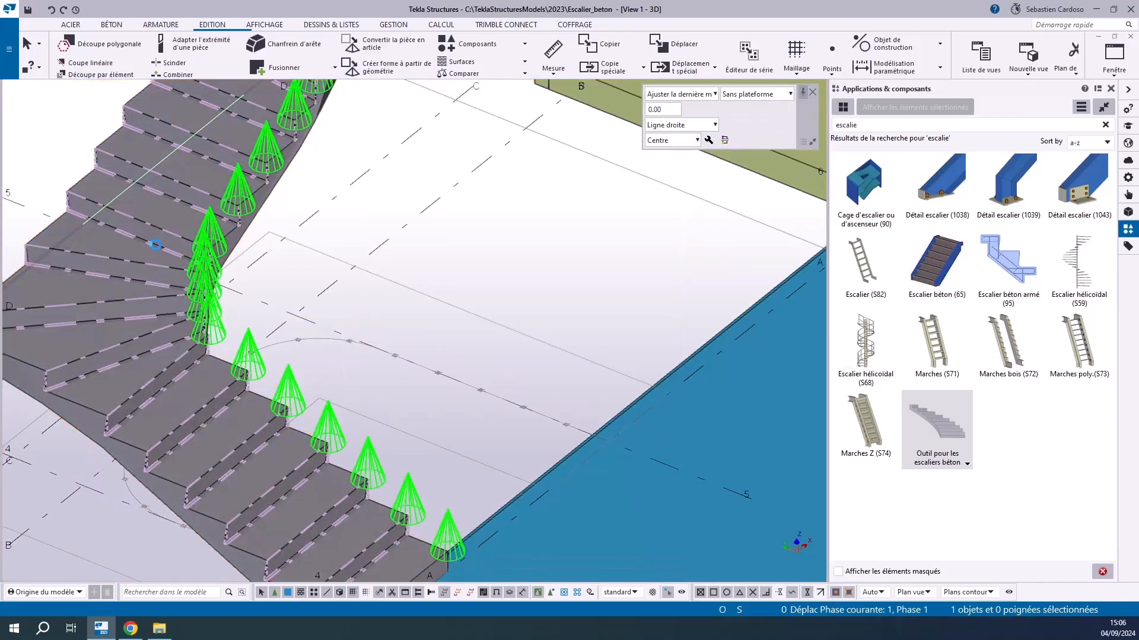
pyautogui.click(691, 317)
pyautogui.click(692, 336)
pyautogui.click(574, 379)
pyautogui.click(477, 381)
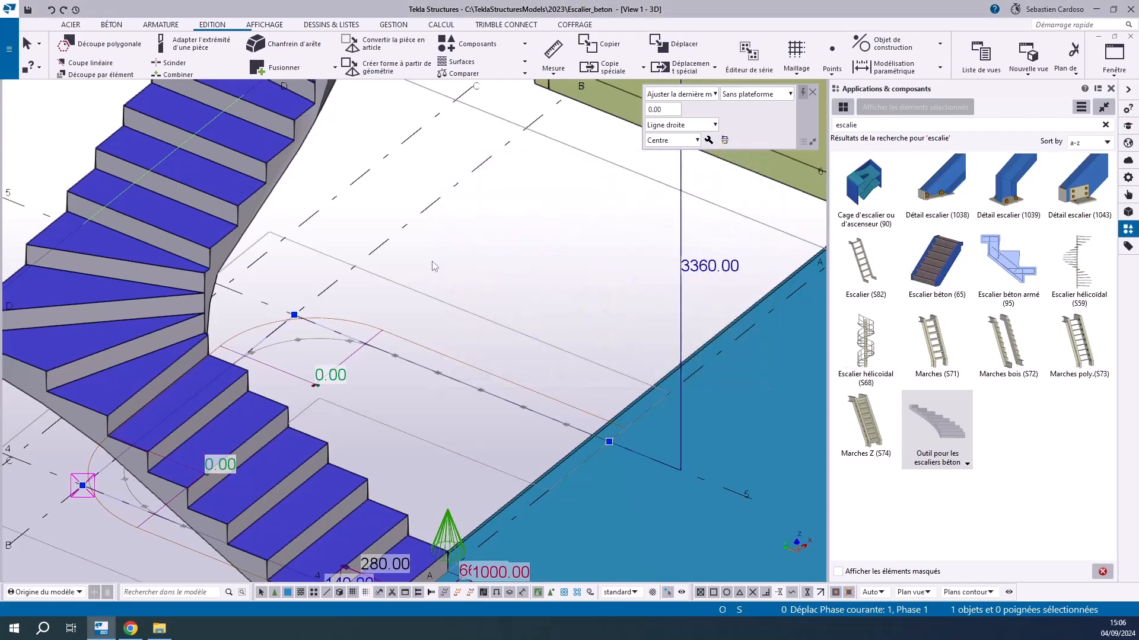
pyautogui.click(438, 230)
# Select the U-shaped stair at its lower flight and set the stair width to 1200 mm
pyautogui.scroll(-4, 437, 229)
pyautogui.scroll(2, 349, 422)
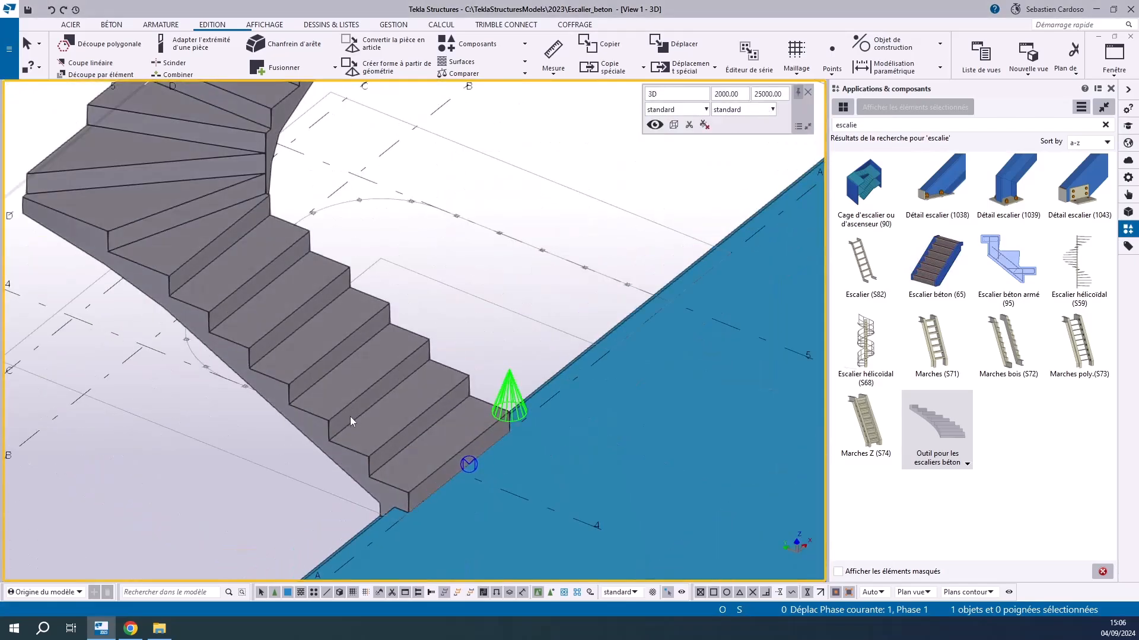
pyautogui.click(351, 410)
pyautogui.scroll(3, 467, 524)
pyautogui.scroll(3, 467, 524)
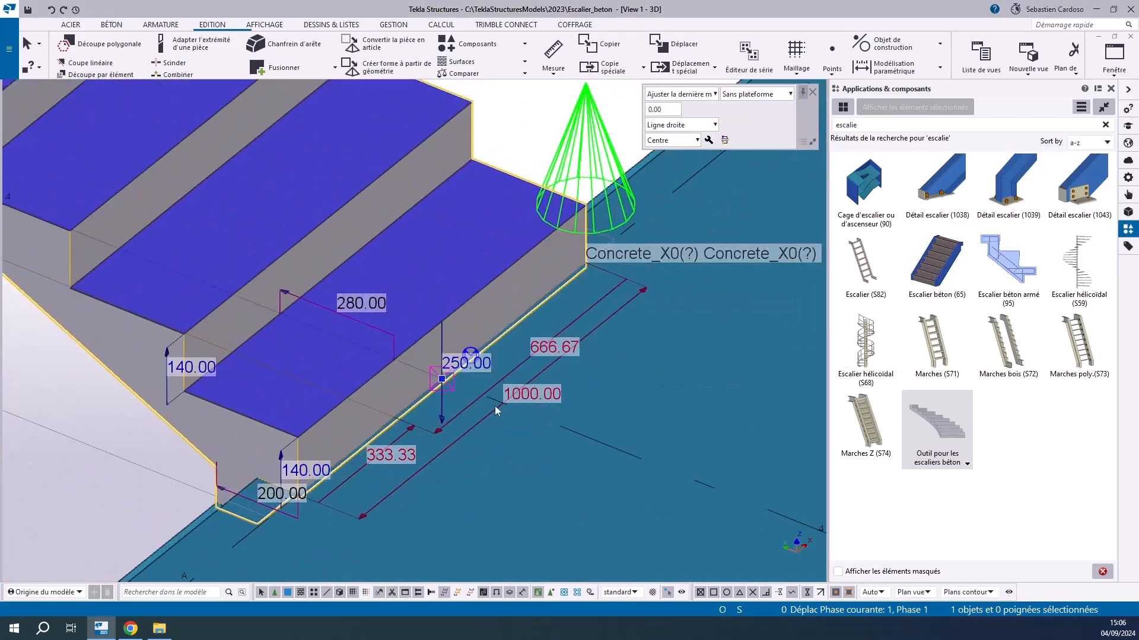
pyautogui.click(518, 395)
pyautogui.write('1200')
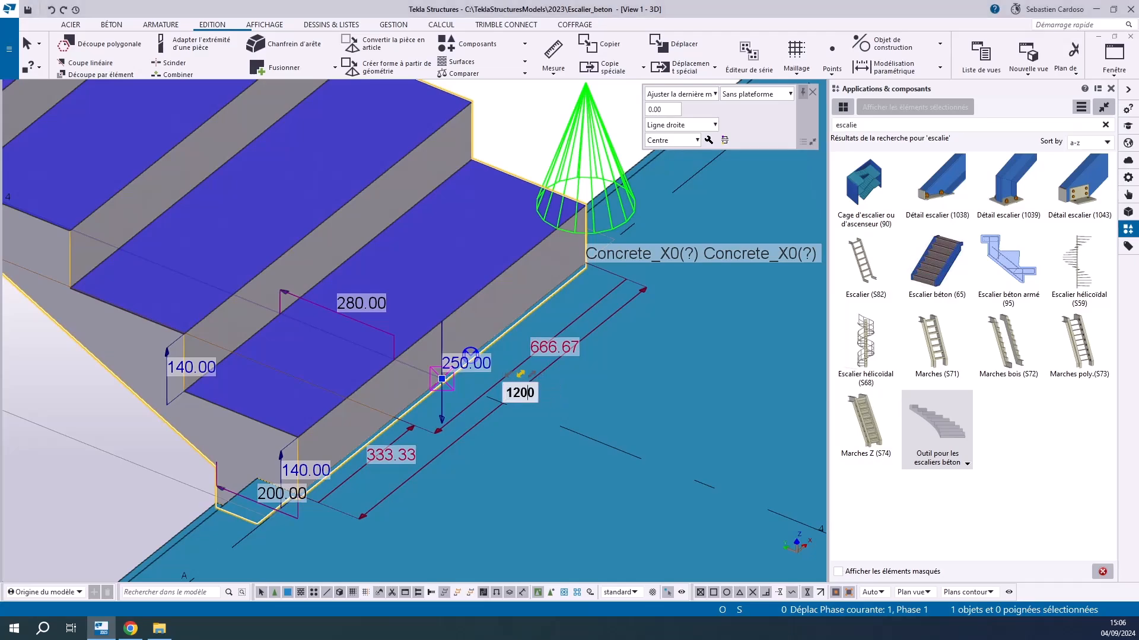
pyautogui.press('Return')
# Set the walking line's distance from the U-shaped stair's edge to 600 mm
pyautogui.click(557, 347)
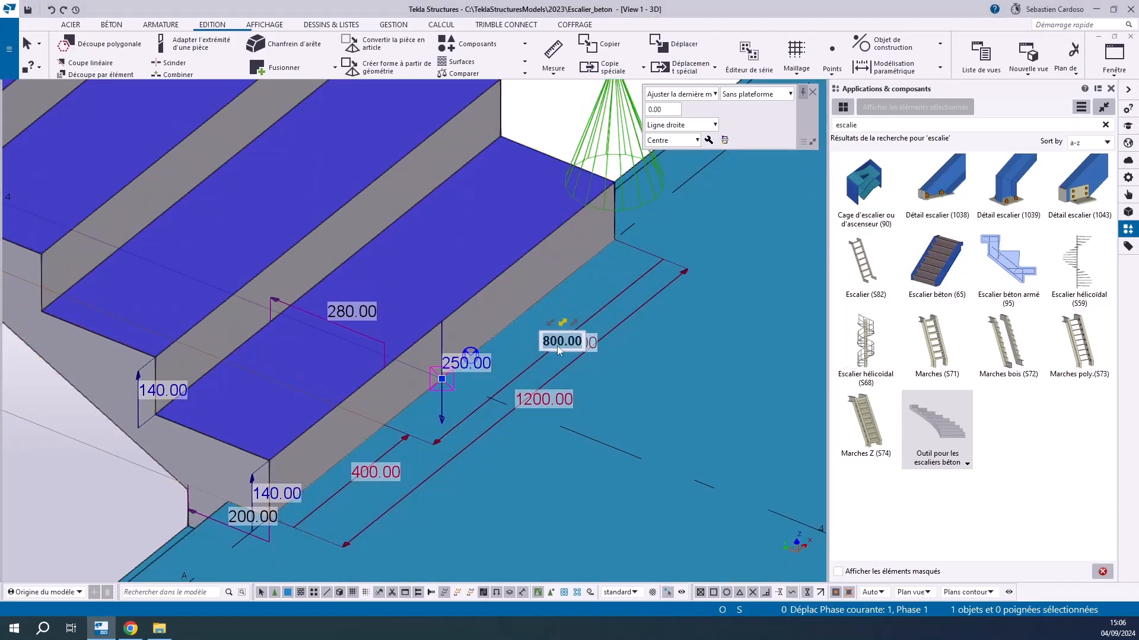
pyautogui.write('600')
pyautogui.press('Return')
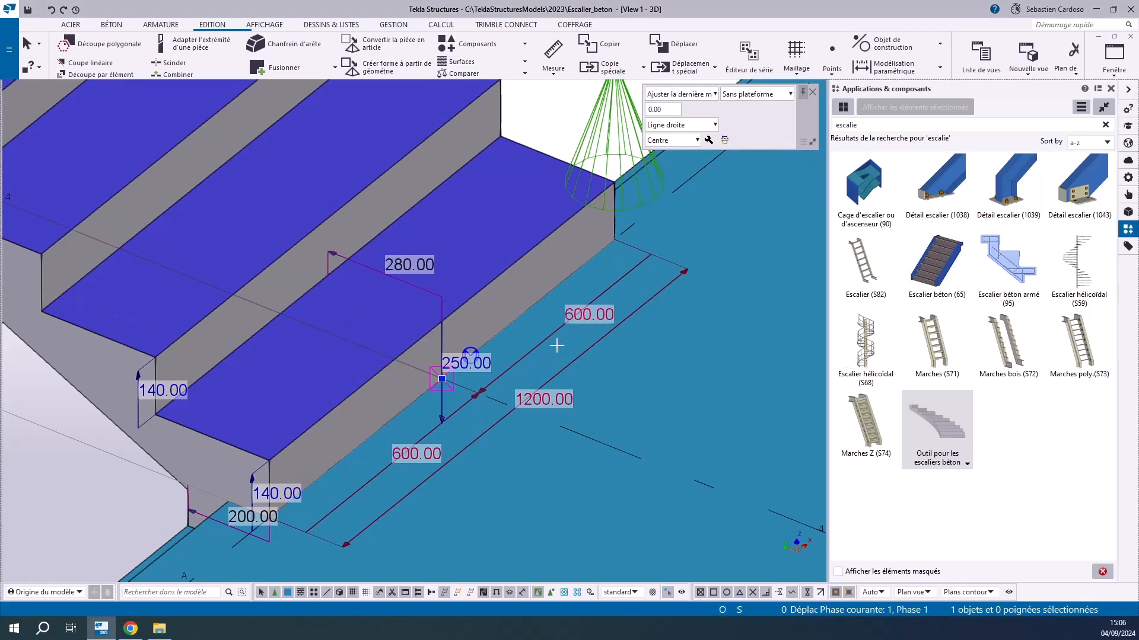
# Set the tread depth of the U-shaped stair to 300 mm
pyautogui.click(410, 270)
pyautogui.write('300')
pyautogui.press('Return')
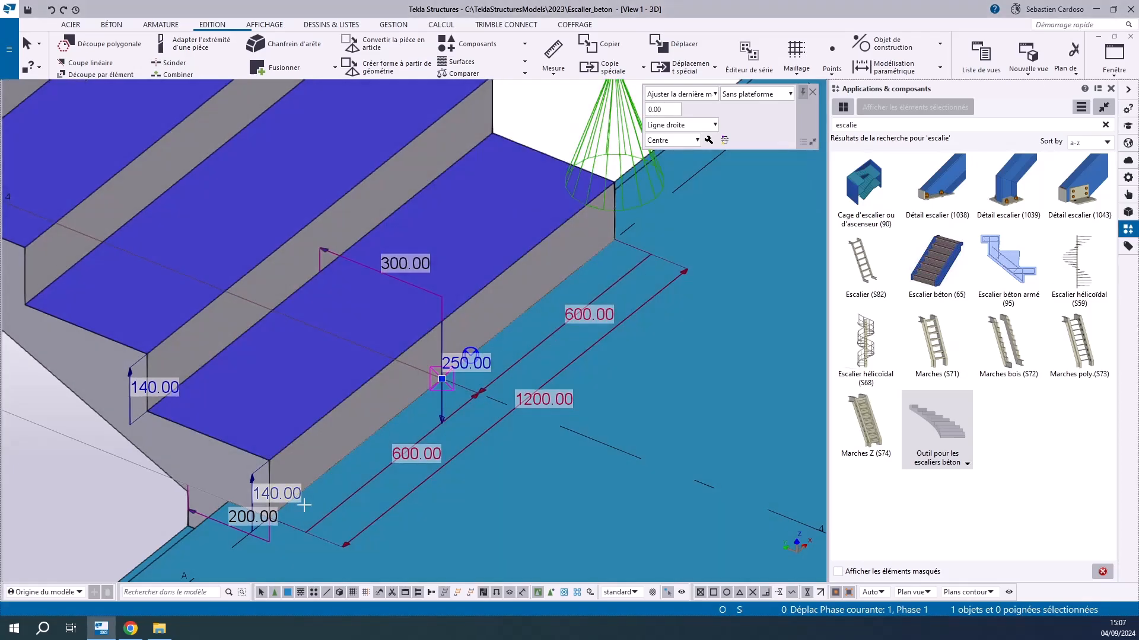
# Set the first riser and the regular riser height of the U-shaped stair to 150 mm each
pyautogui.click(286, 494)
pyautogui.write('150')
pyautogui.press('Return')
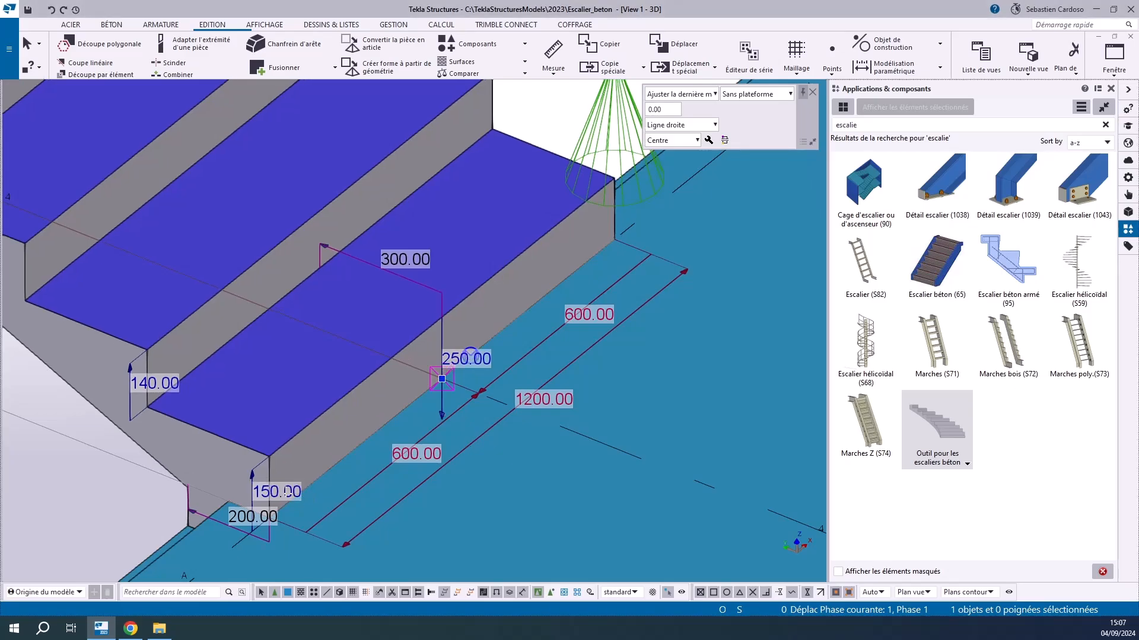
pyautogui.click(155, 386)
pyautogui.write('150')
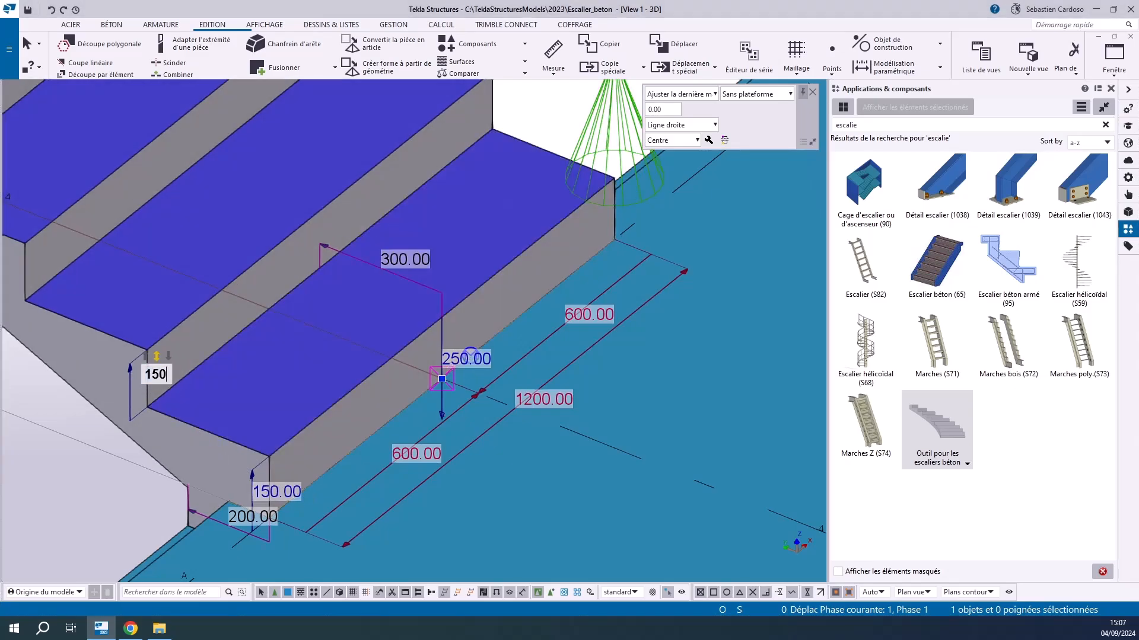
pyautogui.press('Return')
# Set the U-shaped stair's top riser to 150 mm and its overall height to 3000 mm
pyautogui.scroll(-5, 156, 379)
pyautogui.scroll(5, 469, 178)
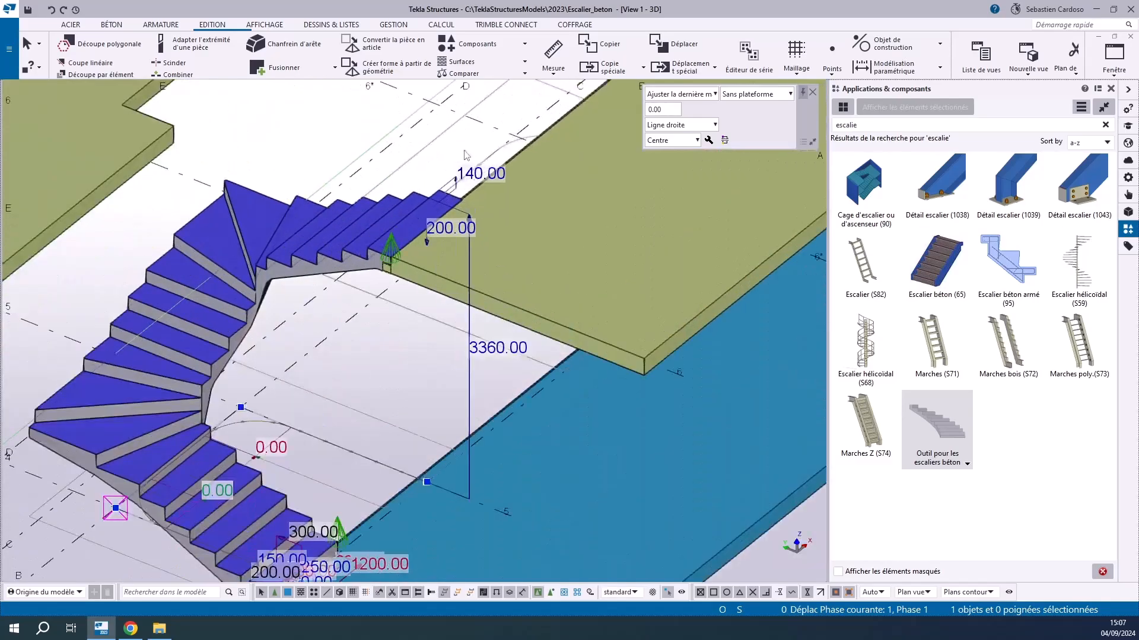
pyautogui.click(465, 181)
pyautogui.write('150')
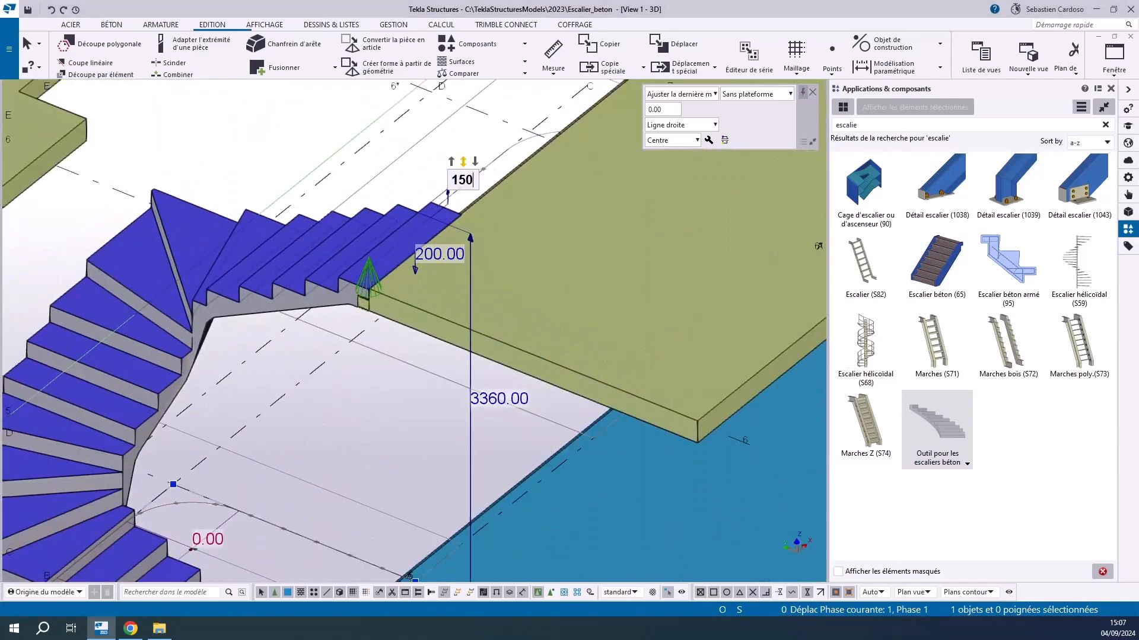
pyautogui.press('Return')
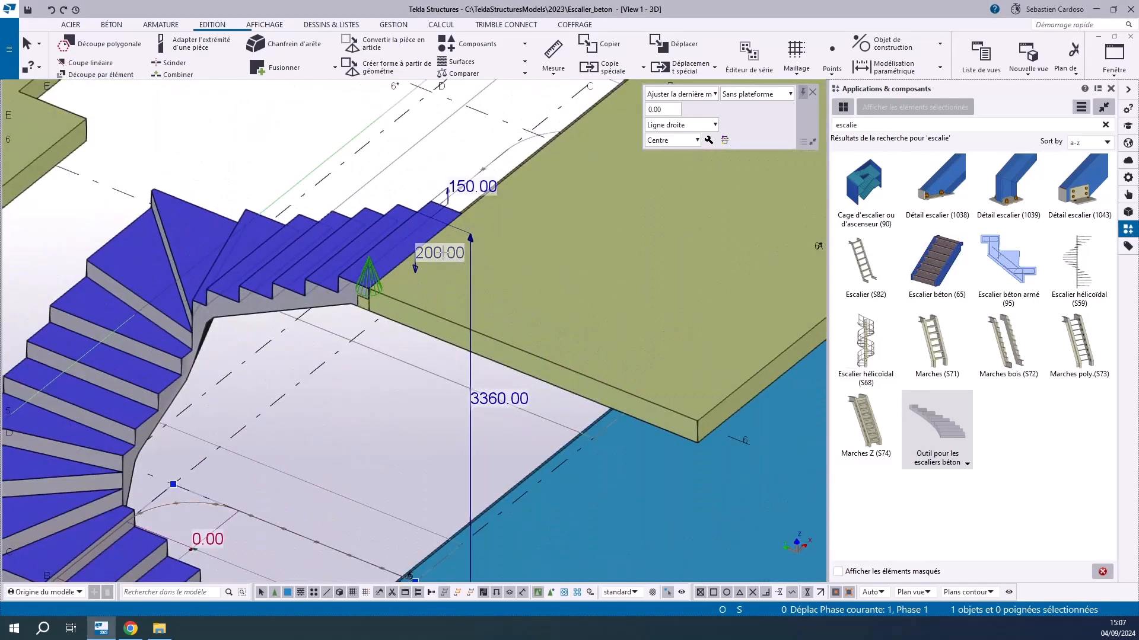
pyautogui.click(488, 394)
pyautogui.write('3000')
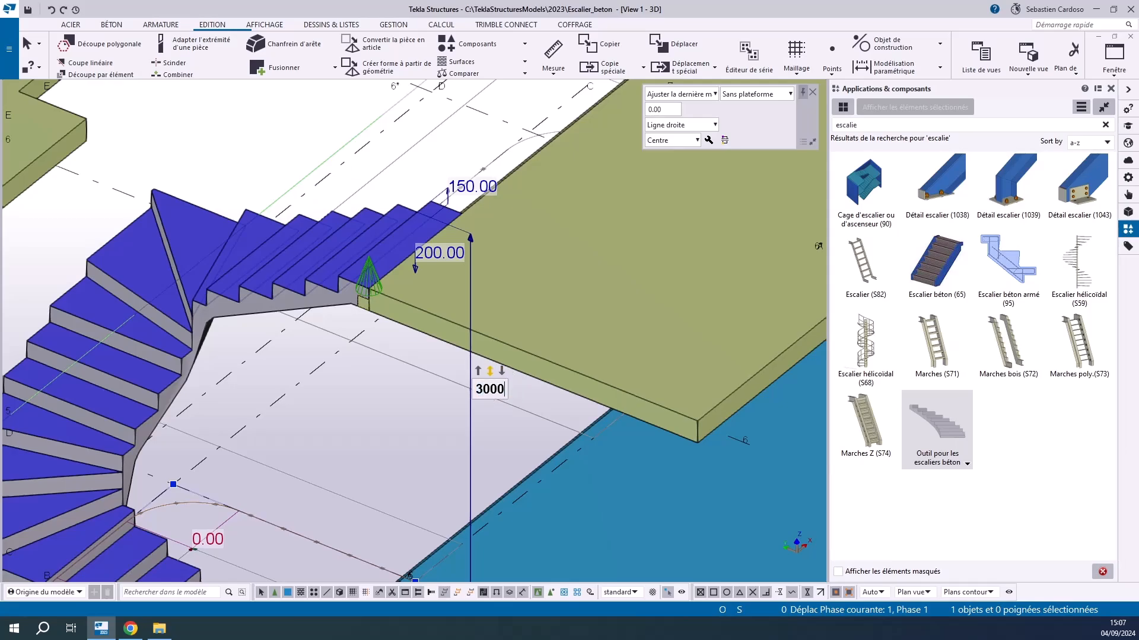
pyautogui.press('Return')
# Set the value for the turns without platforms to 100 mm and view the U-shaped stair's general settings
pyautogui.scroll(-3, 381, 245)
pyautogui.scroll(3, 296, 401)
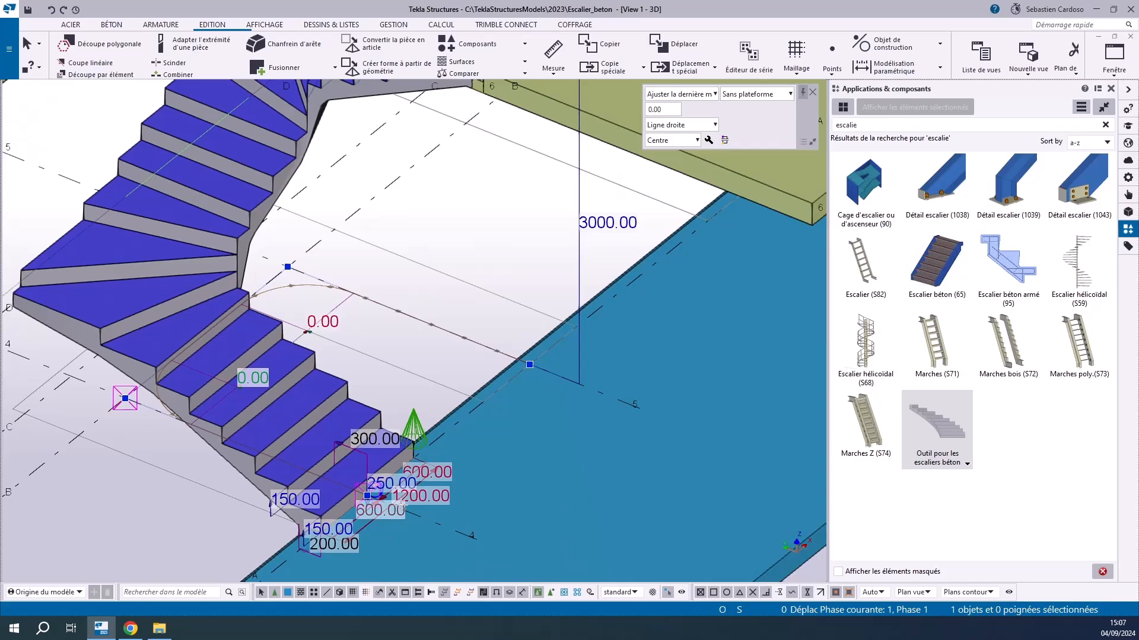
pyautogui.scroll(3, 357, 547)
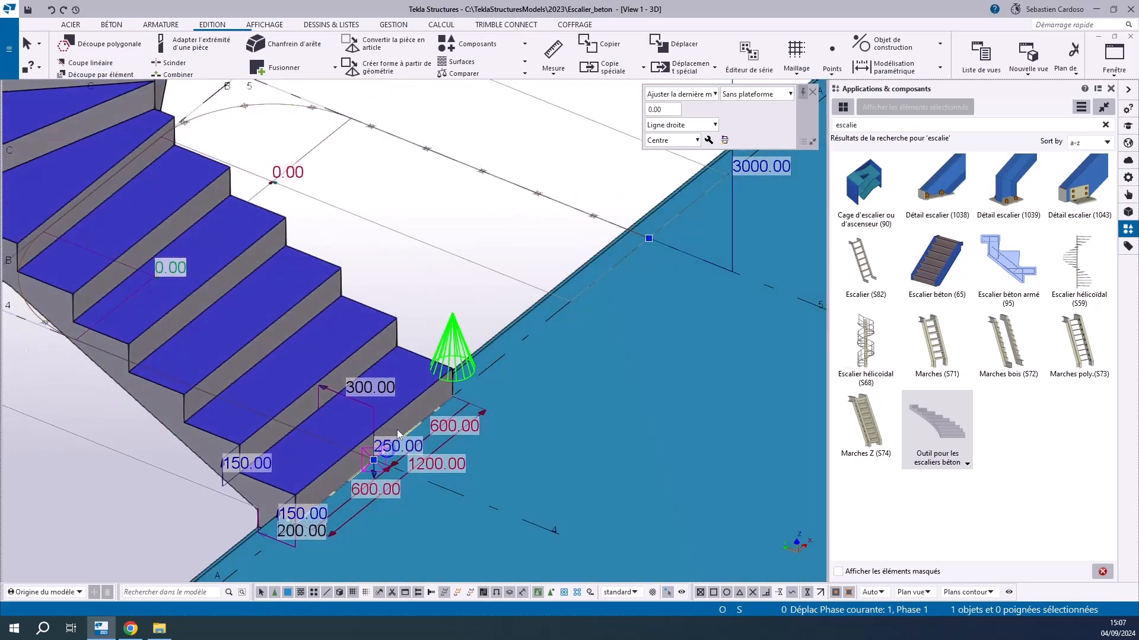
pyautogui.scroll(-3, 494, 464)
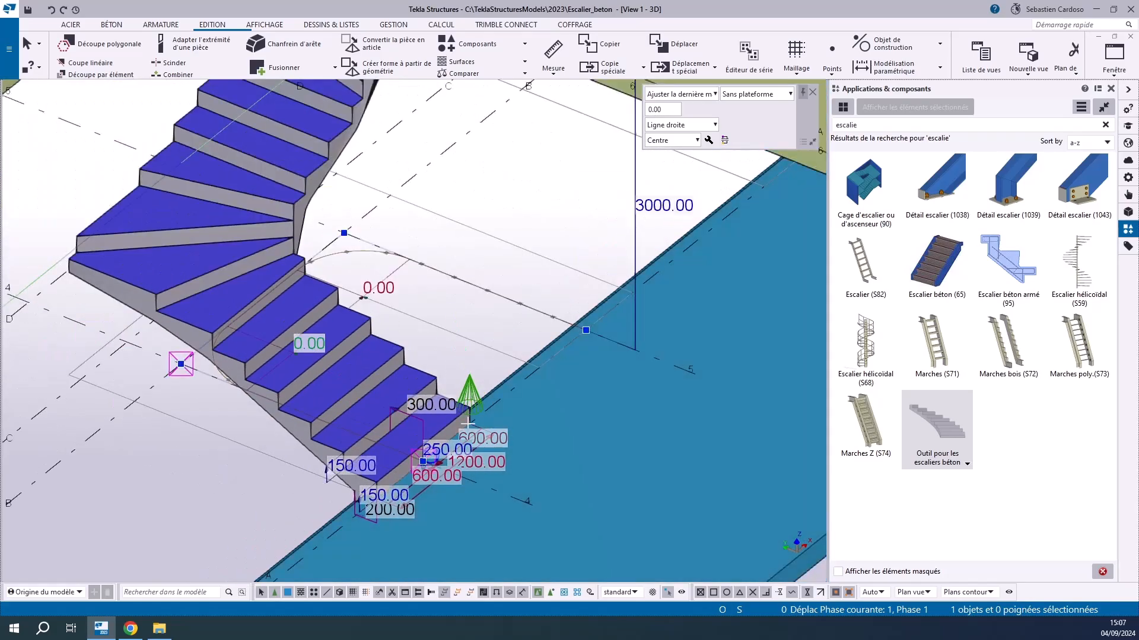
pyautogui.click(663, 109)
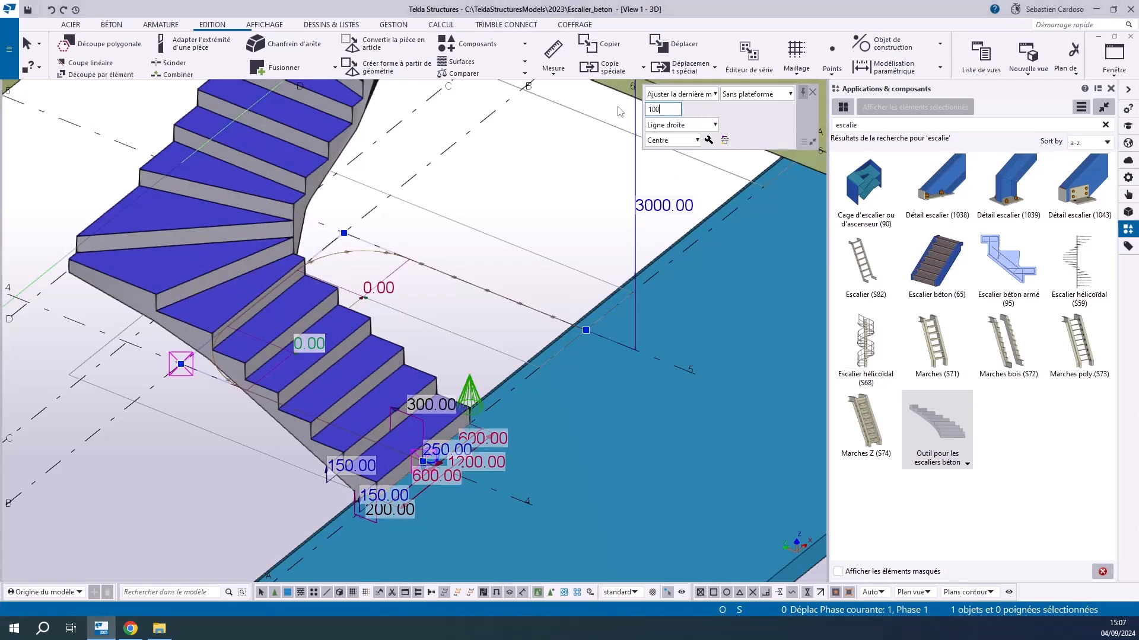
pyautogui.press('Return')
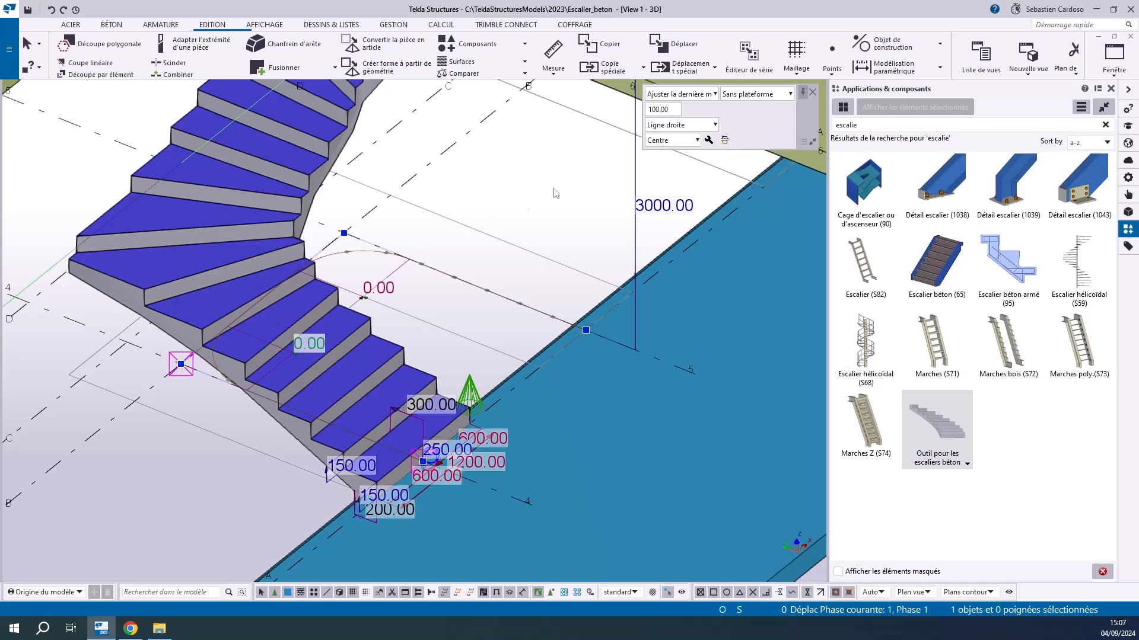
pyautogui.click(709, 140)
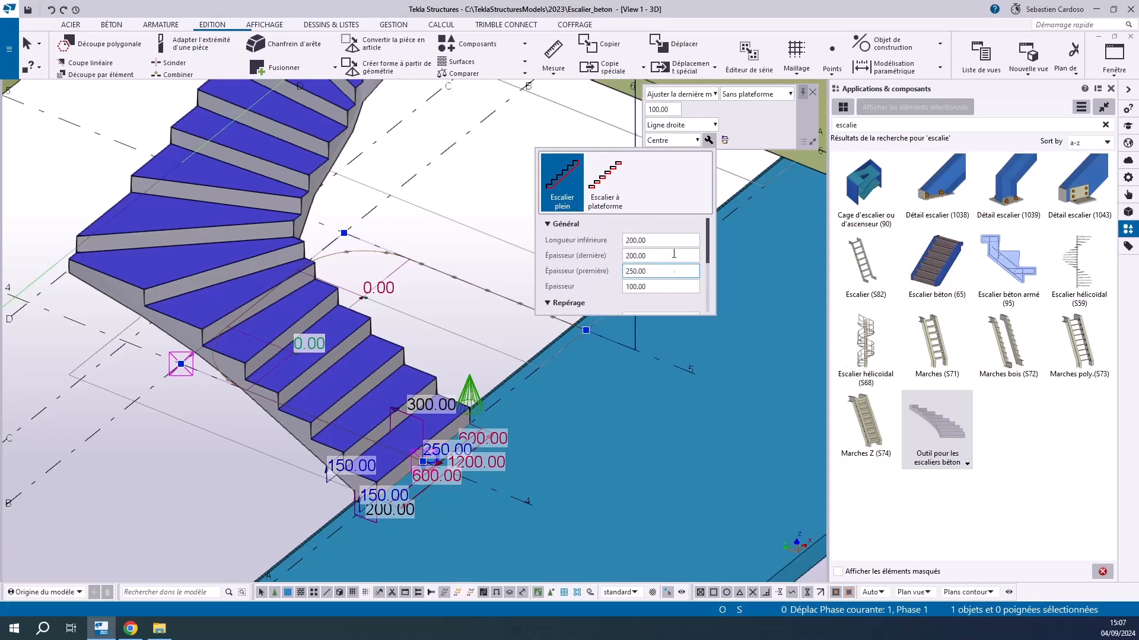
pyautogui.click(753, 125)
# Give the U-shaped stair platforms in its turns using the multiple-platform option (Multi plates-formes)
pyautogui.scroll(-3, 359, 302)
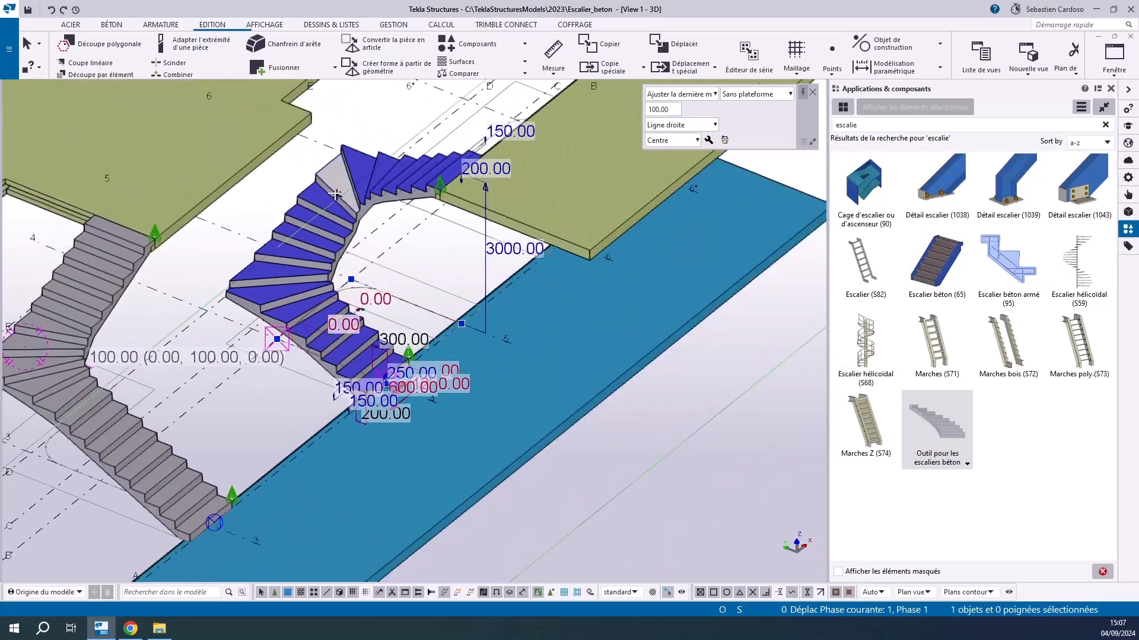
pyautogui.scroll(3, 336, 172)
pyautogui.click(755, 94)
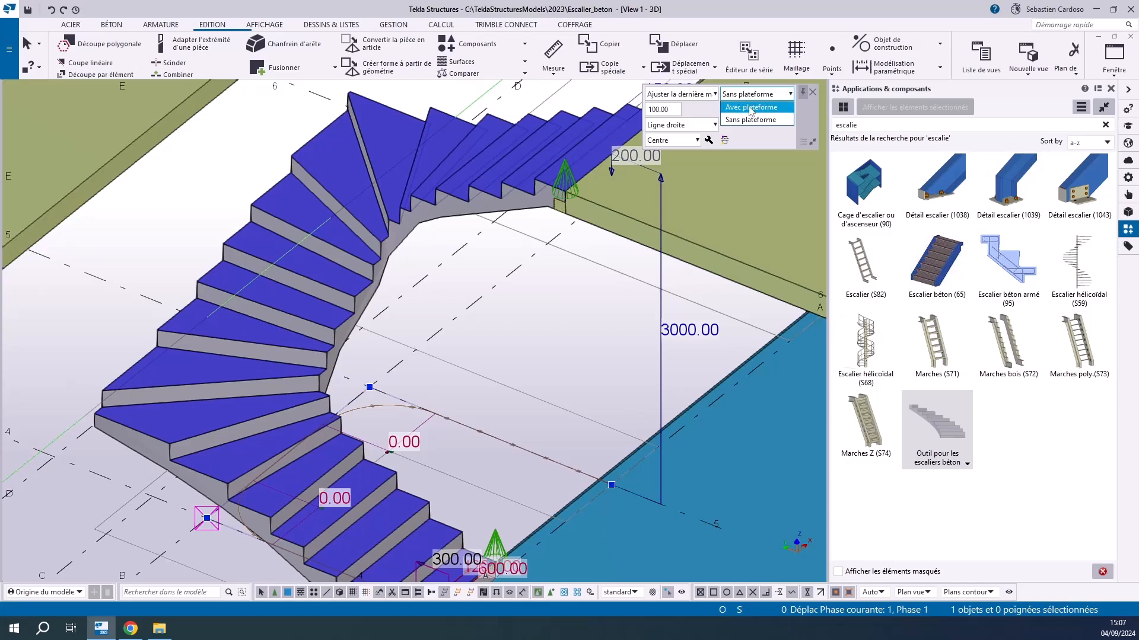
pyautogui.click(751, 107)
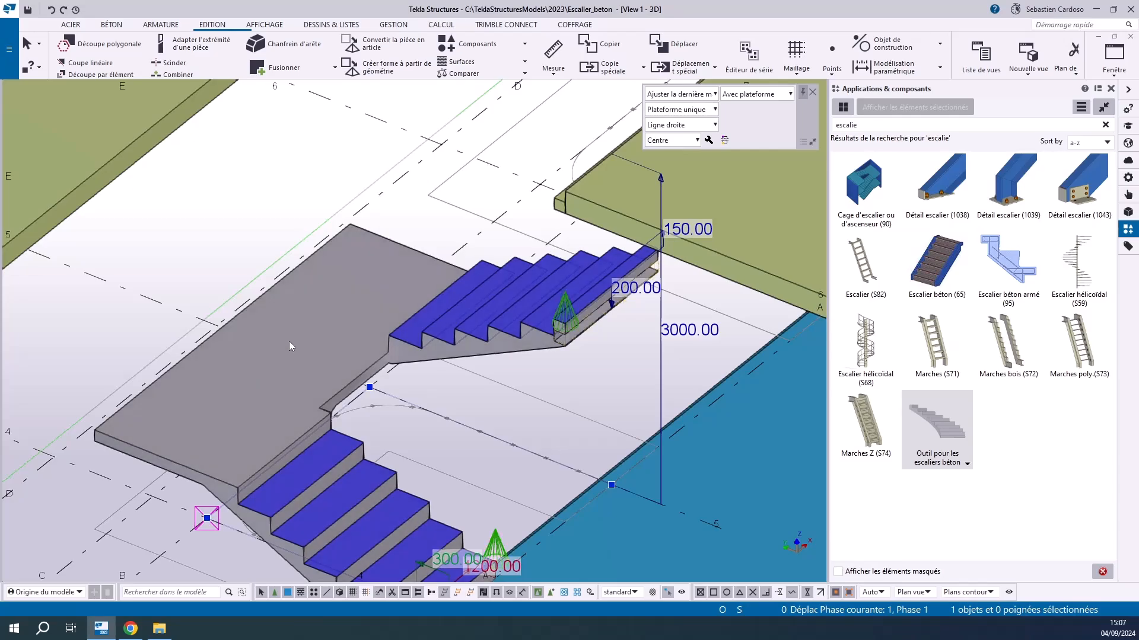
pyautogui.click(700, 114)
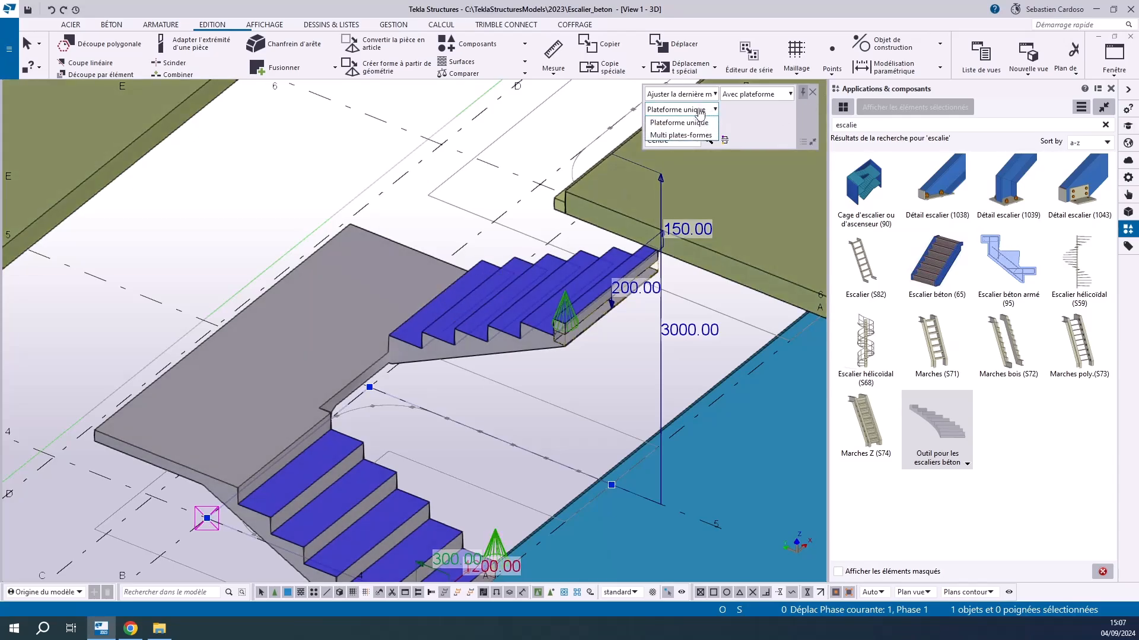
pyautogui.click(675, 136)
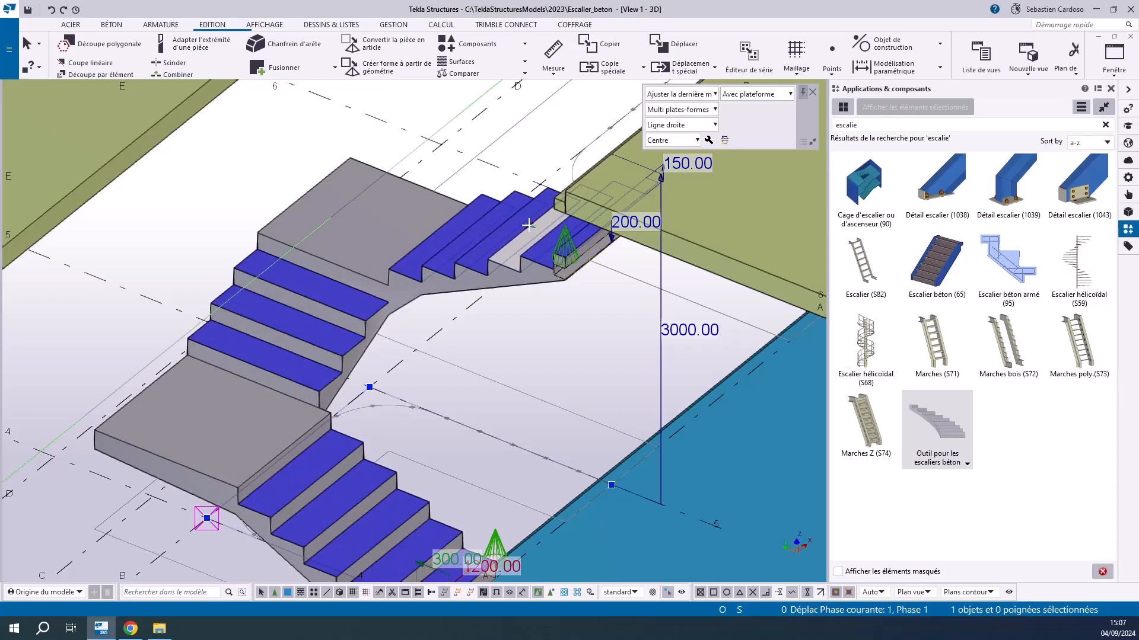
# Switch the U-shaped stair back to Sans plateforme and set the value for its turns to 100 mm
pyautogui.click(678, 110)
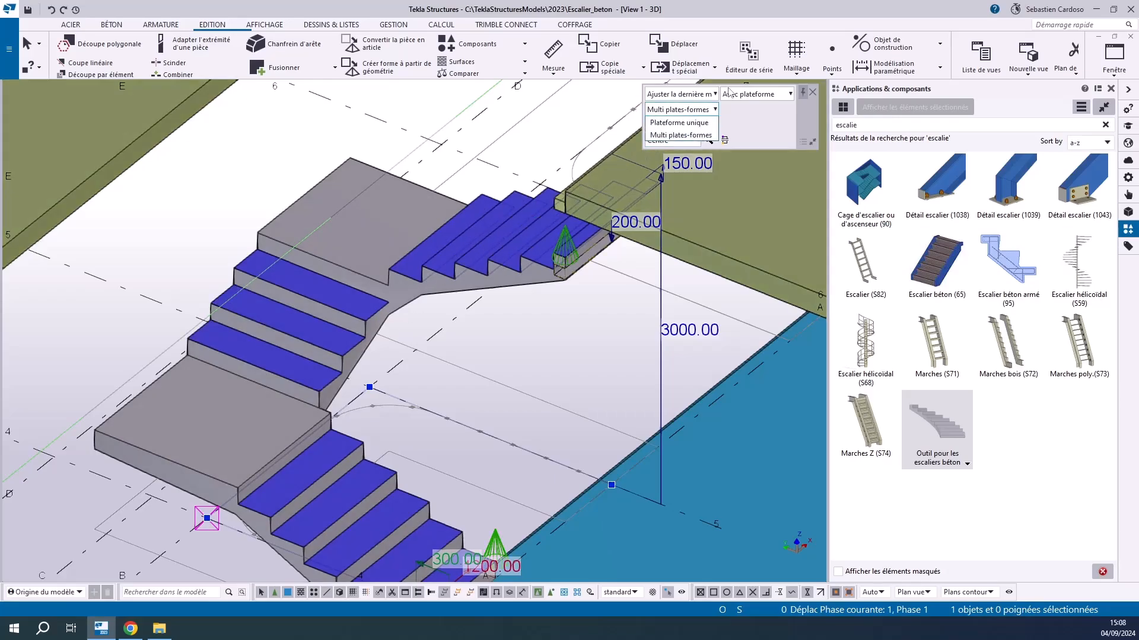
pyautogui.click(747, 97)
pyautogui.click(744, 98)
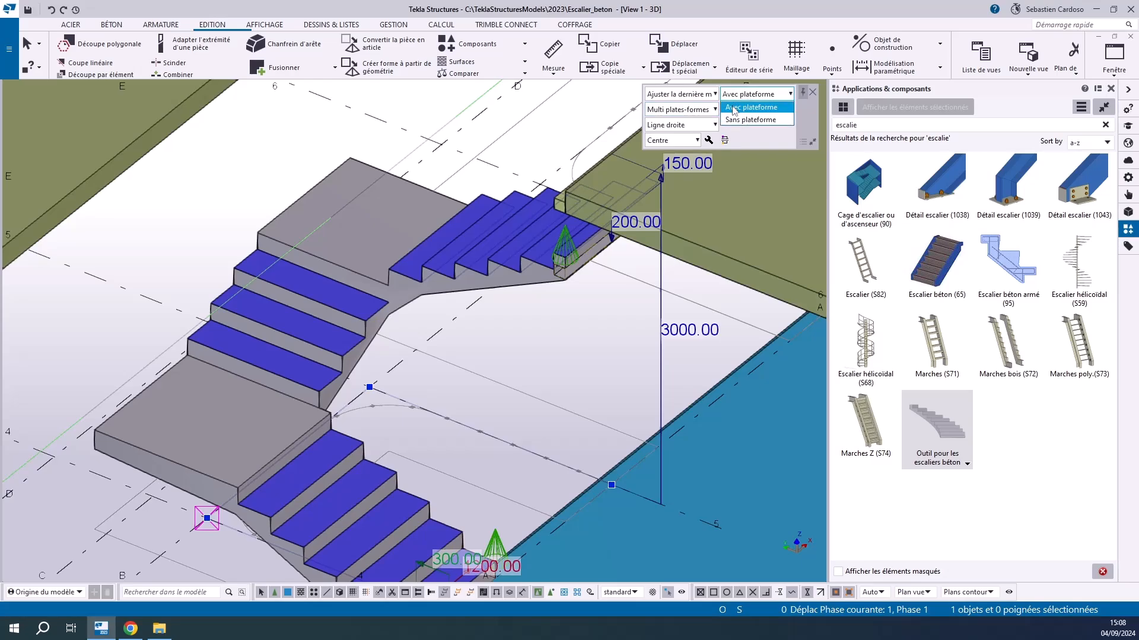
pyautogui.click(735, 123)
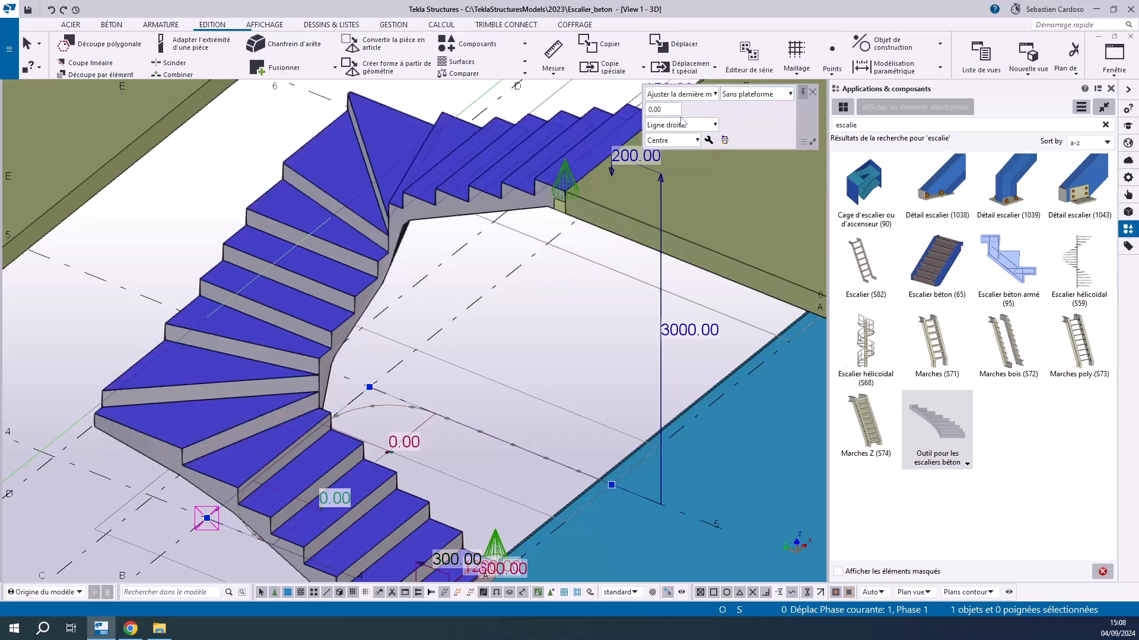
pyautogui.doubleClick(664, 110)
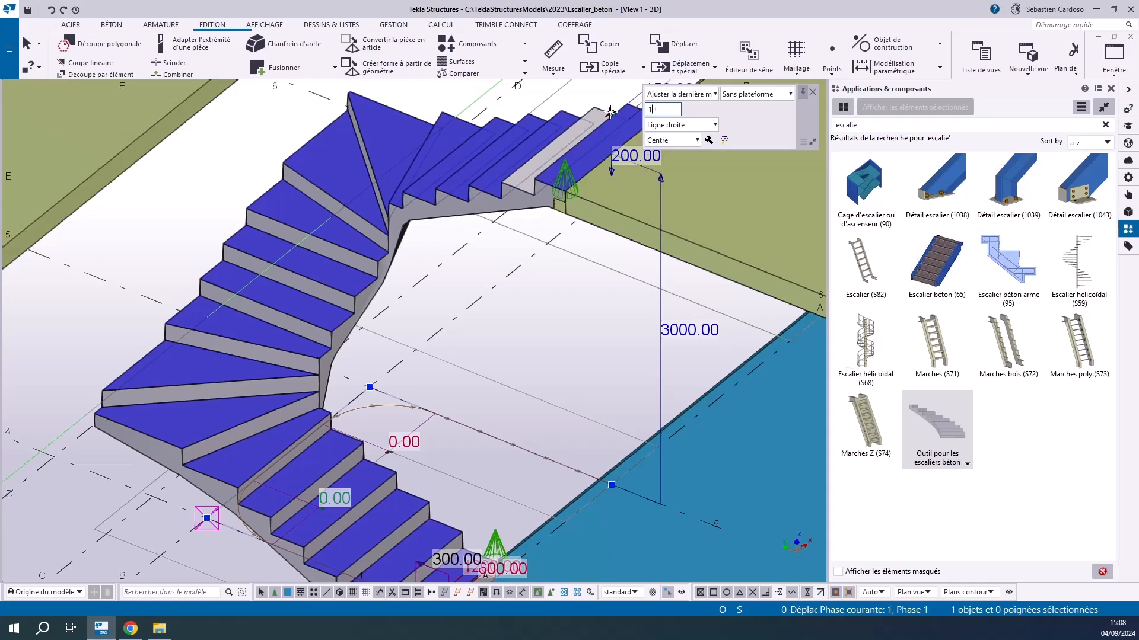
pyautogui.press('Return')
# Set the U-shaped stair's line type to Arc and inspect the curved shape of its turns
pyautogui.scroll(2, 383, 310)
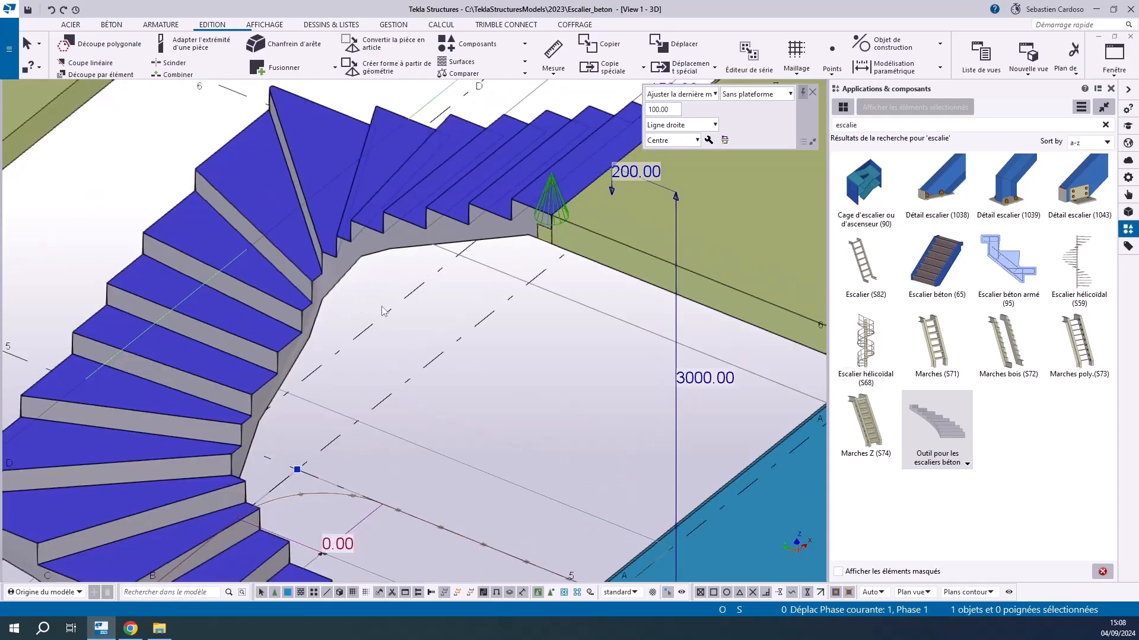
pyautogui.scroll(-3, 266, 348)
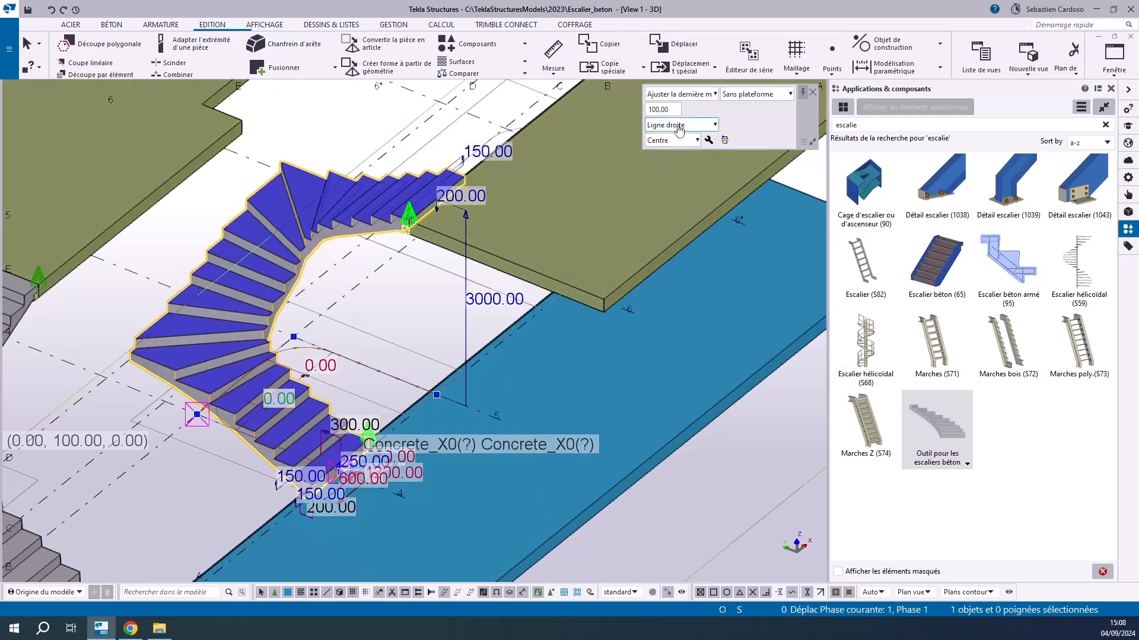
pyautogui.click(679, 125)
pyautogui.click(667, 150)
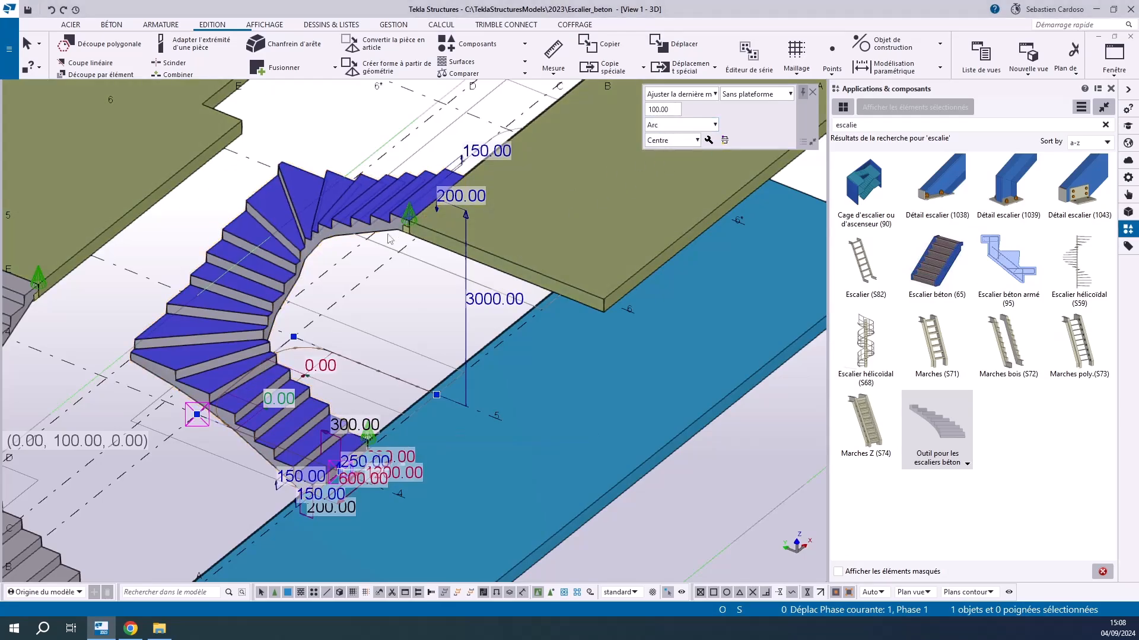
pyautogui.click(379, 286)
pyautogui.scroll(5, 249, 403)
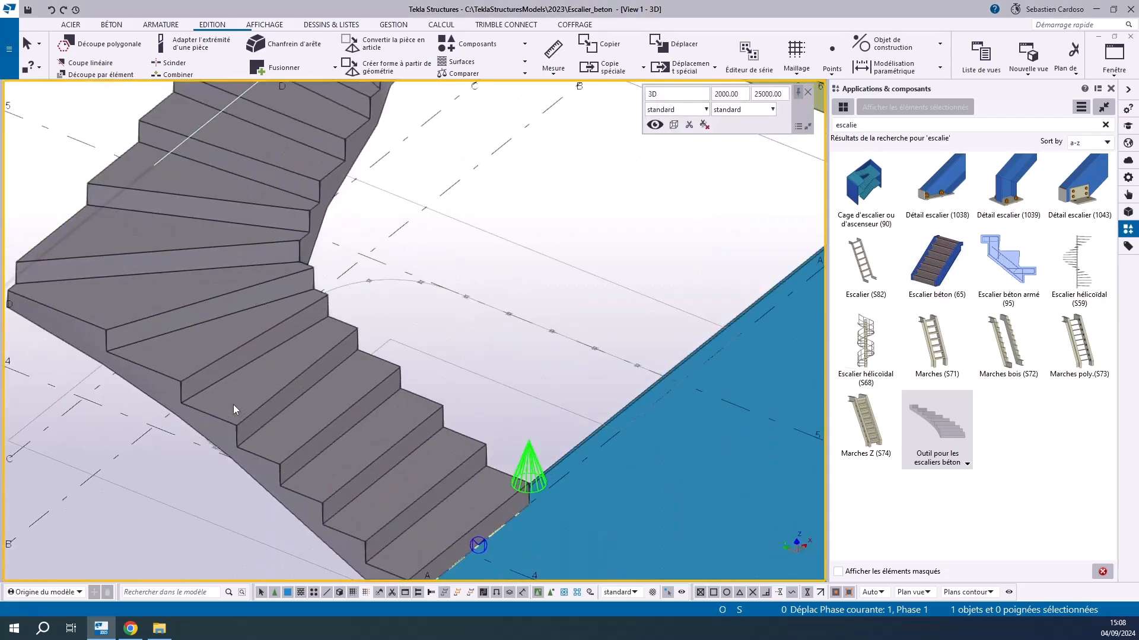
pyautogui.scroll(-2, 265, 396)
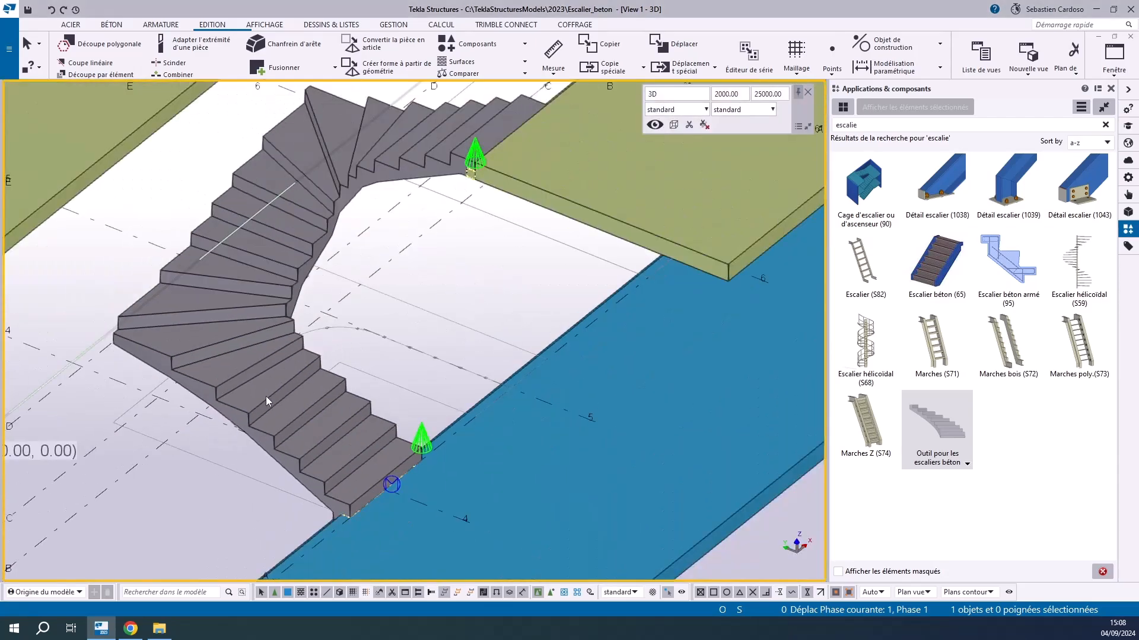
pyautogui.click(268, 295)
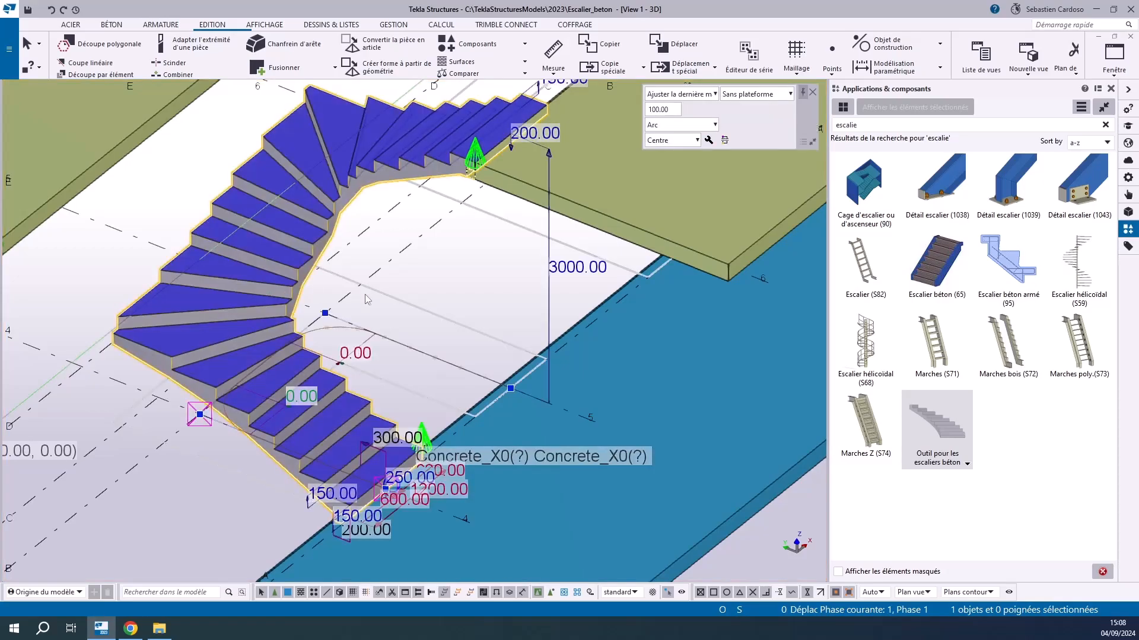
pyautogui.scroll(-2, 365, 318)
pyautogui.keyDown('ctrl'); pyautogui.moveTo(395, 300); pyautogui.dragTo(344, 317, button='middle'); pyautogui.keyUp('ctrl')
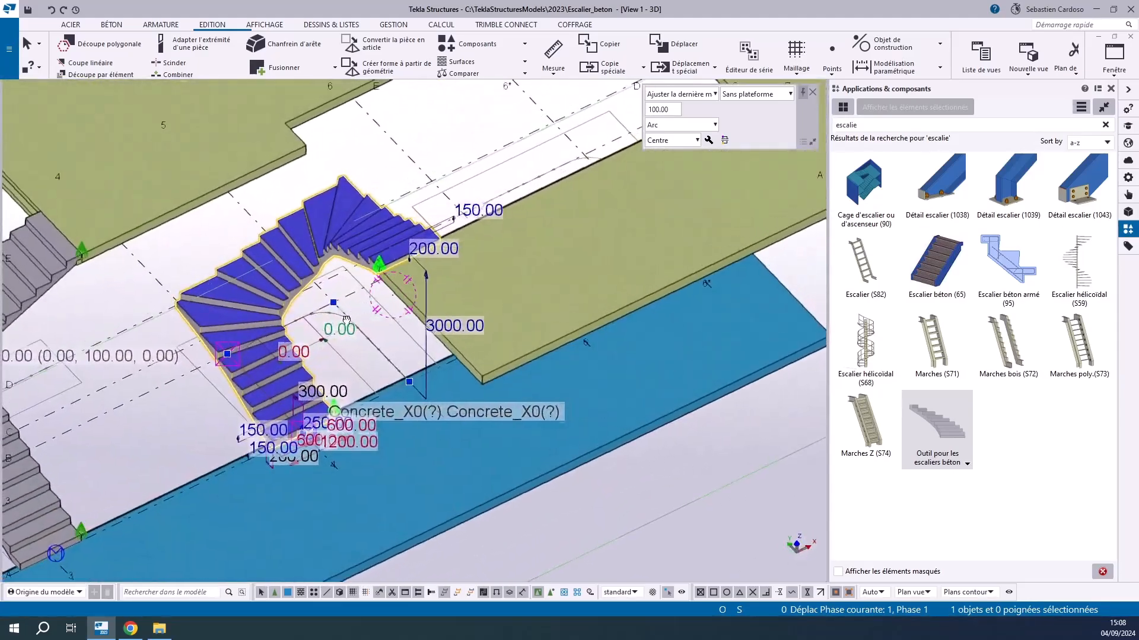
pyautogui.scroll(1, 368, 304)
pyautogui.click(329, 390)
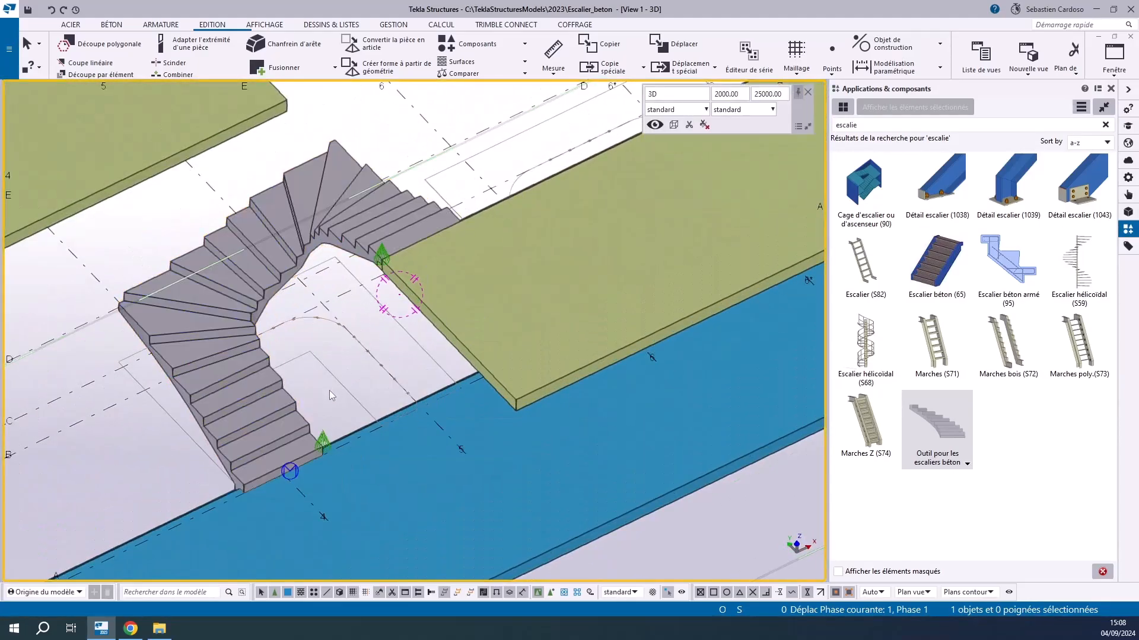
# Start another U-shaped stair at the slab edge on grid line 6, running its first leg 2700 mm to grid line C
pyautogui.scroll(-1, 313, 365)
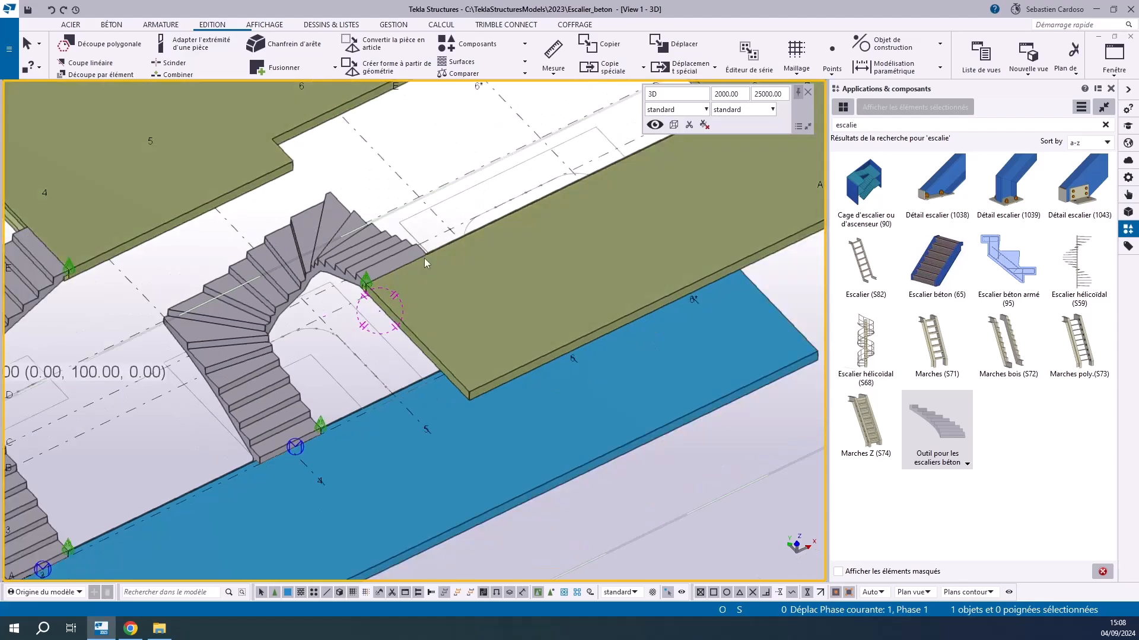
pyautogui.moveTo(426, 315); pyautogui.dragTo(457, 381, button='middle')
pyautogui.moveTo(421, 158); pyautogui.dragTo(517, 392, button='middle')
pyautogui.scroll(1, 485, 328)
pyautogui.click(937, 437)
pyautogui.scroll(5, 415, 448)
pyautogui.click(388, 443)
pyautogui.scroll(-6, 415, 383)
pyautogui.scroll(4, 311, 411)
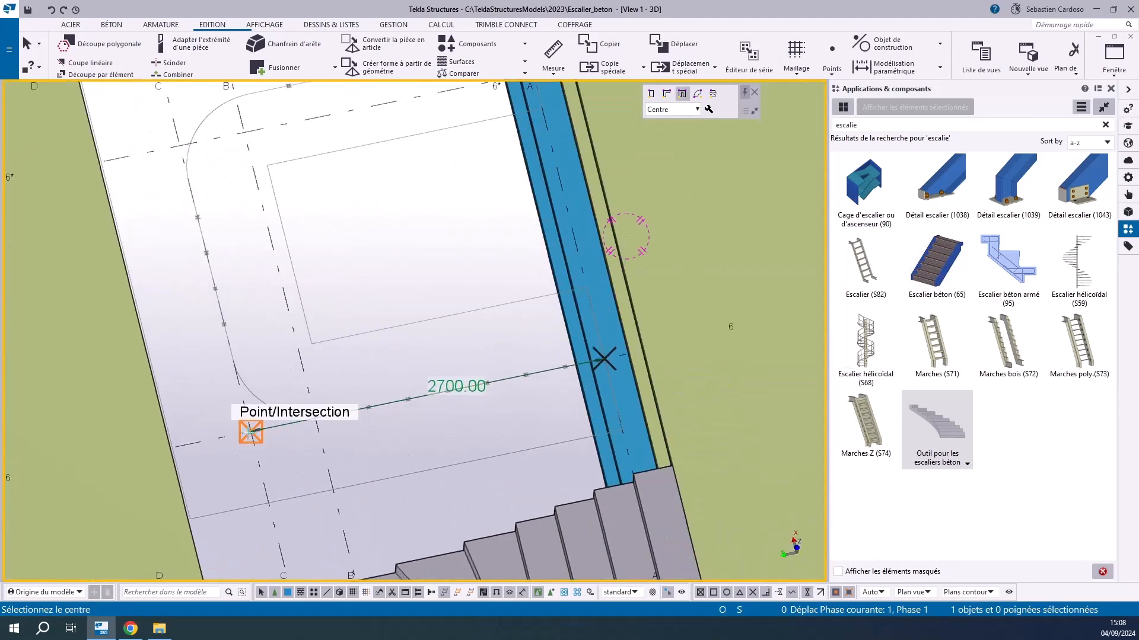
pyautogui.click(249, 433)
# Run the U-shaped stair's second leg 2750 mm along grid line C, just past grid line 6*, using a perpendicular snap
pyautogui.scroll(-1, 219, 202)
pyautogui.scroll(1, 217, 207)
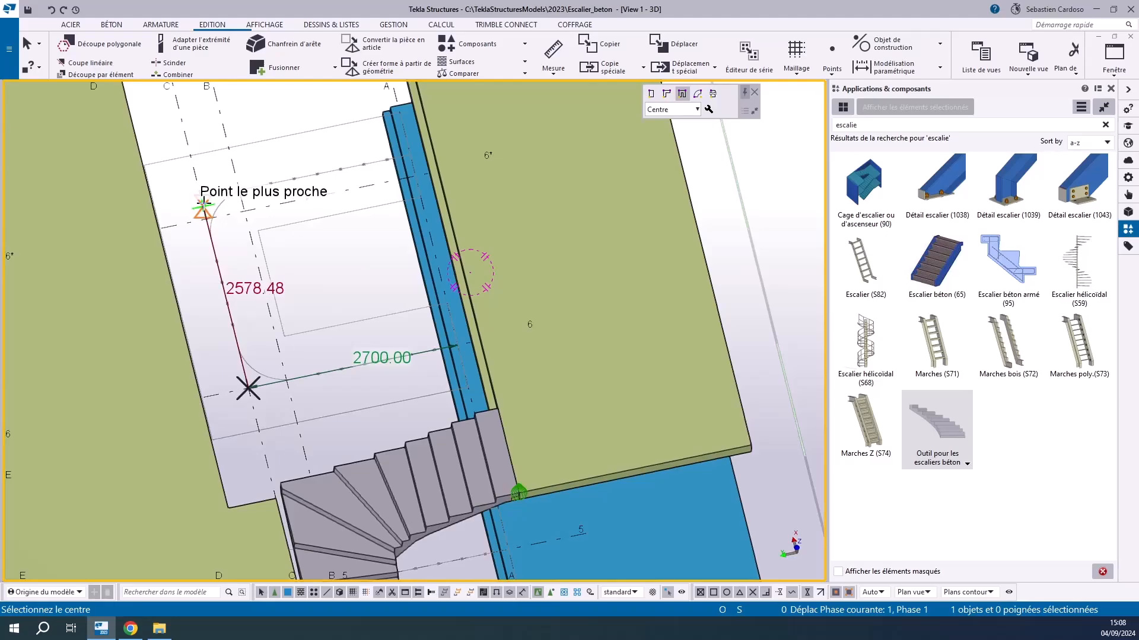
pyautogui.scroll(2, 202, 215)
pyautogui.scroll(-3, 256, 188)
pyautogui.hotkey('ctrl', 'p')
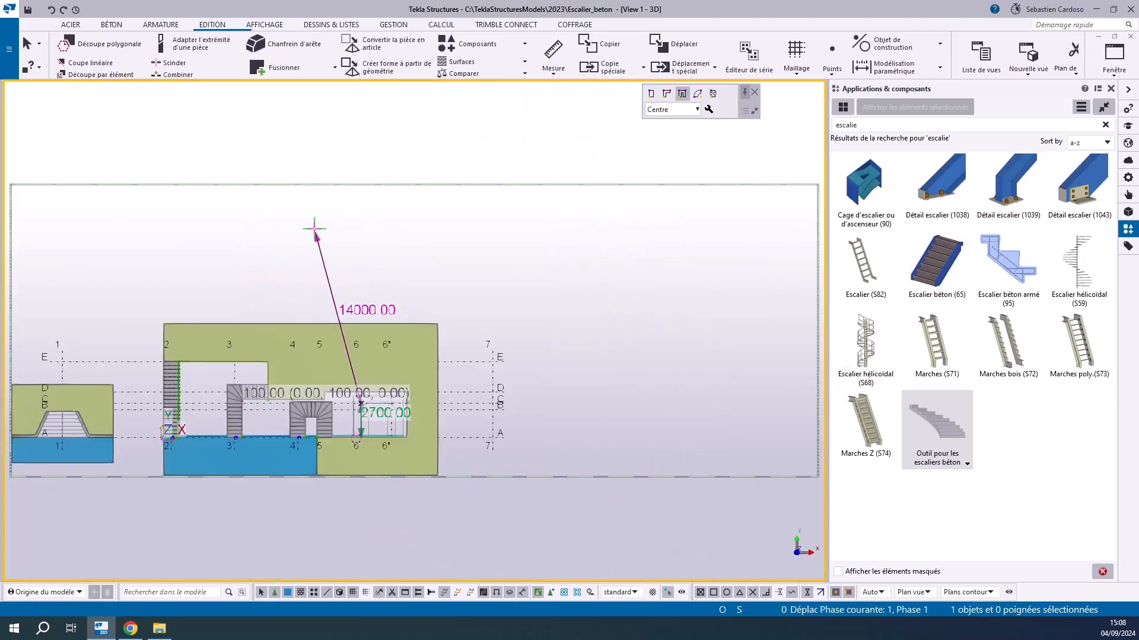
pyautogui.scroll(4, 388, 419)
pyautogui.scroll(3, 401, 309)
pyautogui.rightClick(418, 308)
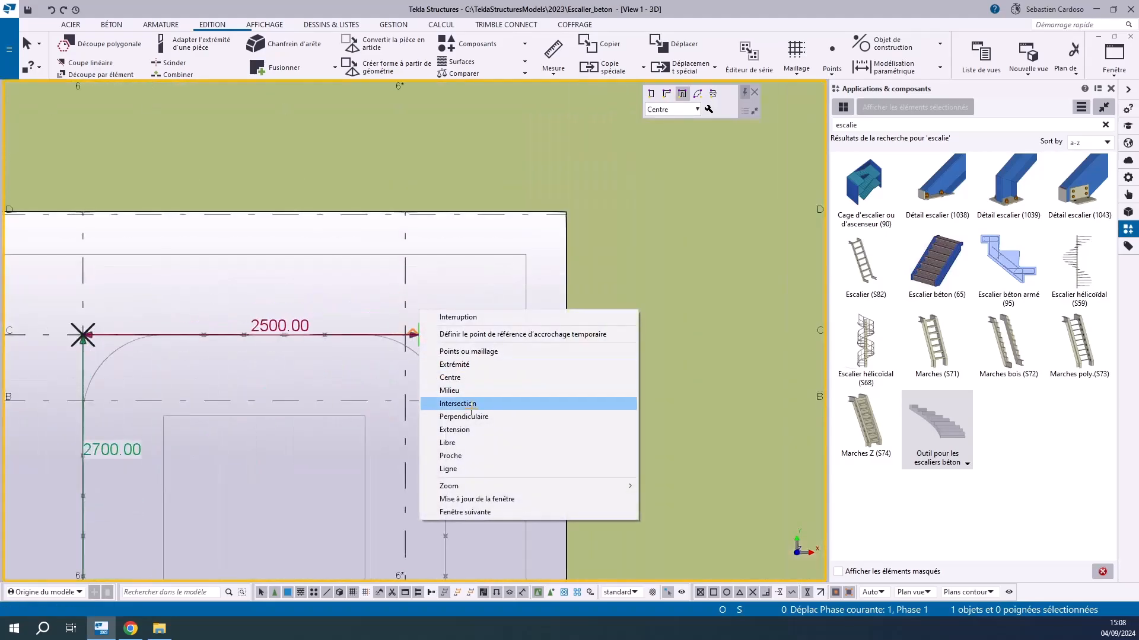
pyautogui.click(475, 414)
pyautogui.scroll(2, 470, 386)
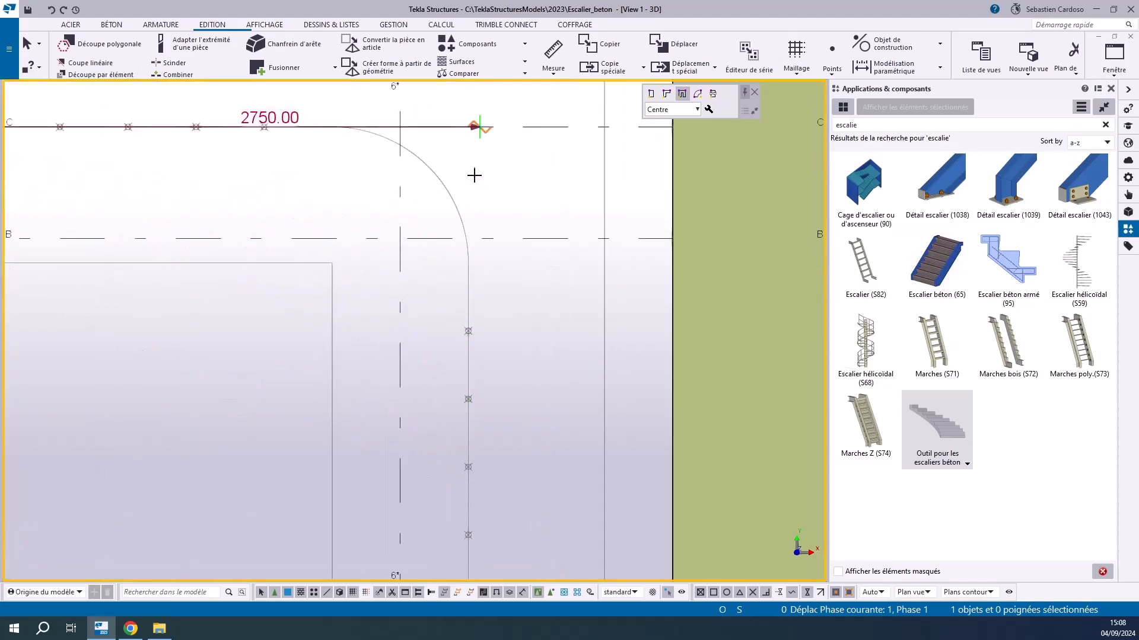
pyautogui.click(474, 127)
# Place the stair's end point at the slab edge near grid line A and end stair creation
pyautogui.scroll(-4, 472, 127)
pyautogui.scroll(4, 473, 406)
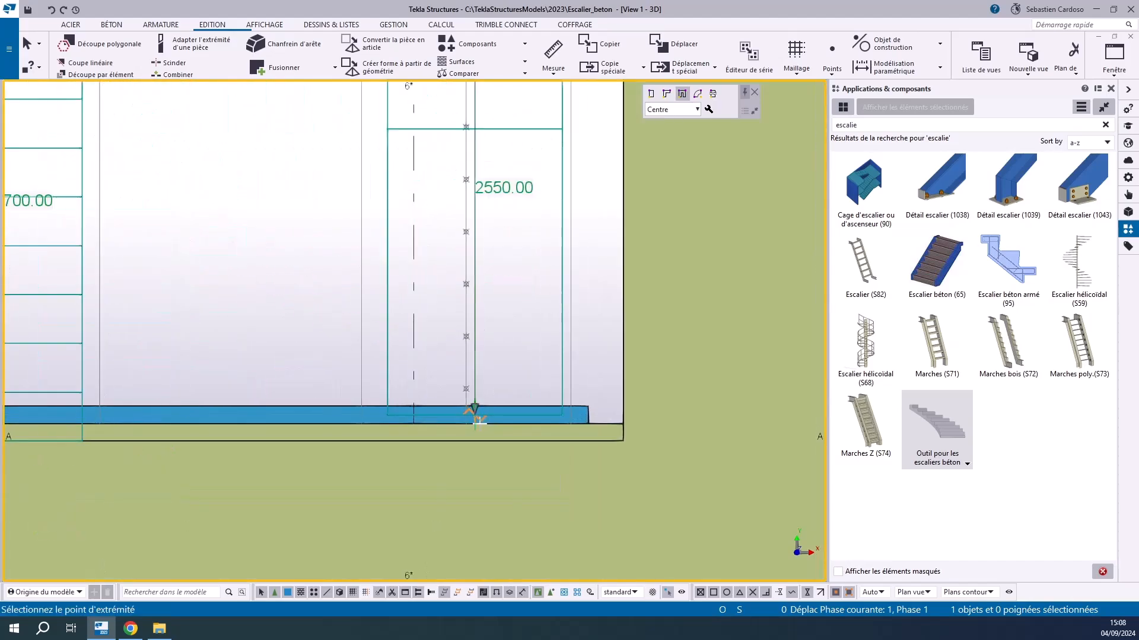
pyautogui.scroll(-3, 472, 459)
pyautogui.rightClick(356, 257)
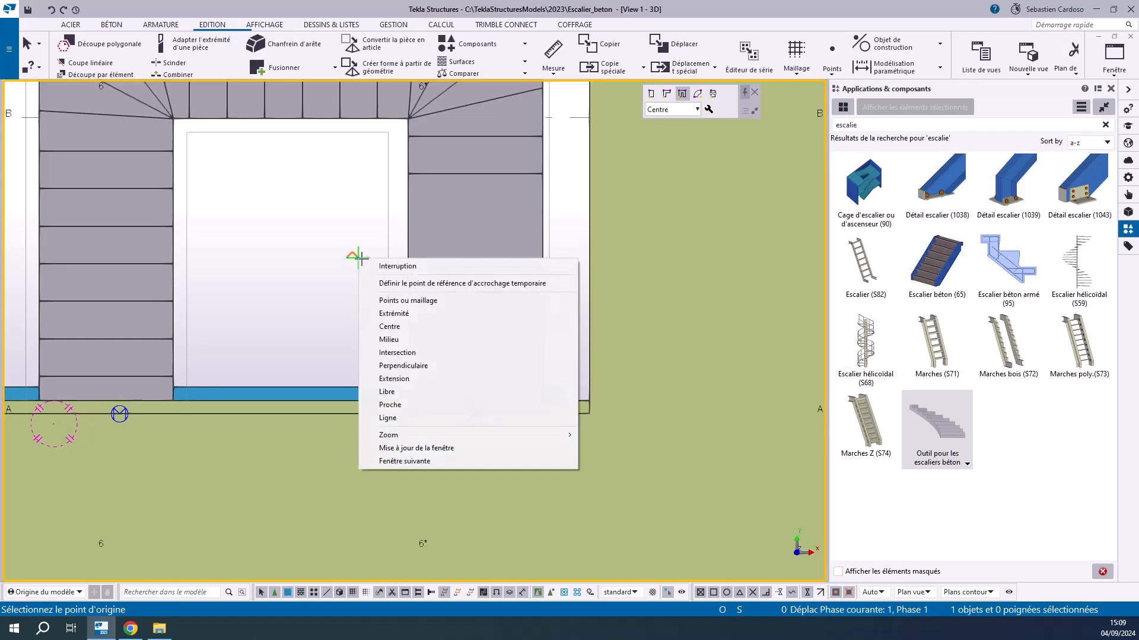
pyautogui.click(415, 263)
# Shift the new U-shaped stair's end handle 50 mm sideways with a perpendicular snap
pyautogui.scroll(3, 477, 328)
pyautogui.scroll(-3, 476, 322)
pyautogui.scroll(2, 475, 322)
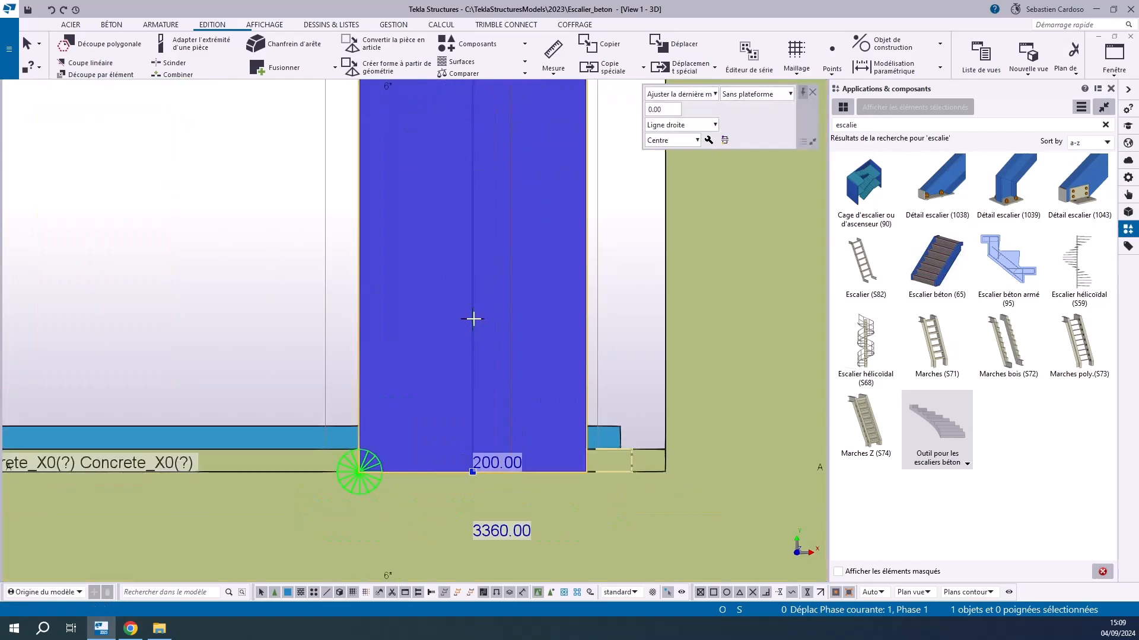
pyautogui.hotkey('shift', '2')
pyautogui.click(246, 272)
pyautogui.scroll(3, 488, 372)
pyautogui.click(699, 385)
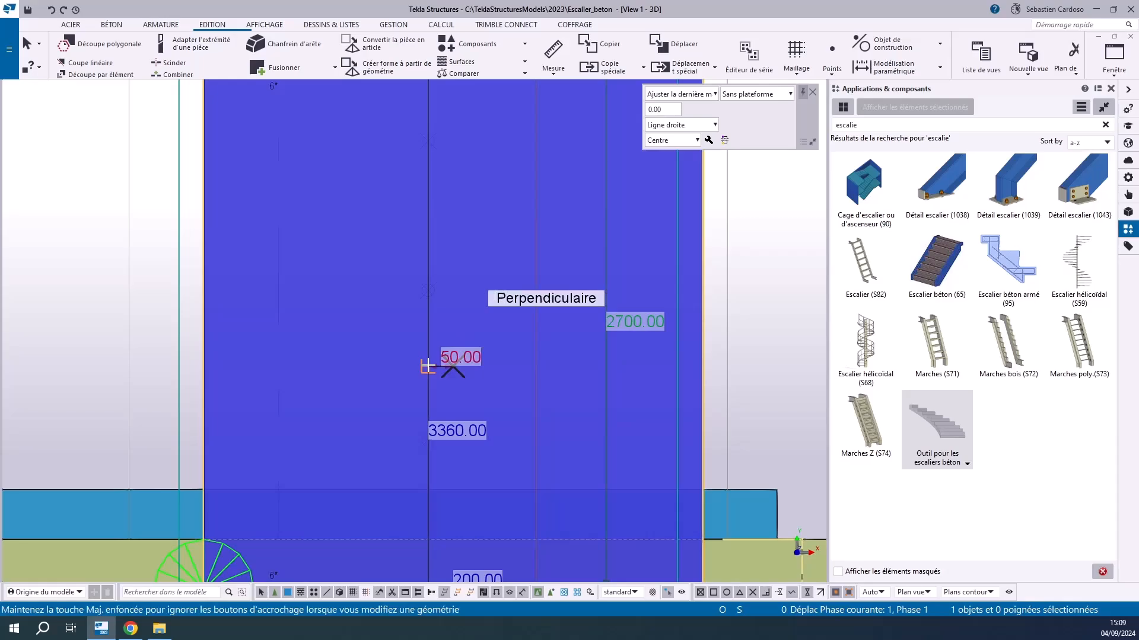
pyautogui.moveTo(427, 366); pyautogui.dragTo(428, 366)
pyautogui.scroll(-5, 462, 354)
pyautogui.click(308, 251)
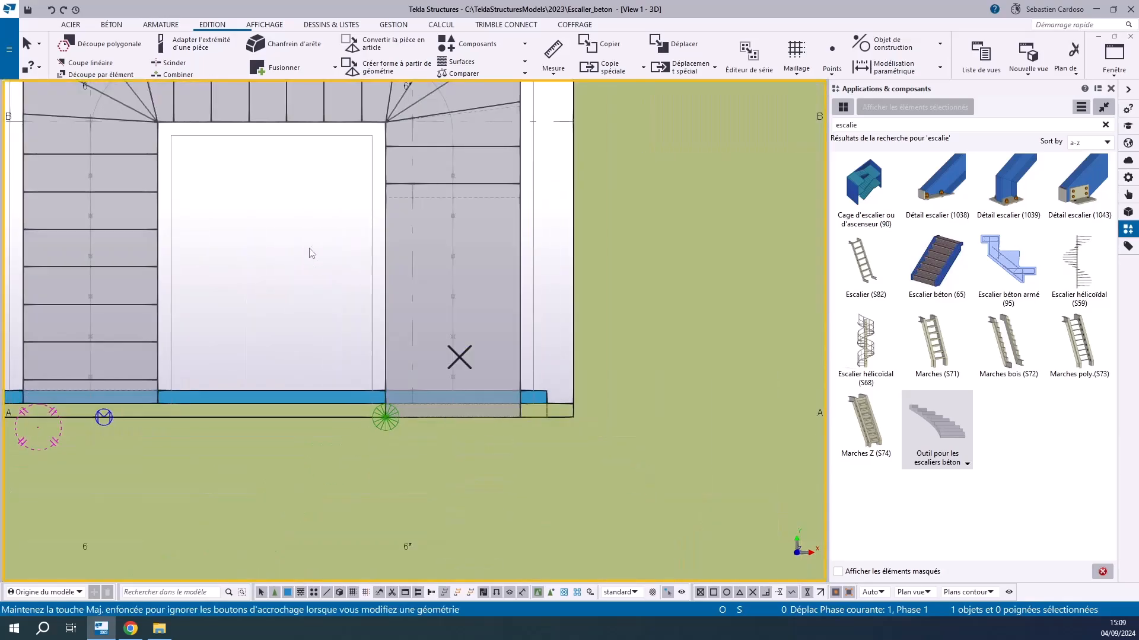
# Switch the new U-shaped stair to Avec plateforme with the Multi plates-formes option
pyautogui.moveTo(309, 255); pyautogui.dragTo(383, 343, button='middle')
pyautogui.click(485, 286)
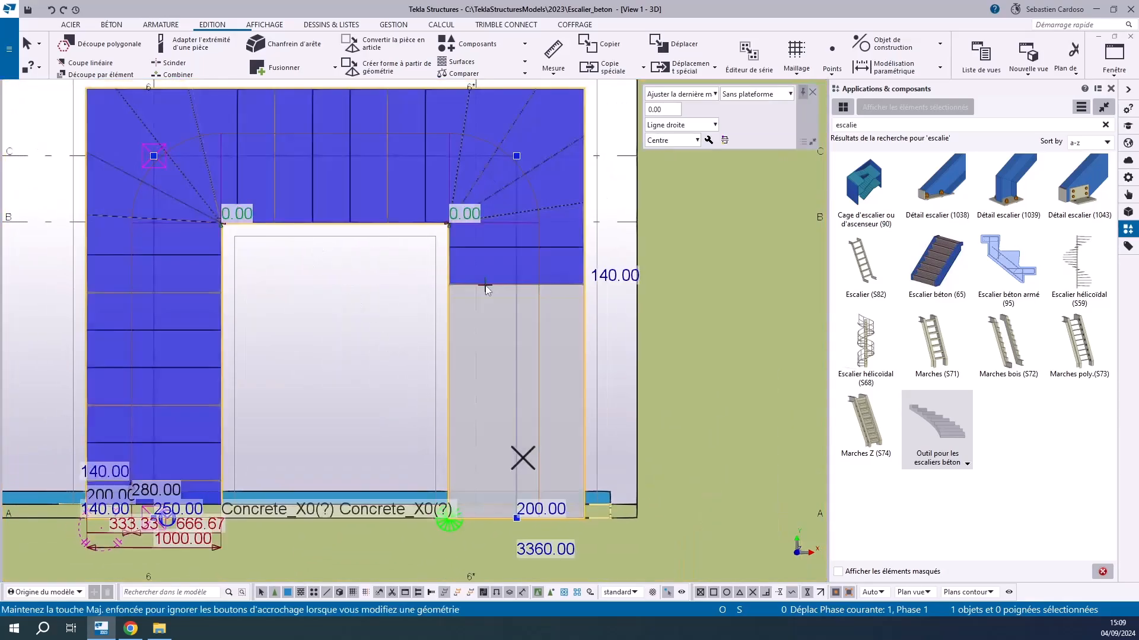
pyautogui.click(748, 93)
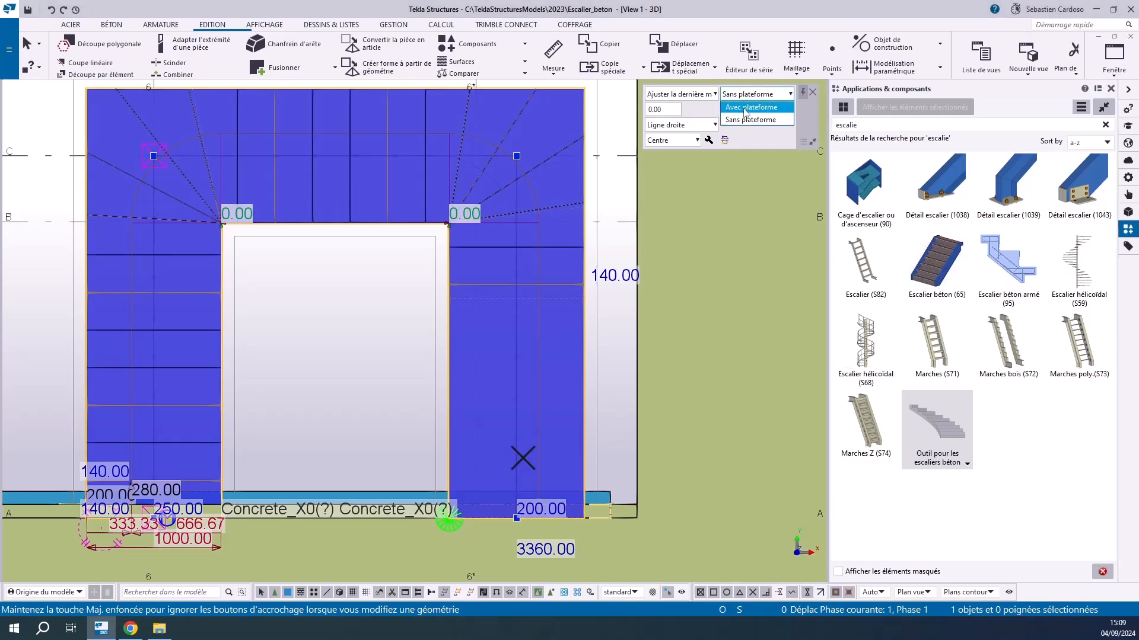
pyautogui.click(750, 107)
pyautogui.click(682, 109)
pyautogui.click(687, 137)
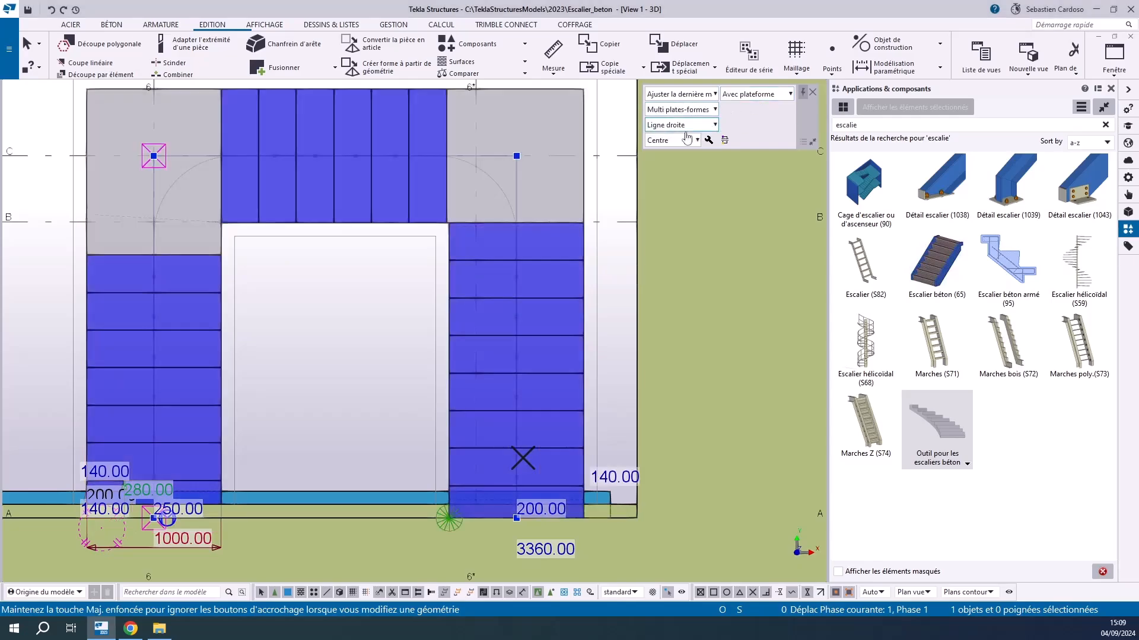
# Set the new U-shaped stair's total height to 3000 mm at its upper end
pyautogui.click(290, 328)
pyautogui.keyDown('ctrl'); pyautogui.moveTo(328, 346); pyautogui.dragTo(545, 284, button='middle'); pyautogui.keyUp('ctrl')
pyautogui.moveTo(229, 520); pyautogui.dragTo(386, 418, button='middle')
pyautogui.click(408, 363)
pyautogui.moveTo(441, 232); pyautogui.dragTo(392, 504, button='middle')
pyautogui.scroll(3, 721, 272)
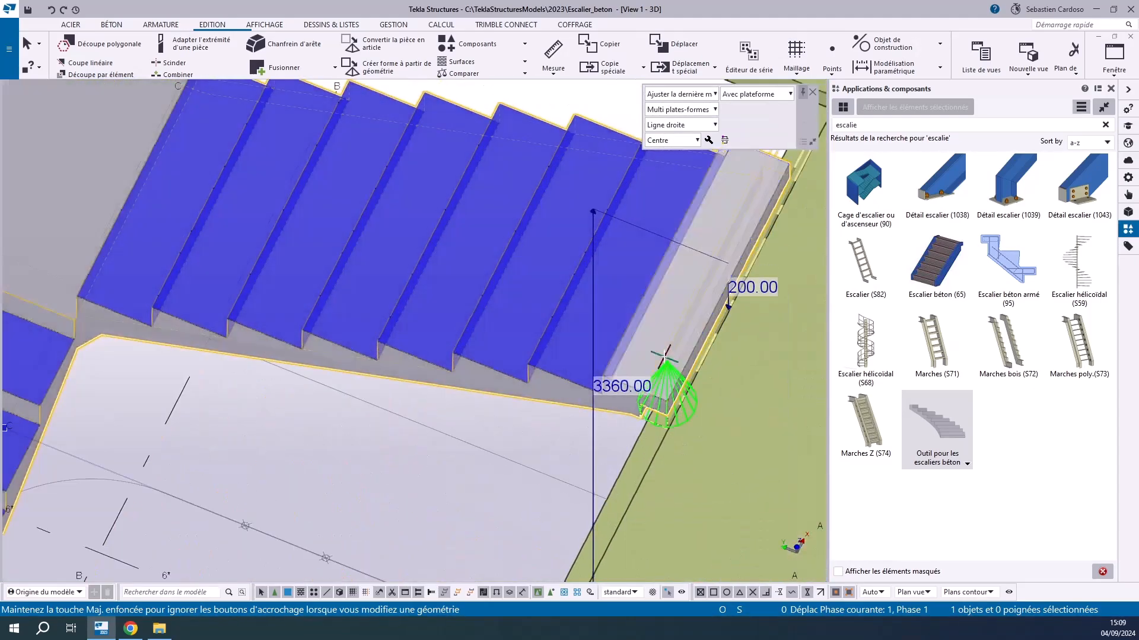
pyautogui.scroll(-3, 687, 359)
pyautogui.moveTo(687, 359); pyautogui.dragTo(491, 229, button='middle')
pyautogui.click(599, 306)
pyautogui.write('300')
pyautogui.press('Return')
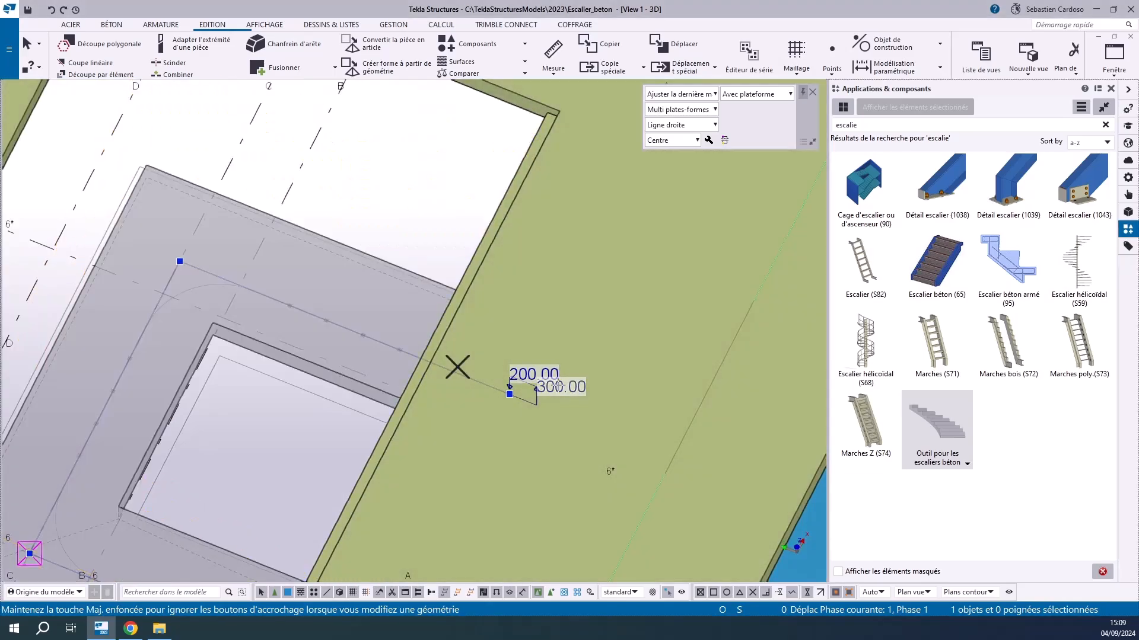
pyautogui.click(550, 392)
pyautogui.write('3000')
pyautogui.press('Return')
# Set the vertical dimension at the stair's upper end handle to 150 mm
pyautogui.click(523, 209)
pyautogui.click(476, 91)
pyautogui.write('150')
pyautogui.press('Return')
# Try 150 mm for the thickness-like dimension beside the first riser at the stair's foot and restore it to 200 mm
pyautogui.scroll(-2, 510, 379)
pyautogui.moveTo(510, 380); pyautogui.dragTo(550, 203, button='middle')
pyautogui.scroll(3, 481, 483)
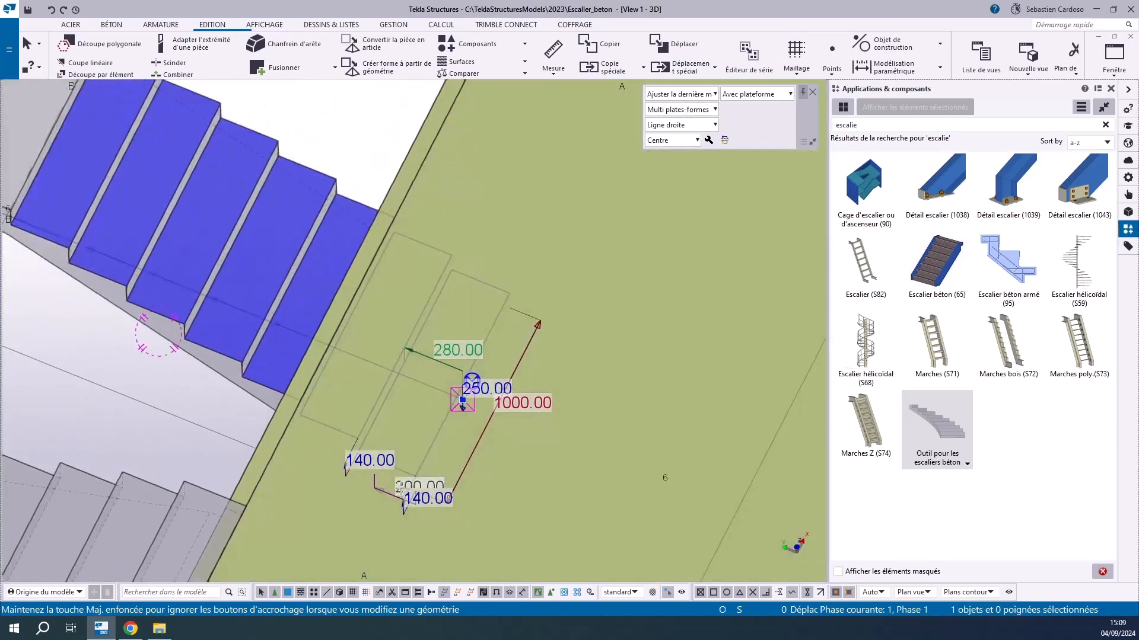
pyautogui.click(405, 493)
pyautogui.write('15')
pyautogui.press('Return')
pyautogui.scroll(5, 393, 511)
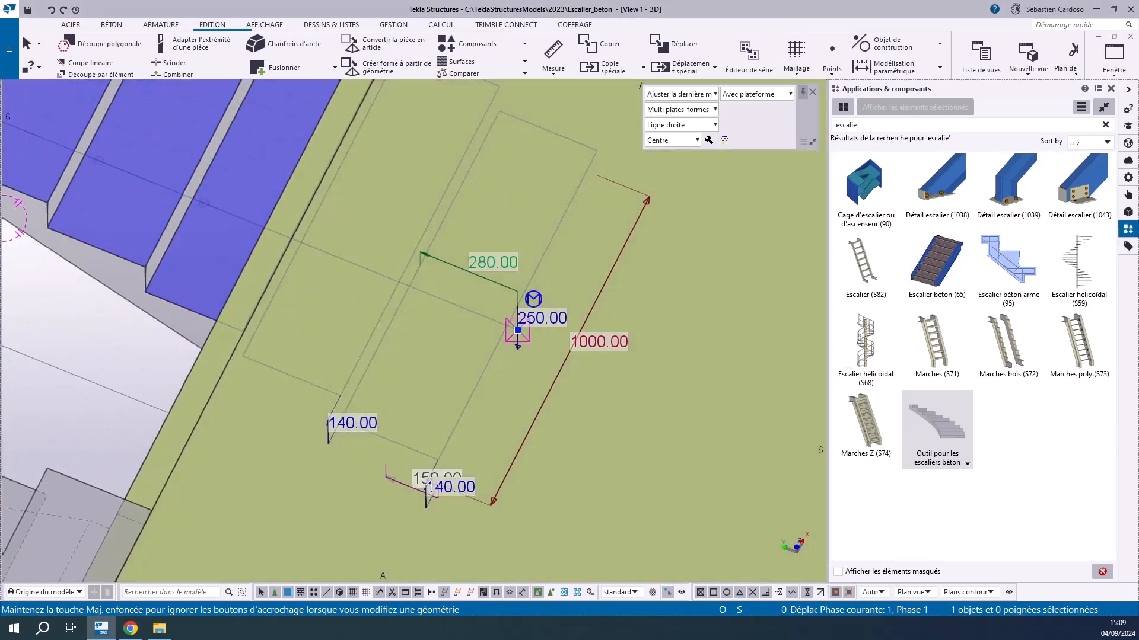
pyautogui.click(402, 458)
pyautogui.press('Return')
# Set the first riser height at the stair's foot to 150 mm and the stair width to 1200 mm
pyautogui.click(471, 463)
pyautogui.write('1500')
pyautogui.press('BackSpace')
pyautogui.press('Return')
pyautogui.scroll(-4, 518, 358)
pyautogui.click(678, 252)
pyautogui.write('1200')
pyautogui.press('Return')
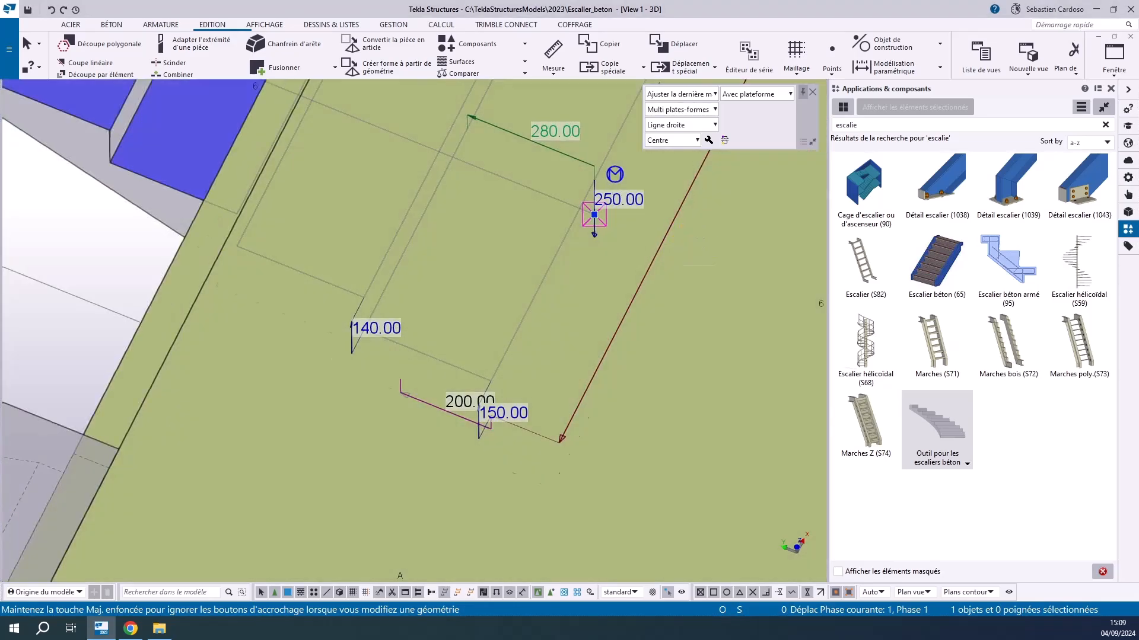
# Set the U-shaped stair's tread depth to 300 mm and its remaining riser height to 150 mm
pyautogui.scroll(-4, 468, 362)
pyautogui.scroll(3, 504, 264)
pyautogui.click(514, 249)
pyautogui.write('300')
pyautogui.press('Return')
pyautogui.click(384, 404)
pyautogui.write('150')
pyautogui.press('Return')
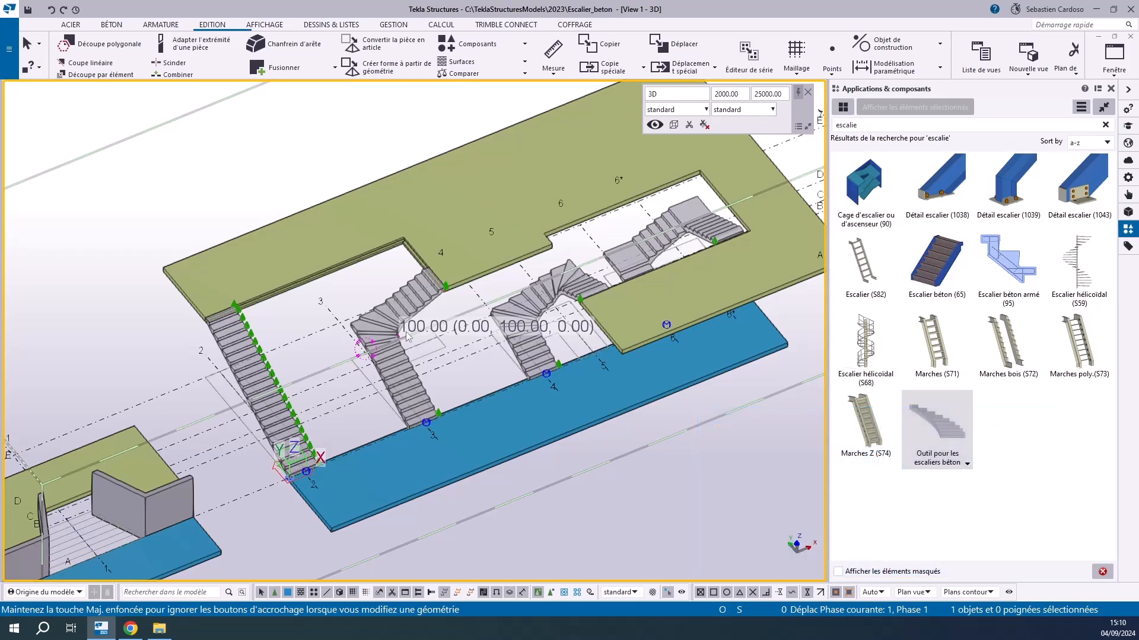
# Select the L-shaped stair at grid line 3 and examine its treads and editable dimensions
pyautogui.scroll(4, 407, 337)
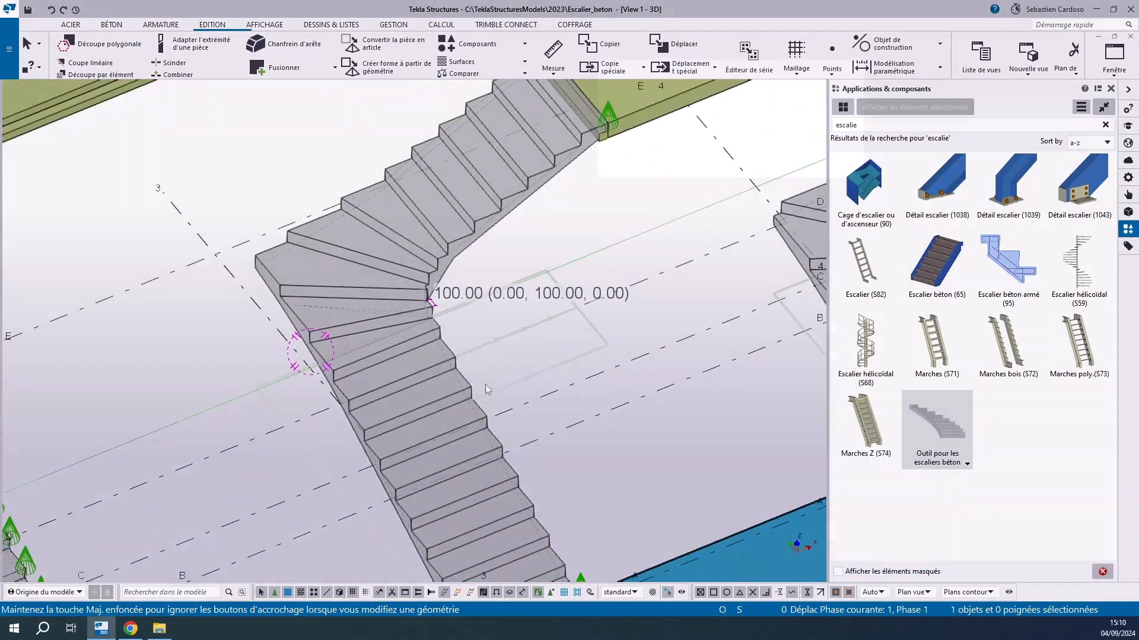
pyautogui.click(481, 389)
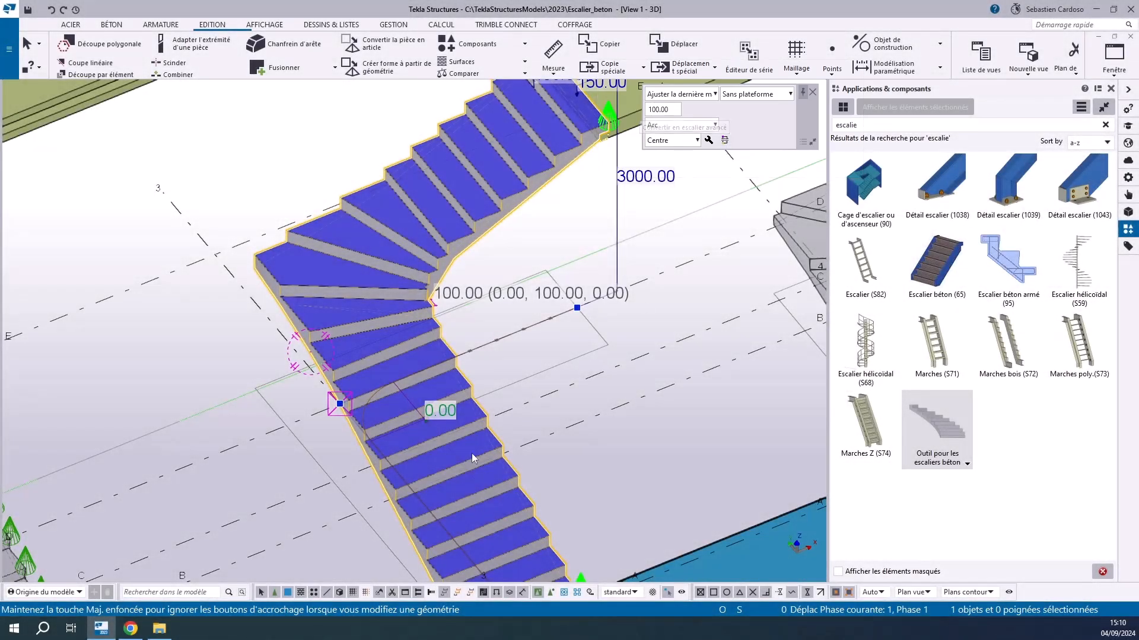
pyautogui.scroll(-3, 499, 432)
pyautogui.scroll(3, 502, 527)
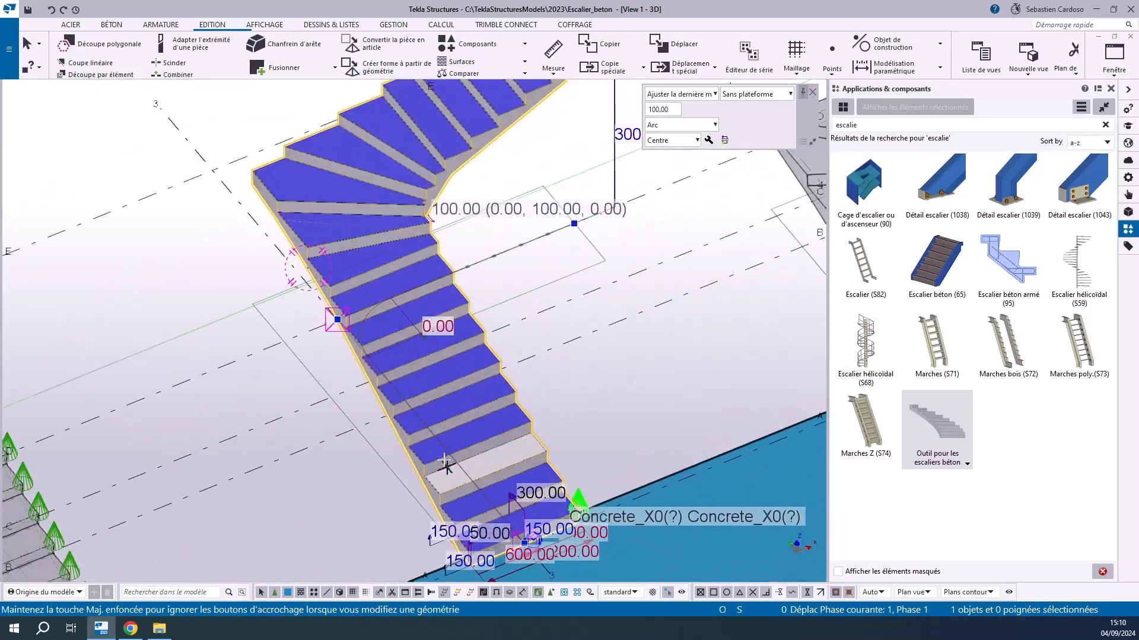
pyautogui.scroll(3, 546, 419)
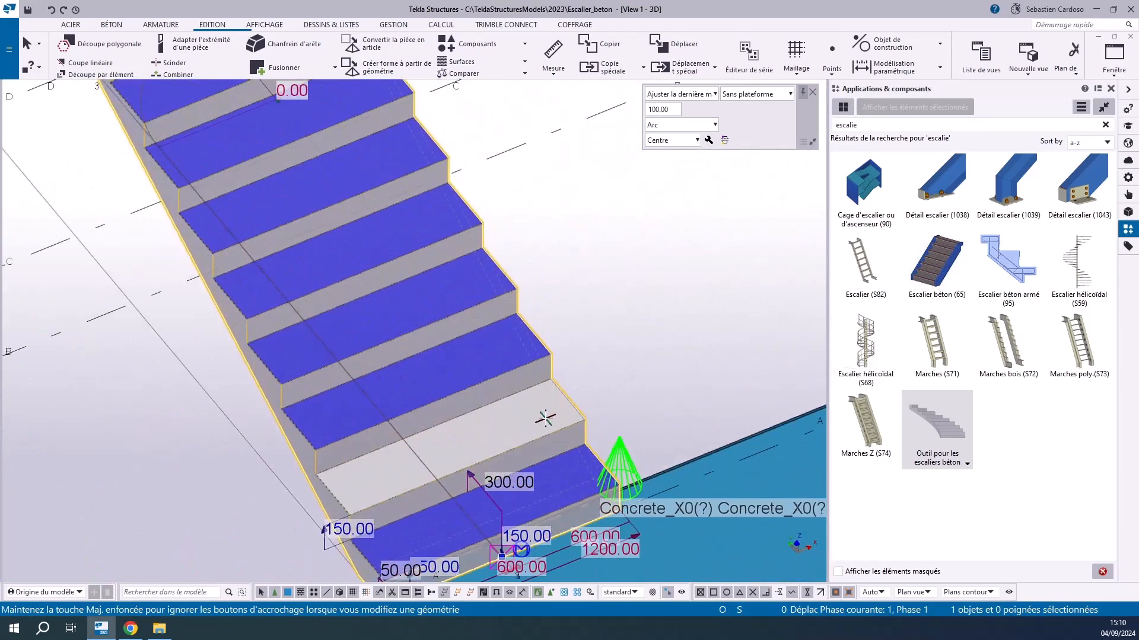
pyautogui.scroll(-4, 546, 419)
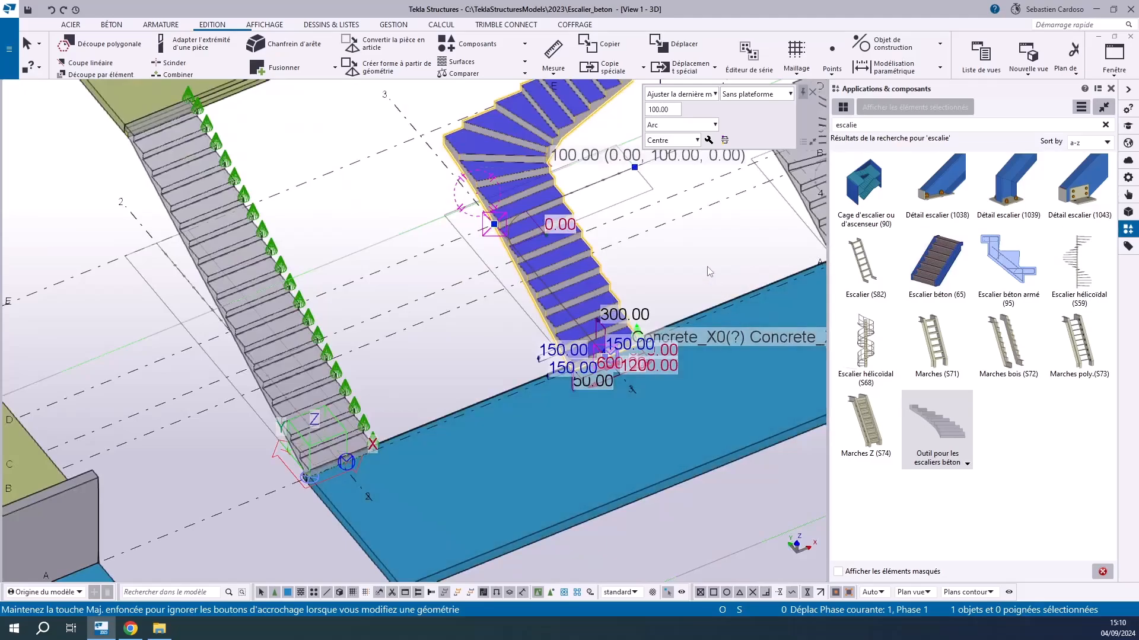
pyautogui.press('Escape')
pyautogui.click(918, 421)
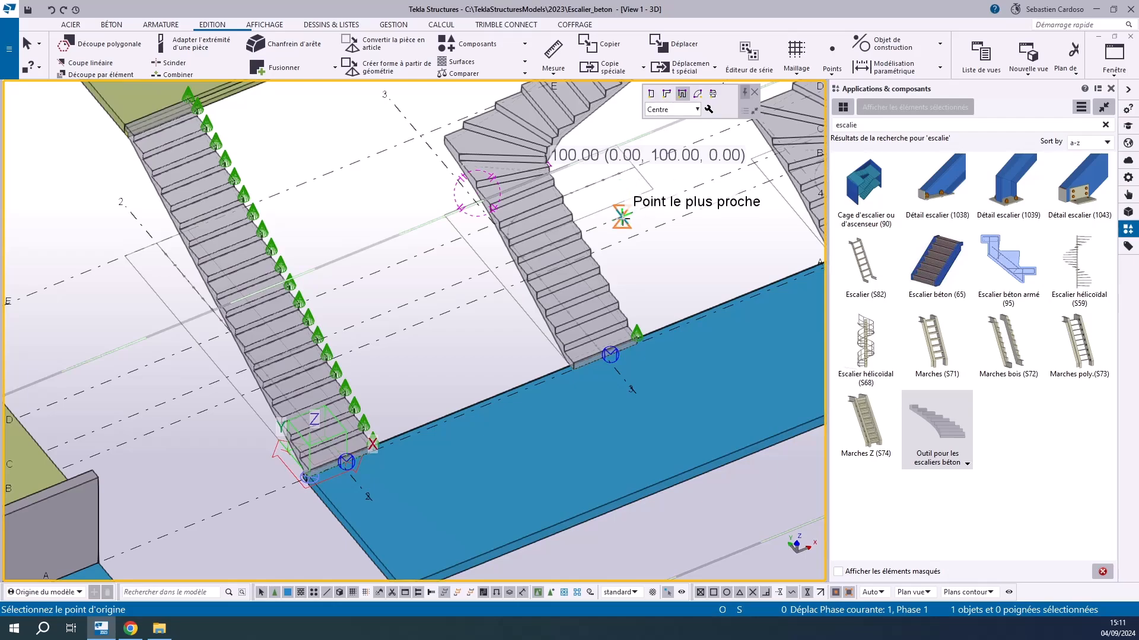
pyautogui.press('Escape')
# Convert the L-shaped stair at grid line 3 to an advanced stair and accept the irreversible conversion
pyautogui.click(552, 252)
pyautogui.scroll(4, 553, 261)
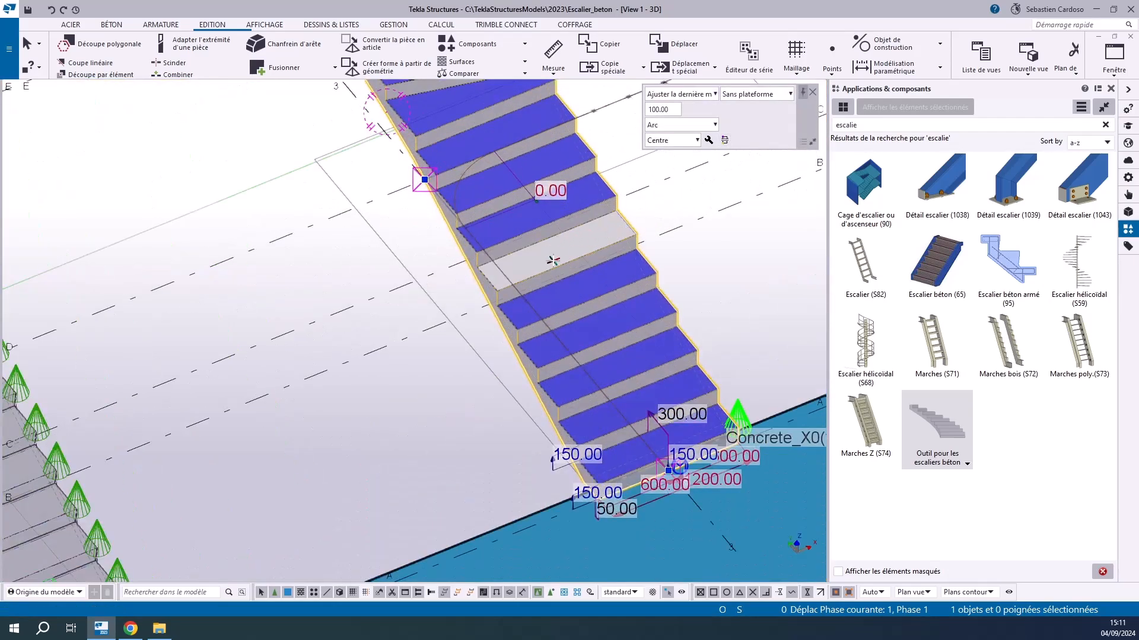
pyautogui.moveTo(545, 251)
pyautogui.scroll(3, 556, 246)
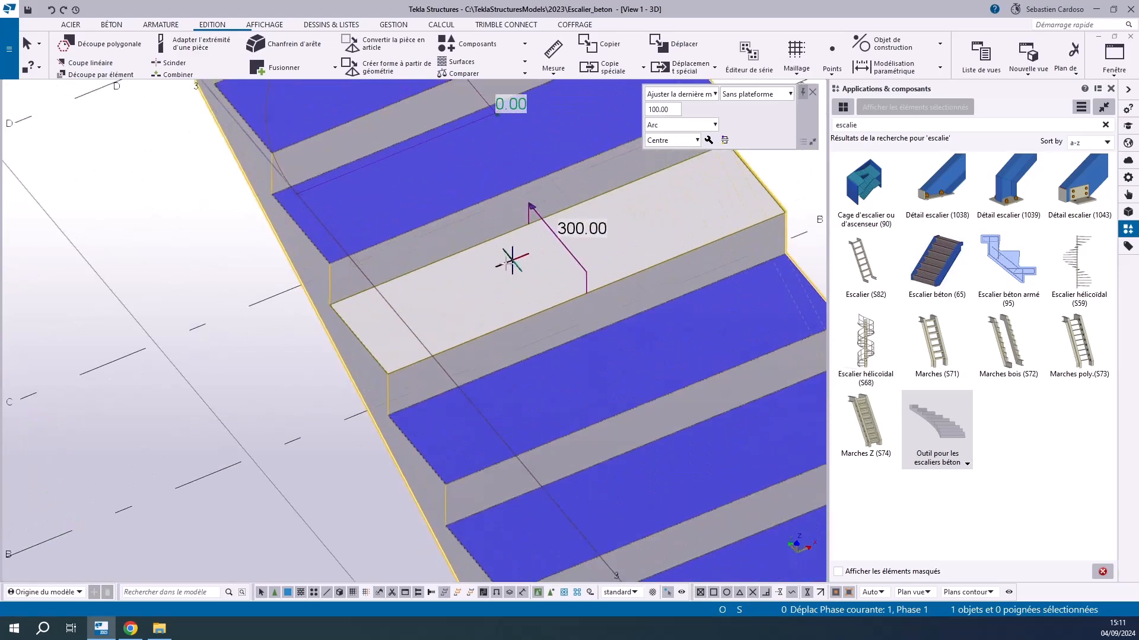
pyautogui.click(724, 140)
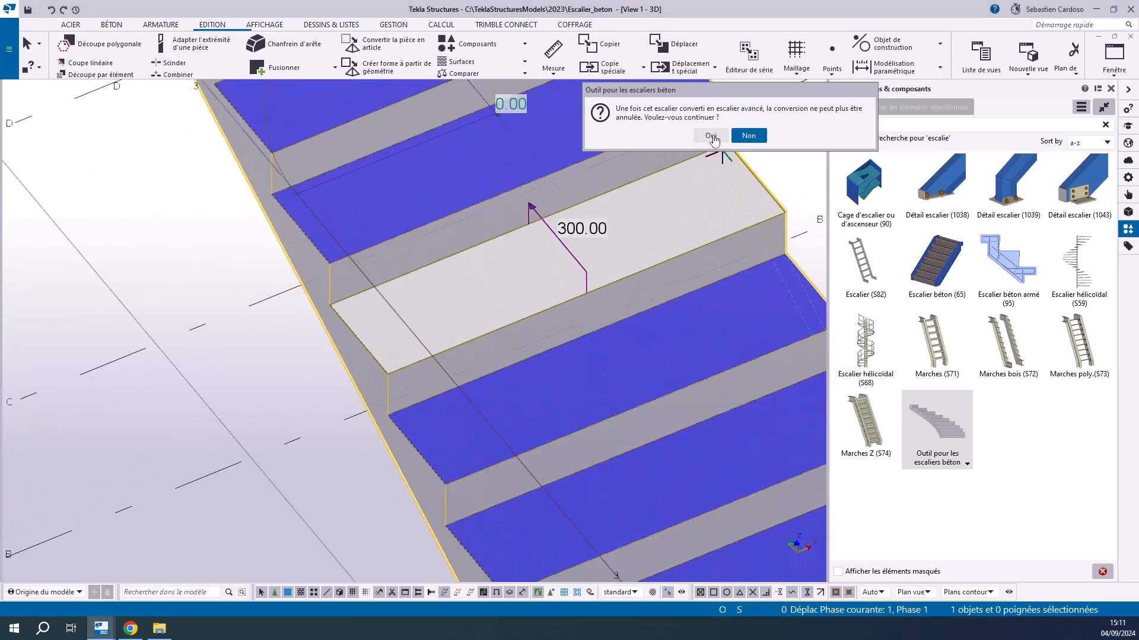
pyautogui.click(712, 136)
pyautogui.scroll(-5, 444, 280)
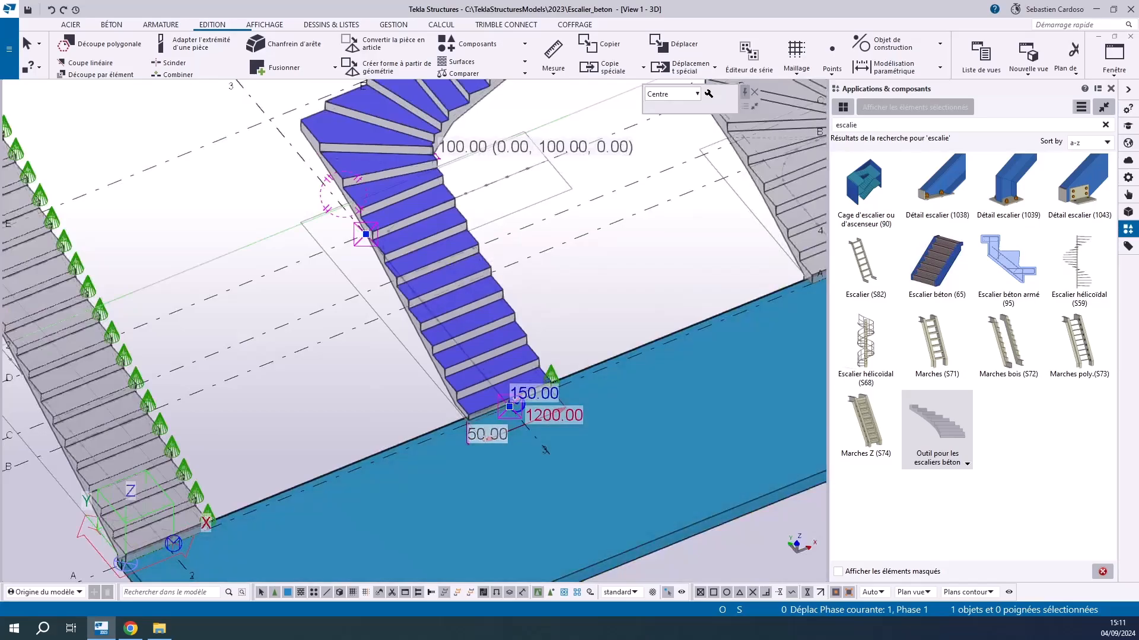
# Examine the advanced stair's dimensions at its foot, opening the 150 mm value and leaving it without a change
pyautogui.scroll(-1, 534, 448)
pyautogui.click(364, 382)
pyautogui.scroll(4, 412, 388)
pyautogui.click(511, 385)
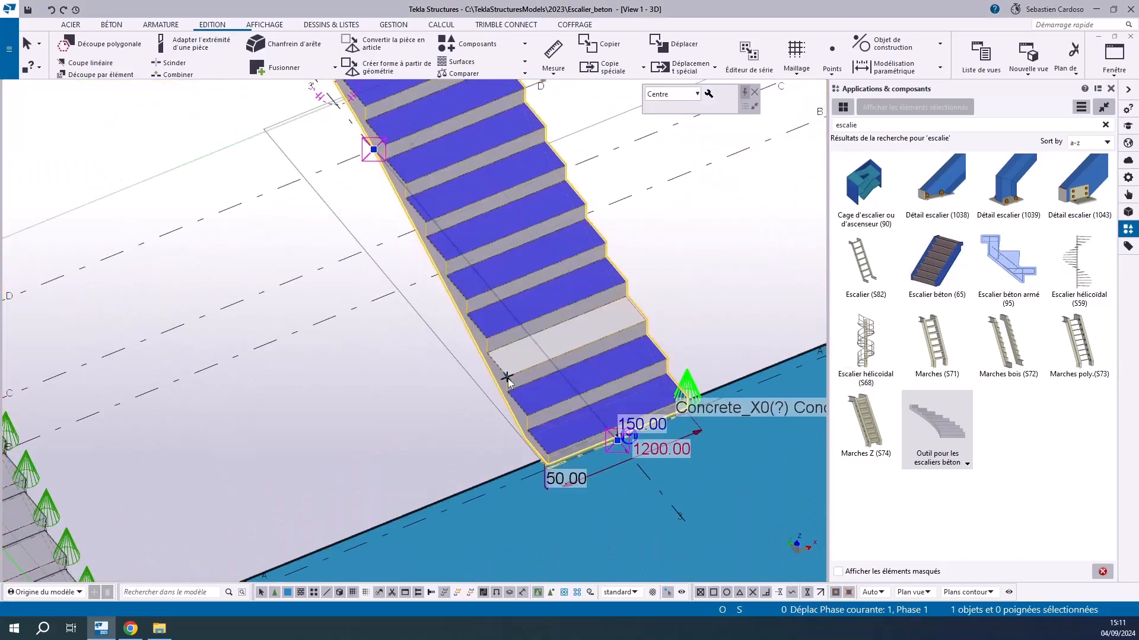
pyautogui.scroll(3, 509, 415)
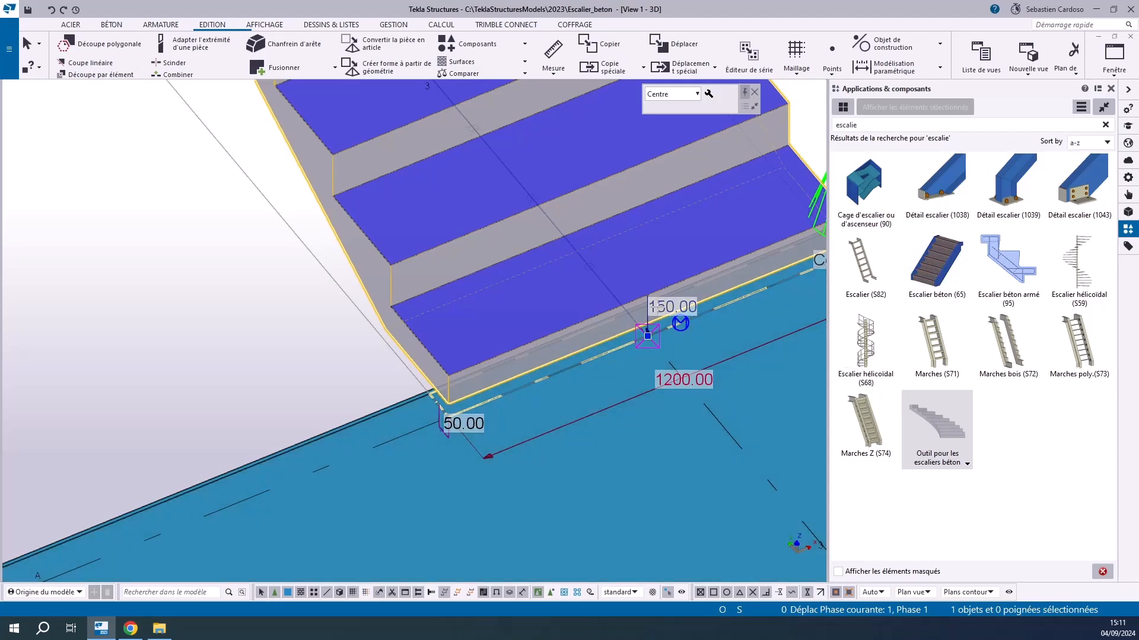
pyautogui.click(657, 307)
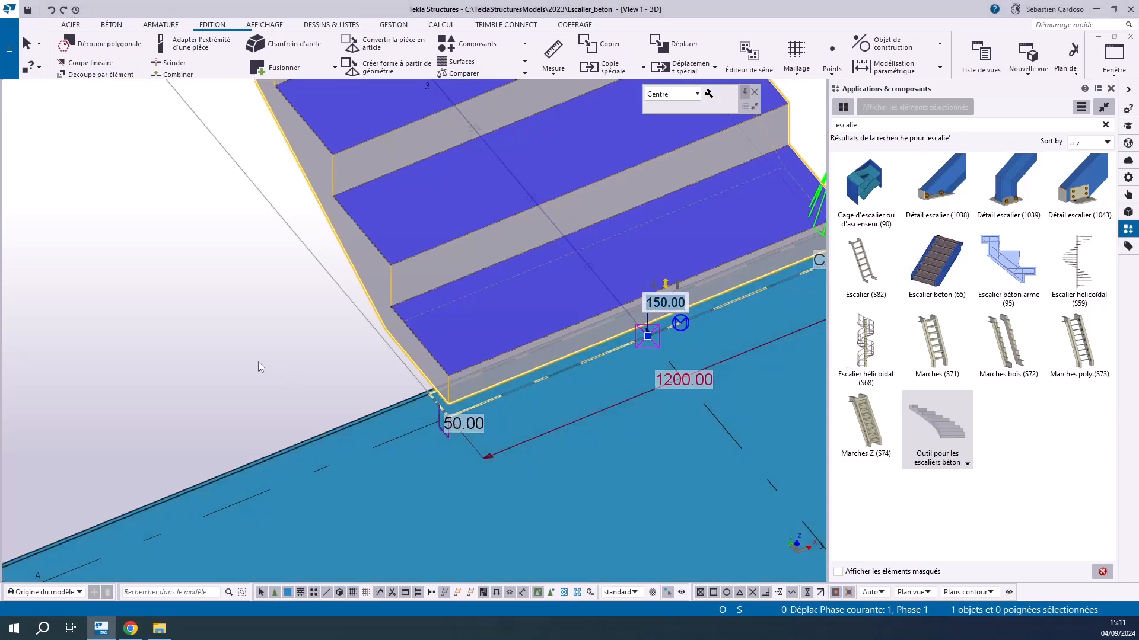
pyautogui.press('Escape')
# Rotate the direction of a middle tread in the advanced stair's lower flight by about 35°, shifting the treads above it
pyautogui.scroll(-5, 428, 370)
pyautogui.scroll(1, 403, 190)
pyautogui.moveTo(403, 190); pyautogui.dragTo(422, 266, button='middle')
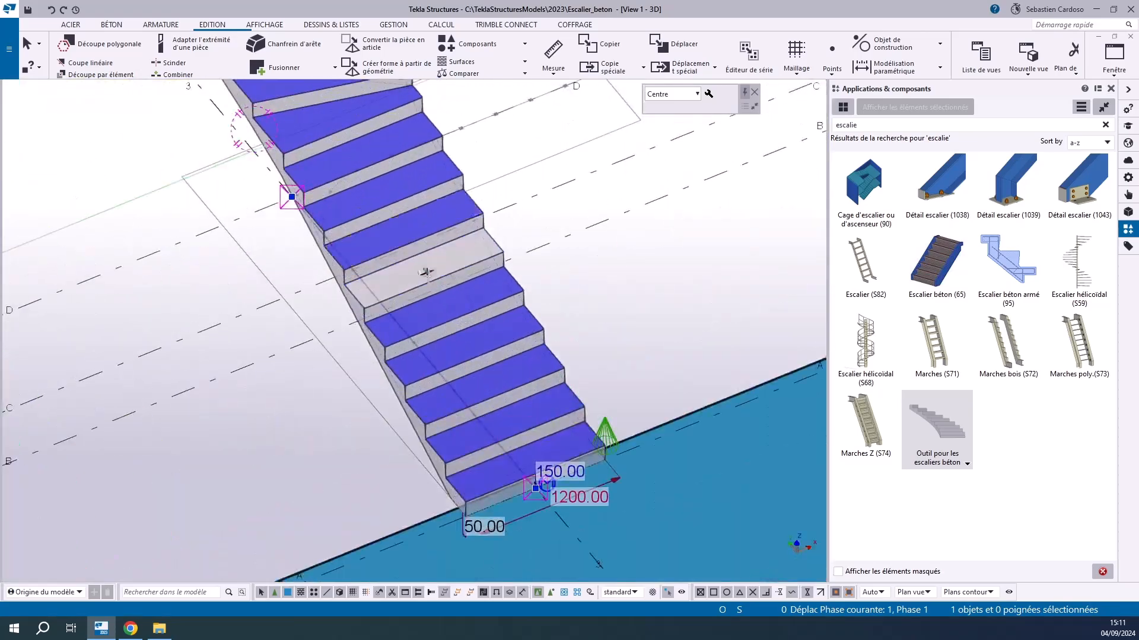
pyautogui.scroll(3, 423, 266)
pyautogui.click(432, 324)
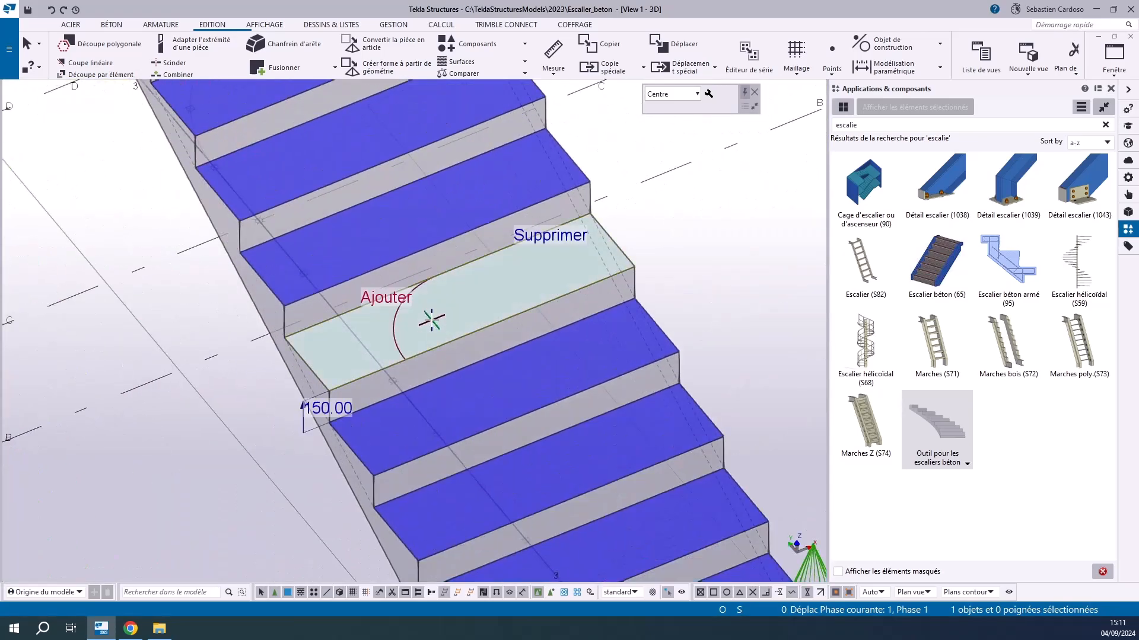
pyautogui.click(403, 332)
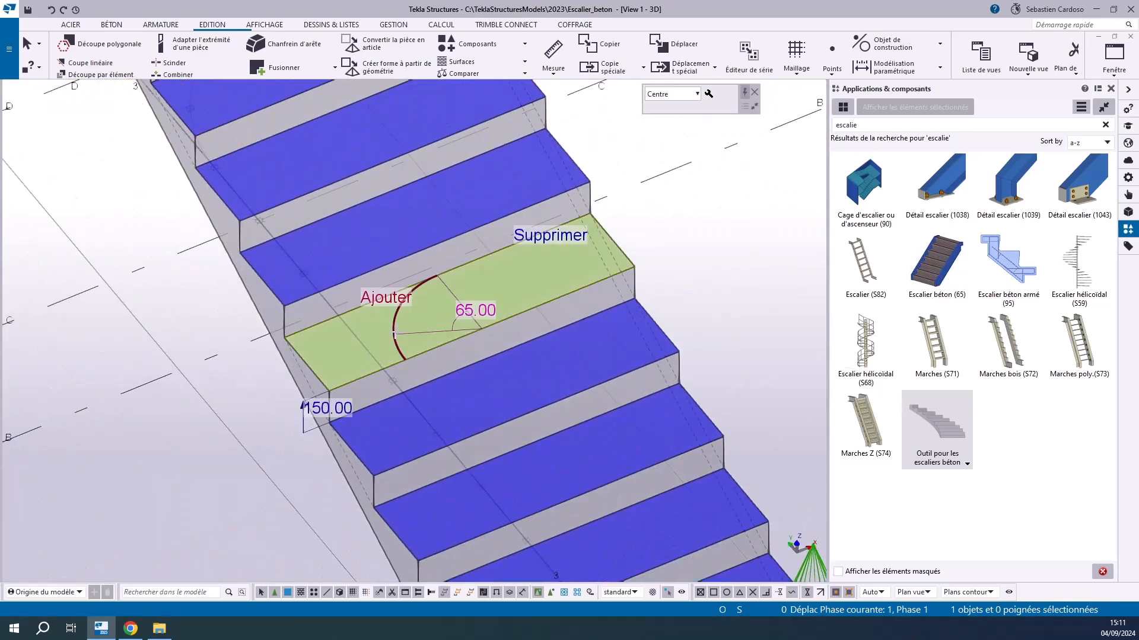
pyautogui.scroll(2, 395, 332)
pyautogui.click(428, 259)
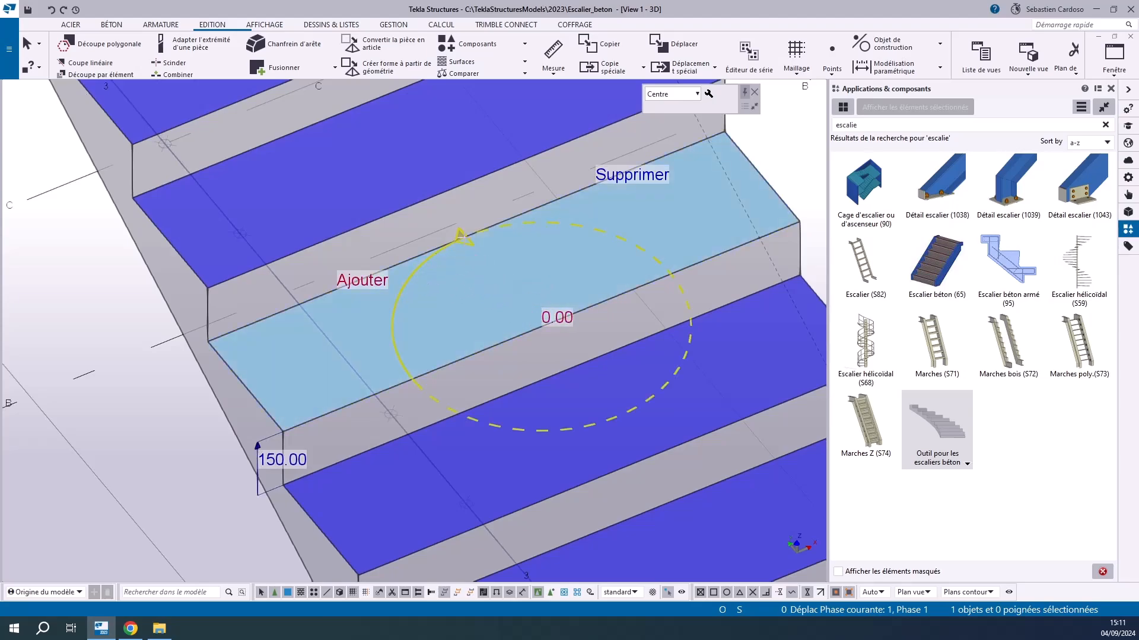
pyautogui.moveTo(460, 234); pyautogui.dragTo(427, 291)
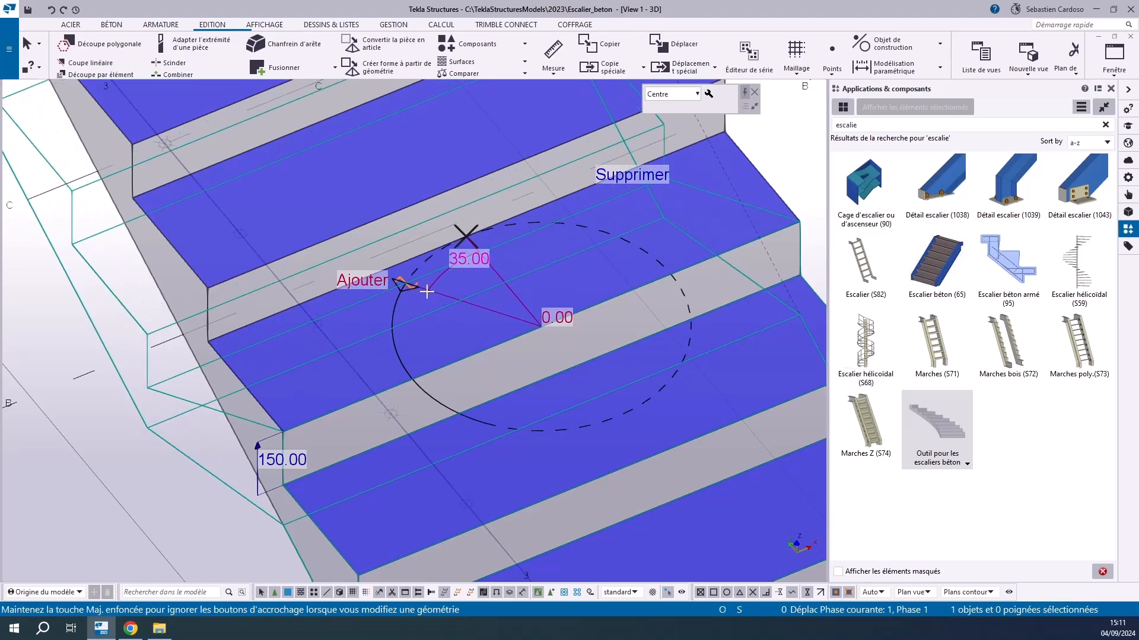
pyautogui.moveTo(427, 292); pyautogui.dragTo(426, 287)
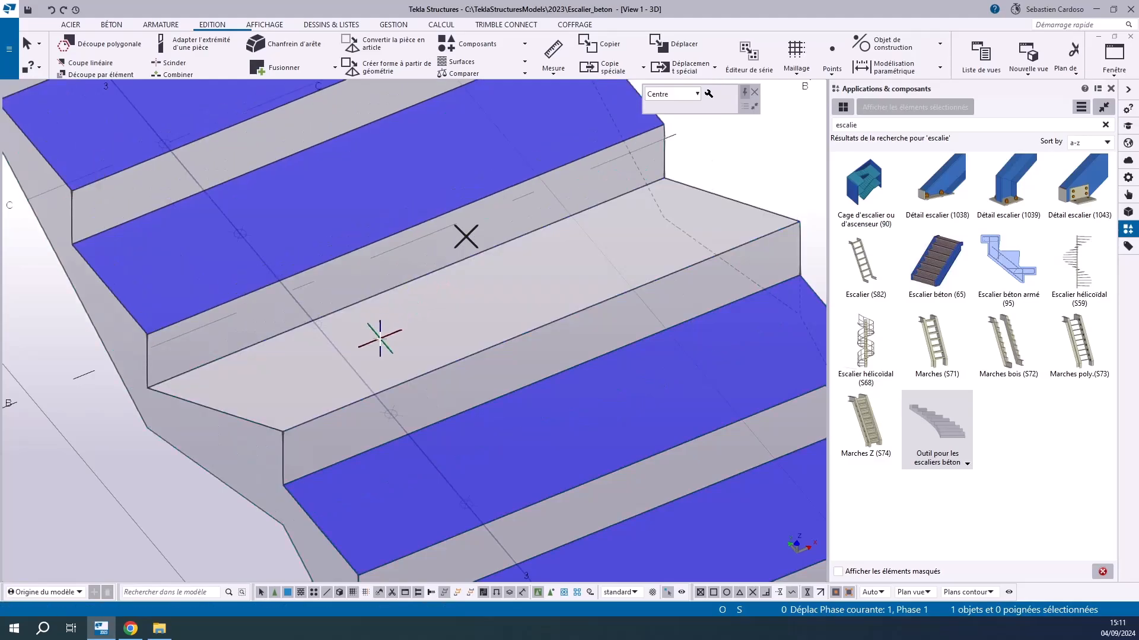
# In plan view, set the length of the slanted tread's left edge to 500 mm
pyautogui.scroll(-3, 195, 385)
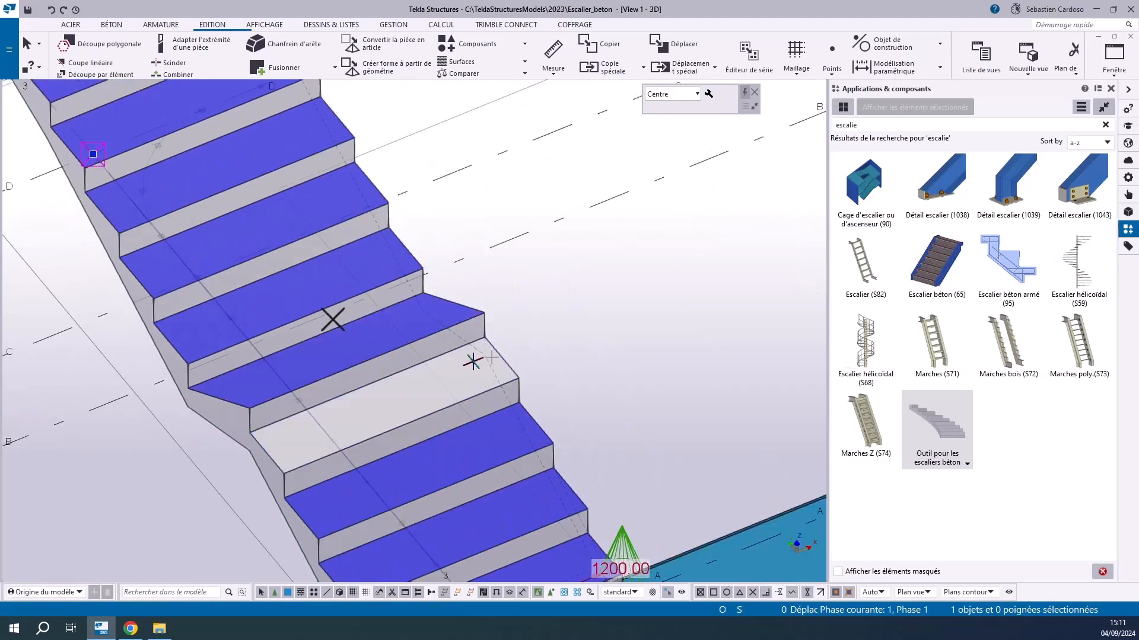
pyautogui.hotkey('ctrl', 'p')
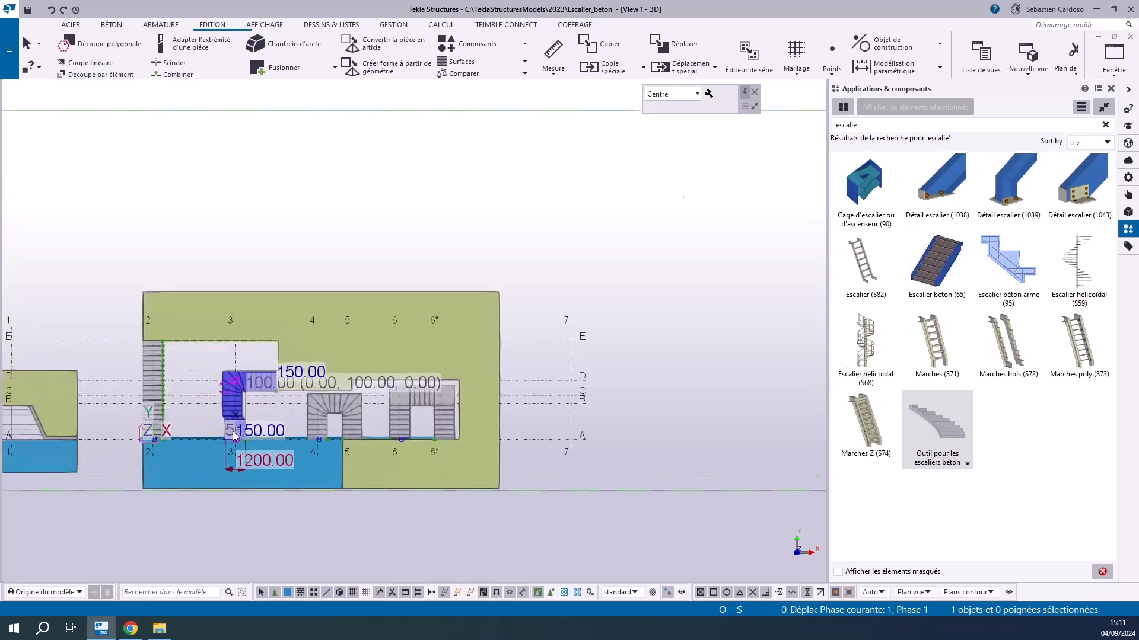
pyautogui.scroll(8, 229, 411)
pyautogui.scroll(3, 119, 364)
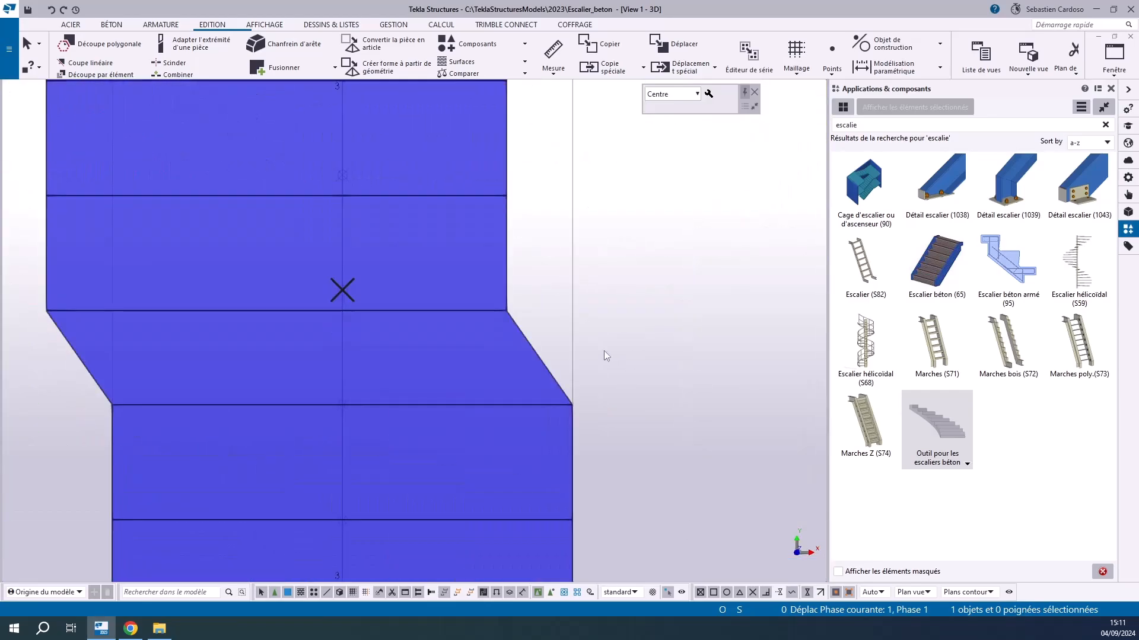
pyautogui.click(463, 349)
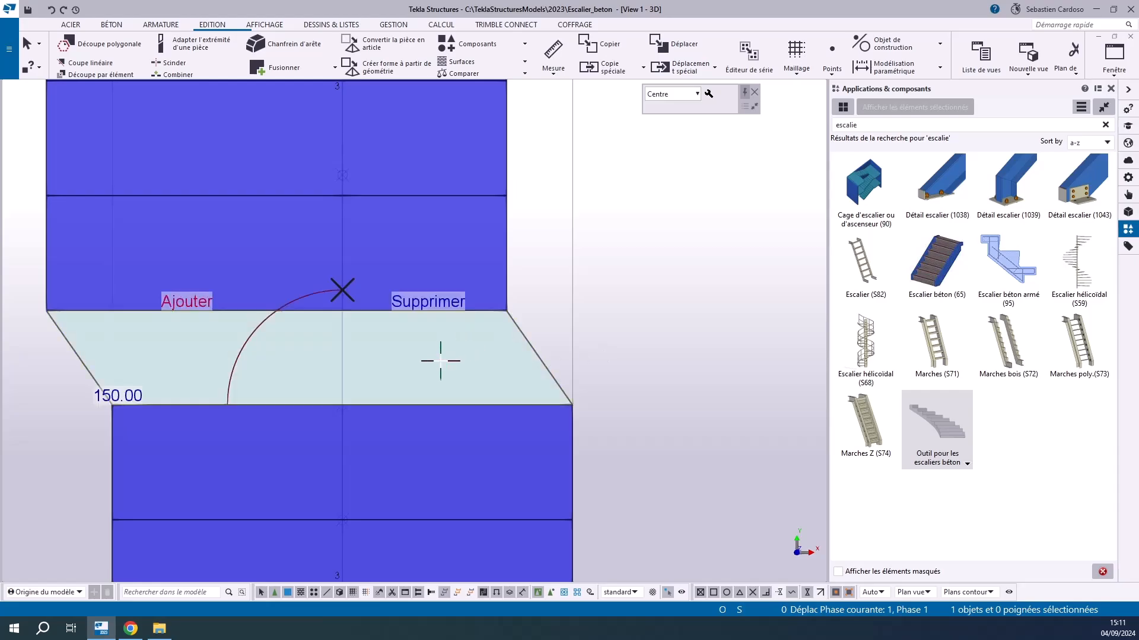
pyautogui.click(81, 362)
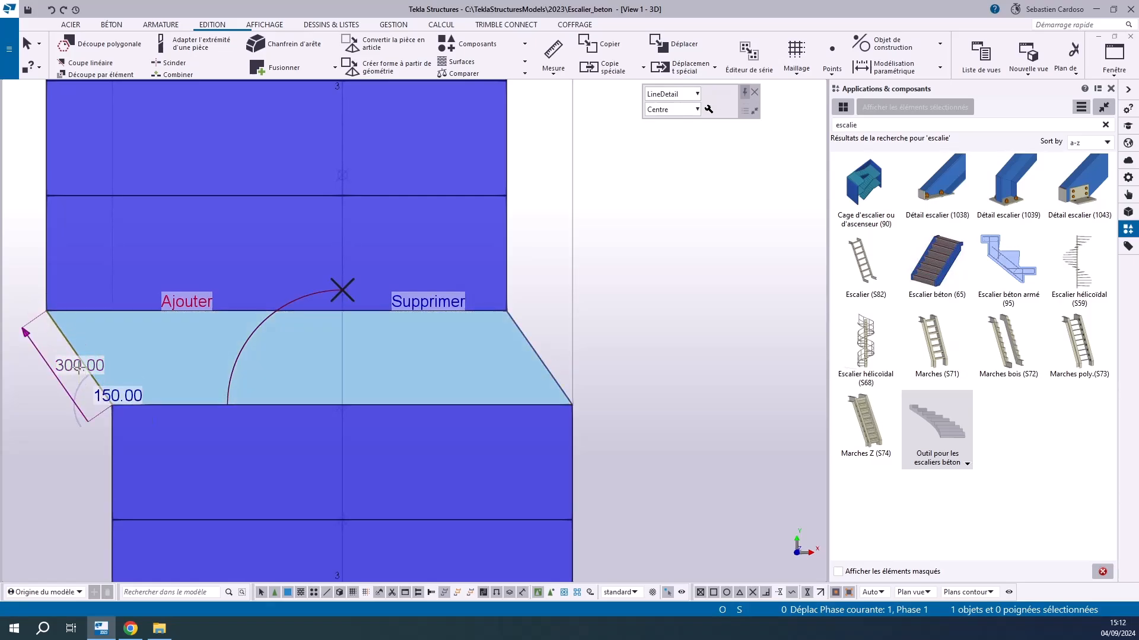
pyautogui.click(79, 366)
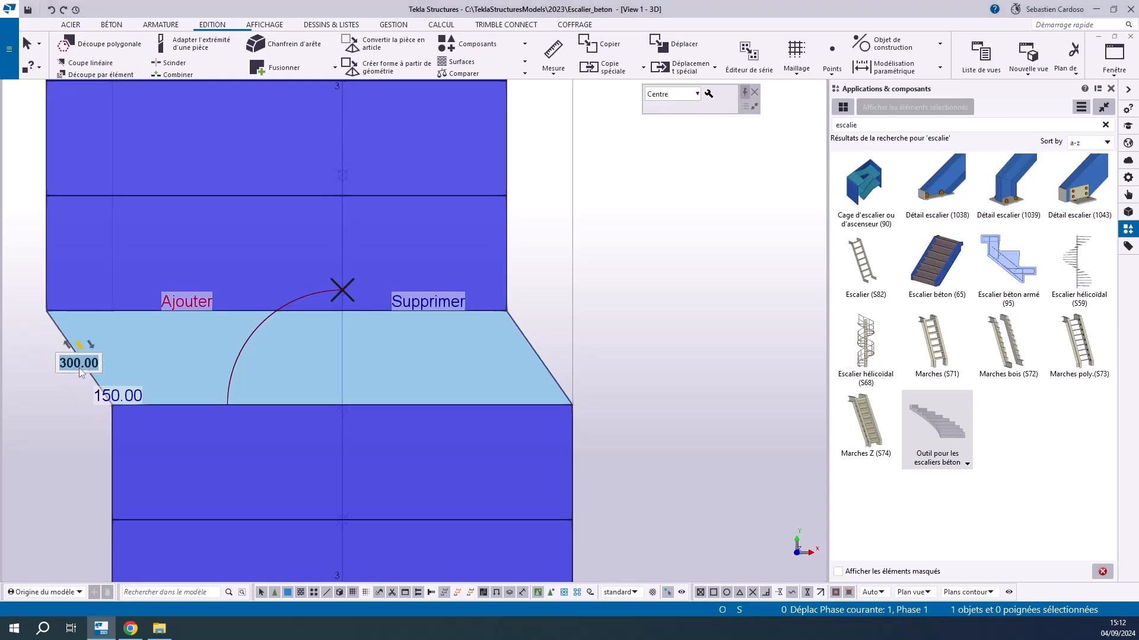
pyautogui.write('500')
pyautogui.press('Return')
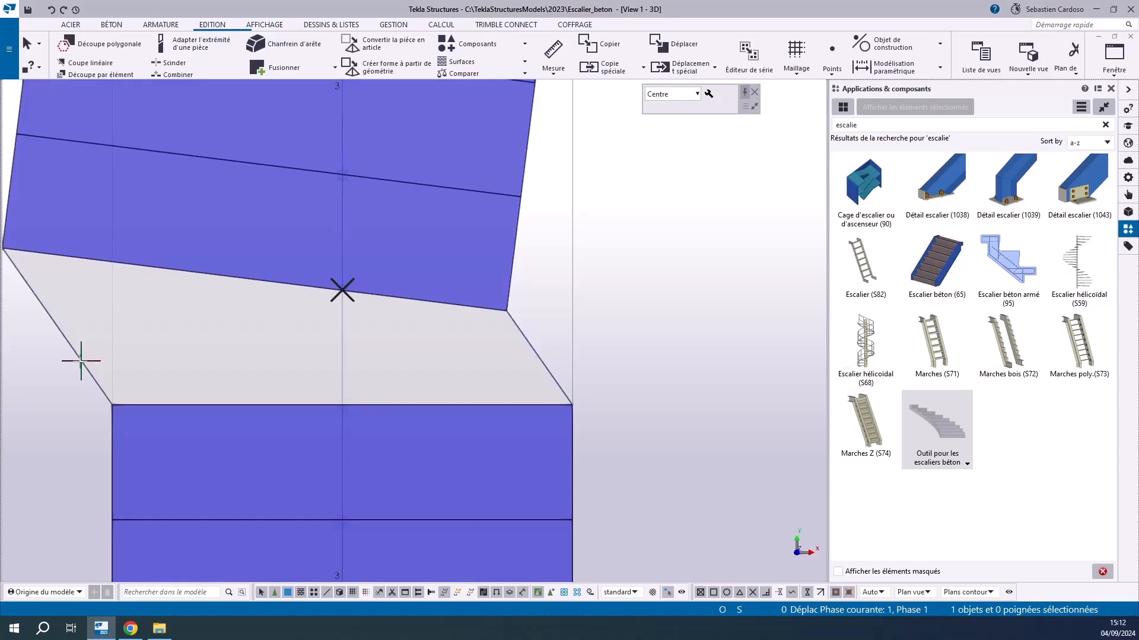
# Set the length of the slanted tread's right edge to 100 mm
pyautogui.scroll(-2, 360, 328)
pyautogui.scroll(2, 198, 315)
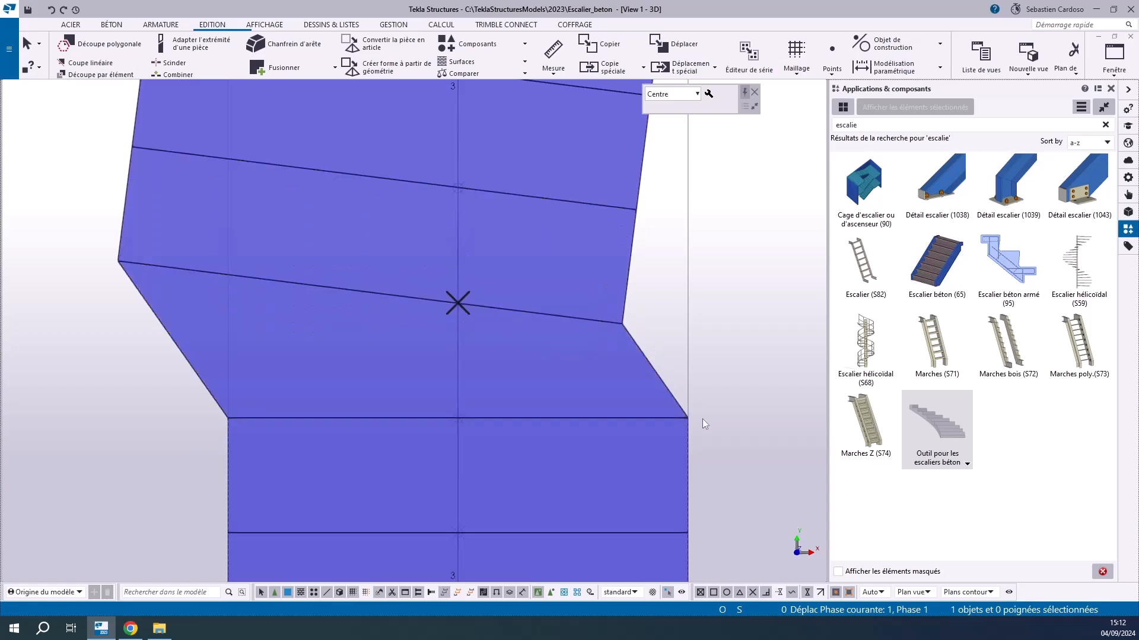
pyautogui.click(659, 378)
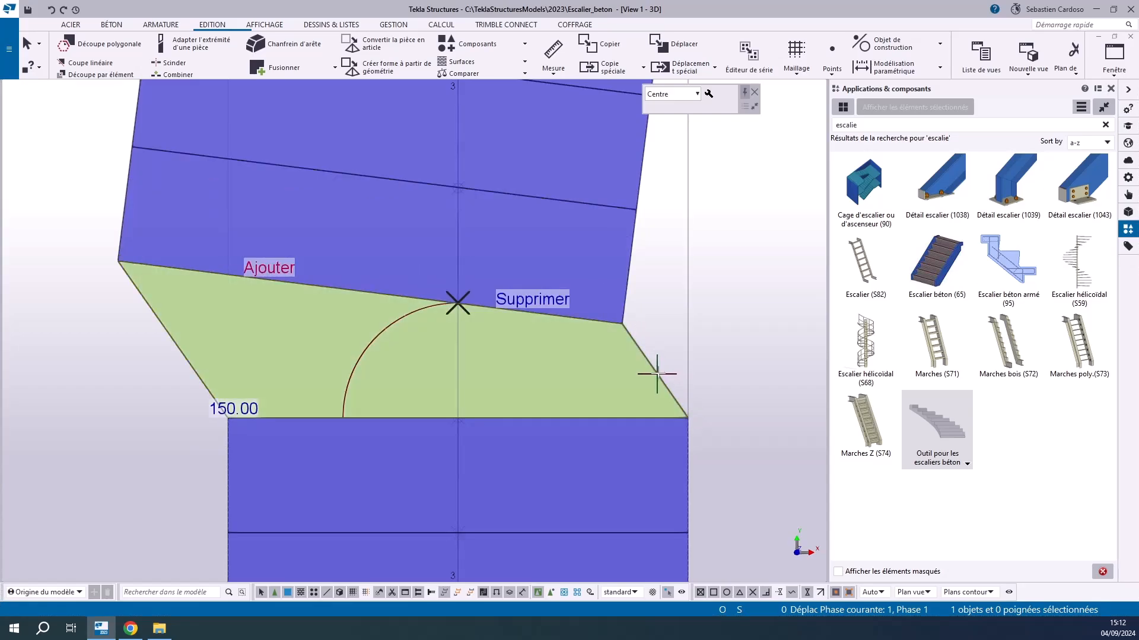
pyautogui.click(657, 374)
pyautogui.click(651, 378)
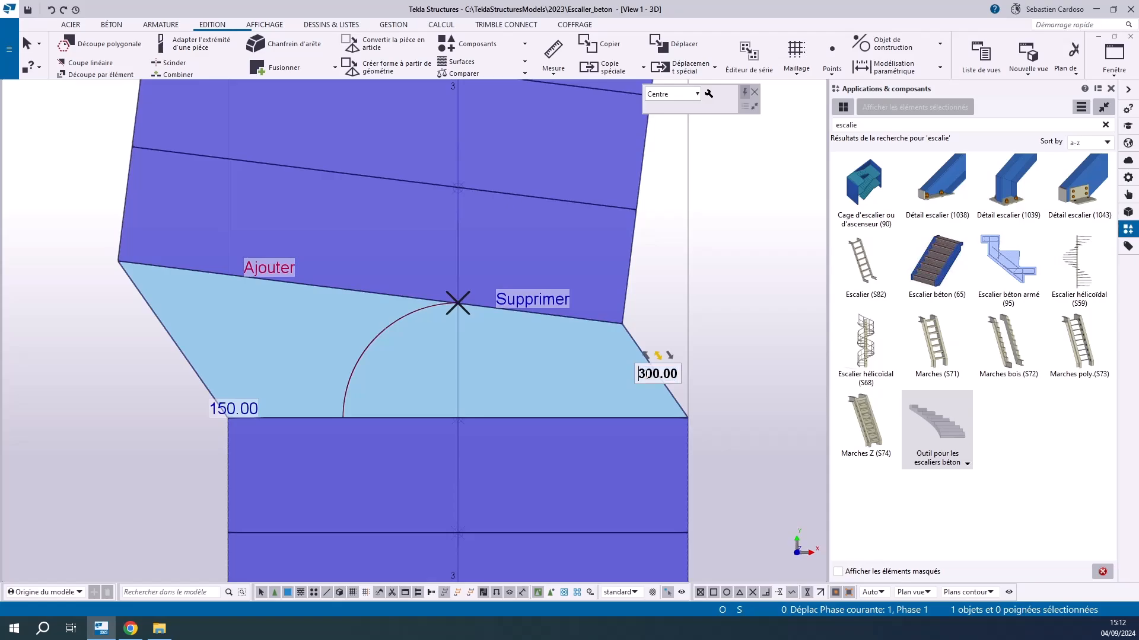
pyautogui.press('BackSpace')
pyautogui.write('1')
pyautogui.press('Return')
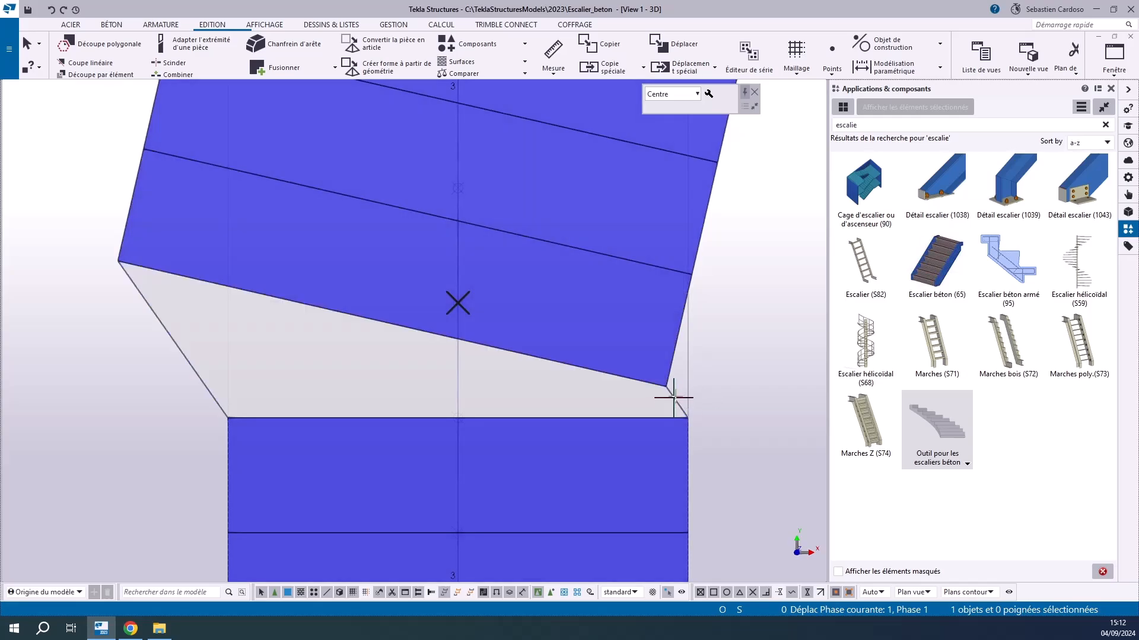
# Swing the tread's 100 mm right edge outward so that it mirrors the direction of the left edge
pyautogui.click(674, 398)
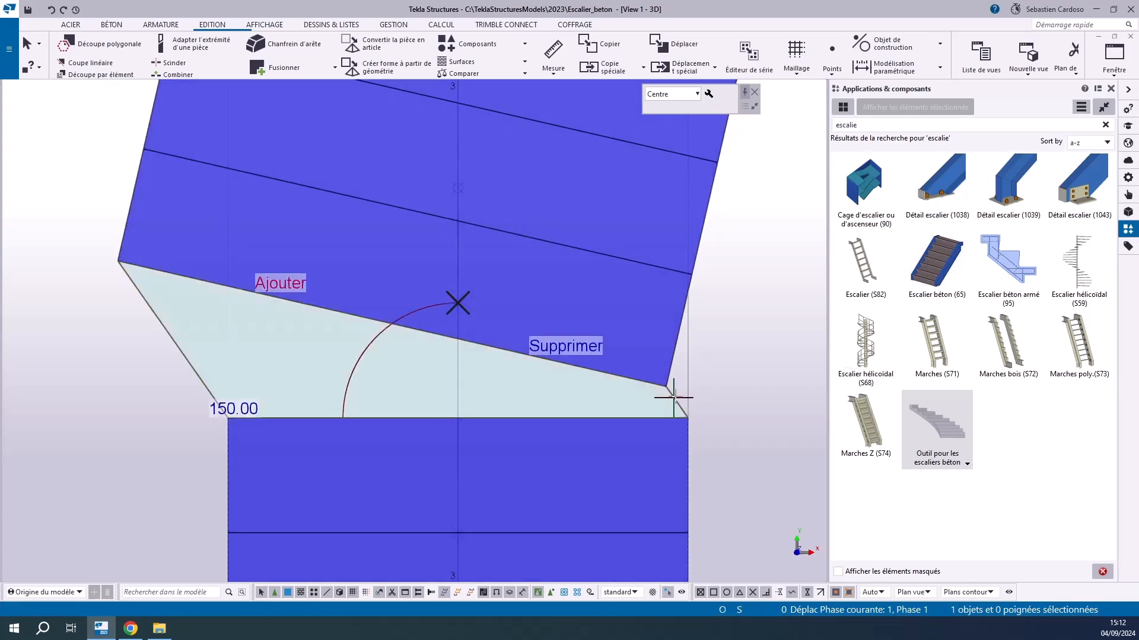
pyautogui.click(674, 397)
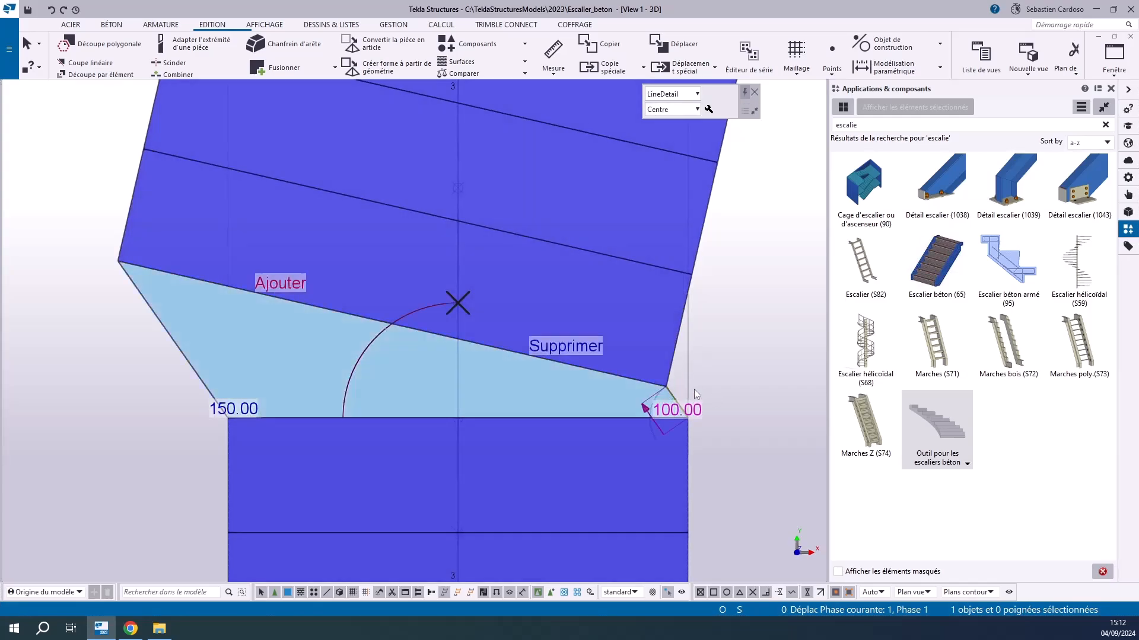
pyautogui.scroll(-3, 234, 366)
pyautogui.scroll(5, 400, 406)
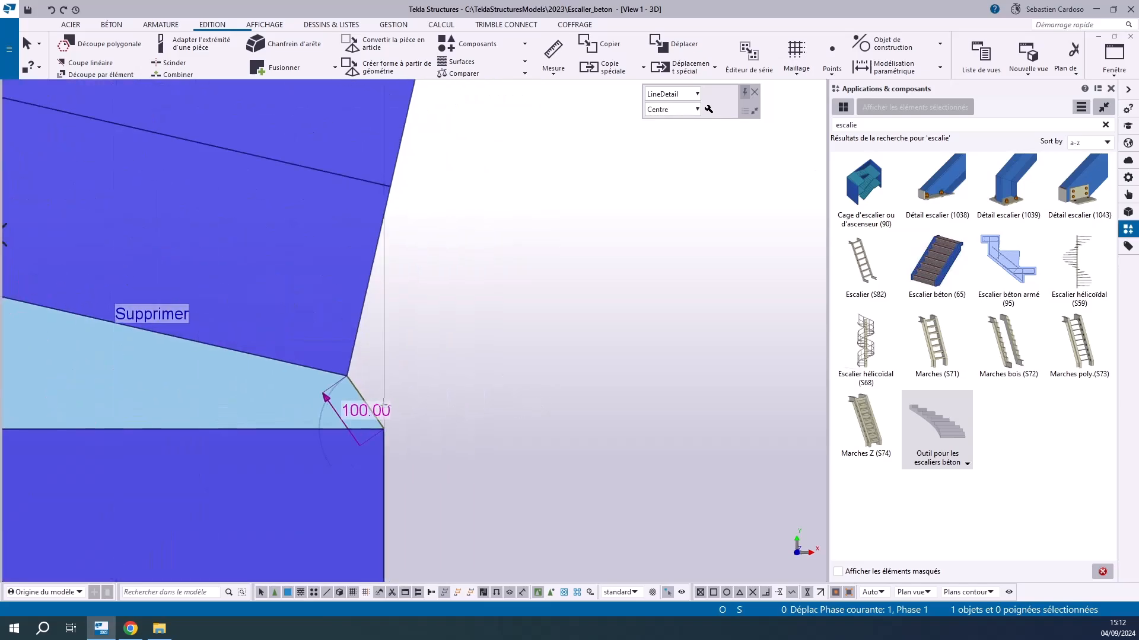
pyautogui.scroll(3, 399, 405)
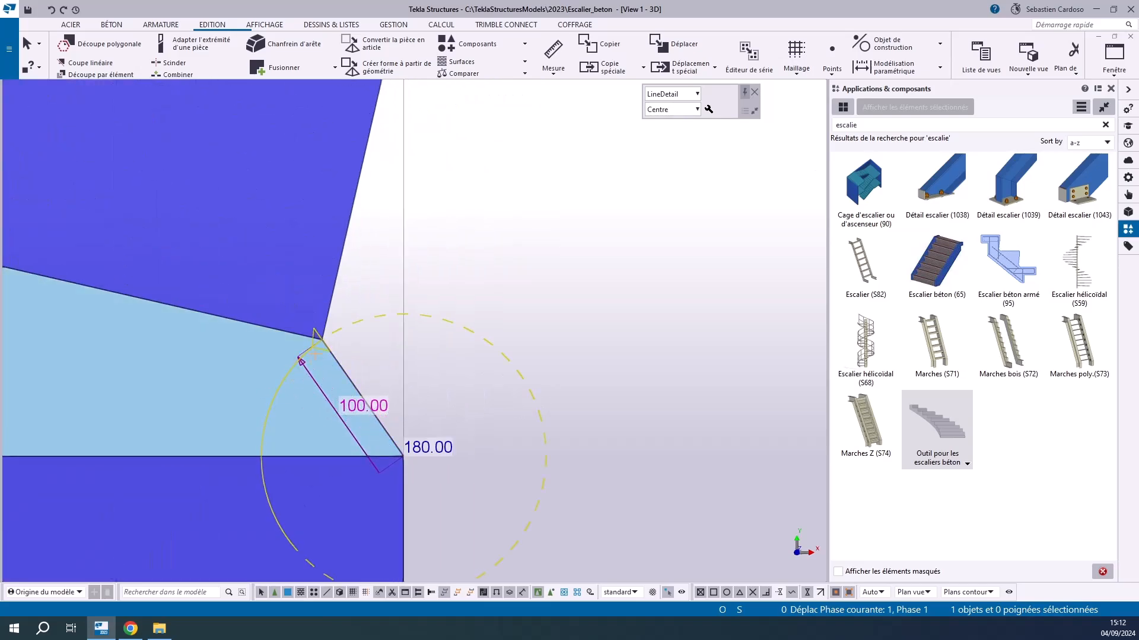
pyautogui.moveTo(318, 341); pyautogui.dragTo(498, 326)
pyautogui.moveTo(498, 326); pyautogui.dragTo(635, 341, button='middle')
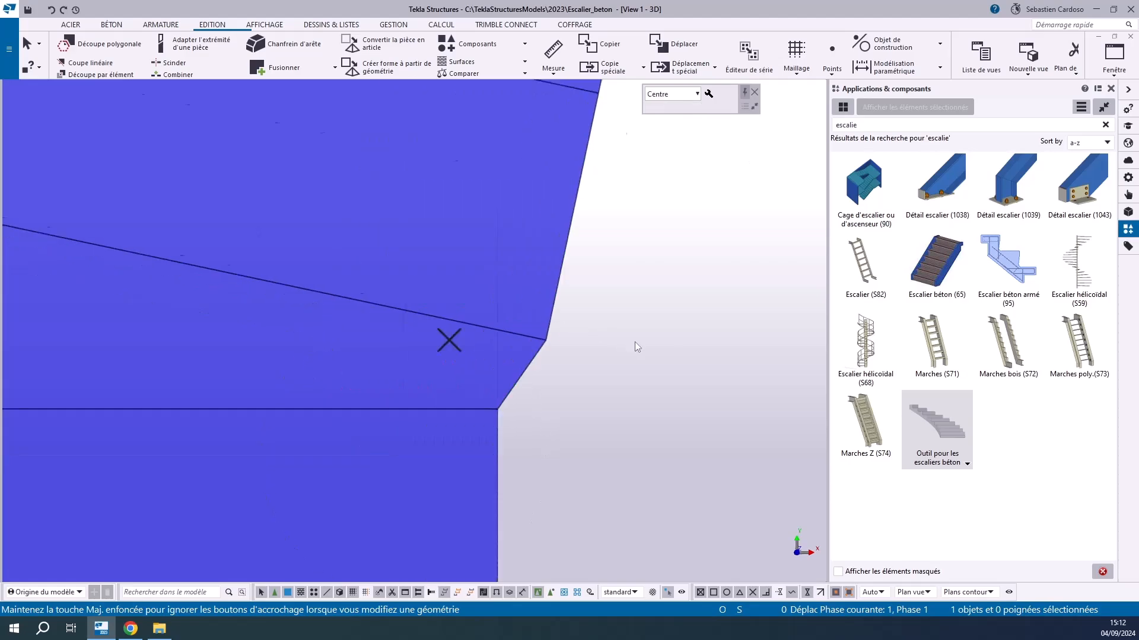
# Set the outward-turned right edge of the tread to 500 mm, matching the left edge
pyautogui.scroll(-3, 635, 393)
pyautogui.scroll(4, 630, 368)
pyautogui.click(595, 405)
pyautogui.click(596, 405)
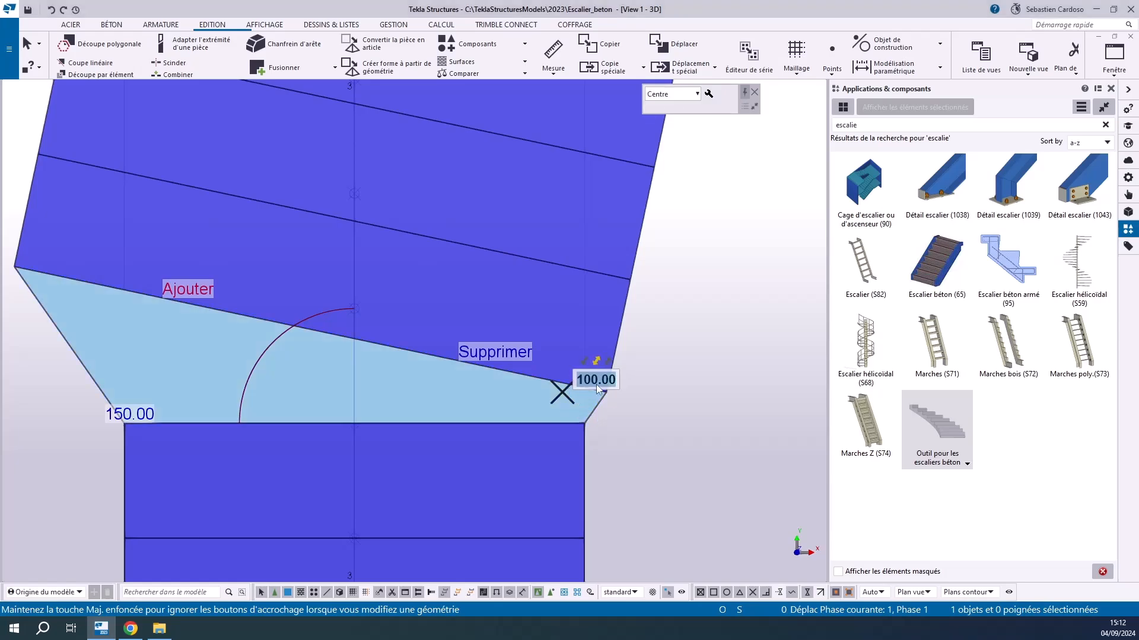
pyautogui.write('500')
pyautogui.press('Return')
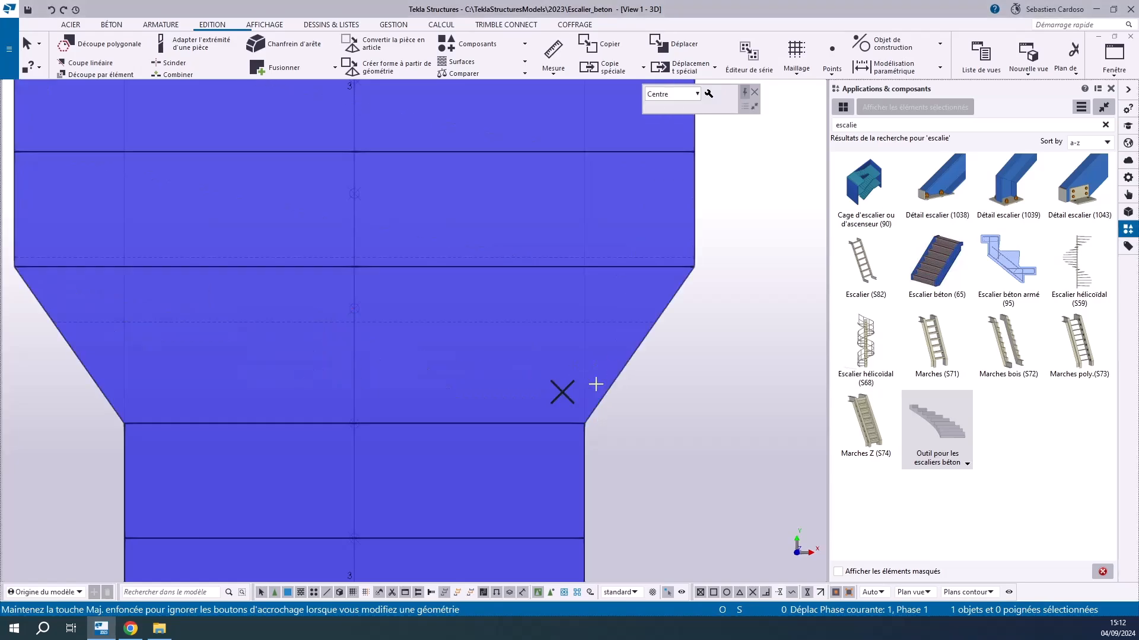
# Add two more treads at the flared tread in the lower flight
pyautogui.scroll(-4, 581, 406)
pyautogui.scroll(3, 520, 348)
pyautogui.scroll(-3, 422, 451)
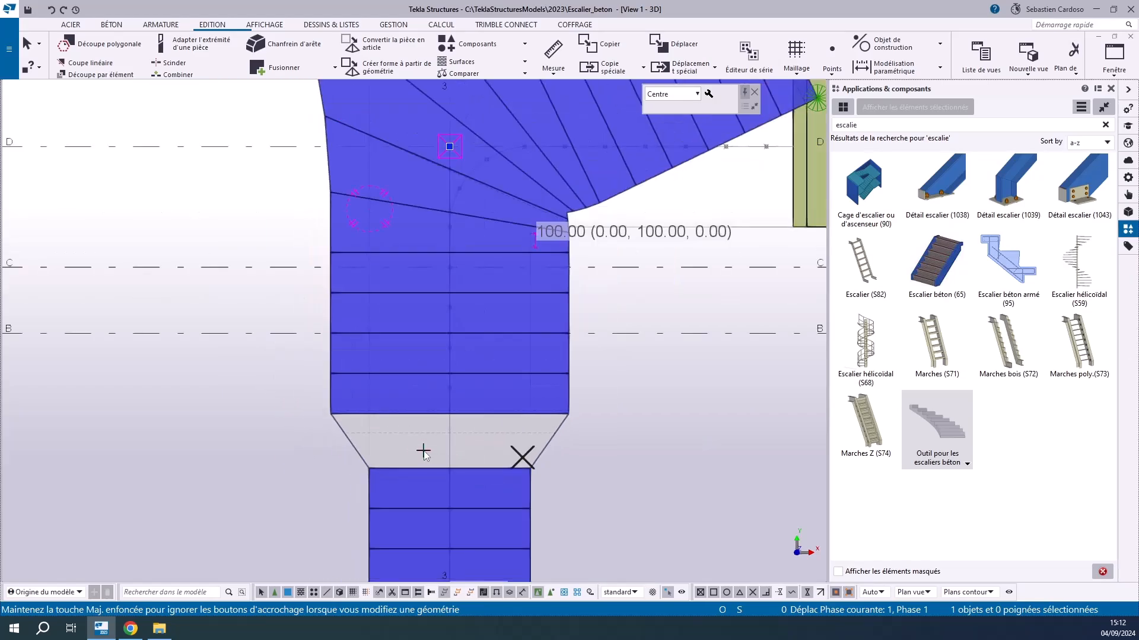
pyautogui.click(423, 452)
pyautogui.scroll(3, 428, 456)
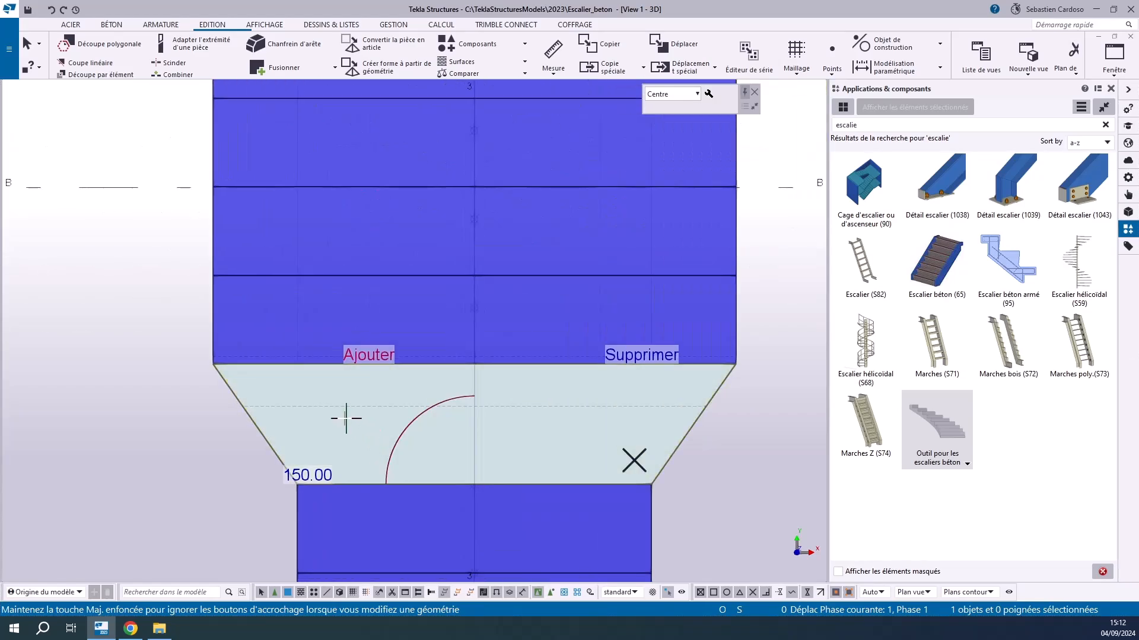
pyautogui.scroll(-3, 333, 441)
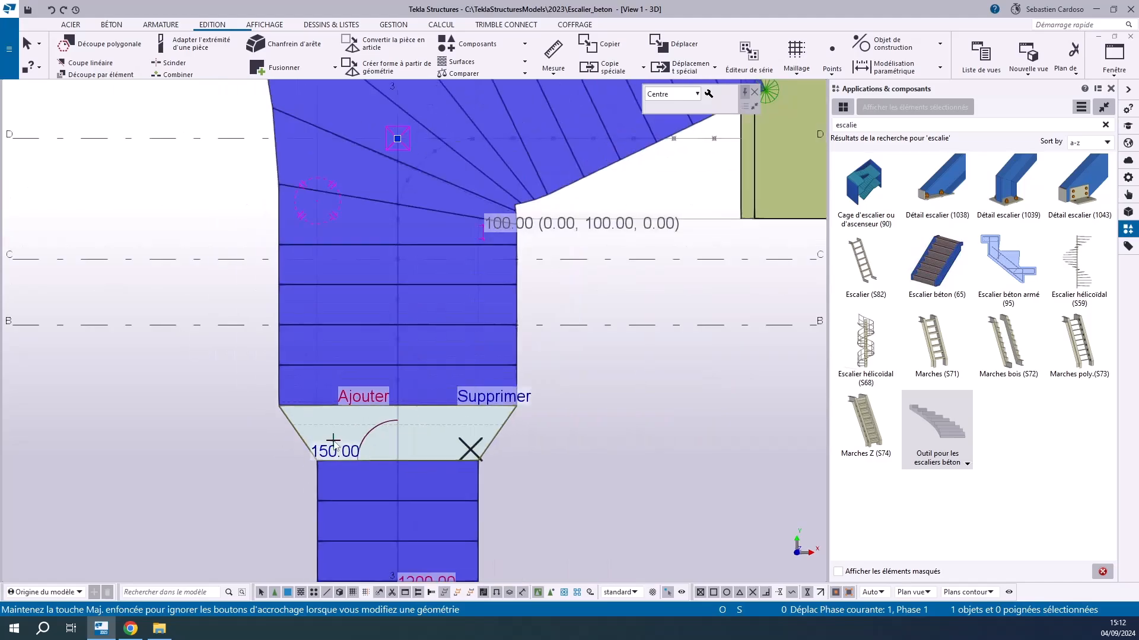
pyautogui.keyDown('ctrl'); pyautogui.moveTo(355, 446); pyautogui.dragTo(362, 465, button='middle'); pyautogui.keyUp('ctrl')
pyautogui.scroll(1, 362, 464)
pyautogui.scroll(2, 361, 463)
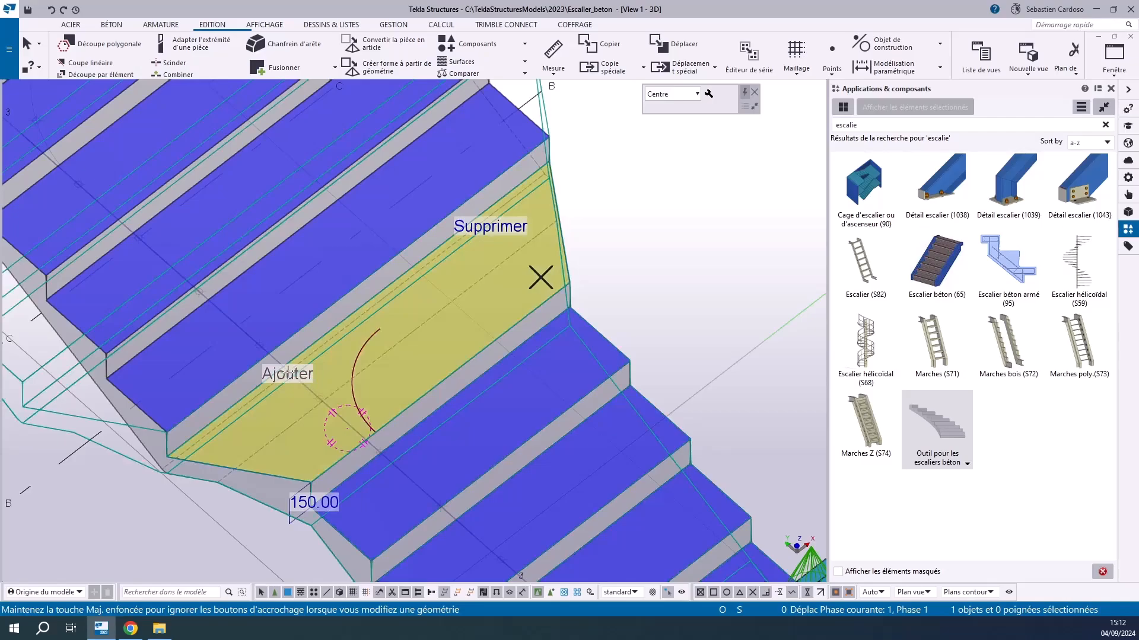
pyautogui.scroll(-2, 444, 384)
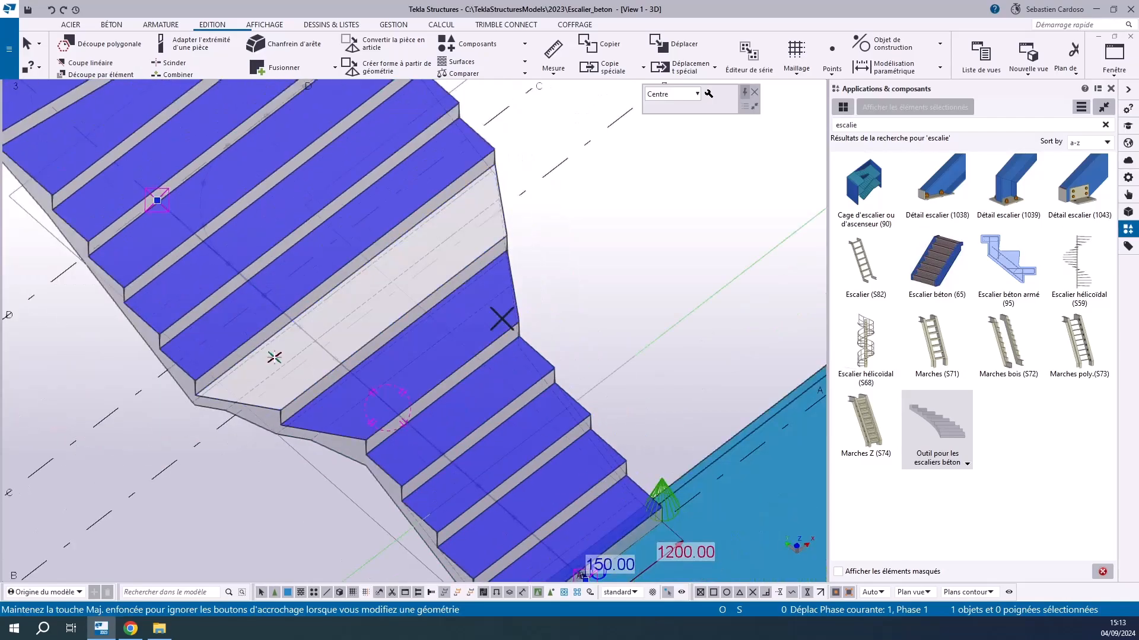
pyautogui.click(294, 329)
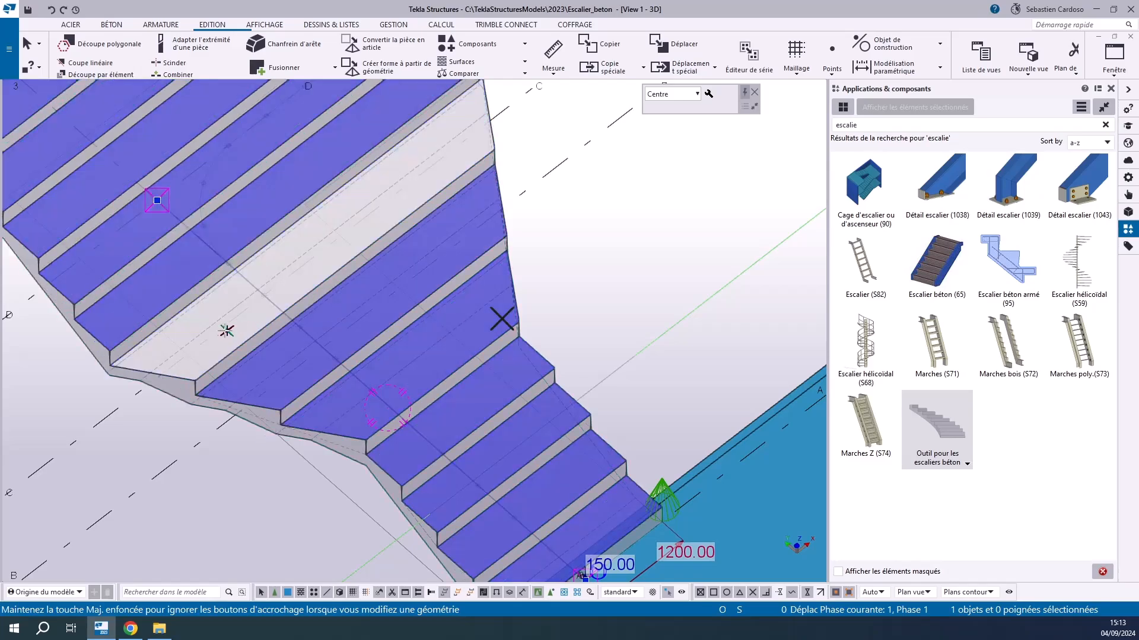
# Delete the three flared treads from the lower flight one by one, then deselect the stair
pyautogui.moveTo(223, 330)
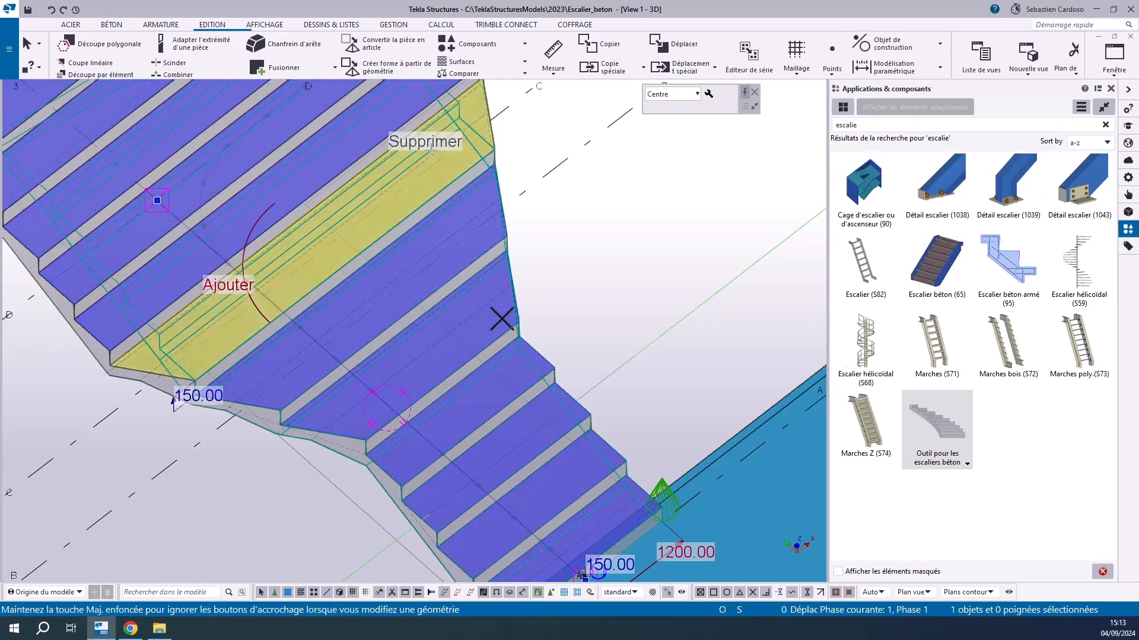
pyautogui.click(427, 142)
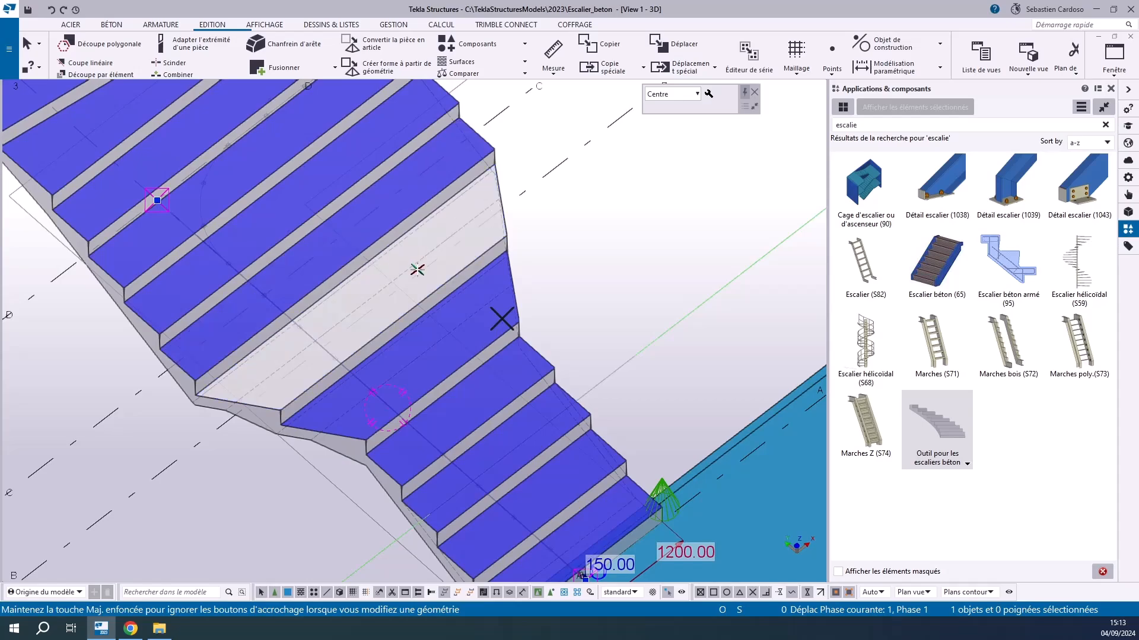
pyautogui.moveTo(419, 262)
pyautogui.click(446, 213)
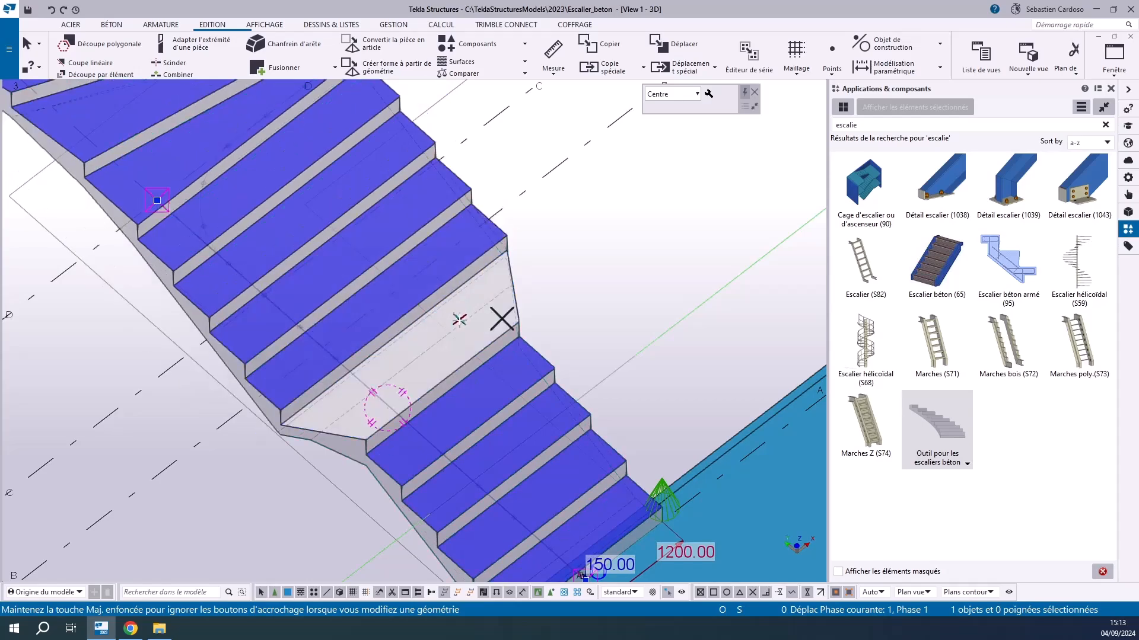
pyautogui.click(514, 288)
pyautogui.click(581, 254)
pyautogui.scroll(-4, 510, 301)
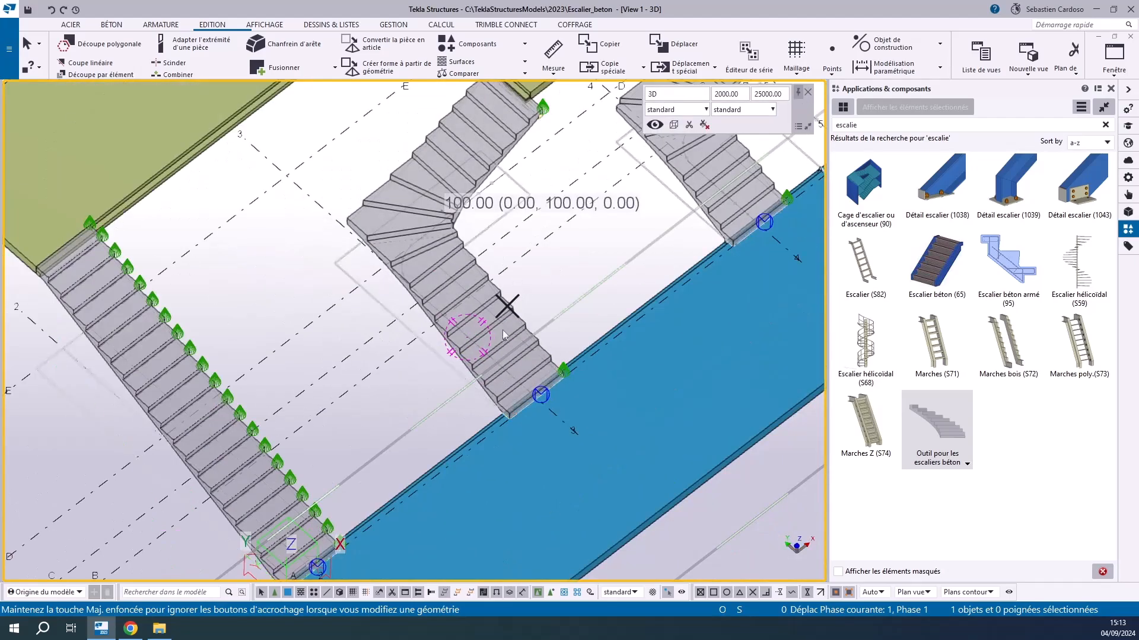
pyautogui.scroll(3, 466, 340)
pyautogui.scroll(3, 478, 357)
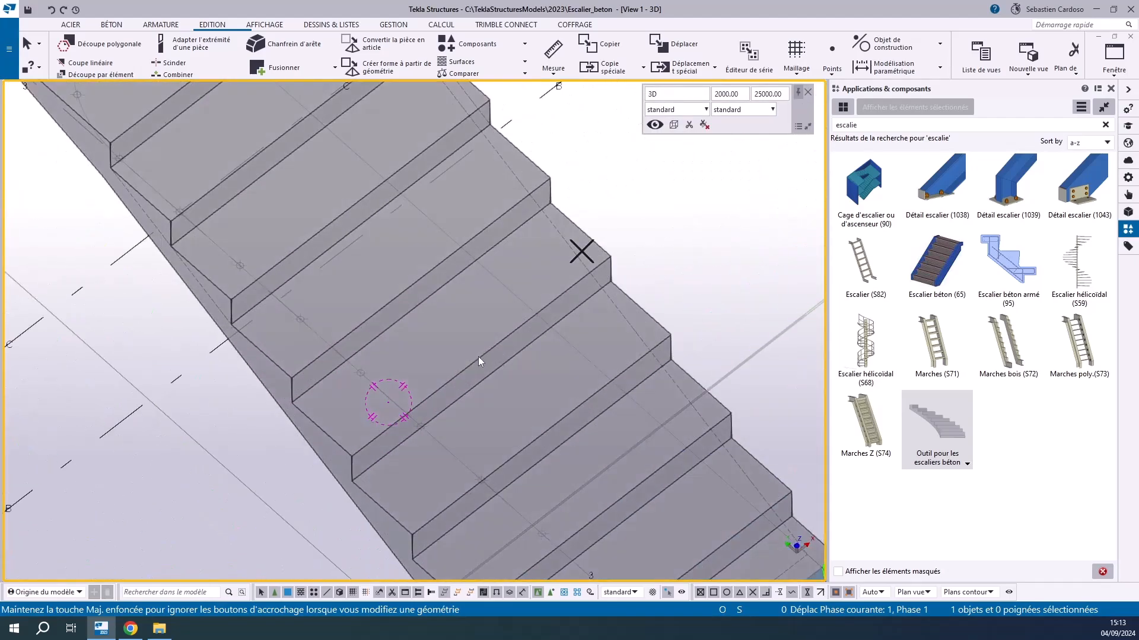
pyautogui.click(478, 357)
pyautogui.moveTo(486, 330)
pyautogui.click(383, 346)
pyautogui.scroll(-5, 384, 346)
pyautogui.moveTo(382, 343); pyautogui.dragTo(279, 543, button='middle')
pyautogui.click(382, 268)
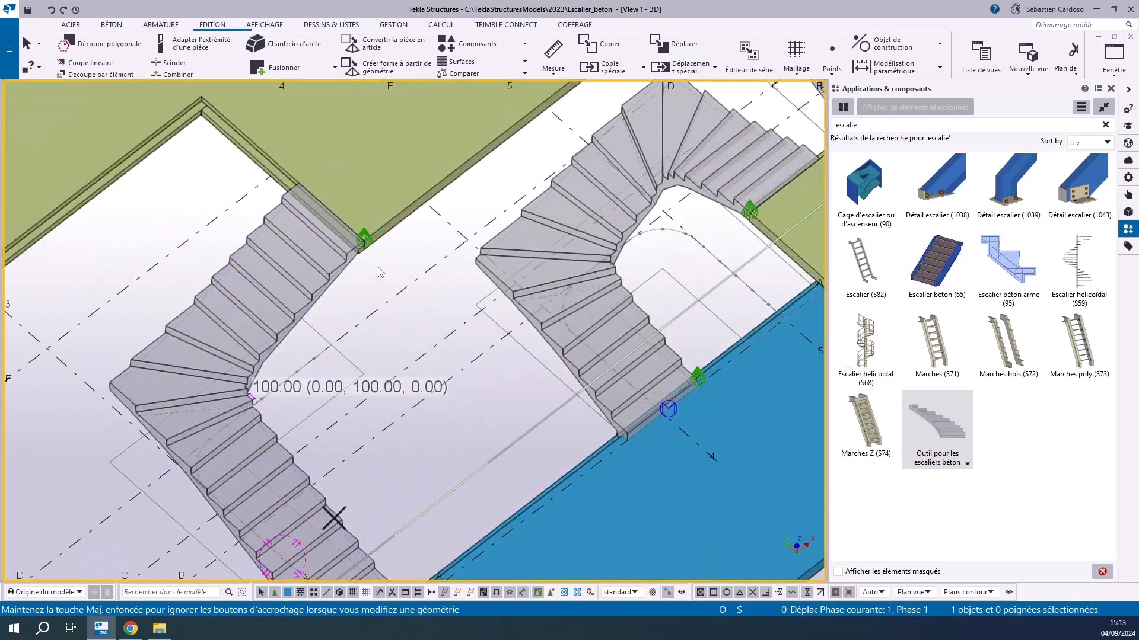
pyautogui.scroll(-2, 380, 269)
pyautogui.scroll(2, 372, 416)
pyautogui.moveTo(372, 417); pyautogui.dragTo(373, 386, button='middle')
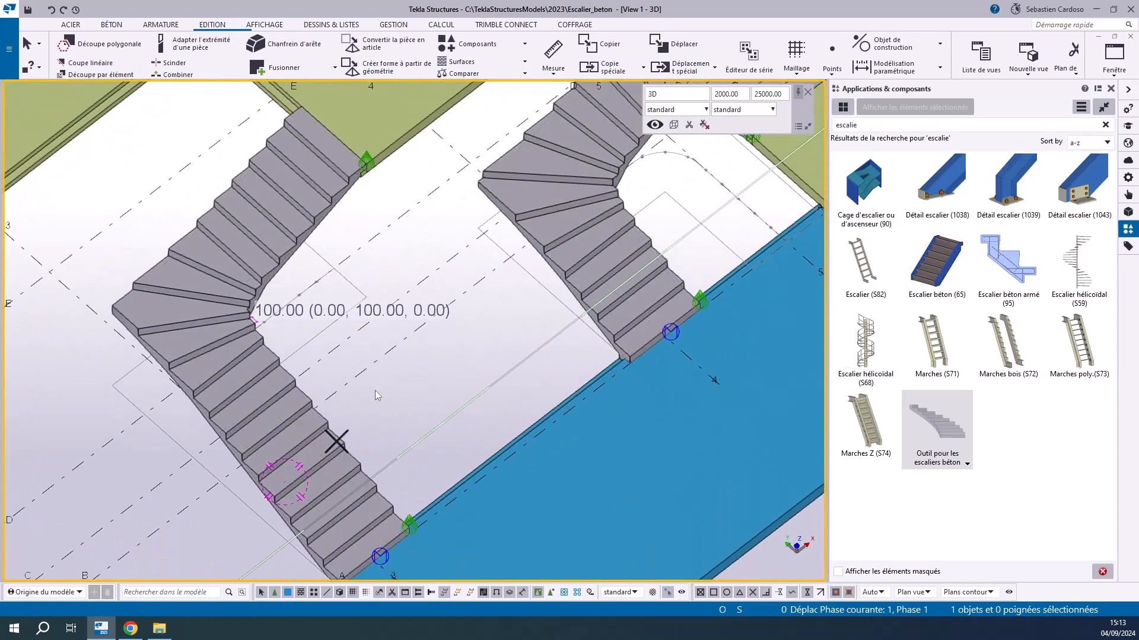
pyautogui.scroll(4, 356, 403)
pyautogui.click(322, 397)
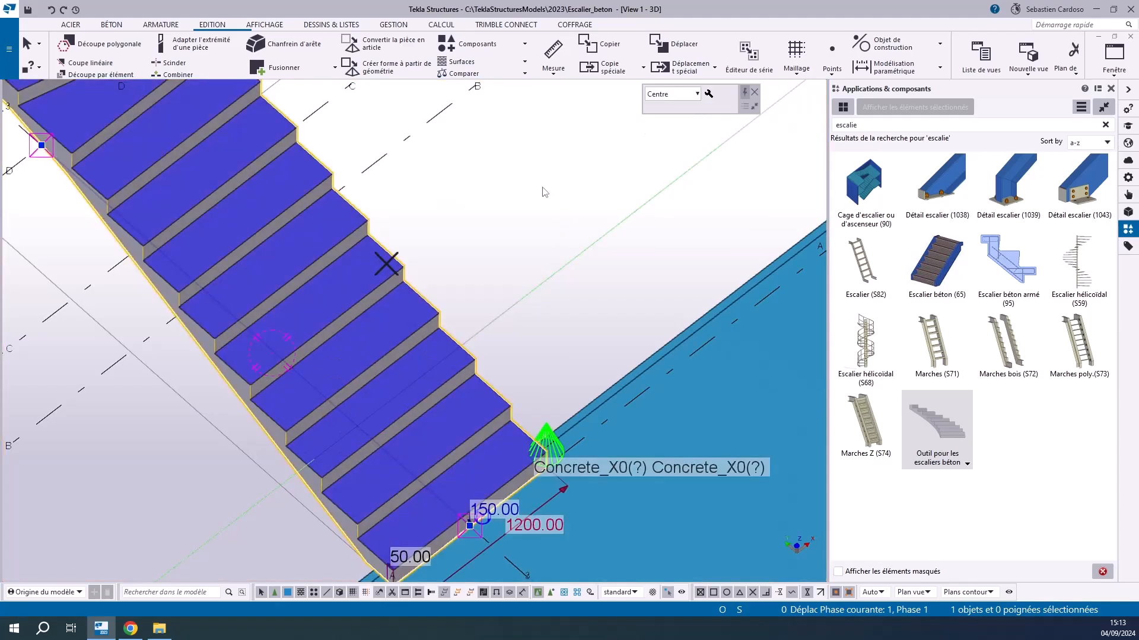
pyautogui.click(537, 220)
pyautogui.scroll(-3, 537, 220)
pyautogui.scroll(-4, 537, 220)
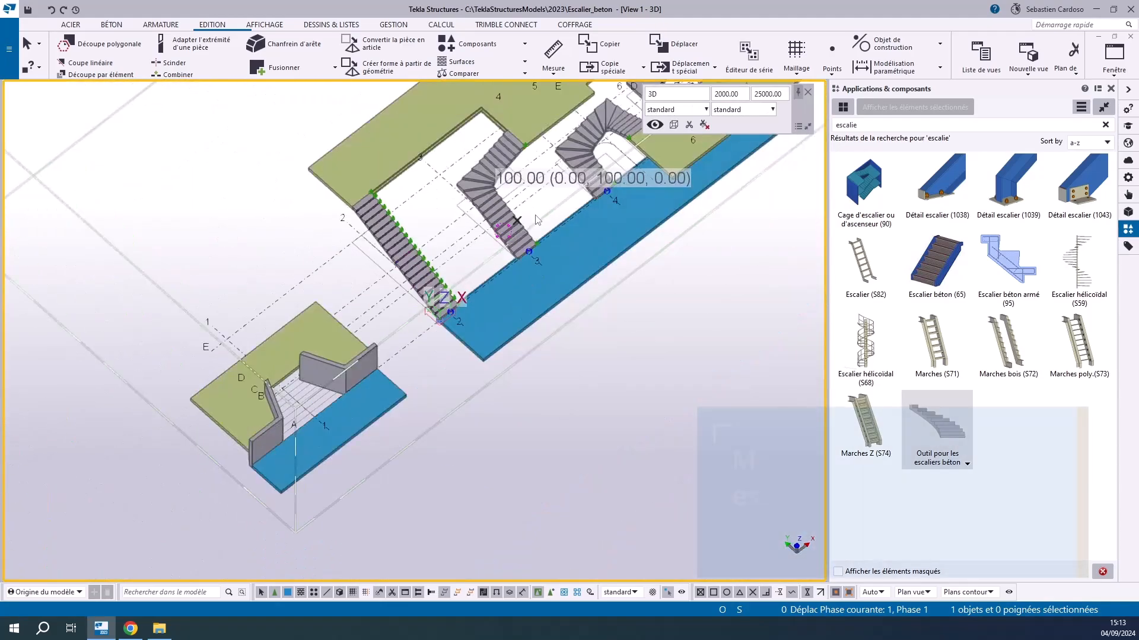
# Place an advanced concrete stair between the angled walls, starting at the intersection of gridlines 1 and A and running along gridline 1
pyautogui.scroll(4, 300, 415)
pyautogui.click(923, 437)
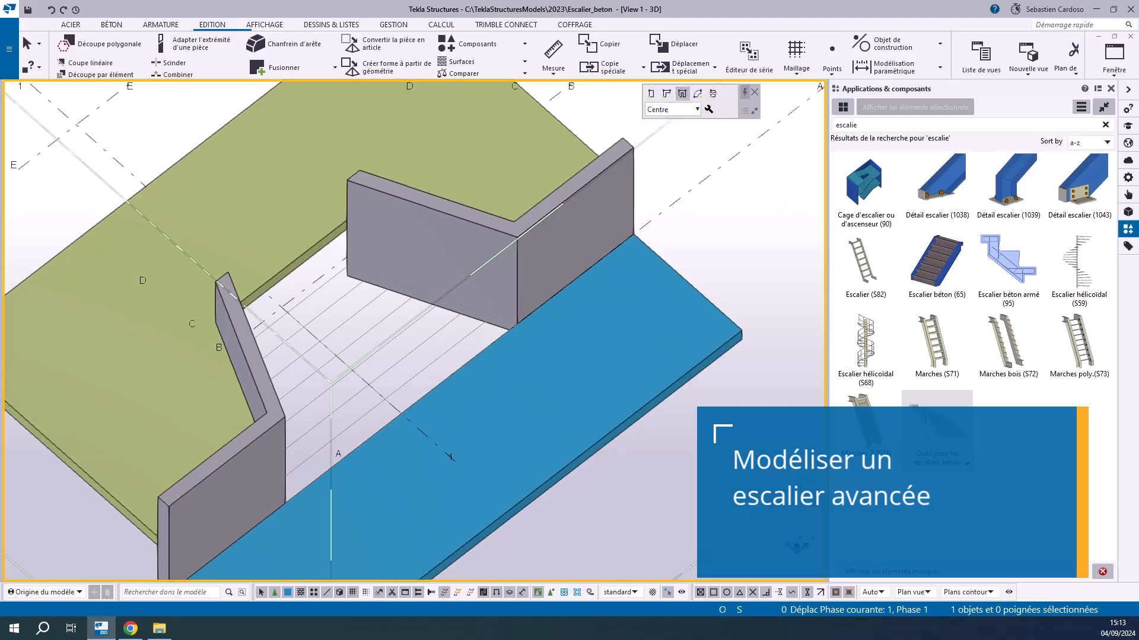
pyautogui.click(713, 94)
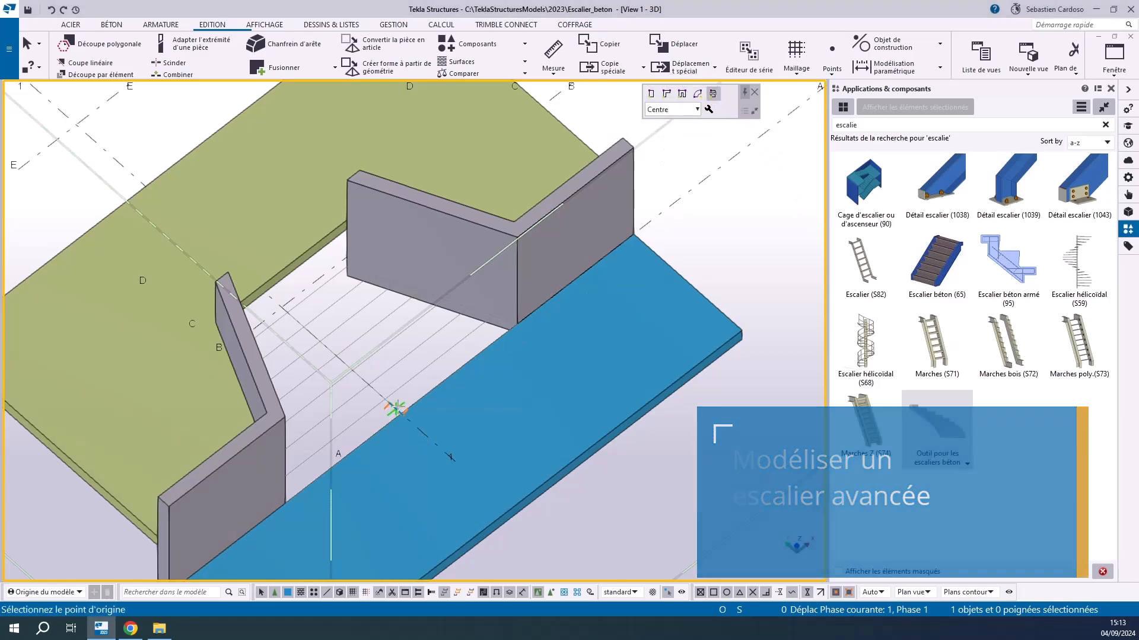
pyautogui.hotkey('ctrl', 'p')
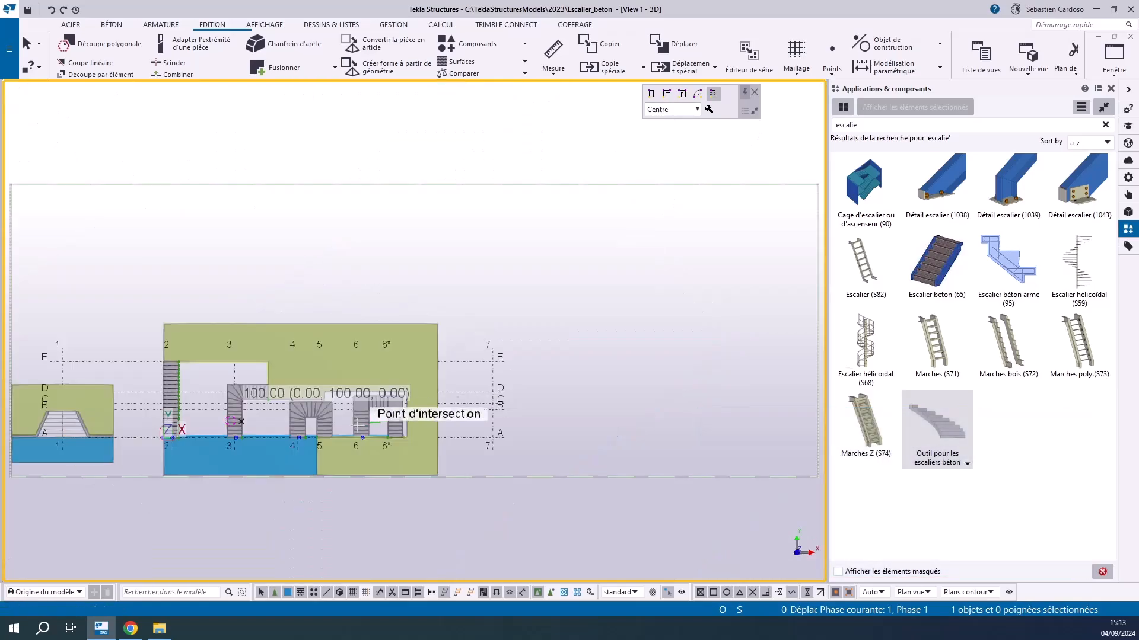
pyautogui.moveTo(39, 455); pyautogui.dragTo(321, 426, button='middle')
pyautogui.scroll(3, 322, 426)
pyautogui.scroll(3, 394, 358)
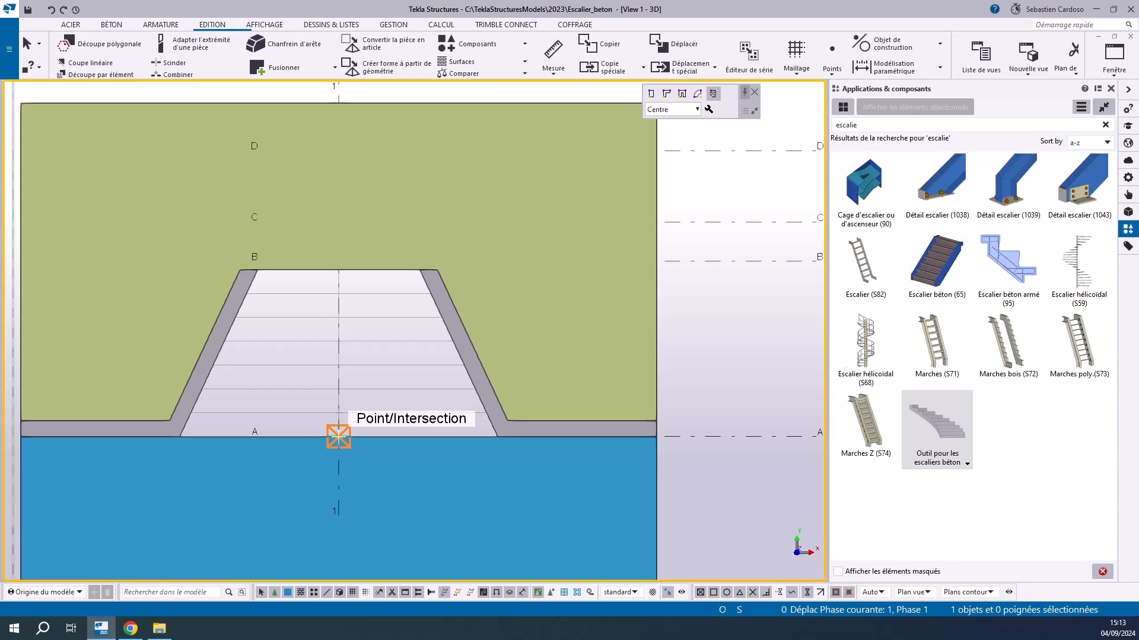
pyautogui.click(338, 437)
pyautogui.scroll(3, 338, 416)
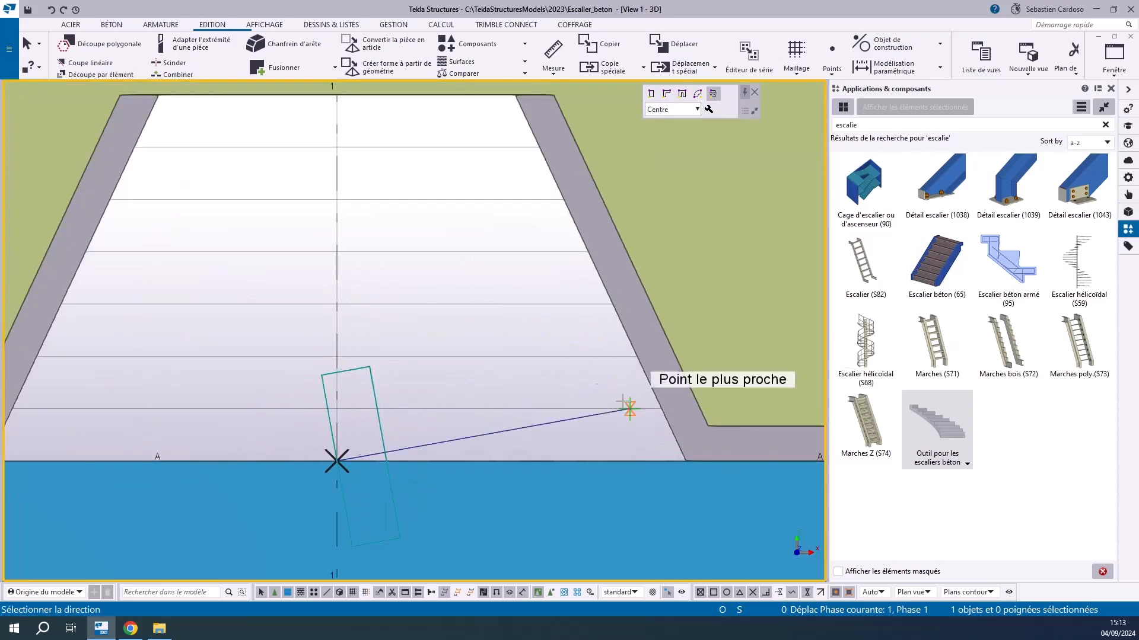
pyautogui.click(337, 410)
pyautogui.rightClick(362, 351)
pyautogui.click(416, 364)
# Clear the component names for positions 1 and 4 in the new stair's properties and apply the modification
pyautogui.scroll(-1, 444, 385)
pyautogui.keyDown('ctrl'); pyautogui.moveTo(436, 418); pyautogui.dragTo(397, 463, button='middle'); pyautogui.keyUp('ctrl')
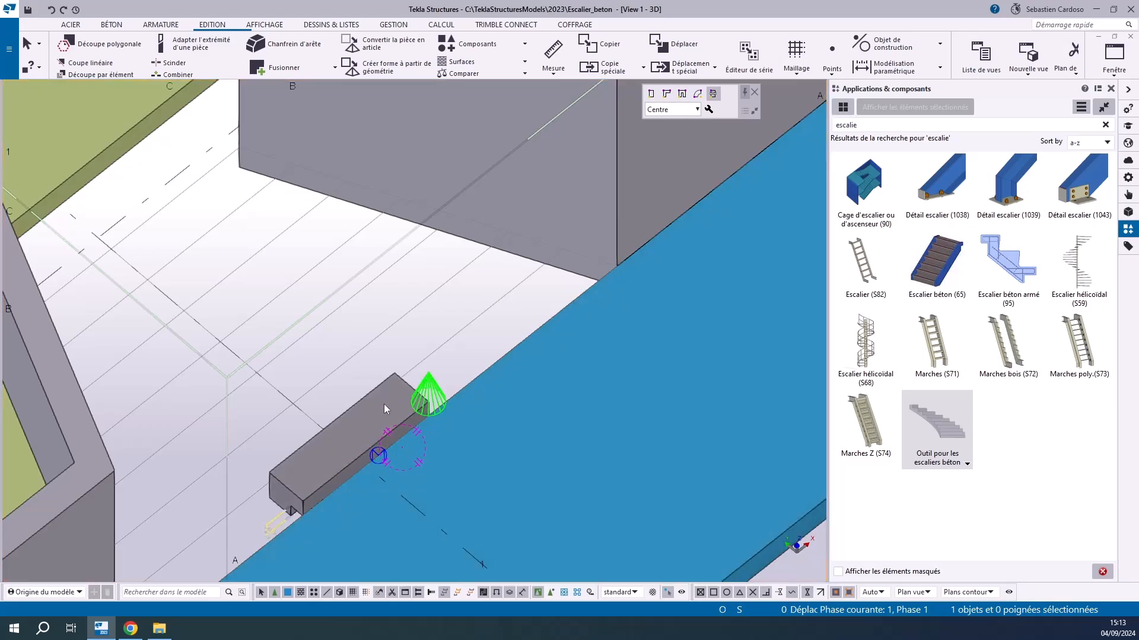
pyautogui.doubleClick(379, 457)
pyautogui.click(692, 354)
pyautogui.click(691, 298)
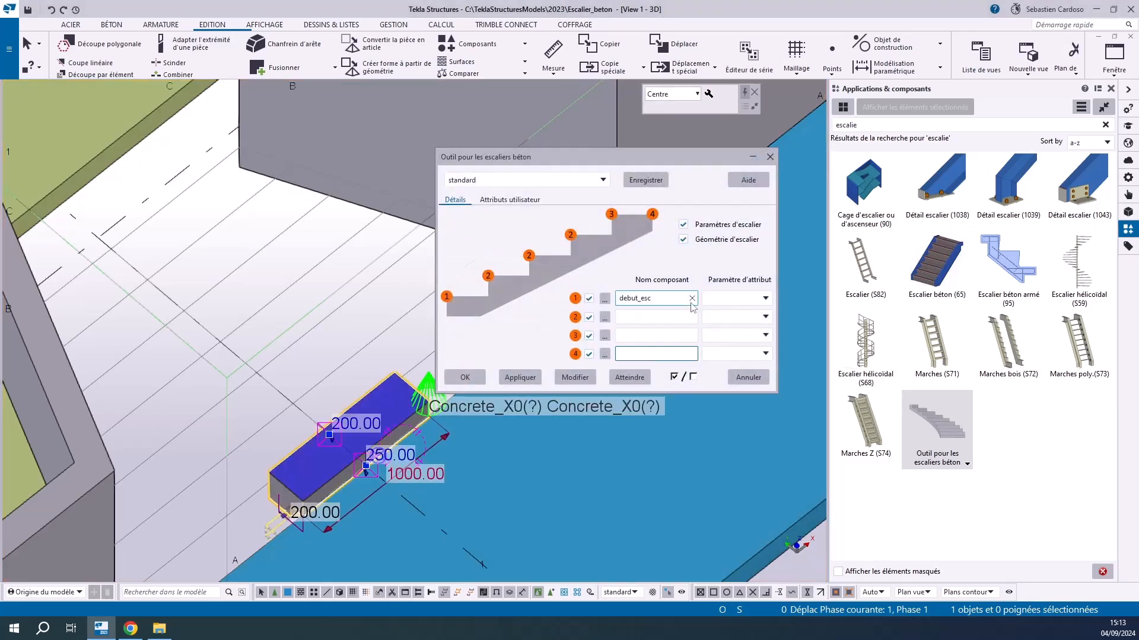
pyautogui.click(587, 378)
pyautogui.click(475, 378)
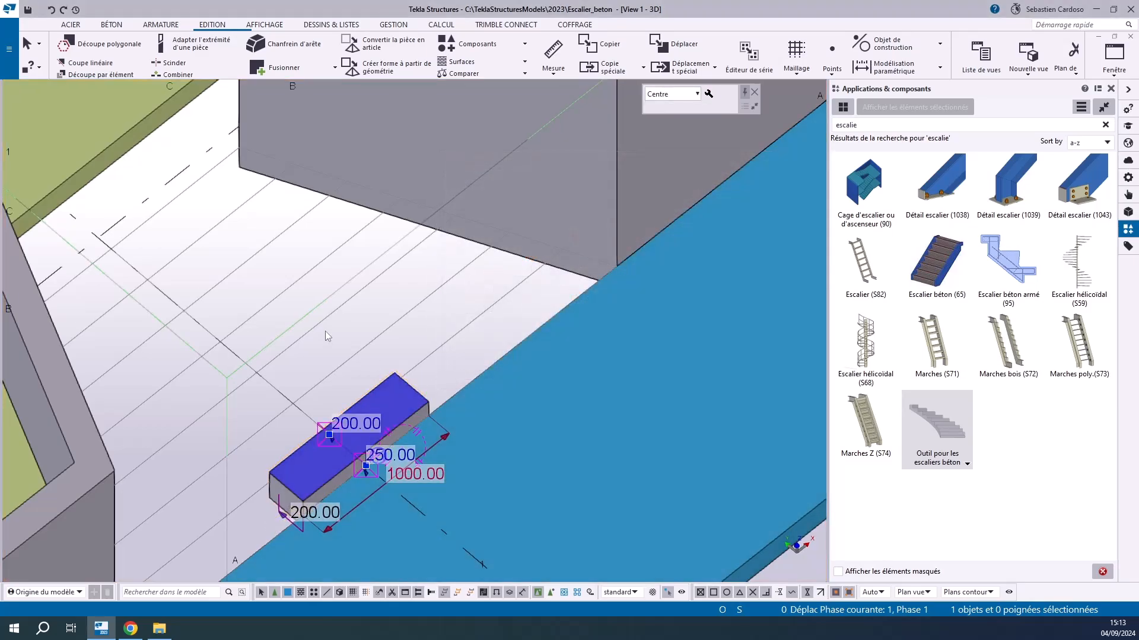
# Set the vertical dimension at the first tread's back edge to 150 mm
pyautogui.scroll(-3, 326, 337)
pyautogui.scroll(4, 292, 397)
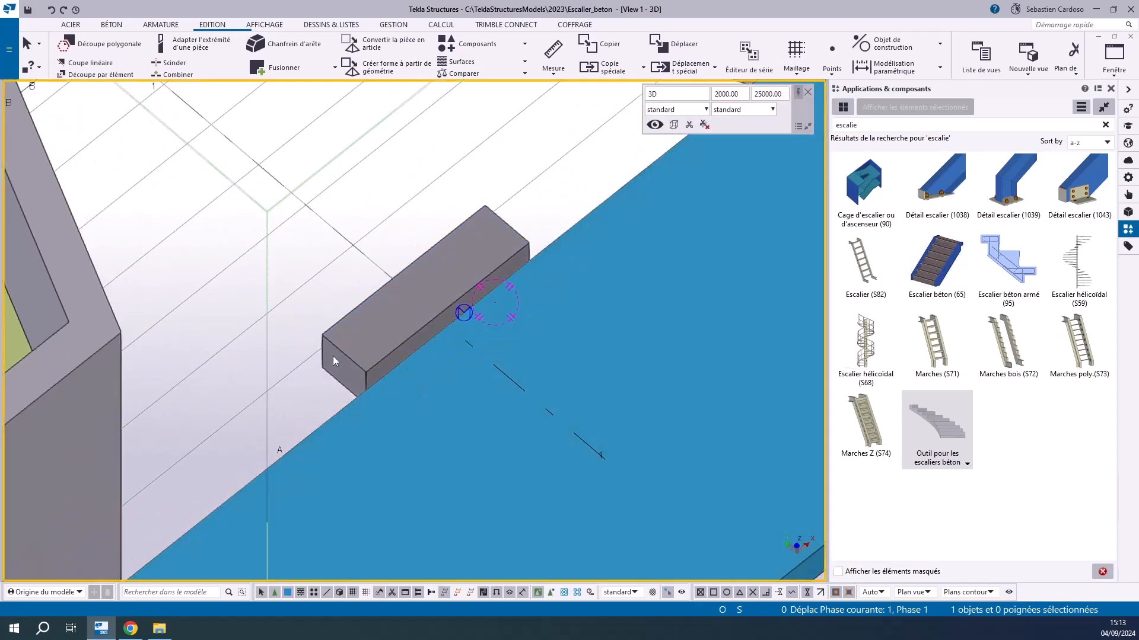
pyautogui.scroll(2, 415, 333)
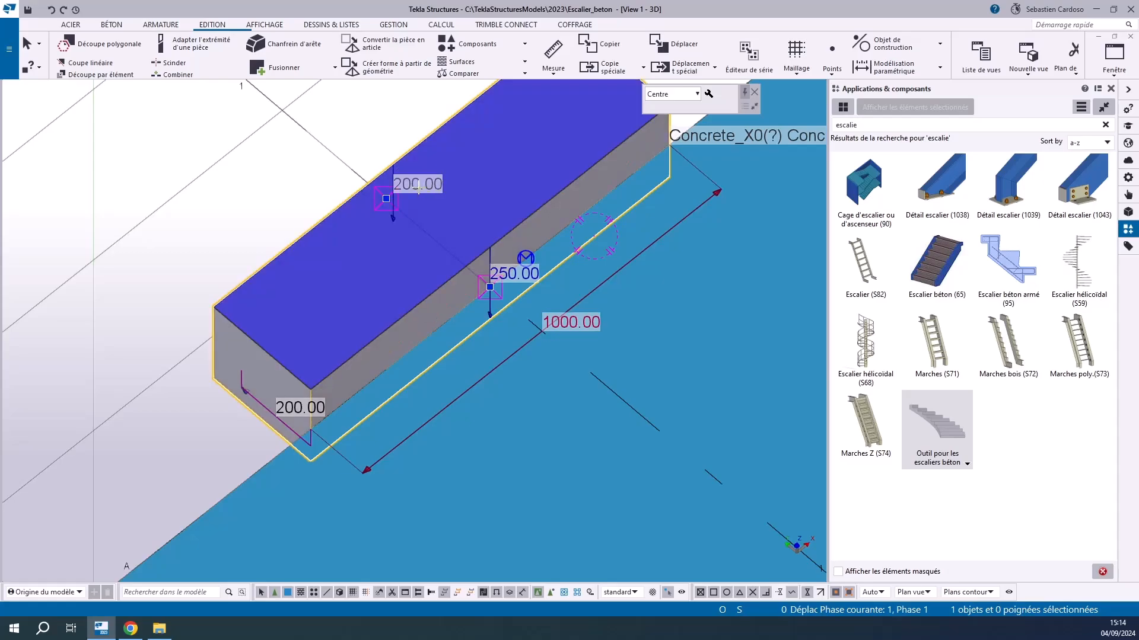
pyautogui.press('Return')
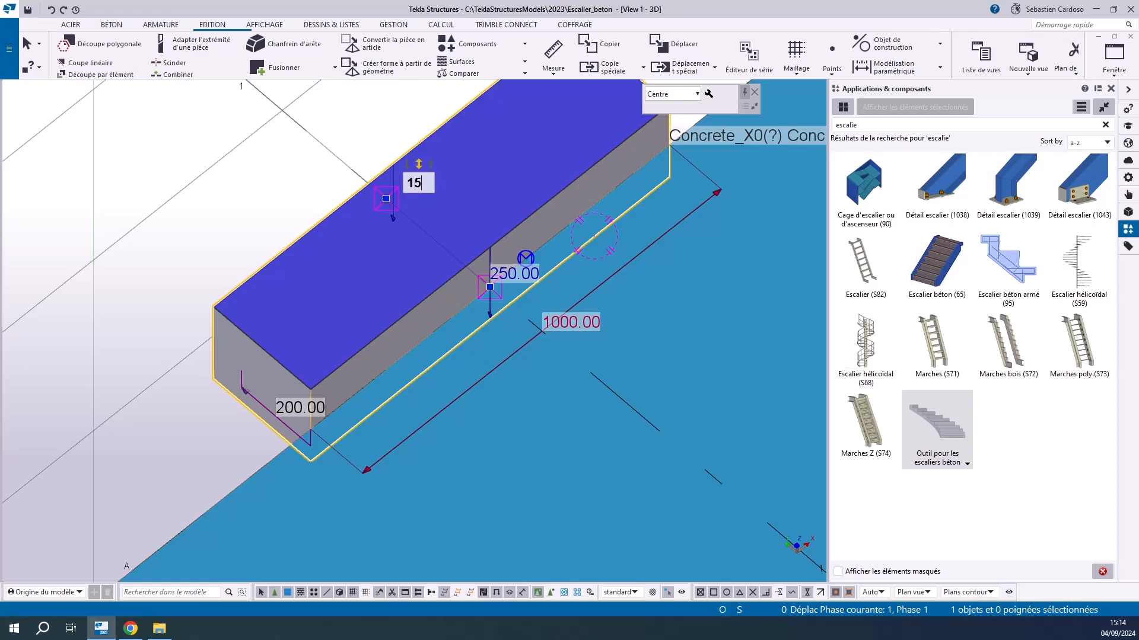
pyautogui.press('Return')
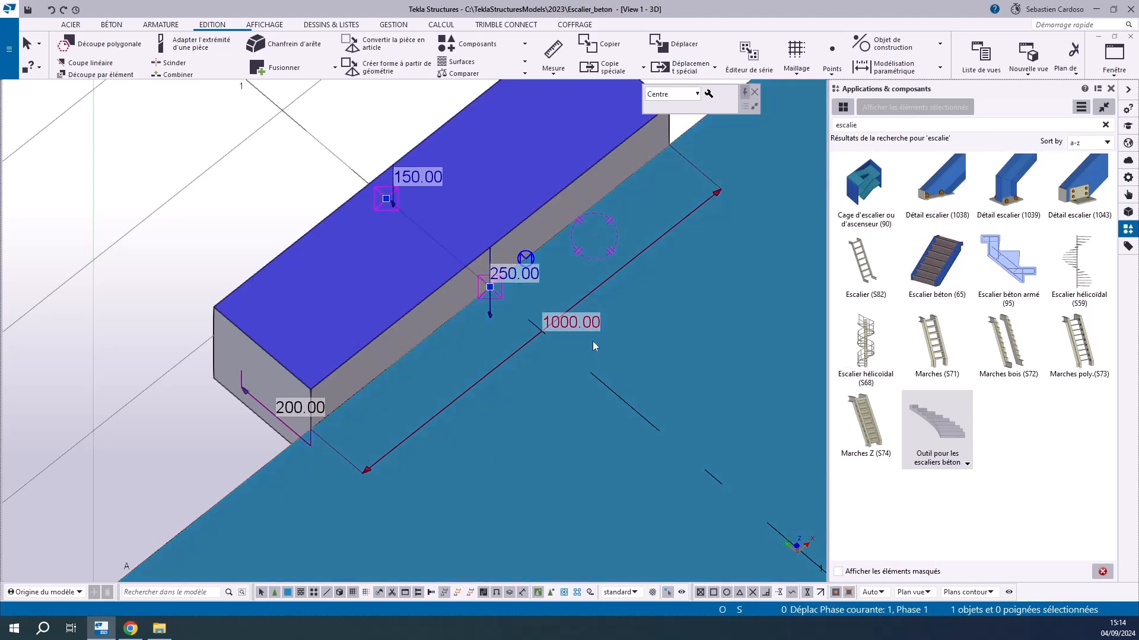
# Measure the distance between the two walls' lower corners along the blue slab's edge
pyautogui.click(571, 323)
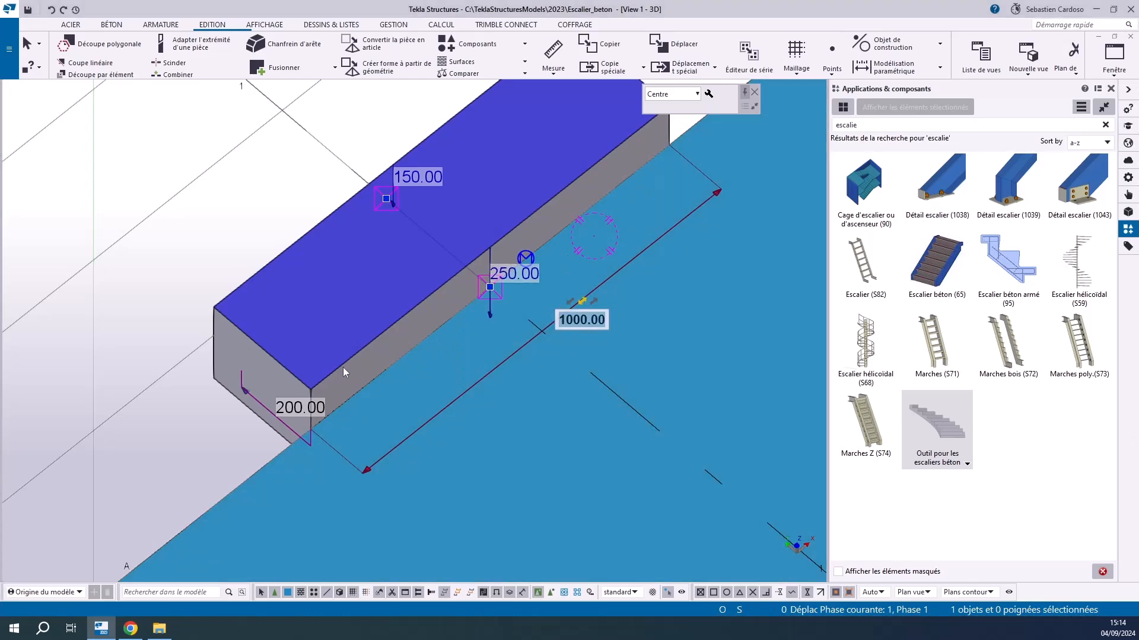
pyautogui.press('Escape')
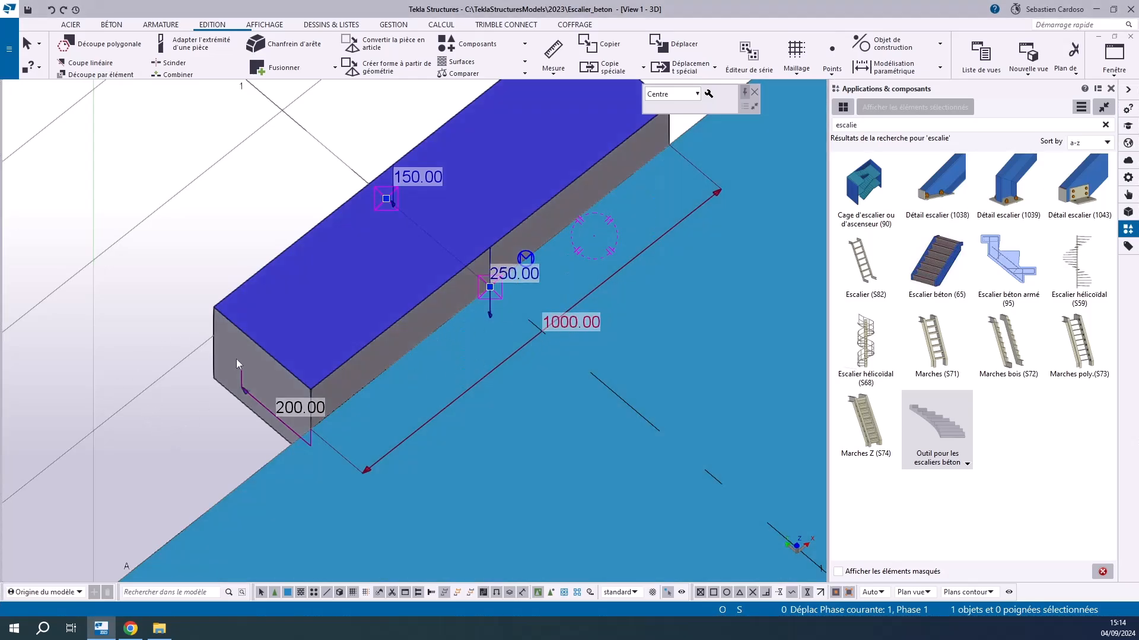
pyautogui.scroll(-6, 259, 322)
pyautogui.scroll(3, 245, 332)
pyautogui.click(574, 54)
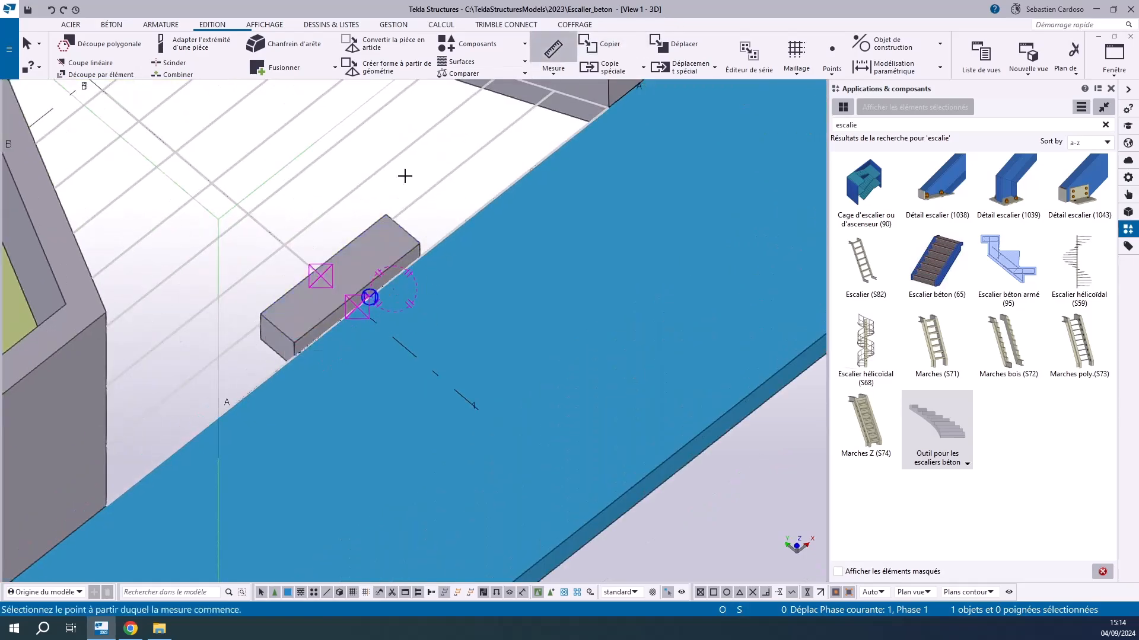
pyautogui.click(105, 506)
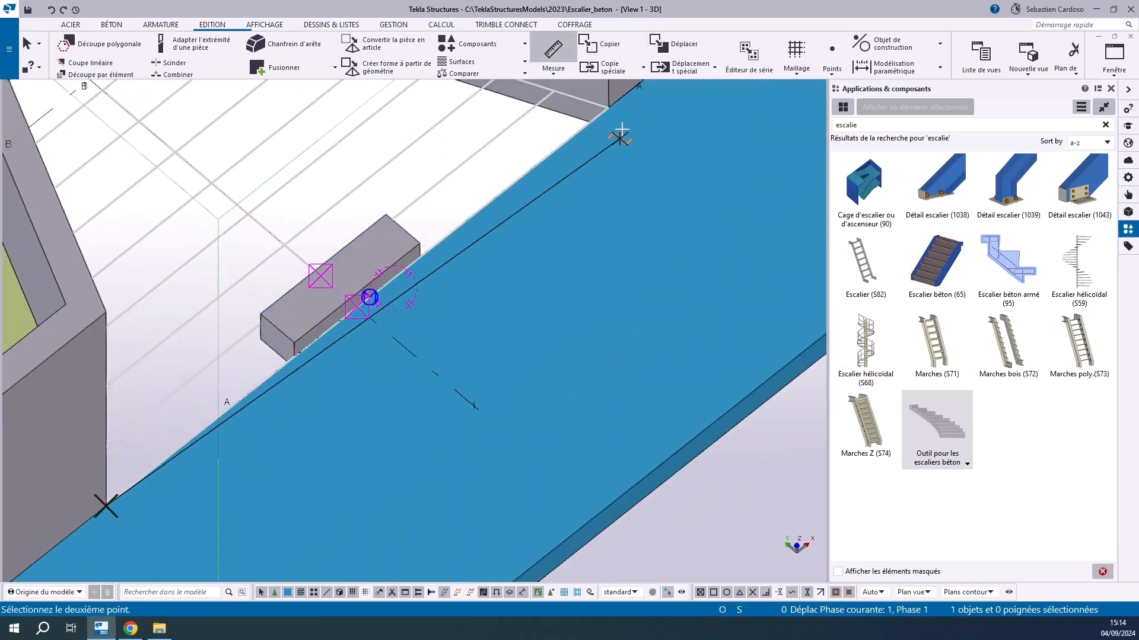
pyautogui.click(606, 105)
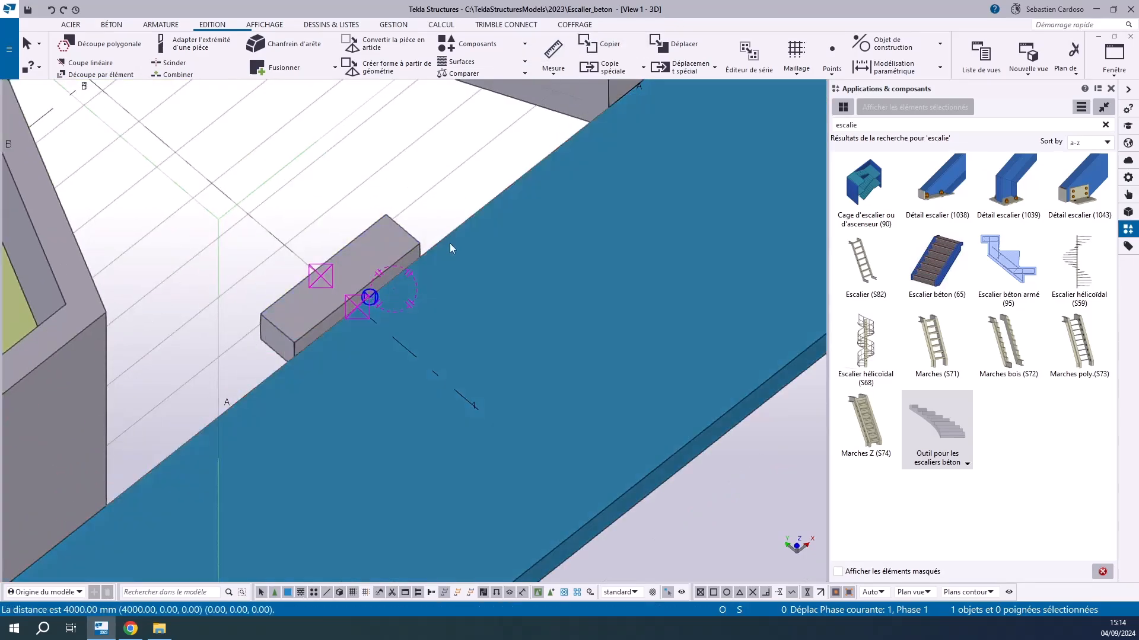
# Set the first tread's width to 4000 mm so that it spans between the walls
pyautogui.scroll(4, 351, 297)
pyautogui.click(351, 275)
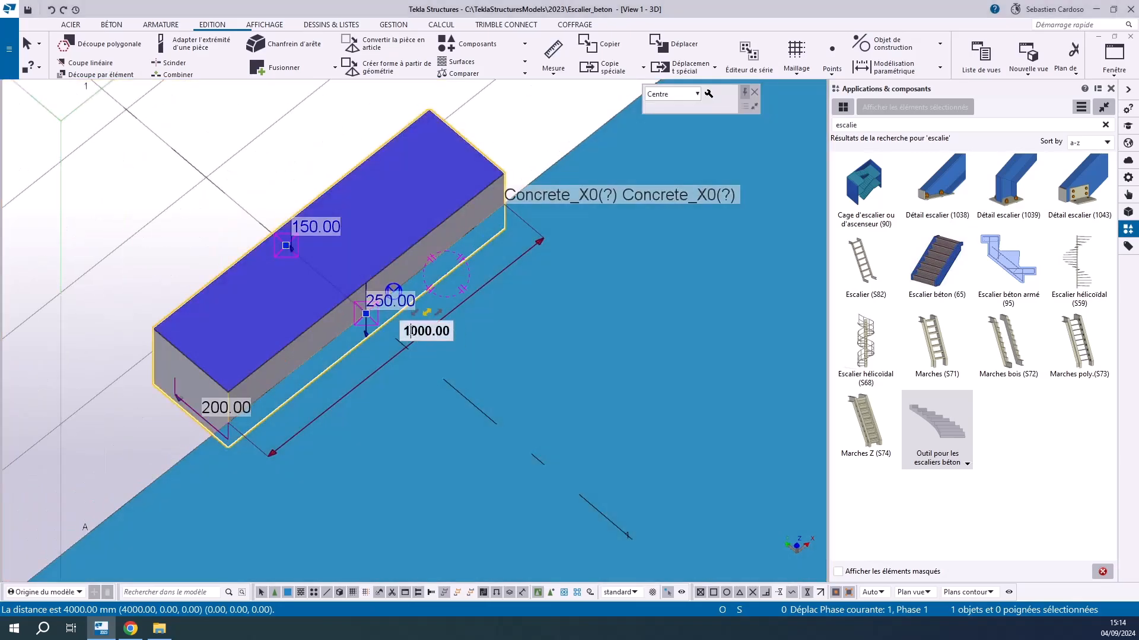
pyautogui.write('4000')
pyautogui.press('Return')
# In the plan view, swing the first tread's left edge inward to align with the inner face of the angled left wall
pyautogui.scroll(-4, 384, 335)
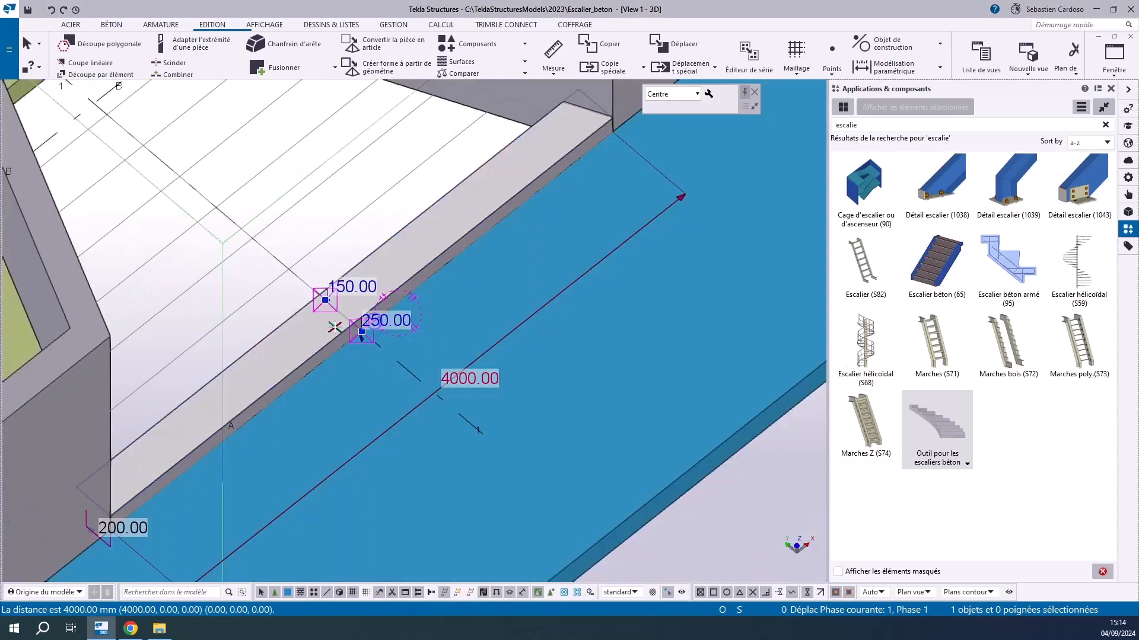
pyautogui.scroll(4, 353, 304)
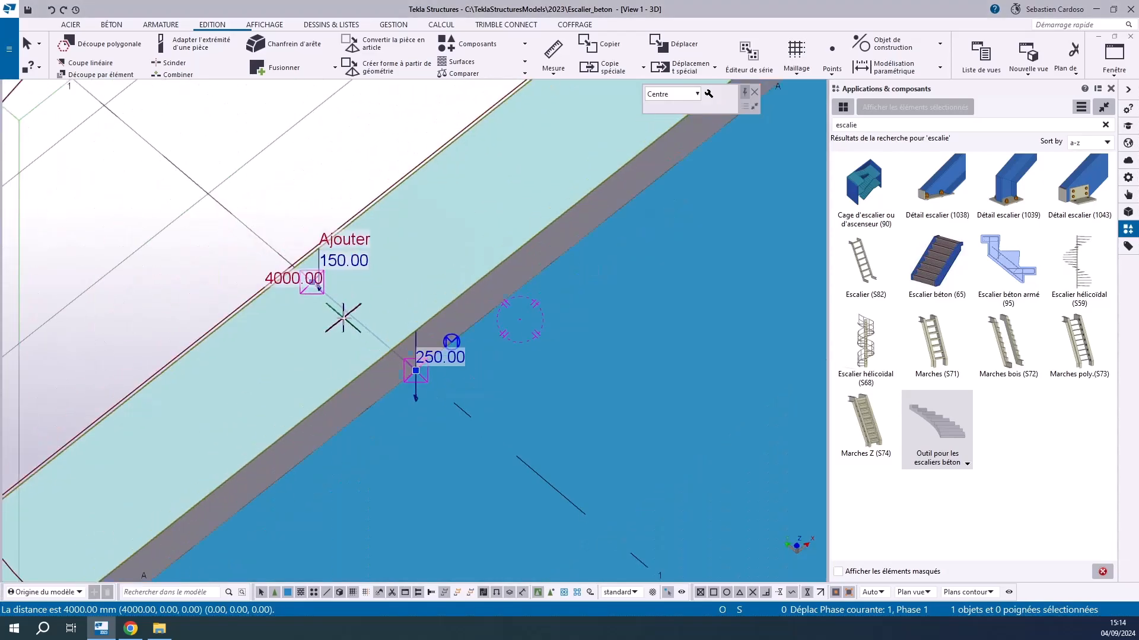
pyautogui.scroll(-4, 273, 265)
pyautogui.scroll(-5, 268, 267)
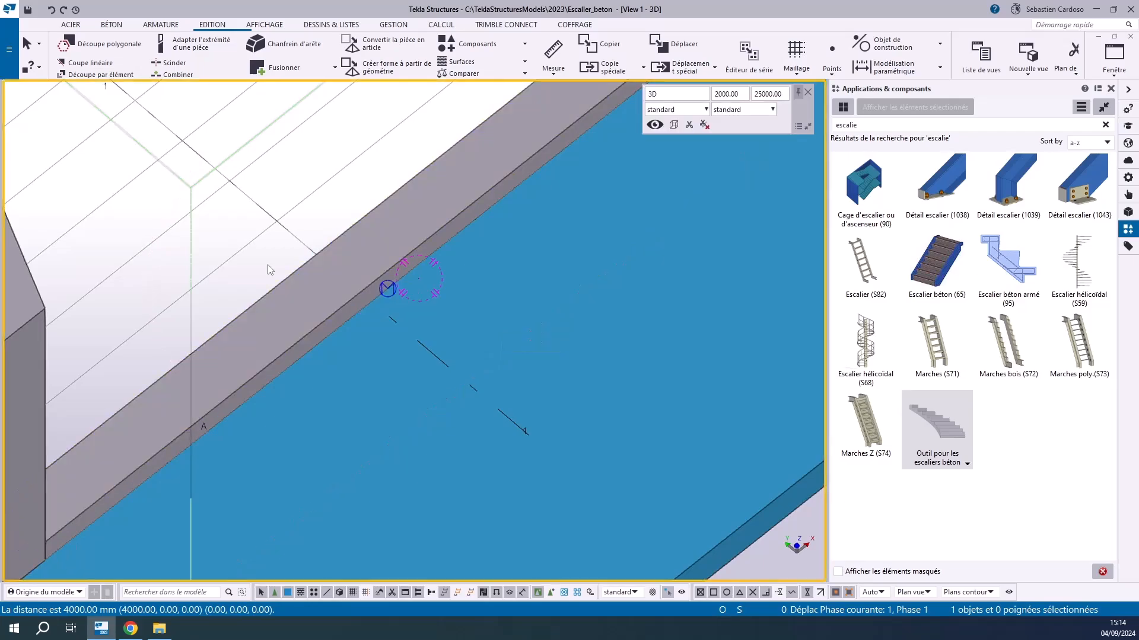
pyautogui.hotkey('ctrl', 'p')
pyautogui.scroll(10, 196, 405)
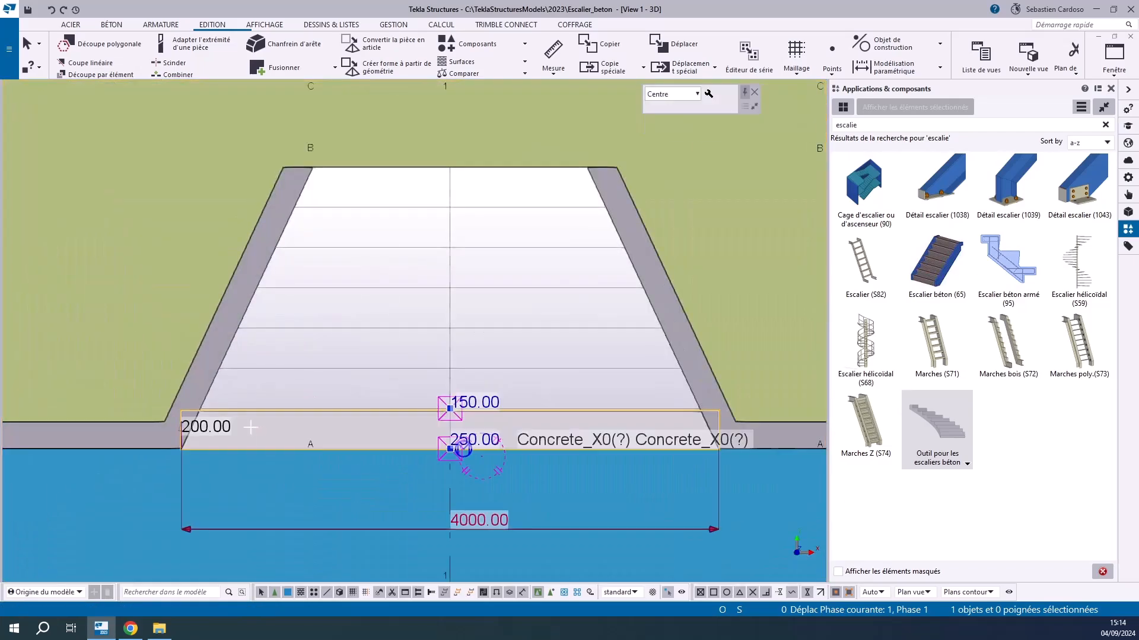
pyautogui.scroll(3, 213, 427)
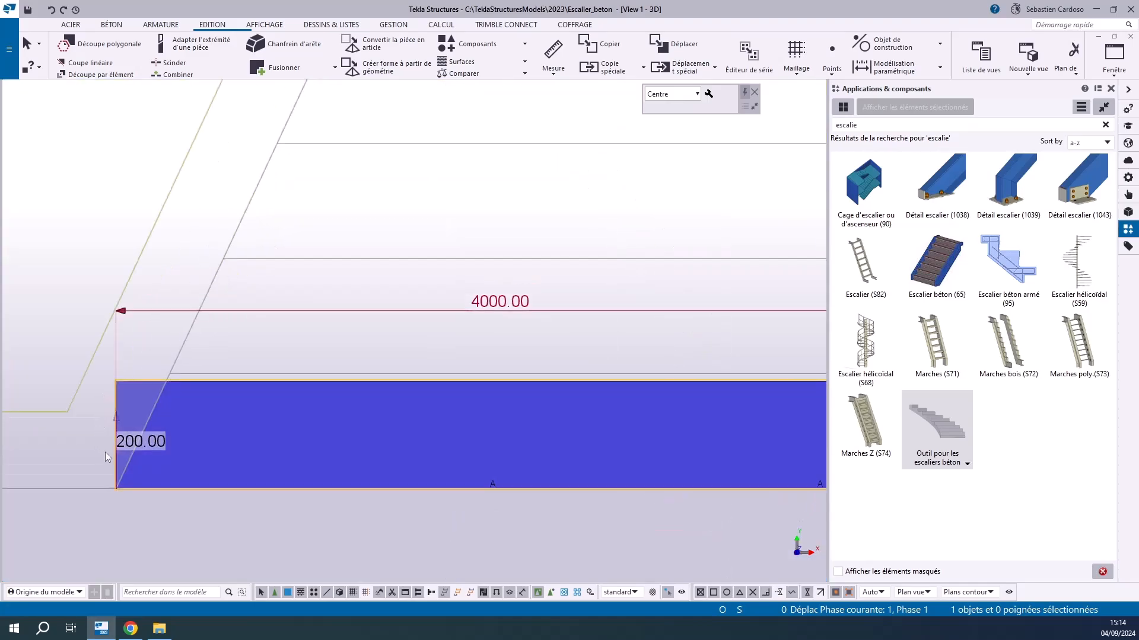
pyautogui.scroll(3, 105, 451)
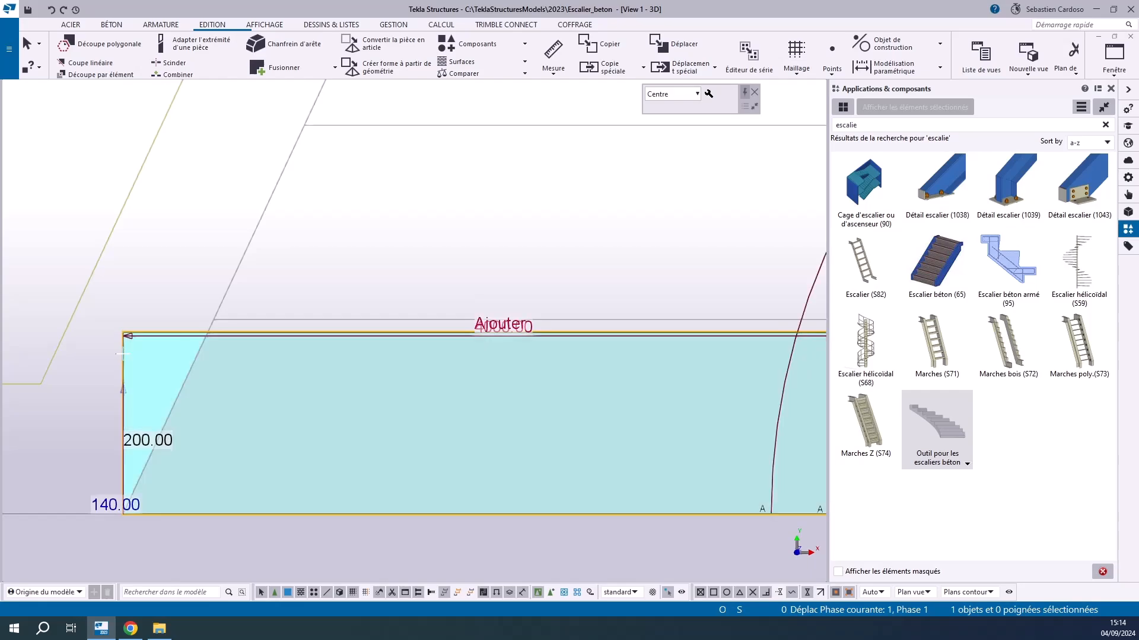
pyautogui.click(122, 363)
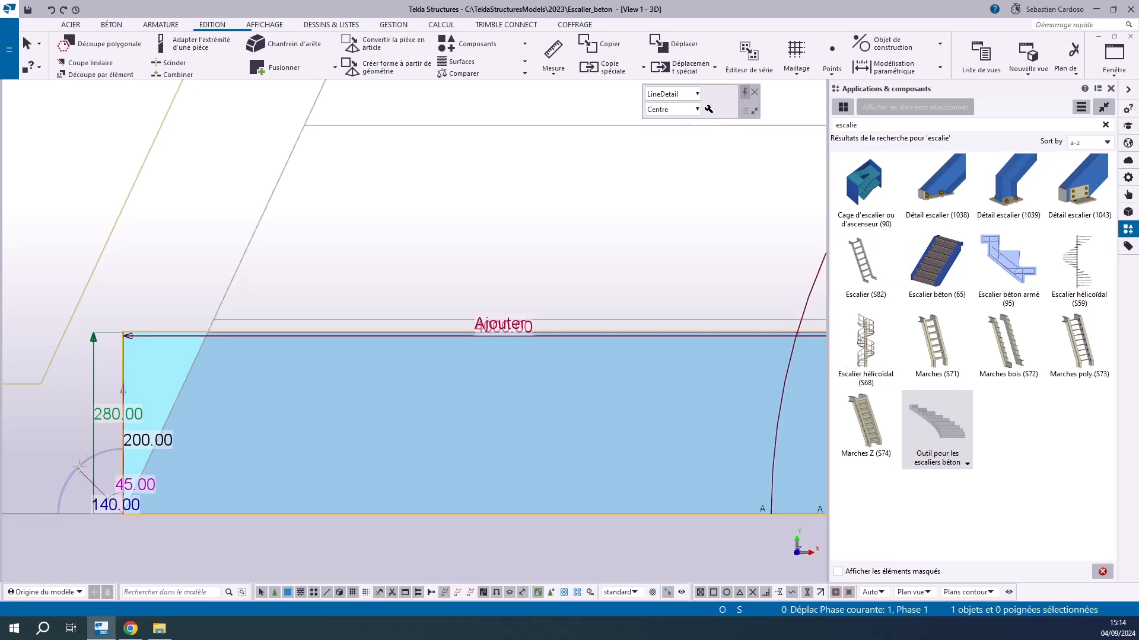
pyautogui.scroll(3, 122, 454)
pyautogui.scroll(-1, 123, 447)
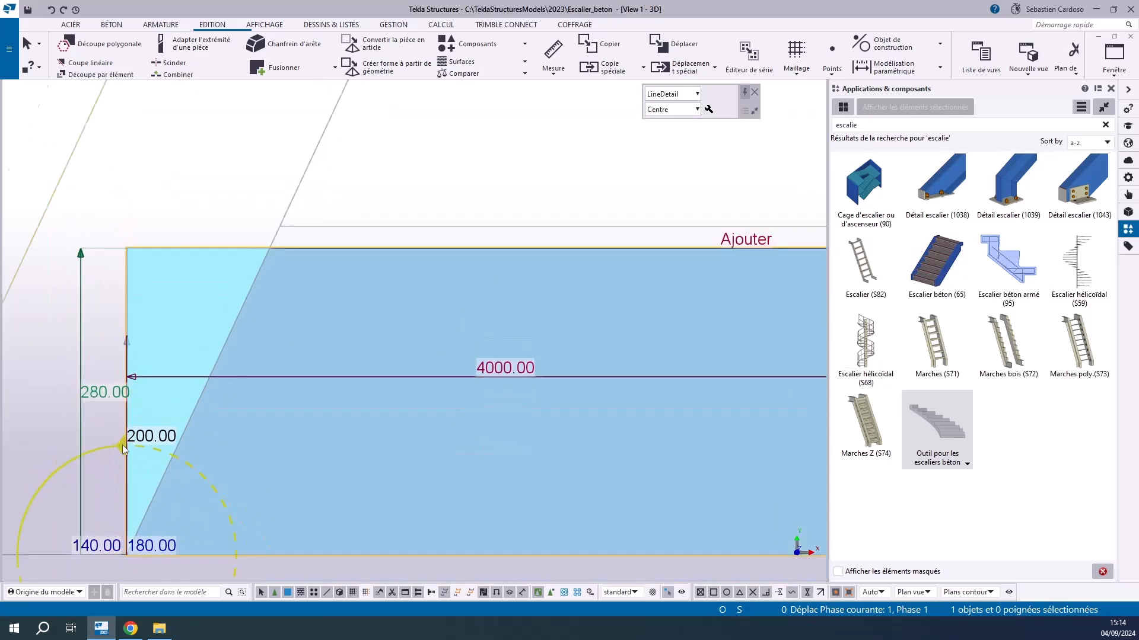
pyautogui.click(149, 436)
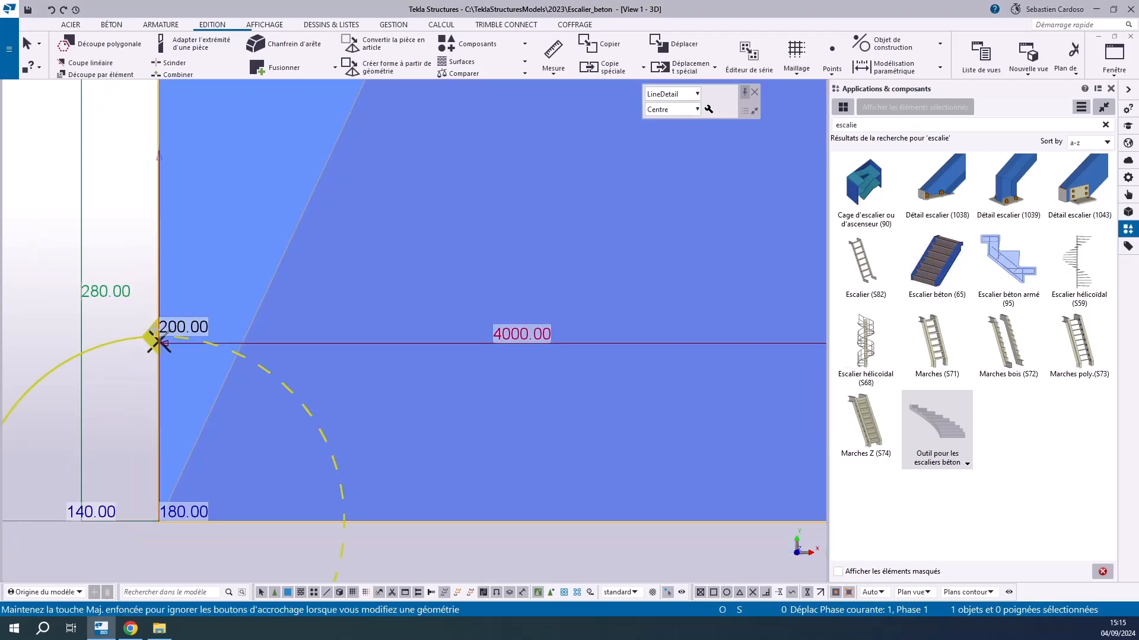
pyautogui.moveTo(156, 342); pyautogui.dragTo(255, 311)
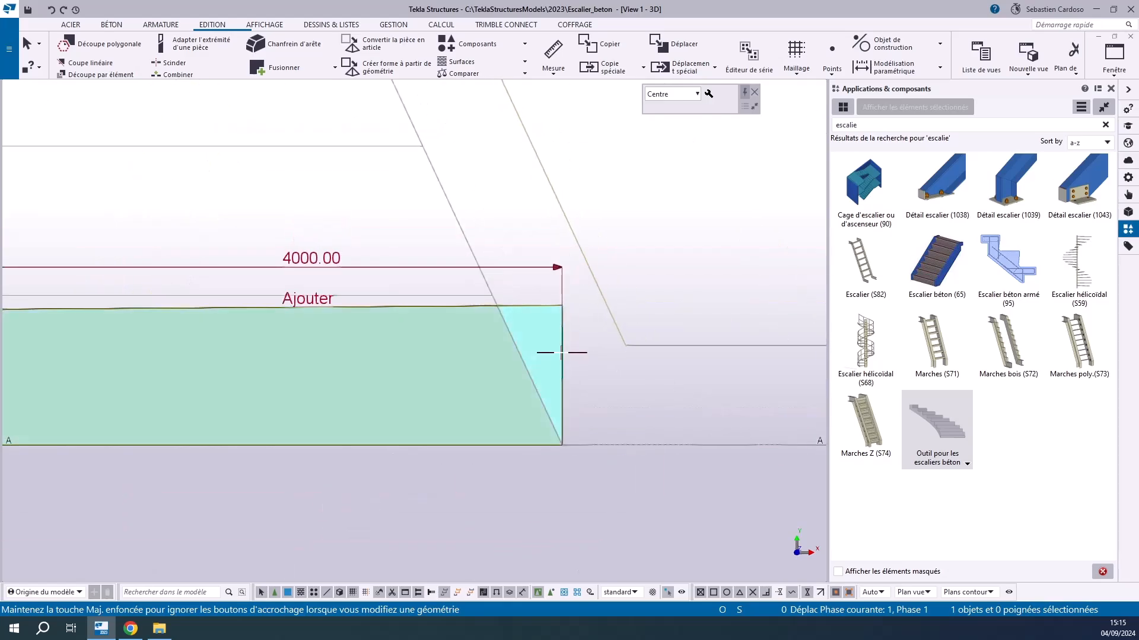
# Swing the first tread's right edge inward to align with the inner face of the angled right wall
pyautogui.click(562, 352)
pyautogui.scroll(1, 565, 366)
pyautogui.moveTo(560, 404); pyautogui.dragTo(508, 359)
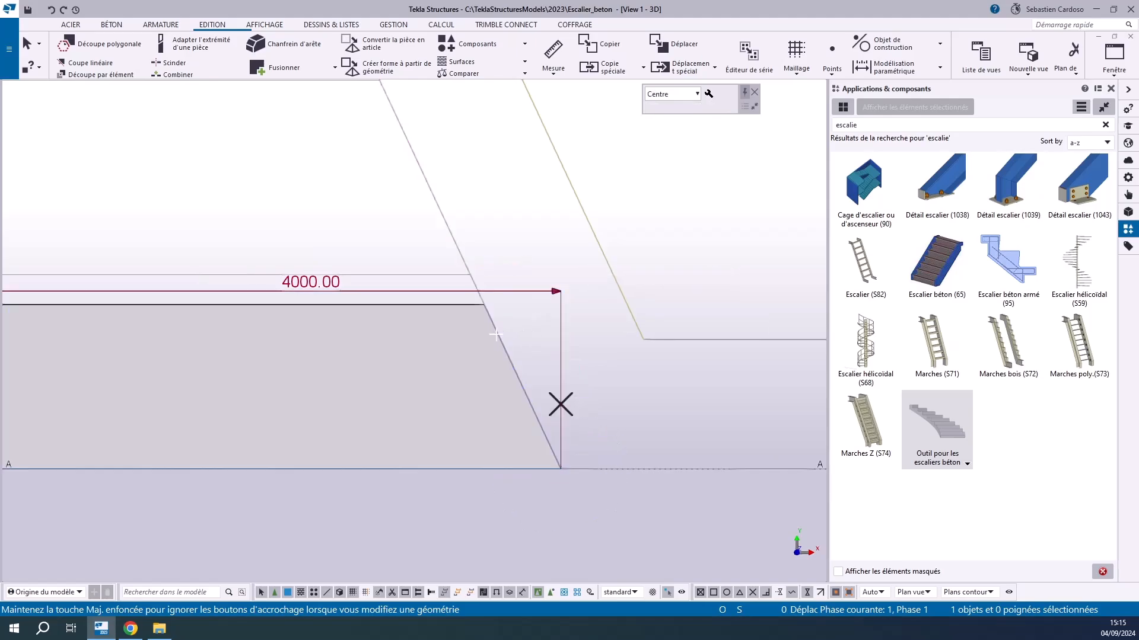
# Extend the tread's angled right edge along the wall face to the first guide line
pyautogui.click(496, 329)
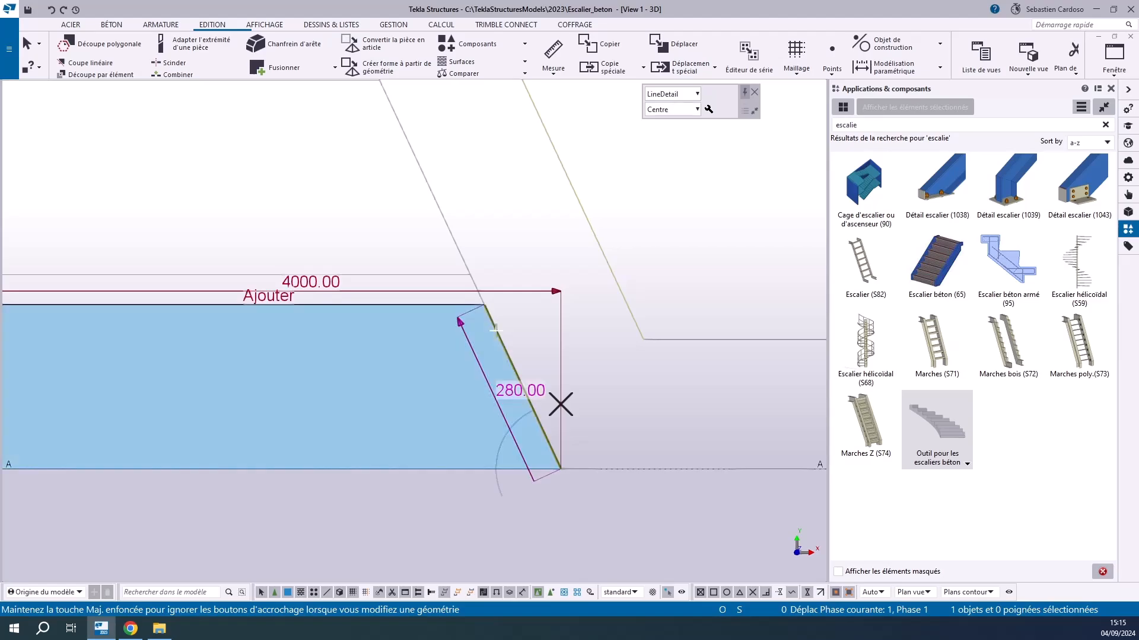
pyautogui.scroll(2, 461, 268)
pyautogui.scroll(-4, 510, 301)
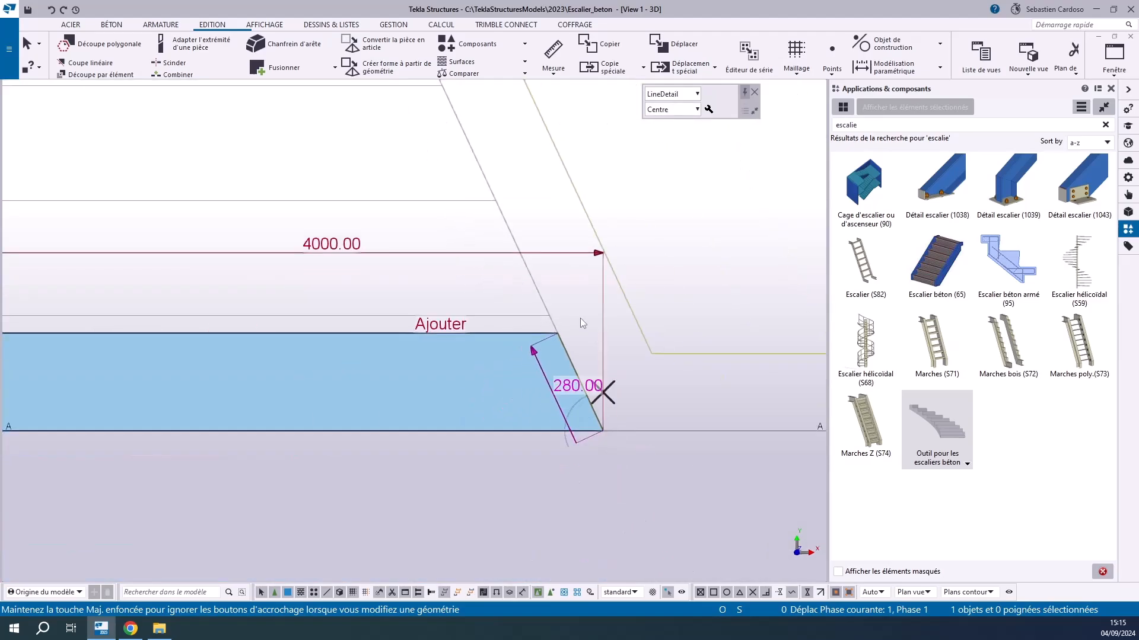
pyautogui.scroll(2, 576, 317)
pyautogui.moveTo(535, 359); pyautogui.dragTo(523, 323)
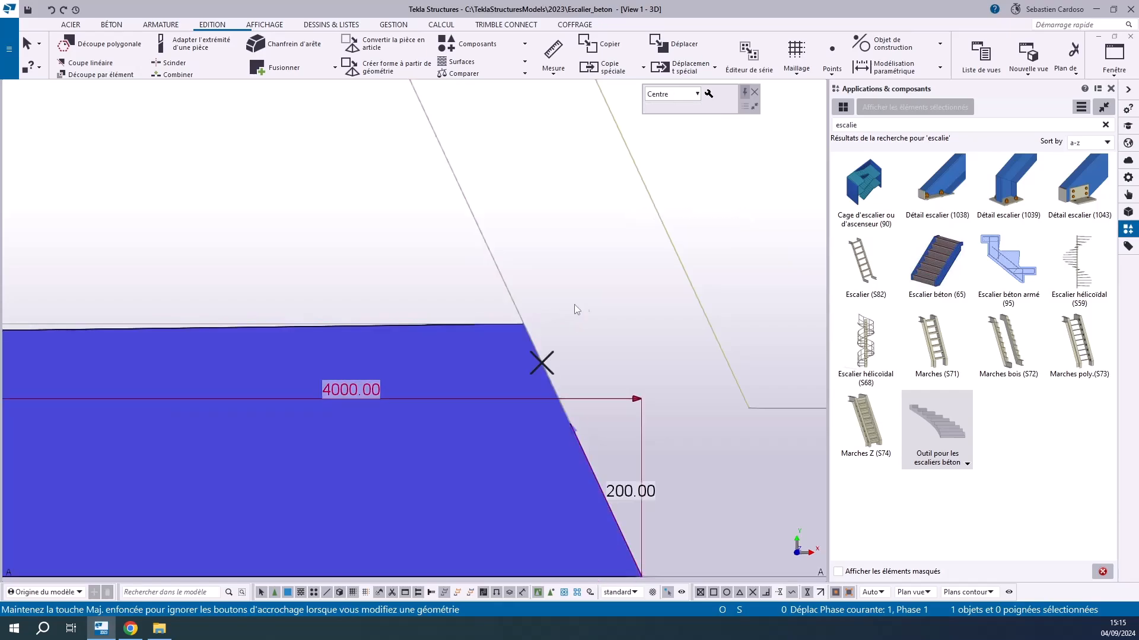
# Extend the first tread's angled left edge along the wall's inner face to the first guide line
pyautogui.scroll(-3, 667, 315)
pyautogui.scroll(-3, 383, 332)
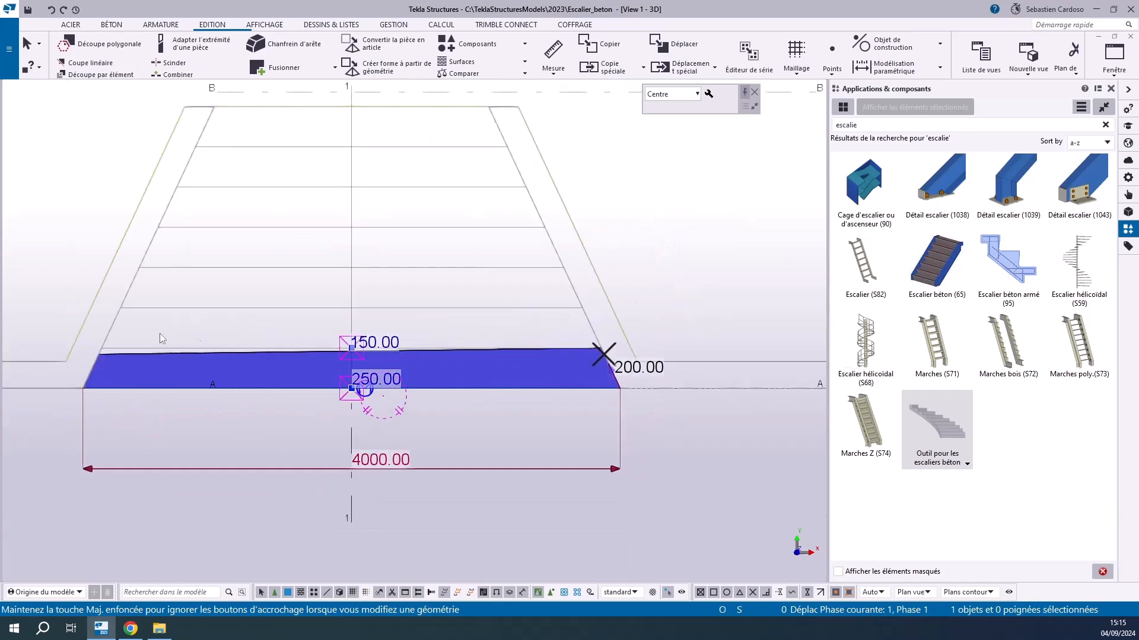
pyautogui.scroll(4, 97, 354)
pyautogui.scroll(1, 150, 397)
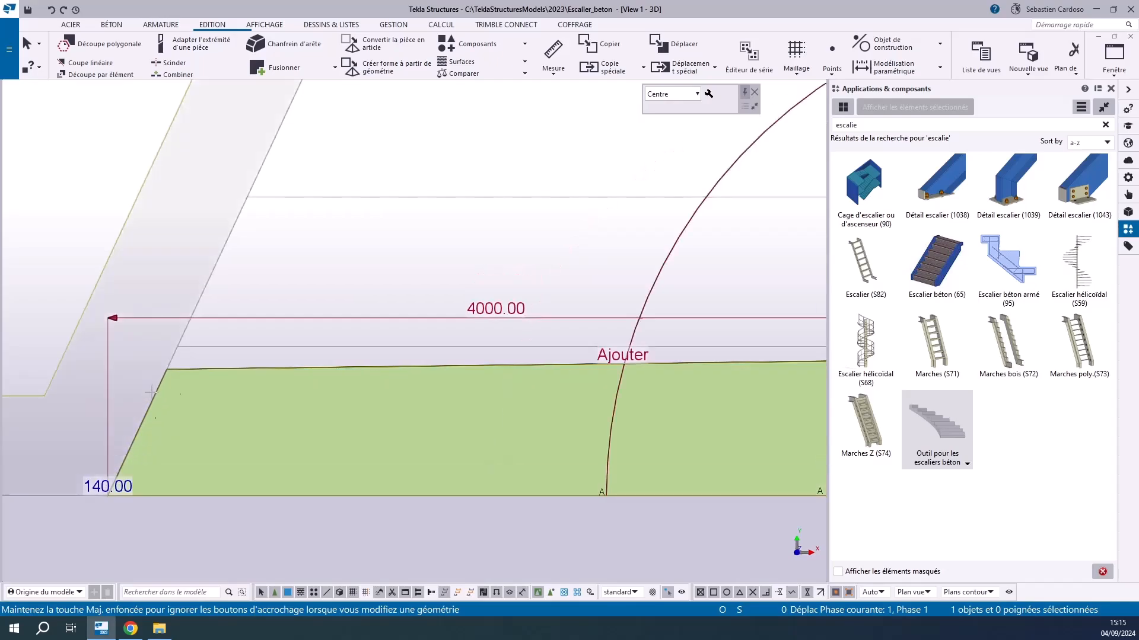
pyautogui.click(152, 398)
pyautogui.moveTo(138, 363); pyautogui.dragTo(177, 346)
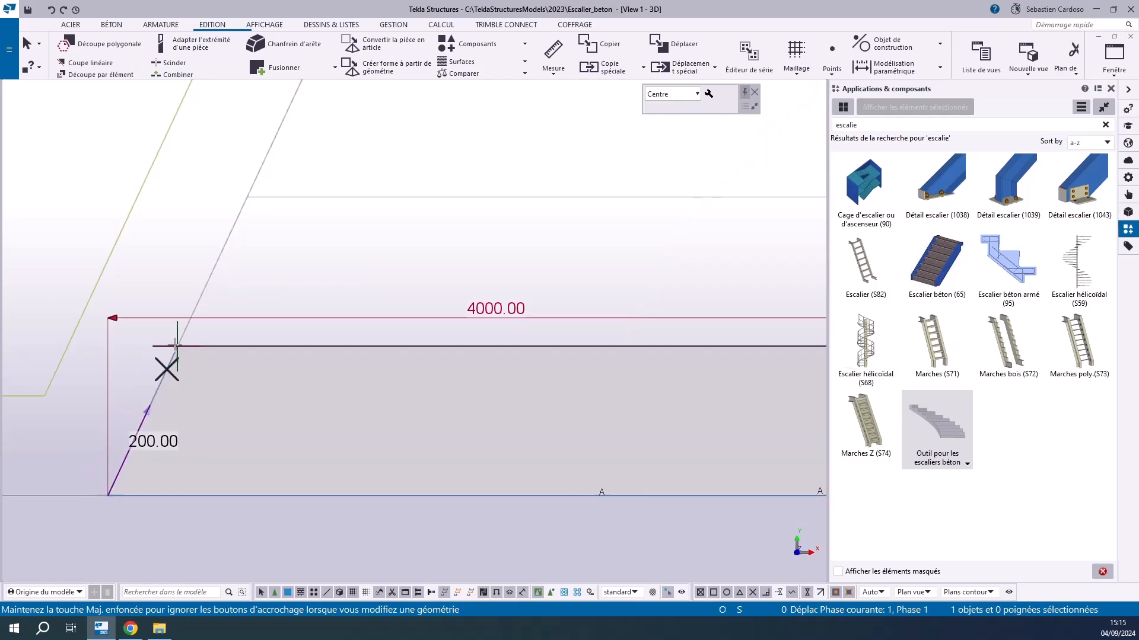
pyautogui.scroll(-4, 166, 385)
pyautogui.click(325, 467)
# Measure the first tread's depth between its front and back edges, then clear the measurement
pyautogui.scroll(2, 488, 394)
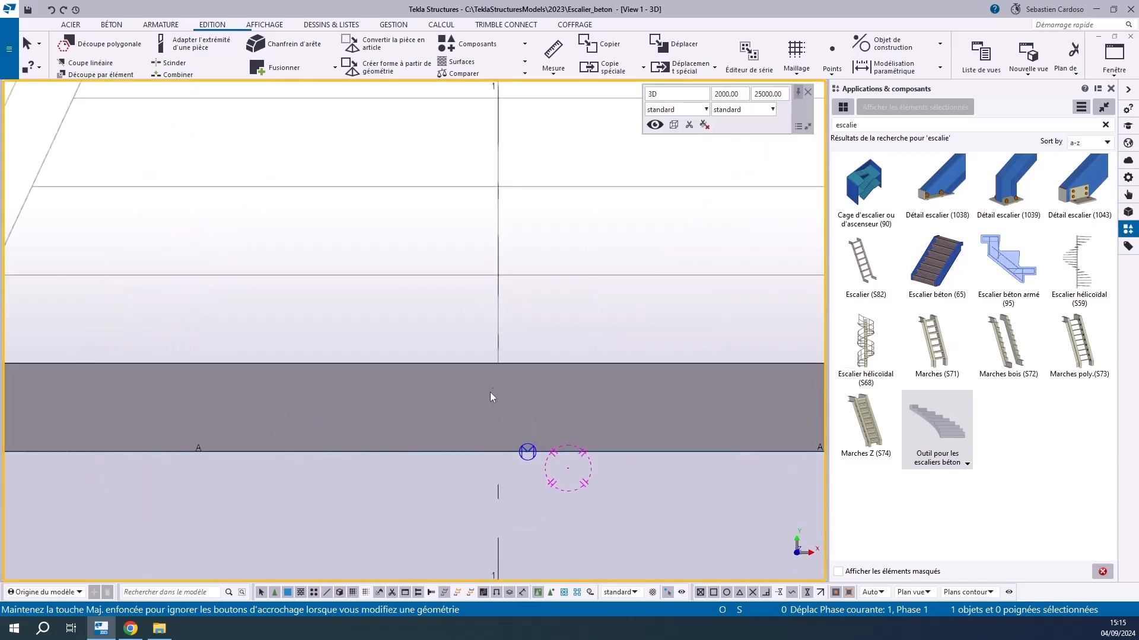
pyautogui.click(553, 53)
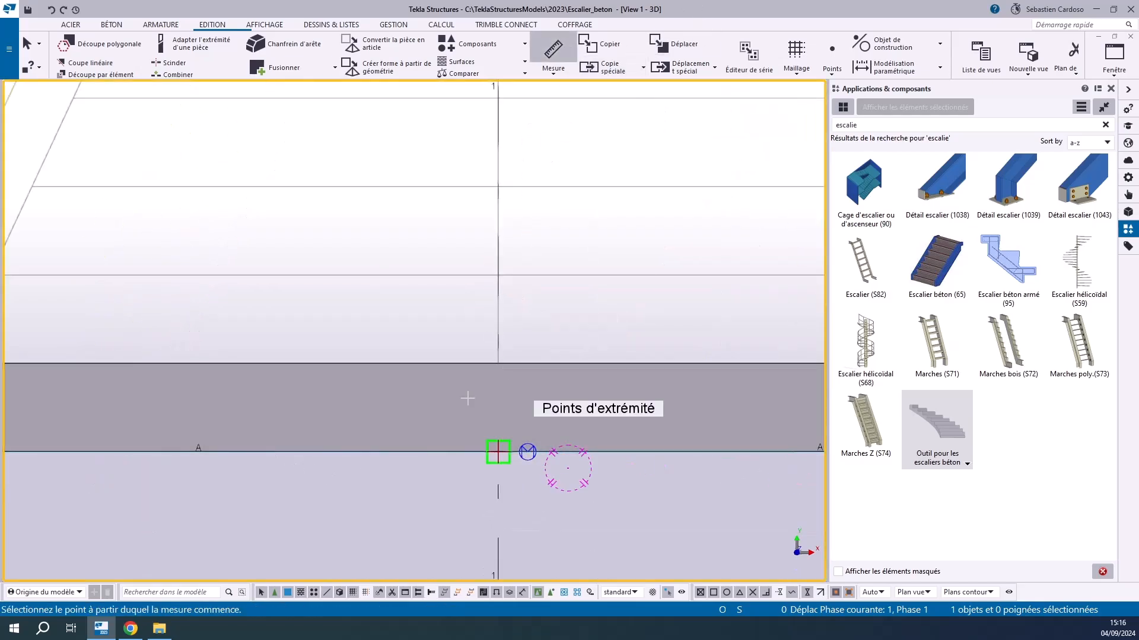
pyautogui.click(497, 363)
pyautogui.click(498, 452)
pyautogui.rightClick(388, 319)
pyautogui.click(404, 341)
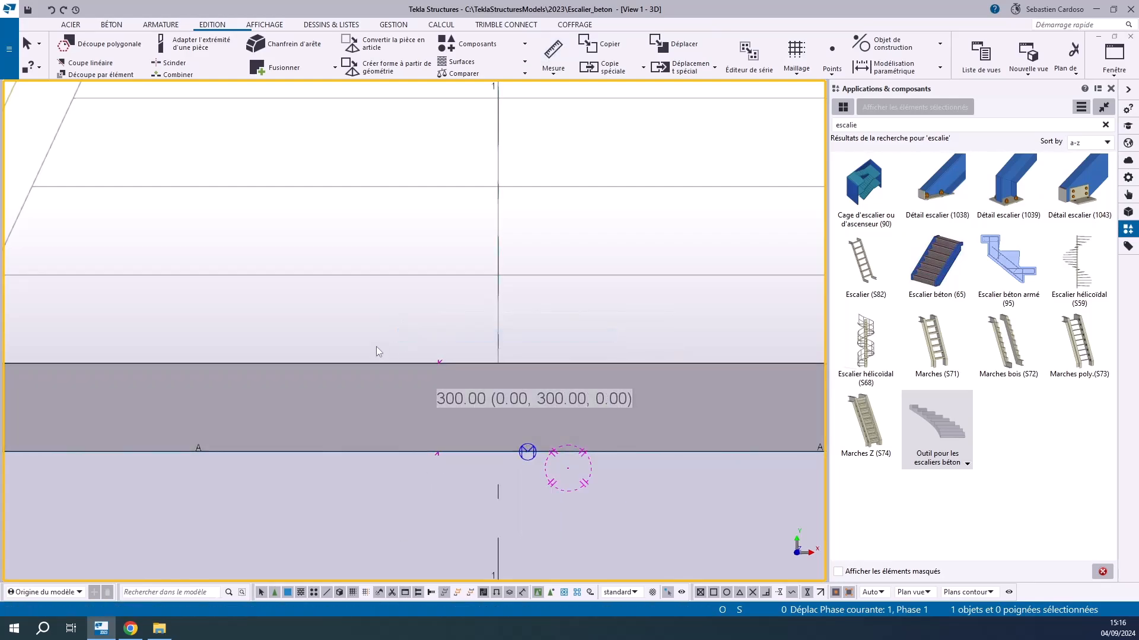
pyautogui.rightClick(375, 332)
pyautogui.click(415, 388)
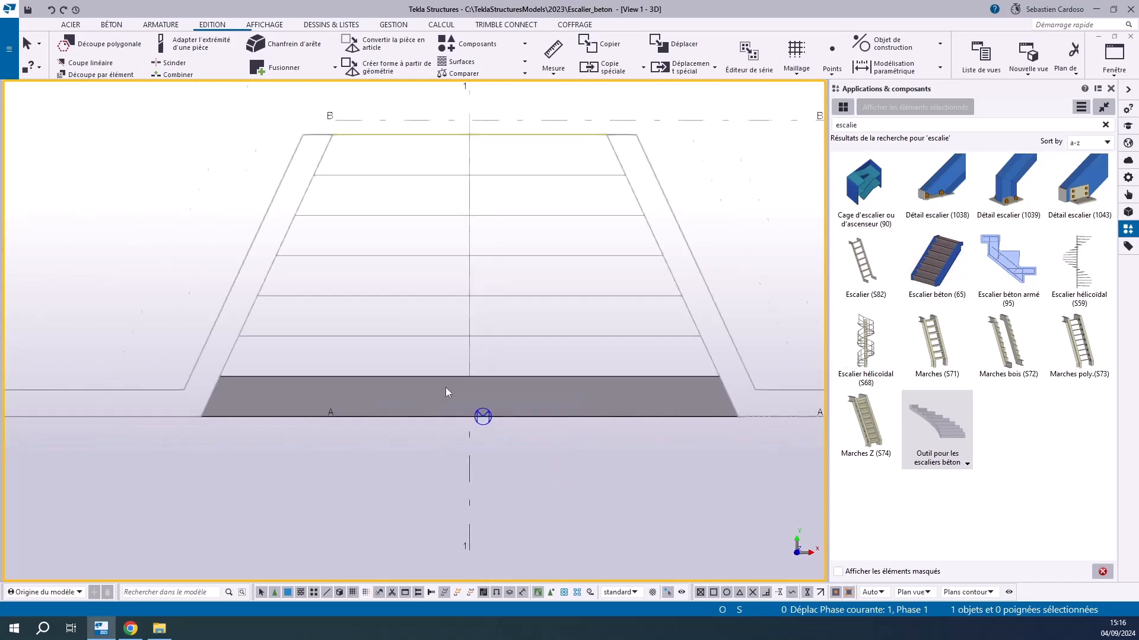
# In an orbited view, add treads above the first one until the stair has seven treads reaching the upper guide line
pyautogui.click(422, 391)
pyautogui.keyDown('ctrl'); pyautogui.moveTo(411, 455); pyautogui.dragTo(574, 429, button='middle'); pyautogui.keyUp('ctrl')
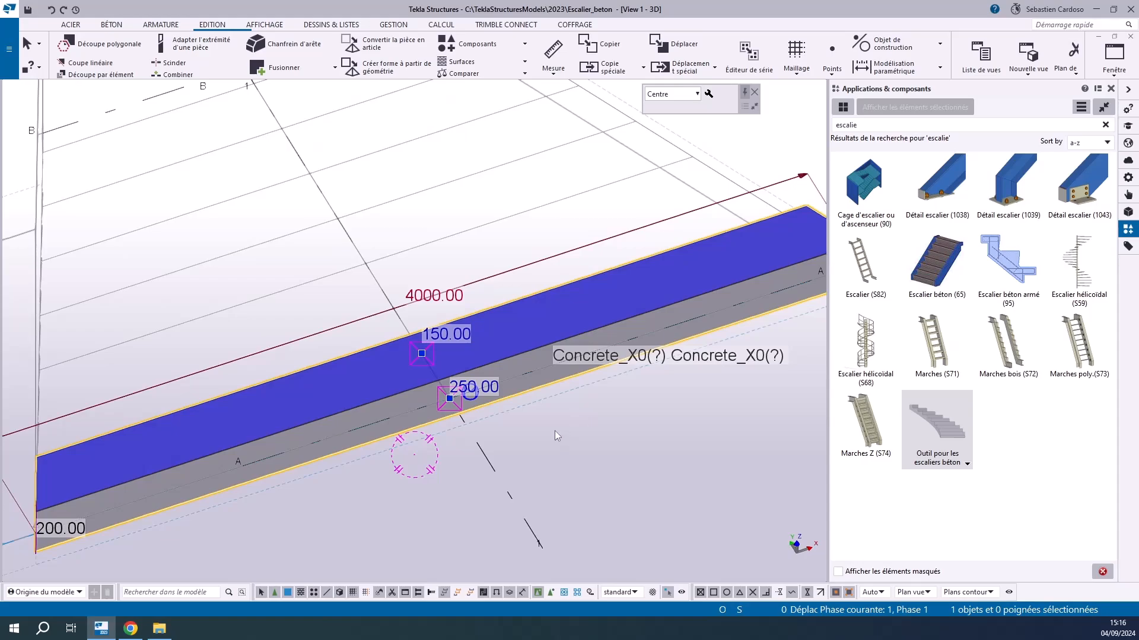
pyautogui.click(344, 379)
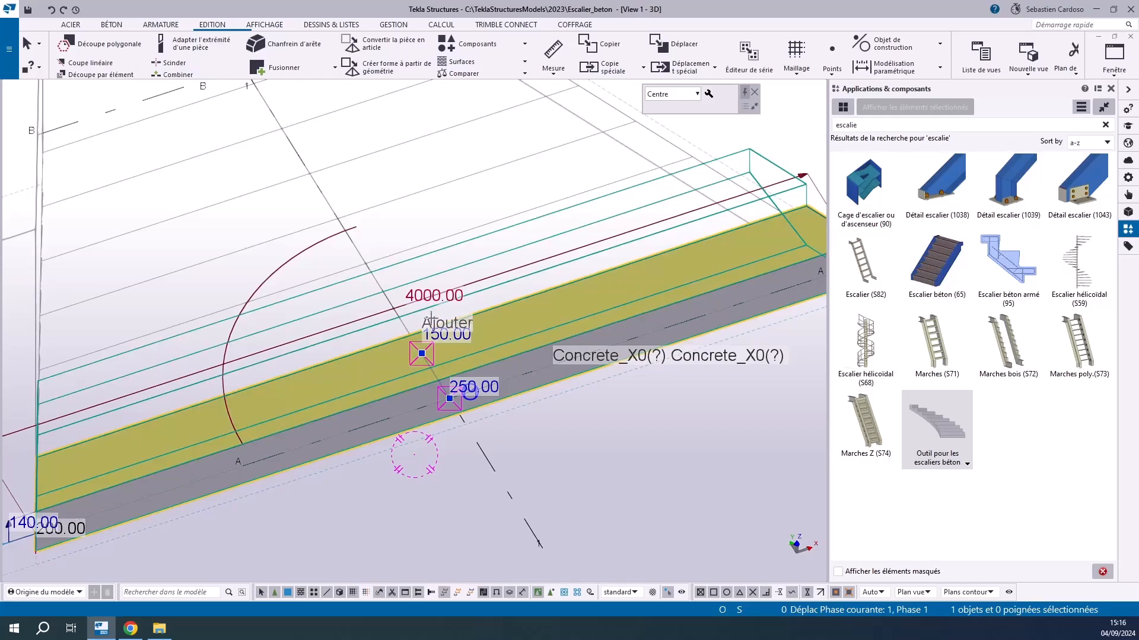
pyautogui.click(431, 318)
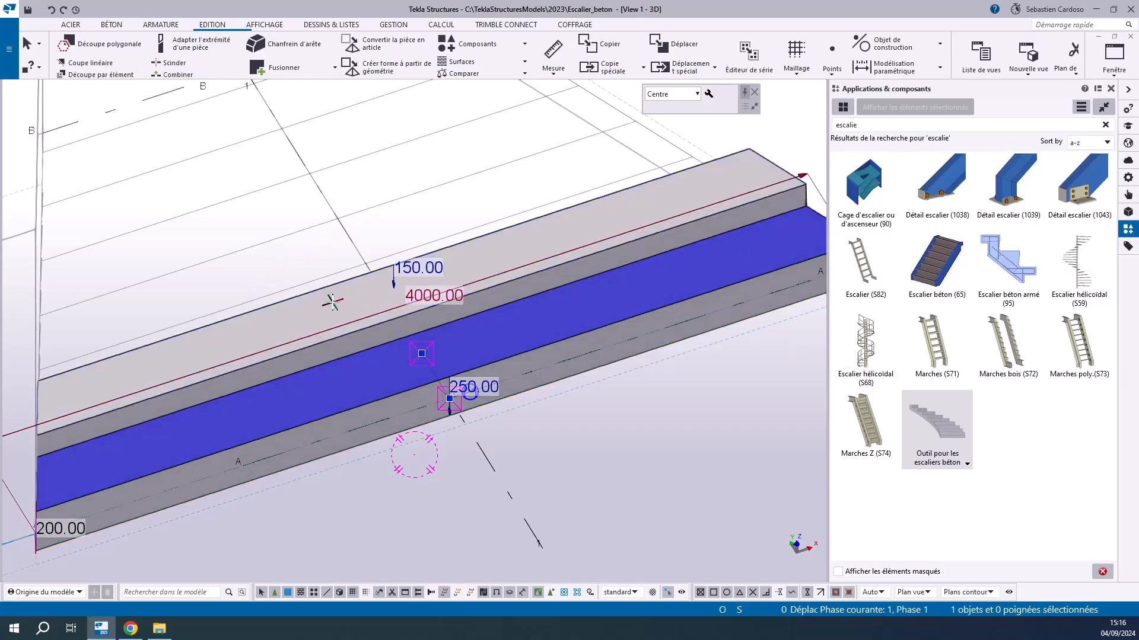
pyautogui.click(279, 312)
pyautogui.click(256, 315)
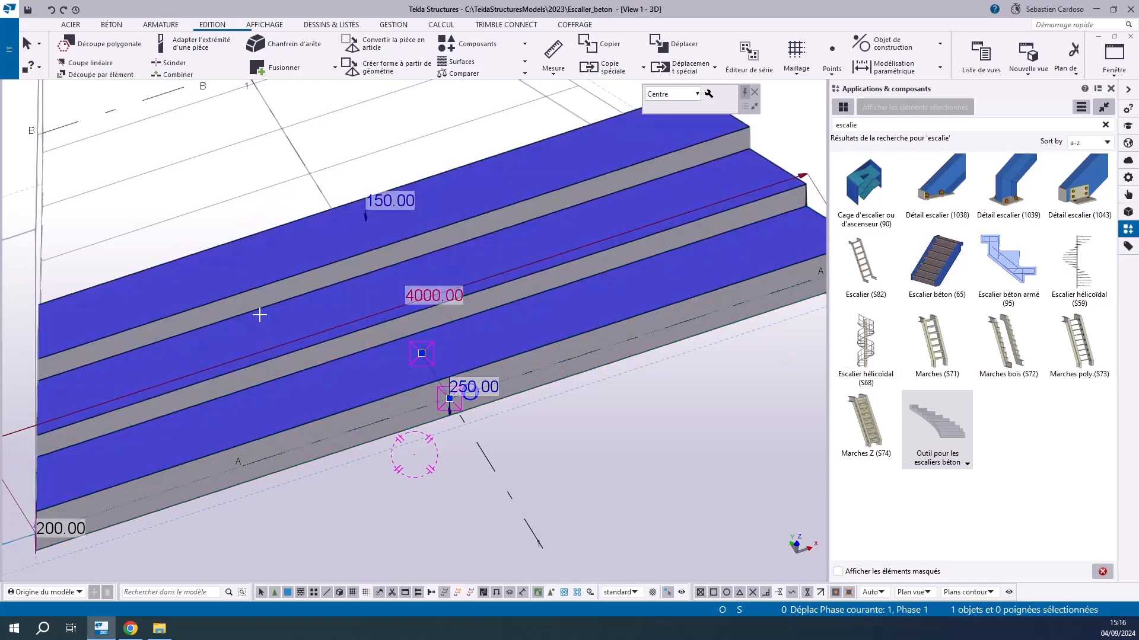
pyautogui.click(252, 261)
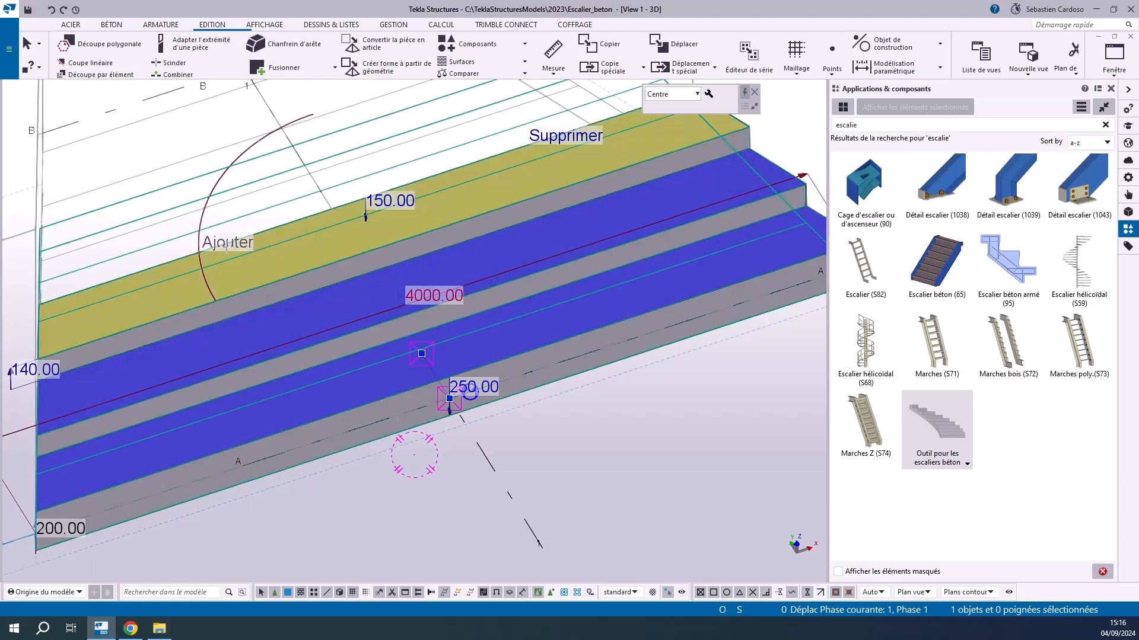
pyautogui.click(227, 245)
pyautogui.click(225, 262)
pyautogui.click(229, 257)
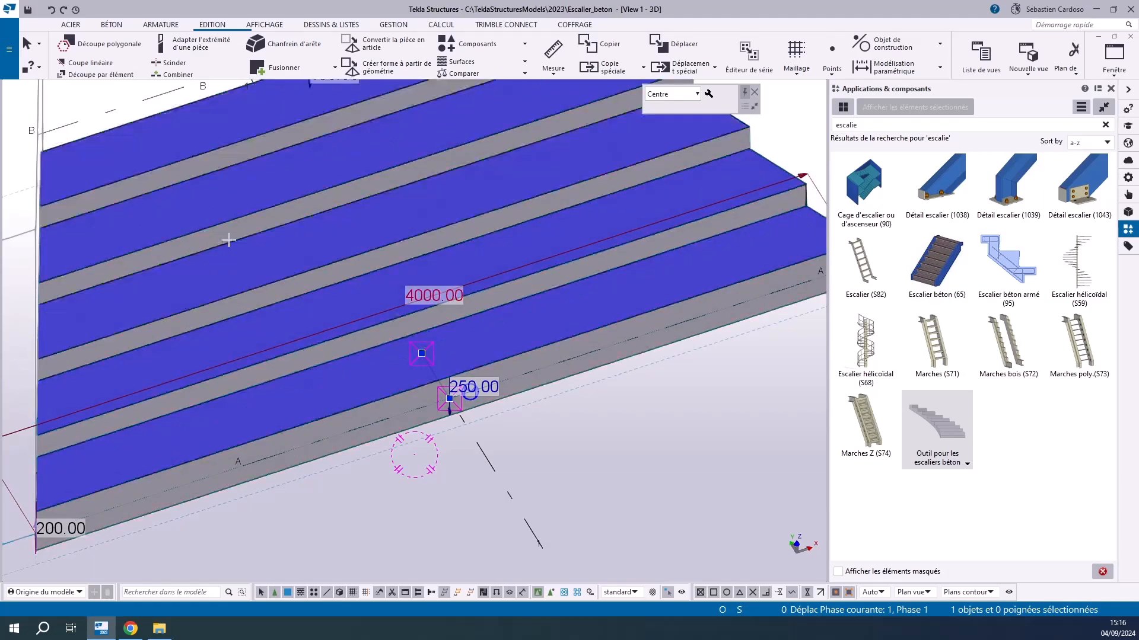
pyautogui.click(235, 246)
pyautogui.click(236, 243)
# Examine in plan and in perspective how the tapered treads fit between the two angled walls
pyautogui.scroll(-4, 249, 267)
pyautogui.scroll(3, 248, 267)
pyautogui.scroll(-3, 356, 320)
pyautogui.click(476, 450)
pyautogui.hotkey('ctrl', 'p')
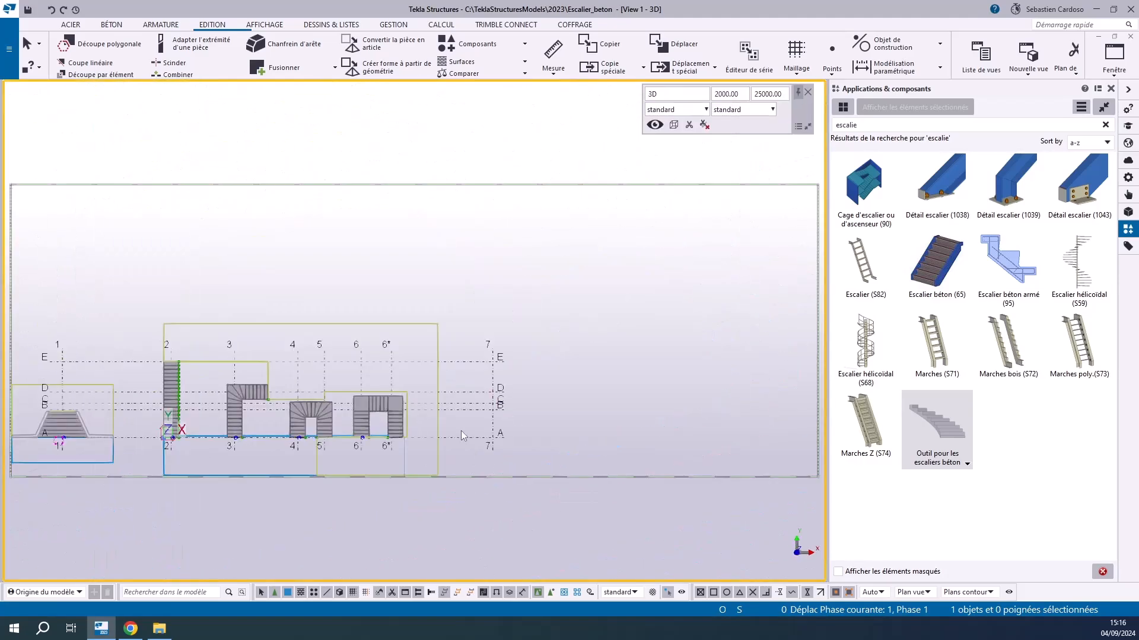
pyautogui.scroll(5, 348, 390)
pyautogui.scroll(4, 348, 390)
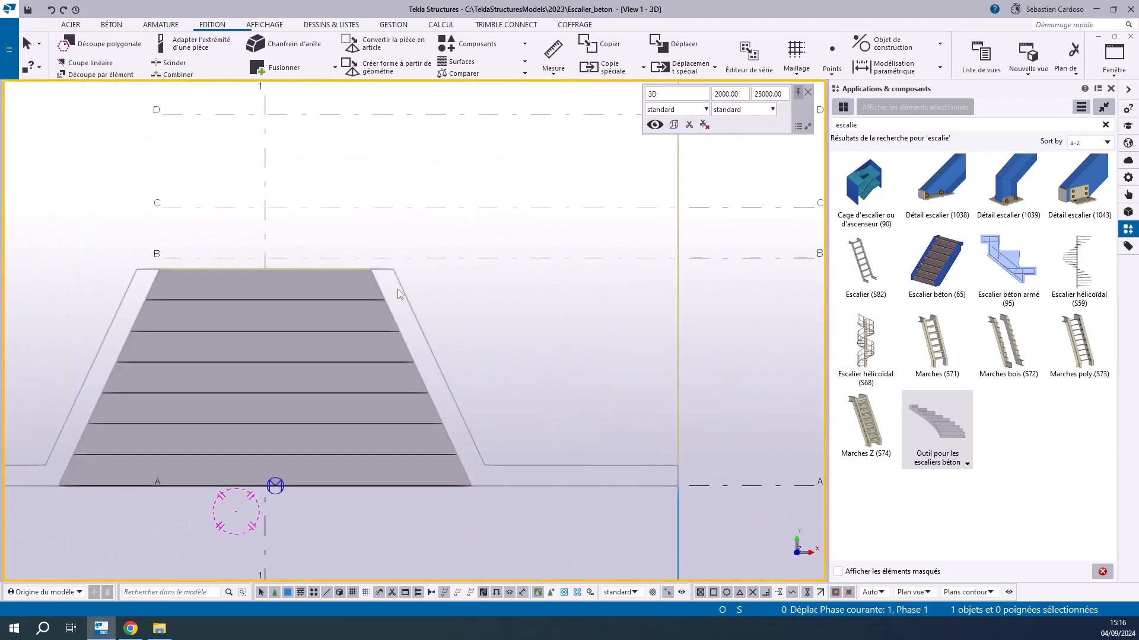
pyautogui.scroll(-2, 385, 485)
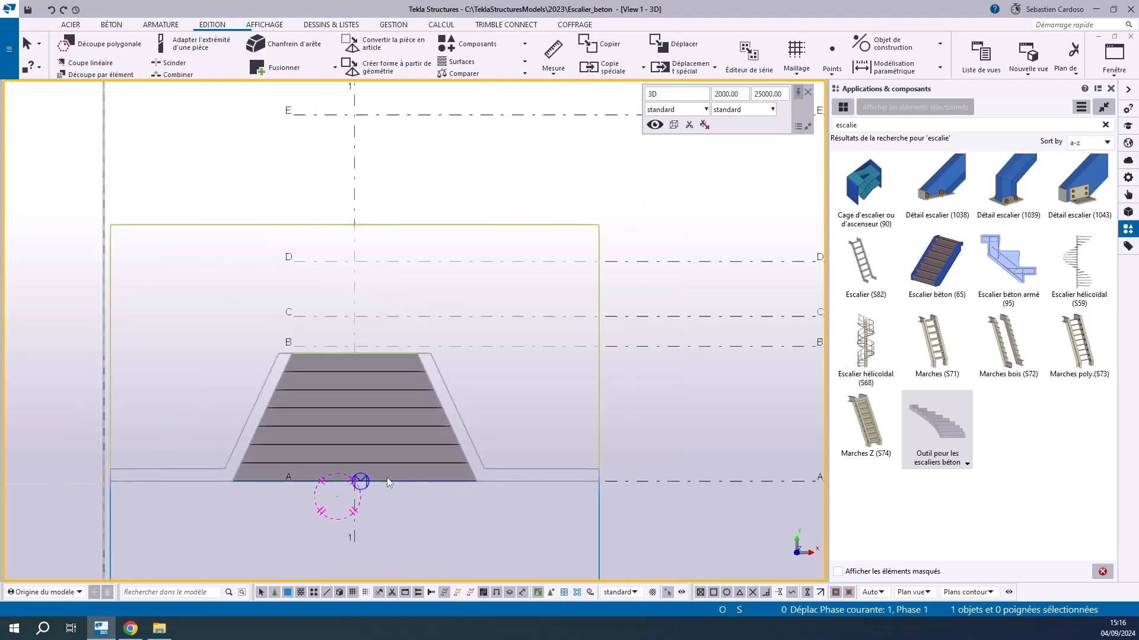
pyautogui.moveTo(386, 476); pyautogui.dragTo(409, 437, button='middle')
pyautogui.hotkey('ctrl', '4')
pyautogui.hotkey('ctrl', 'p')
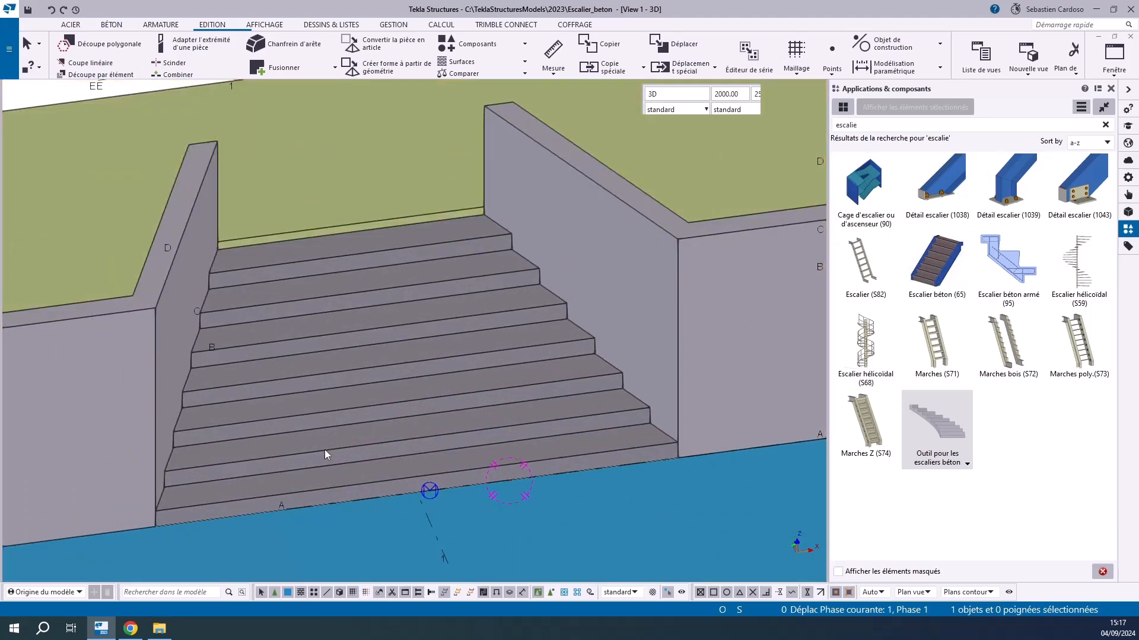
# Set the riser heights of the four lowest treads to 150 mm one by one
pyautogui.click(325, 449)
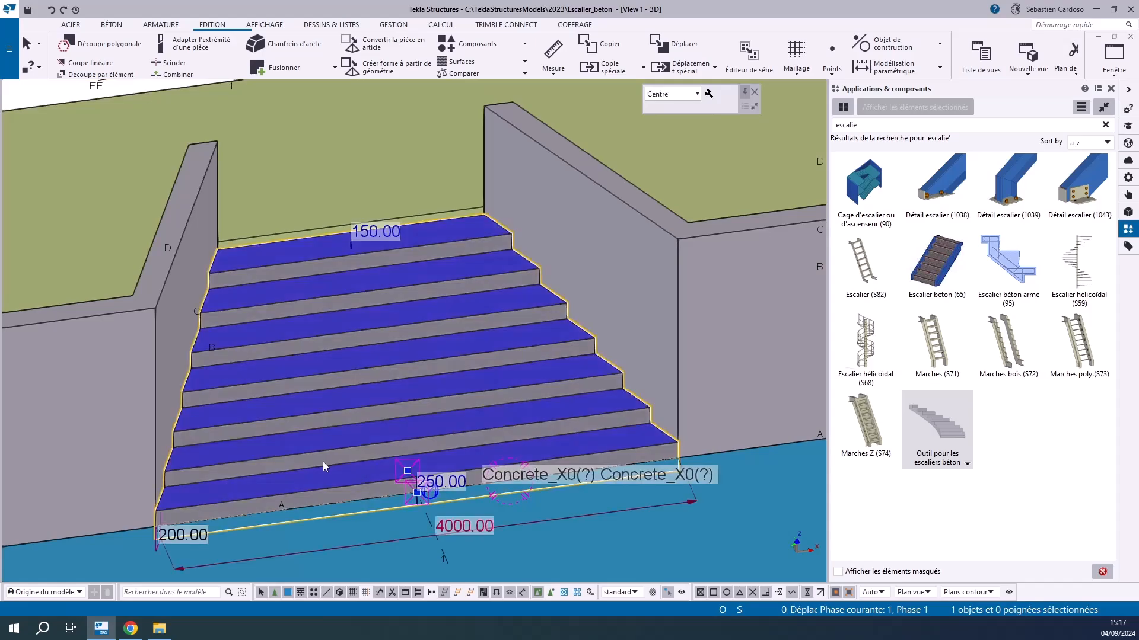
pyautogui.click(138, 514)
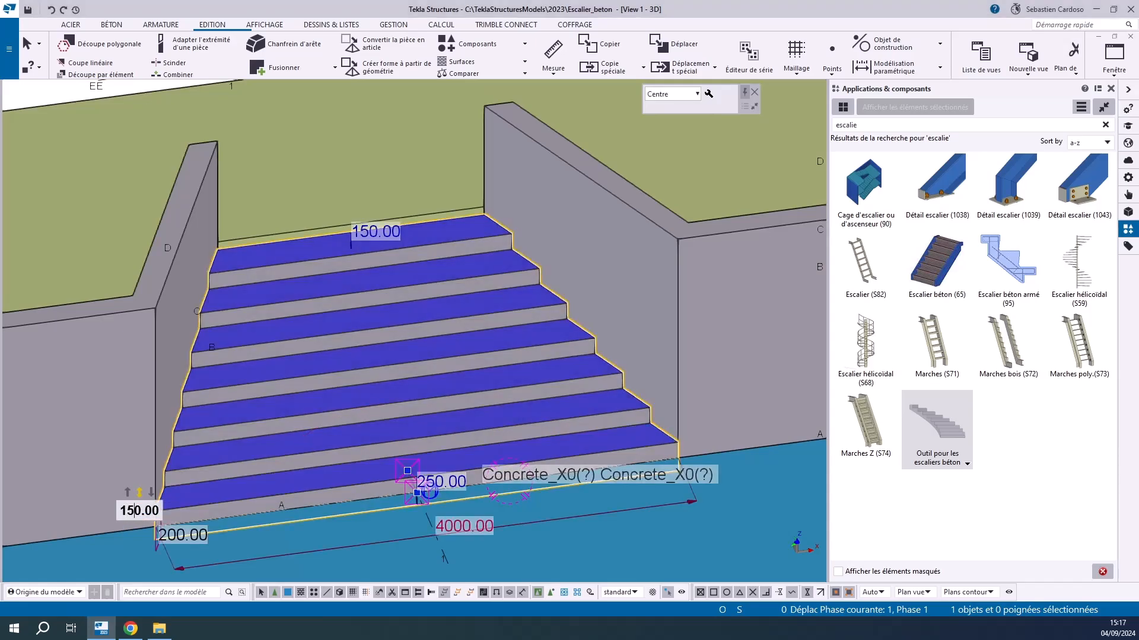
pyautogui.press('Return')
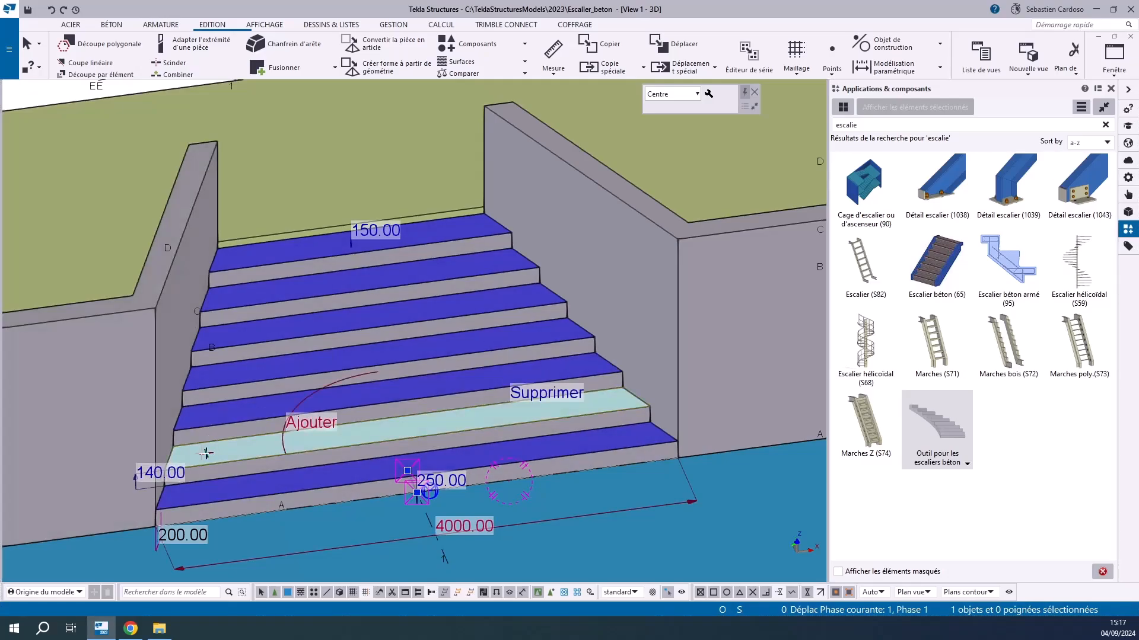
pyautogui.click(154, 471)
pyautogui.press('BackSpace')
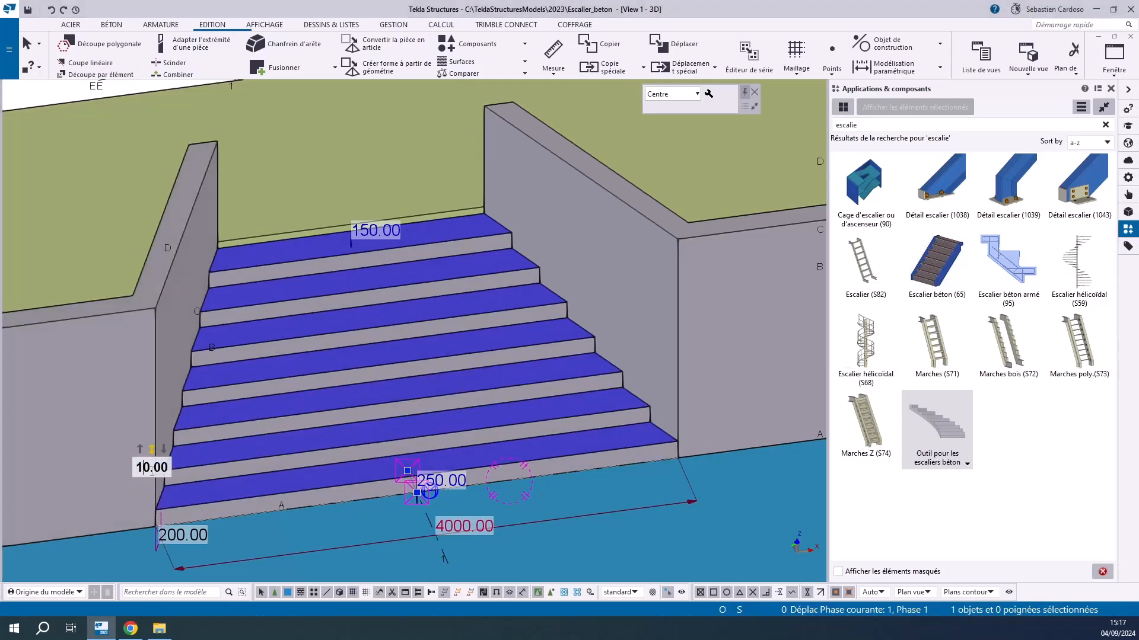
pyautogui.write('5')
pyautogui.press('Return')
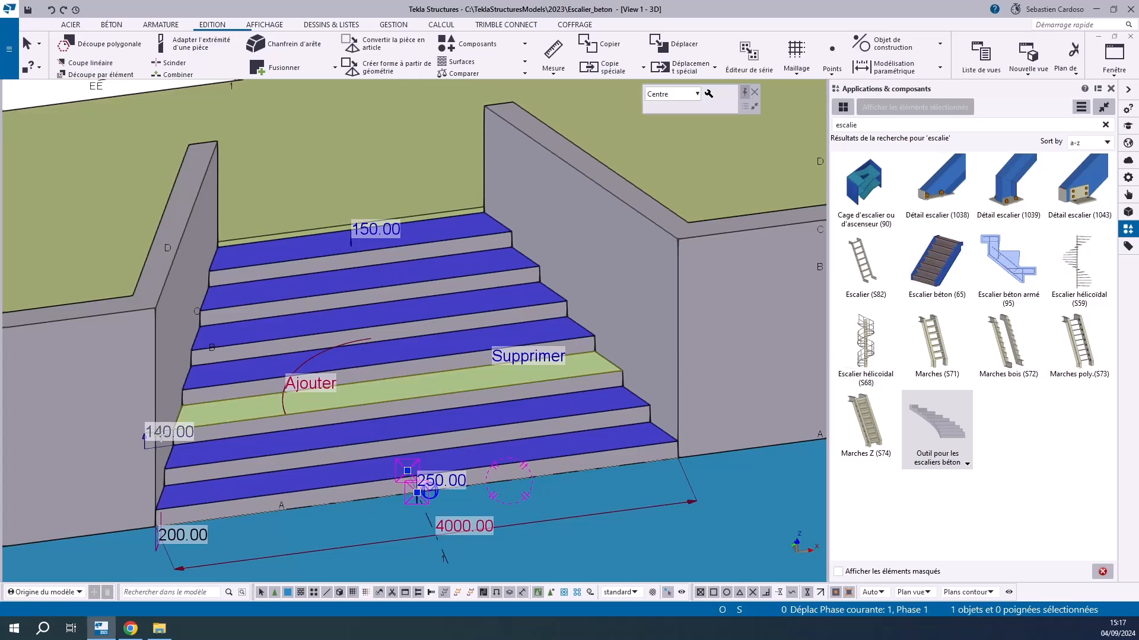
pyautogui.click(162, 431)
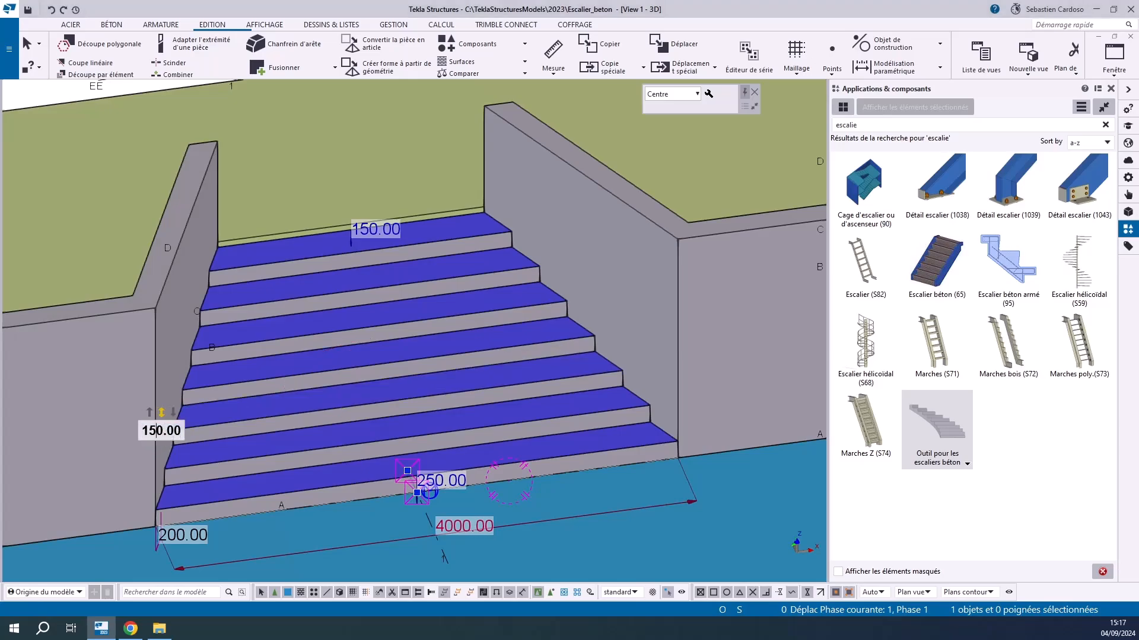
pyautogui.press('Return')
pyautogui.click(172, 391)
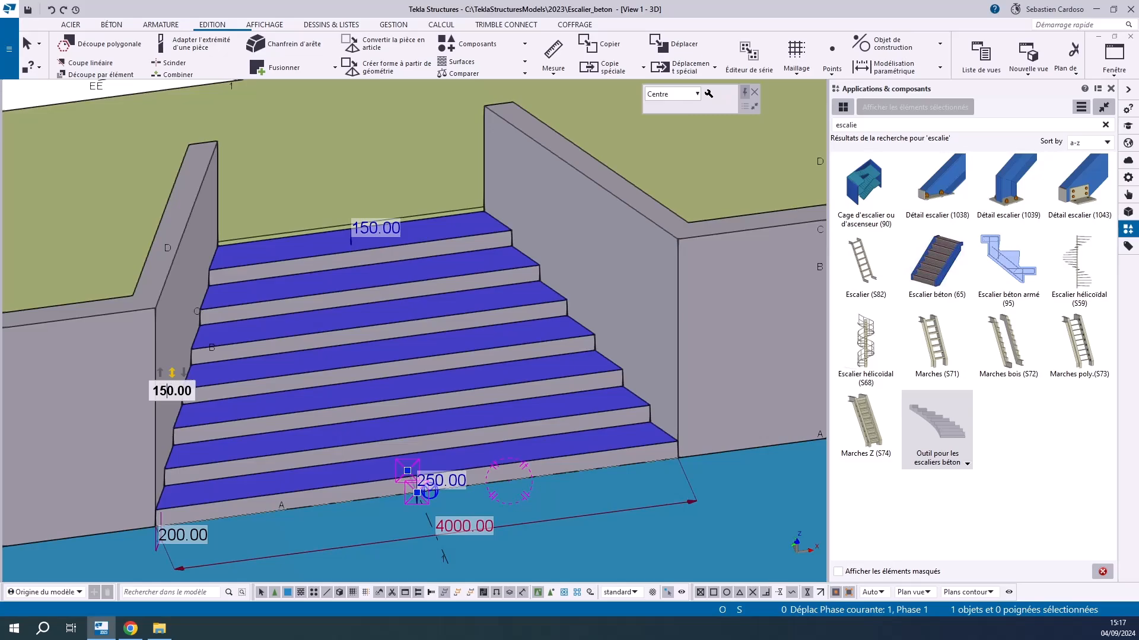
pyautogui.write('5')
pyautogui.press('Return')
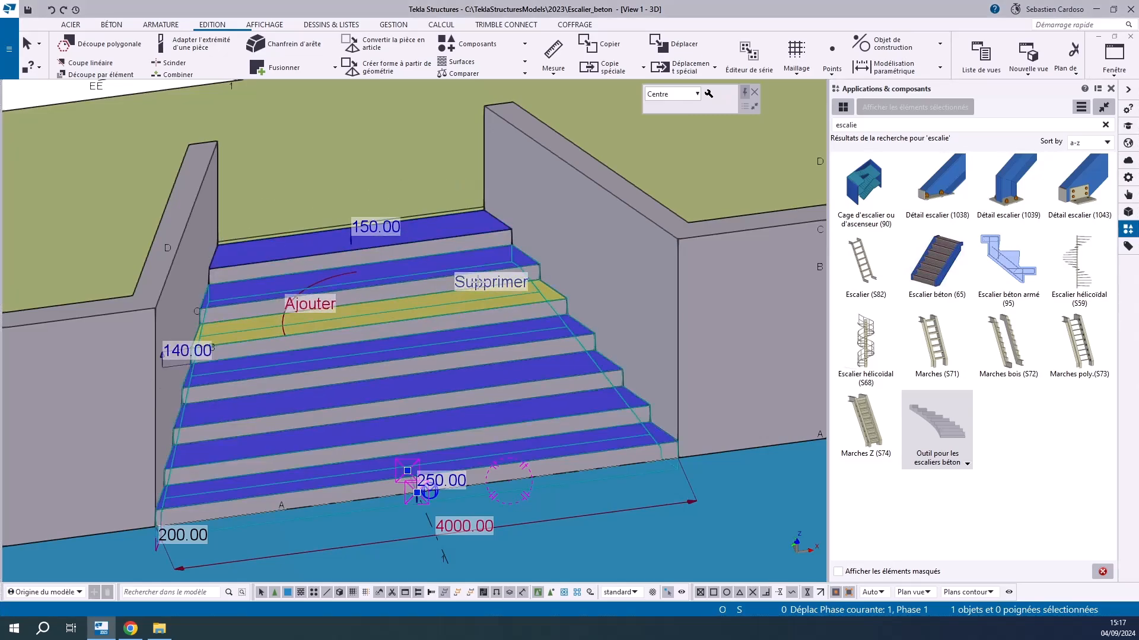
# Delete the three uppermost treads and add three new ones above the fourth tread
pyautogui.click(477, 283)
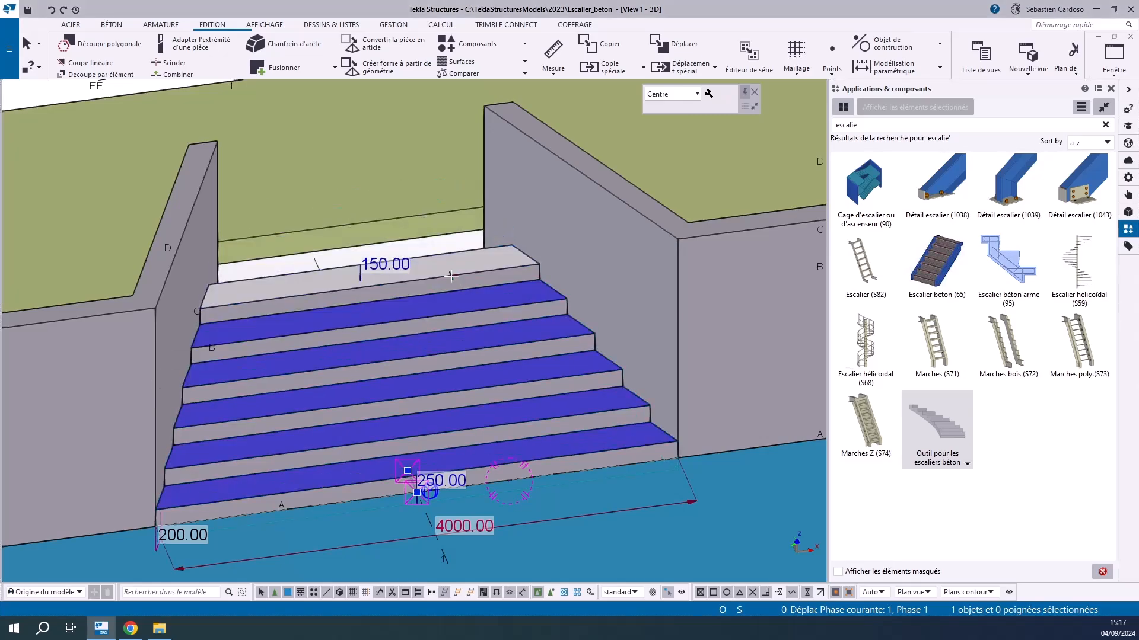
pyautogui.click(460, 245)
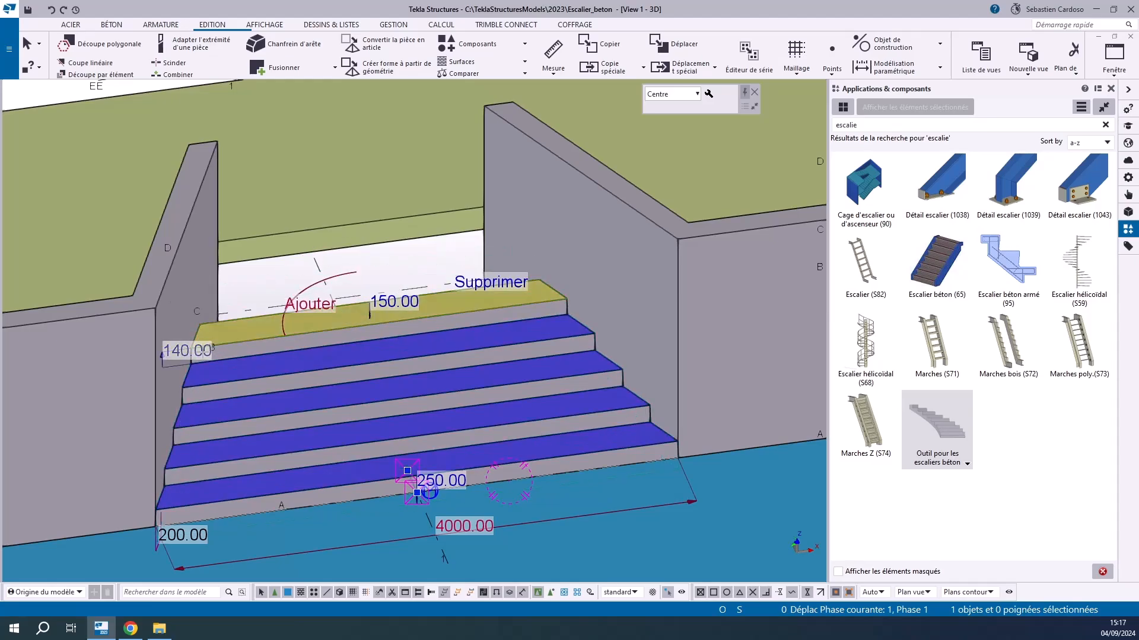
pyautogui.click(490, 283)
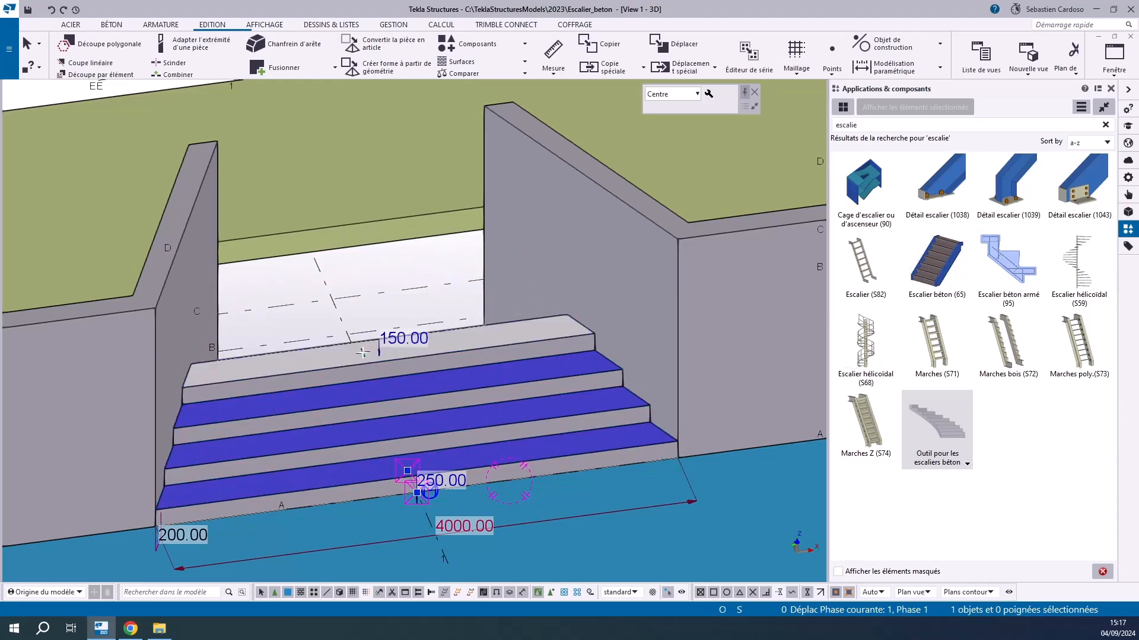
pyautogui.click(319, 341)
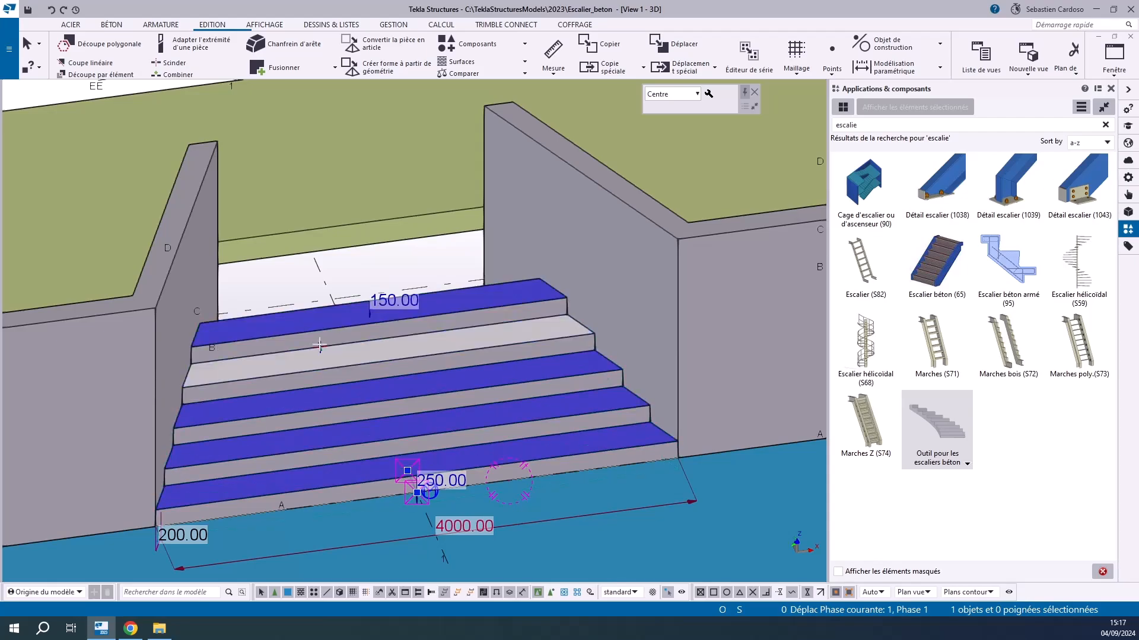
pyautogui.click(319, 344)
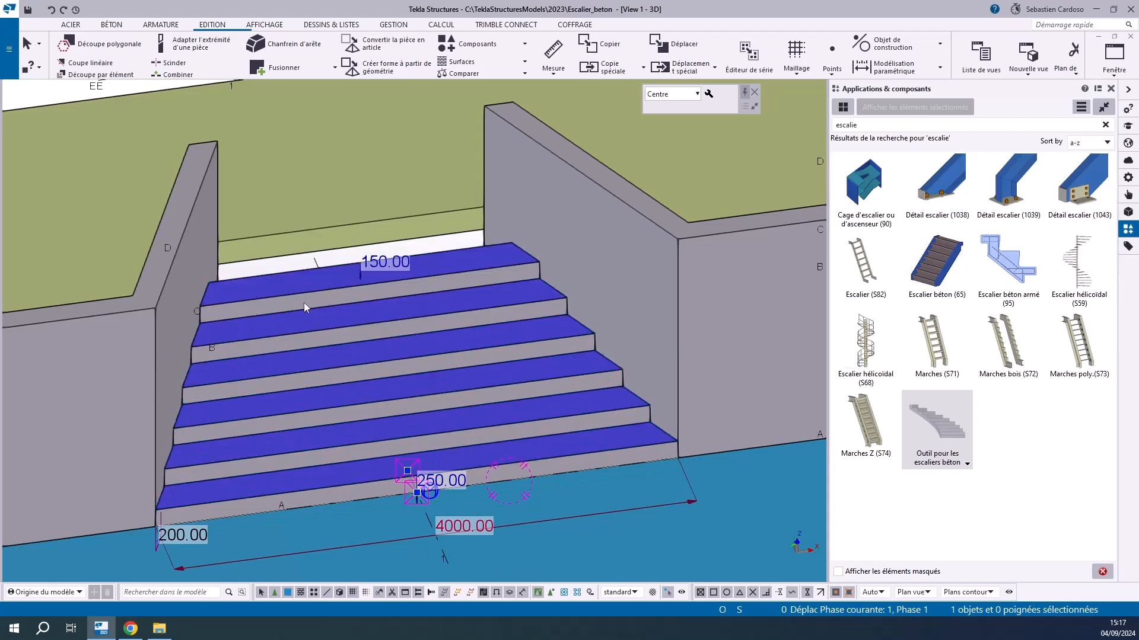
pyautogui.click(310, 265)
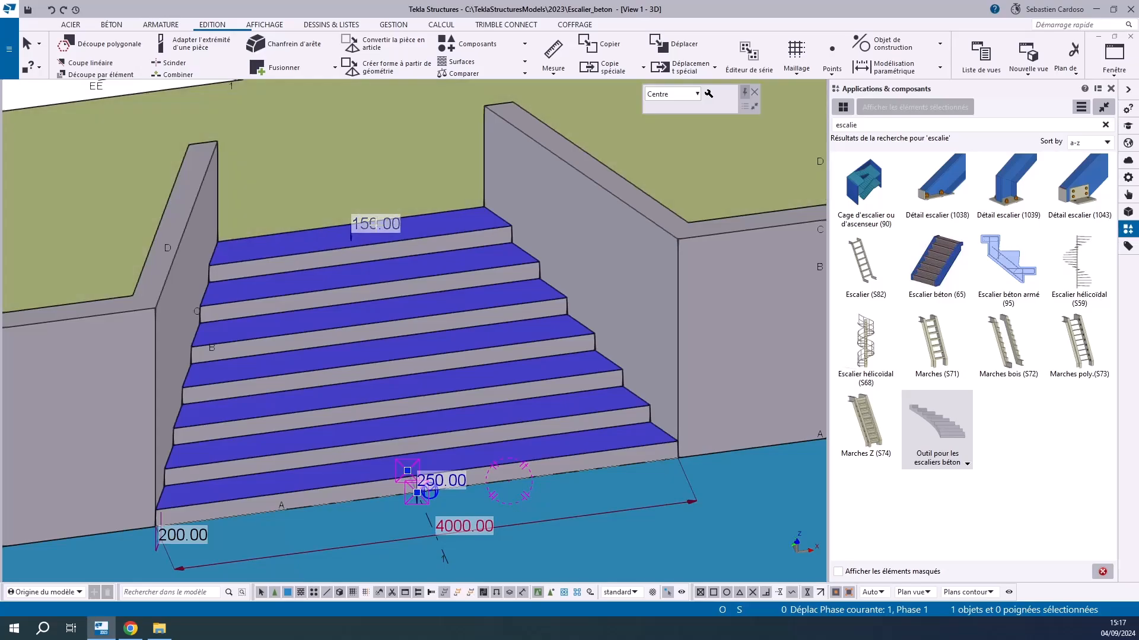
# Set the vertical dimension at the stair's upper end to 200 mm
pyautogui.write('200')
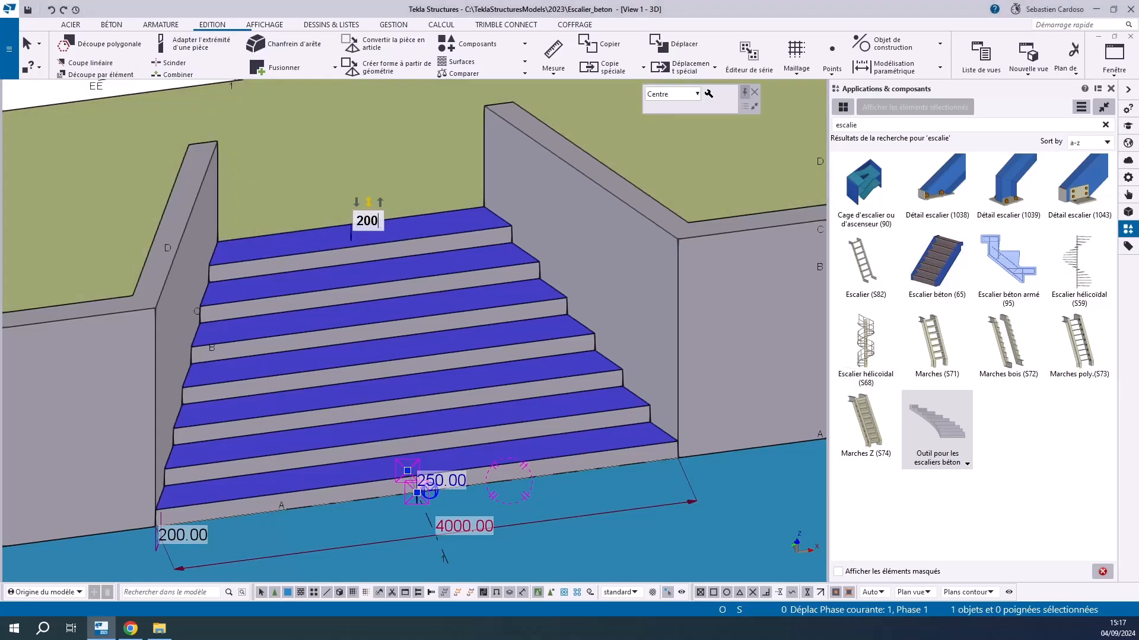
pyautogui.press('Return')
pyautogui.scroll(-5, 368, 169)
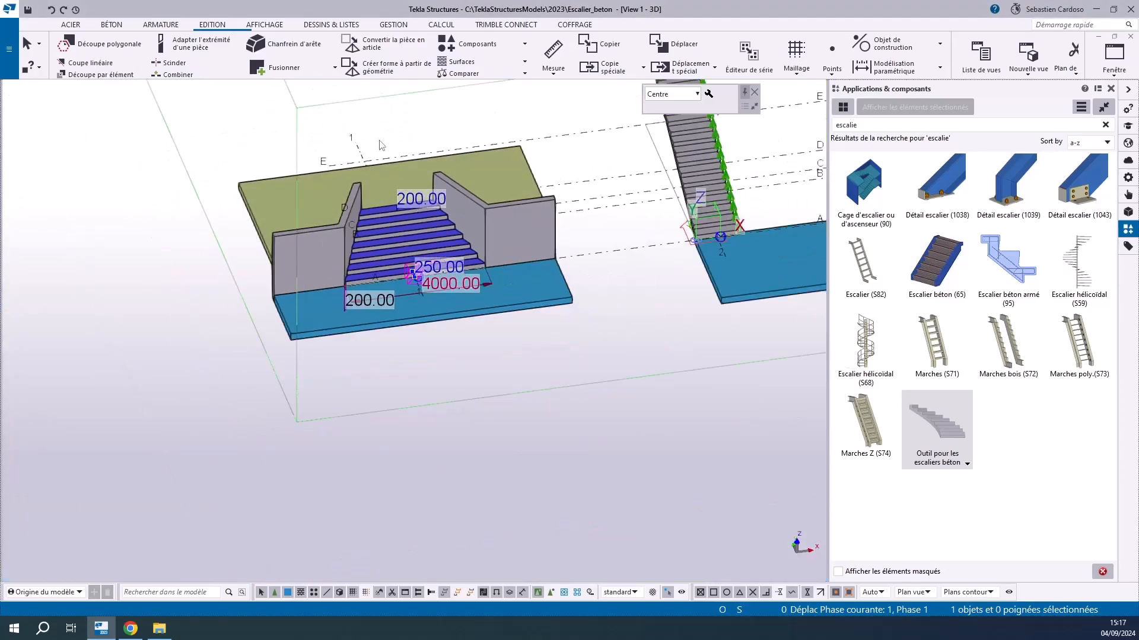
# Examine the tapered stair between its walls and beside the neighbouring stairs from several angles
pyautogui.click(380, 145)
pyautogui.scroll(4, 380, 145)
pyautogui.keyDown('ctrl'); pyautogui.moveTo(441, 378); pyautogui.dragTo(689, 276, button='middle'); pyautogui.keyUp('ctrl')
pyautogui.keyDown('ctrl'); pyautogui.moveTo(490, 346); pyautogui.dragTo(307, 435, button='middle'); pyautogui.keyUp('ctrl')
pyautogui.moveTo(625, 292); pyautogui.dragTo(79, 440, button='middle')
pyautogui.scroll(-2, 520, 417)
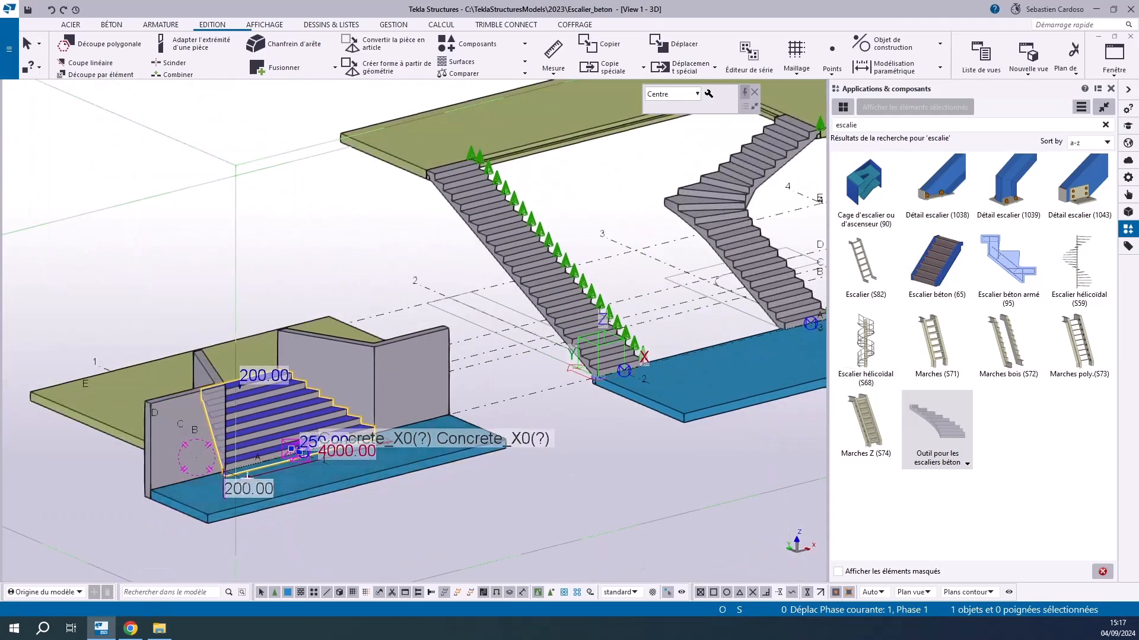
pyautogui.scroll(3, 249, 471)
pyautogui.click(712, 394)
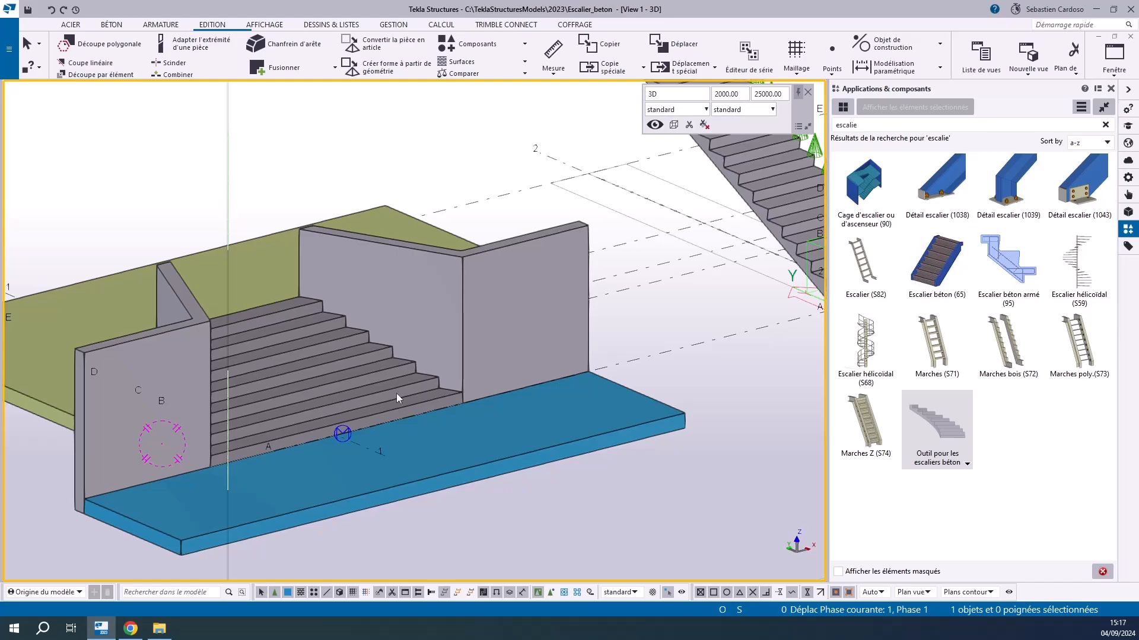
# Place a centre-aligned L-shaped concrete stair along the guide outline from axis 3, with a first run of 3600 mm ending at the outline's edge midpoint
pyautogui.scroll(-5, 507, 349)
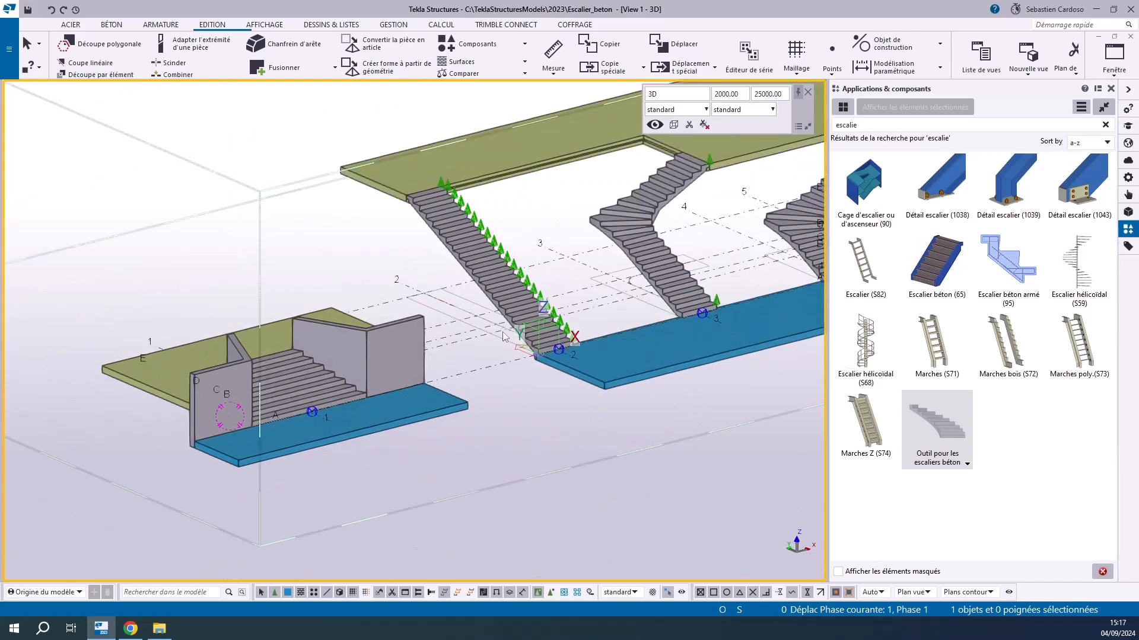
pyautogui.scroll(2, 507, 349)
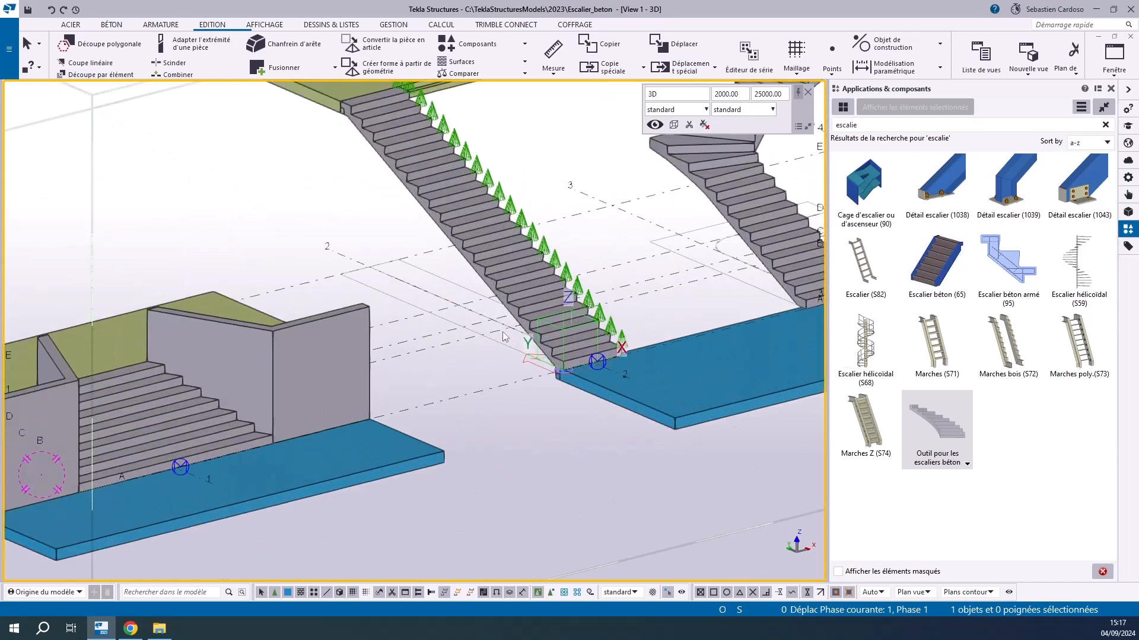
pyautogui.scroll(2, 523, 335)
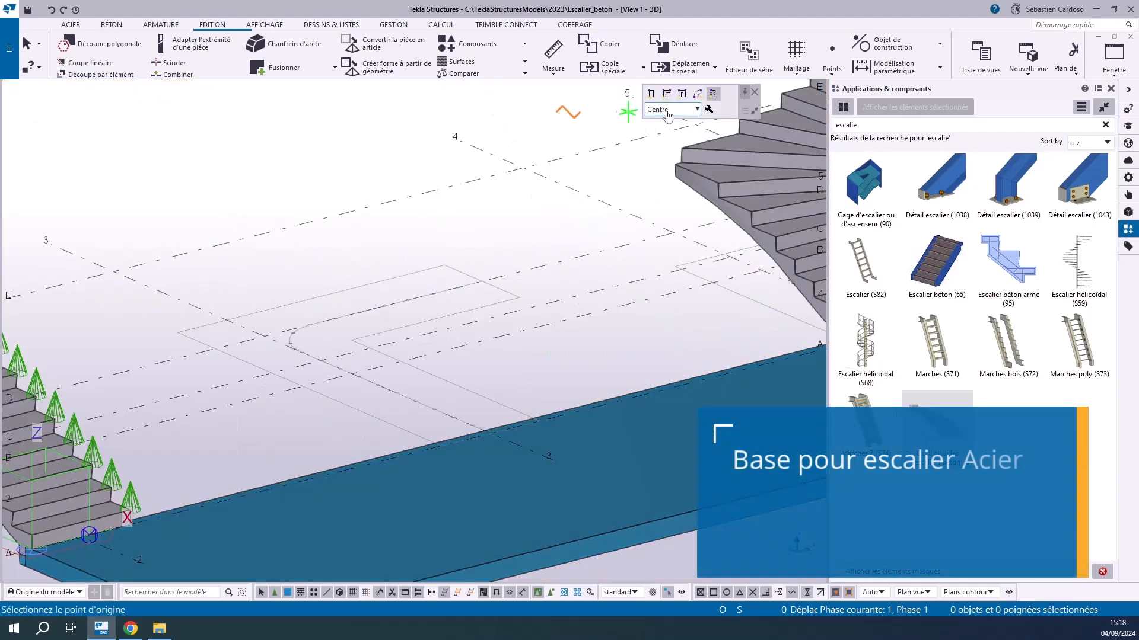
pyautogui.click(667, 93)
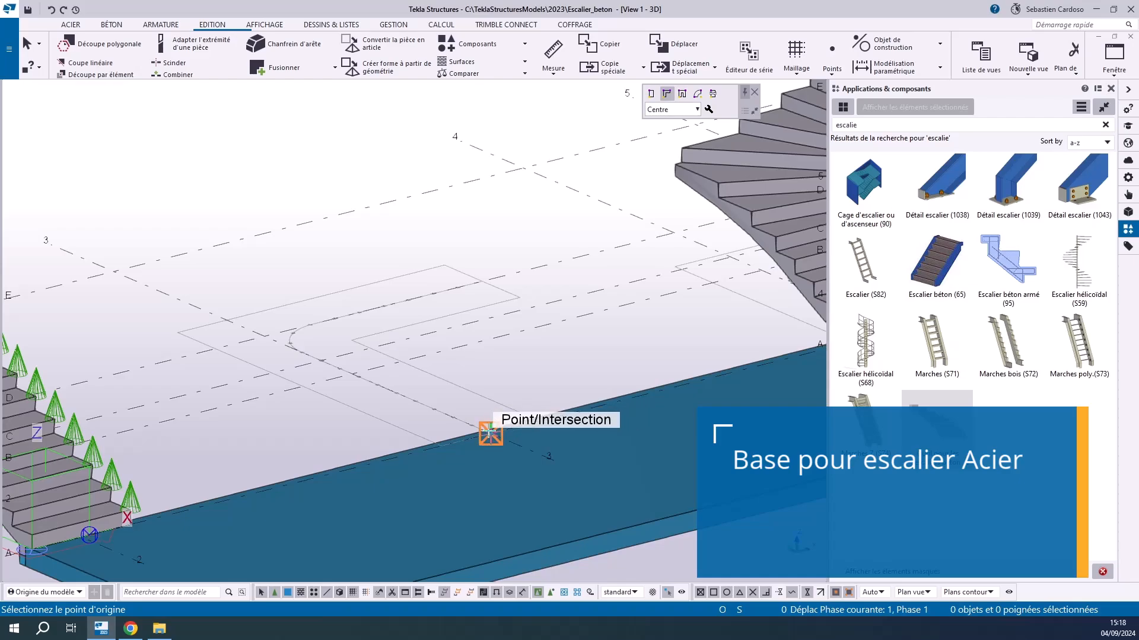
pyautogui.click(490, 434)
pyautogui.click(261, 332)
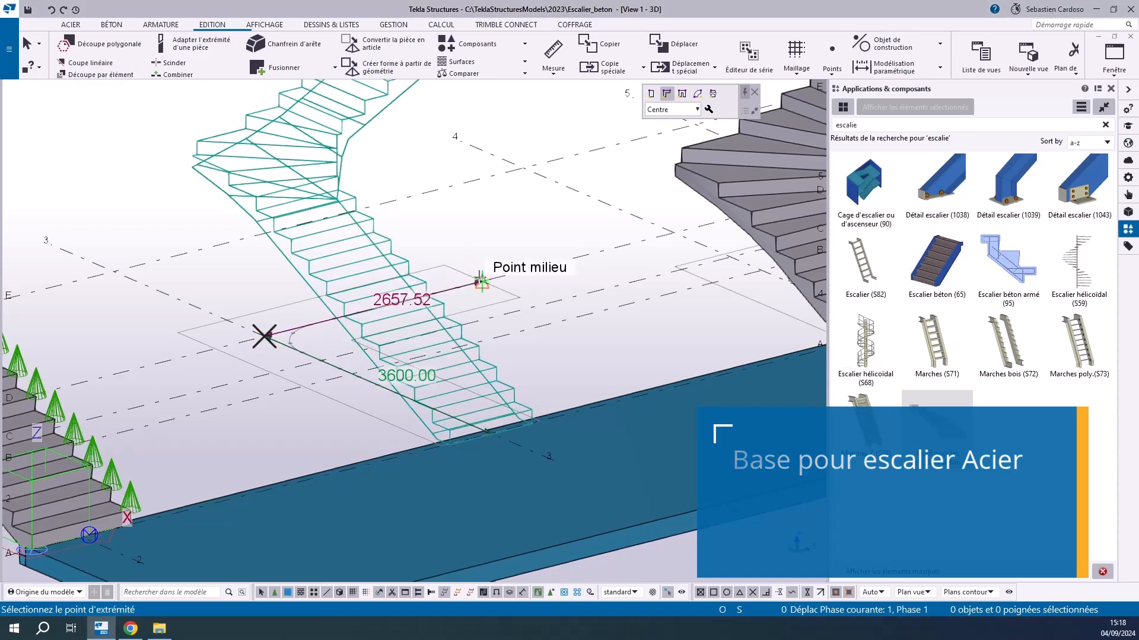
pyautogui.rightClick(123, 212)
pyautogui.click(148, 220)
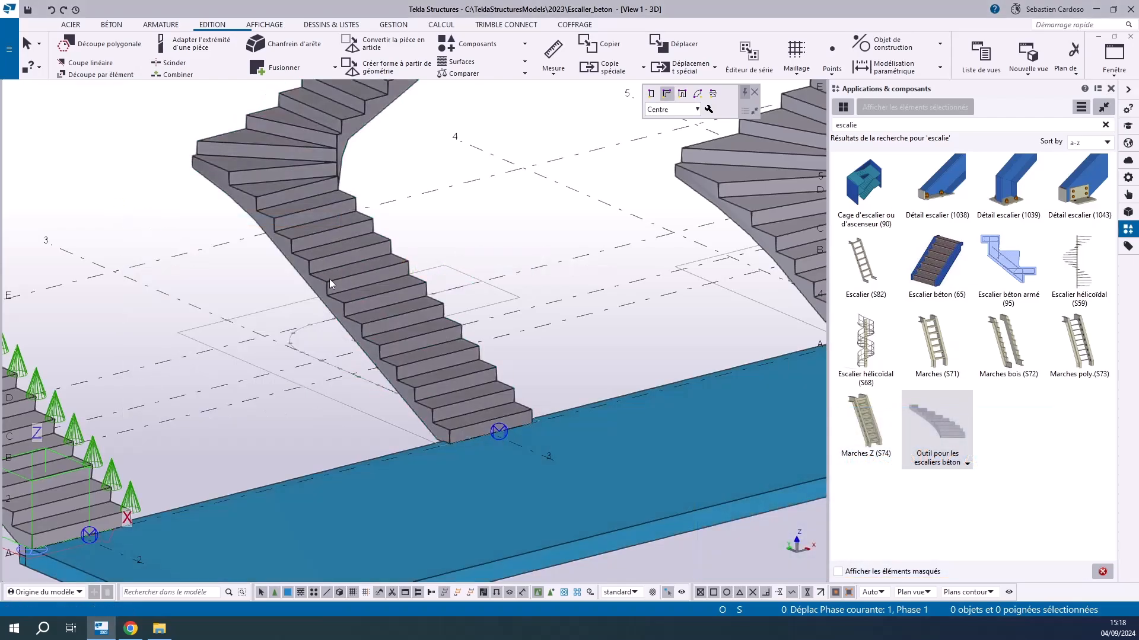
# Set the two lowest risers of the new L-shaped stair to 150 mm and its tread depth to 300 mm
pyautogui.click(368, 332)
pyautogui.scroll(2, 413, 389)
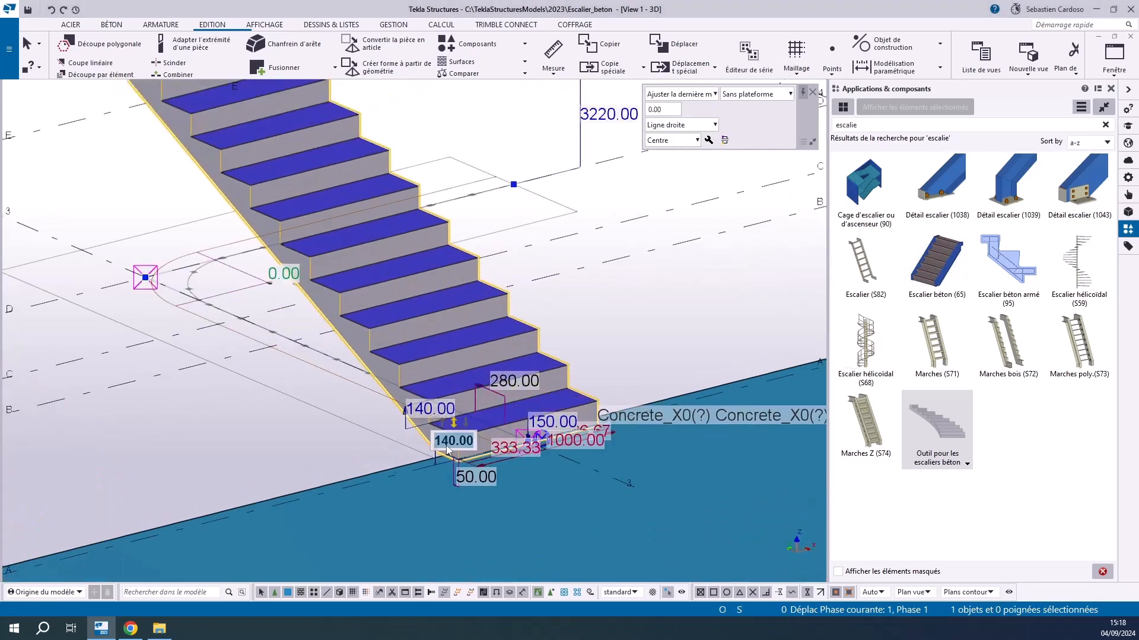
pyautogui.click(430, 409)
pyautogui.write('1')
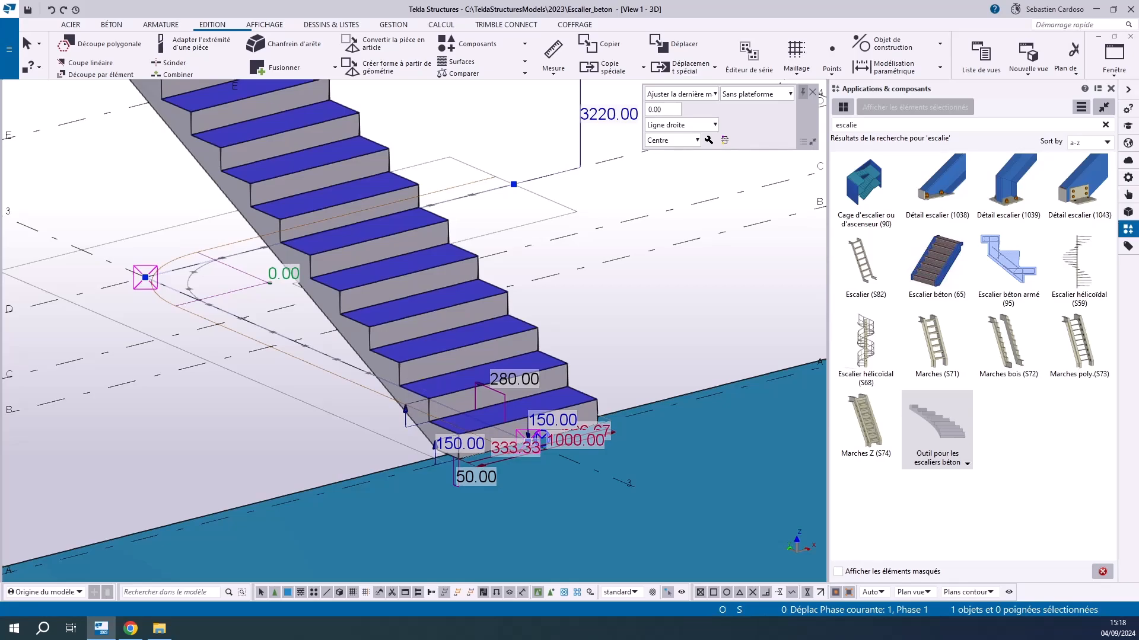
pyautogui.click(498, 380)
pyautogui.write('300')
pyautogui.press('Return')
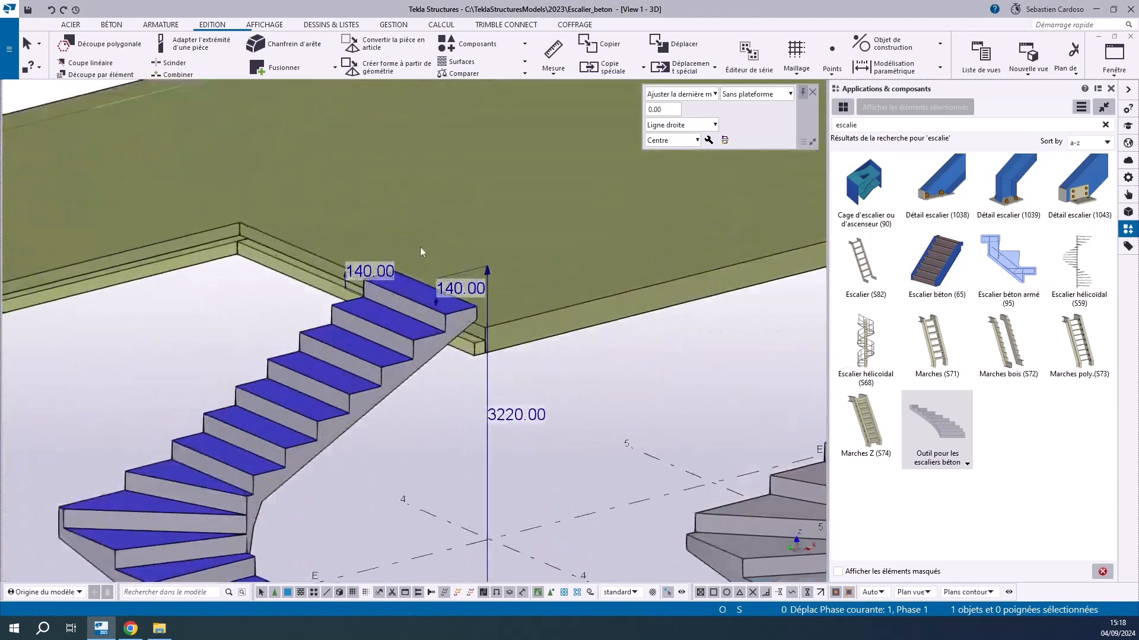
# Set the uppermost riser to 150 mm, the vertical dimension at the stair's upper end to 200 mm, and the total height to 3000 mm
pyautogui.scroll(1, 360, 276)
pyautogui.click(362, 268)
pyautogui.write('150')
pyautogui.press('Return')
pyautogui.click(458, 290)
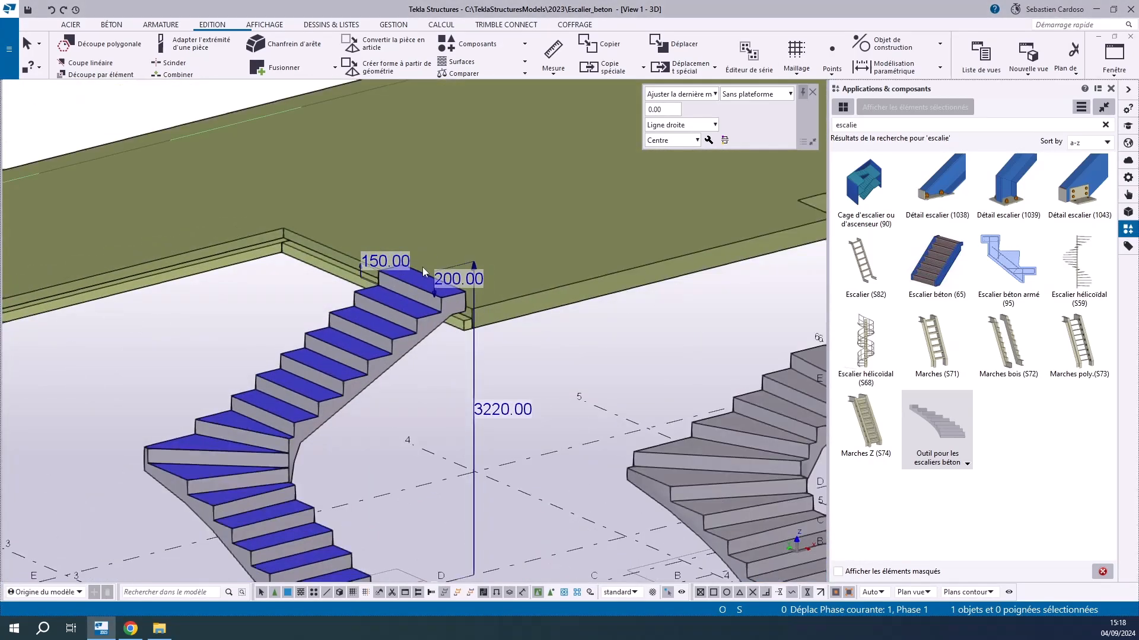
pyautogui.click(491, 407)
pyautogui.write('300.0')
pyautogui.press('Return')
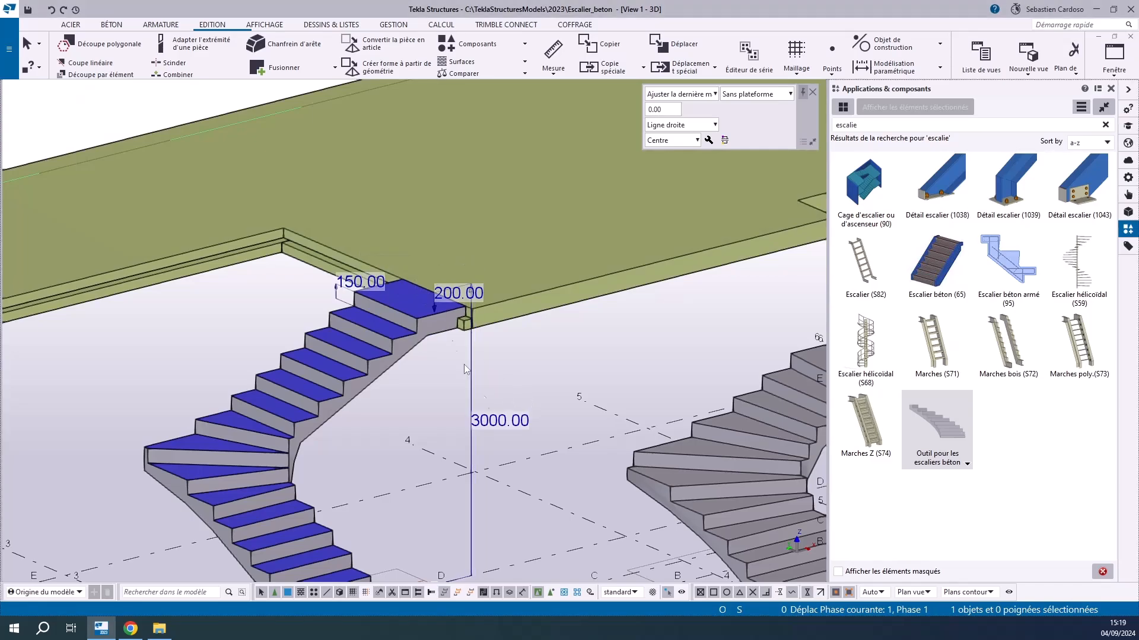
# Set the stair width to 1200 mm and the side distance at the first tread to 600 mm
pyautogui.scroll(-4, 489, 398)
pyautogui.scroll(8, 432, 448)
pyautogui.click(392, 480)
pyautogui.write('1200')
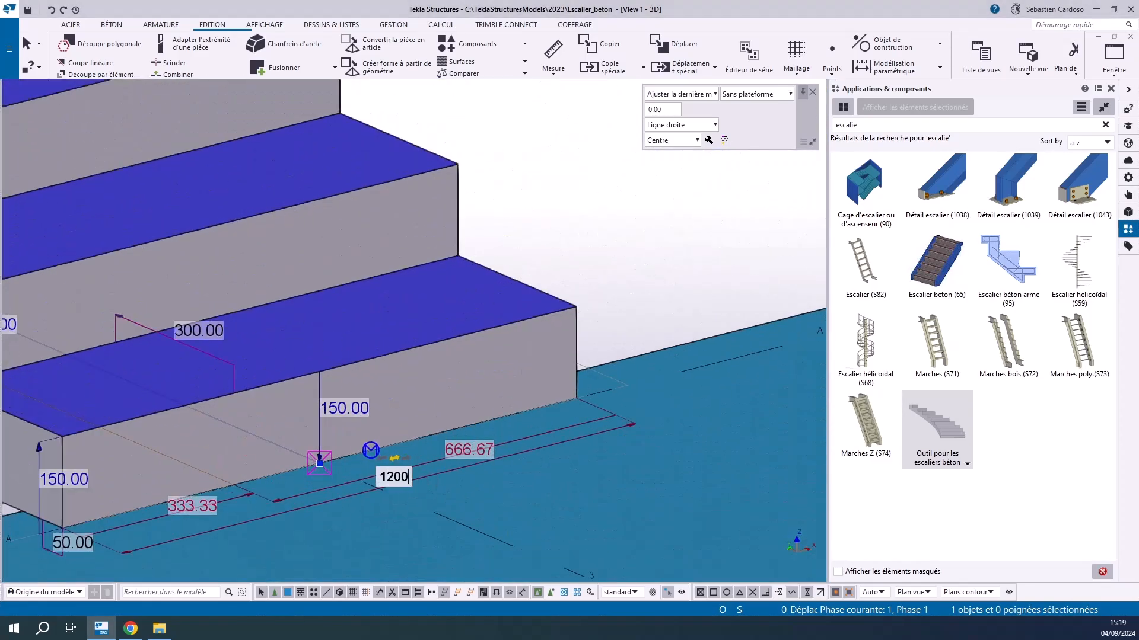
pyautogui.press('Return')
pyautogui.click(485, 448)
pyautogui.scroll(-5, 319, 458)
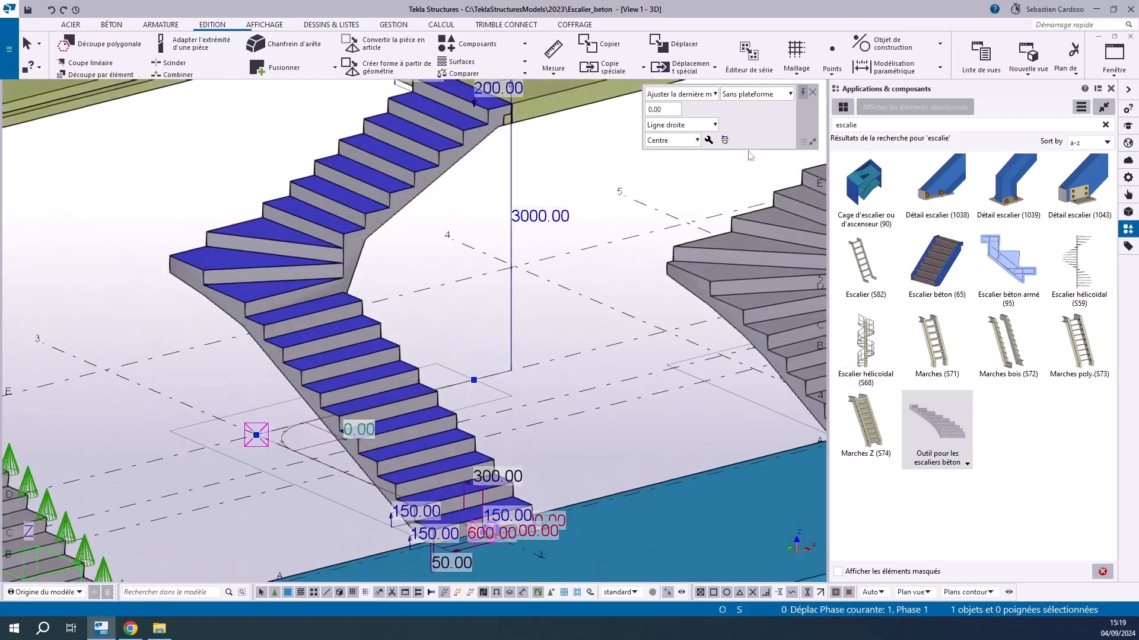
# Change the stair type to Escalier à plateforme and set the tread thickness to 100 mm
pyautogui.click(708, 142)
pyautogui.click(615, 187)
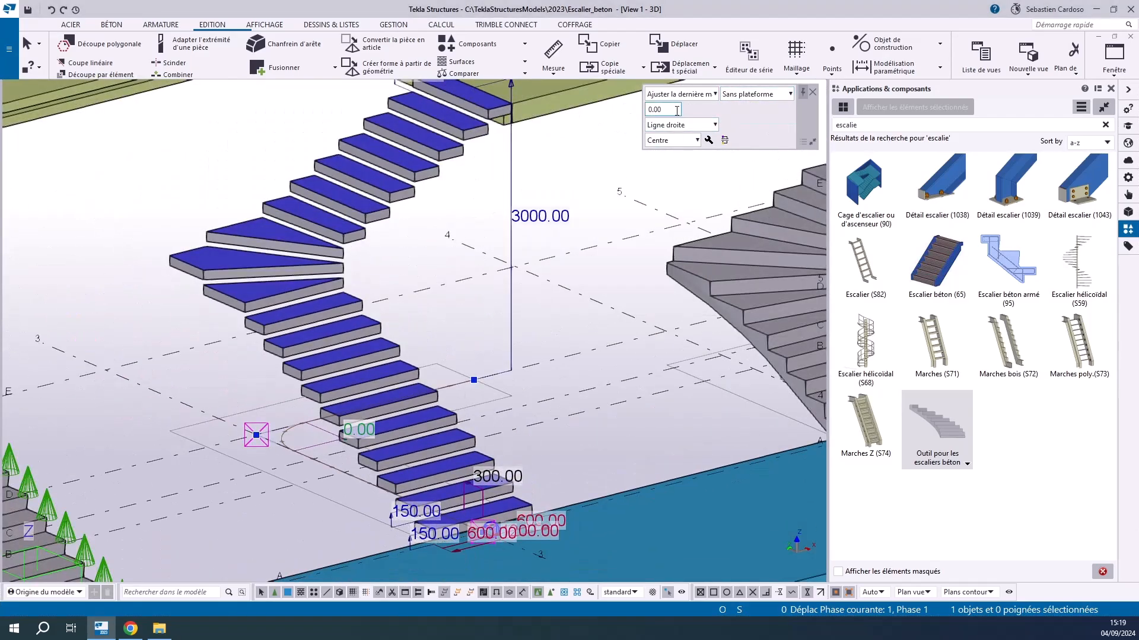
pyautogui.press('Return')
# Check the top tread against the upper slab and set the lowest riser height to 130 mm
pyautogui.scroll(2, 314, 325)
pyautogui.scroll(-3, 319, 261)
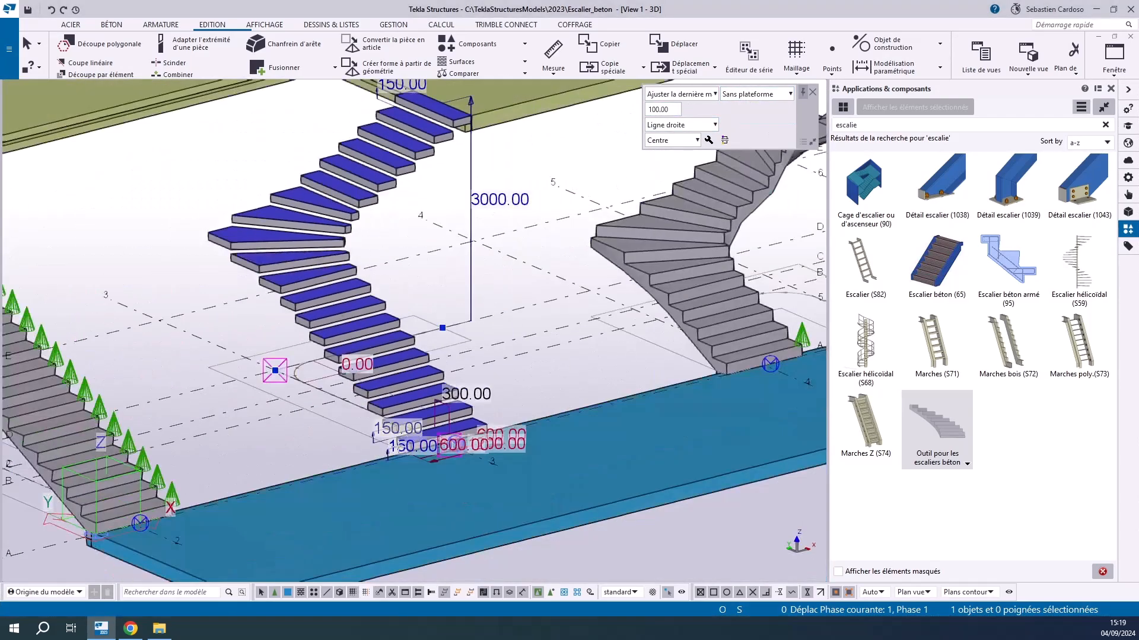
pyautogui.scroll(4, 401, 458)
pyautogui.scroll(-5, 371, 503)
pyautogui.scroll(4, 393, 223)
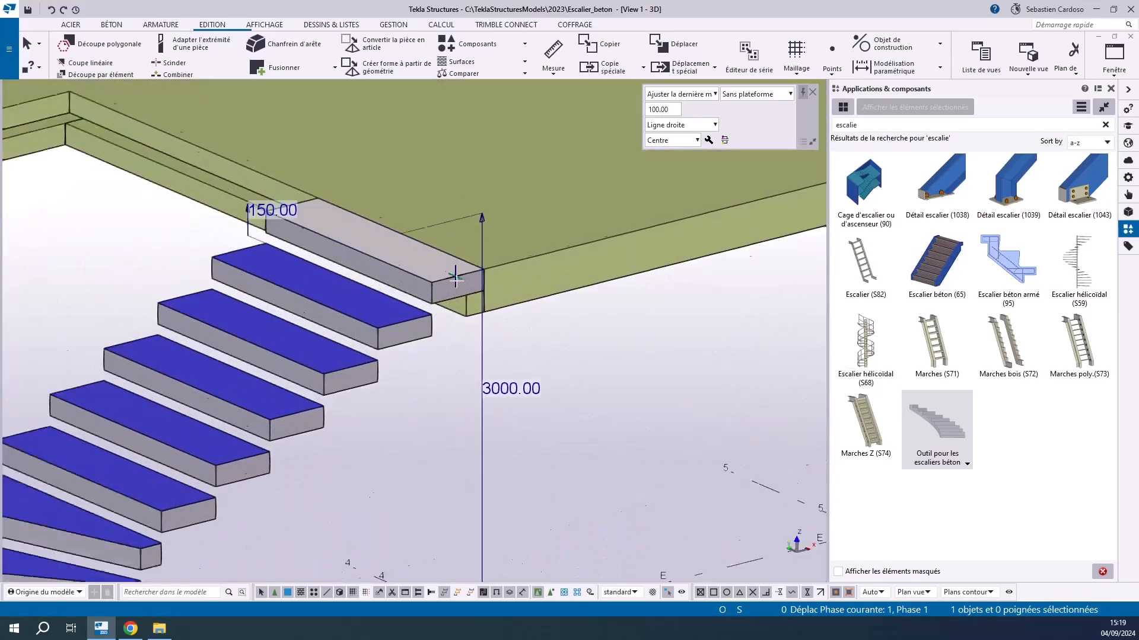
pyautogui.scroll(-1, 380, 249)
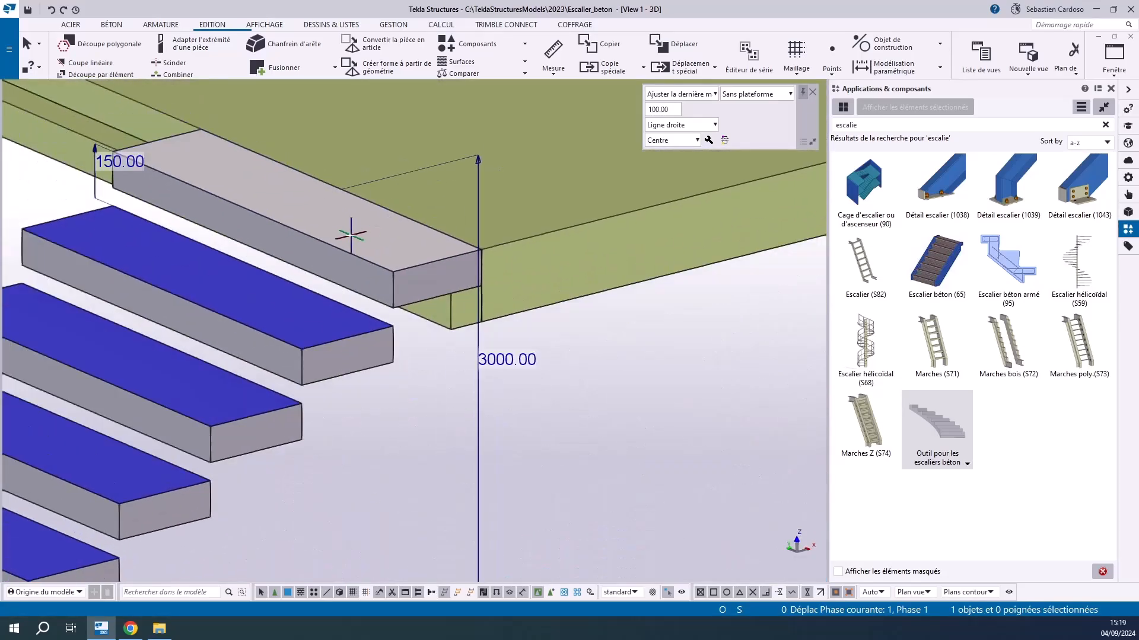
pyautogui.scroll(-4, 274, 208)
pyautogui.scroll(6, 334, 459)
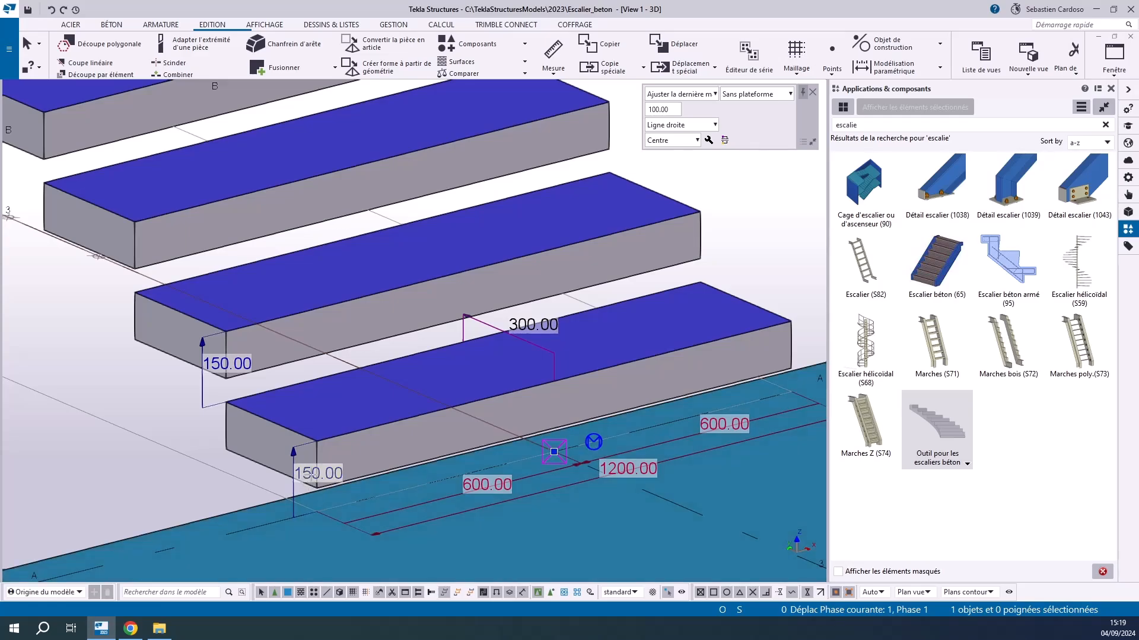
pyautogui.click(308, 473)
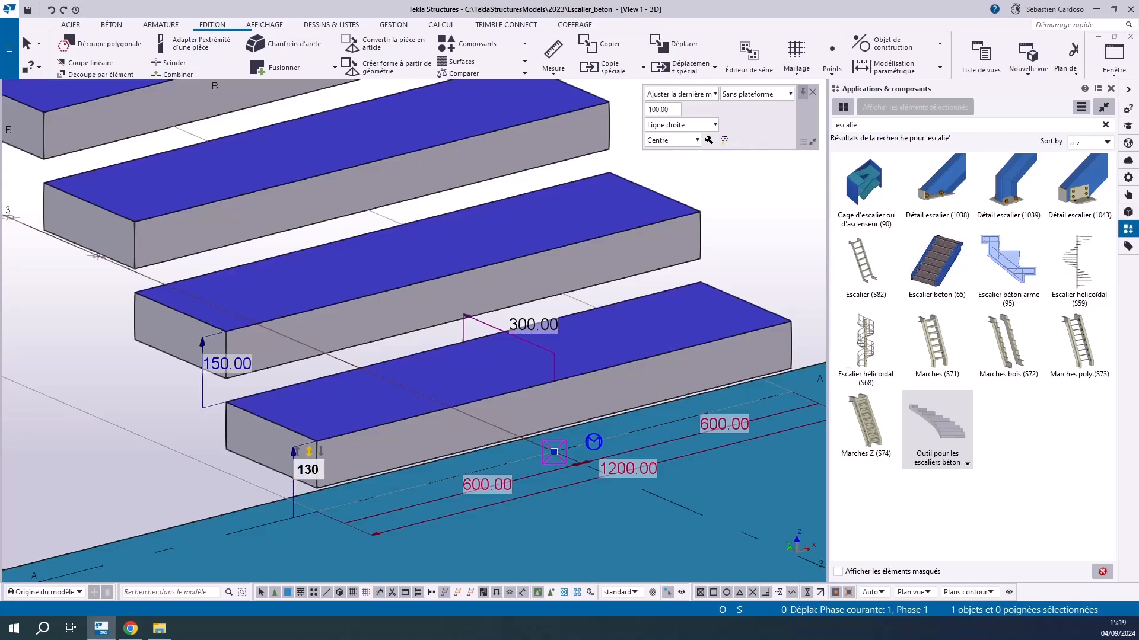
pyautogui.press('Return')
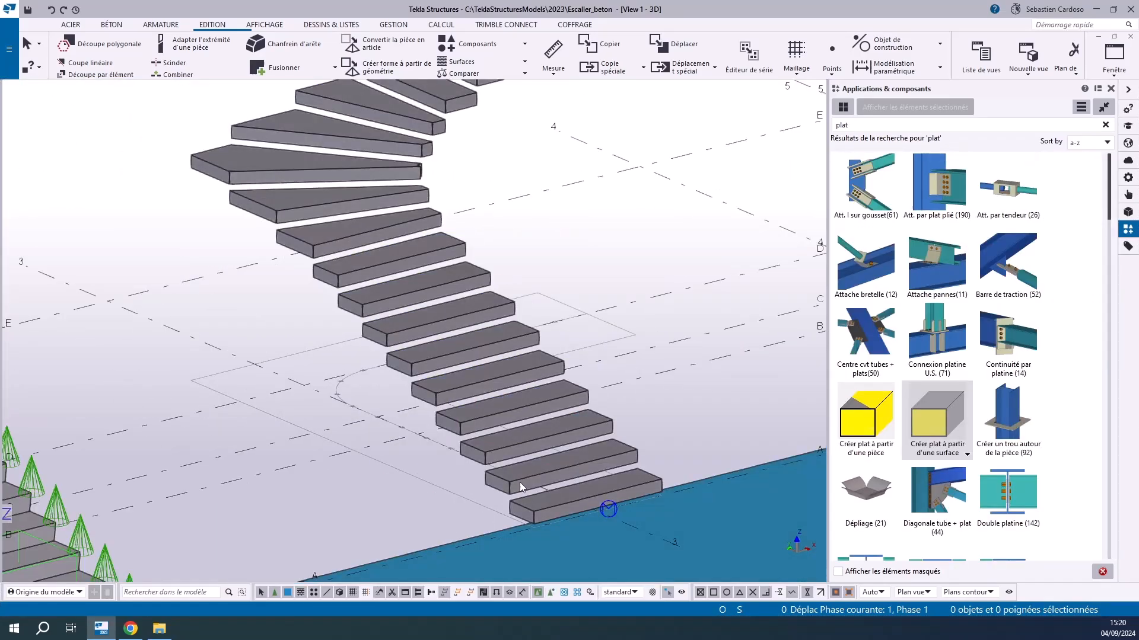
# Set the platform stair's Premier overhang (Dépassement) to 30 mm and change its Dernier overhang
pyautogui.click(520, 483)
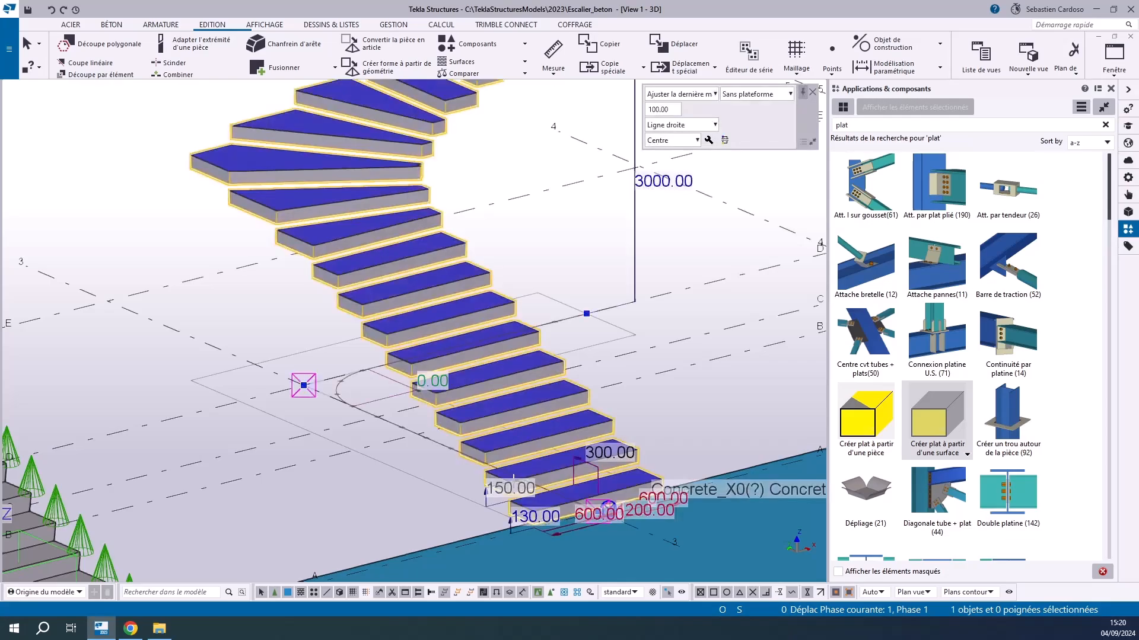
pyautogui.click(708, 140)
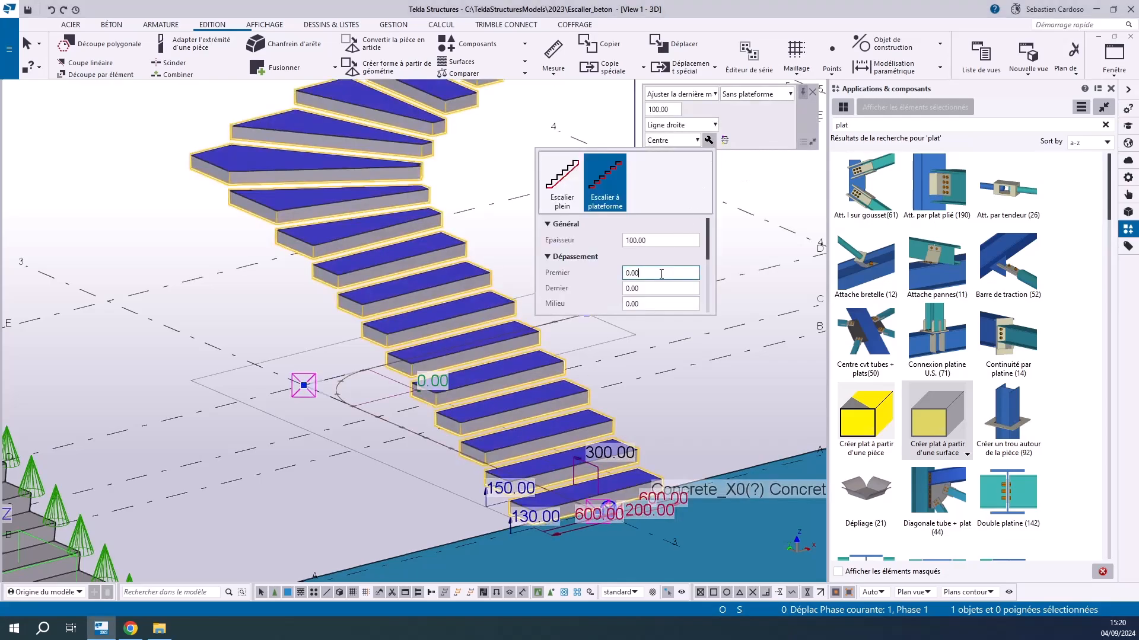
pyautogui.write('20')
pyautogui.press('Return')
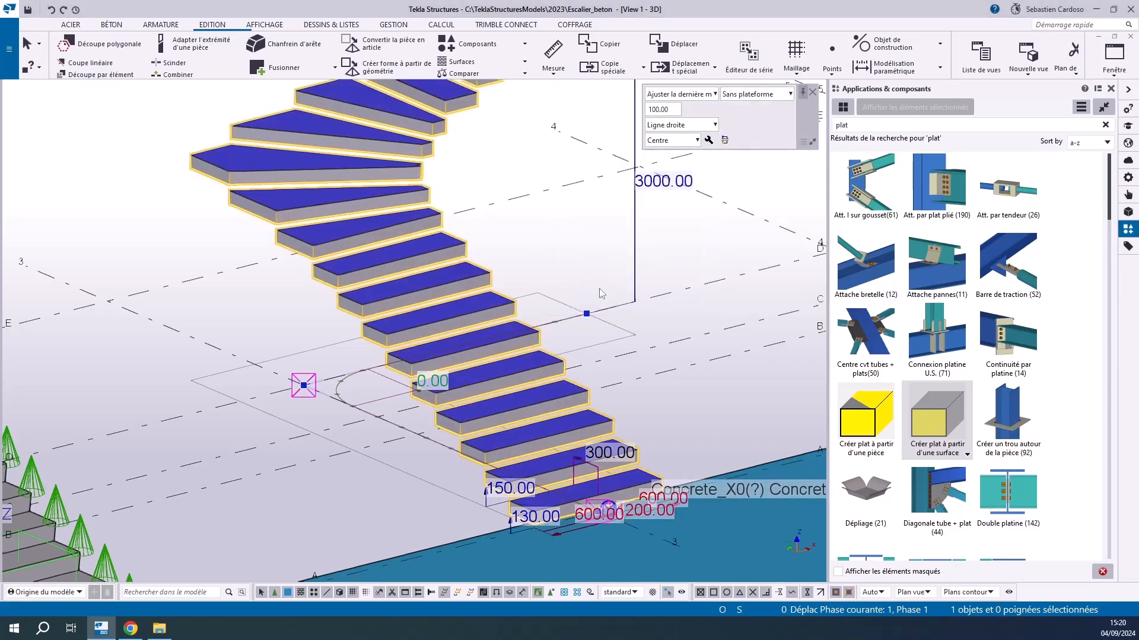
pyautogui.click(708, 140)
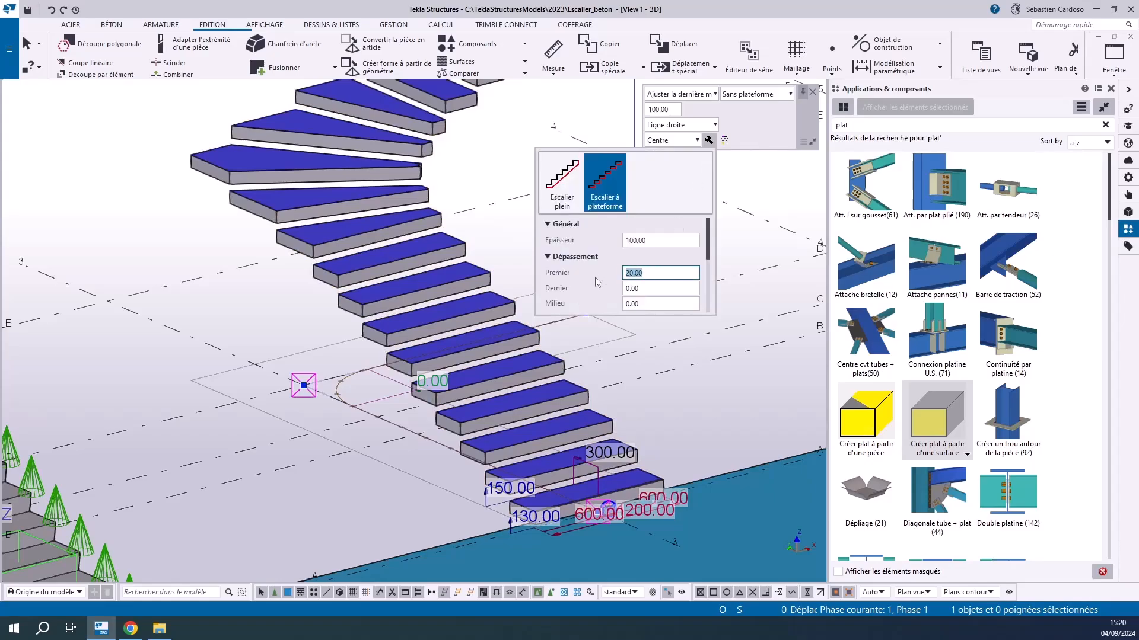
pyautogui.press('Return')
pyautogui.click(695, 141)
pyautogui.click(708, 140)
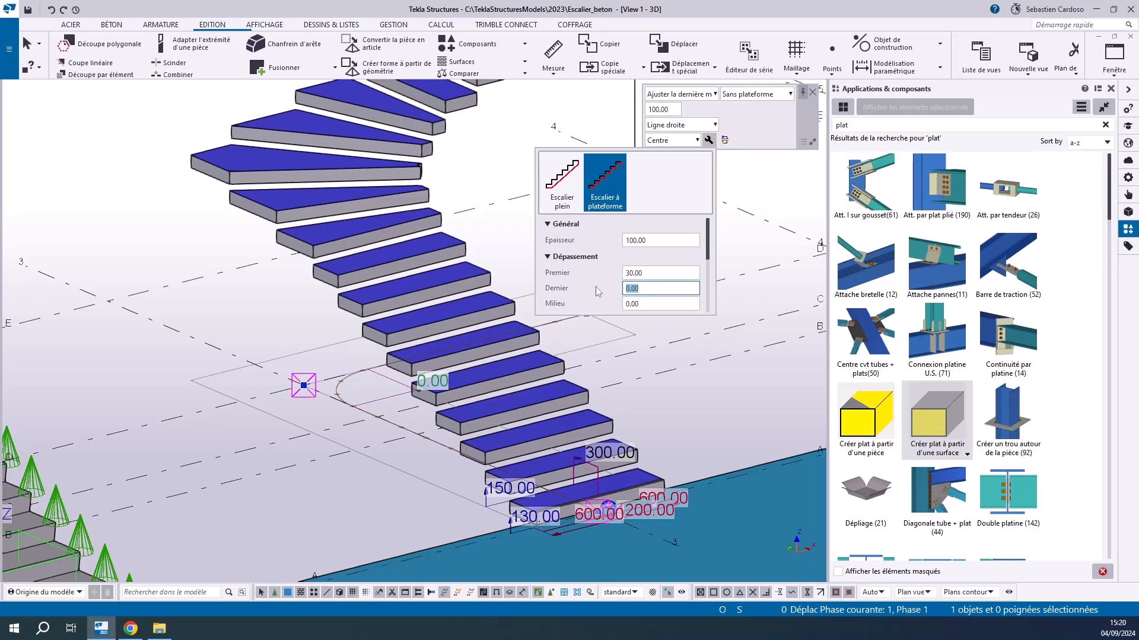
pyautogui.press('Return')
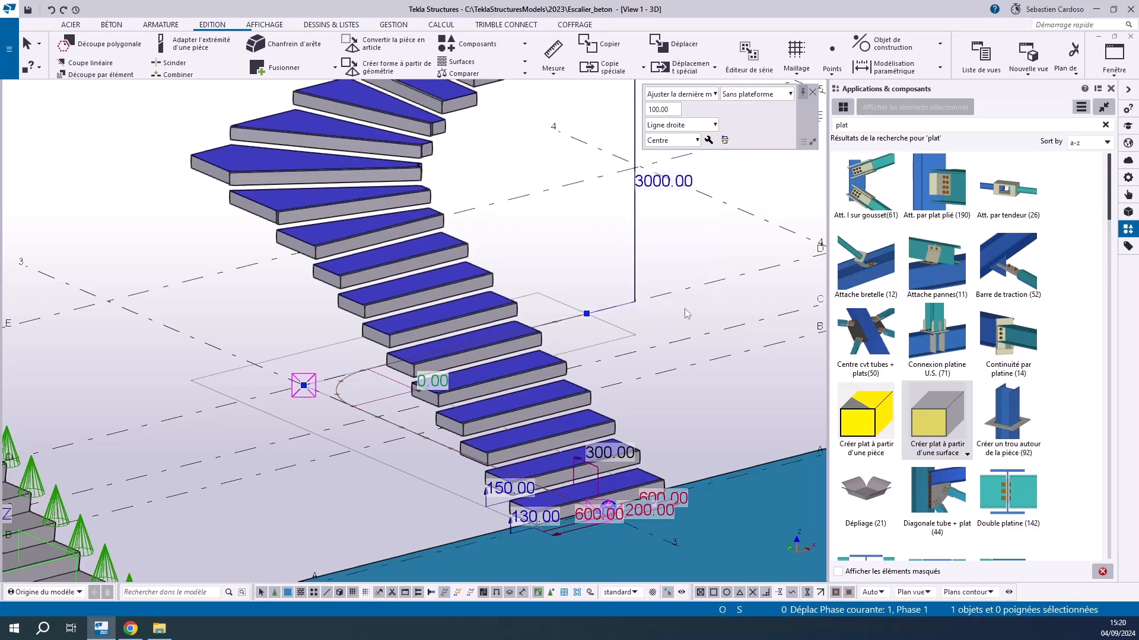
pyautogui.click(695, 422)
# Create a plate on the top face of every tread using Créer plat à partir d'une surface
pyautogui.scroll(5, 611, 526)
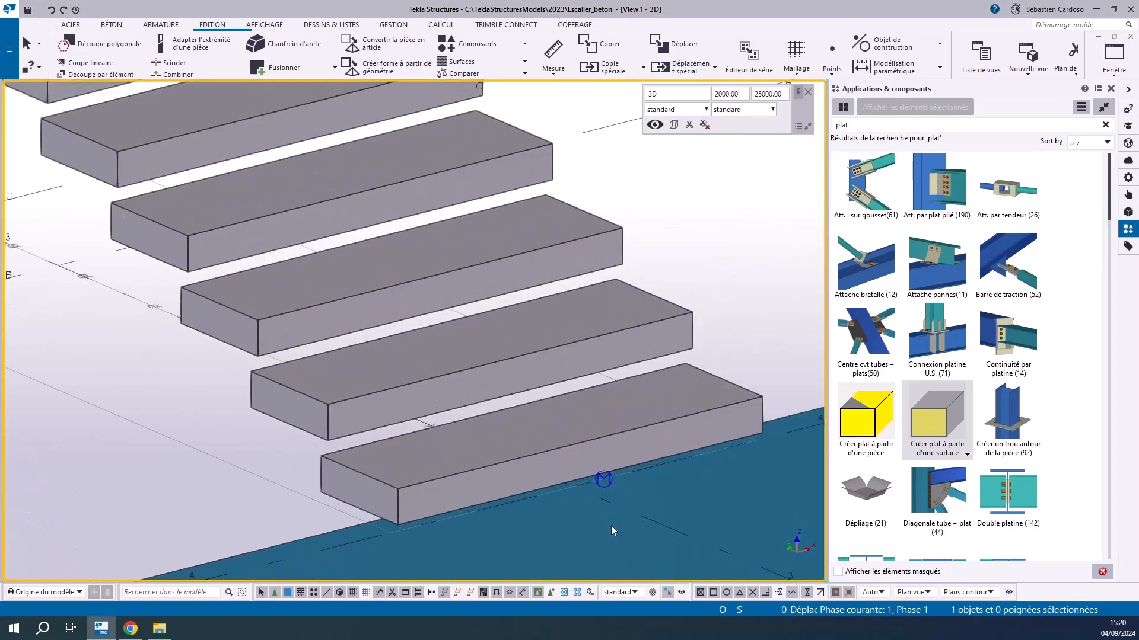
pyautogui.click(908, 417)
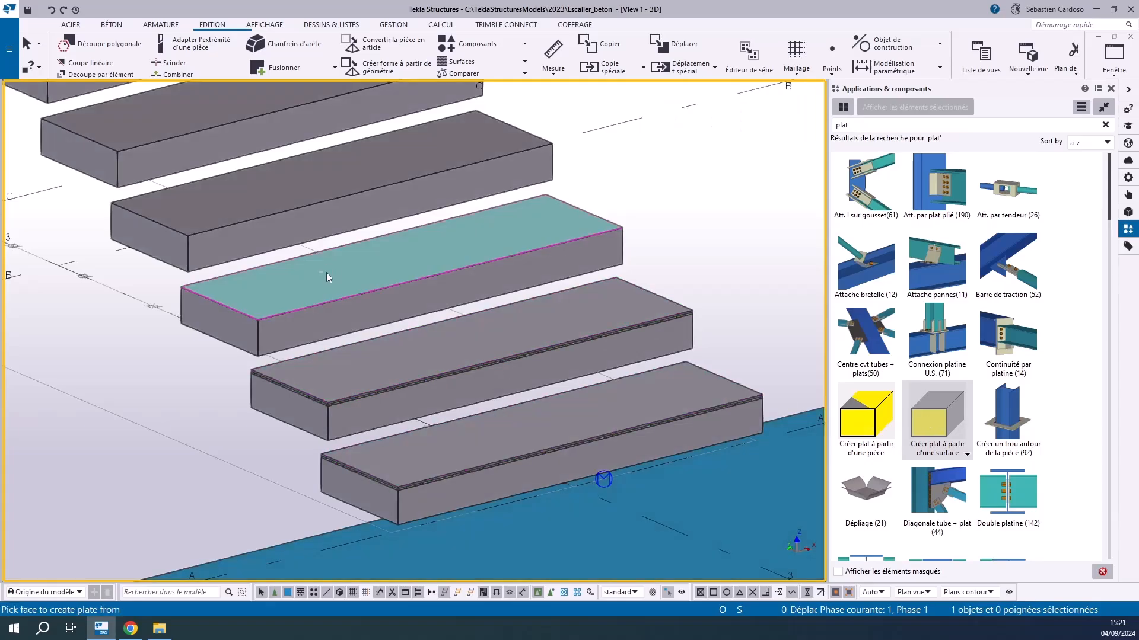
pyautogui.scroll(-5, 326, 267)
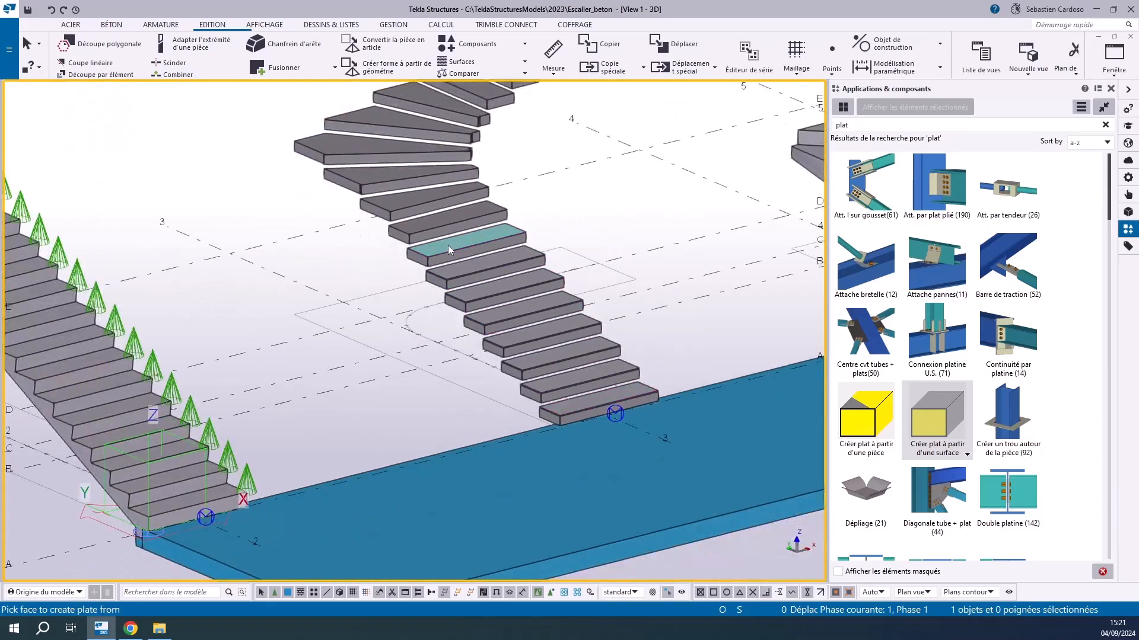
pyautogui.scroll(-5, 340, 145)
pyautogui.scroll(6, 300, 325)
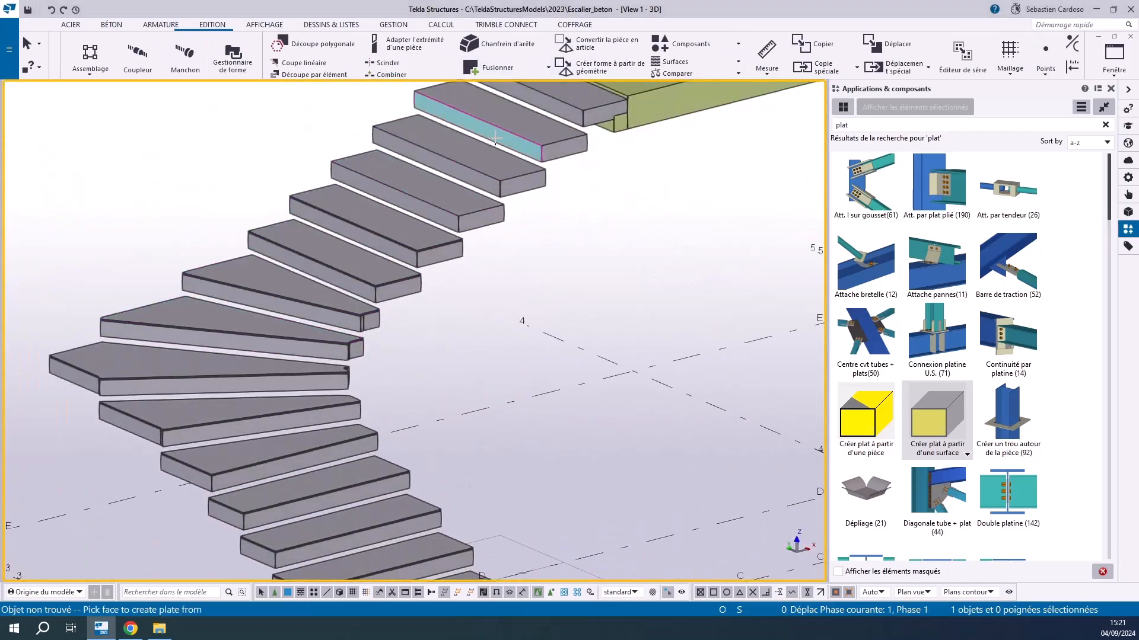
pyautogui.moveTo(528, 127); pyautogui.dragTo(529, 186, button='middle')
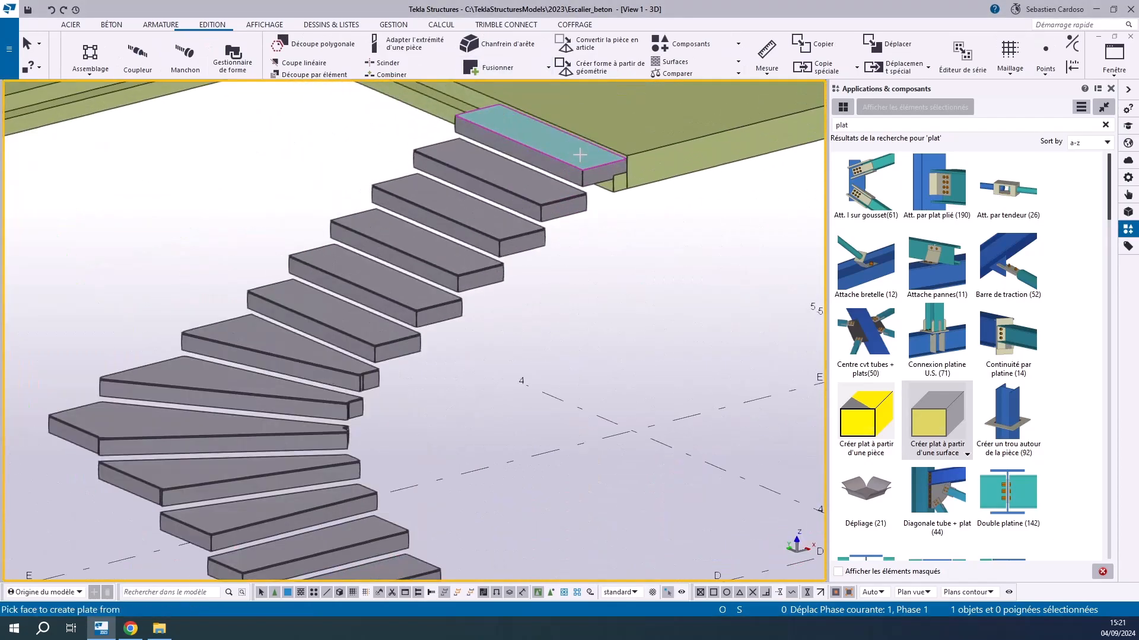
pyautogui.press('Escape')
# Delete the concrete base stair beneath the plates and select all the tread plates together
pyautogui.scroll(-4, 376, 157)
pyautogui.scroll(4, 242, 351)
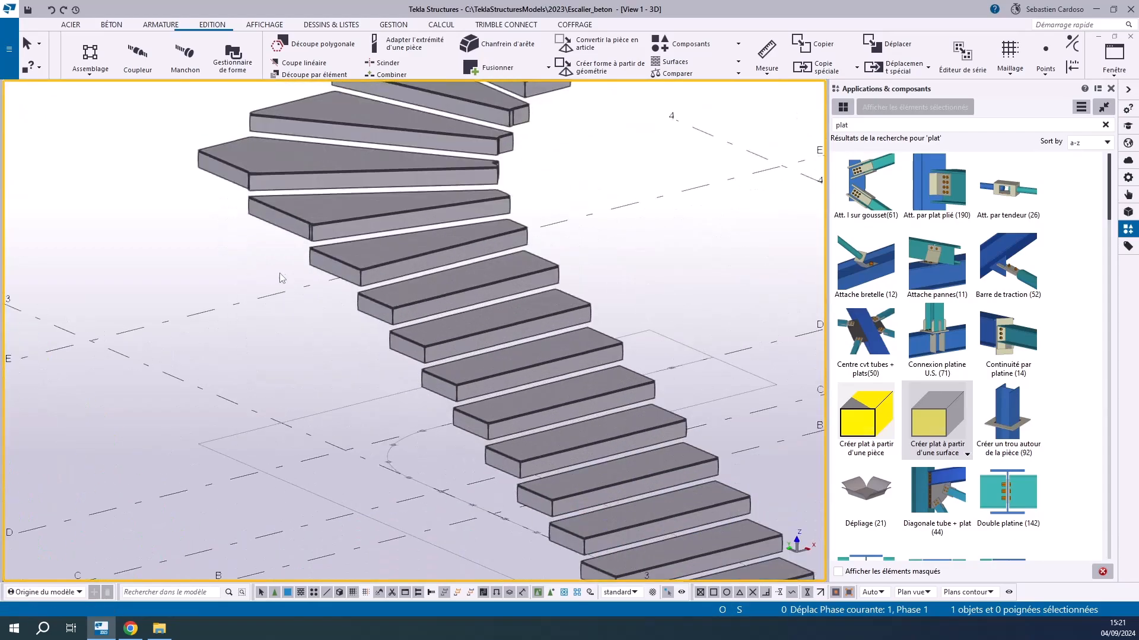
pyautogui.click(322, 272)
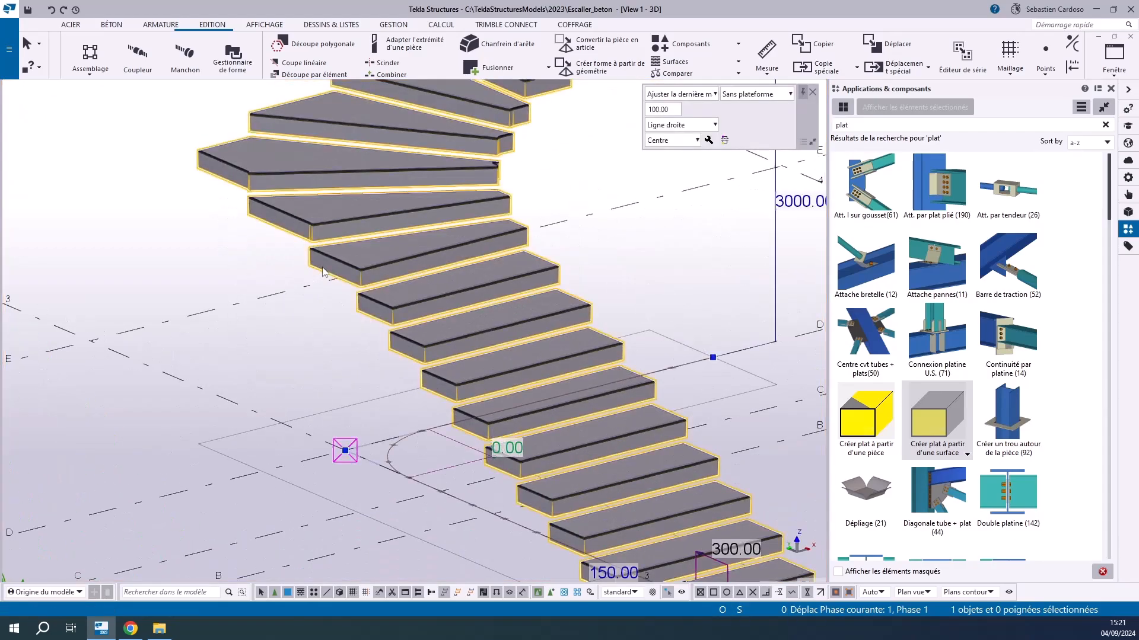
pyautogui.press('Escape')
pyautogui.scroll(-6, 410, 259)
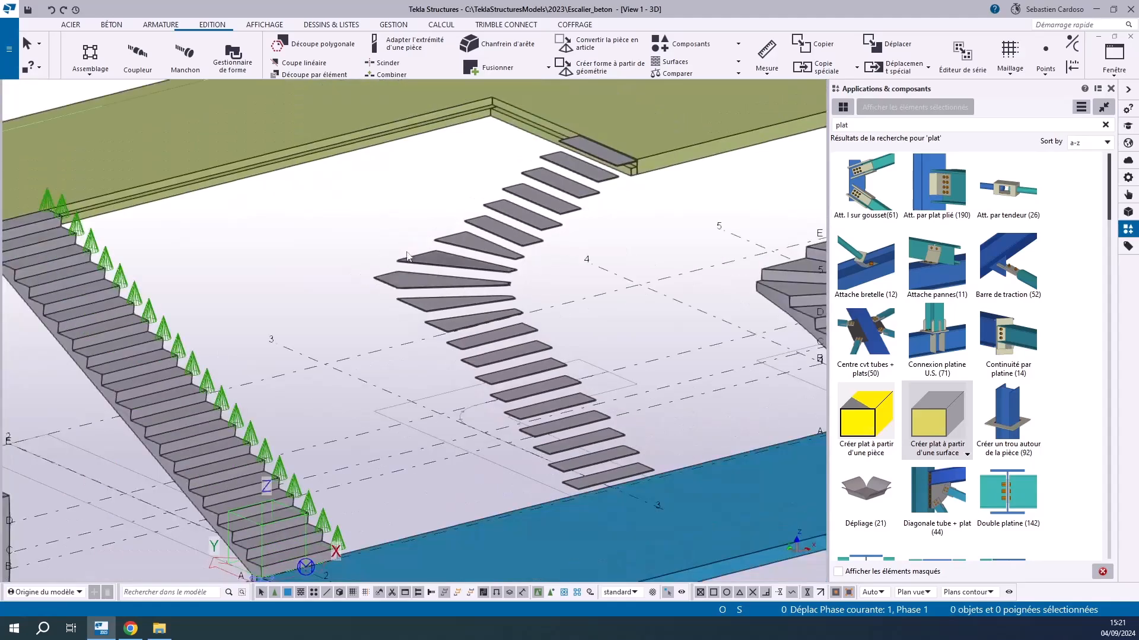
pyautogui.moveTo(318, 160); pyautogui.dragTo(703, 501)
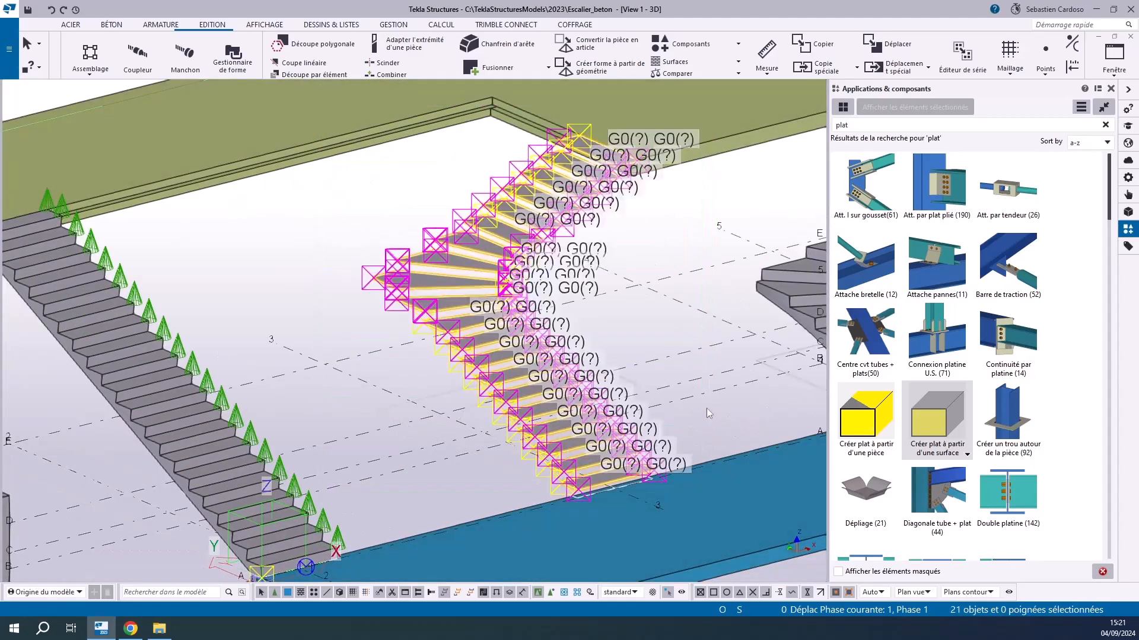
# Set the profile of all selected tread plates to PL20 and their depth position to Devant
pyautogui.click(1123, 180)
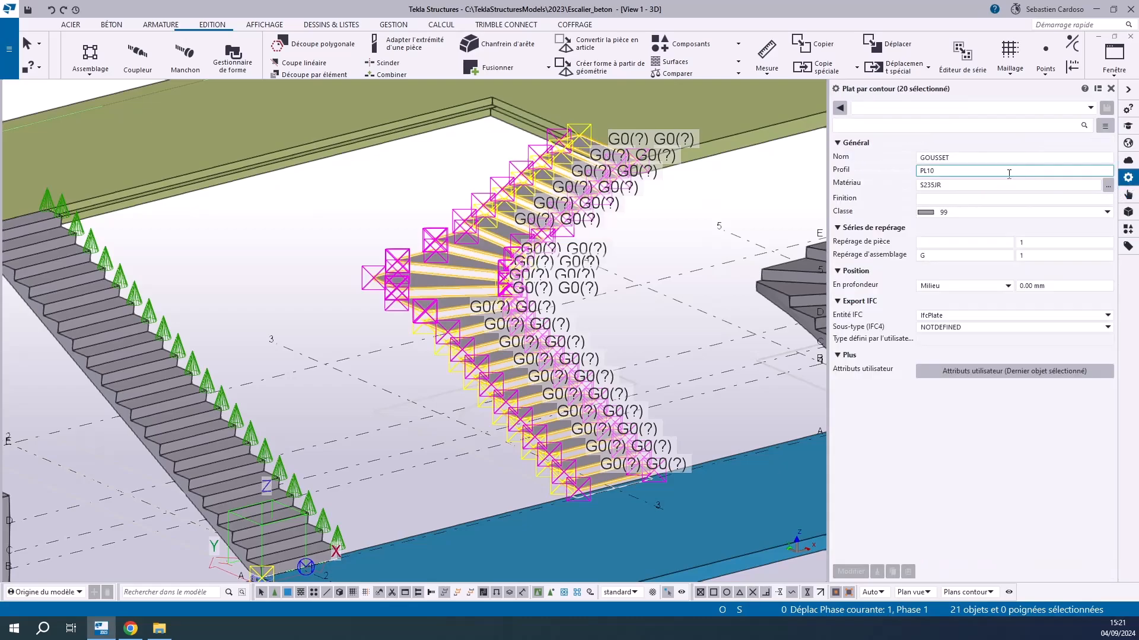
pyautogui.press('BackSpace')
pyautogui.write('2')
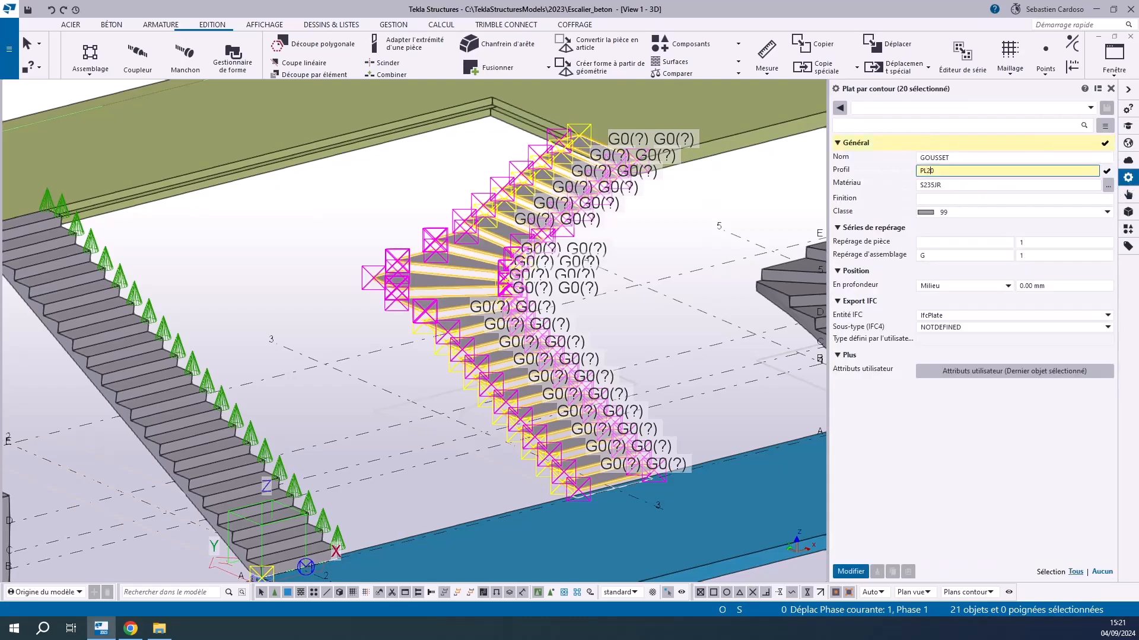
pyautogui.click(994, 279)
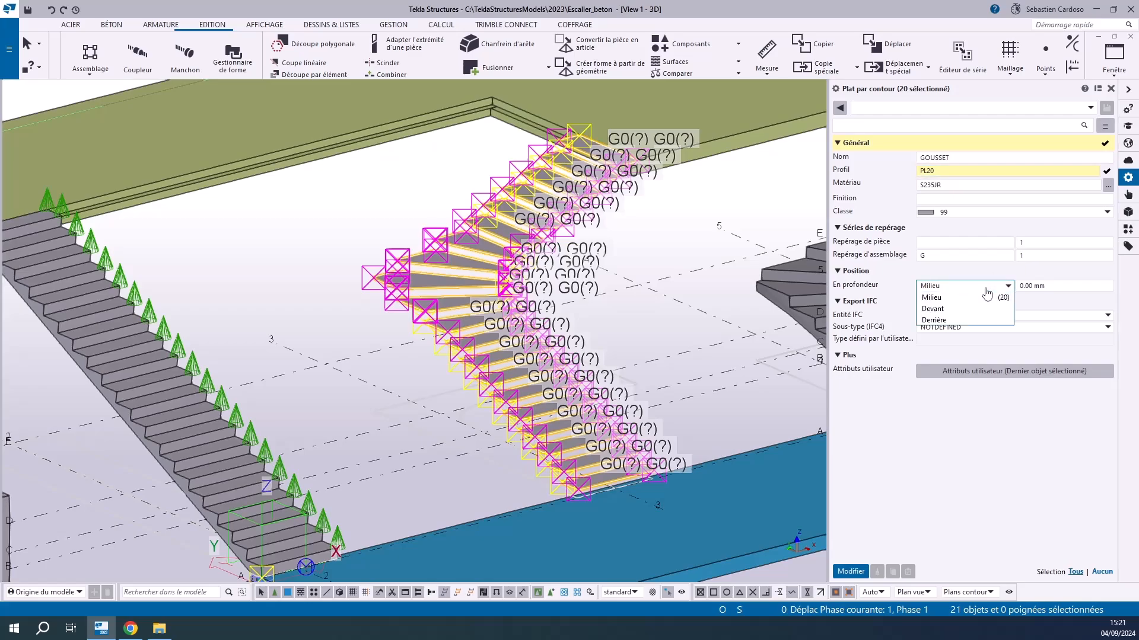
pyautogui.click(937, 304)
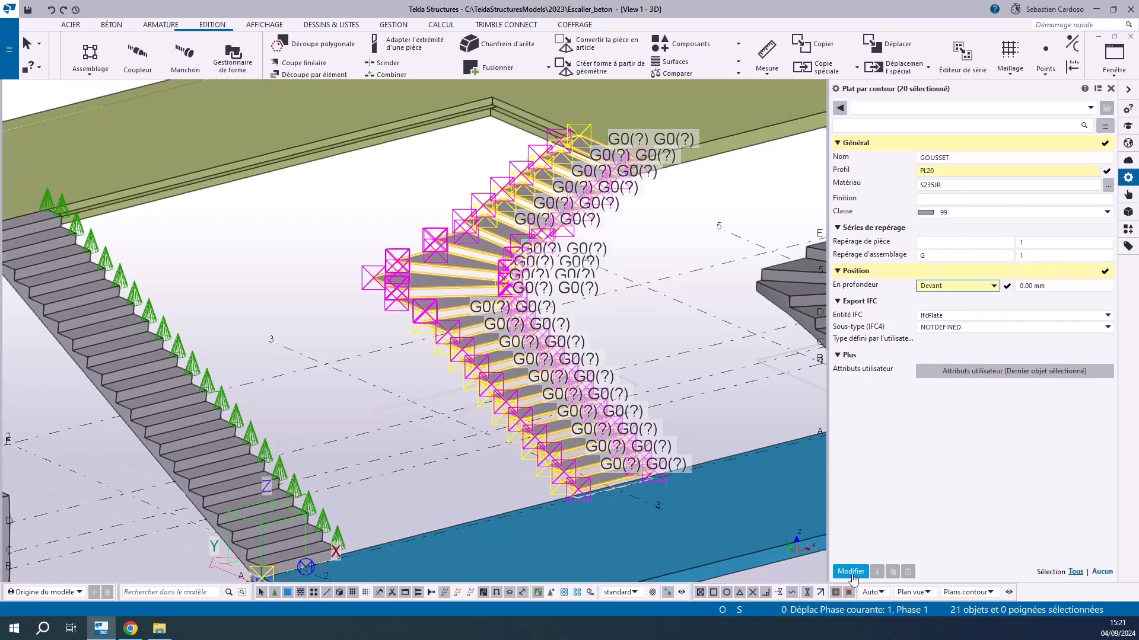
pyautogui.click(851, 572)
pyautogui.scroll(6, 593, 498)
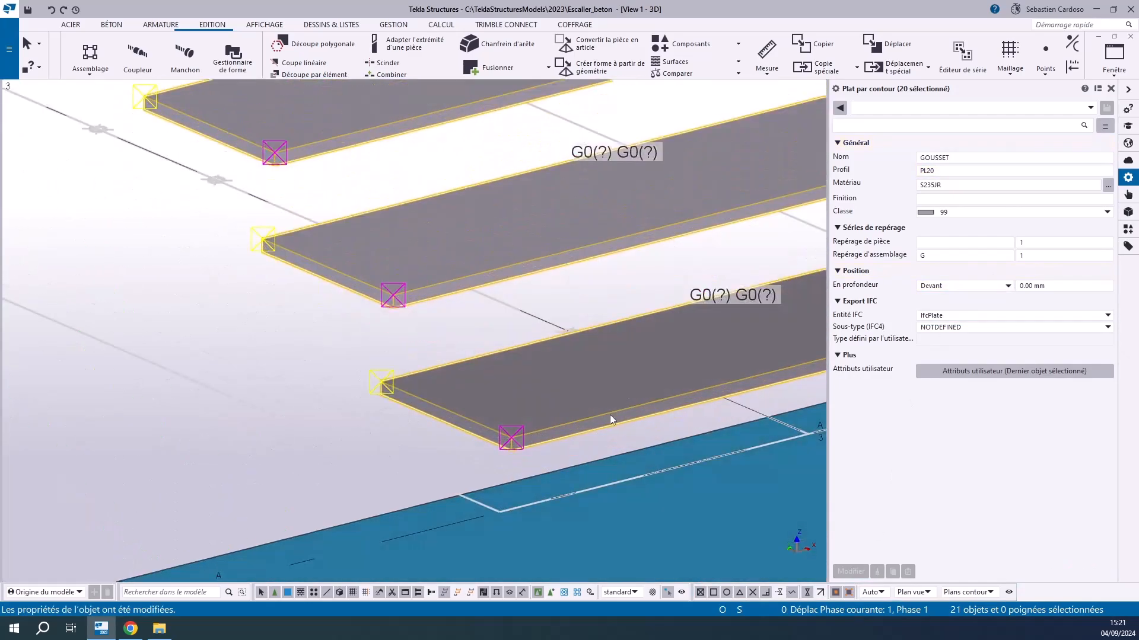
# Change the depth position of all tread plates to Derrière and check them against the upper slab
pyautogui.click(930, 289)
pyautogui.click(928, 321)
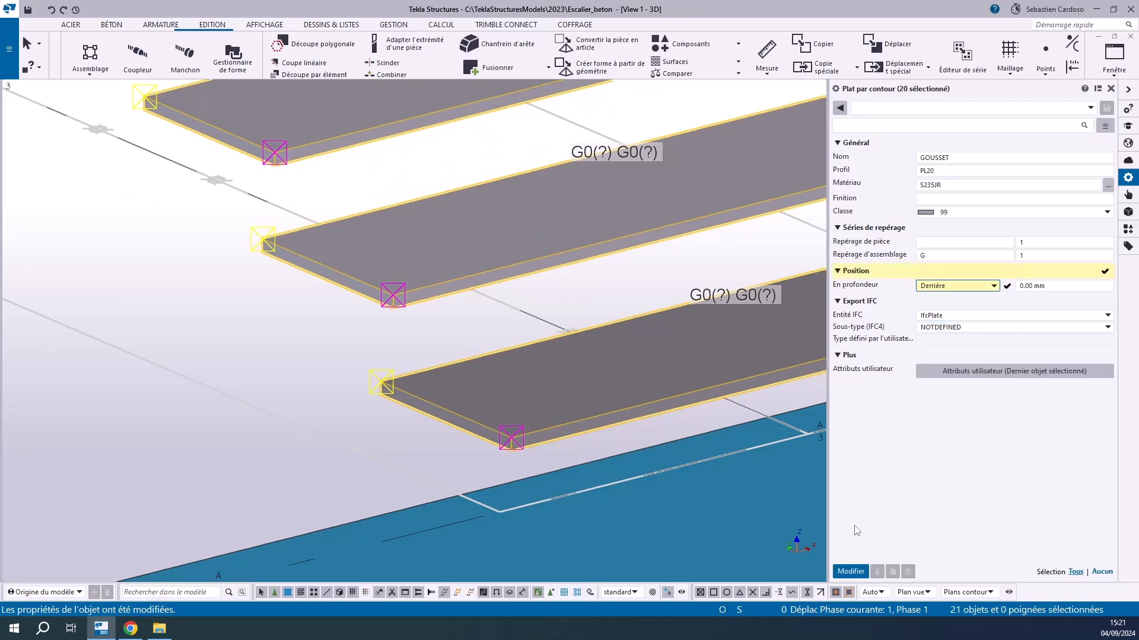
pyautogui.click(850, 572)
pyautogui.click(368, 423)
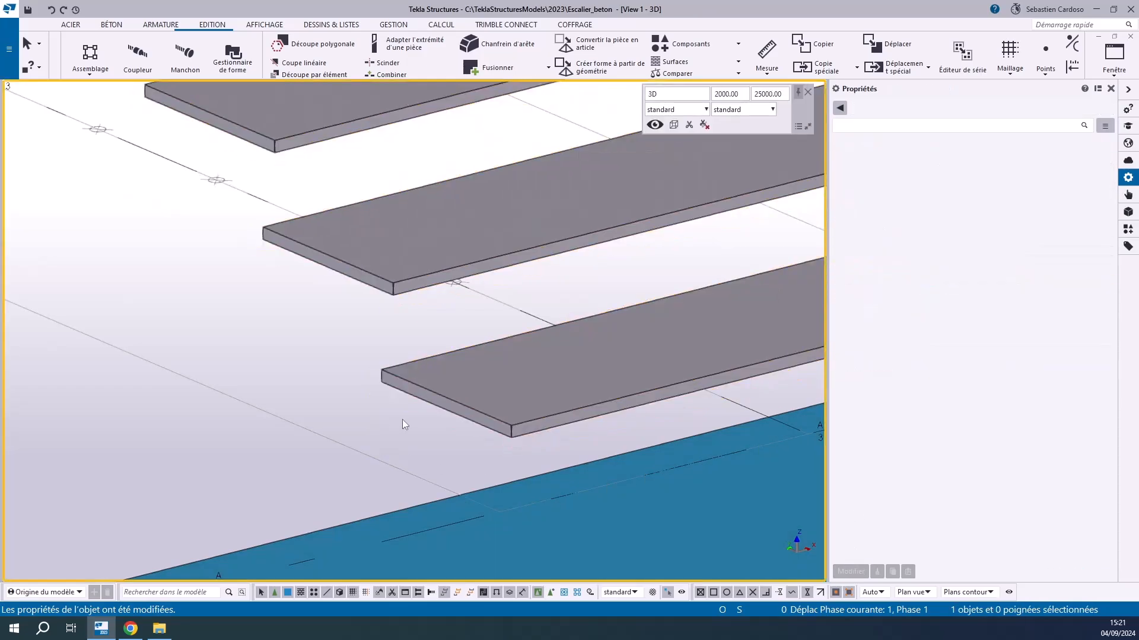
pyautogui.scroll(-8, 402, 420)
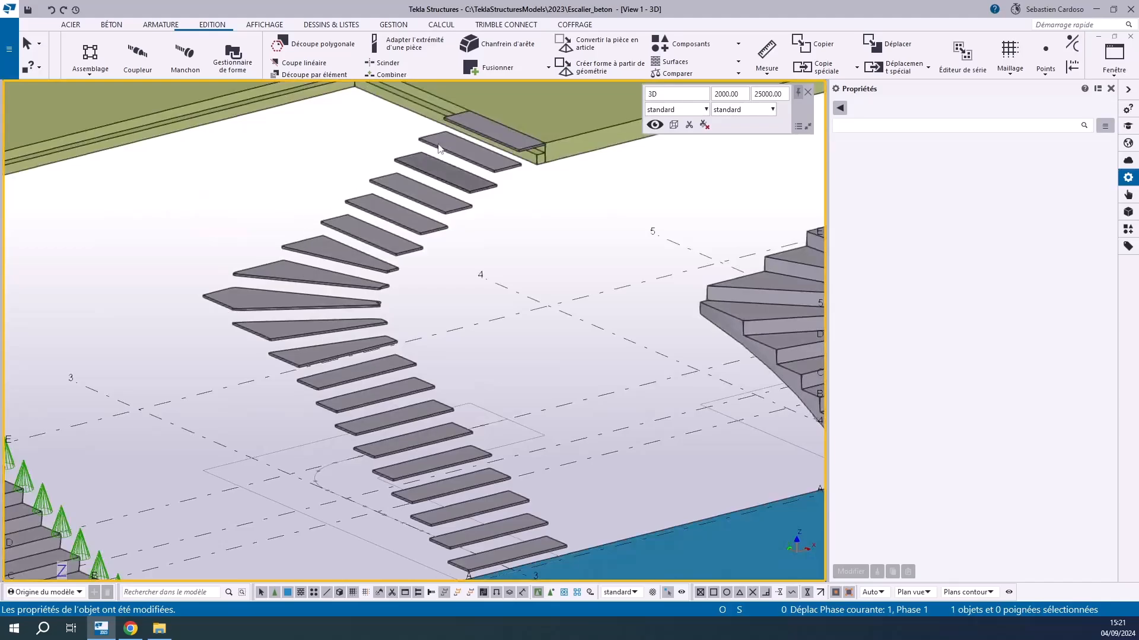
pyautogui.scroll(8, 538, 133)
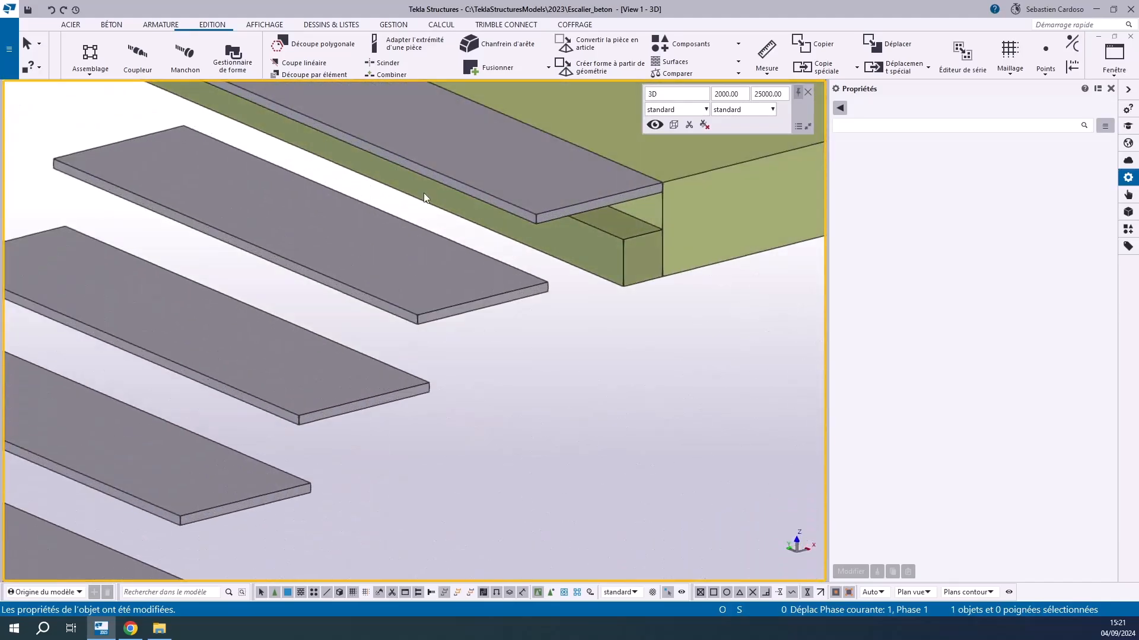
pyautogui.scroll(-5, 555, 177)
pyautogui.scroll(6, 396, 434)
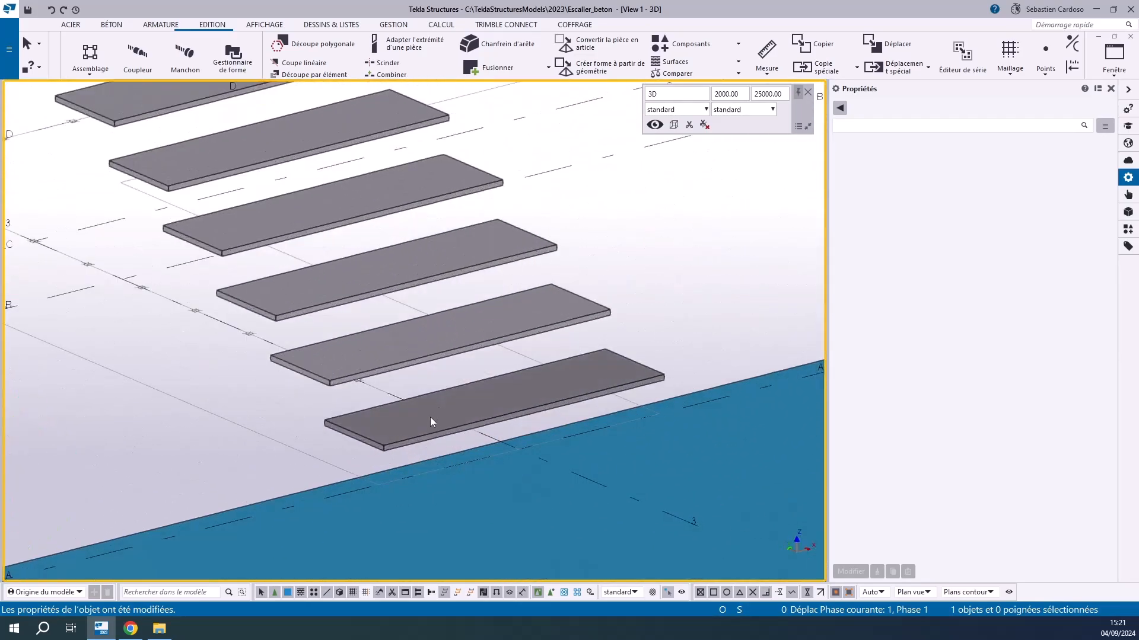
# In plan view, adjust a winder tread plate's outer corner point to line up with its straight side edge
pyautogui.click(430, 422)
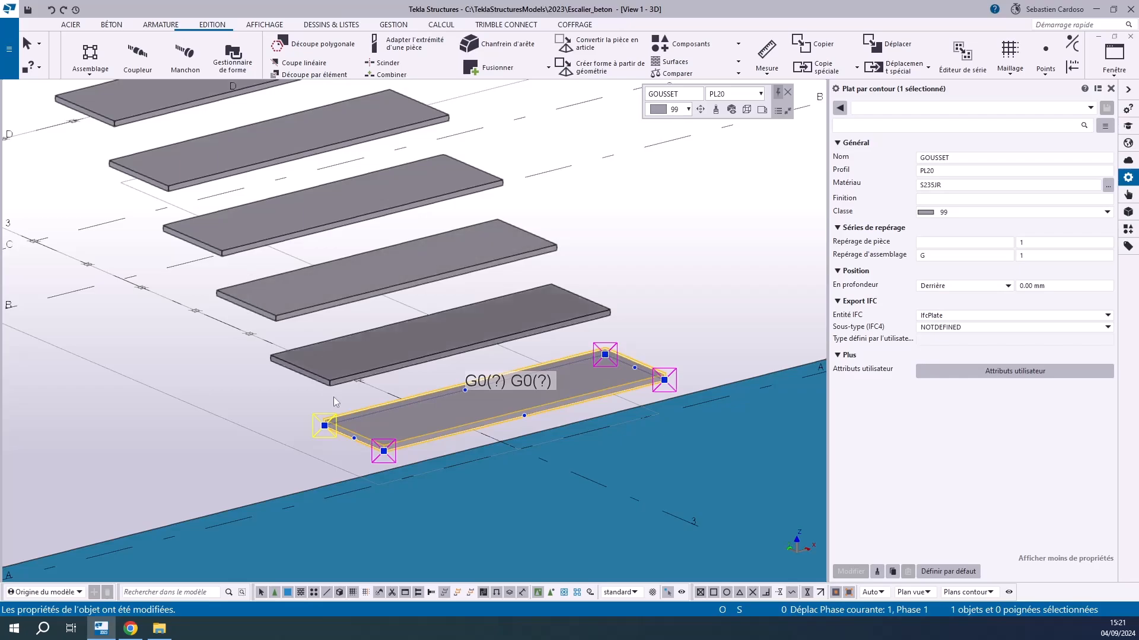
pyautogui.scroll(-5, 332, 393)
pyautogui.scroll(6, 417, 279)
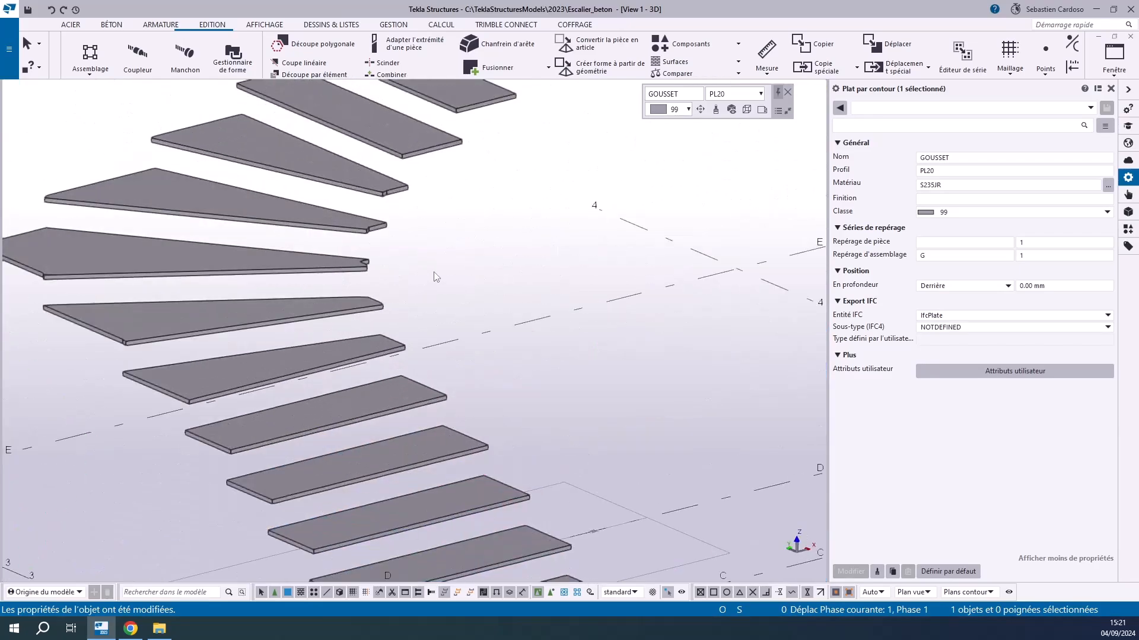
pyautogui.click(434, 272)
pyautogui.hotkey('ctrl', 'p')
pyautogui.scroll(10, 205, 392)
pyautogui.click(311, 408)
pyautogui.scroll(5, 255, 437)
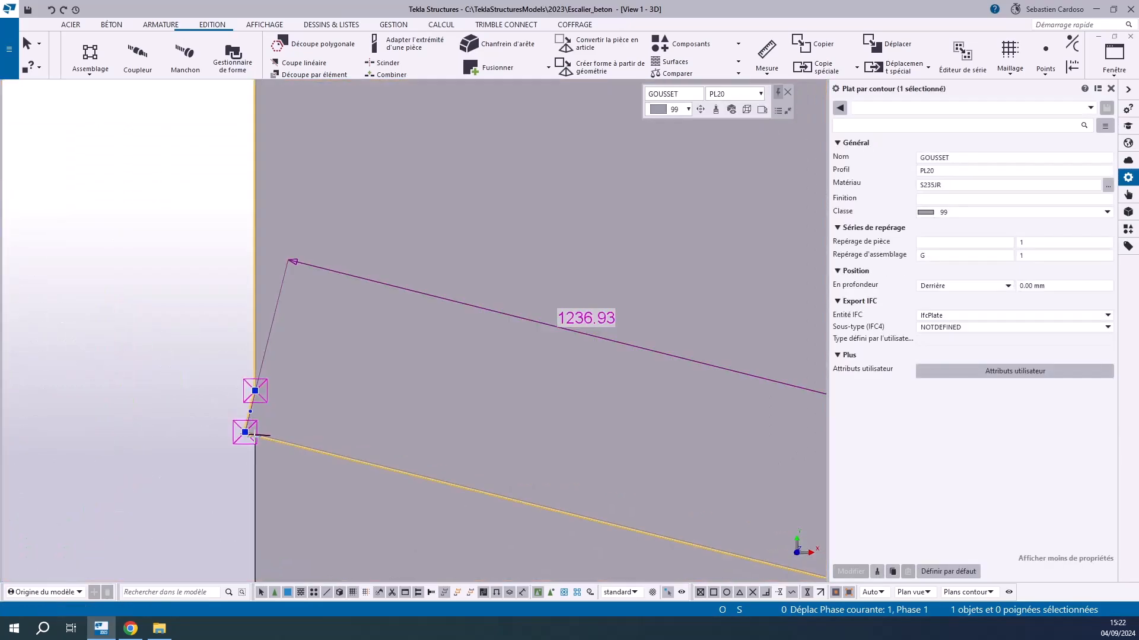
pyautogui.scroll(3, 248, 437)
pyautogui.click(288, 432)
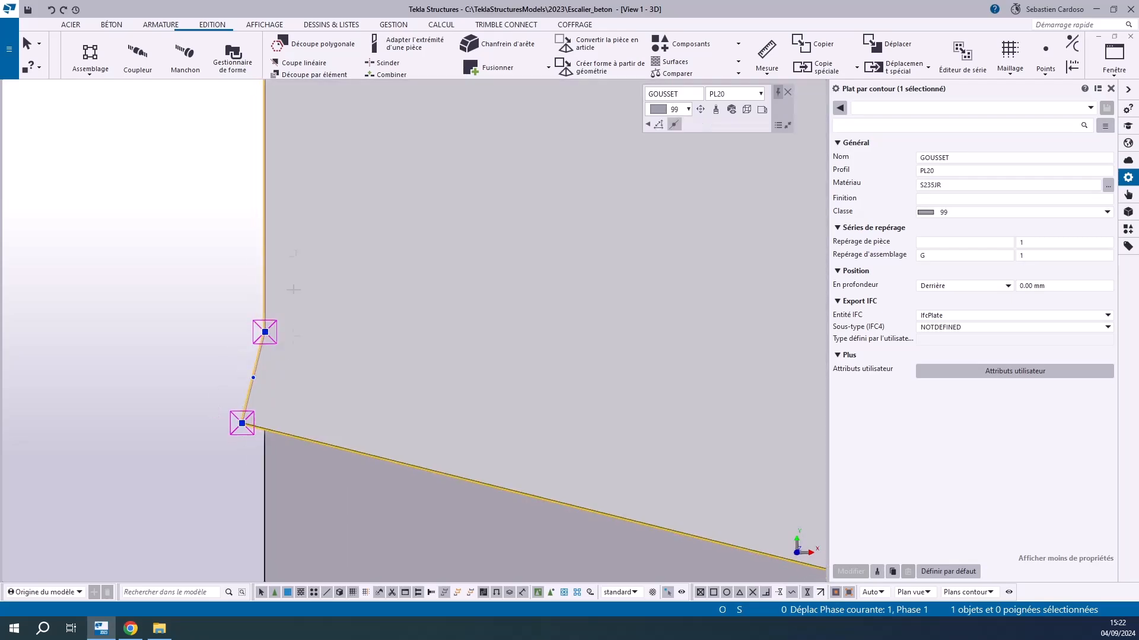
pyautogui.moveTo(290, 254); pyautogui.dragTo(264, 429)
# Adjust the inner corner point of the winder tread plate to square it off against the stairwell edge
pyautogui.scroll(-8, 232, 353)
pyautogui.scroll(8, 393, 387)
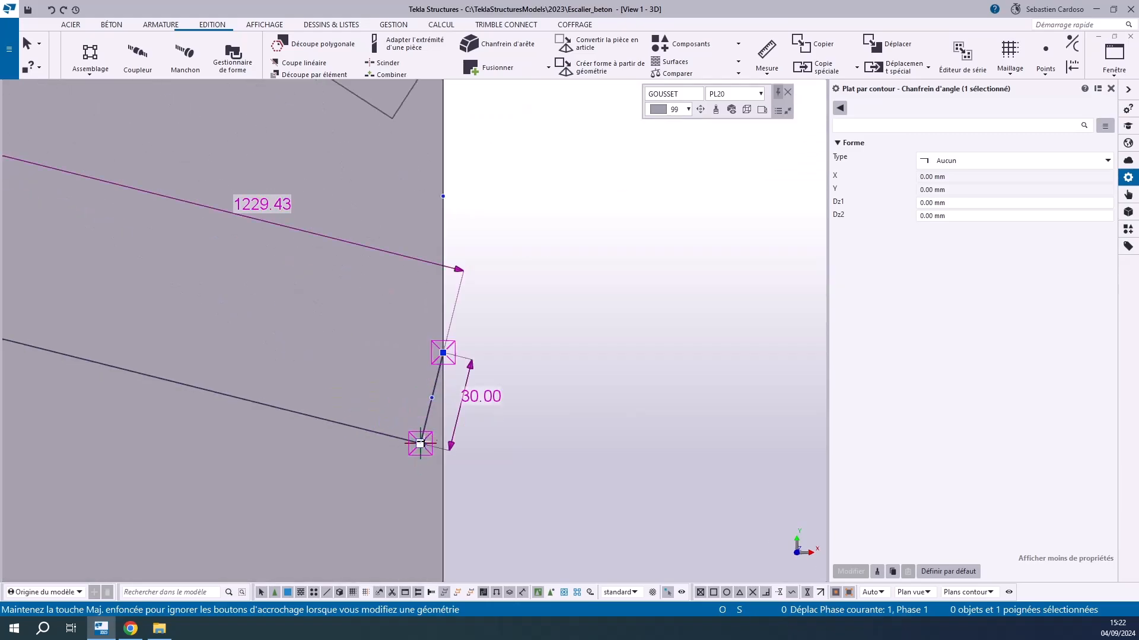
pyautogui.moveTo(460, 270); pyautogui.dragTo(506, 282)
pyautogui.moveTo(486, 328); pyautogui.dragTo(467, 356)
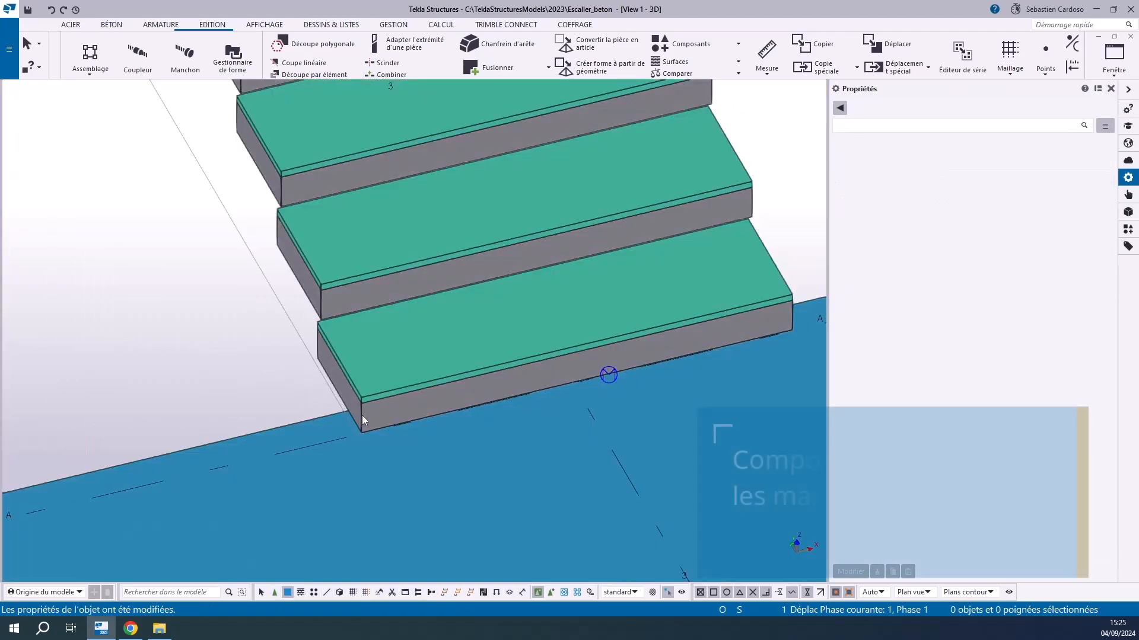
pyautogui.click(362, 417)
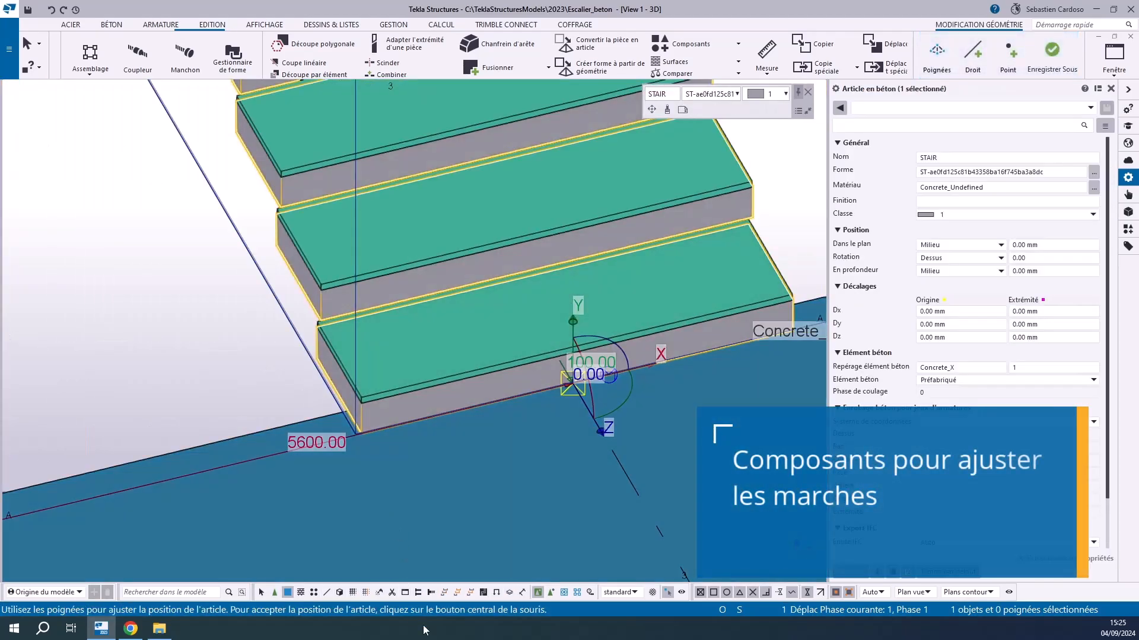
# Enable selection of all object types and select the concrete stair component with the green treads
pyautogui.click(261, 593)
pyautogui.click(202, 433)
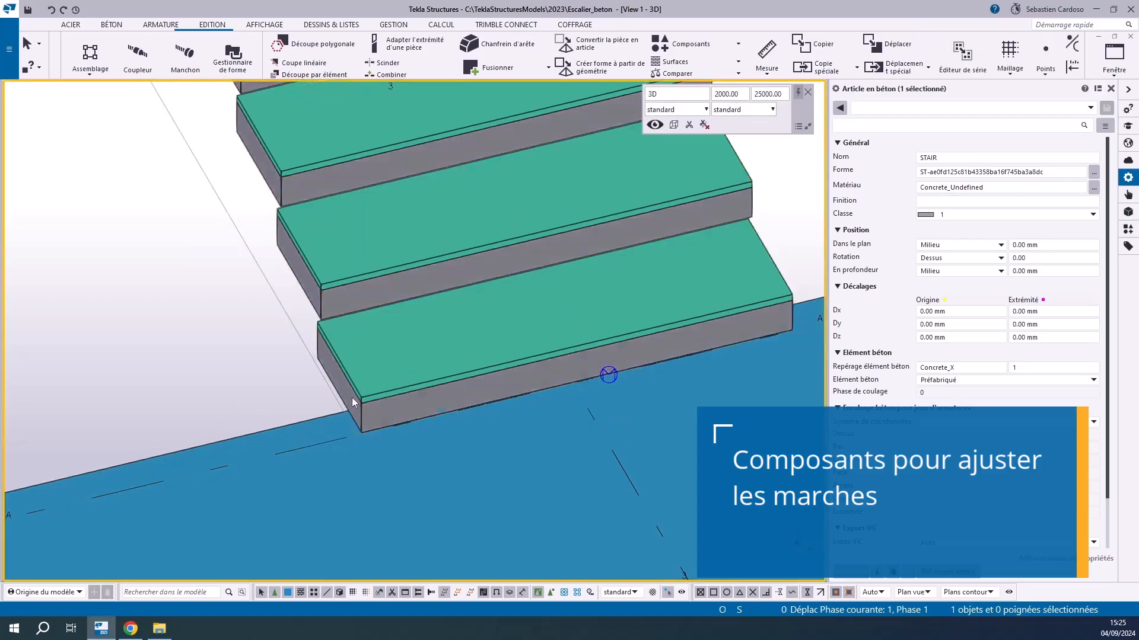
pyautogui.click(368, 420)
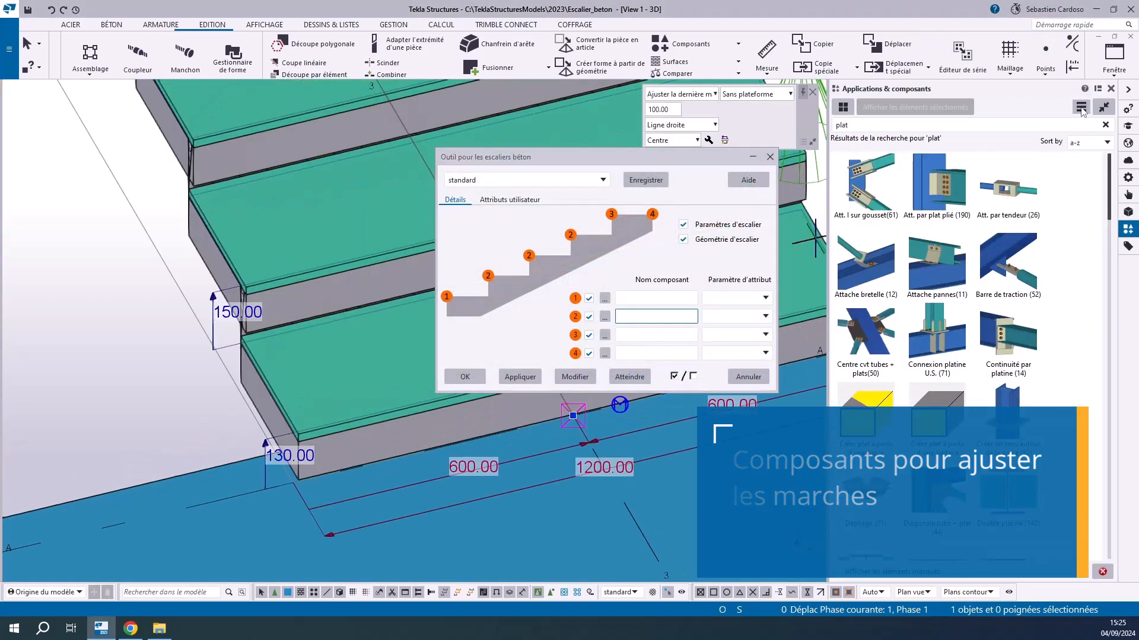
# Import the custom component file marche_esc_bet.uel from the model's uel folder
pyautogui.click(1081, 107)
pyautogui.click(953, 193)
pyautogui.doubleClick(261, 195)
pyautogui.click(271, 120)
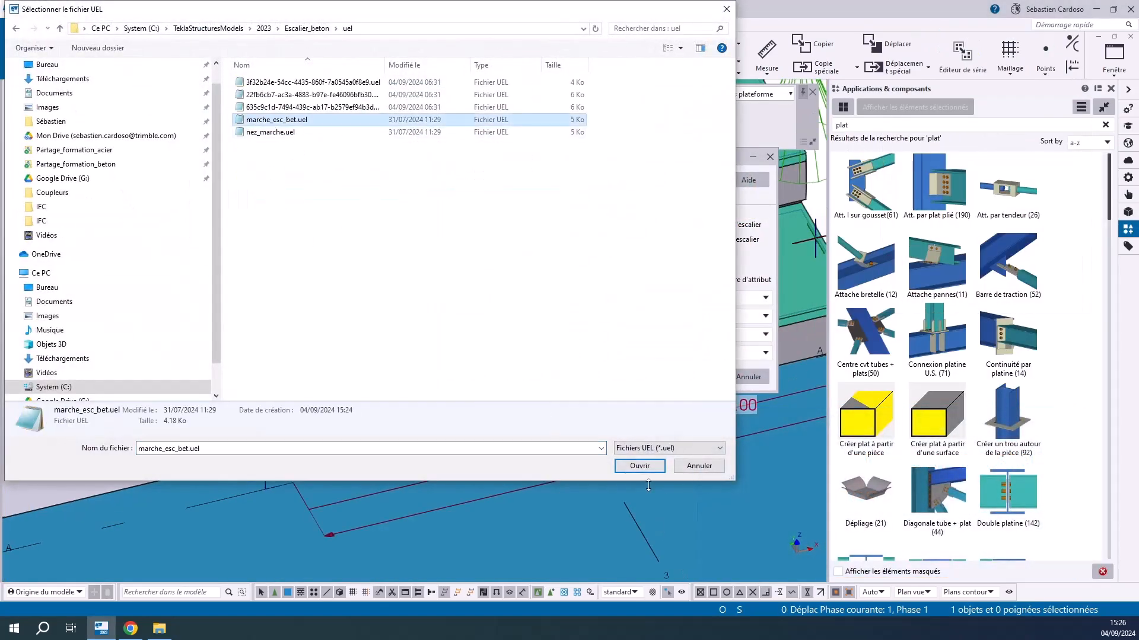
pyautogui.click(639, 465)
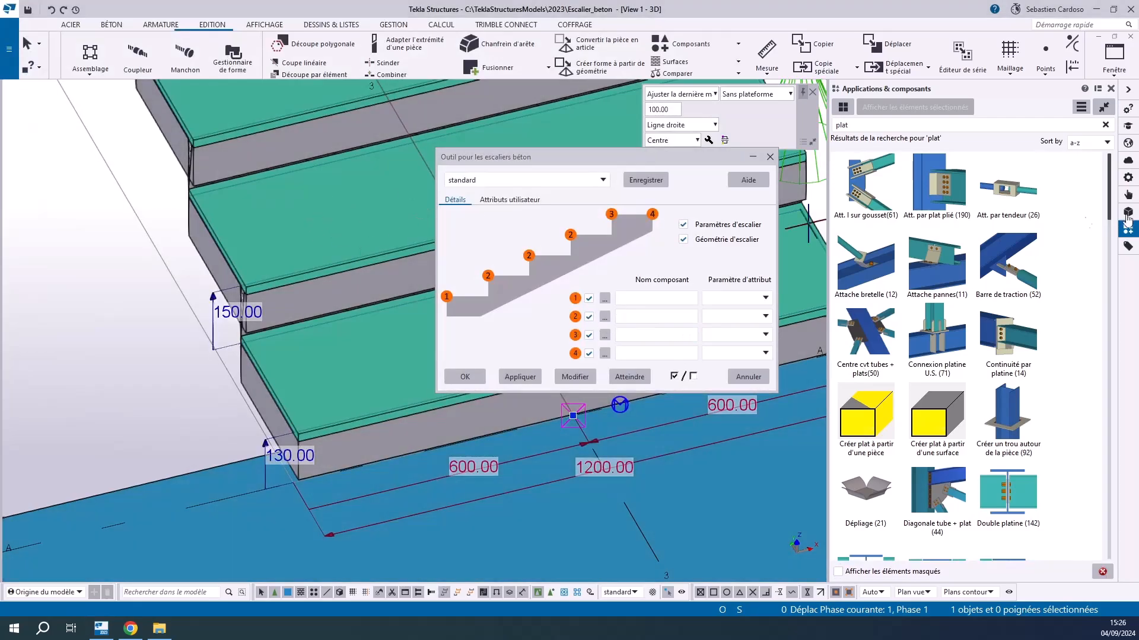
# Assign the component marche_esc_bet to position 2 of the stair tool, apply the modification and inspect the treads
pyautogui.click(290, 92)
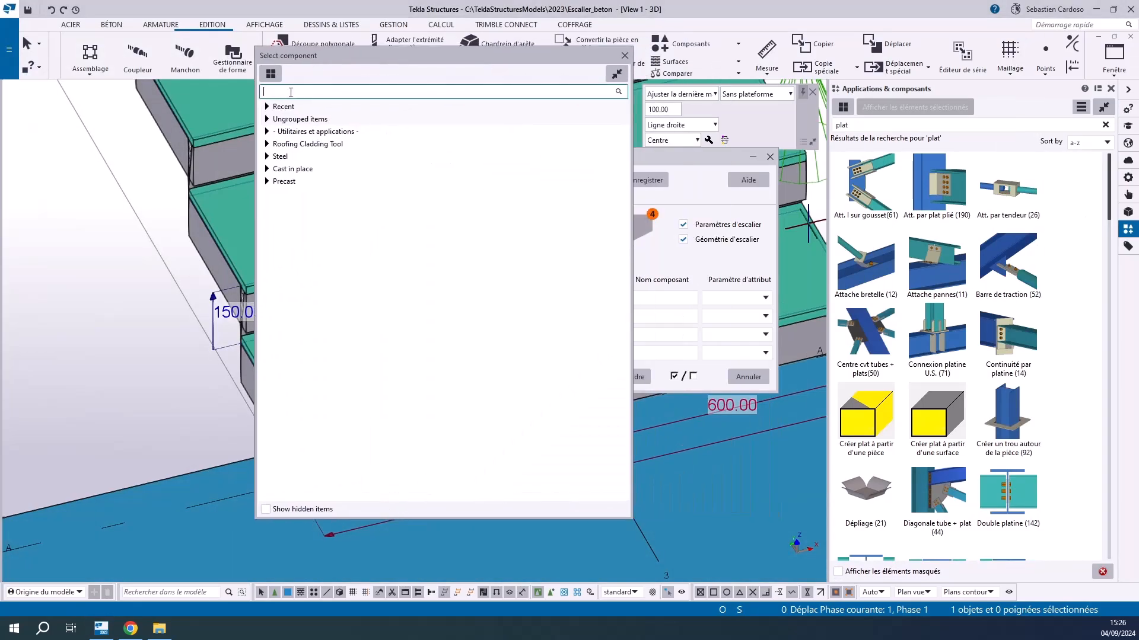
pyautogui.write('esc')
pyautogui.doubleClick(369, 319)
pyautogui.click(585, 380)
pyautogui.scroll(-2, 165, 265)
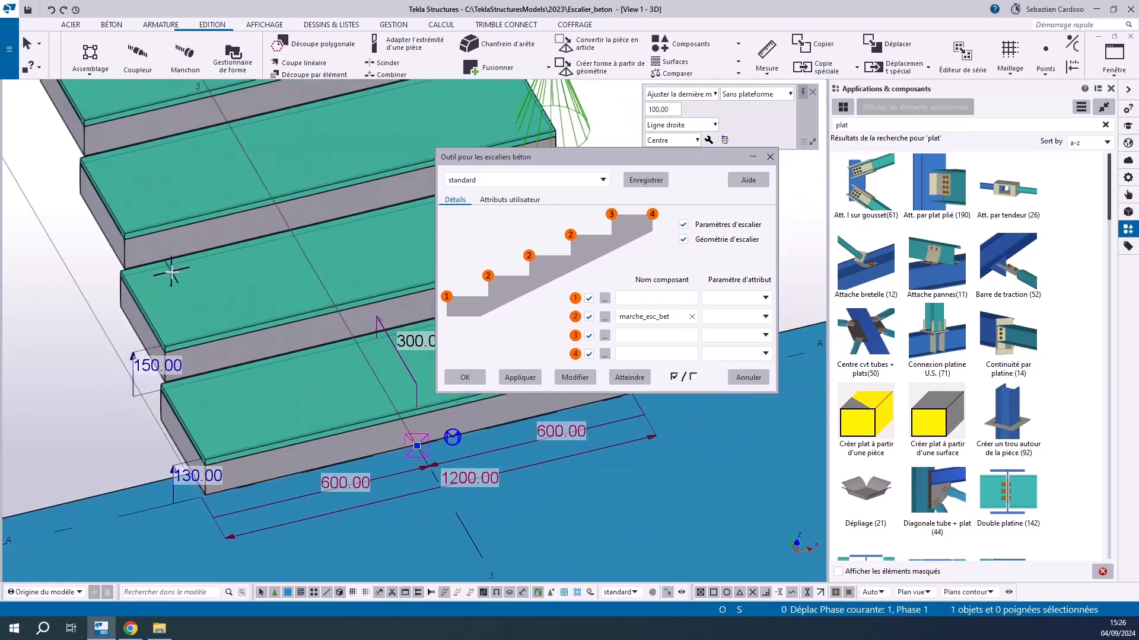
pyautogui.scroll(2, 136, 341)
pyautogui.scroll(-3, 134, 340)
pyautogui.keyDown('ctrl'); pyautogui.moveTo(134, 341); pyautogui.dragTo(395, 291, button='middle'); pyautogui.keyUp('ctrl')
pyautogui.scroll(1, 398, 288)
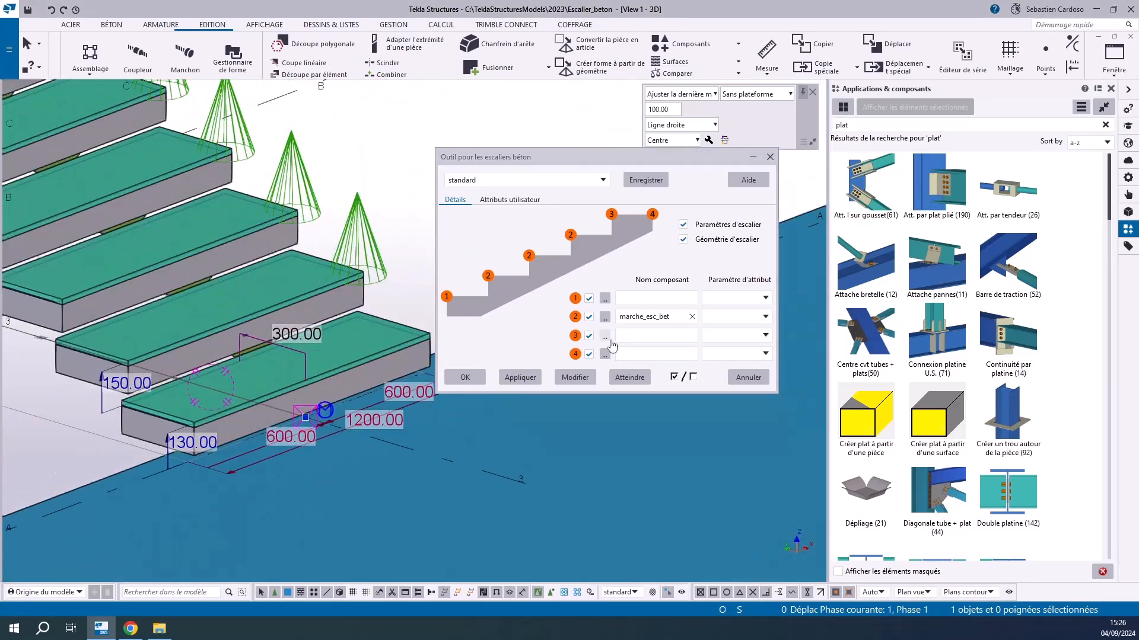
# Assign the component marche_esc_bet to positions 1 and 3 of the stair tool and apply the modification
pyautogui.click(604, 298)
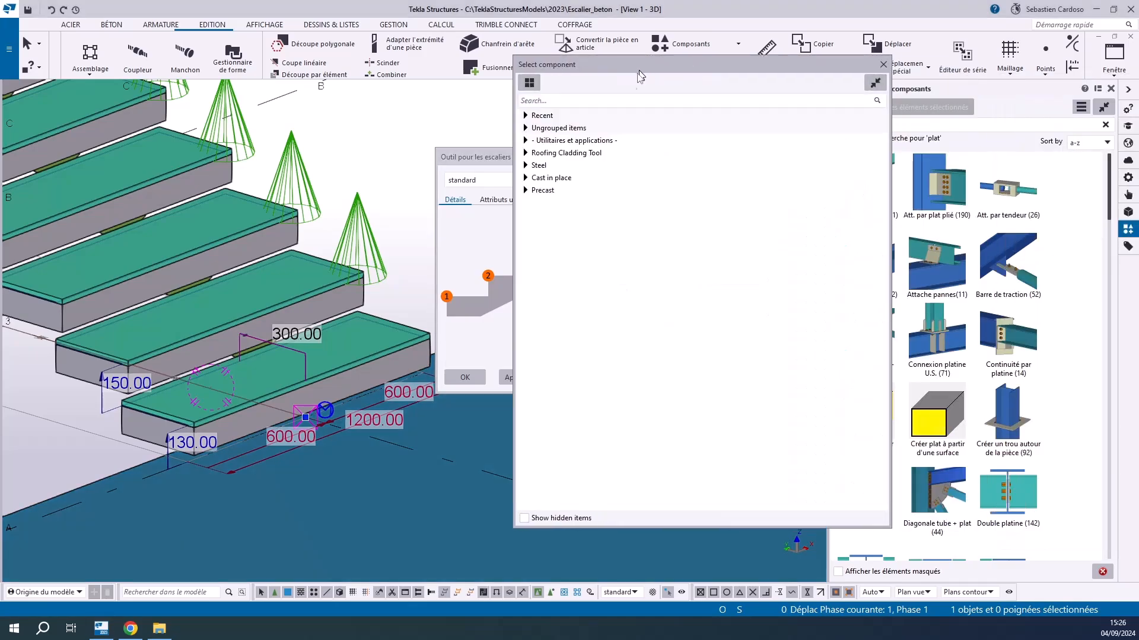
pyautogui.write('esc')
pyautogui.doubleClick(621, 322)
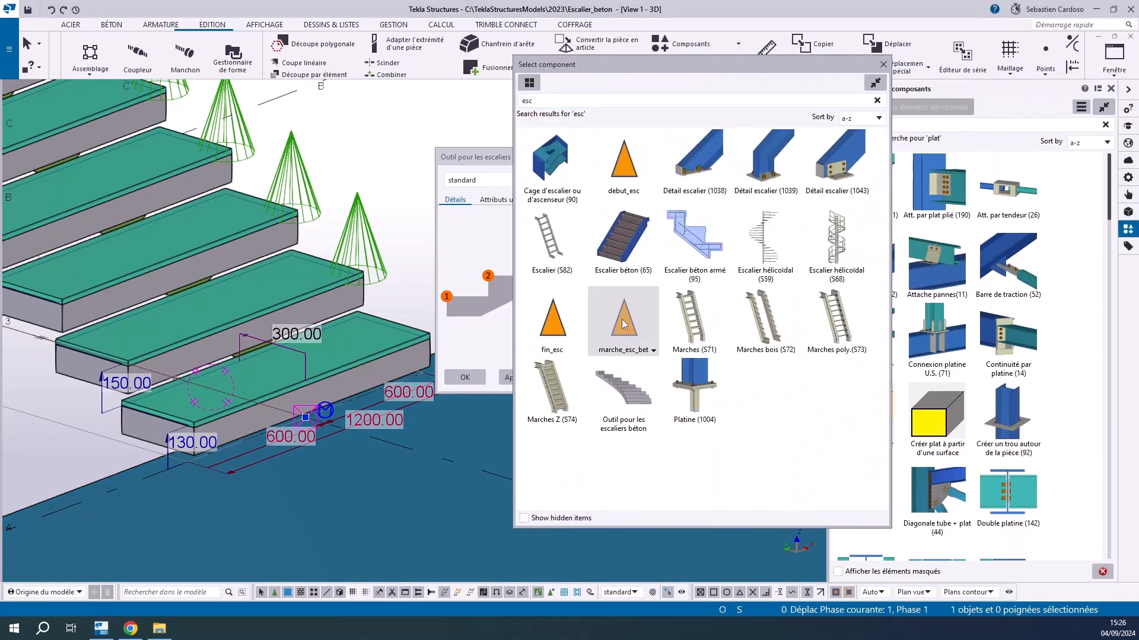
pyautogui.click(604, 336)
pyautogui.click(407, 108)
pyautogui.write('esc')
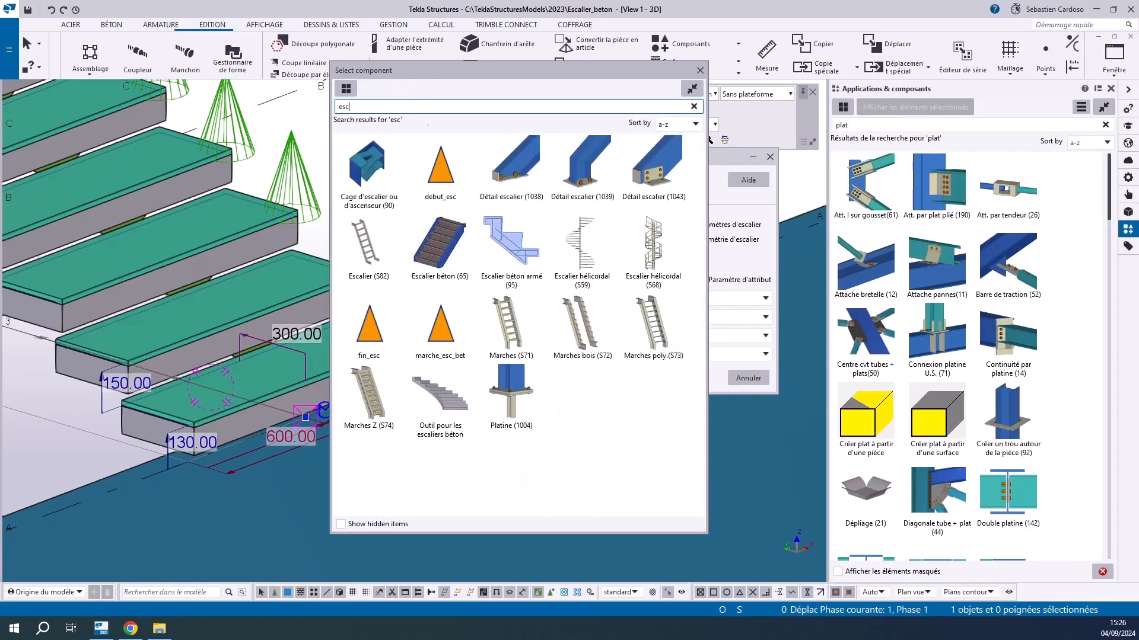
pyautogui.doubleClick(454, 327)
pyautogui.click(573, 380)
pyautogui.scroll(-2, 206, 270)
pyautogui.scroll(3, 185, 380)
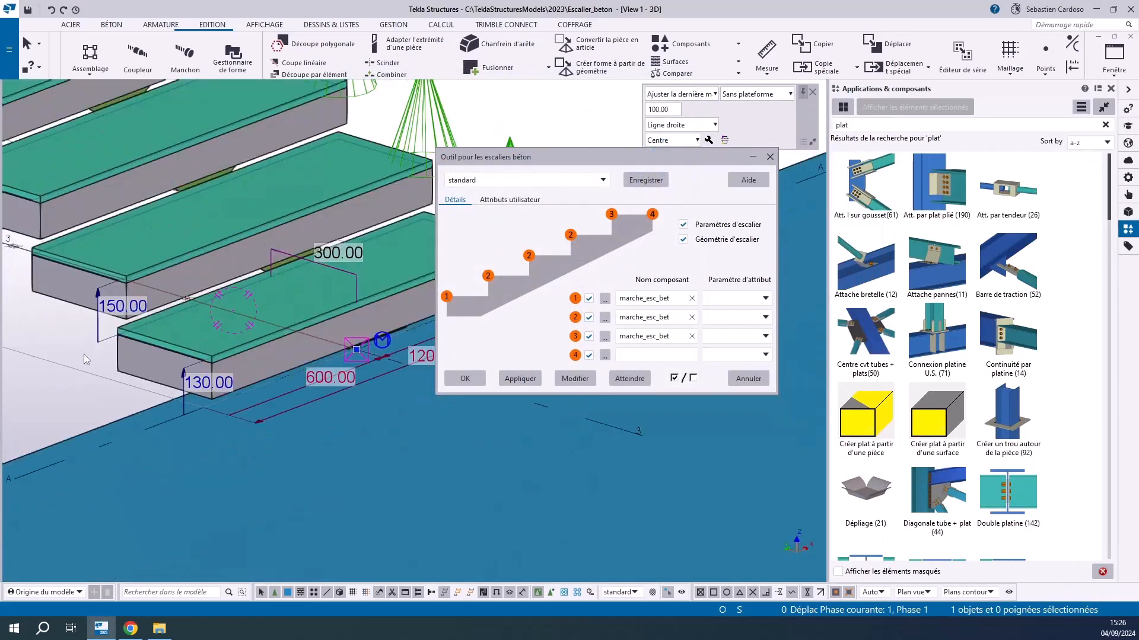
# Display the parts transparently with the component objects rendered, and examine the supports beneath the treads
pyautogui.click(48, 340)
pyautogui.hotkey('ctrl', '2')
pyautogui.hotkey('shift', '2')
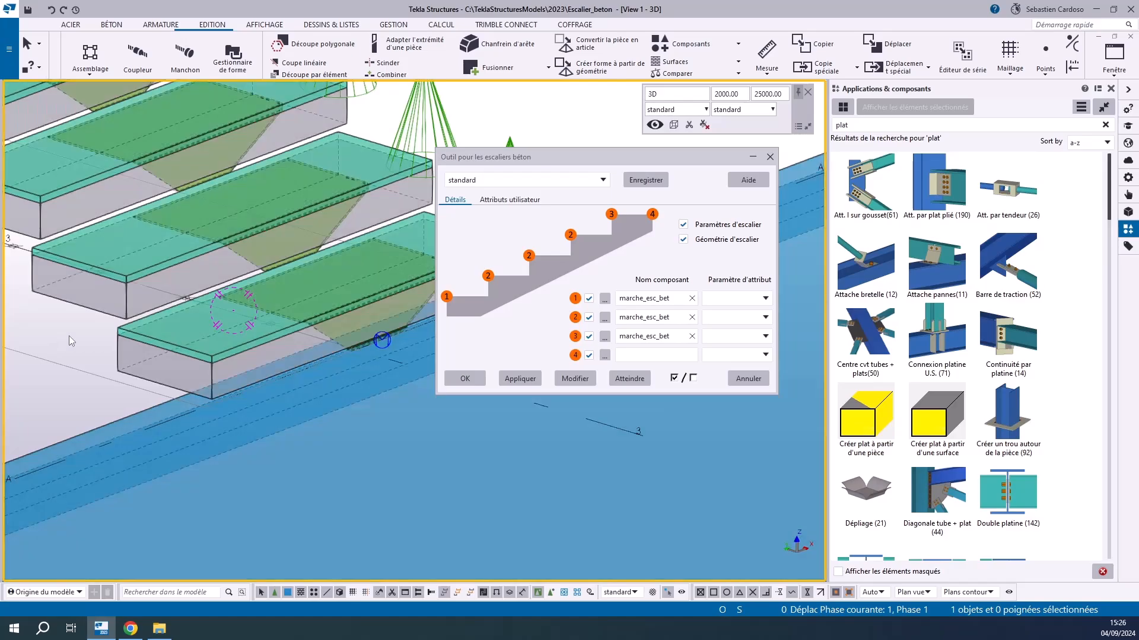
pyautogui.hotkey('shift', '4')
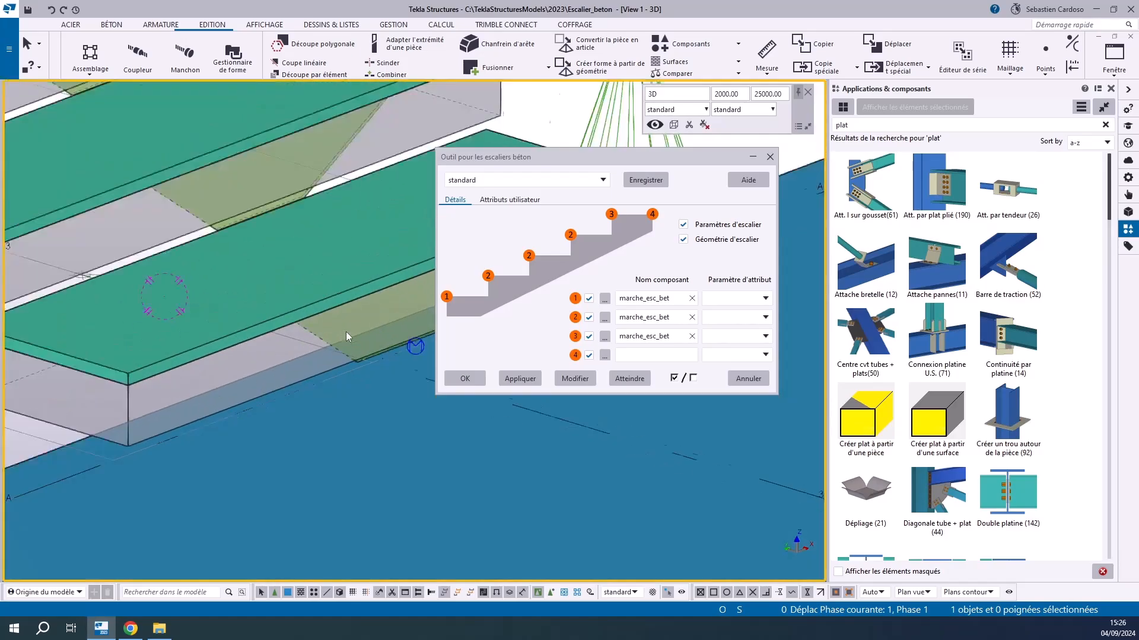
pyautogui.scroll(-4, 284, 251)
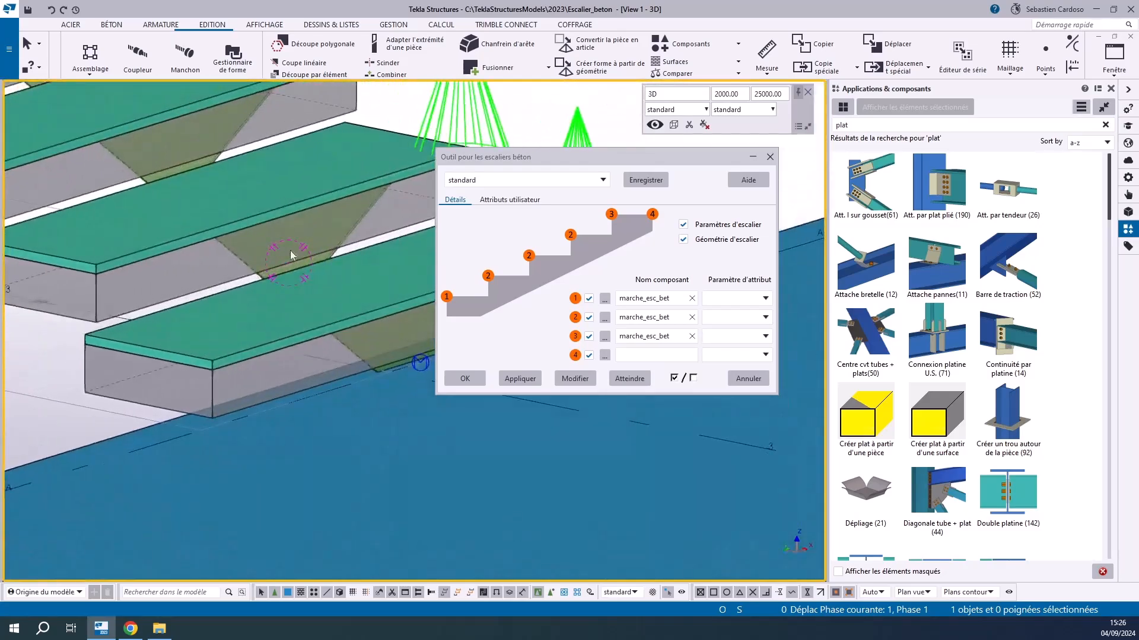
pyautogui.scroll(-4, 198, 198)
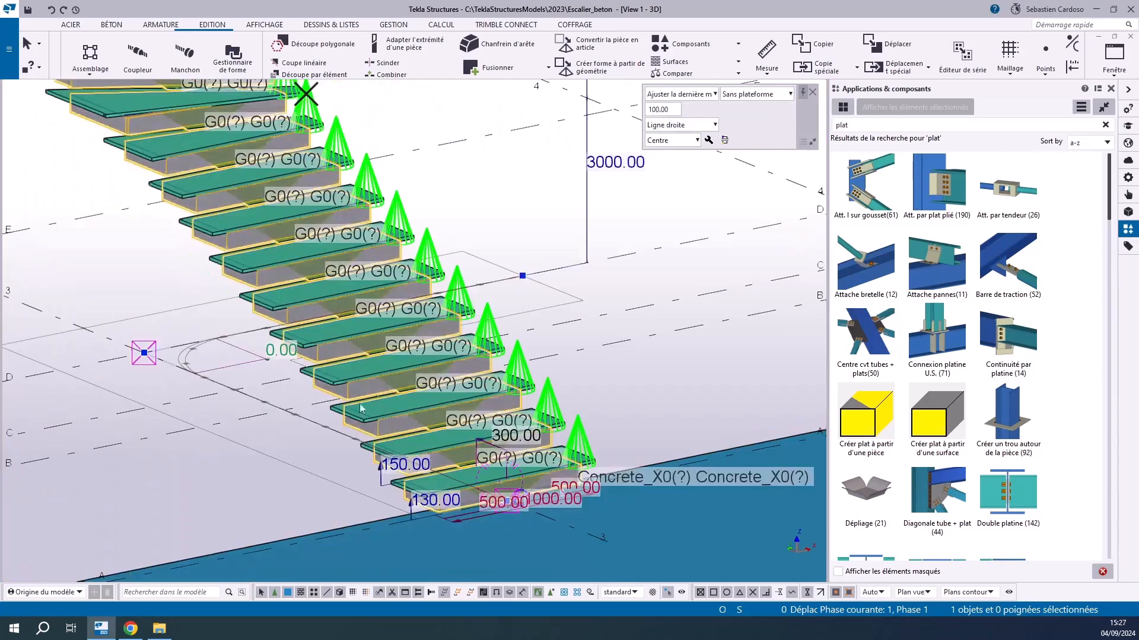
# Explode the concrete stair component with Isoler un composant
pyautogui.scroll(3, 589, 450)
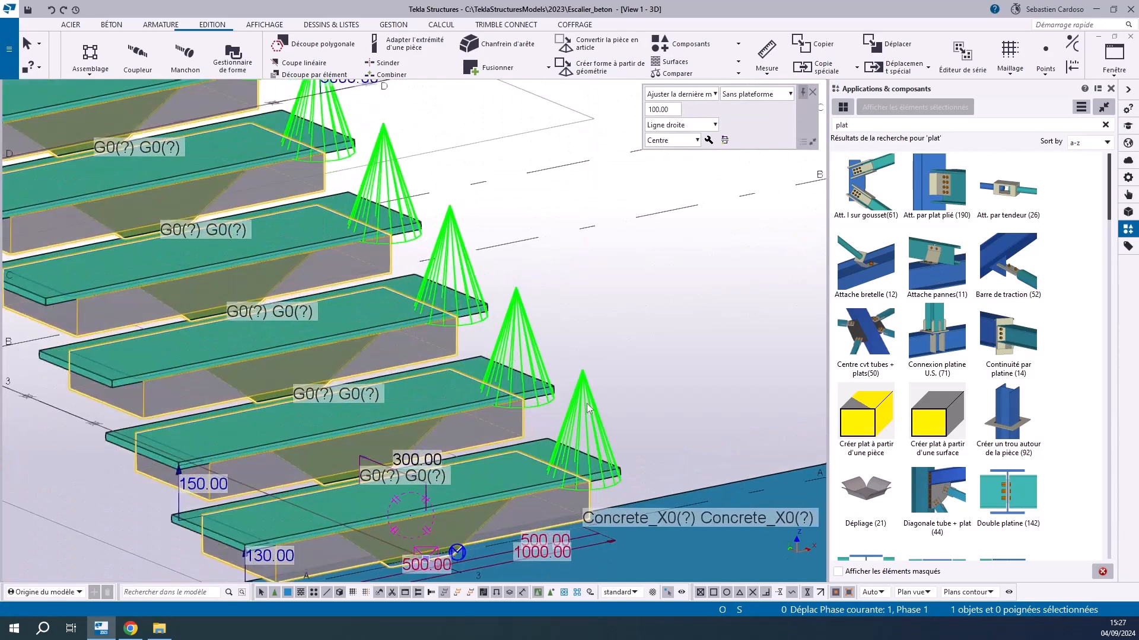
pyautogui.scroll(-3, 586, 365)
pyautogui.scroll(4, 407, 447)
pyautogui.click(340, 483)
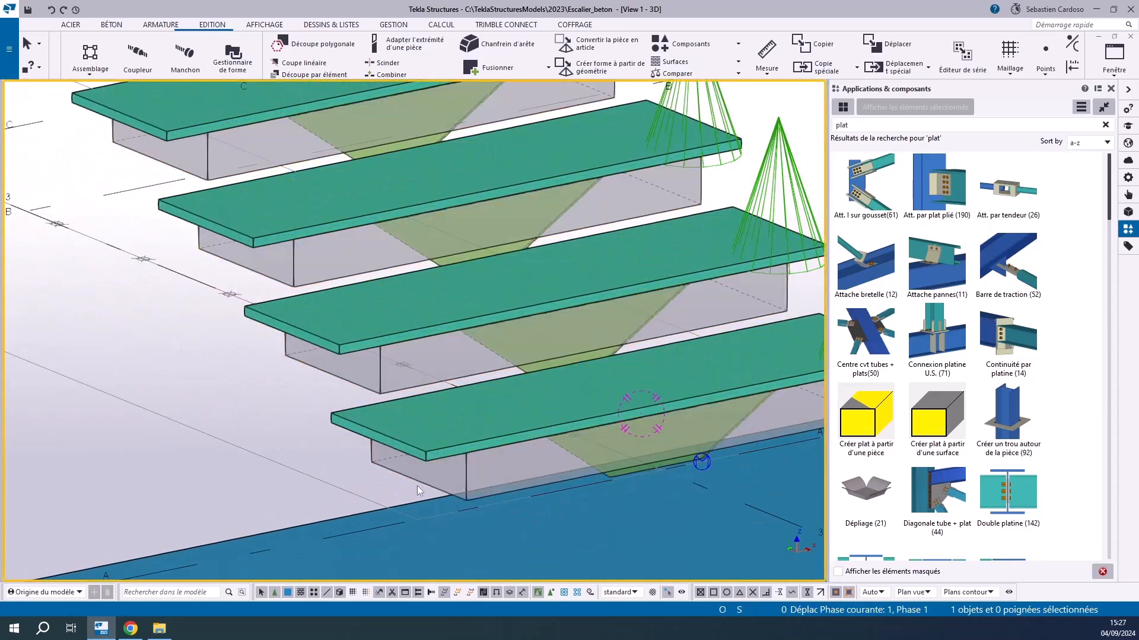
pyautogui.scroll(-3, 562, 404)
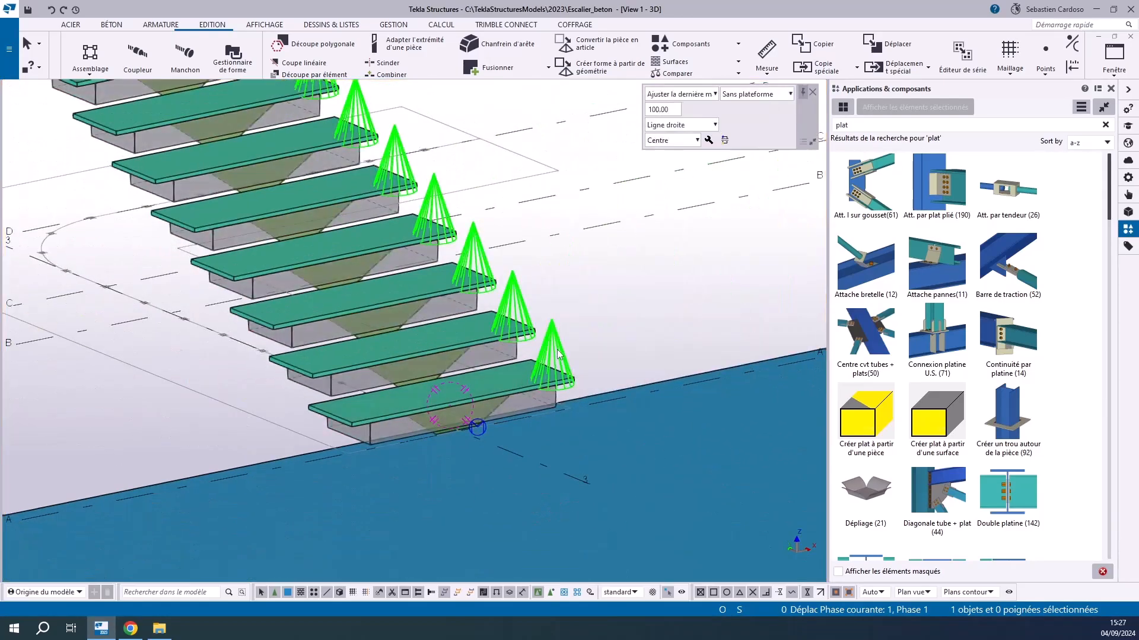
pyautogui.click(557, 353)
pyautogui.rightClick(557, 354)
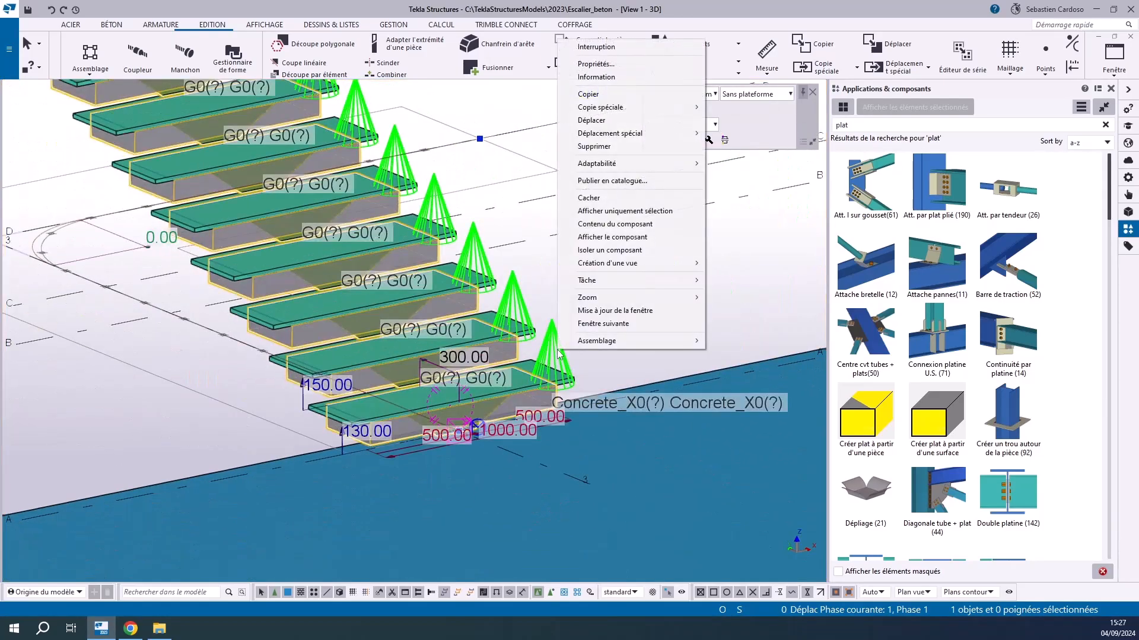
pyautogui.click(596, 261)
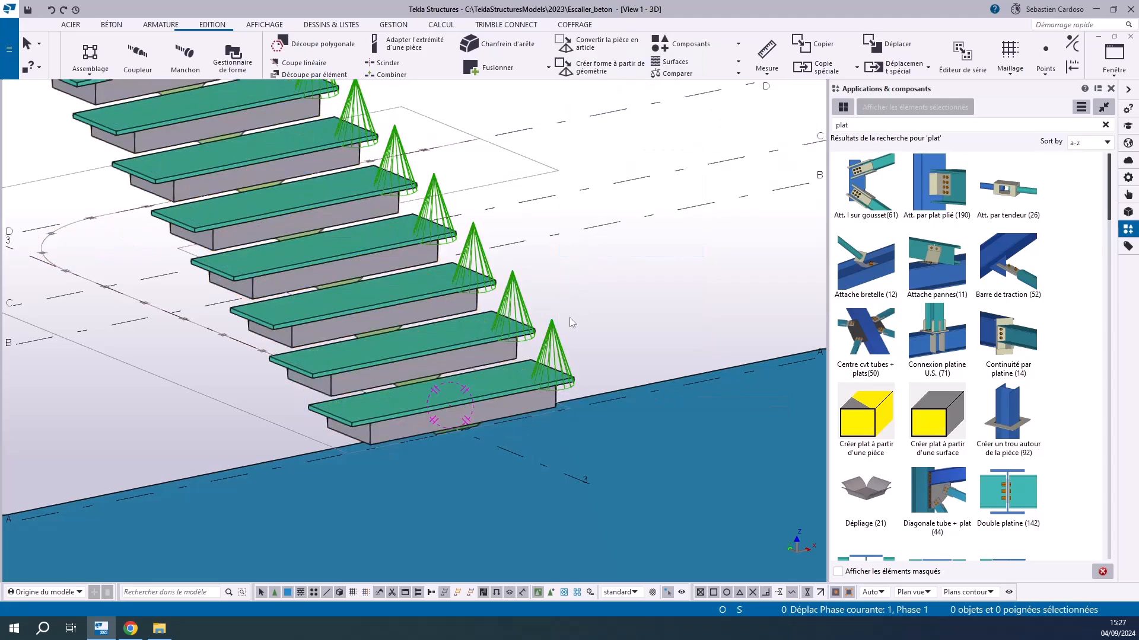
pyautogui.click(480, 415)
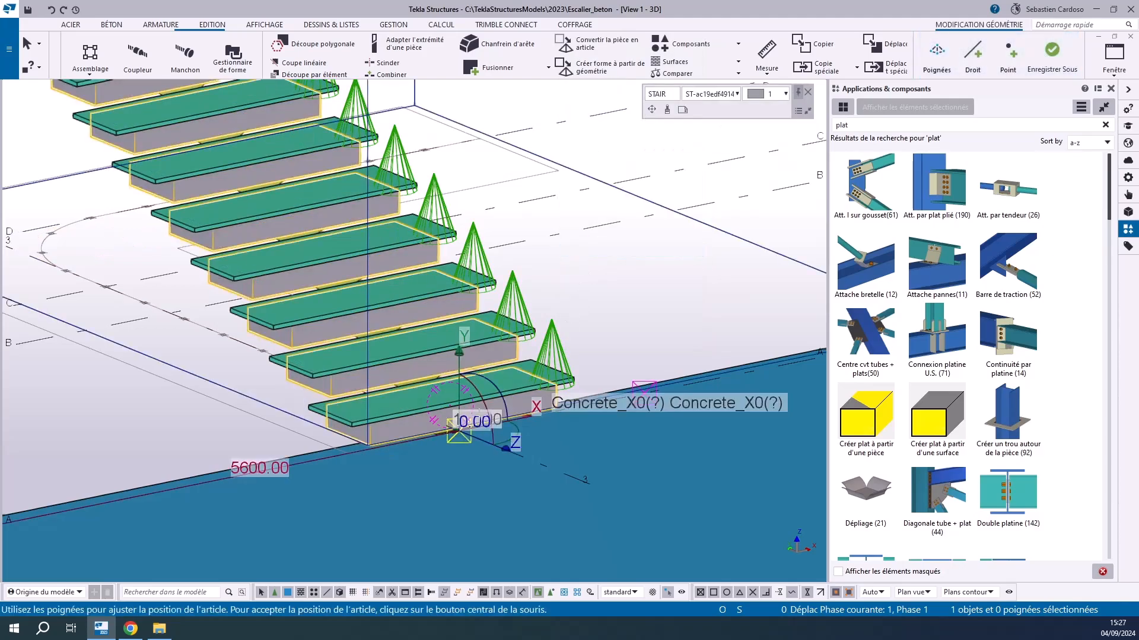
pyautogui.press('Delete')
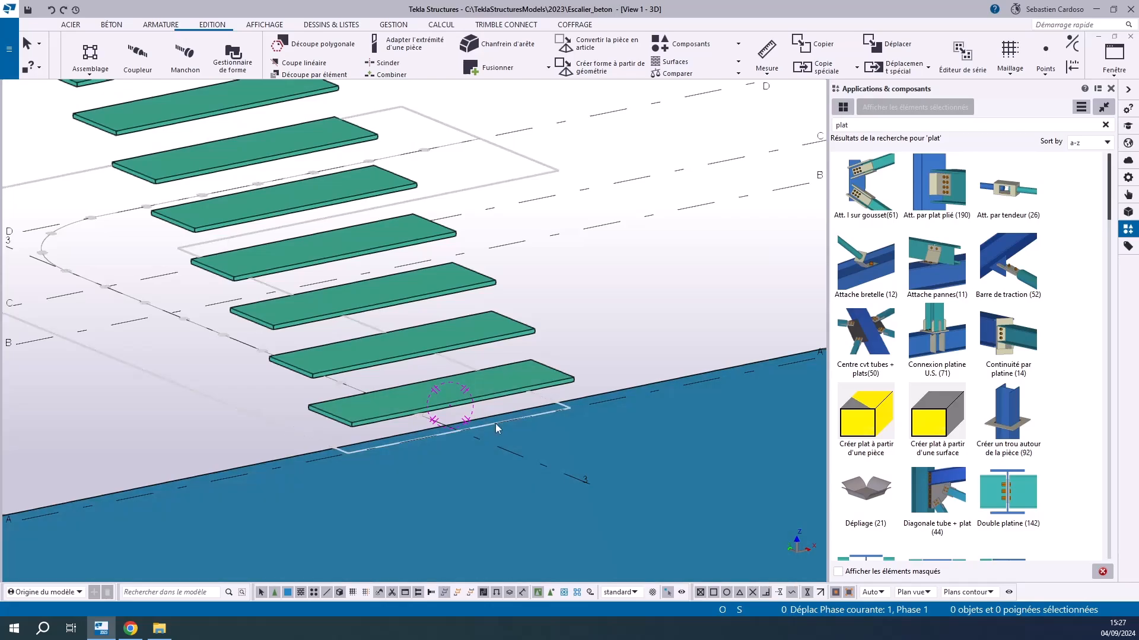
pyautogui.hotkey('ctrl', 'z')
# Restrict selection to components, select all tread components of the winding stair at grid 3 and explode them with Isoler un composant
pyautogui.click(557, 351)
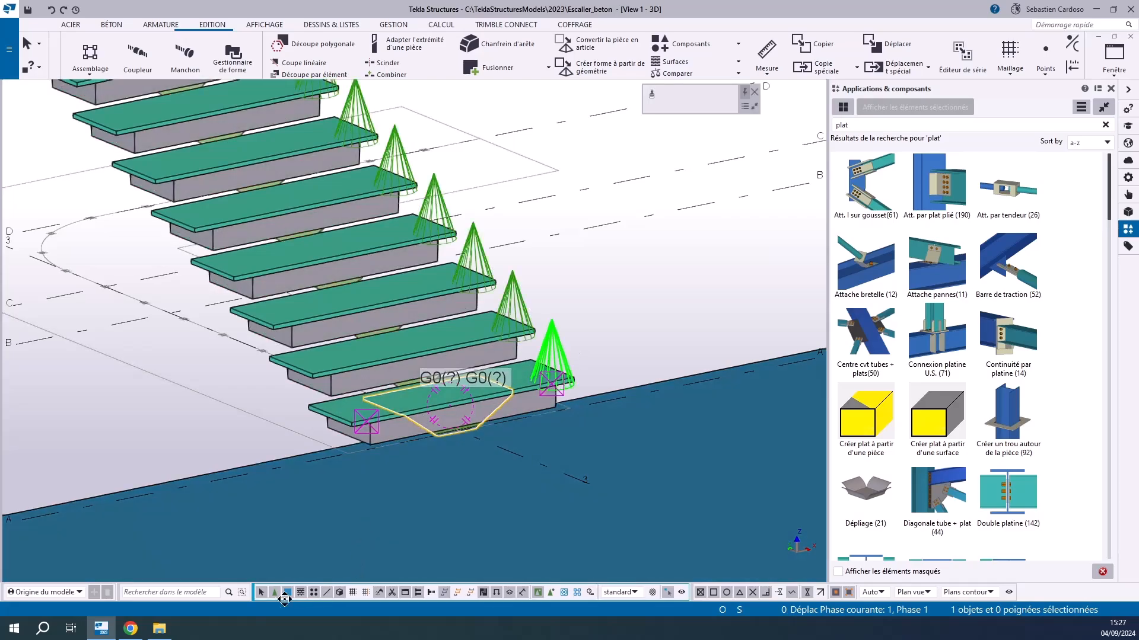
pyautogui.doubleClick(277, 598)
pyautogui.scroll(-5, 326, 469)
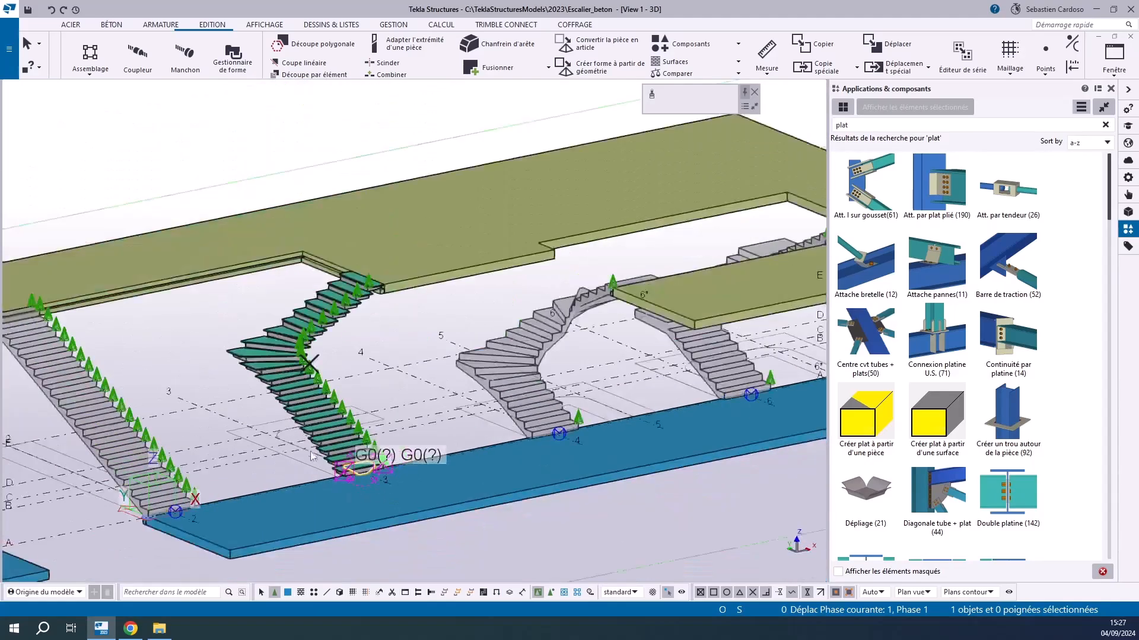
pyautogui.click(244, 231)
pyautogui.moveTo(245, 230); pyautogui.dragTo(406, 499)
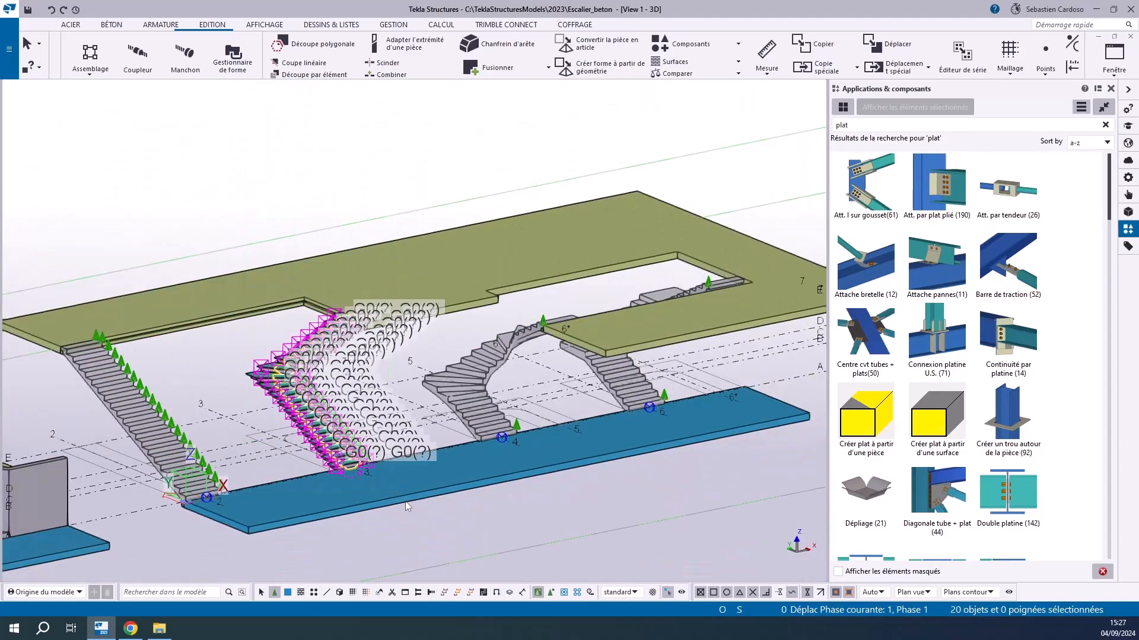
pyautogui.scroll(3, 407, 504)
pyautogui.rightClick(357, 437)
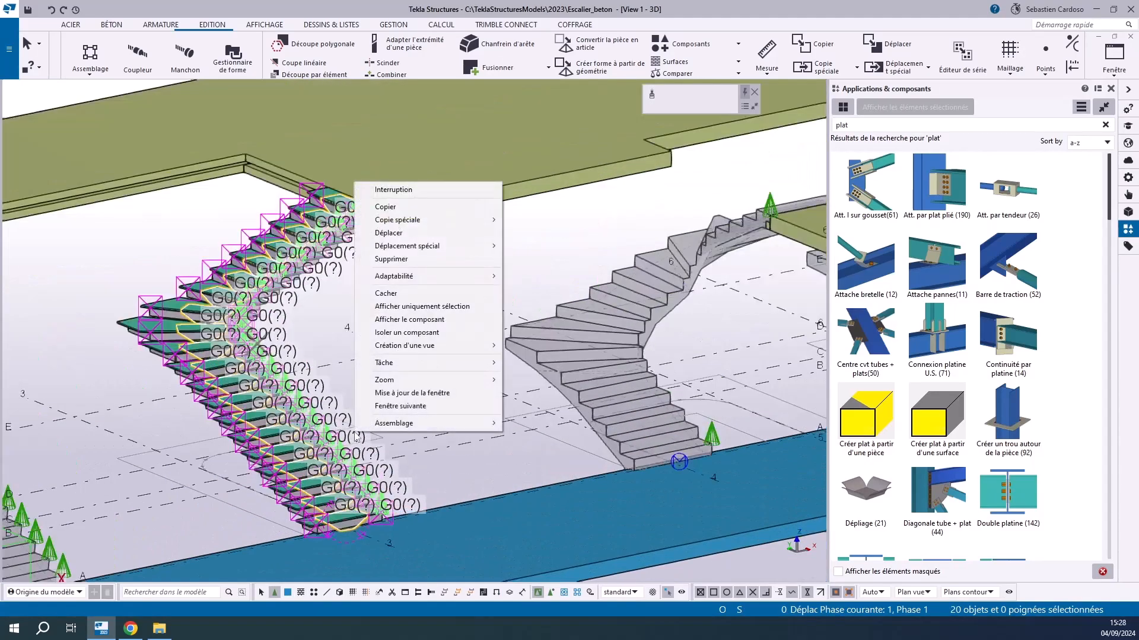
pyautogui.click(390, 335)
# Make all object types selectable again and delete the concrete stair body, keeping the steel treads and their supports
pyautogui.scroll(4, 354, 527)
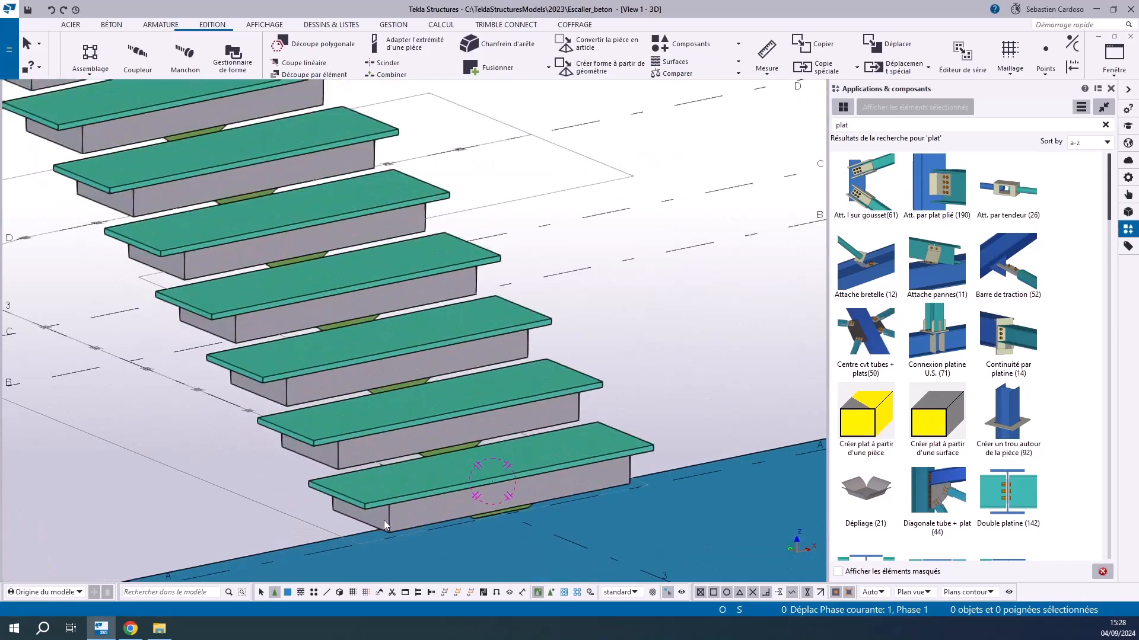
pyautogui.scroll(-2, 332, 511)
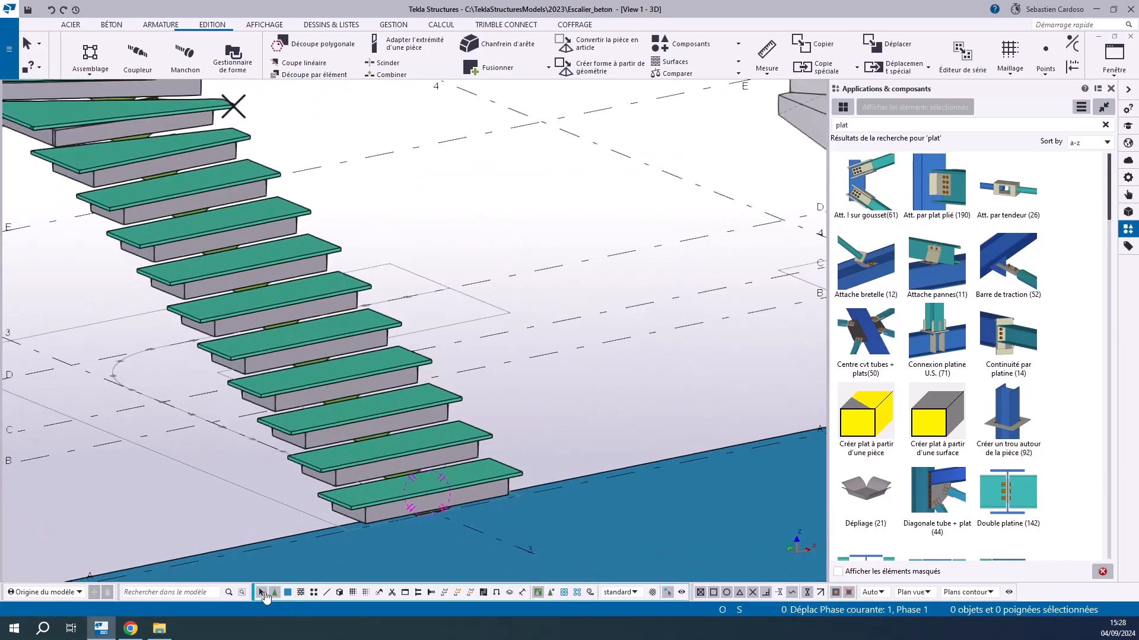
pyautogui.click(375, 513)
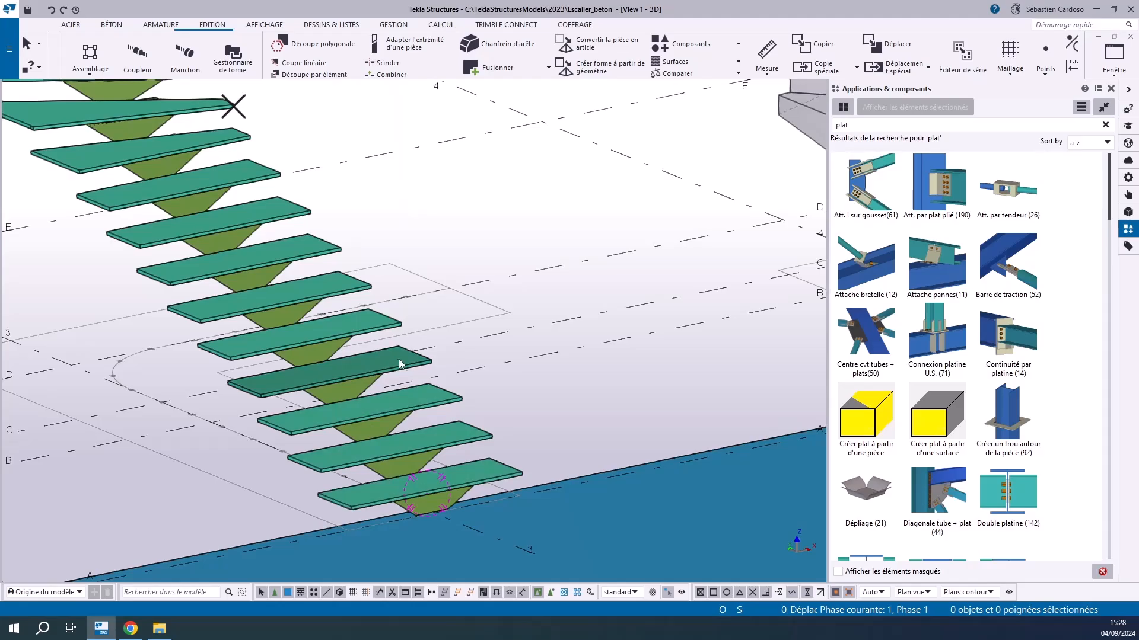
pyautogui.scroll(-4, 398, 358)
pyautogui.scroll(3, 368, 364)
pyautogui.keyDown('ctrl'); pyautogui.moveTo(377, 407); pyautogui.dragTo(346, 424, button='middle'); pyautogui.keyUp('ctrl')
# Open the concrete stairs tool properties of the straight stair at grid 2 and check the list of saved settings
pyautogui.scroll(-2, 463, 331)
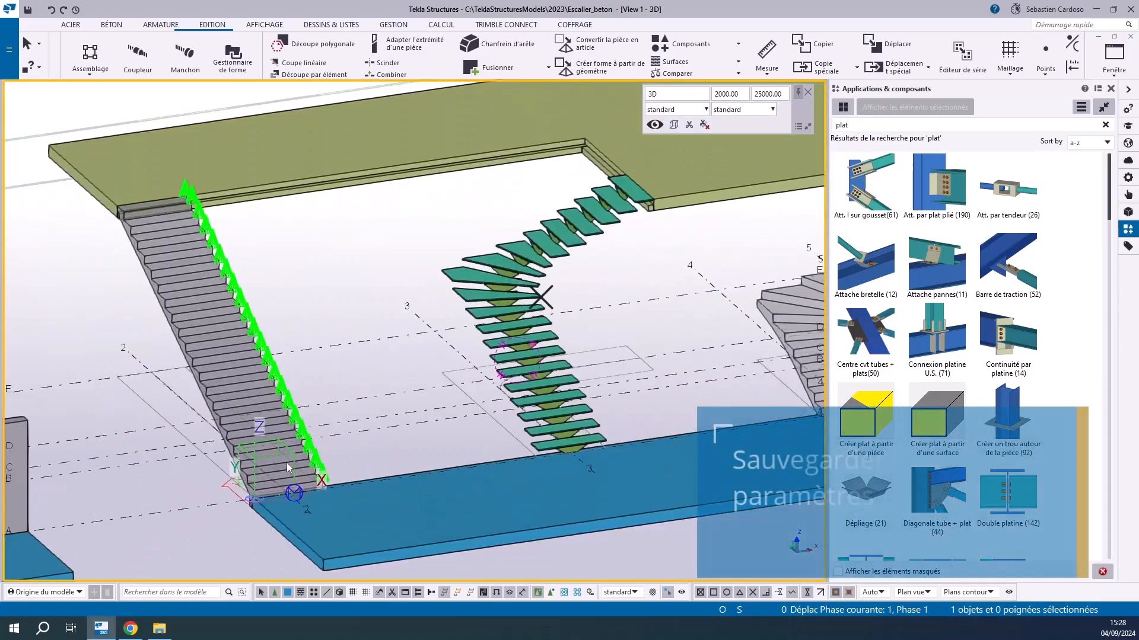
pyautogui.click(297, 471)
pyautogui.doubleClick(272, 403)
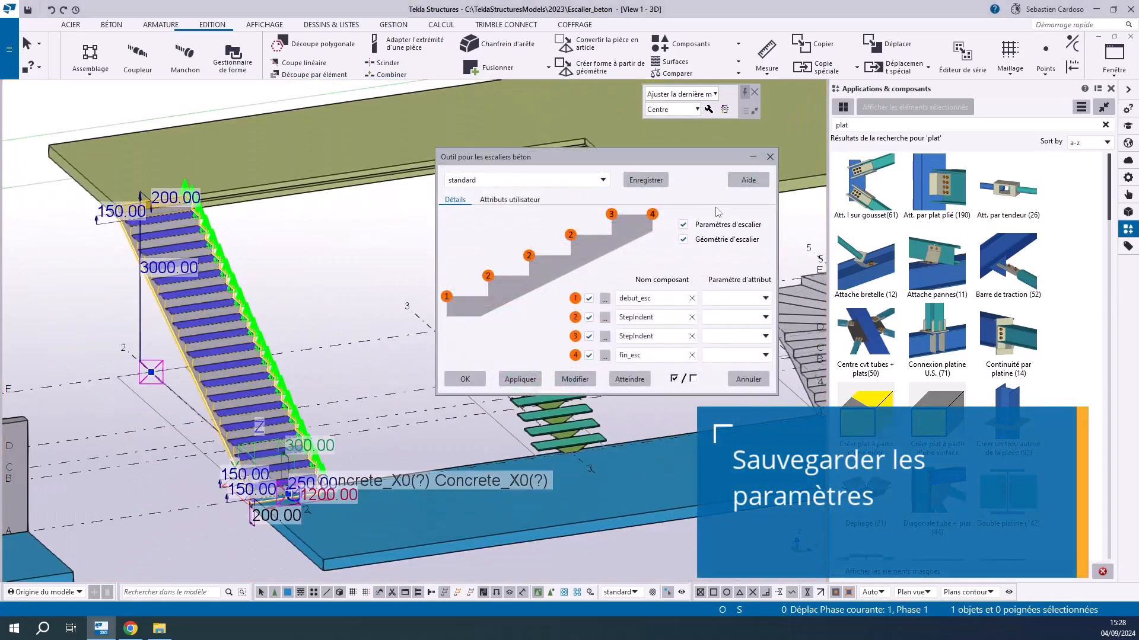
pyautogui.click(602, 180)
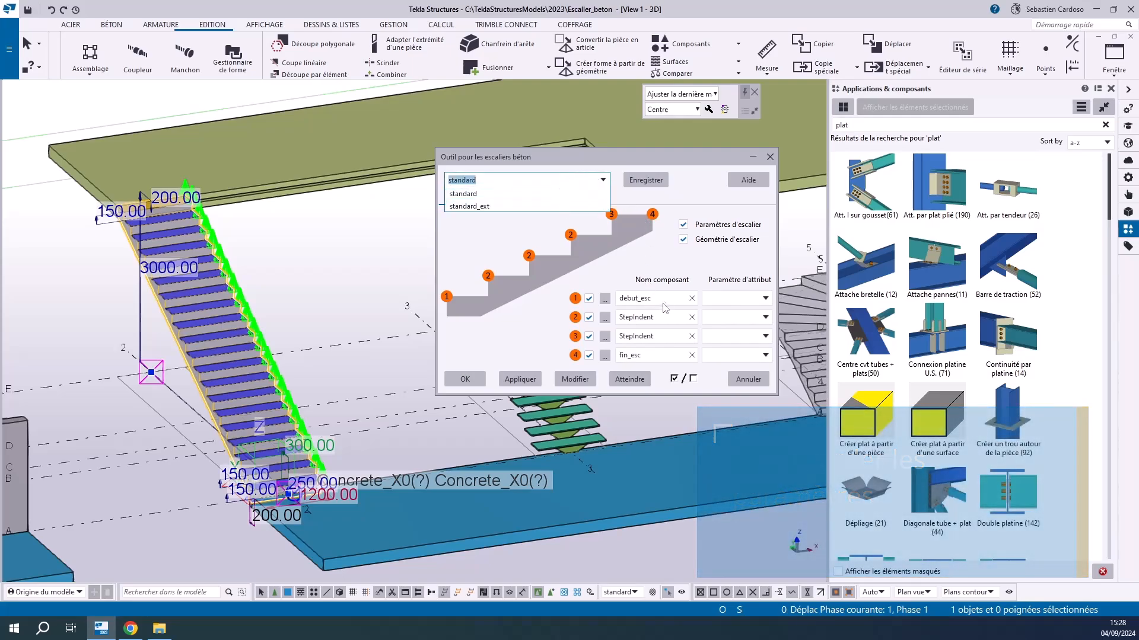
pyautogui.click(526, 224)
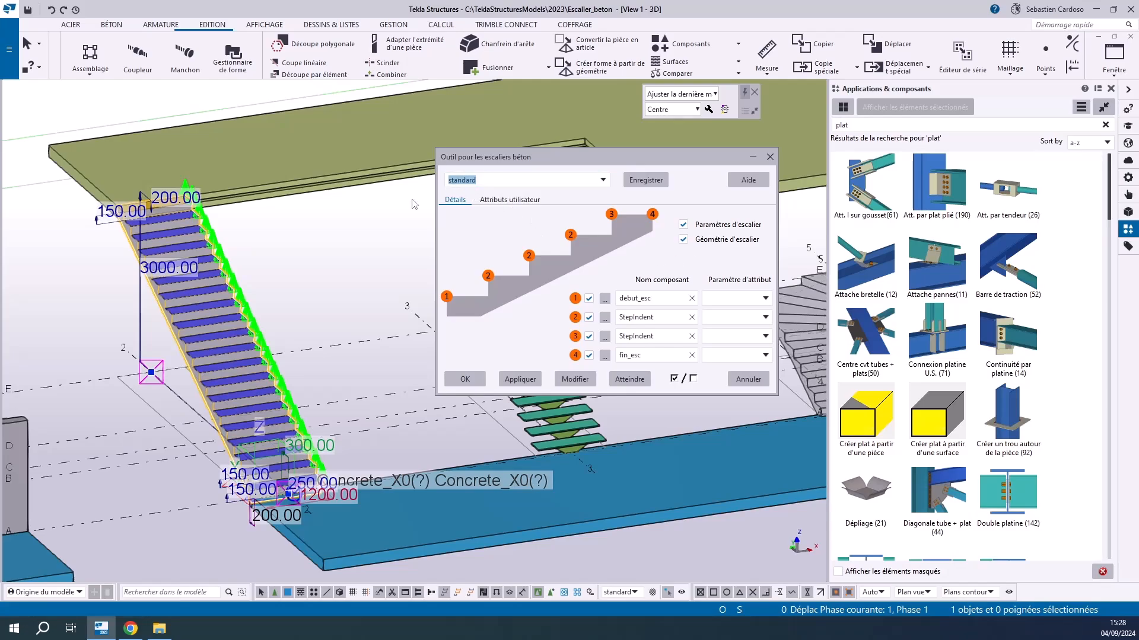
# Check the Géométrie d'escalier option against the other stairs, leaving it enabled, and display the stair tool's user attributes
pyautogui.scroll(-2, 544, 418)
pyautogui.moveTo(545, 418); pyautogui.dragTo(179, 451, button='middle')
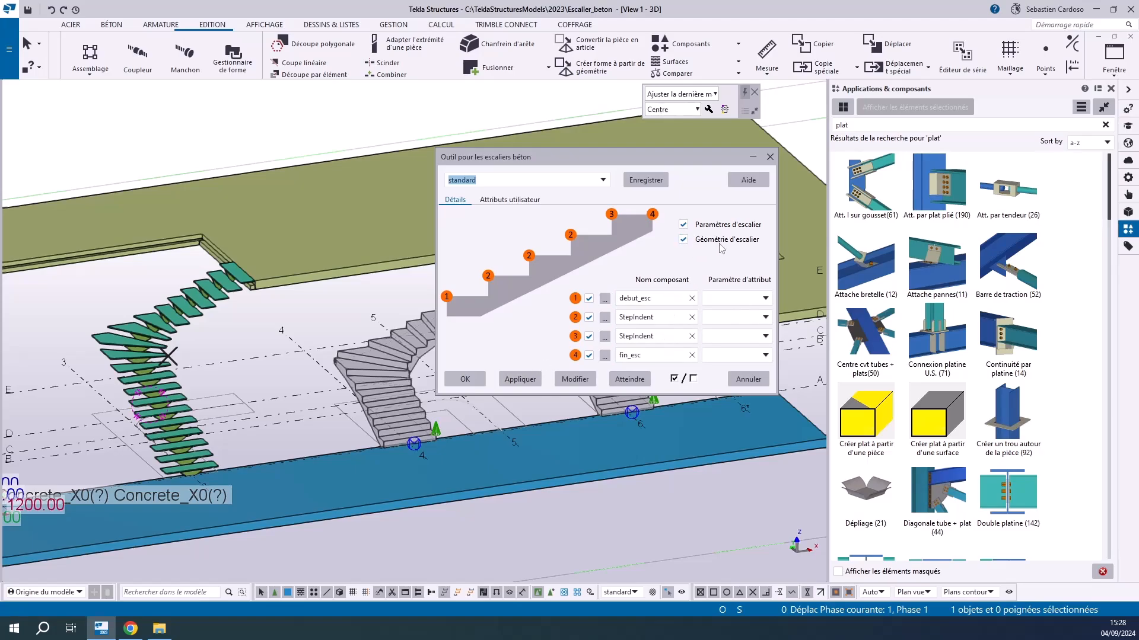
pyautogui.click(685, 242)
pyautogui.click(684, 241)
pyautogui.click(501, 201)
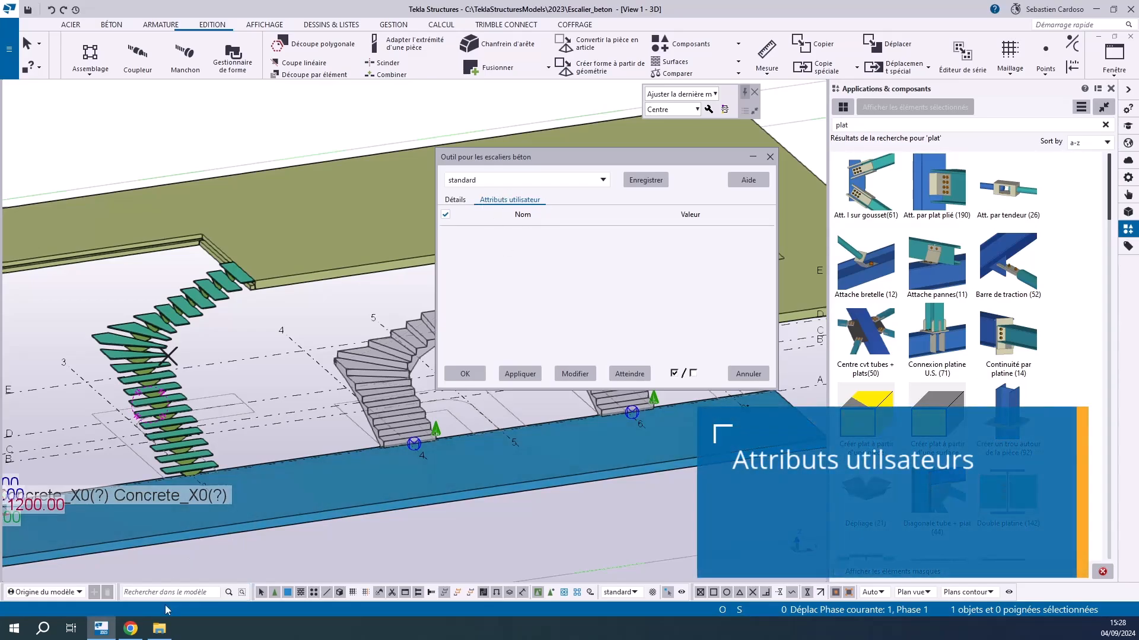
# Switch to Chrome and read the UDAs tab section of the Concrete Stairs Tool support page about the ConcreteStairsTool.Udas.dat file
pyautogui.click(133, 629)
pyautogui.click(469, 465)
pyautogui.scroll(-5, 338, 368)
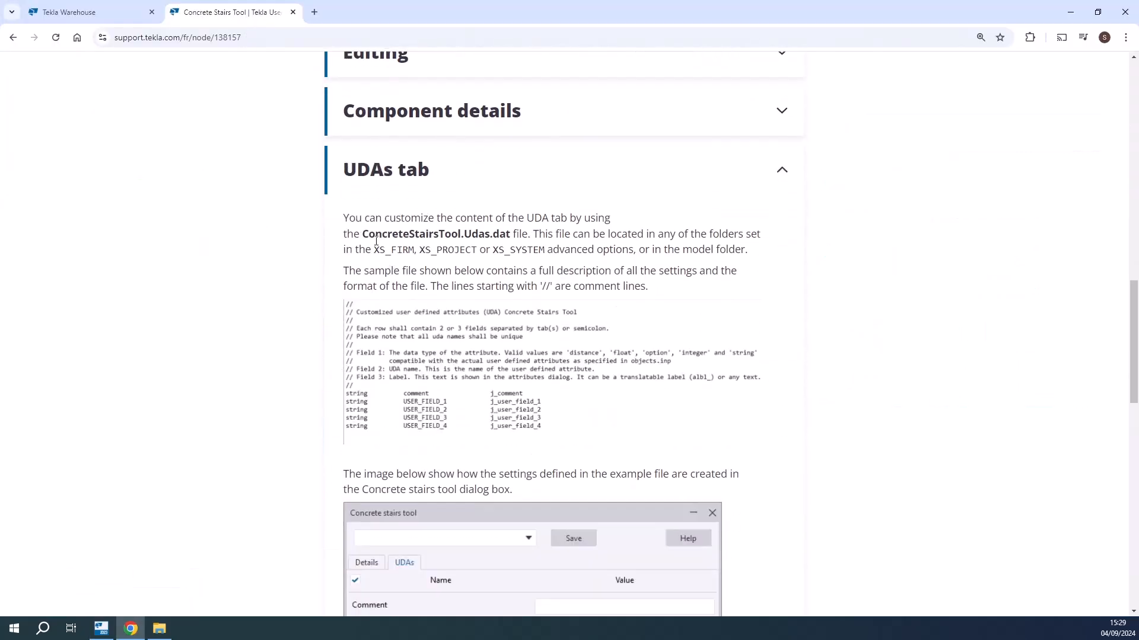
pyautogui.moveTo(365, 236); pyautogui.dragTo(505, 233)
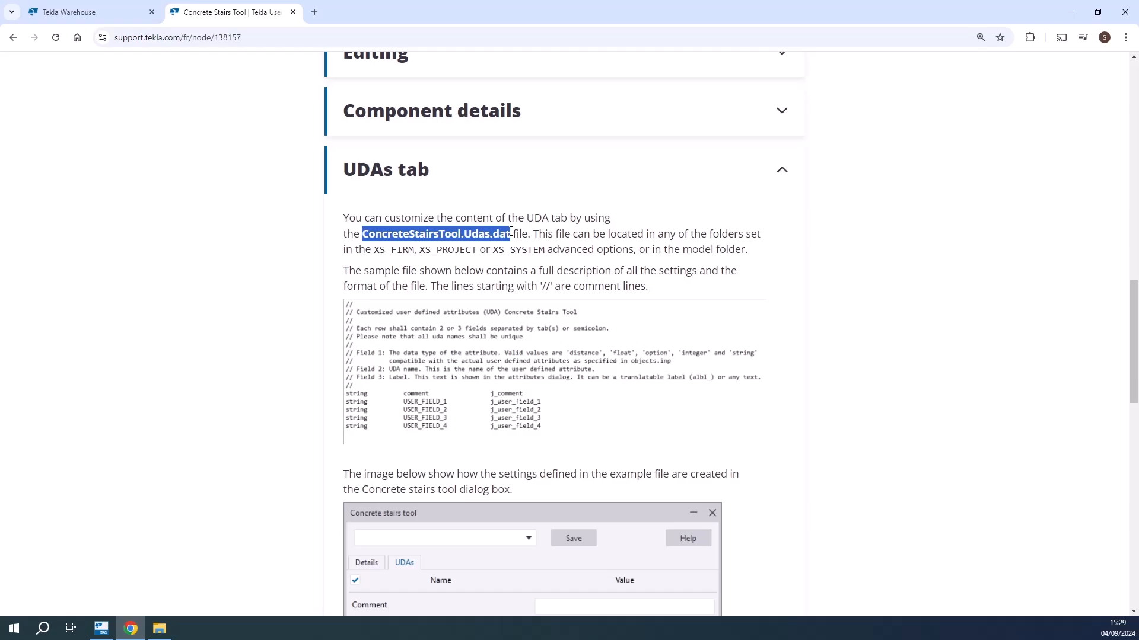
pyautogui.scroll(-4, 389, 384)
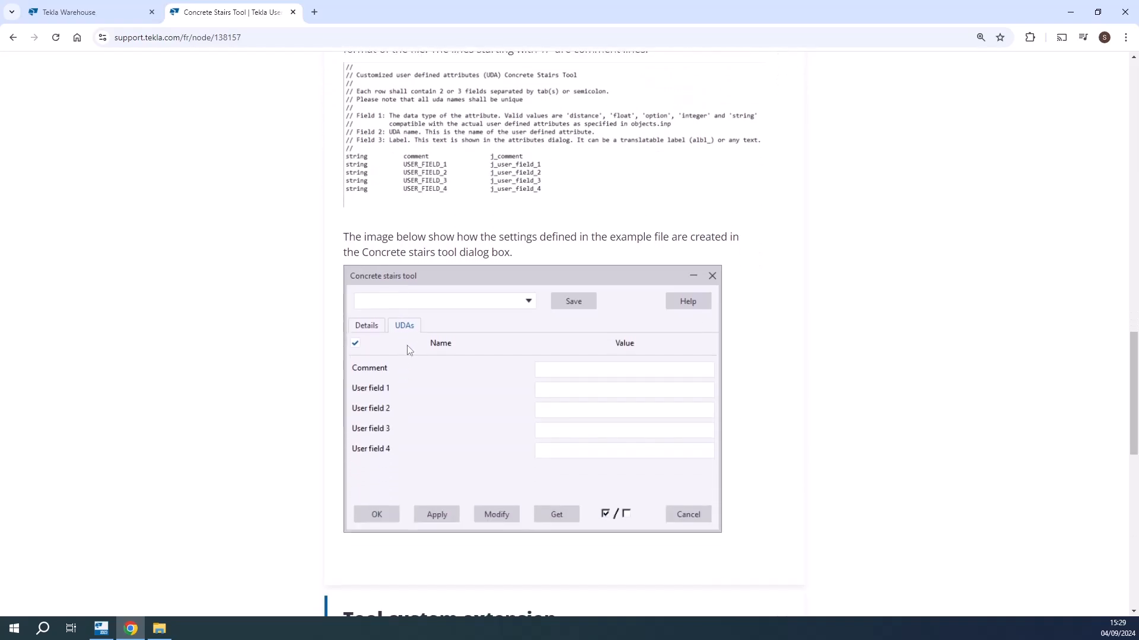
pyautogui.scroll(3, 417, 397)
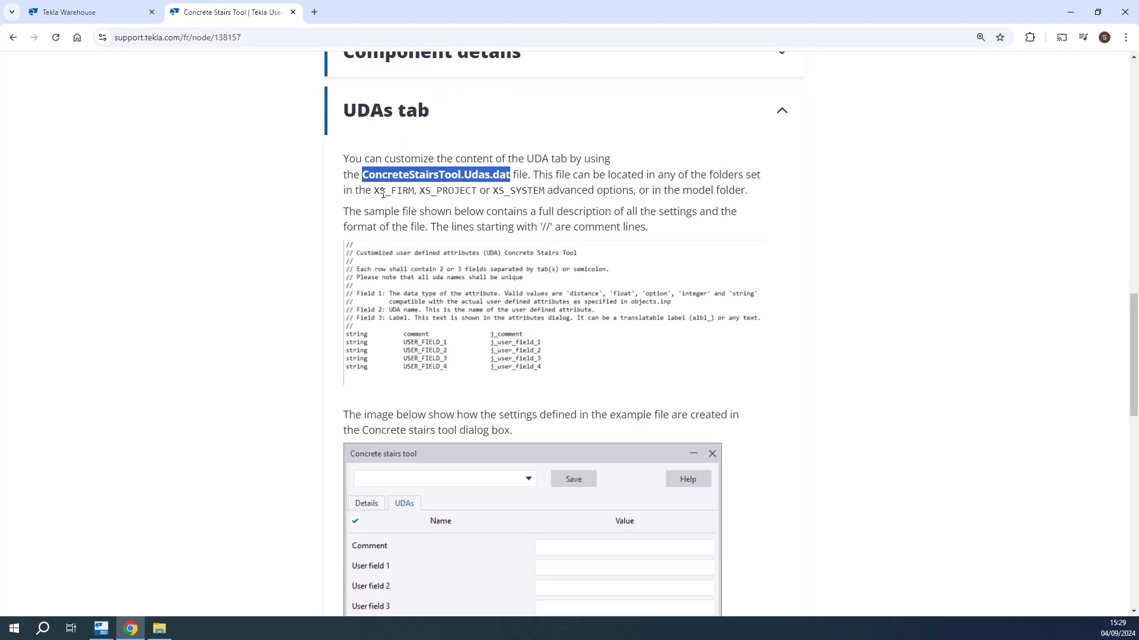
# Read which folders may hold the user attributes file, including XS_FIRM and the model folder, and review the example dialog
pyautogui.moveTo(374, 190); pyautogui.dragTo(420, 190)
pyautogui.click(500, 190)
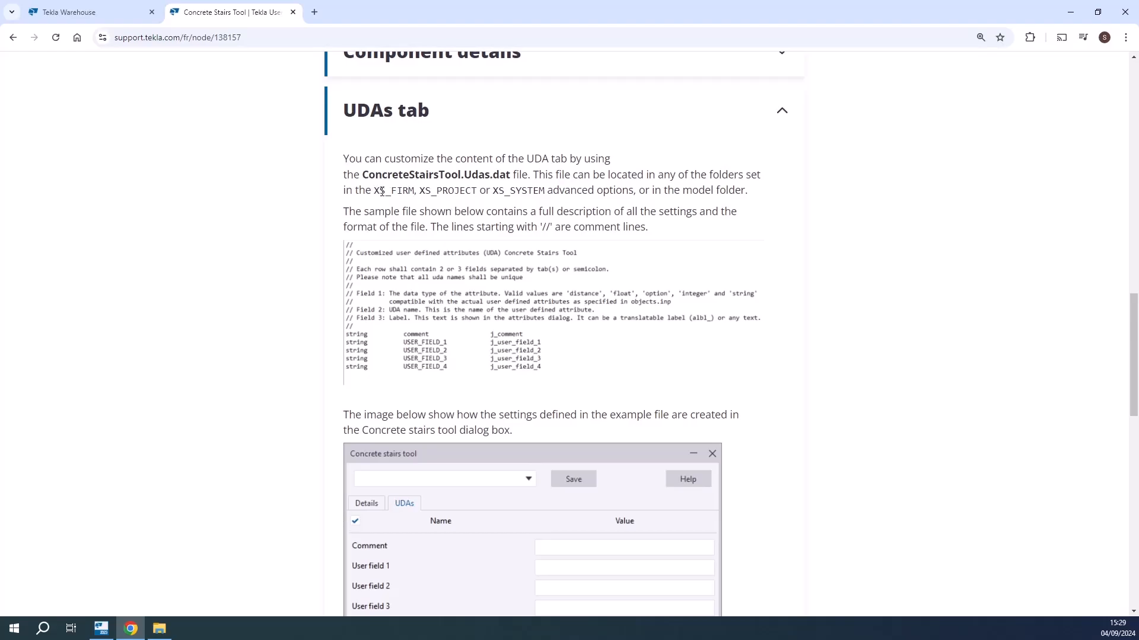
pyautogui.moveTo(683, 190); pyautogui.dragTo(741, 191)
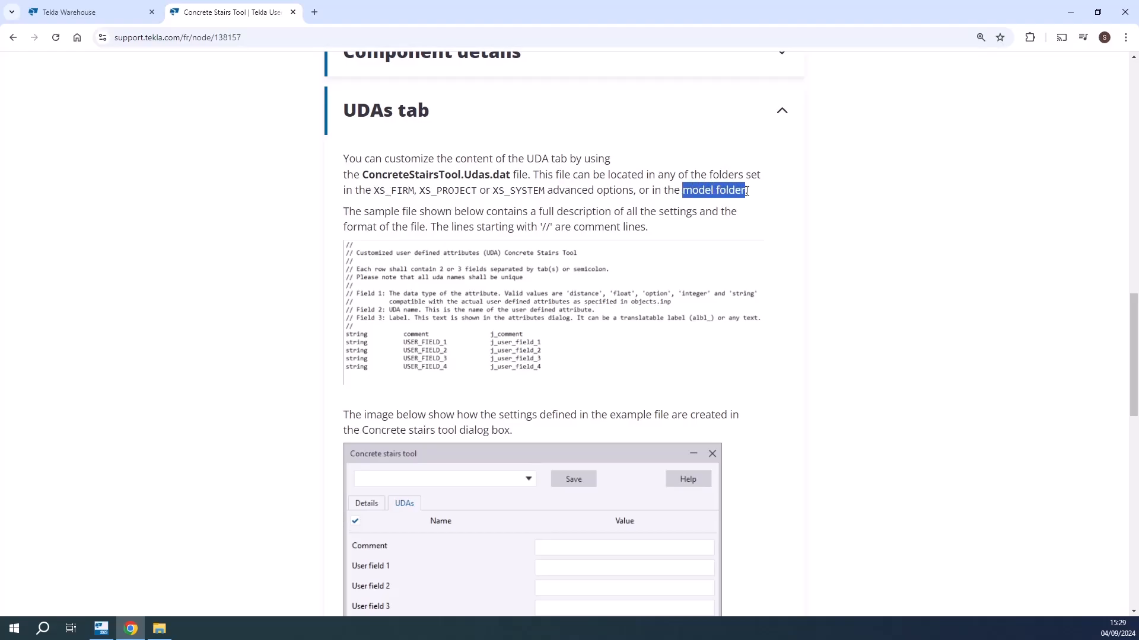
pyautogui.scroll(-7, 548, 265)
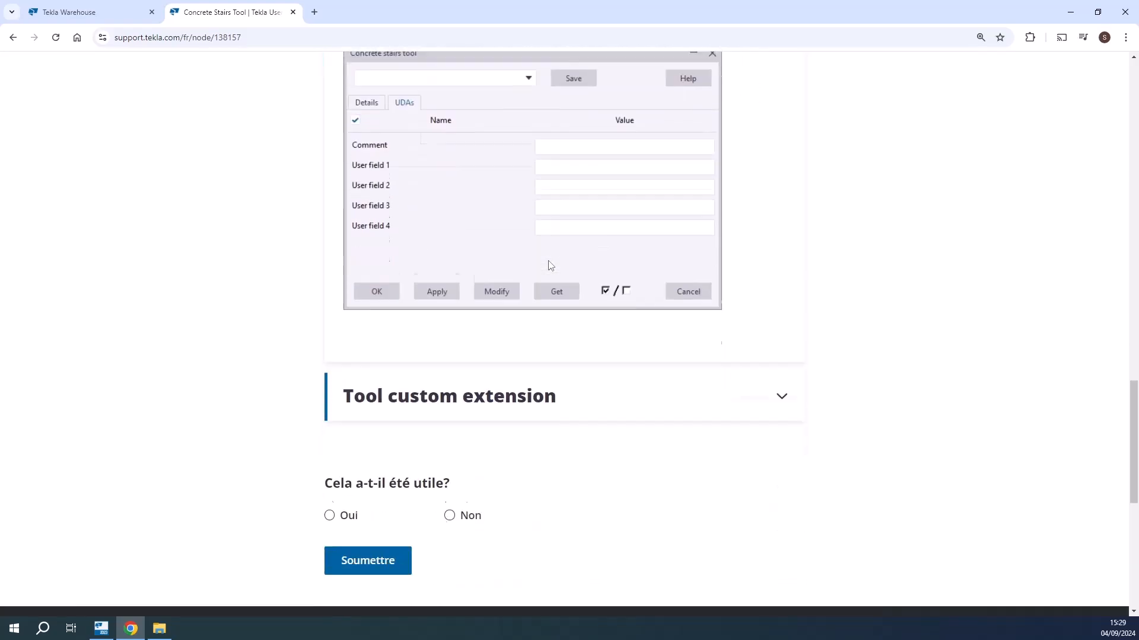
pyautogui.scroll(5, 550, 265)
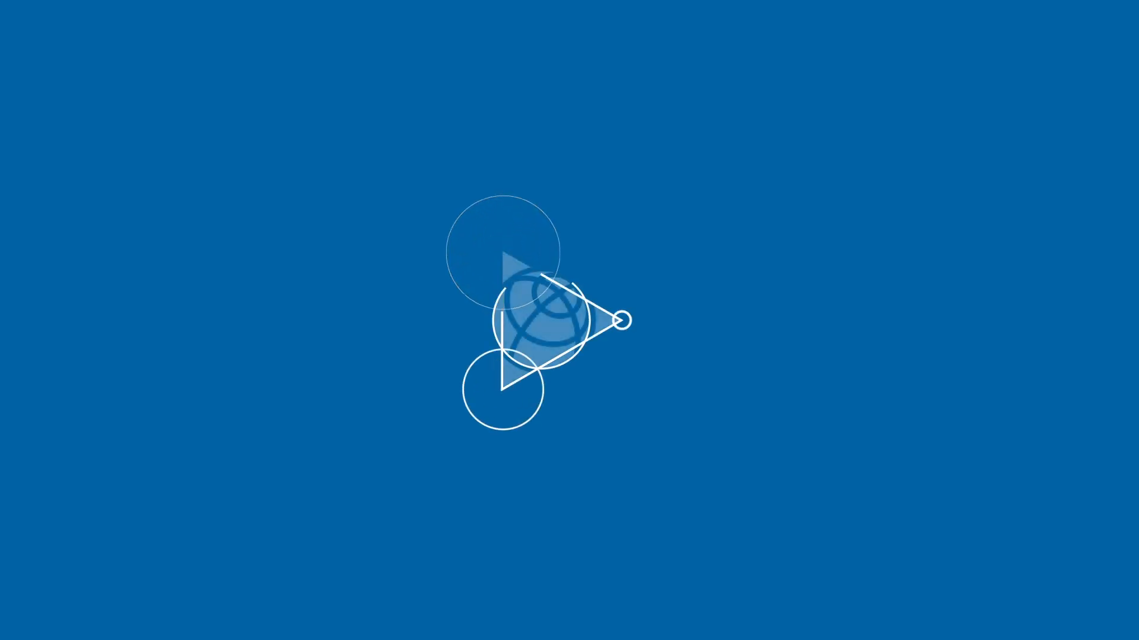